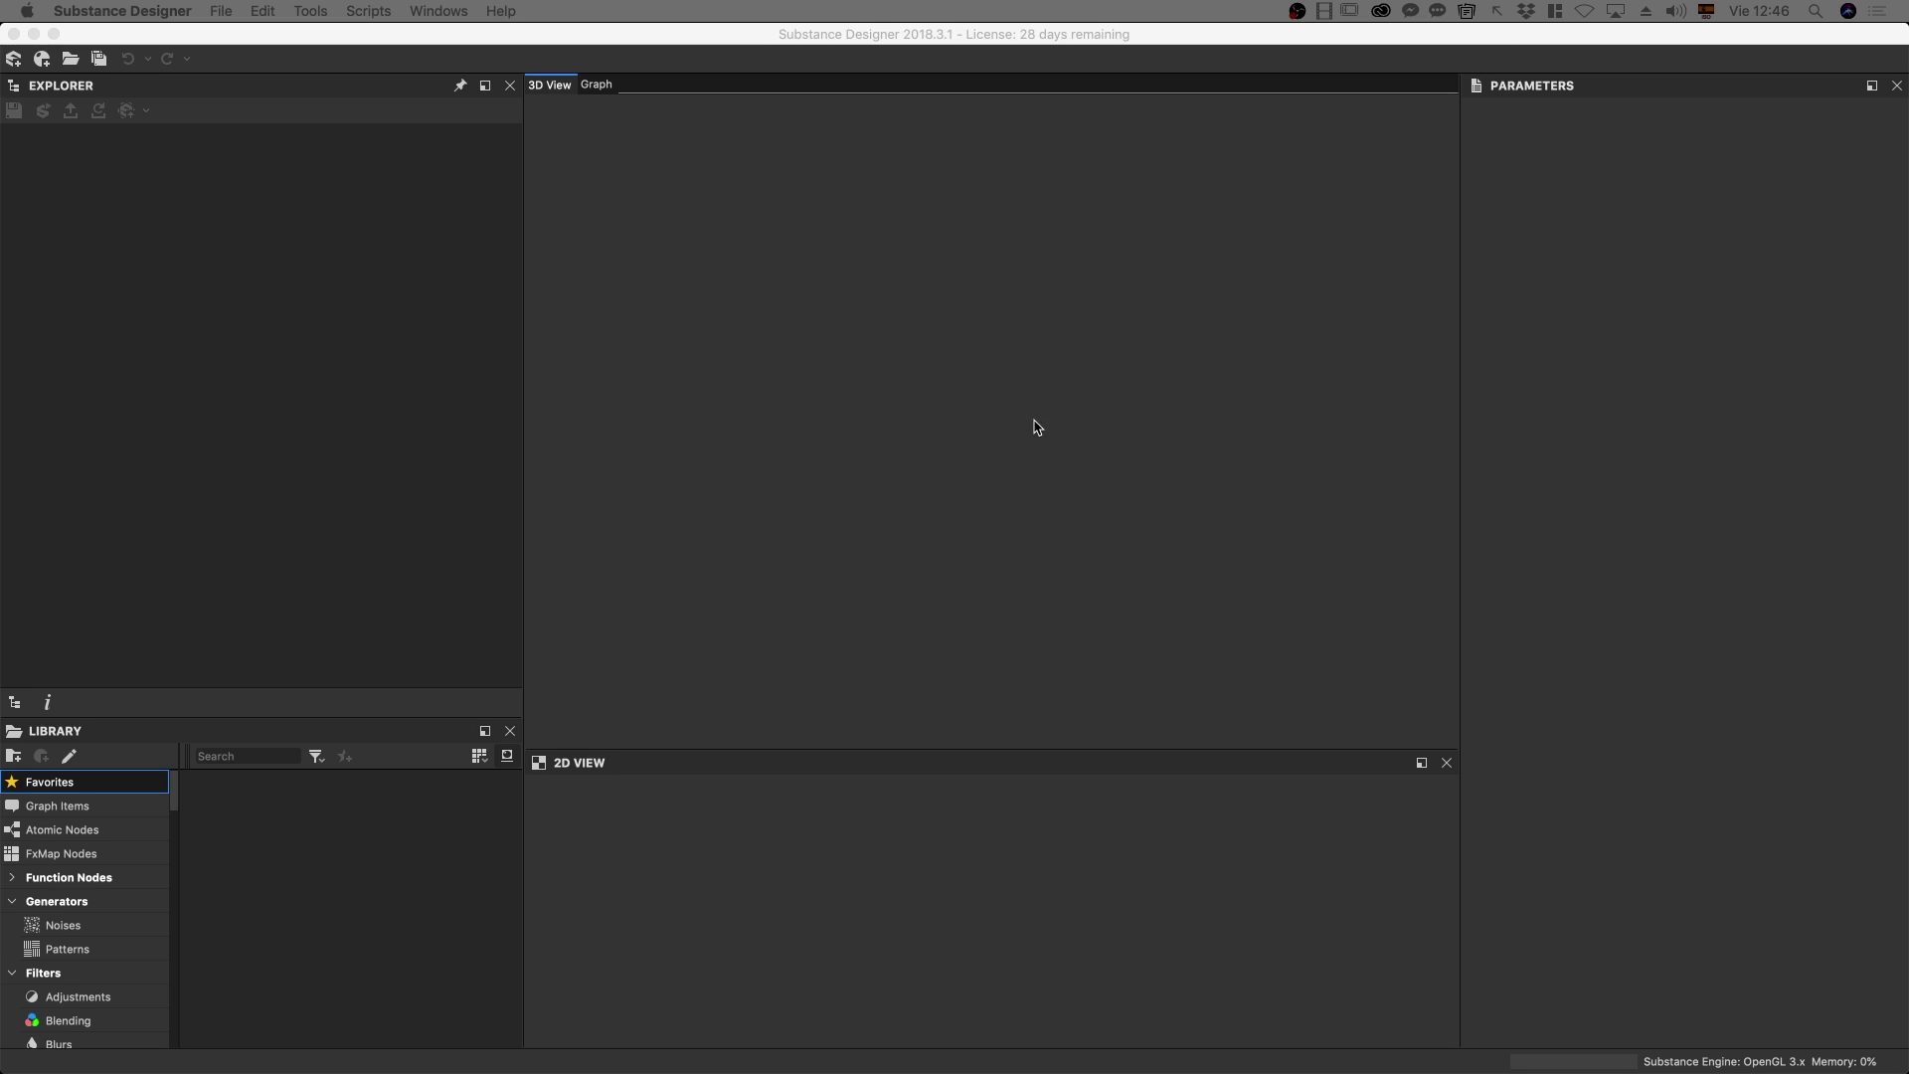
Create a new Physically Based (Metallic/Roughness) substance graph at 2048 × 2048 px
{"action": "left_click", "coordinate": [702, 40]}
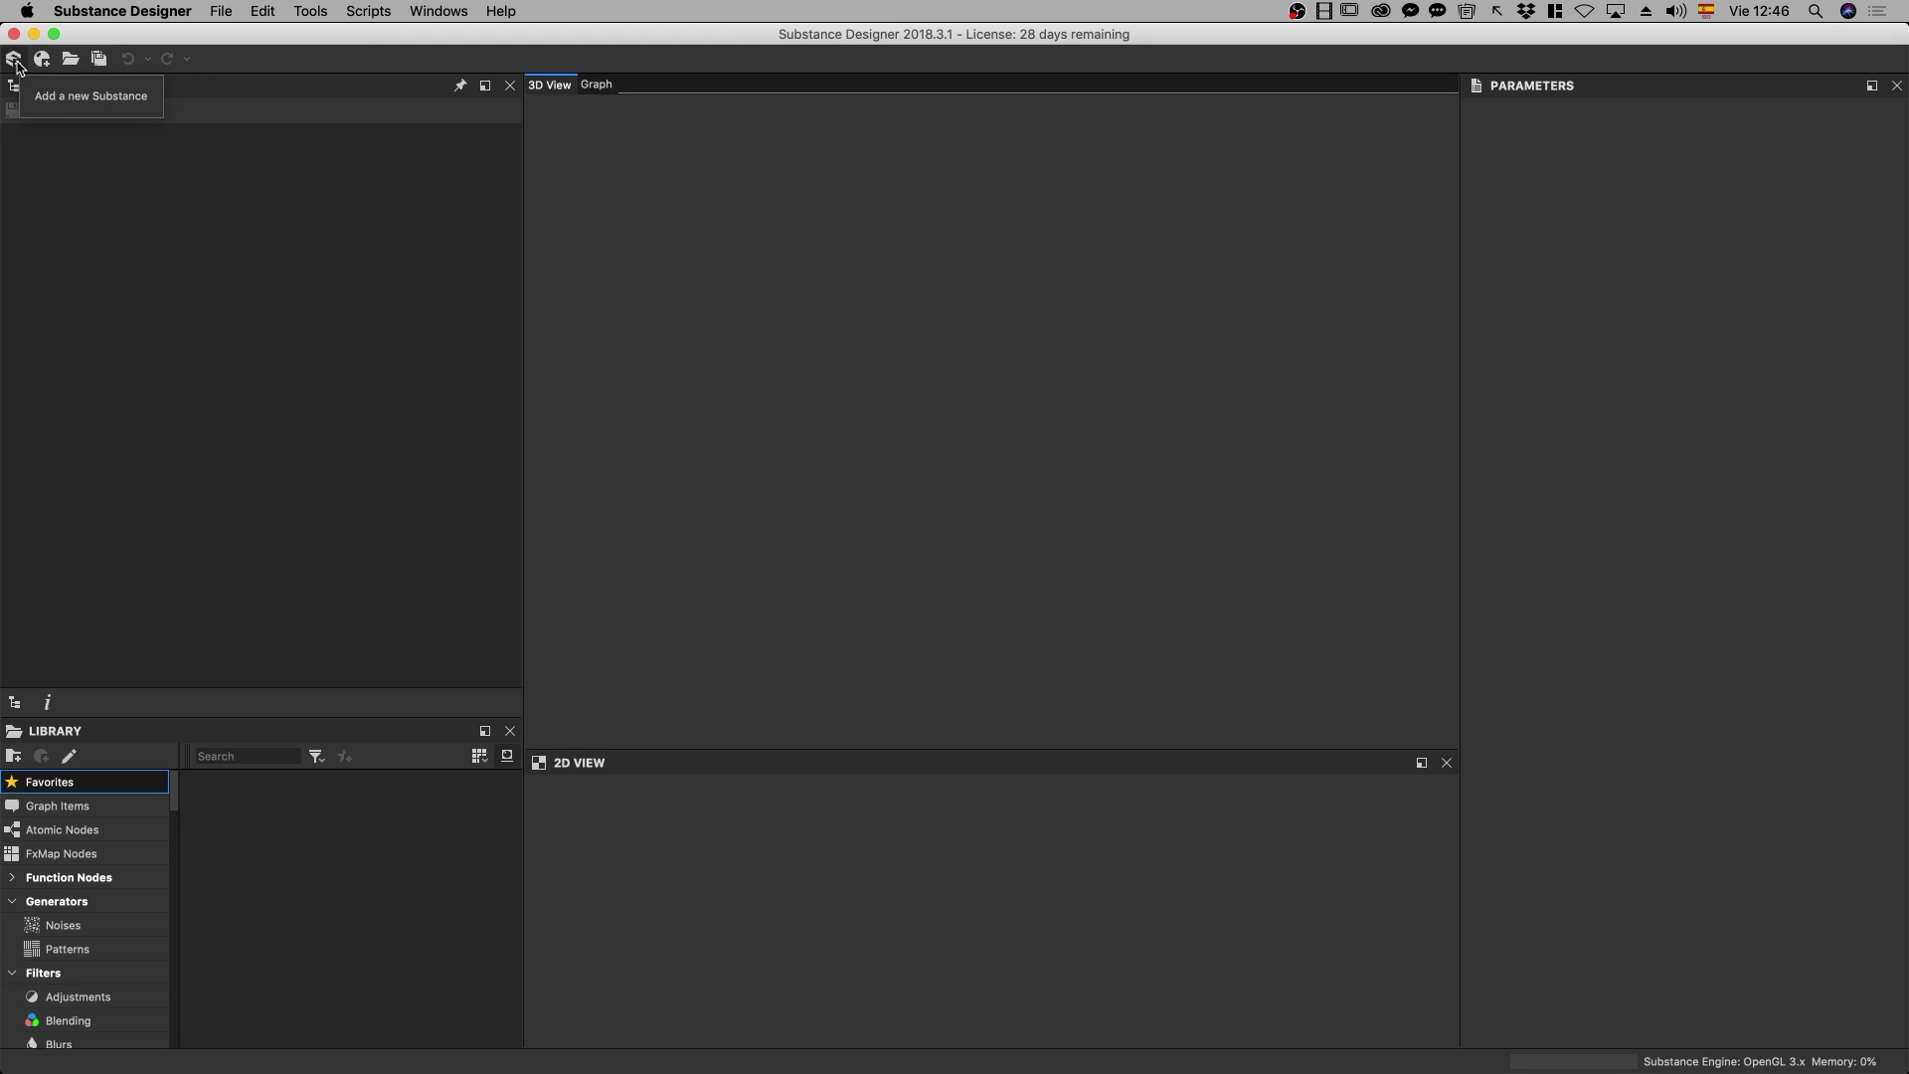
{"action": "left_click", "coordinate": [16, 61]}
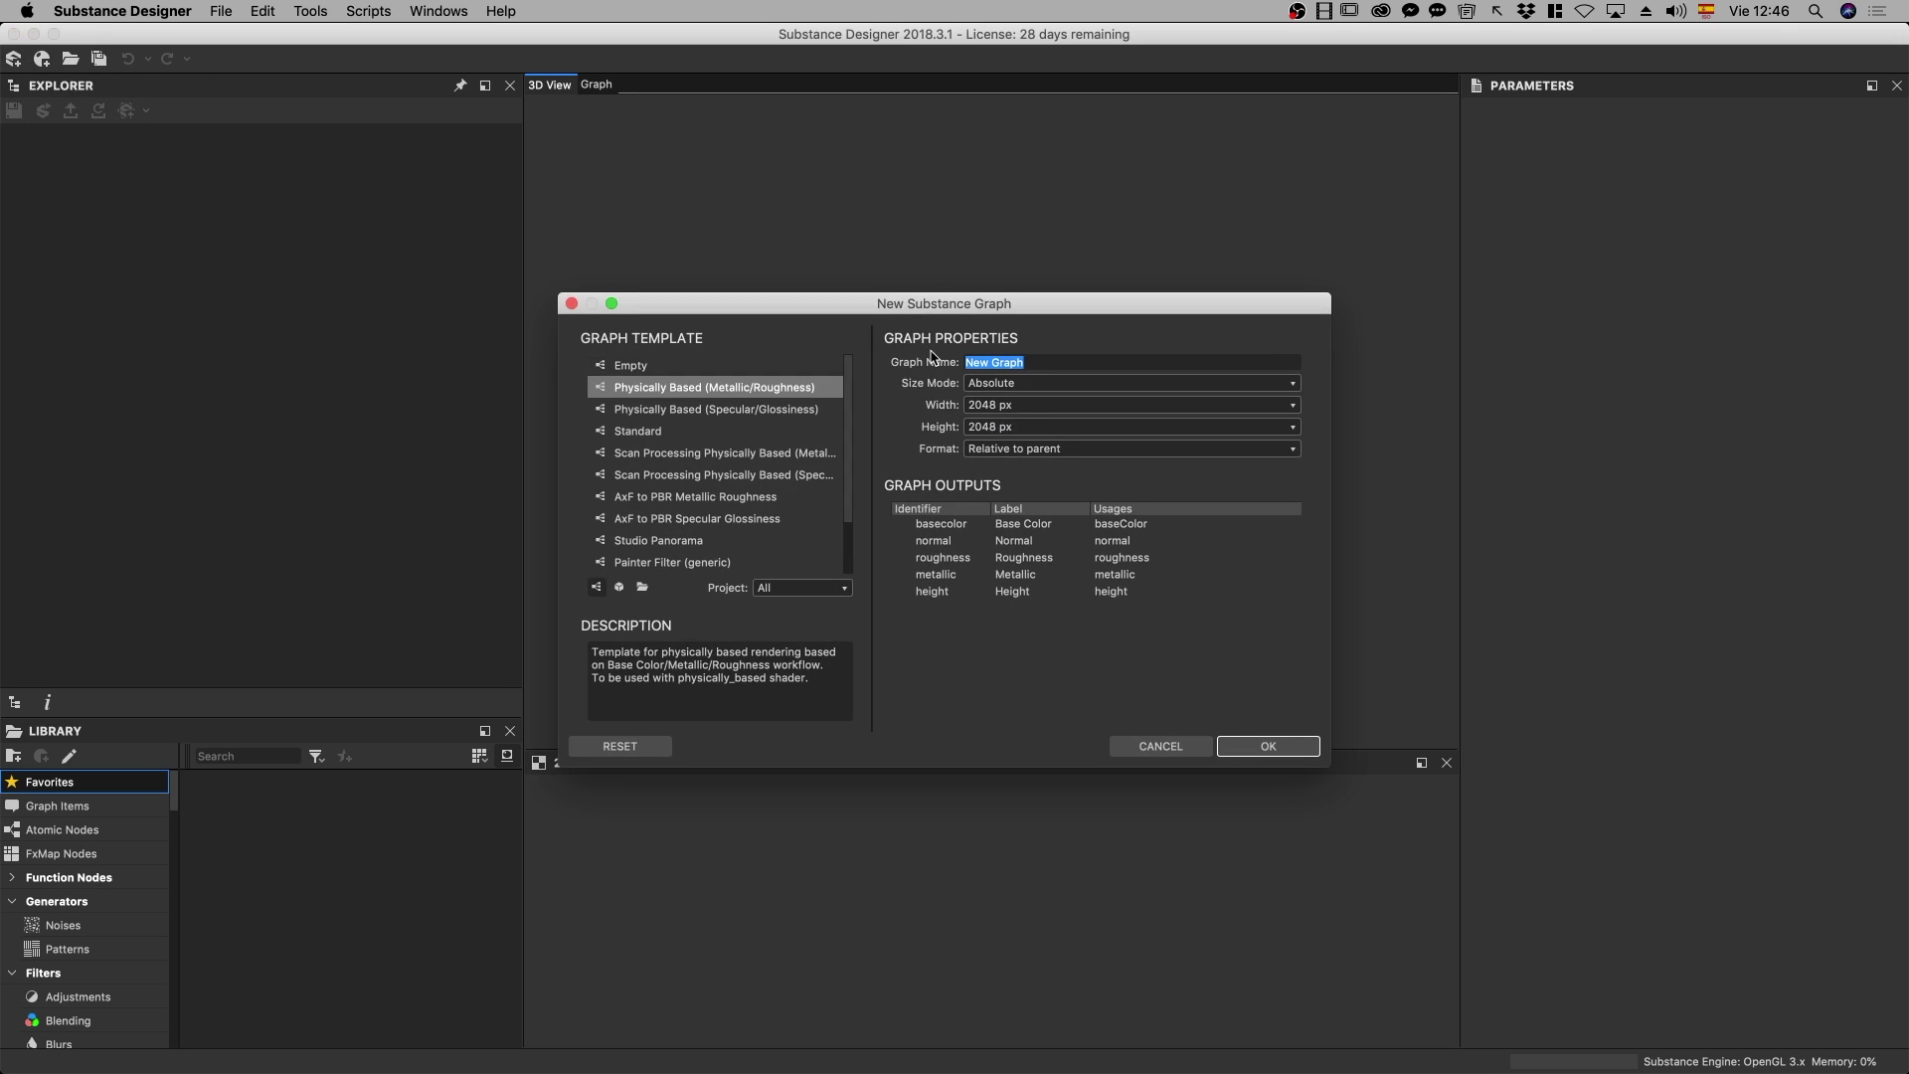
{"action": "left_click_drag", "start_coordinate": [885, 296], "coordinate": [827, 212]}
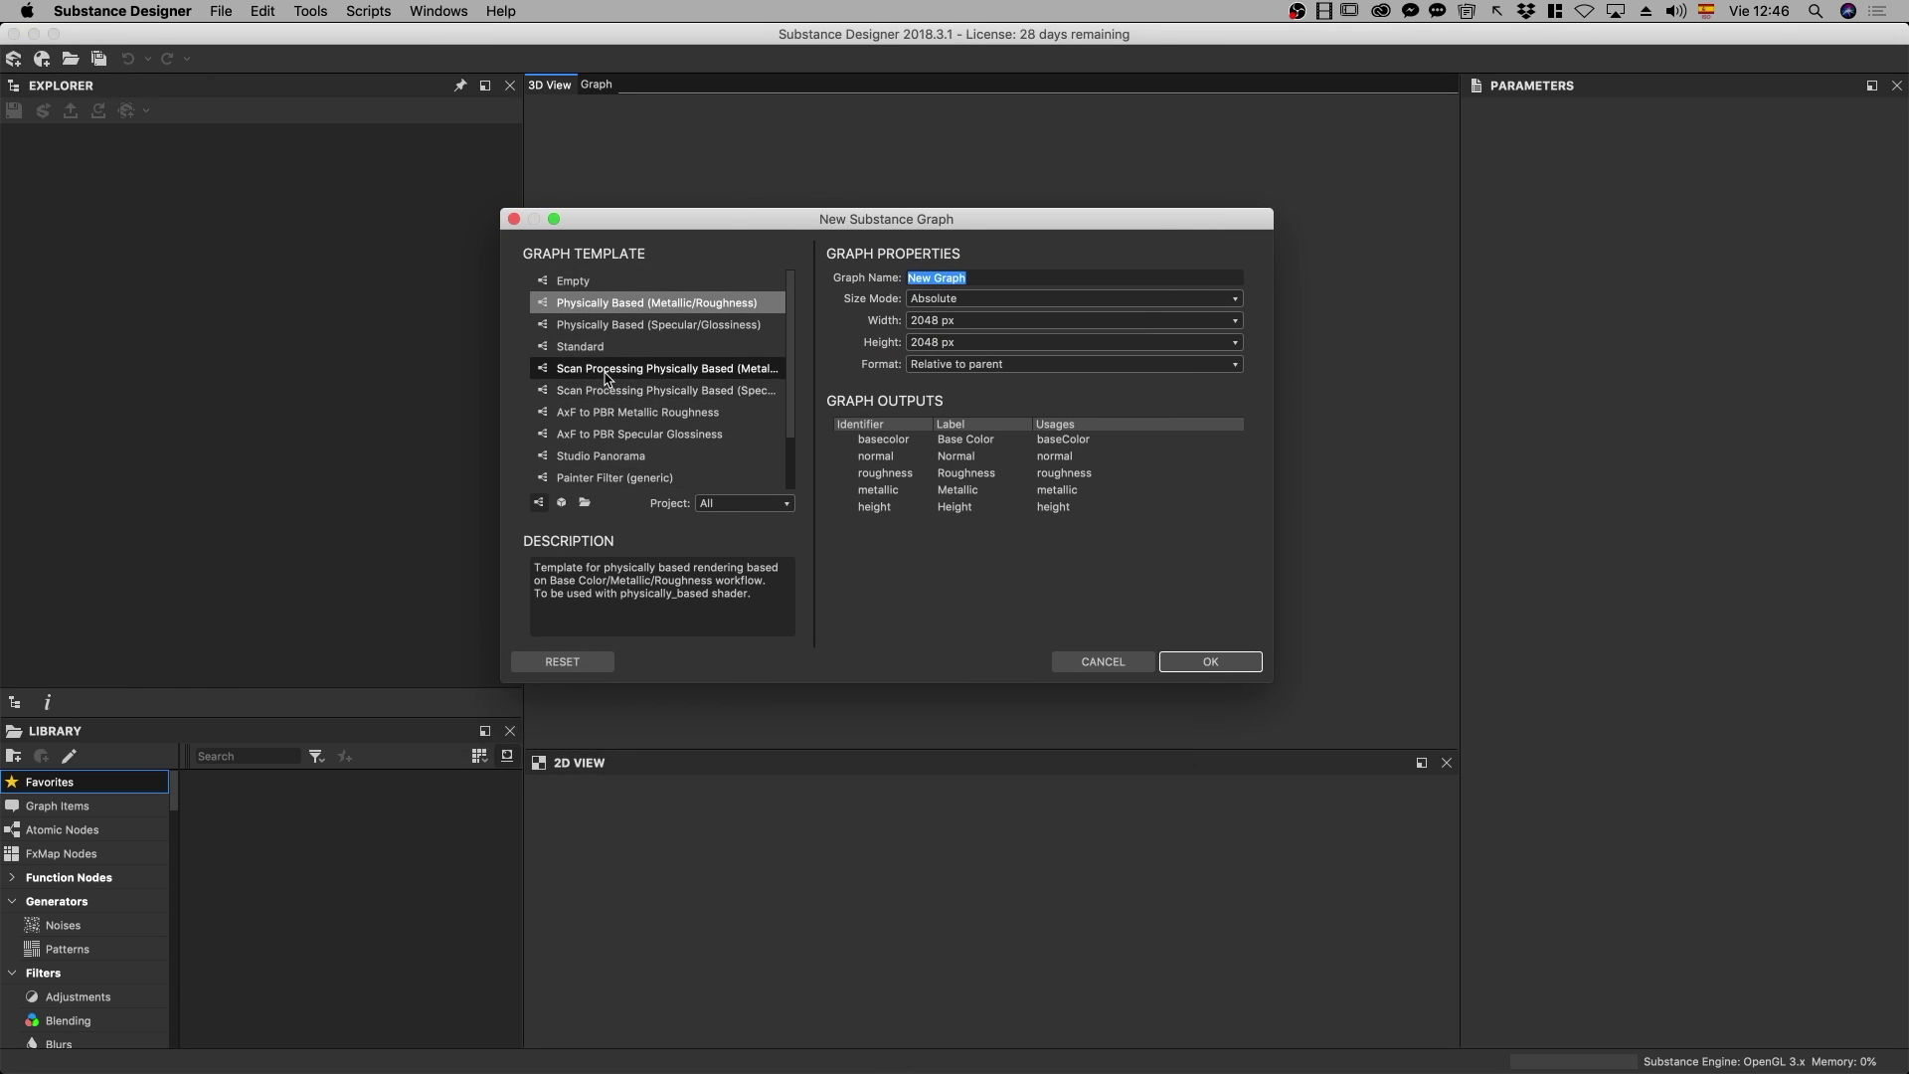
{"action": "left_click", "coordinate": [704, 327]}
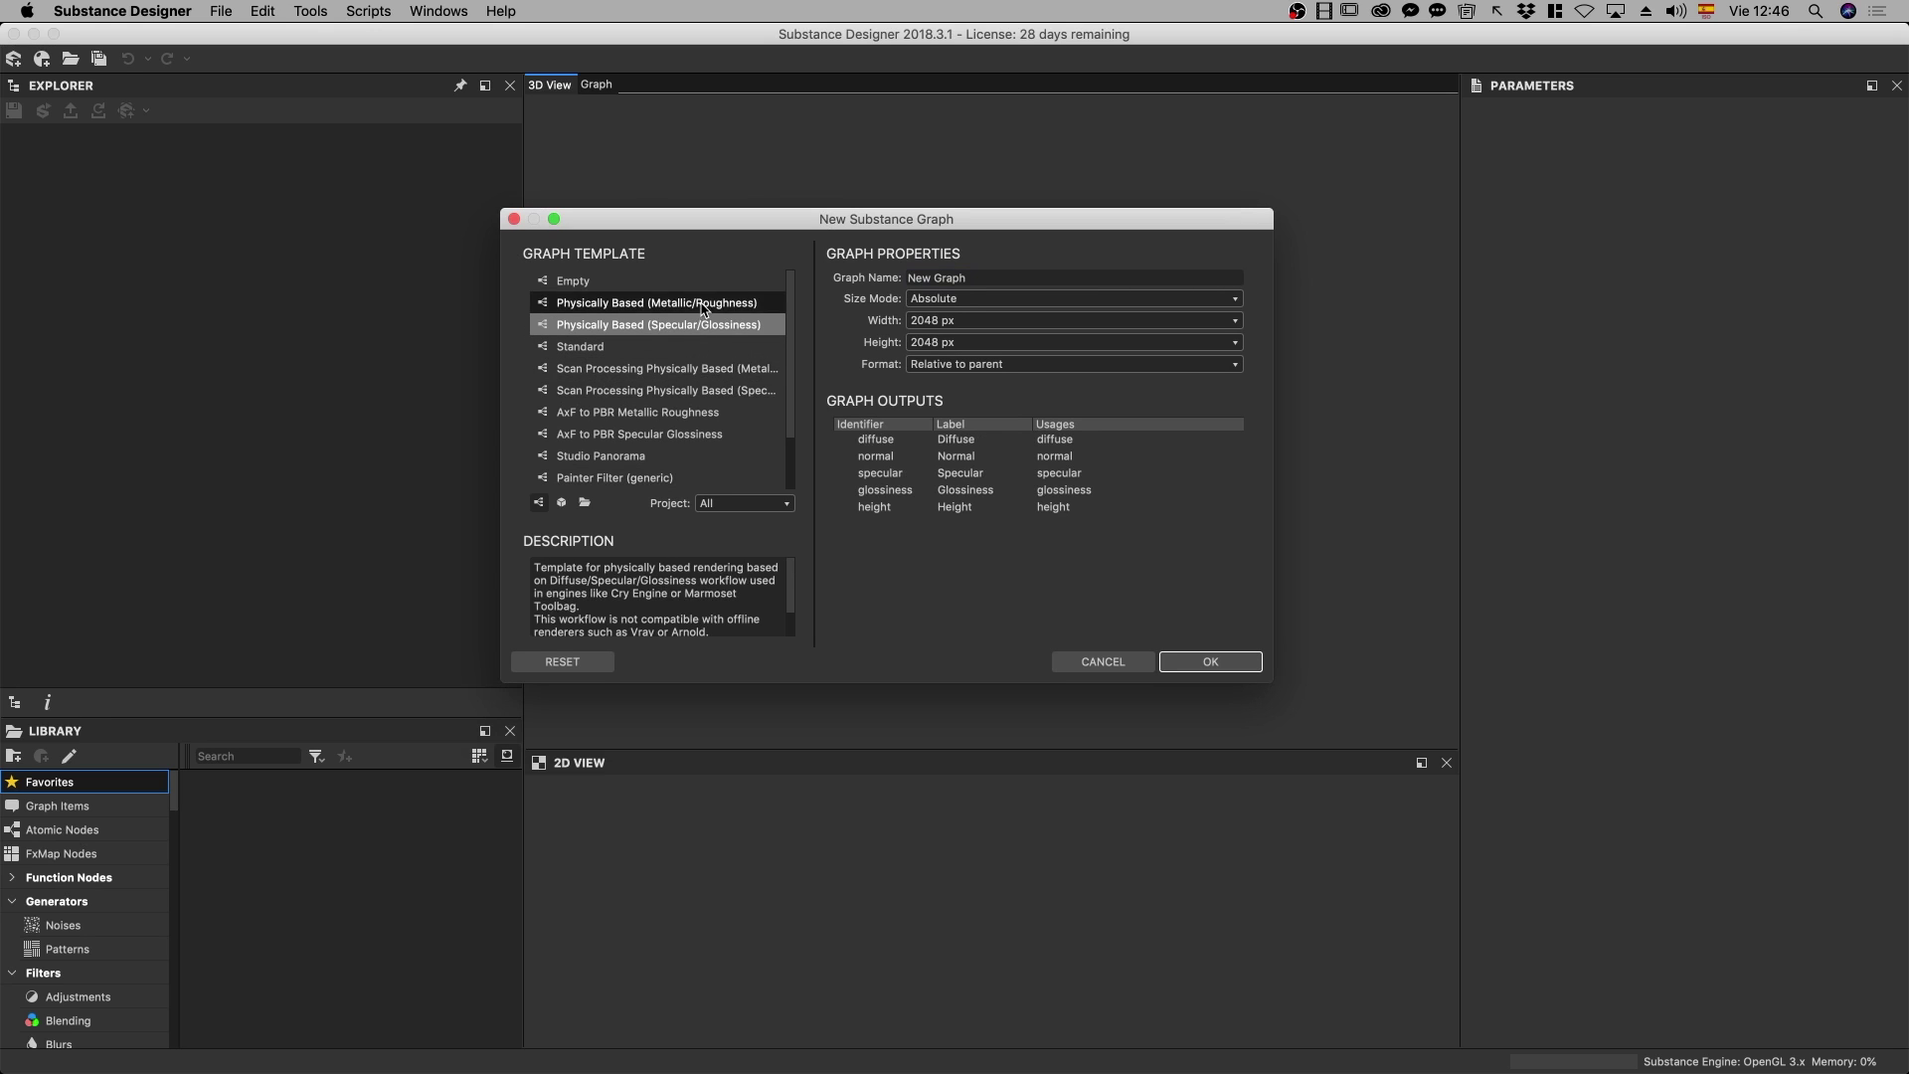
{"action": "left_click", "coordinate": [704, 305]}
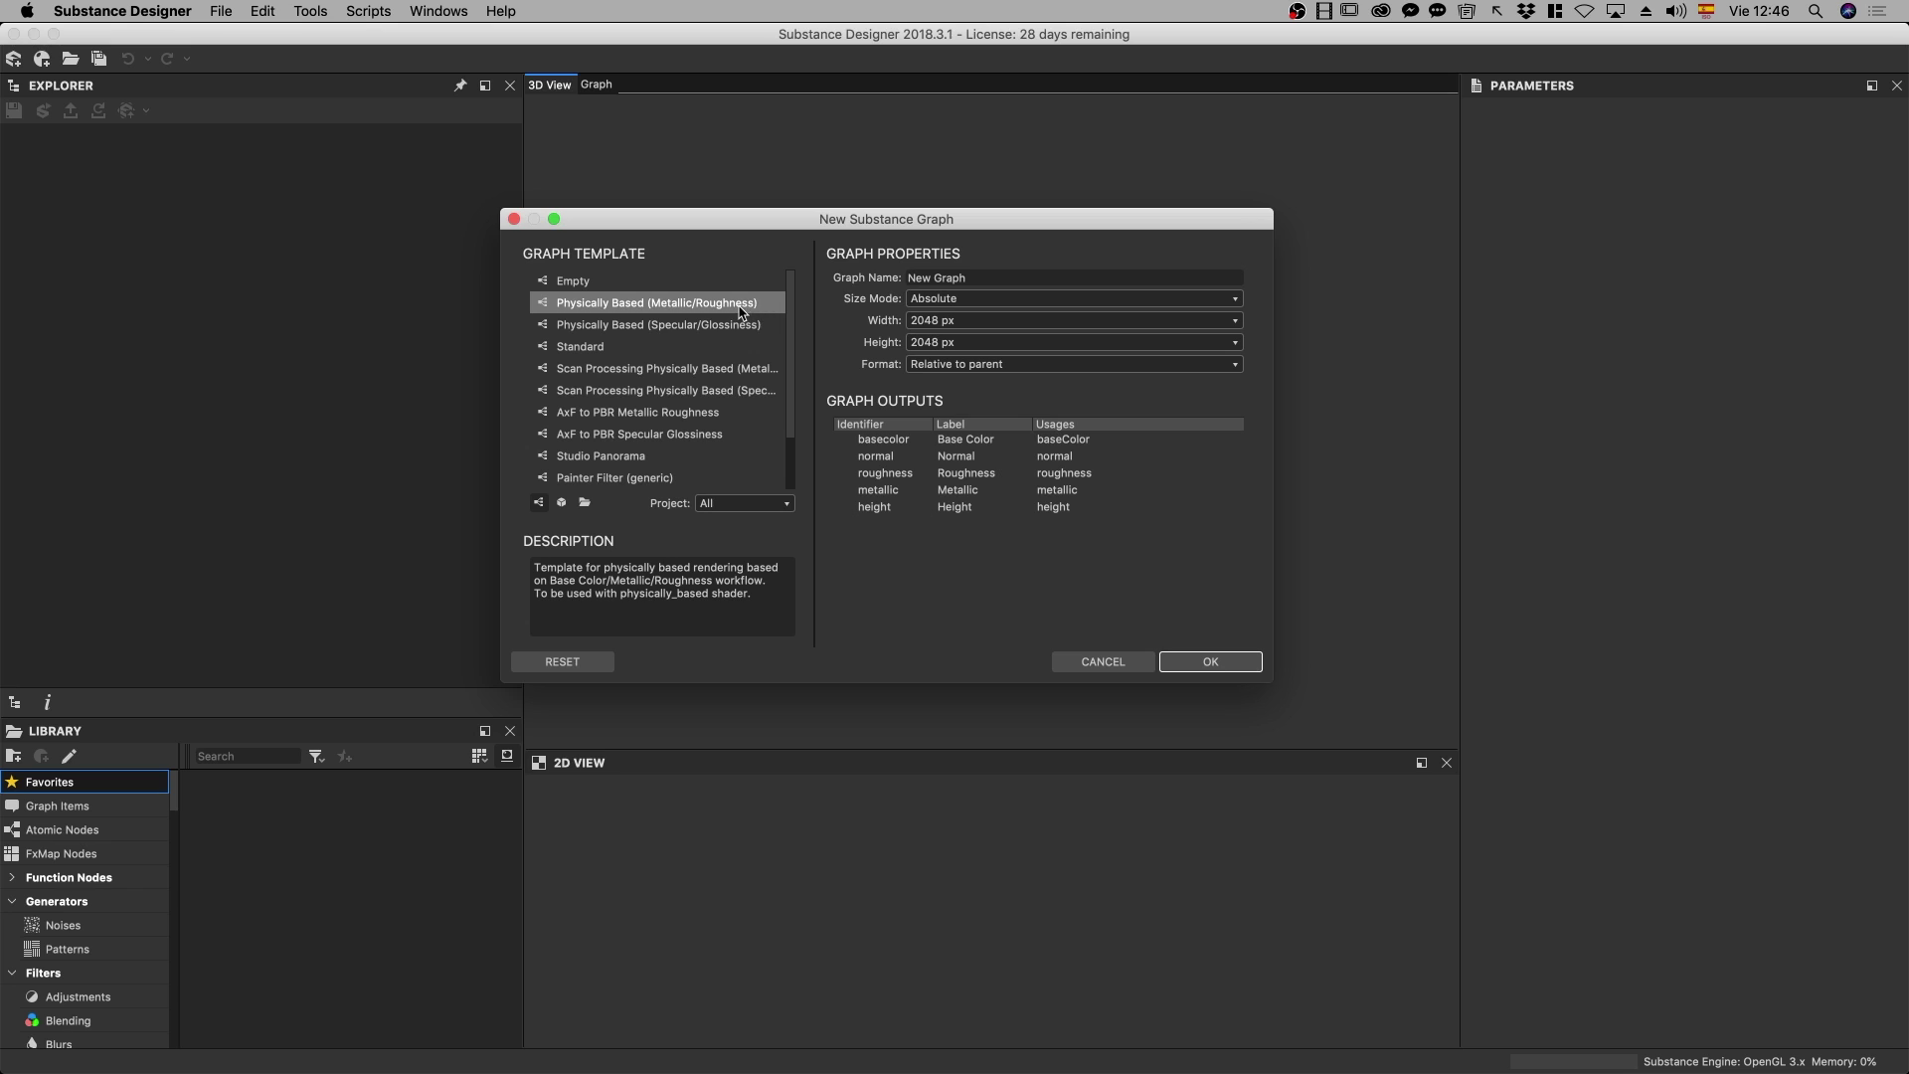
{"action": "left_click", "coordinate": [709, 327]}
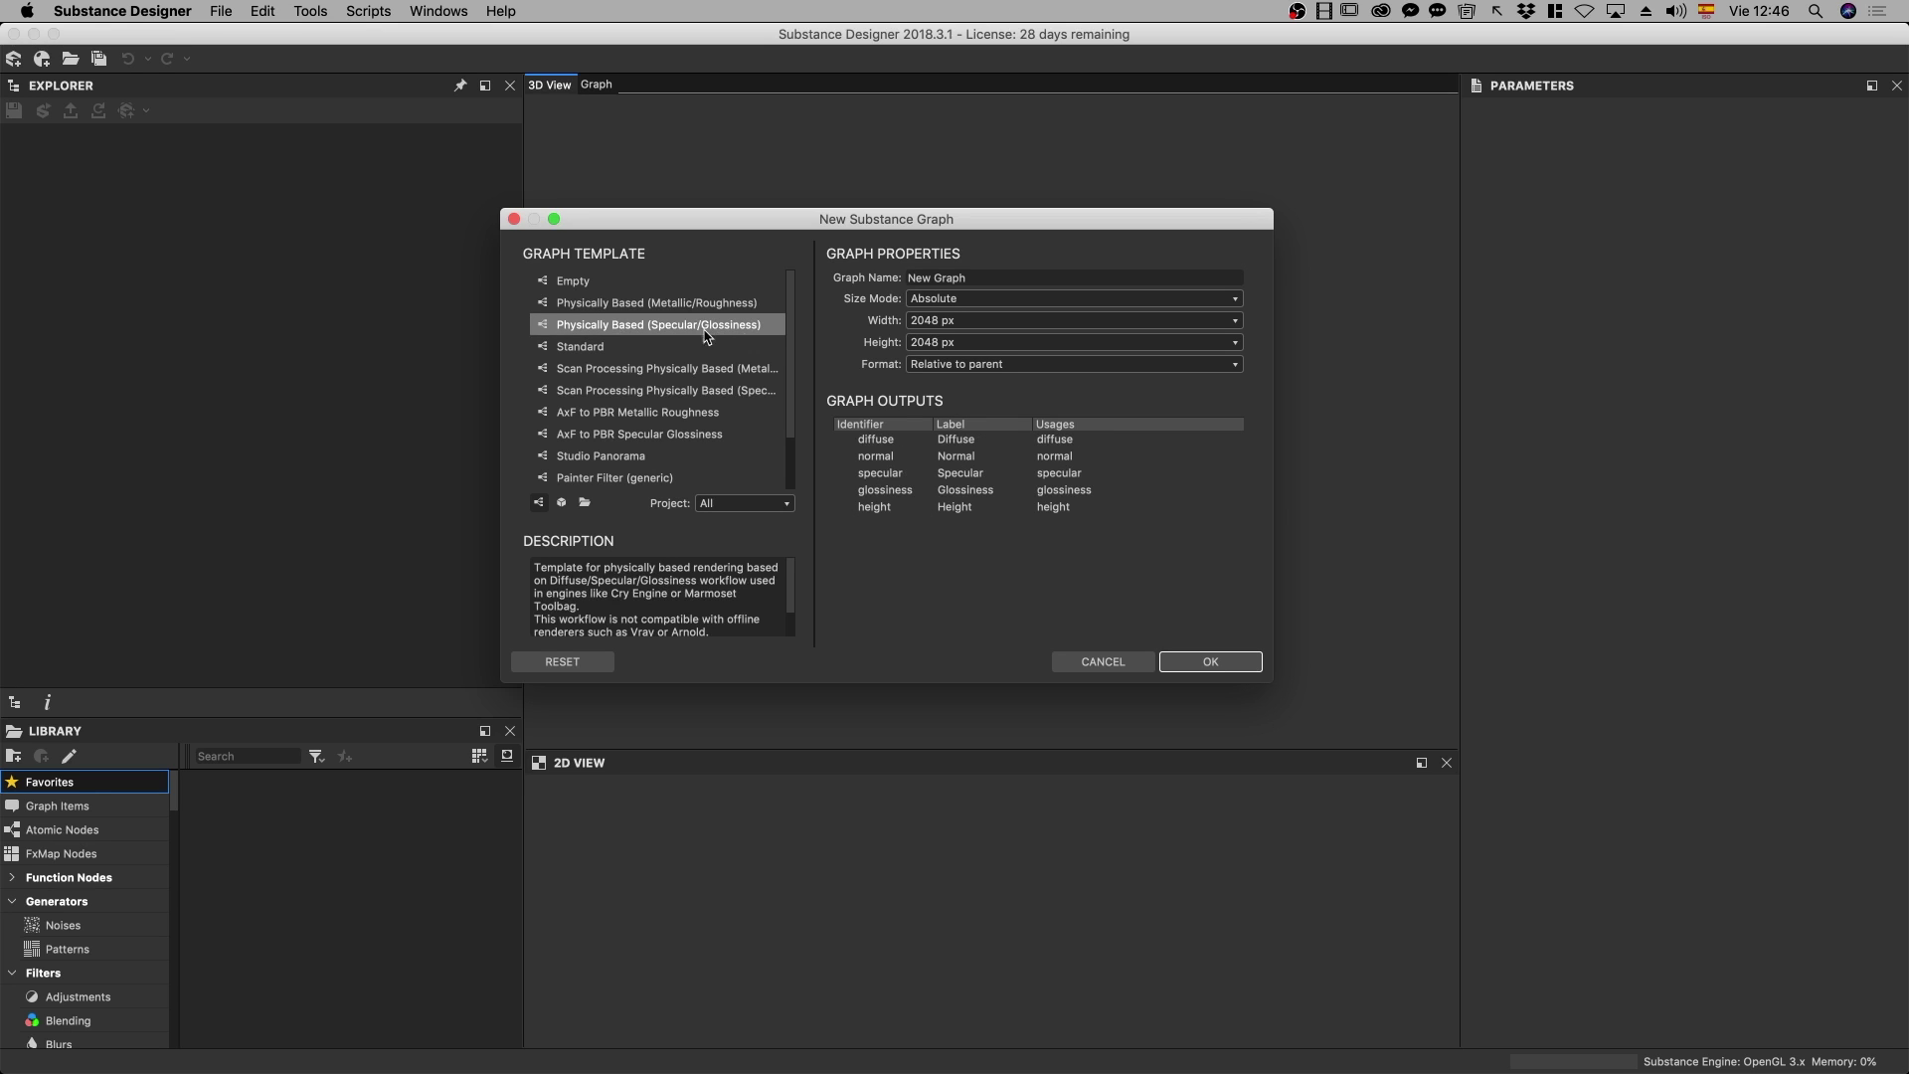
{"action": "left_click", "coordinate": [717, 306]}
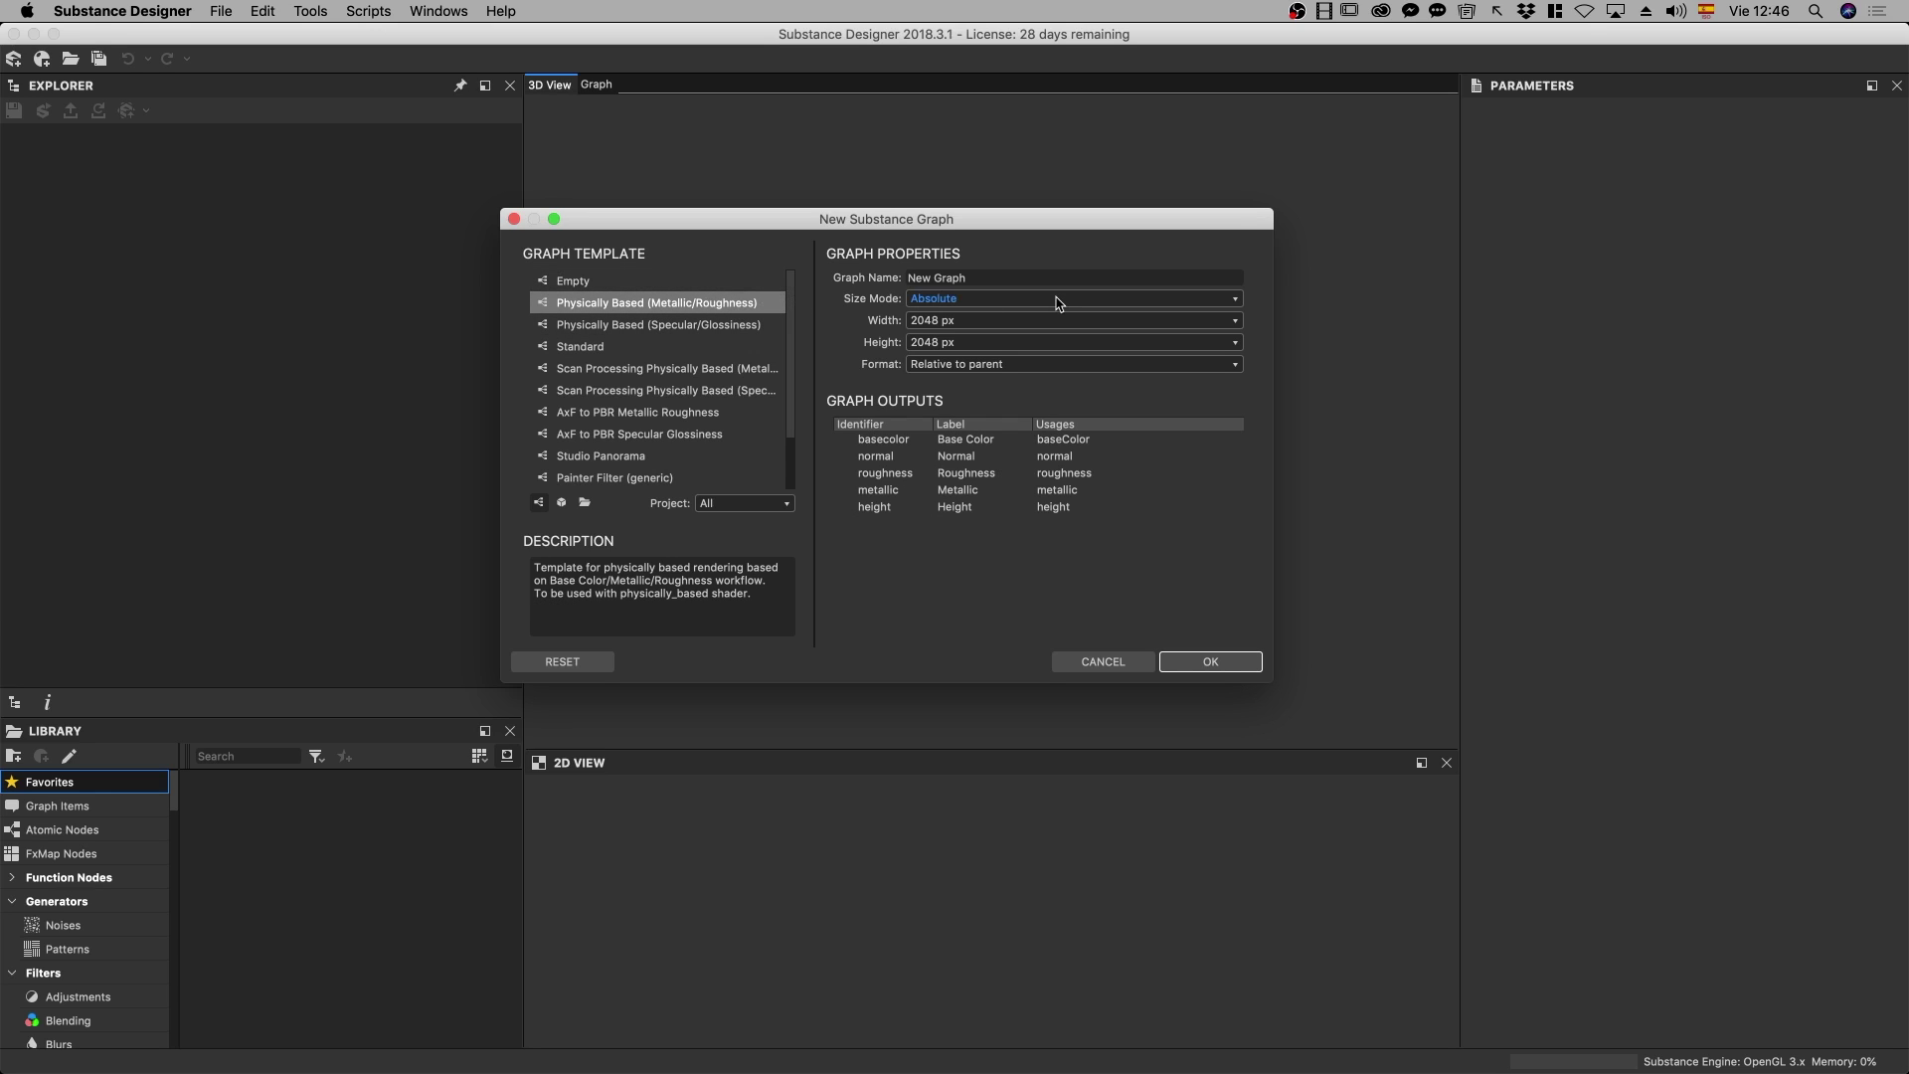
{"action": "left_click", "coordinate": [1032, 321]}
{"action": "left_click", "coordinate": [986, 342]}
{"action": "left_click", "coordinate": [1219, 663]}
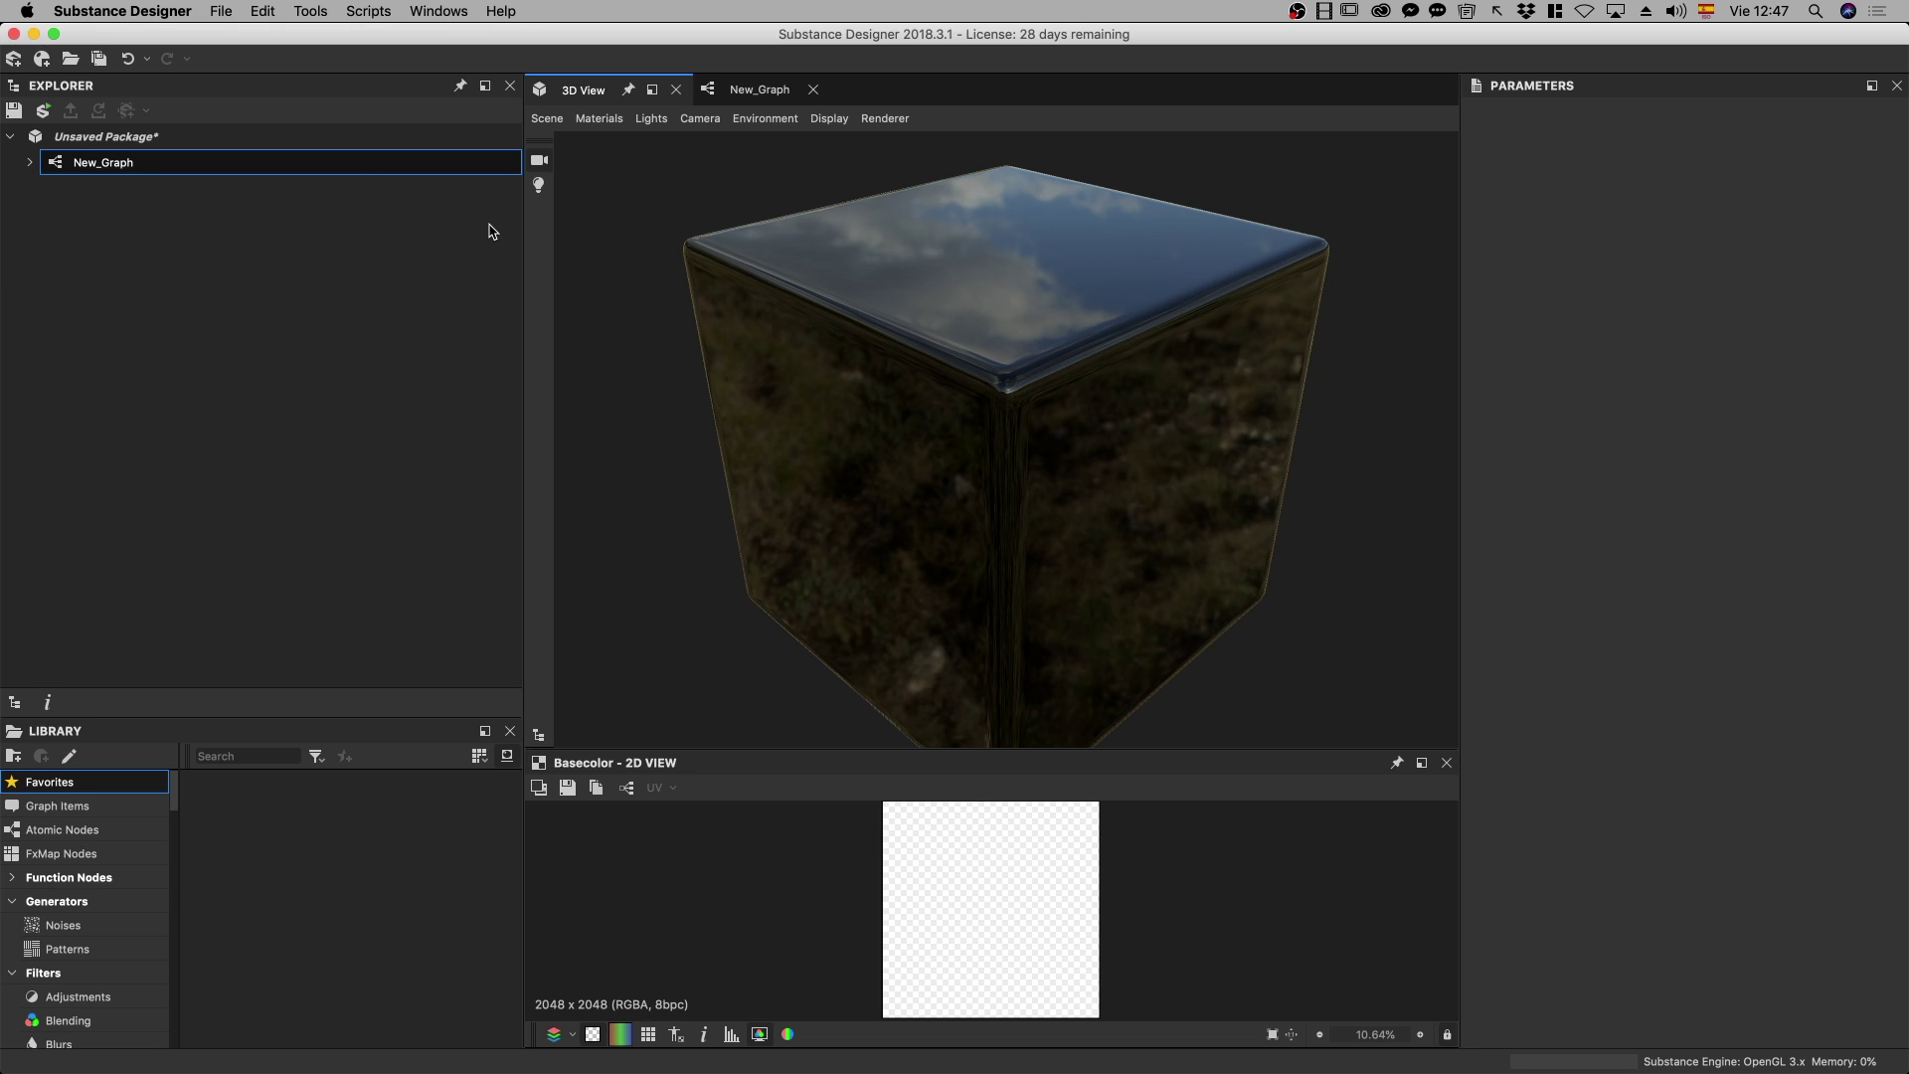
Drag weapon_low.fbx and weapon_hi.fbx from Finder into the package's Resources folder
{"action": "key", "text": "super+Tab"}
{"action": "key", "text": "super+Tab"}
{"action": "key", "text": "super+Tab"}
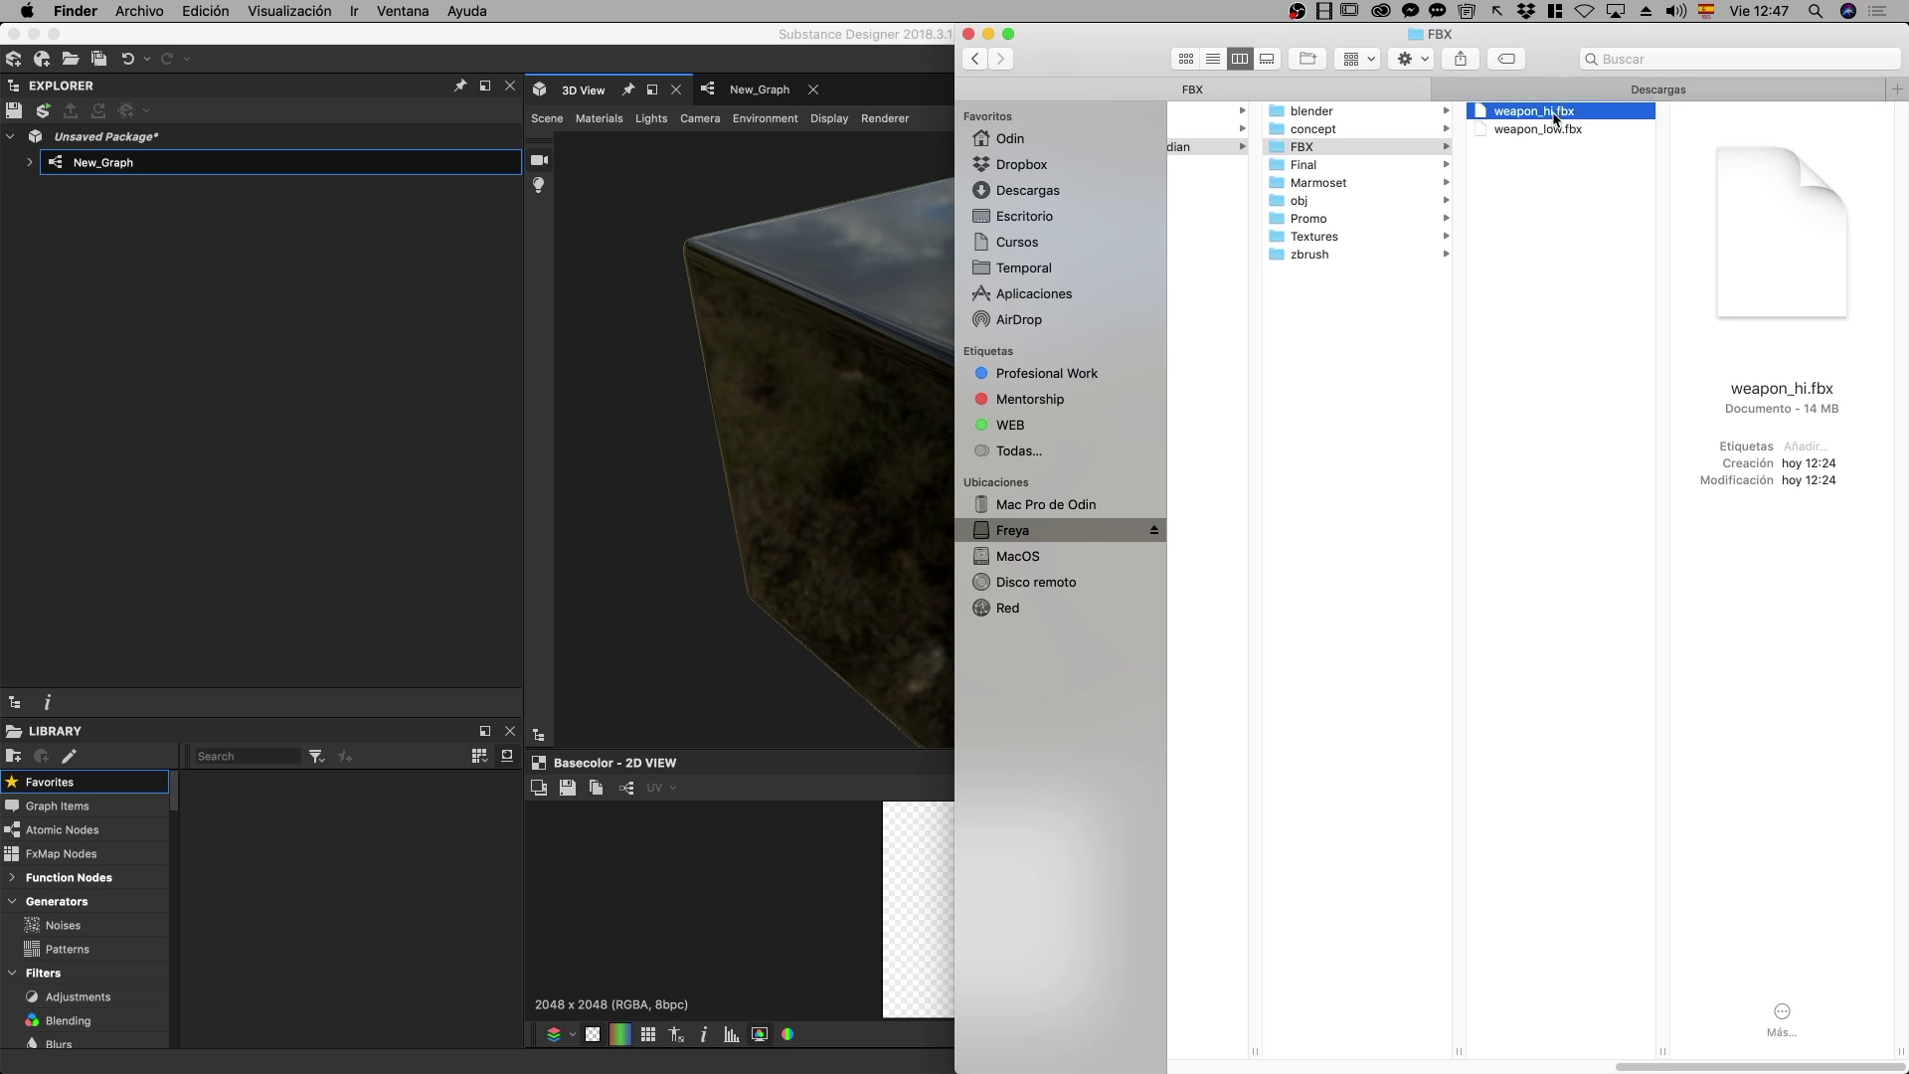
{"action": "left_click", "coordinate": [1553, 130]}
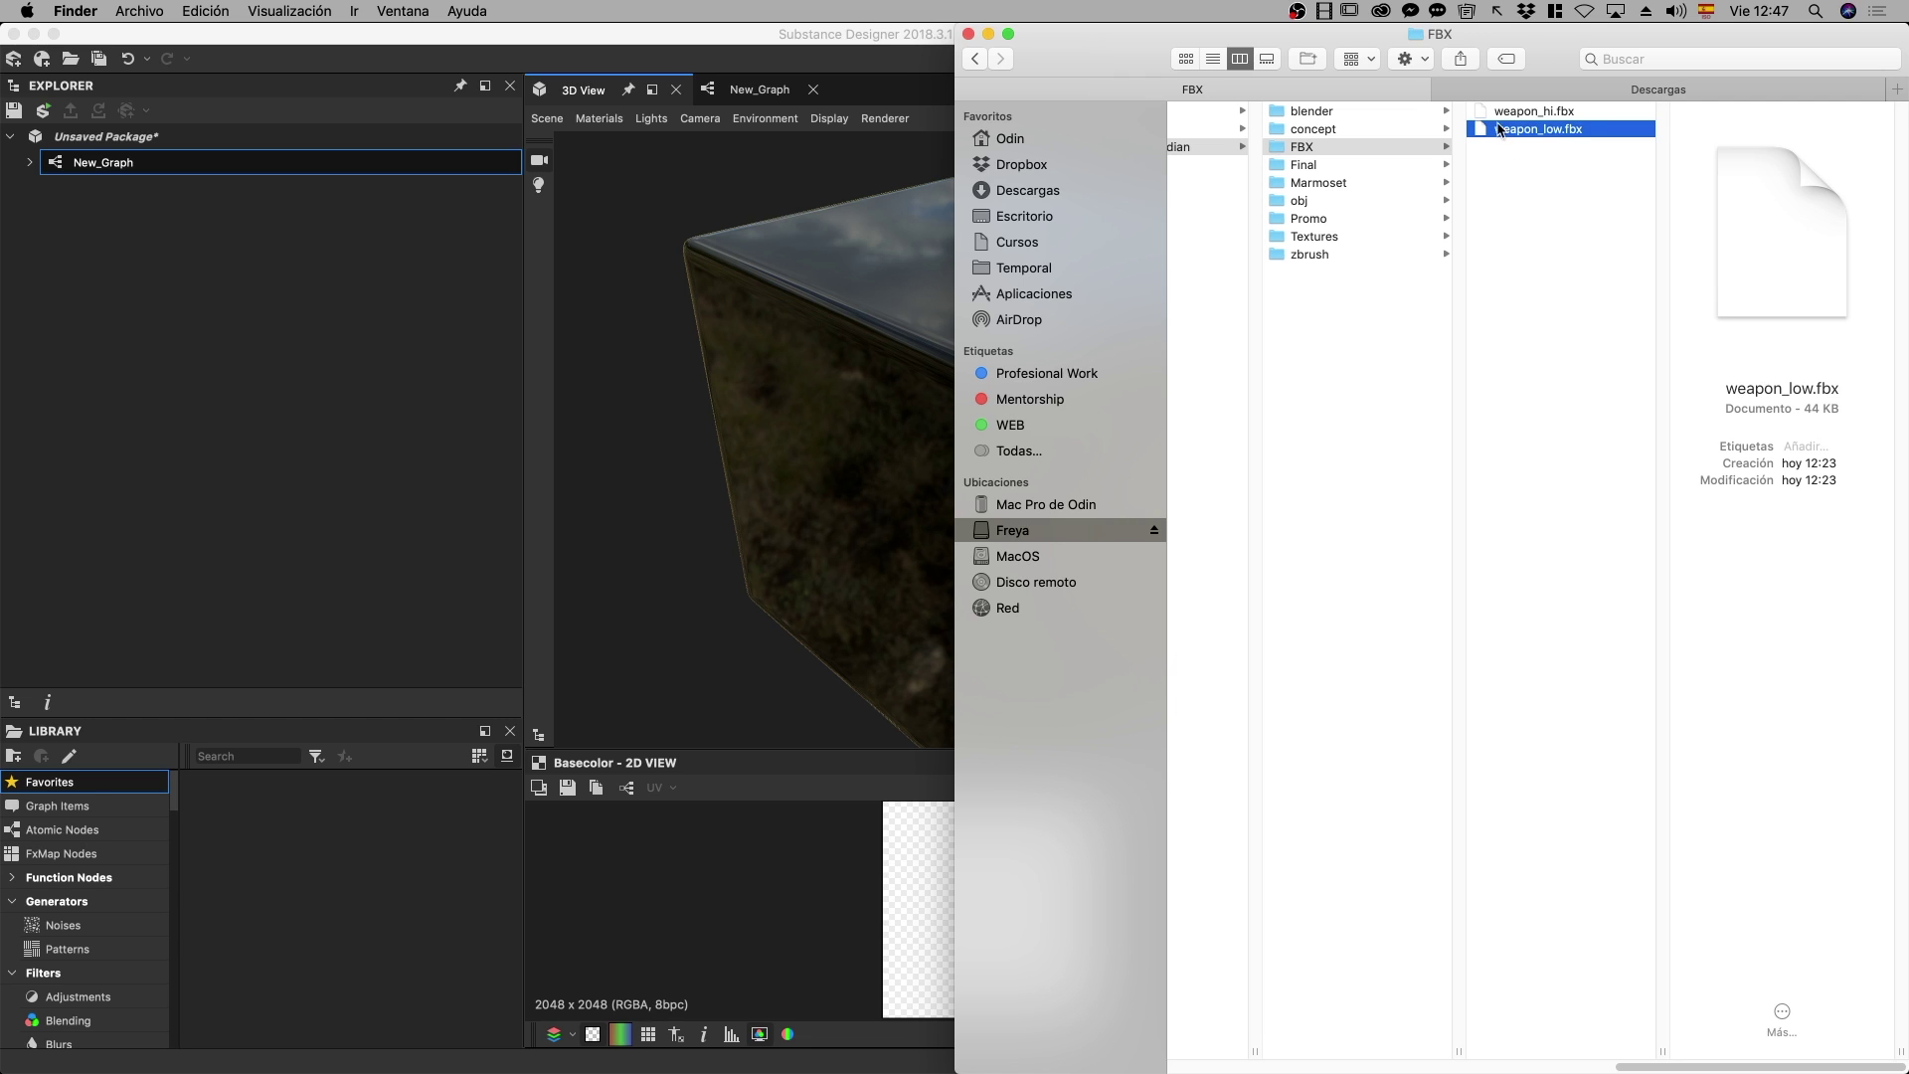
{"action": "mouse_move", "coordinate": [1501, 130]}
{"action": "left_mouse_down"}
{"action": "mouse_move", "coordinate": [727, 166]}
{"action": "mouse_move", "coordinate": [86, 135]}
{"action": "left_mouse_up"}
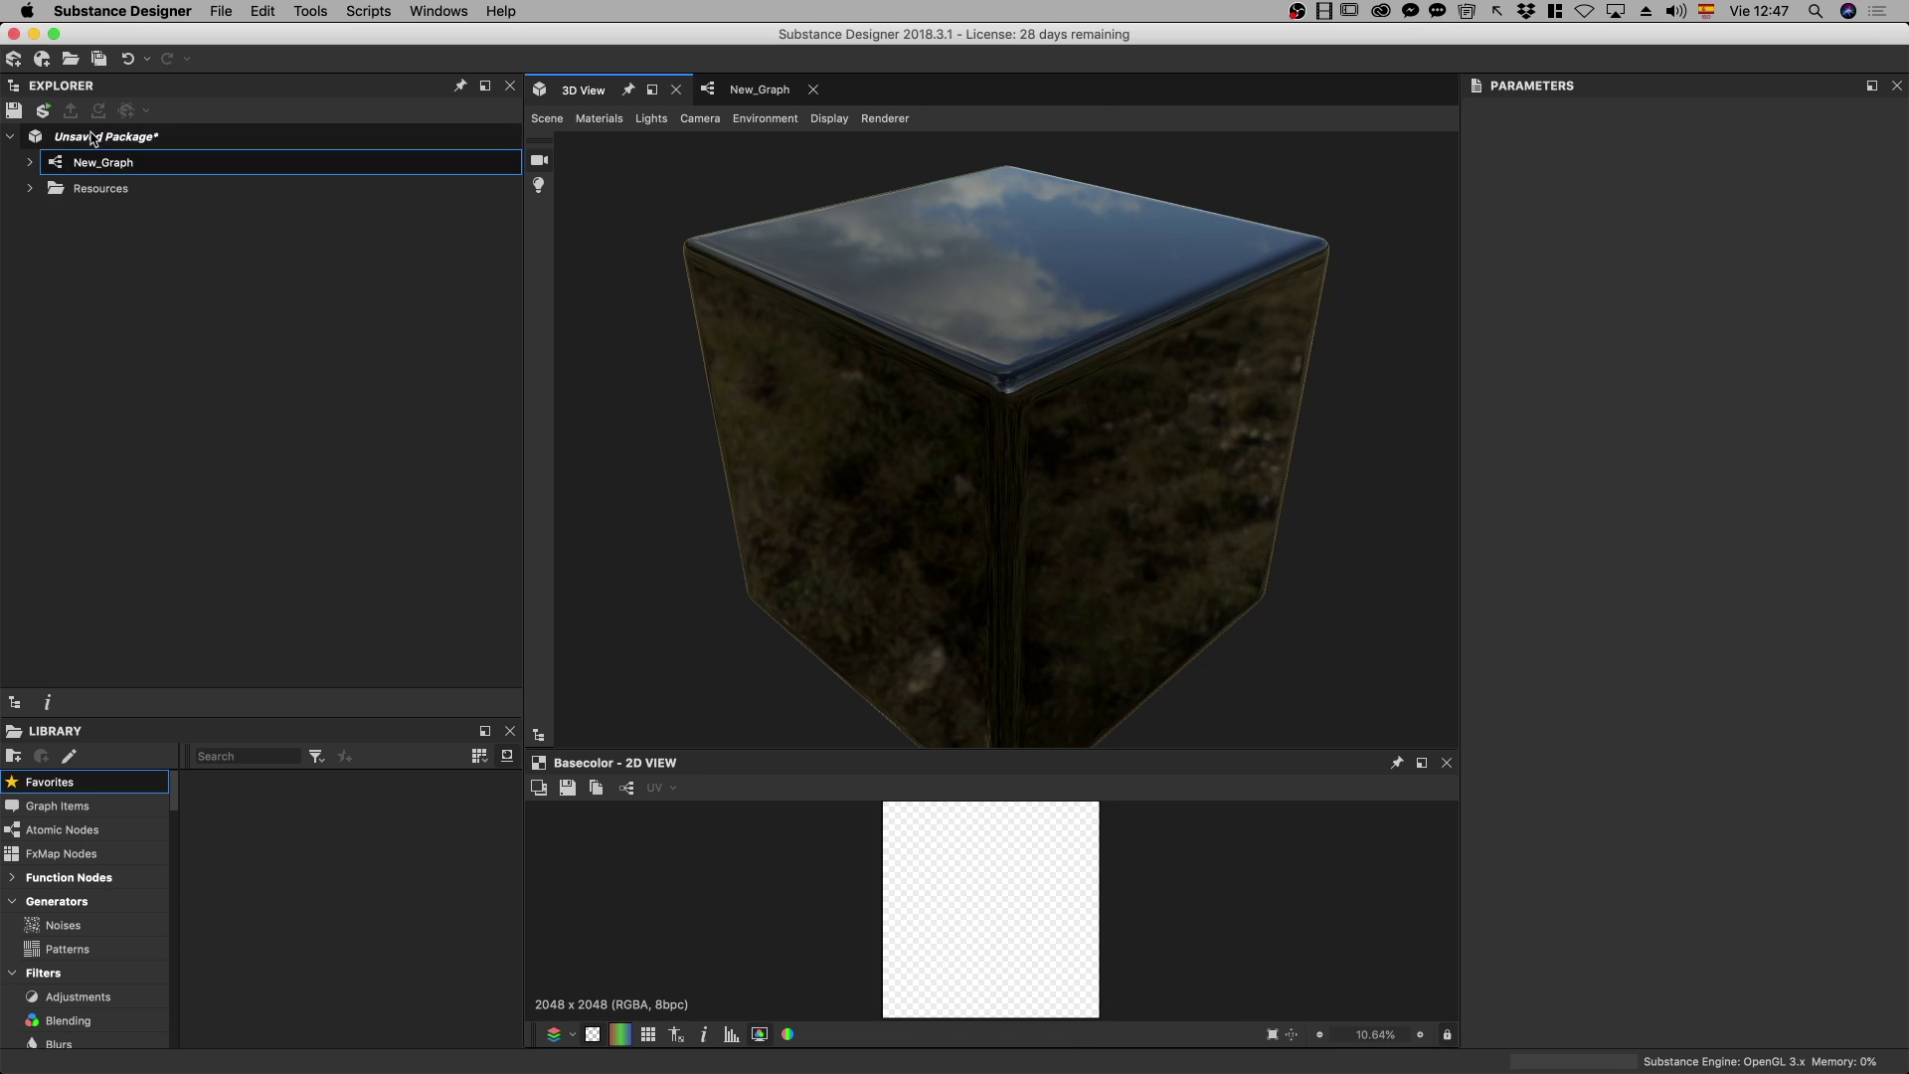
{"action": "left_click", "coordinate": [118, 191]}
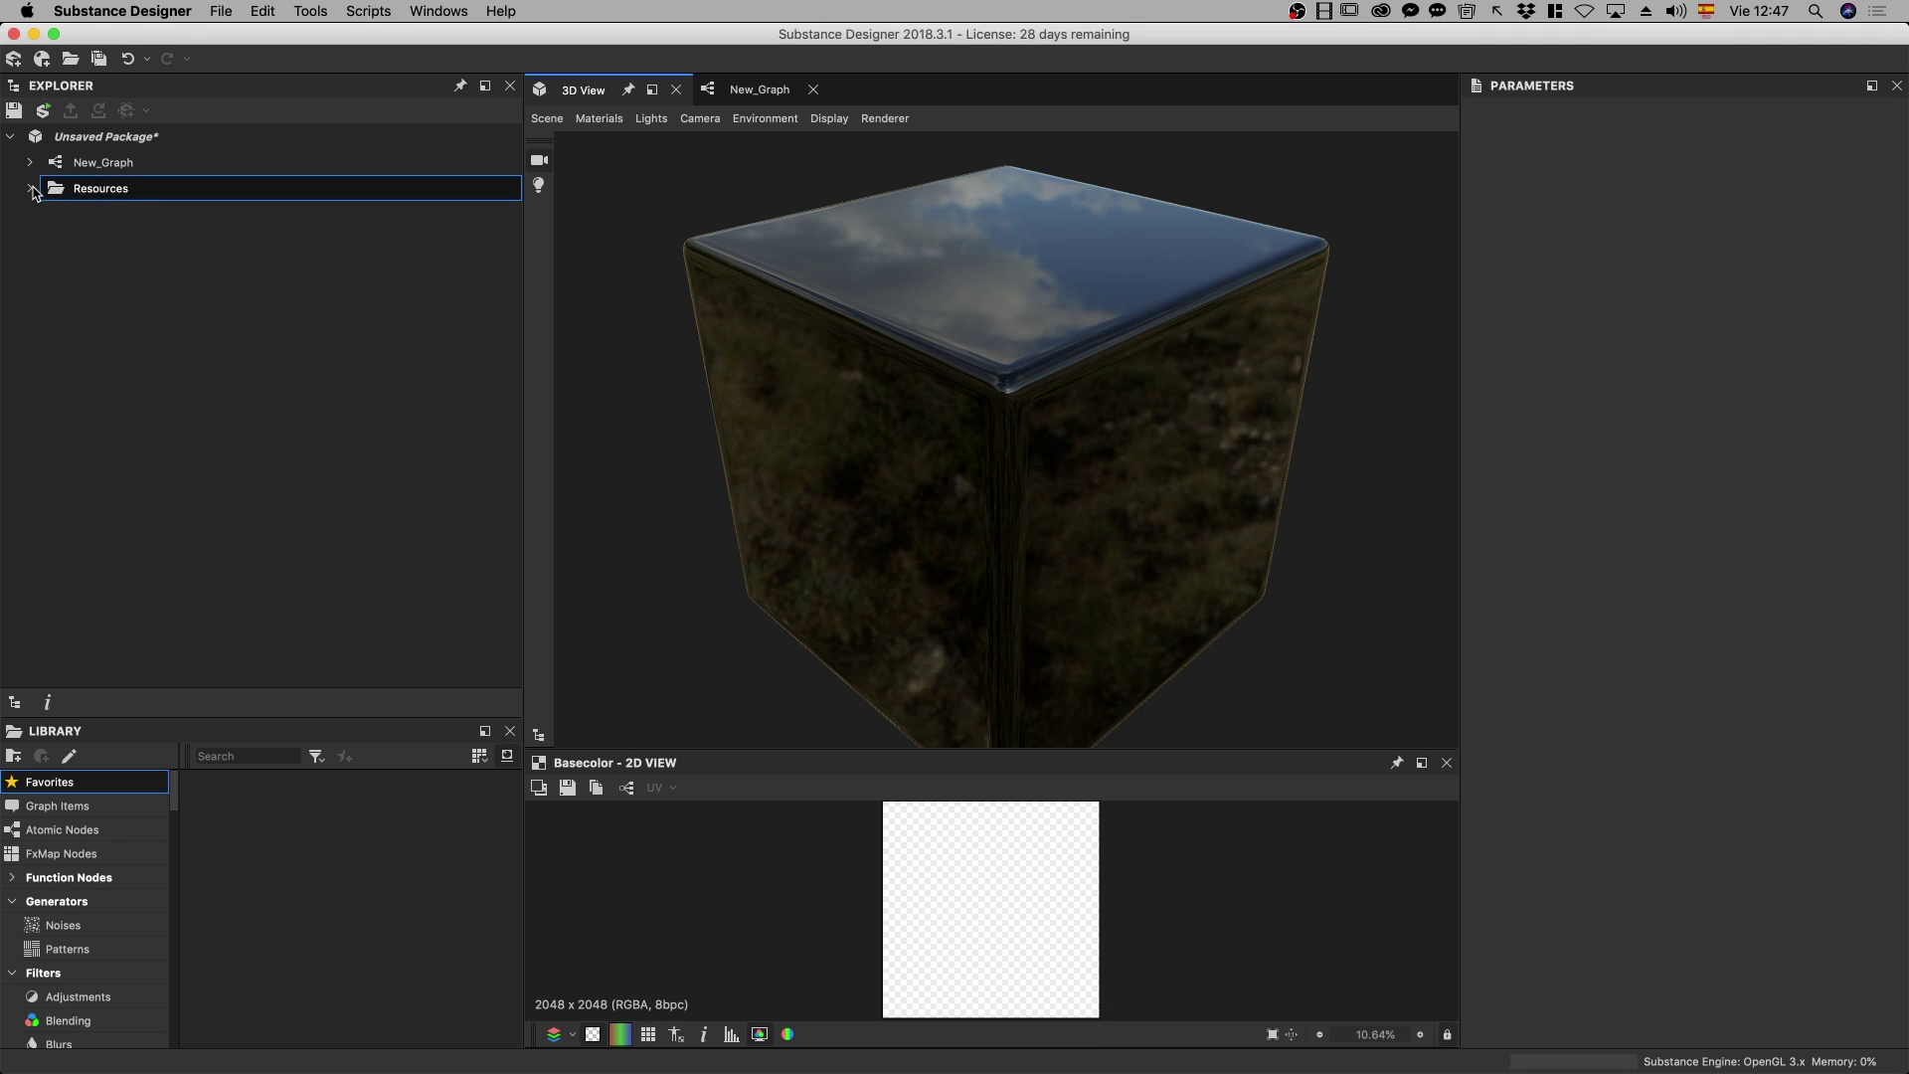
{"action": "left_click", "coordinate": [31, 188]}
{"action": "key", "text": "super+Tab"}
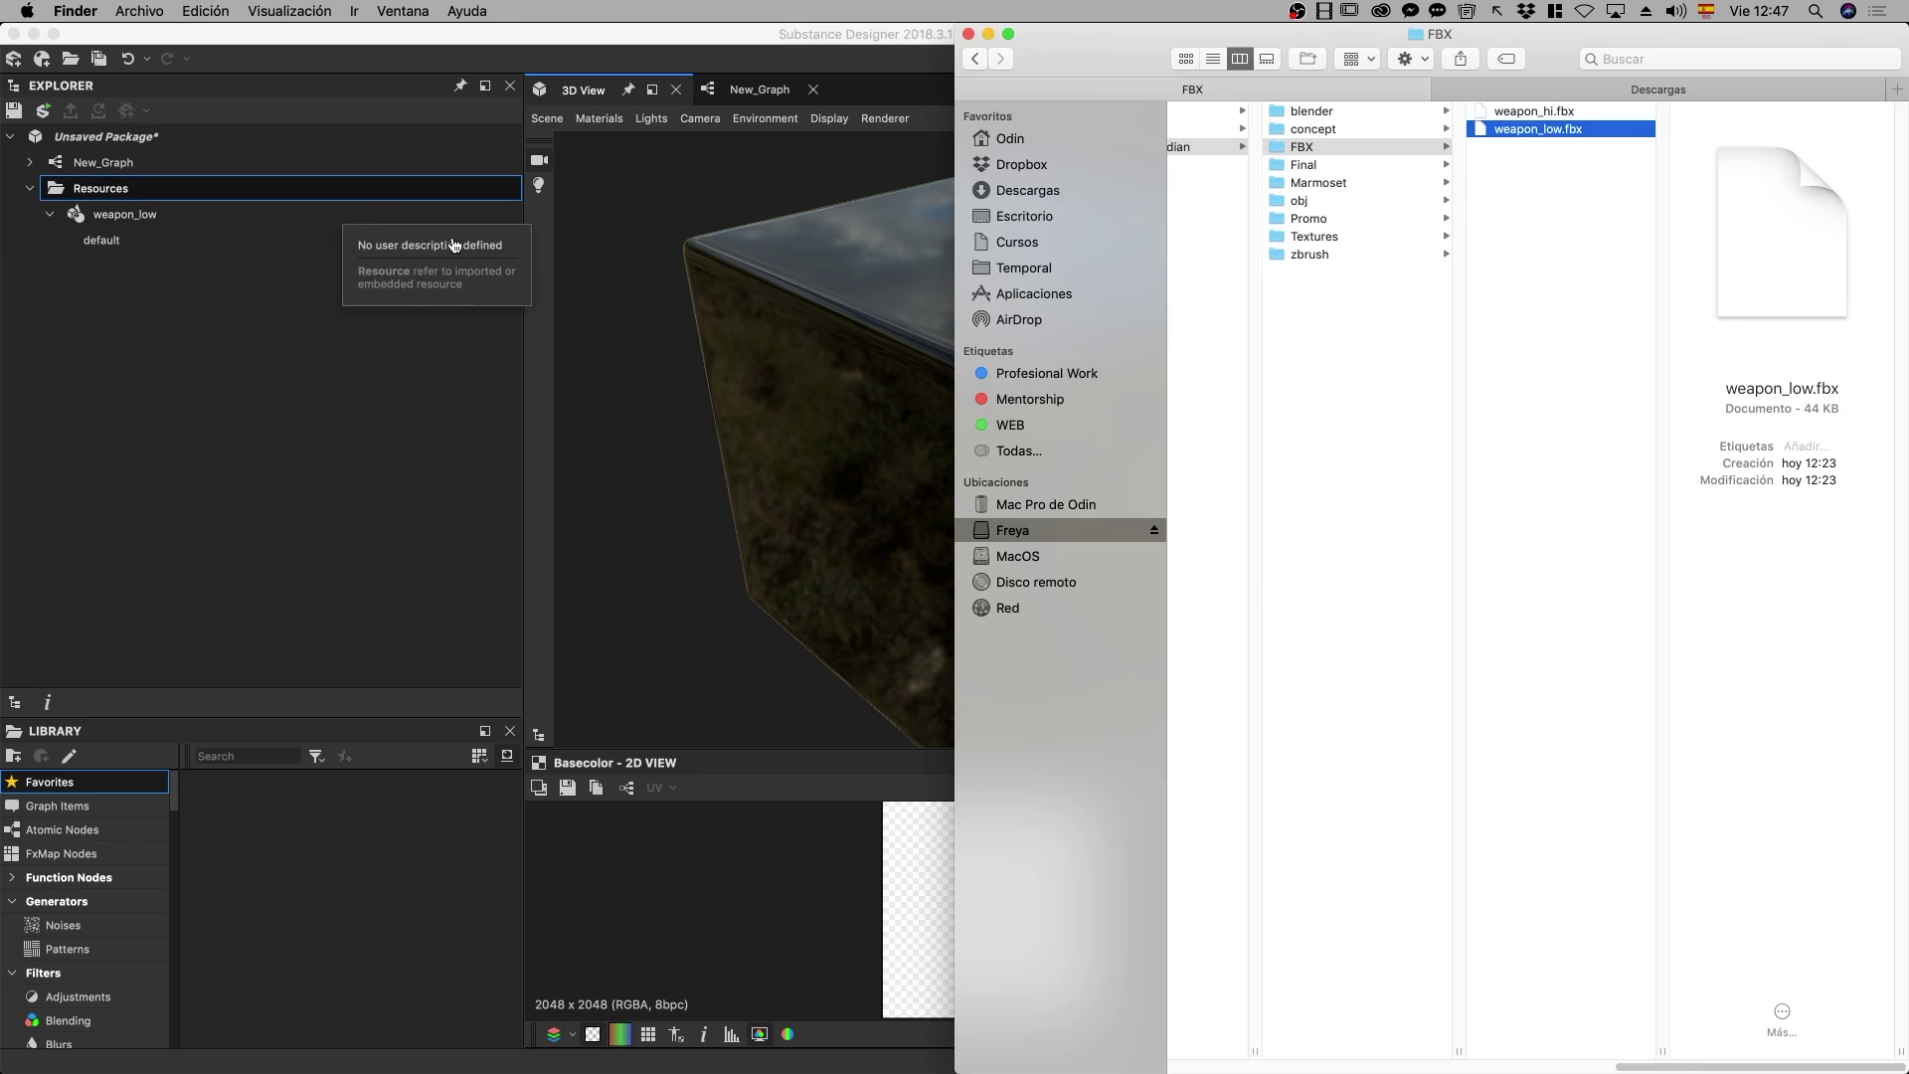
{"action": "mouse_move", "coordinate": [1534, 111]}
{"action": "left_mouse_down"}
{"action": "mouse_move", "coordinate": [1433, 248]}
{"action": "mouse_move", "coordinate": [114, 191]}
{"action": "left_mouse_up"}
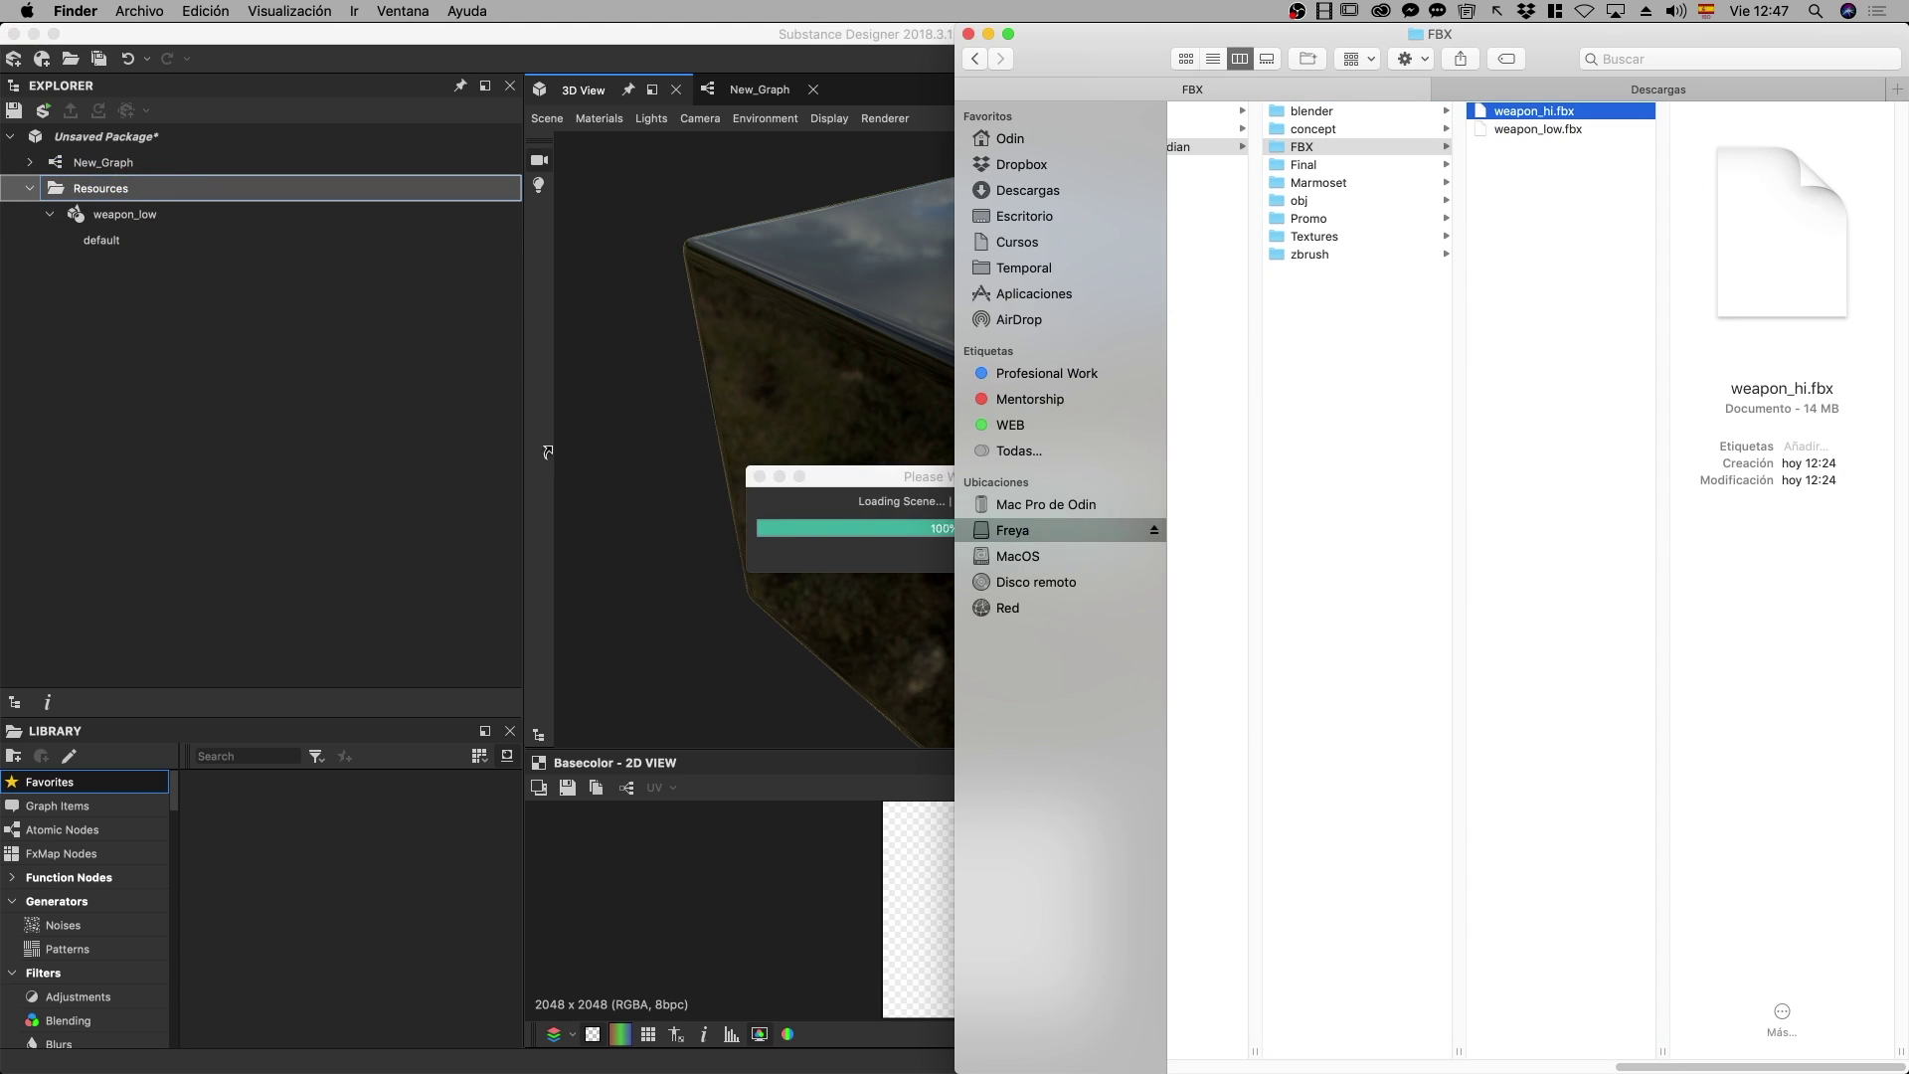
{"action": "left_click", "coordinate": [796, 494]}
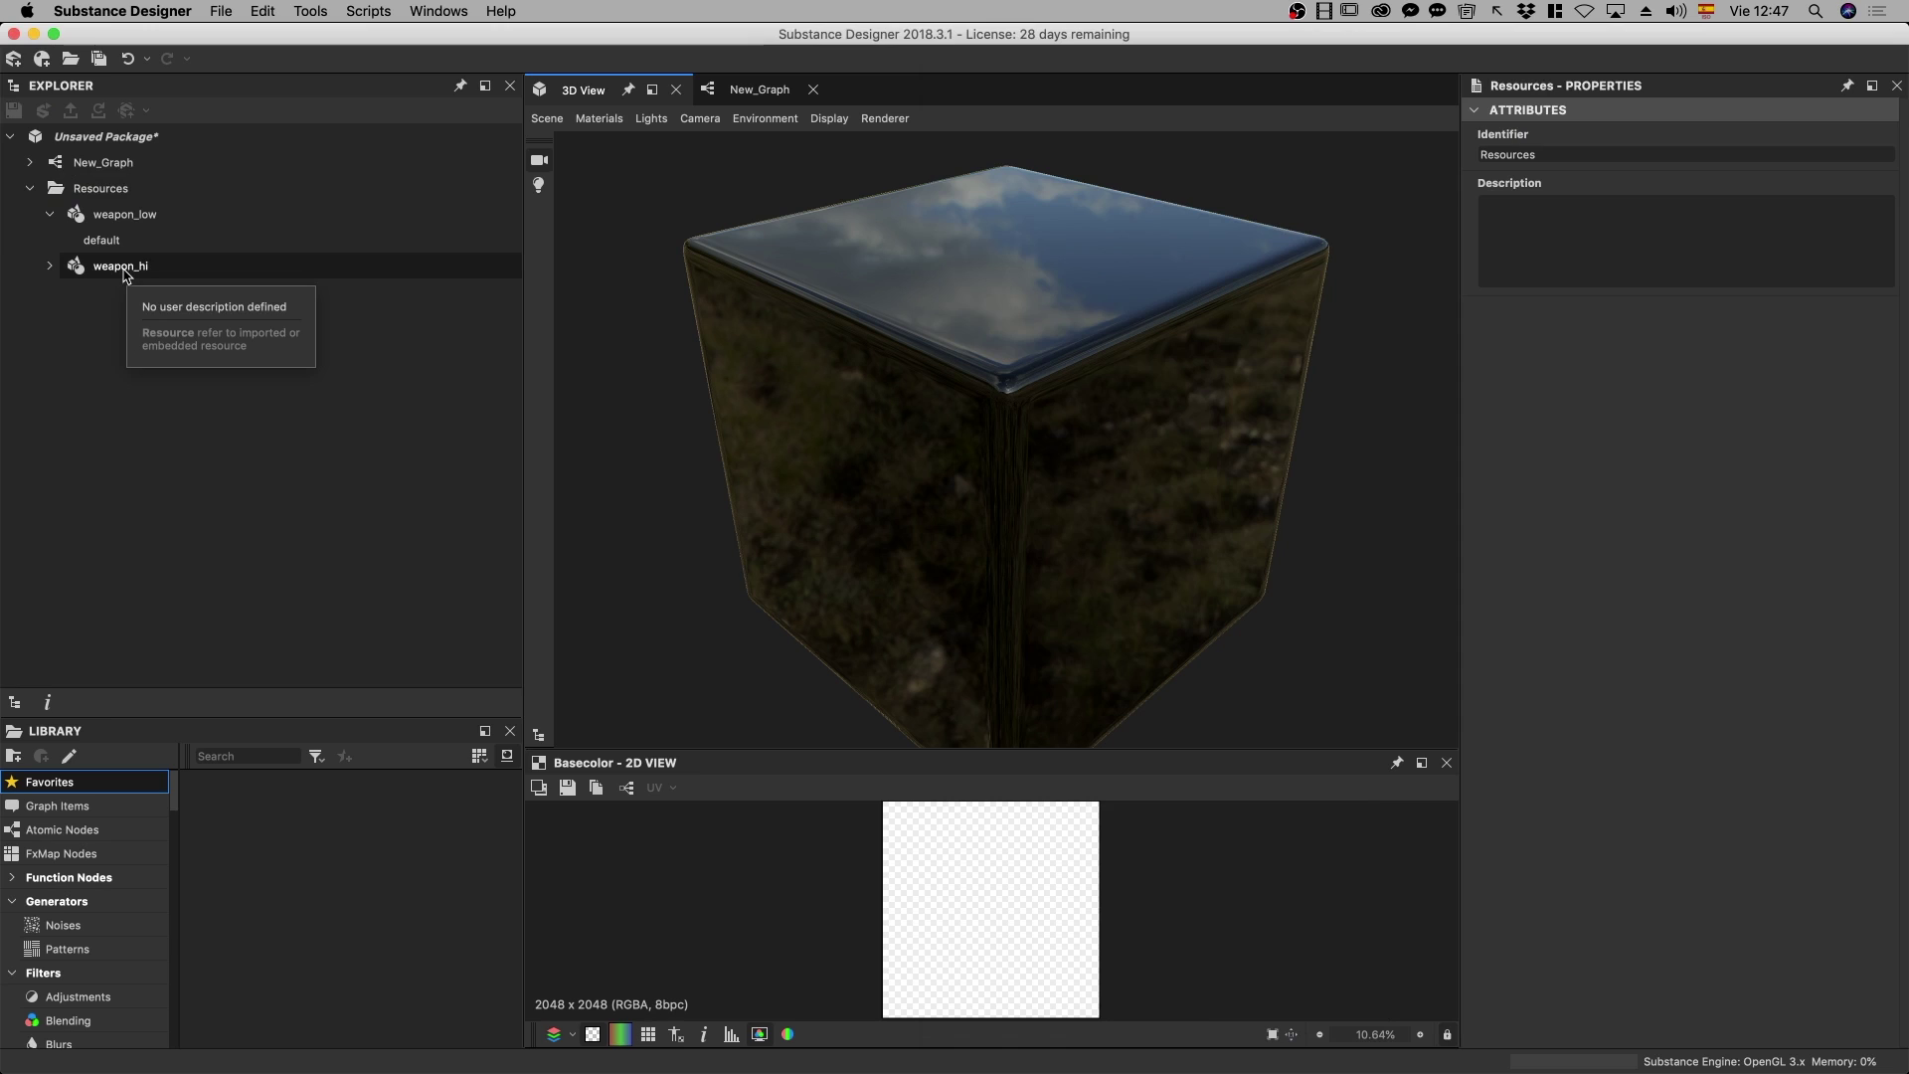
Start Bake model information on the weapon_low mesh resource
{"action": "left_click", "coordinate": [119, 225]}
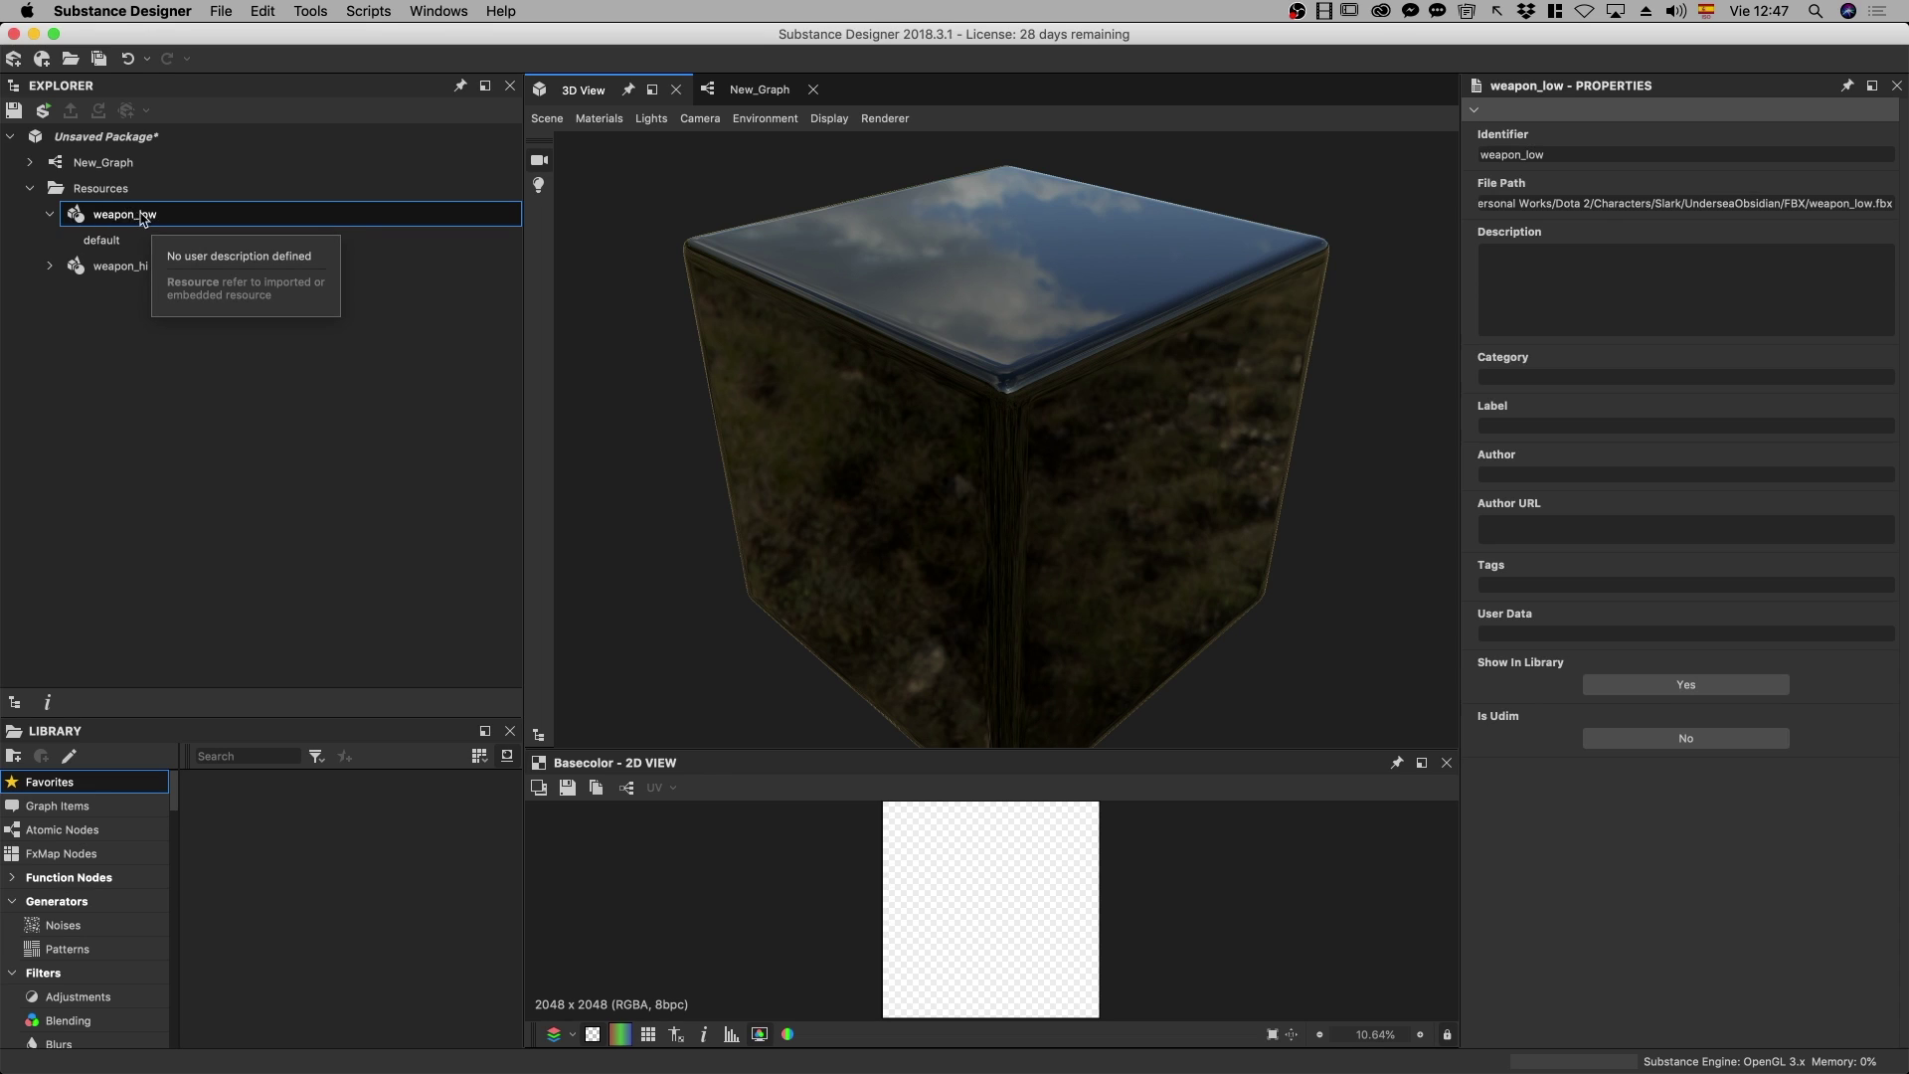
{"action": "right_click", "coordinate": [130, 218]}
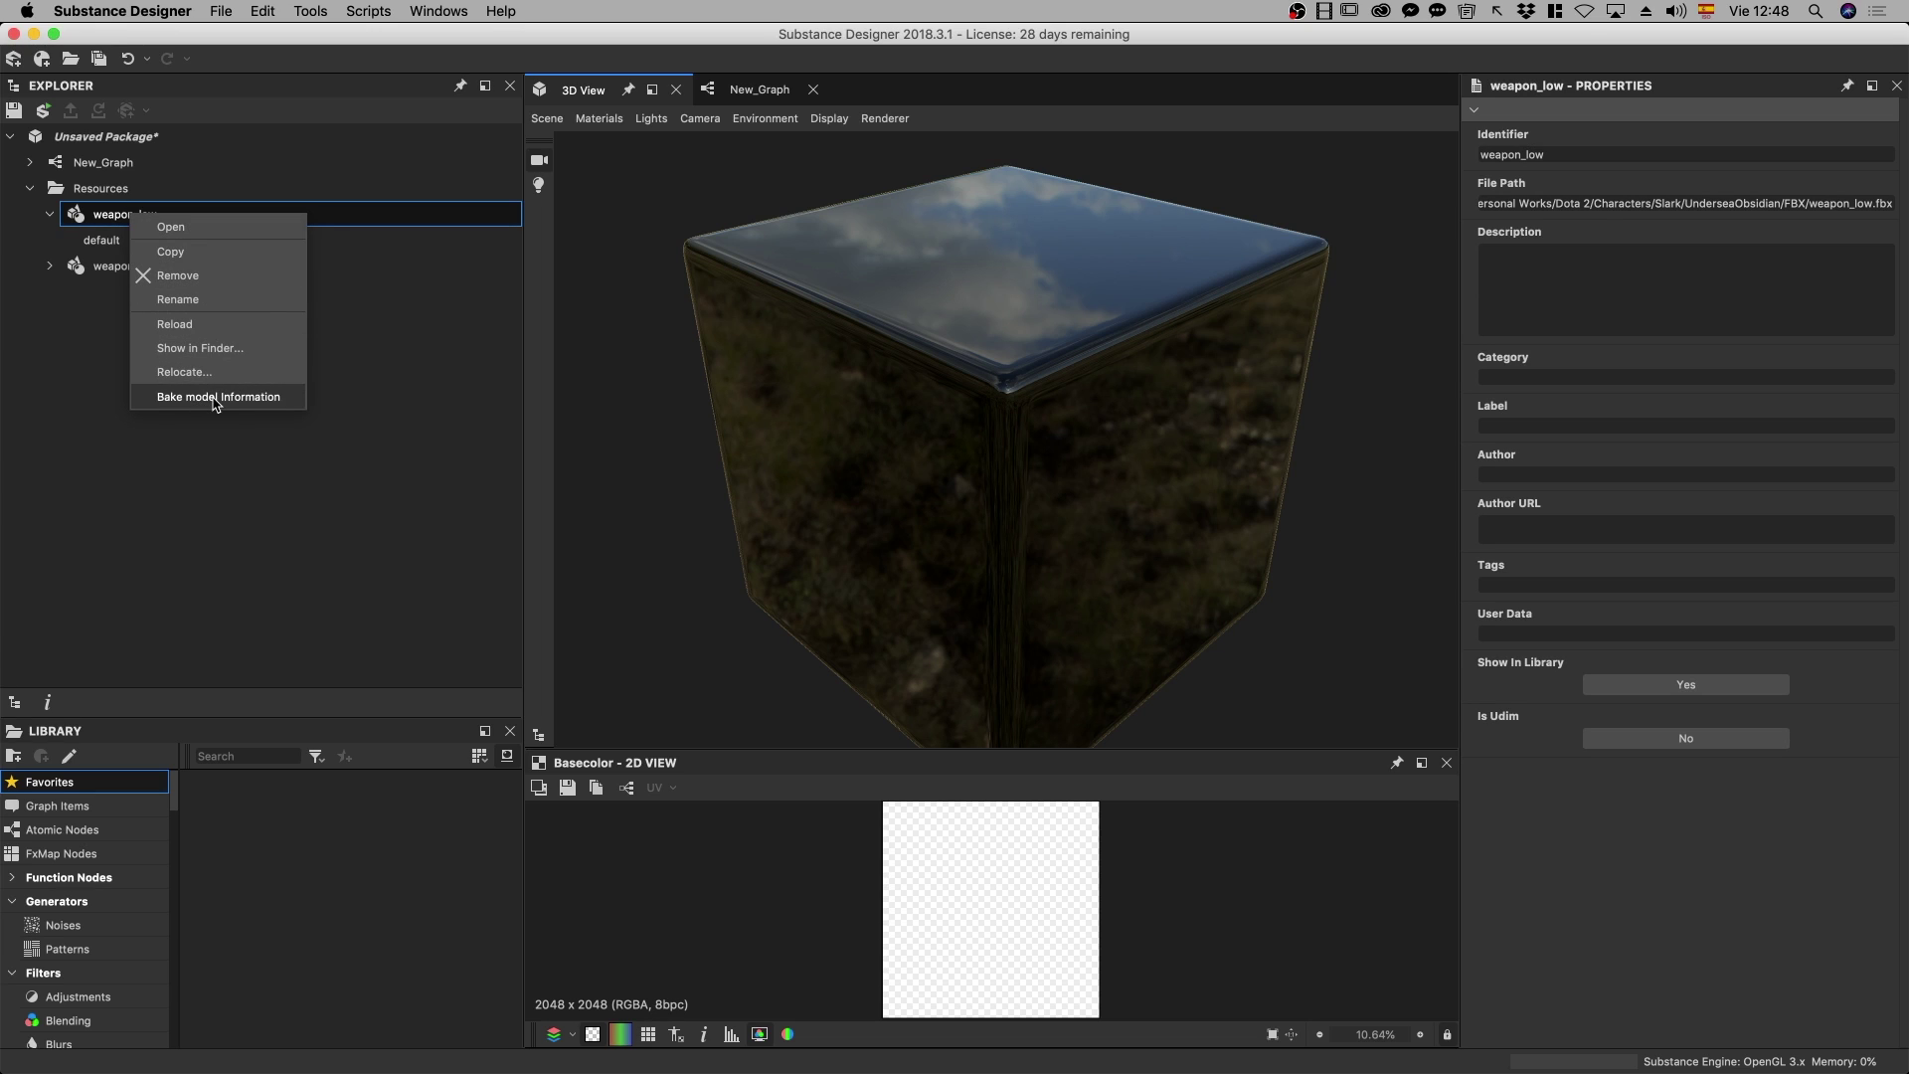
{"action": "left_click", "coordinate": [215, 400]}
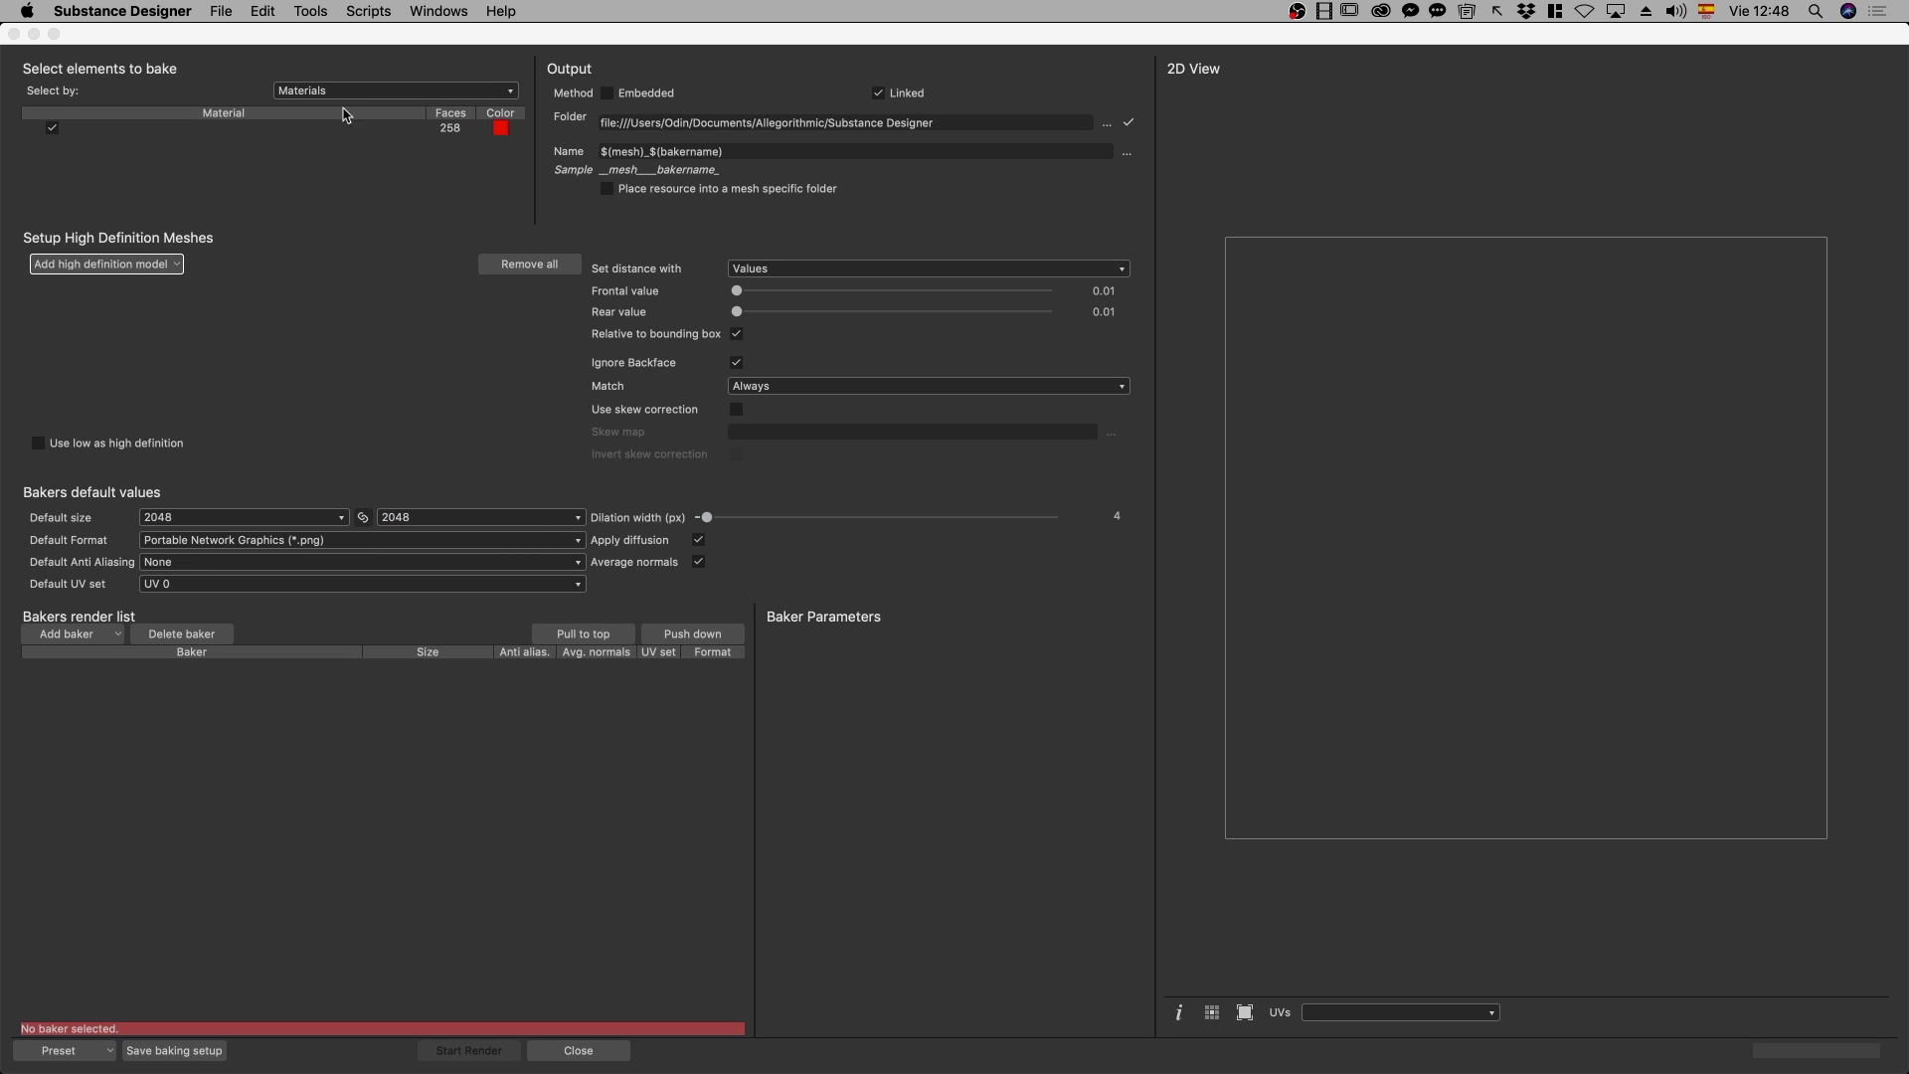
Exit full screen and link weapon_hi from Resources as the high-definition model
{"action": "mouse_move", "coordinate": [214, 35]}
{"action": "left_mouse_down"}
{"action": "mouse_move", "coordinate": [196, 99]}
{"action": "mouse_move", "coordinate": [196, 61]}
{"action": "left_mouse_up"}
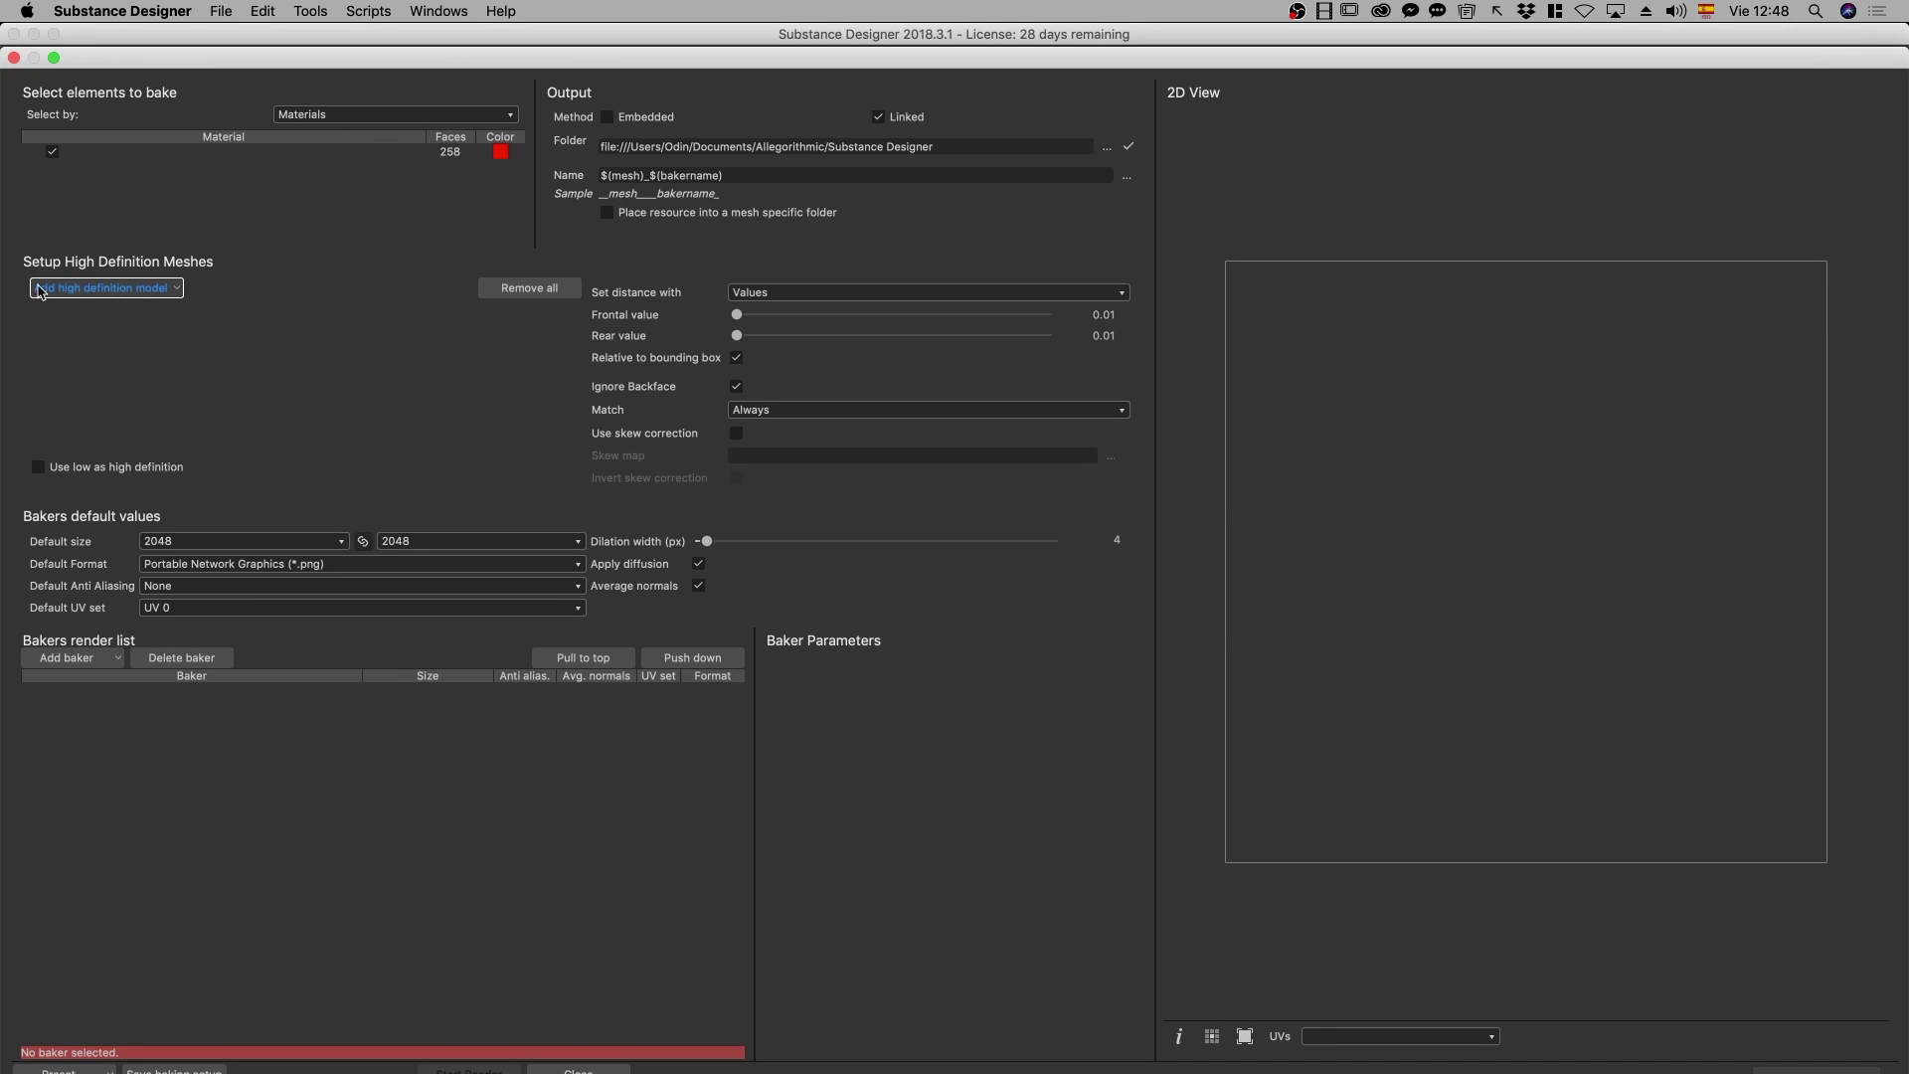
{"action": "left_click", "coordinate": [150, 290]}
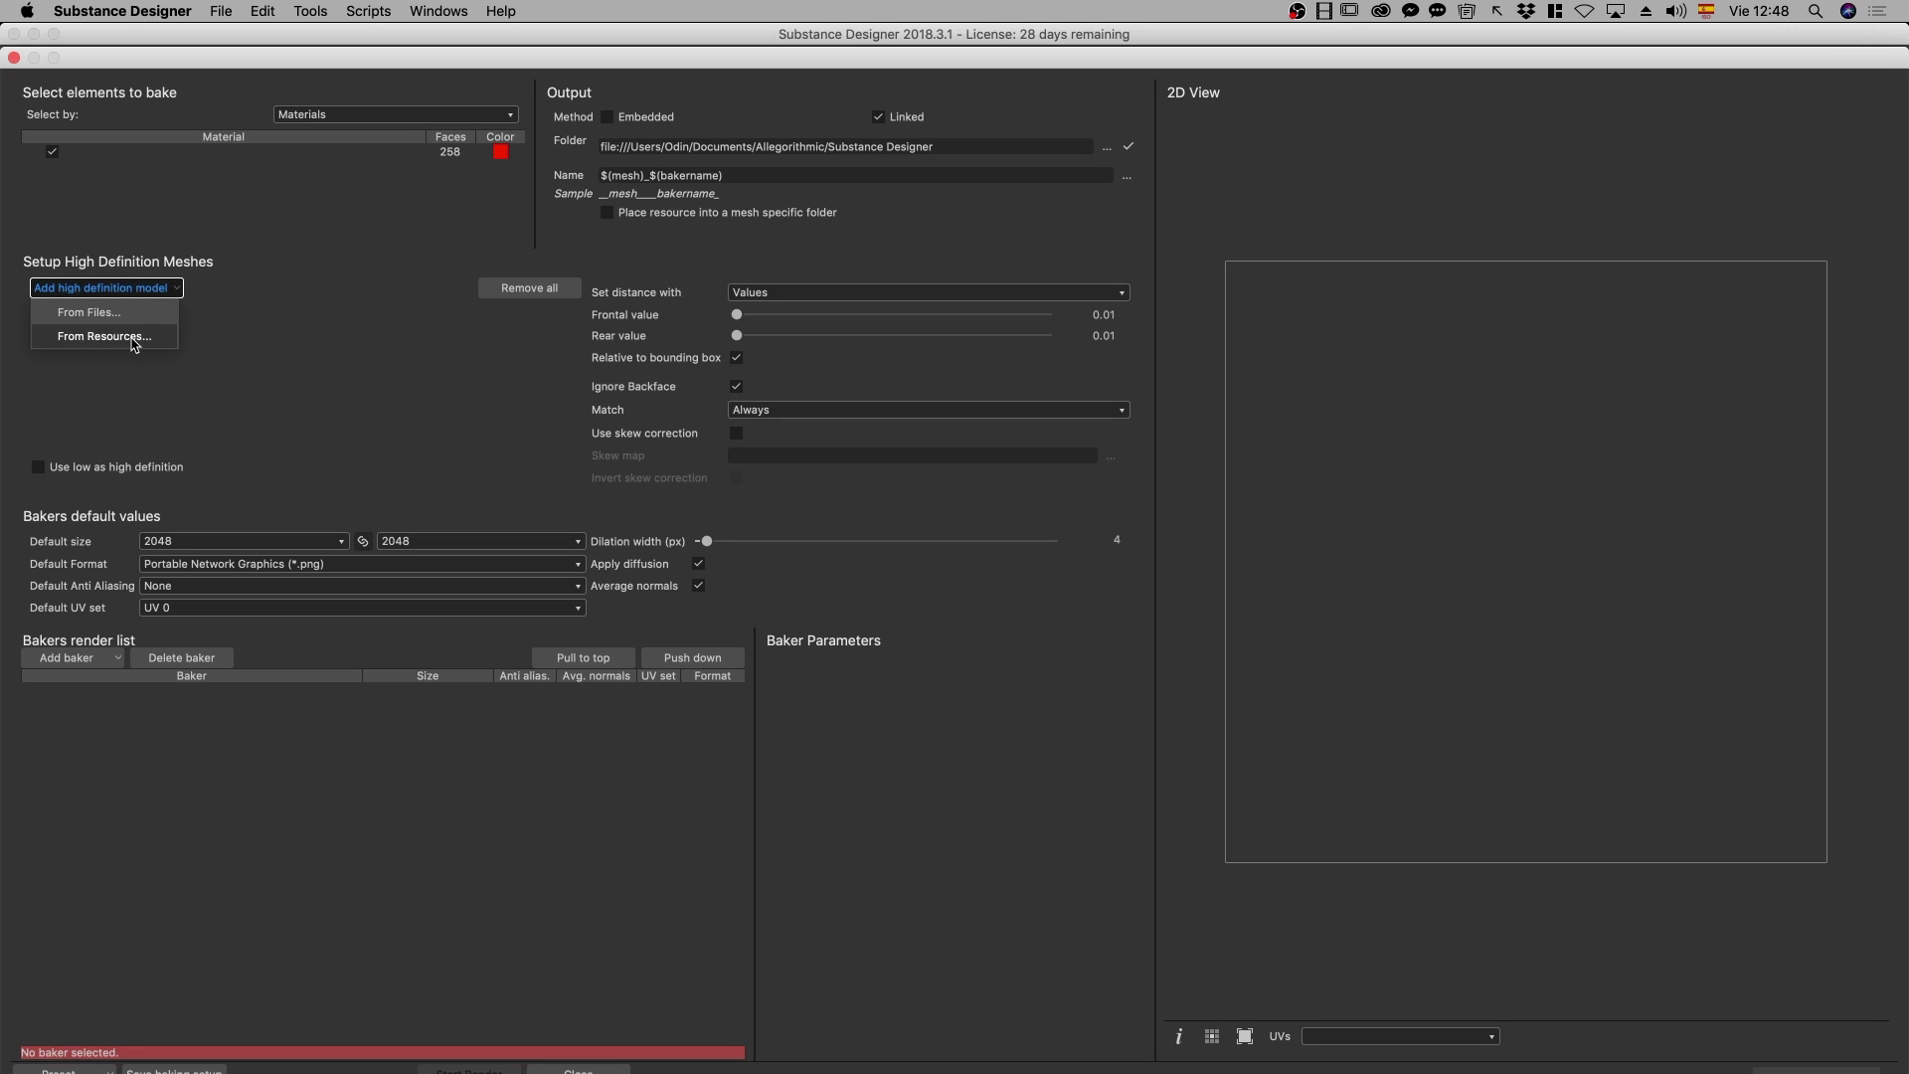
{"action": "left_click", "coordinate": [141, 342]}
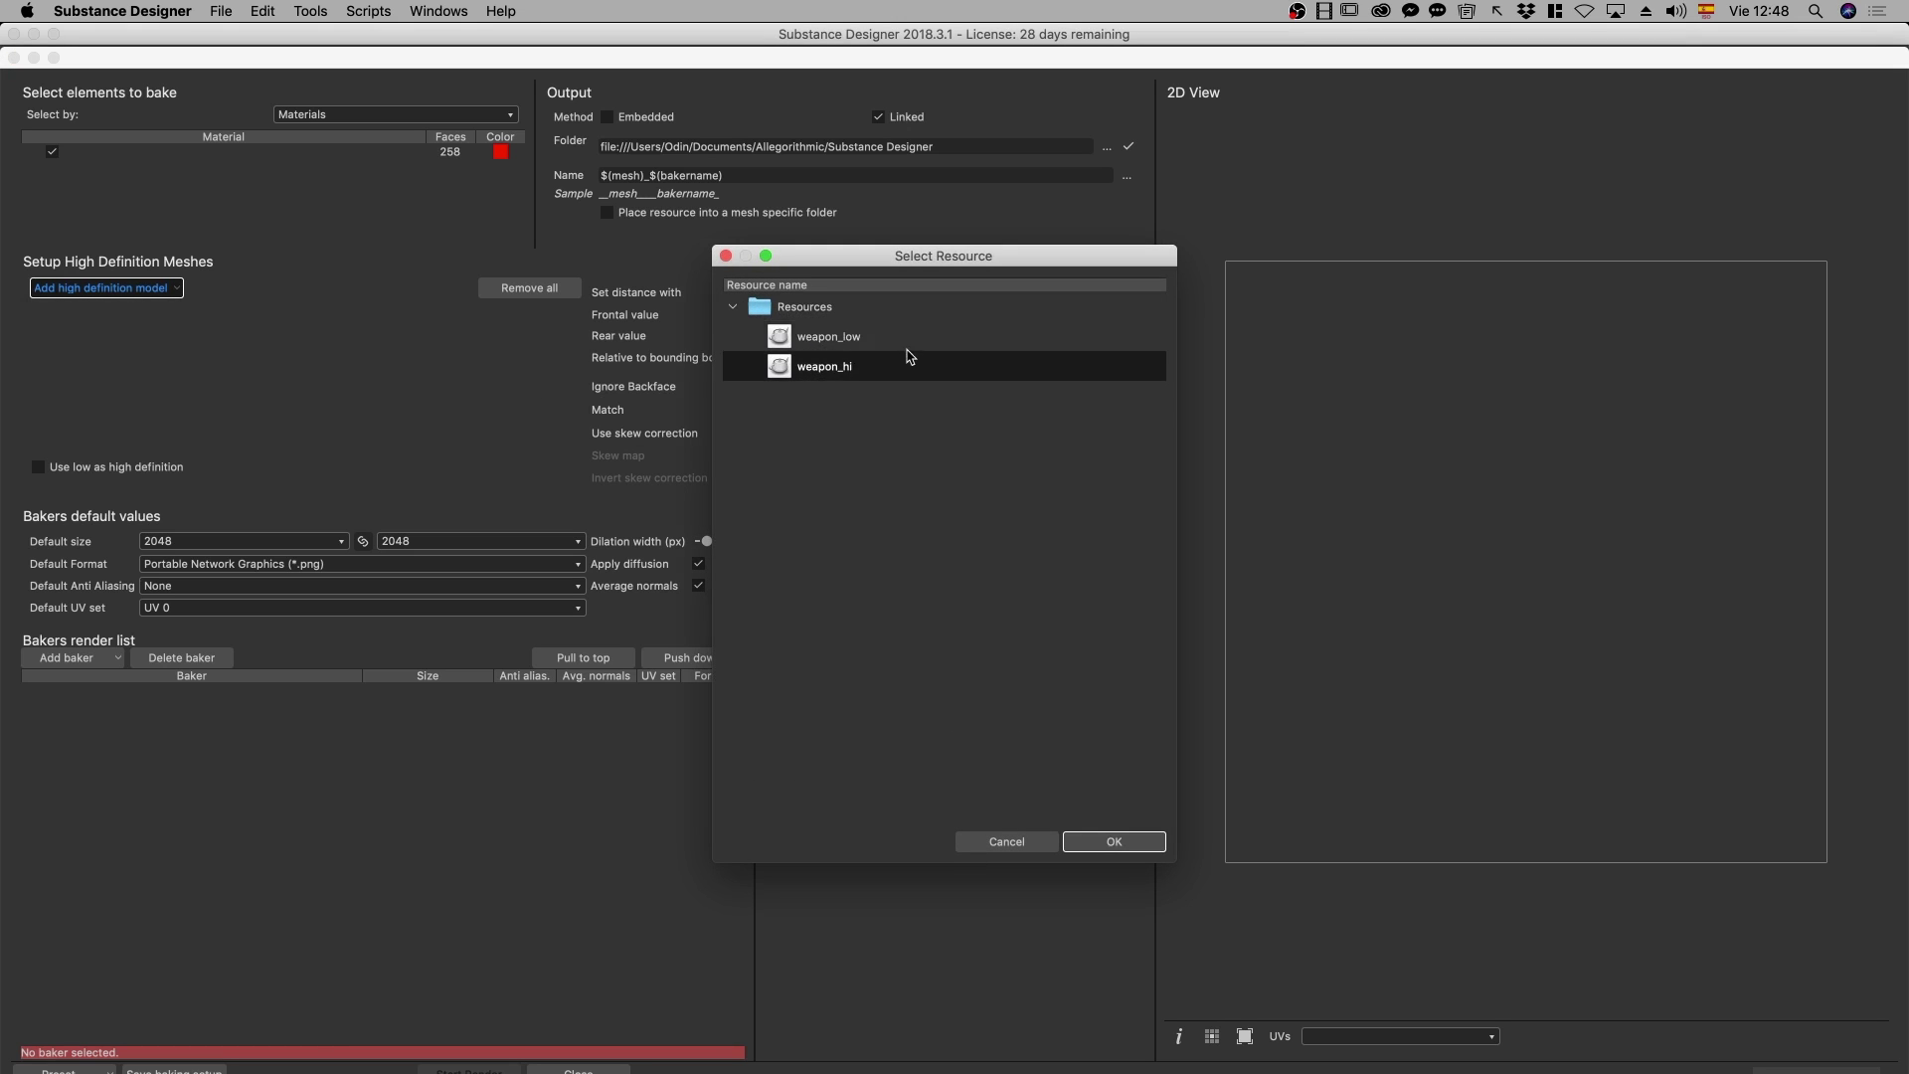
{"action": "left_click", "coordinate": [853, 365]}
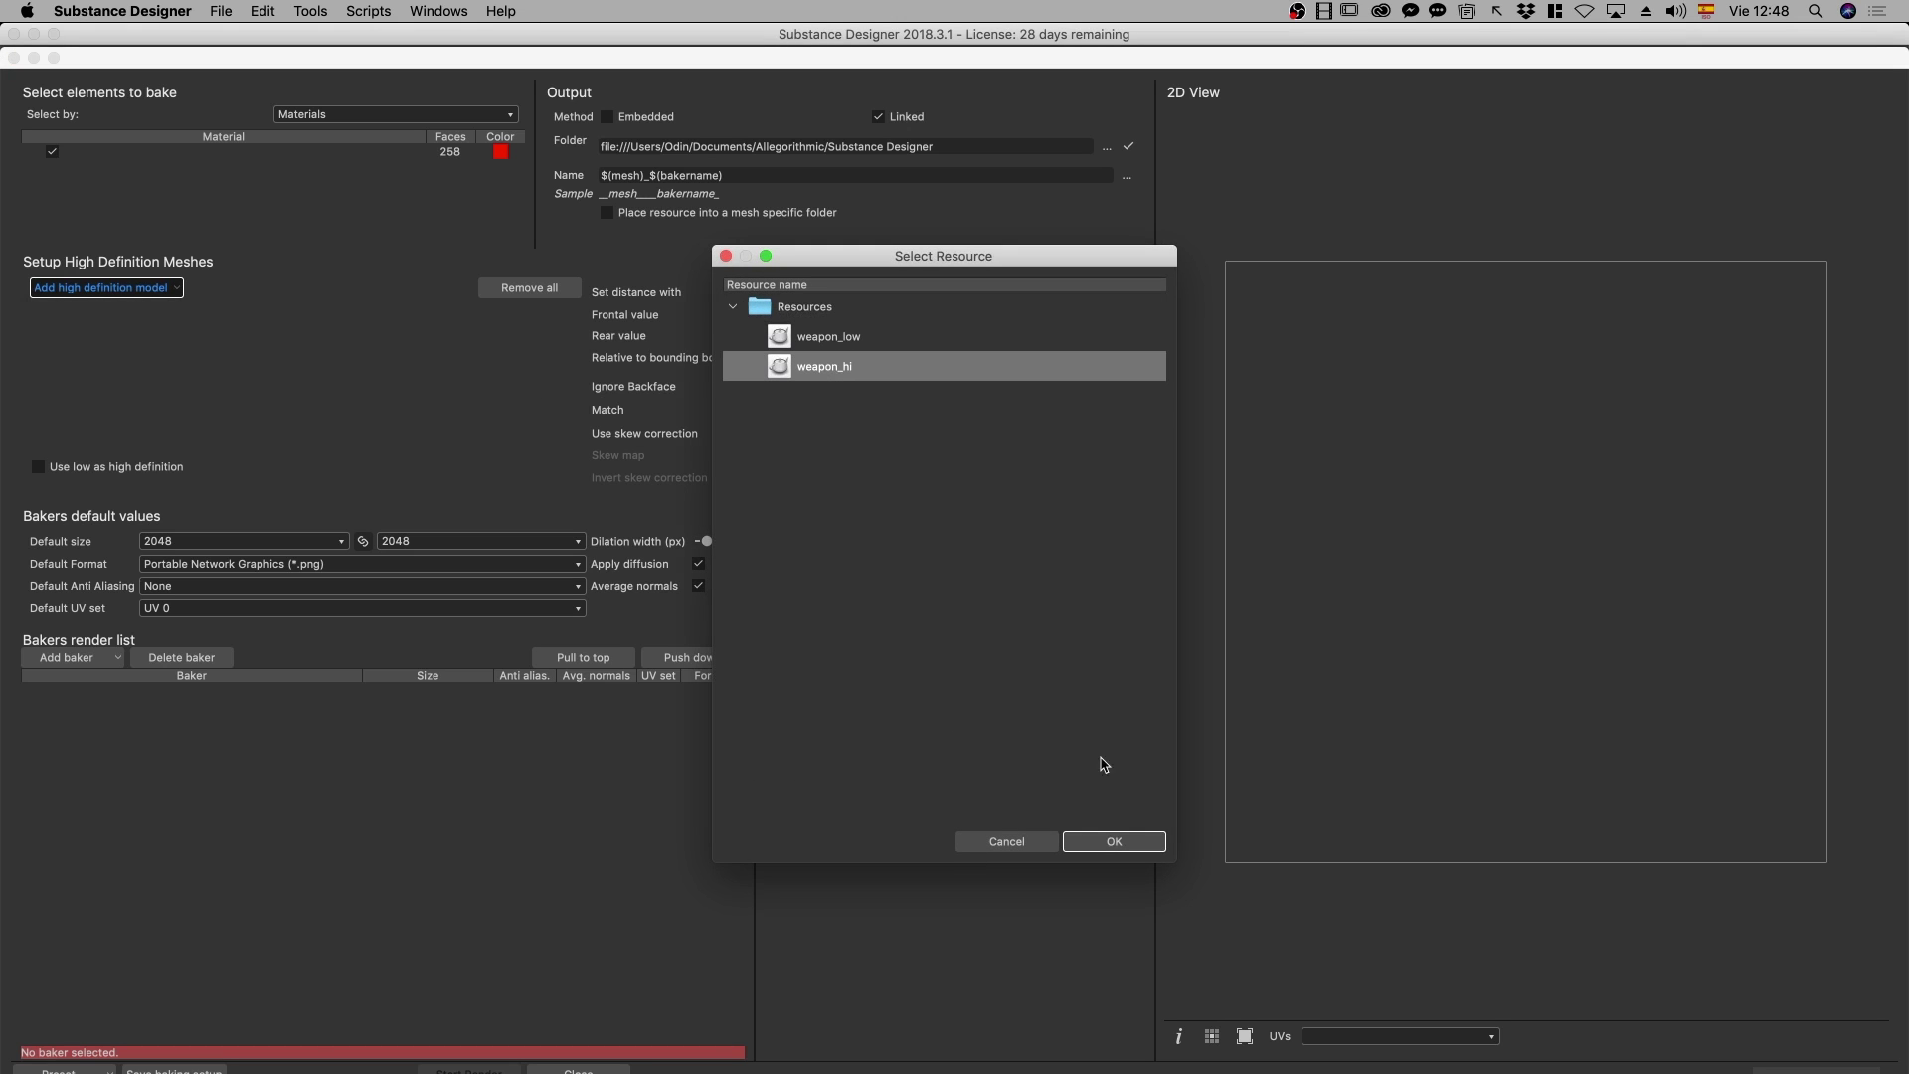
{"action": "left_click", "coordinate": [1113, 841]}
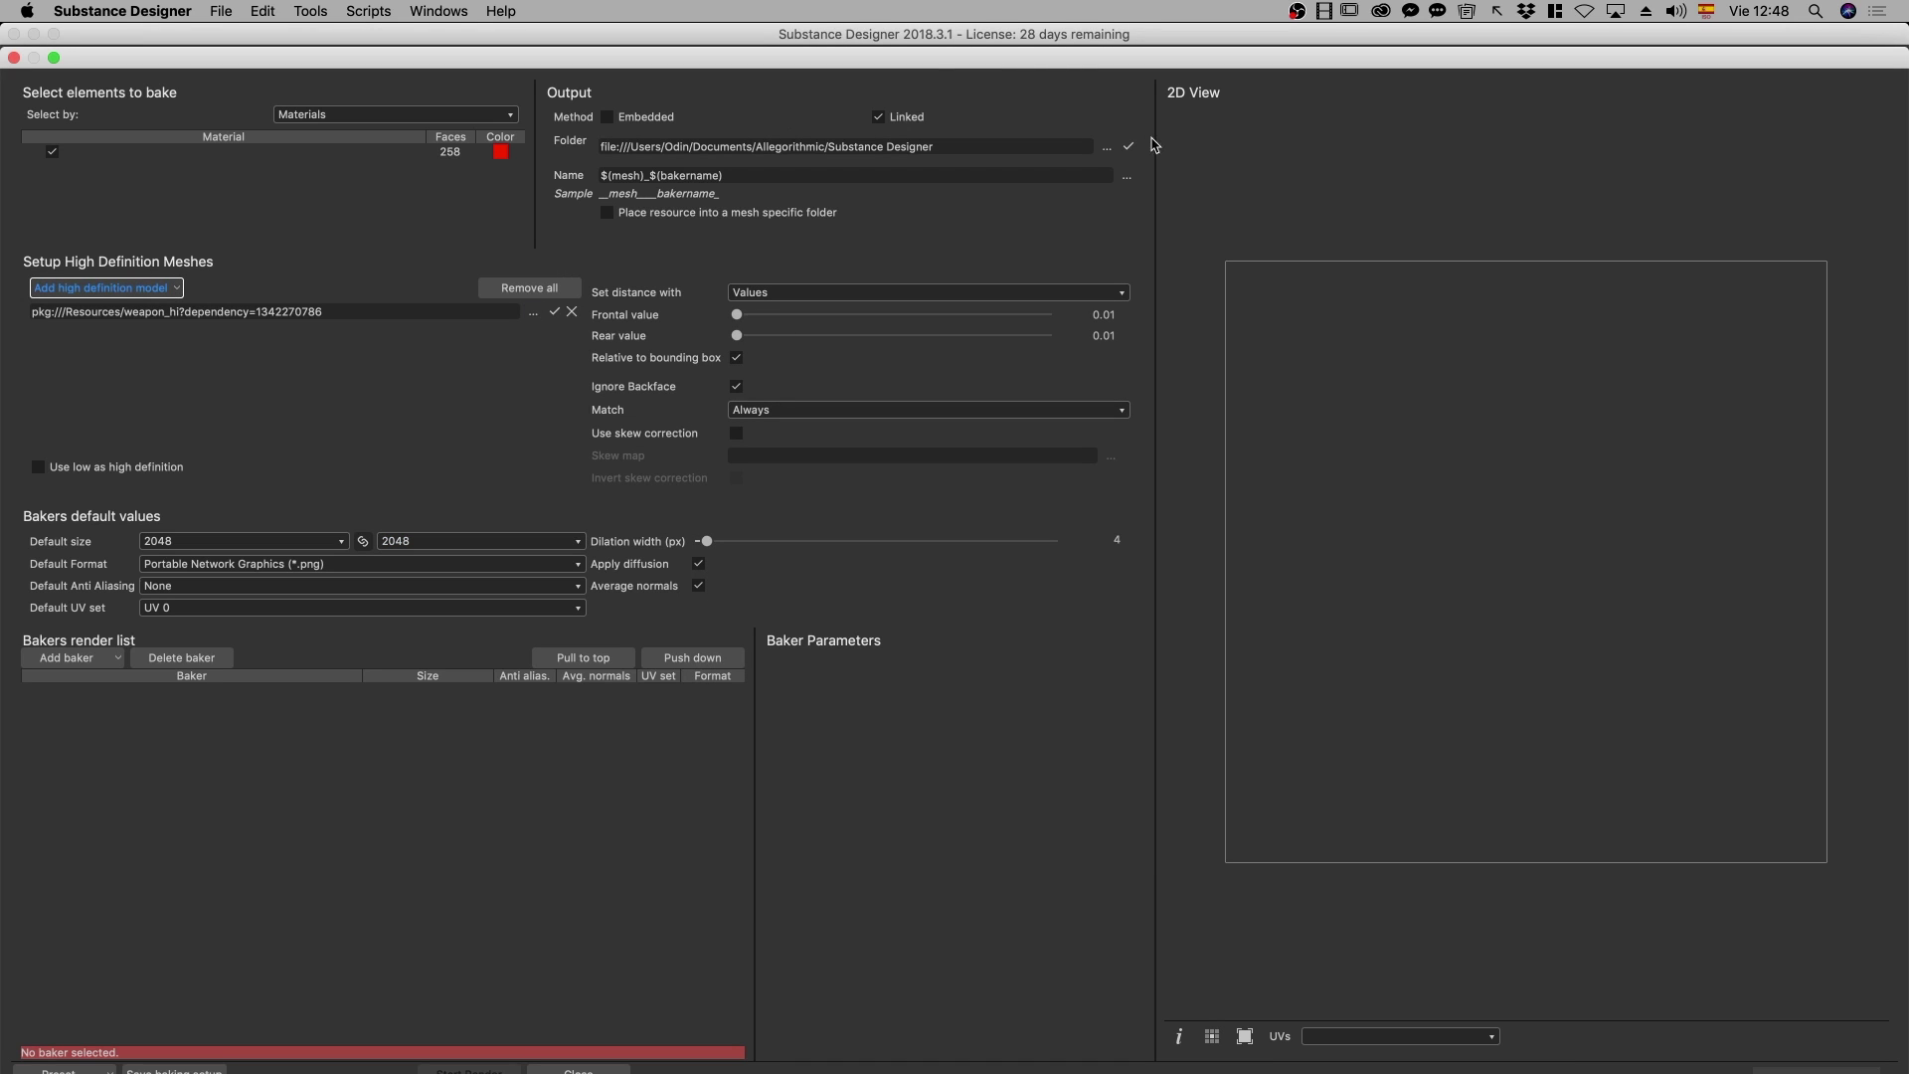
Set the bake output folder to the Bakes folder in UnderseaObsidian Textures
{"action": "left_click", "coordinate": [1109, 148]}
{"action": "left_click", "coordinate": [1014, 128]}
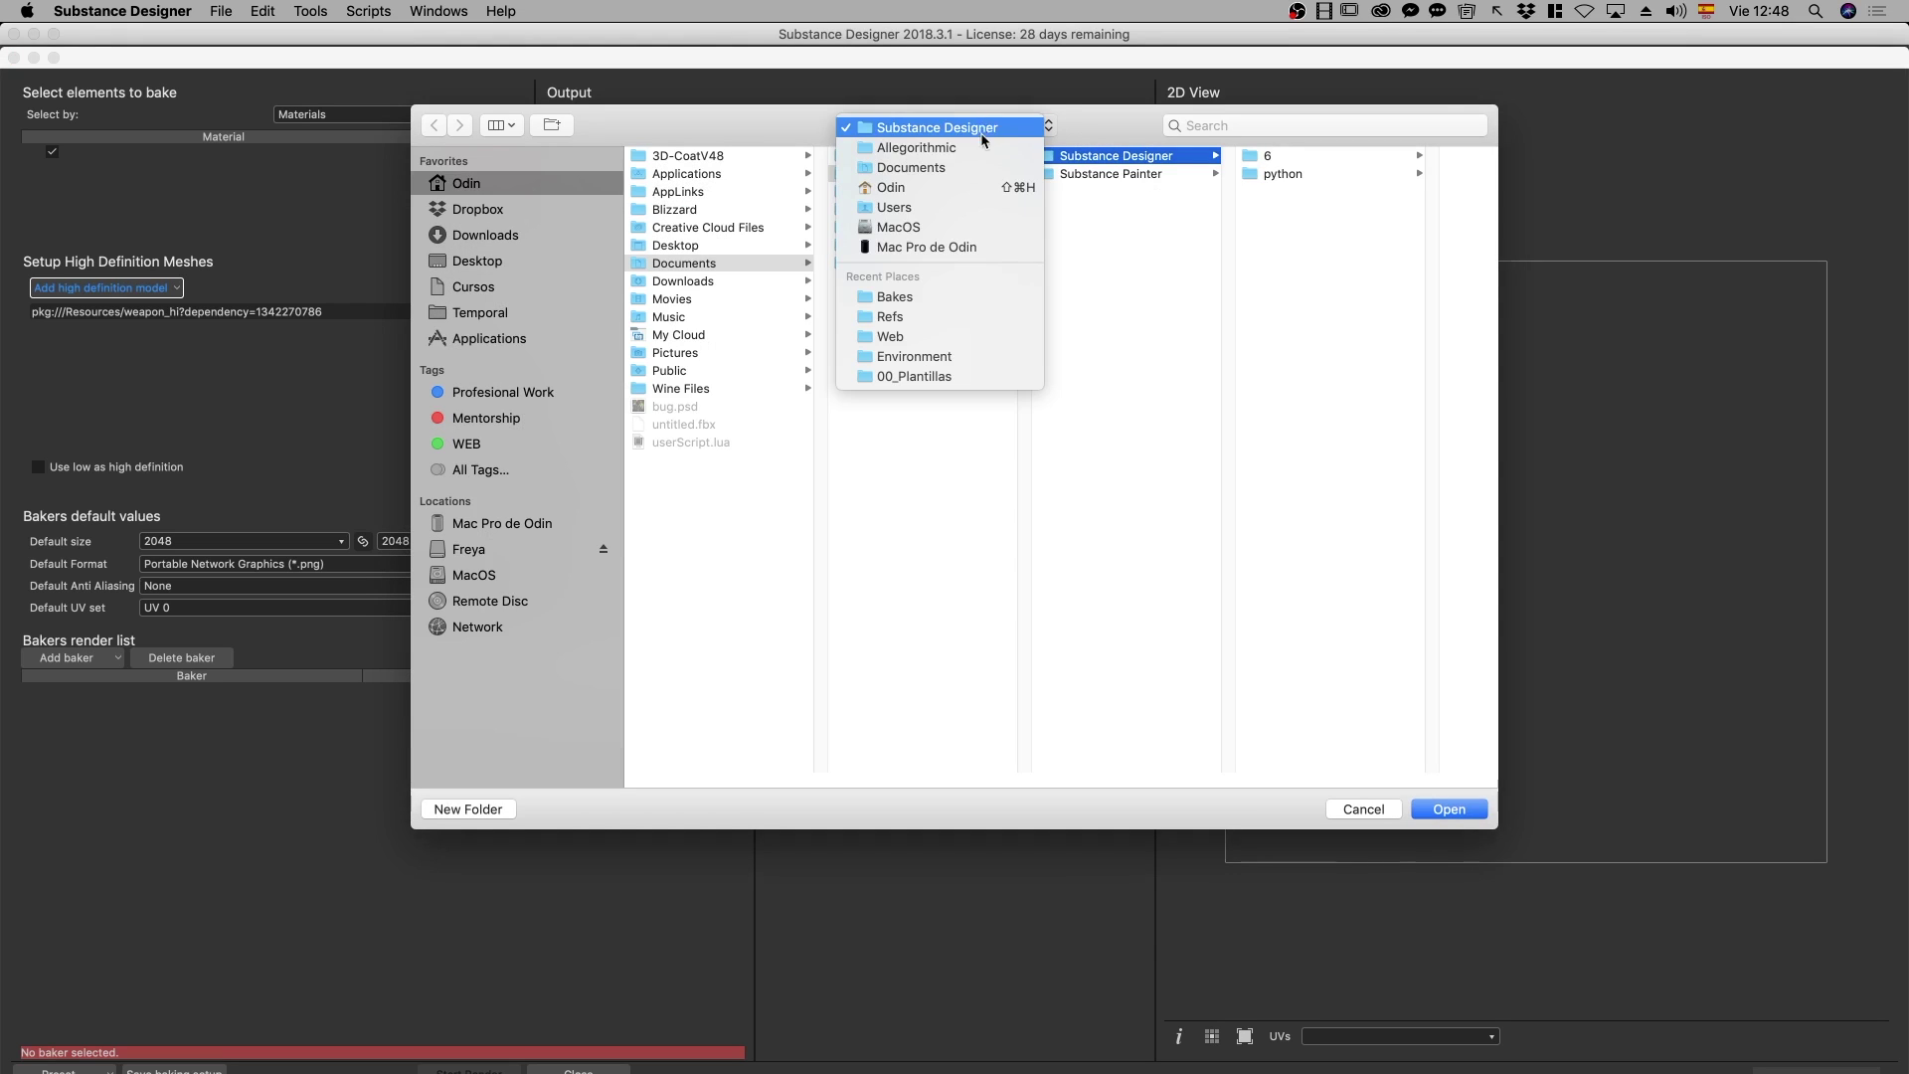
{"action": "left_click", "coordinate": [925, 297]}
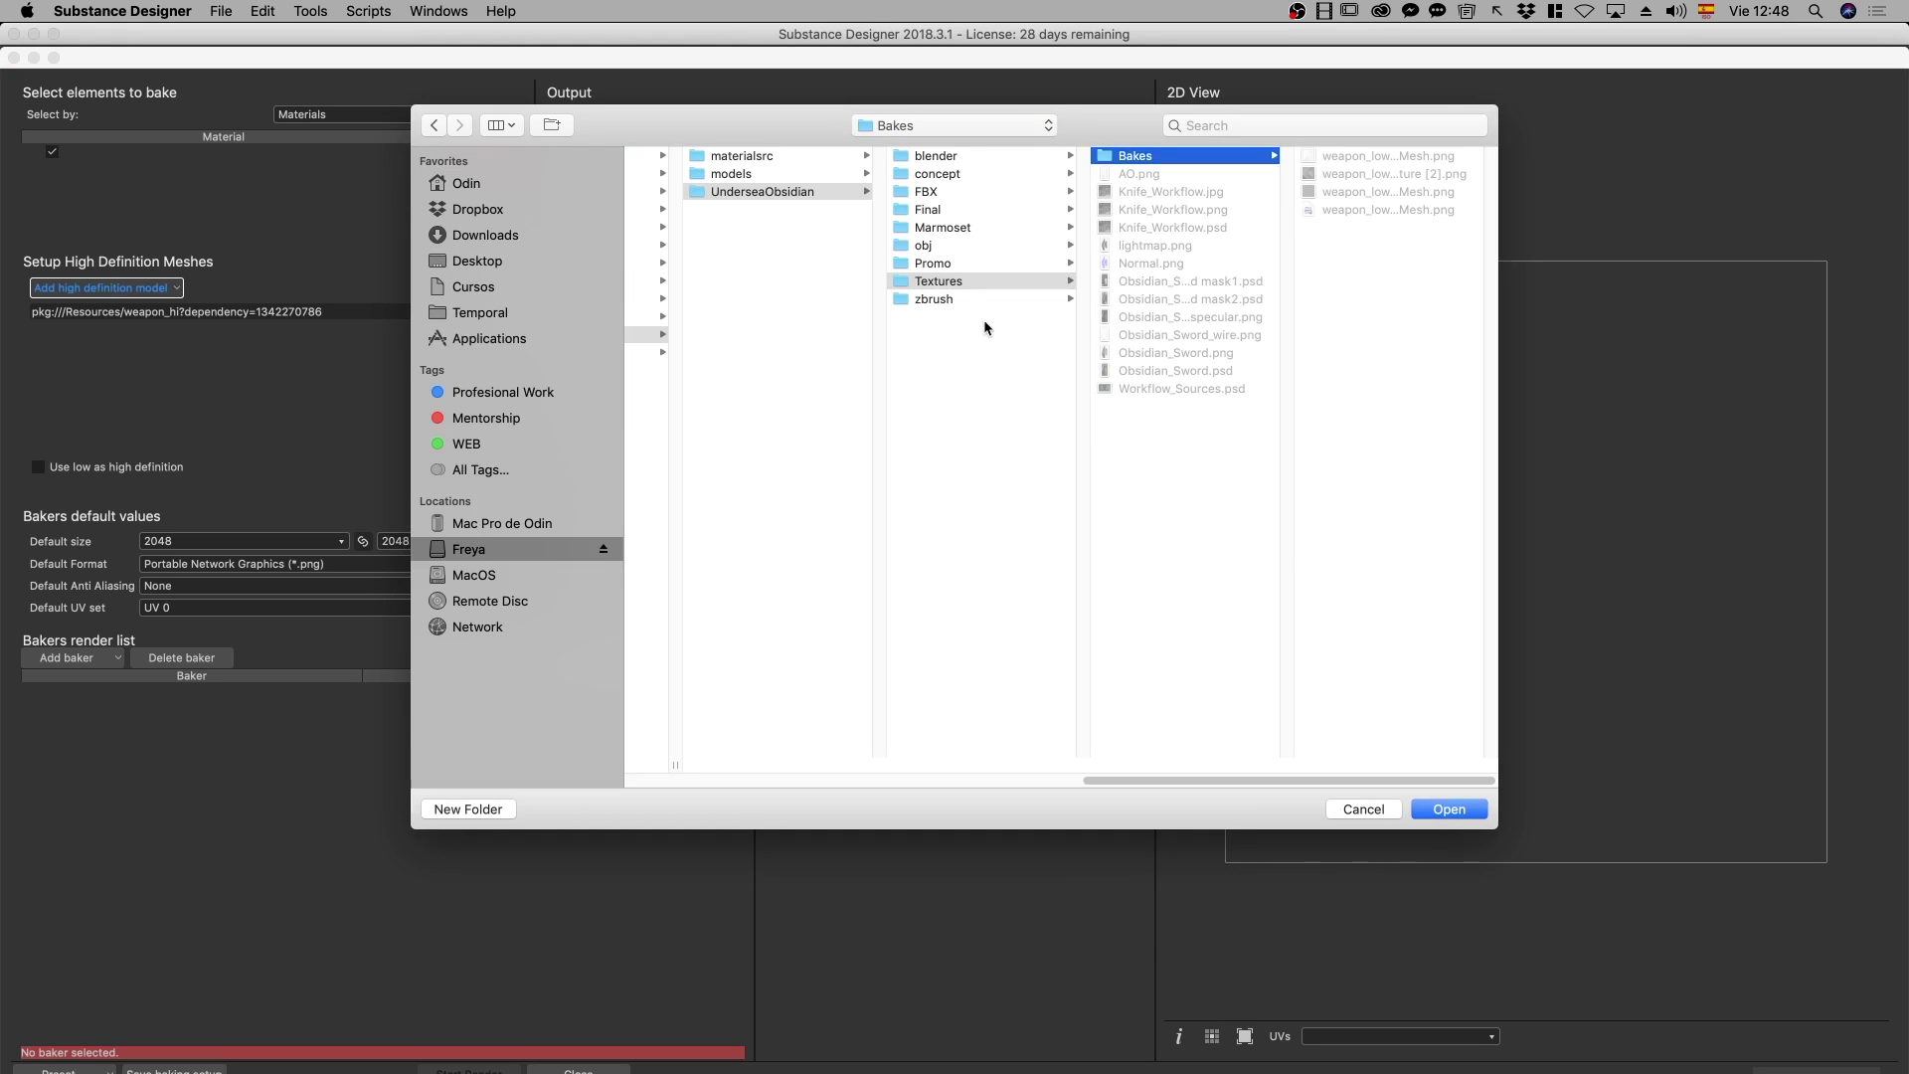
{"action": "left_click", "coordinate": [1439, 808]}
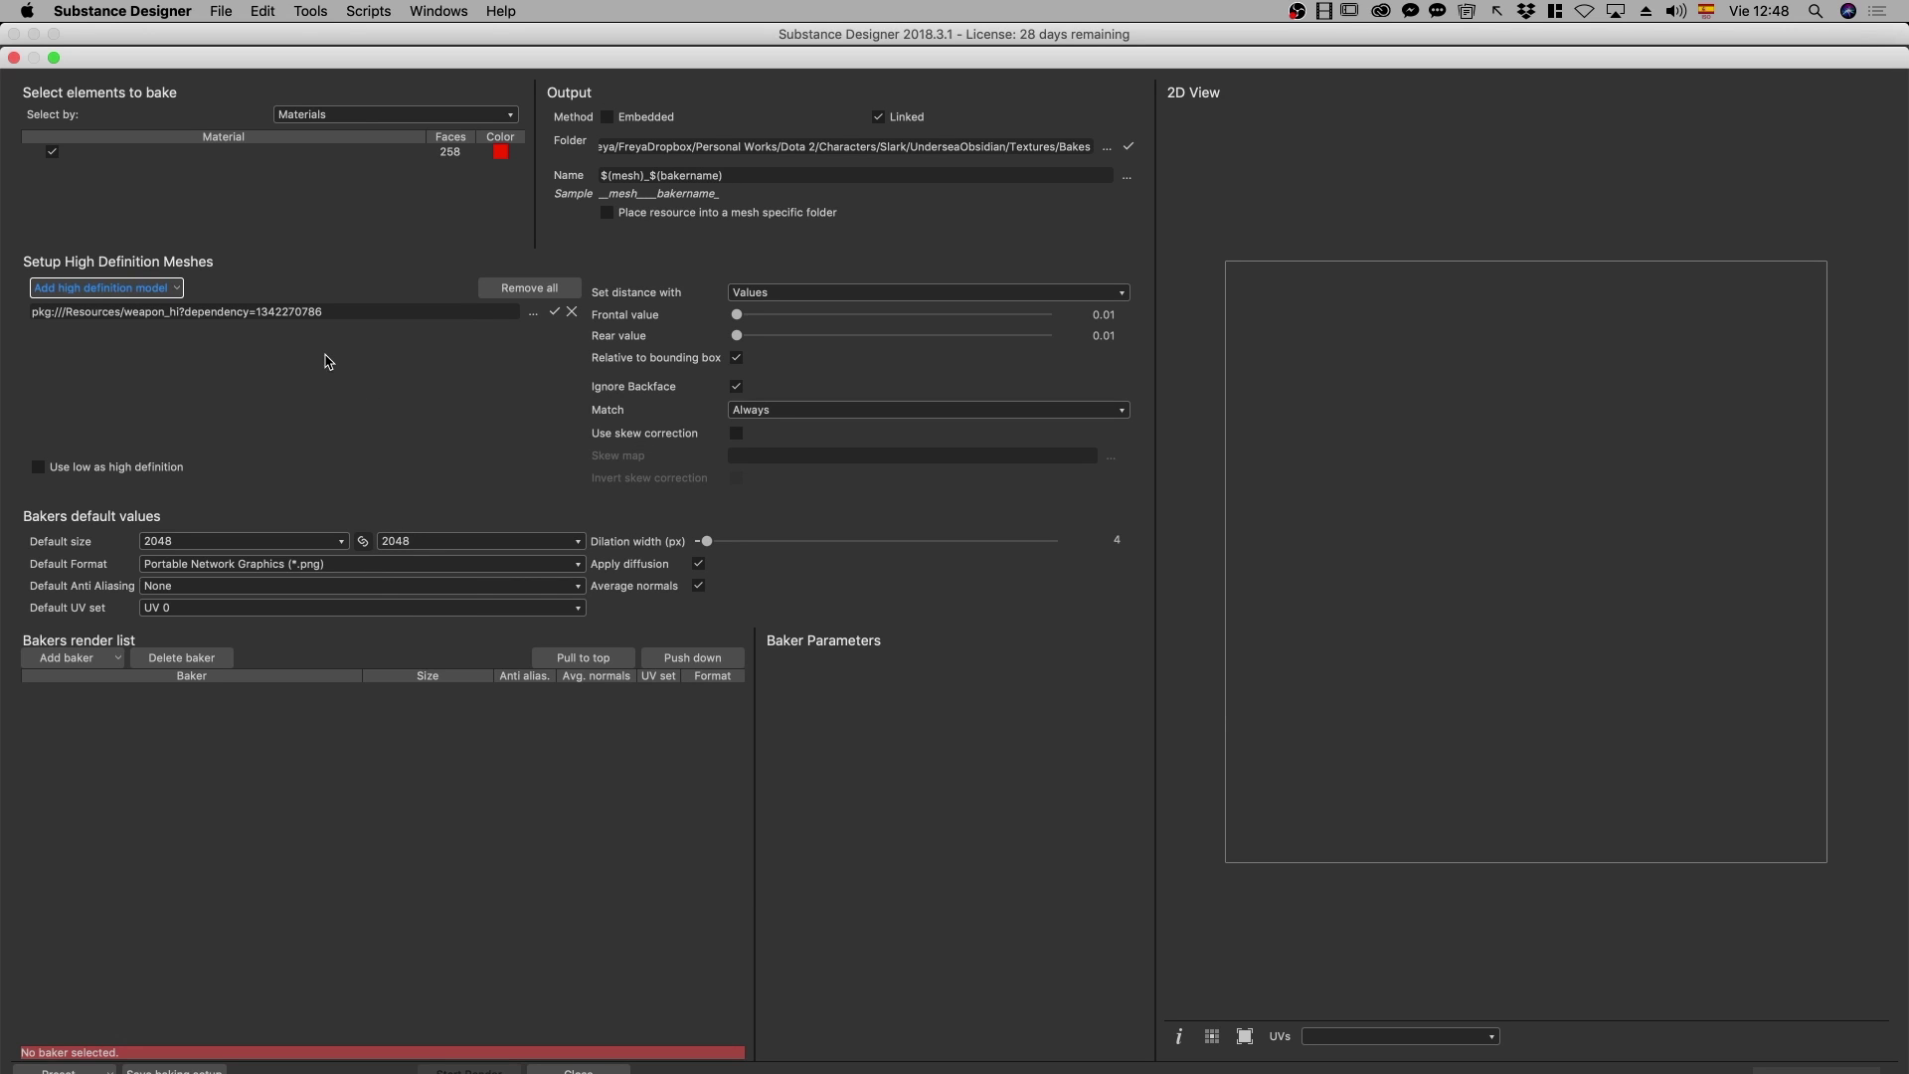
{"action": "left_click", "coordinate": [111, 660]}
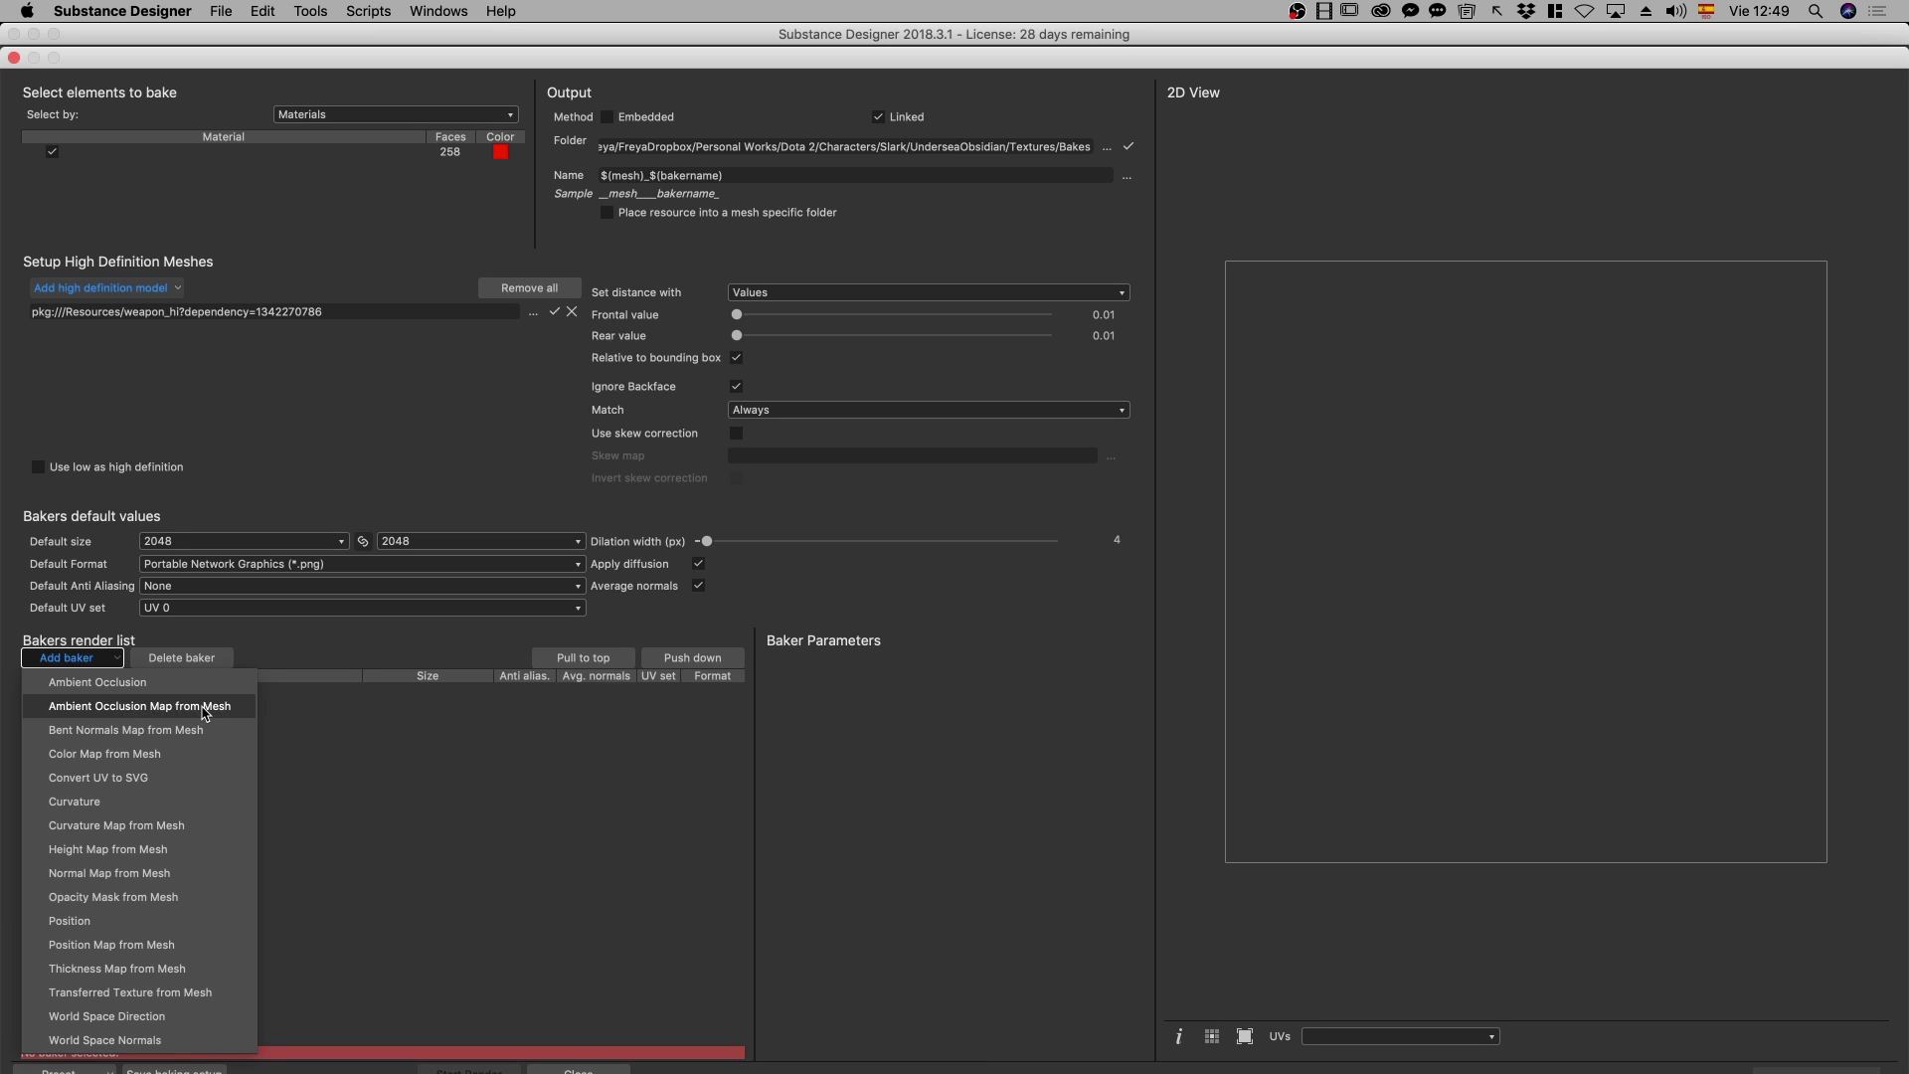
Add Ambient Occlusion Map from Mesh, Curvature and Normal Map from Mesh bakers
{"action": "left_click", "coordinate": [203, 712]}
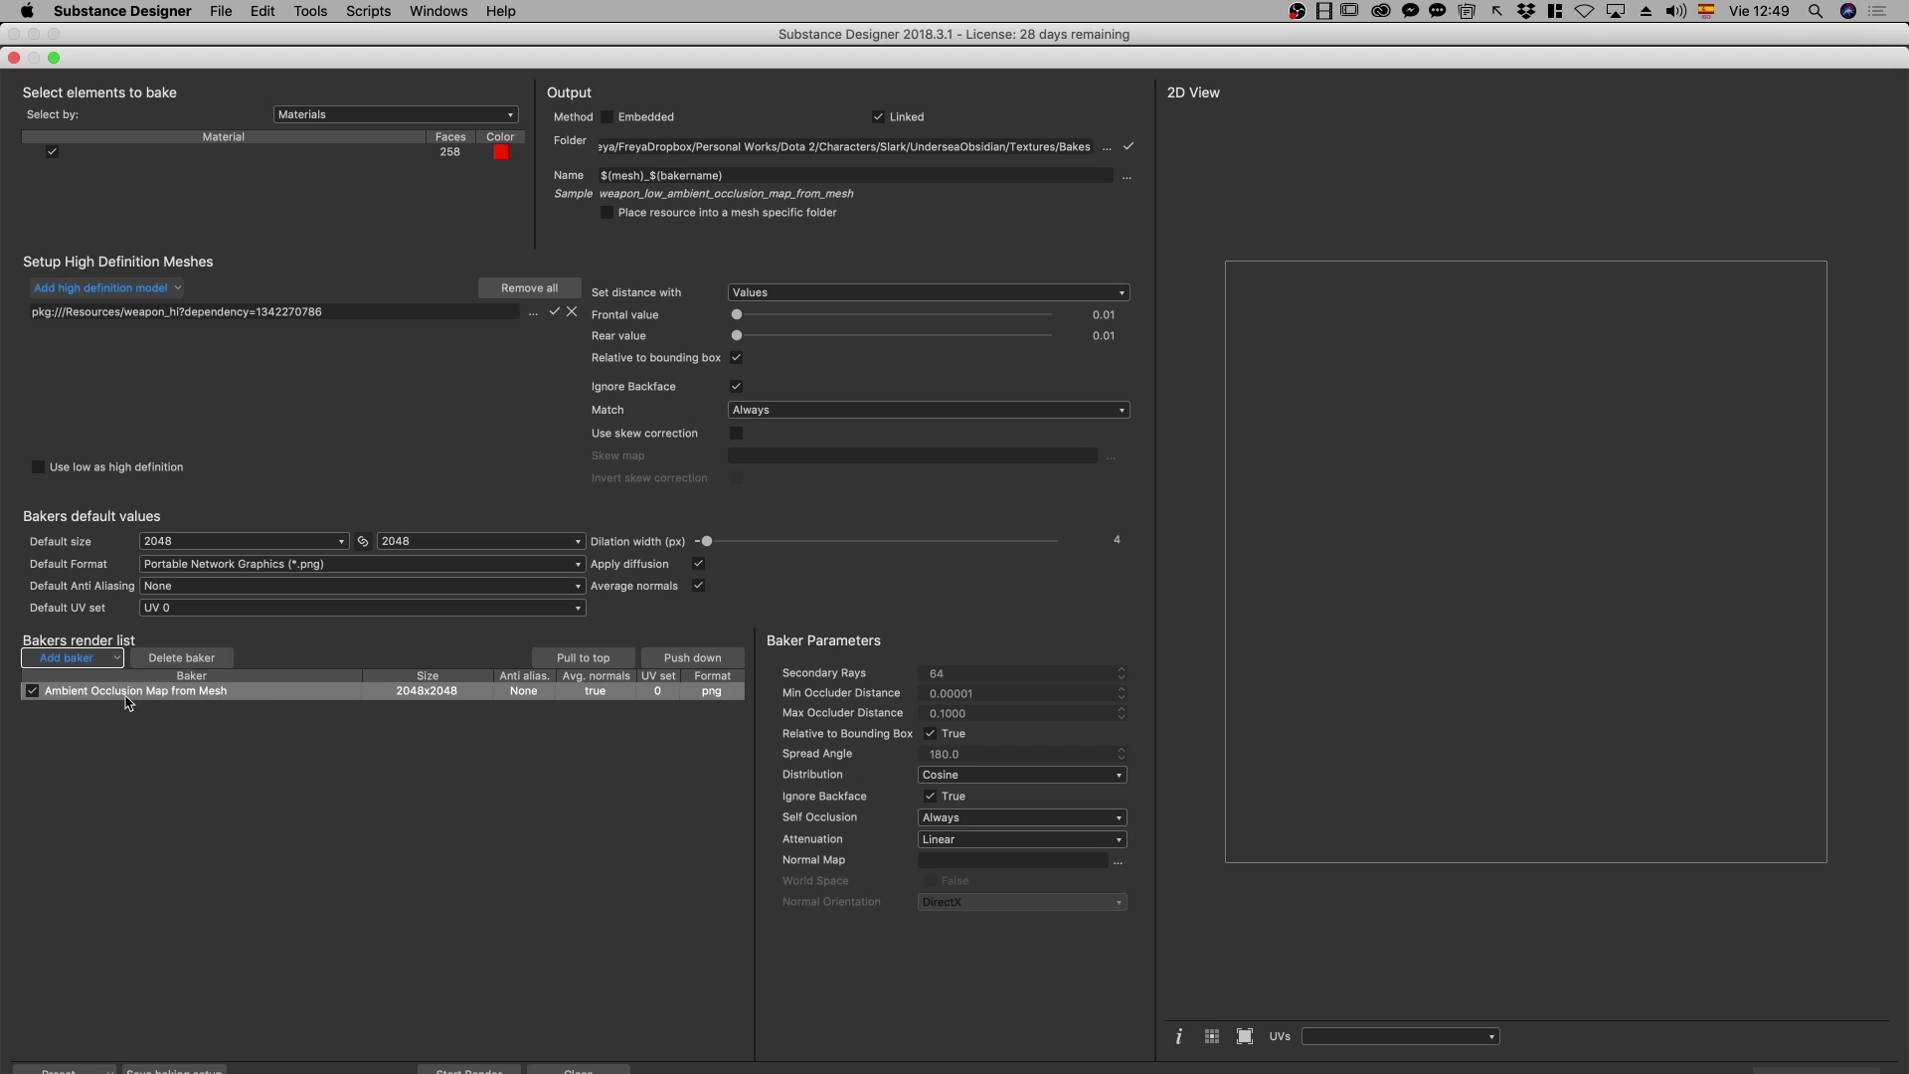
{"action": "left_click", "coordinate": [97, 660]}
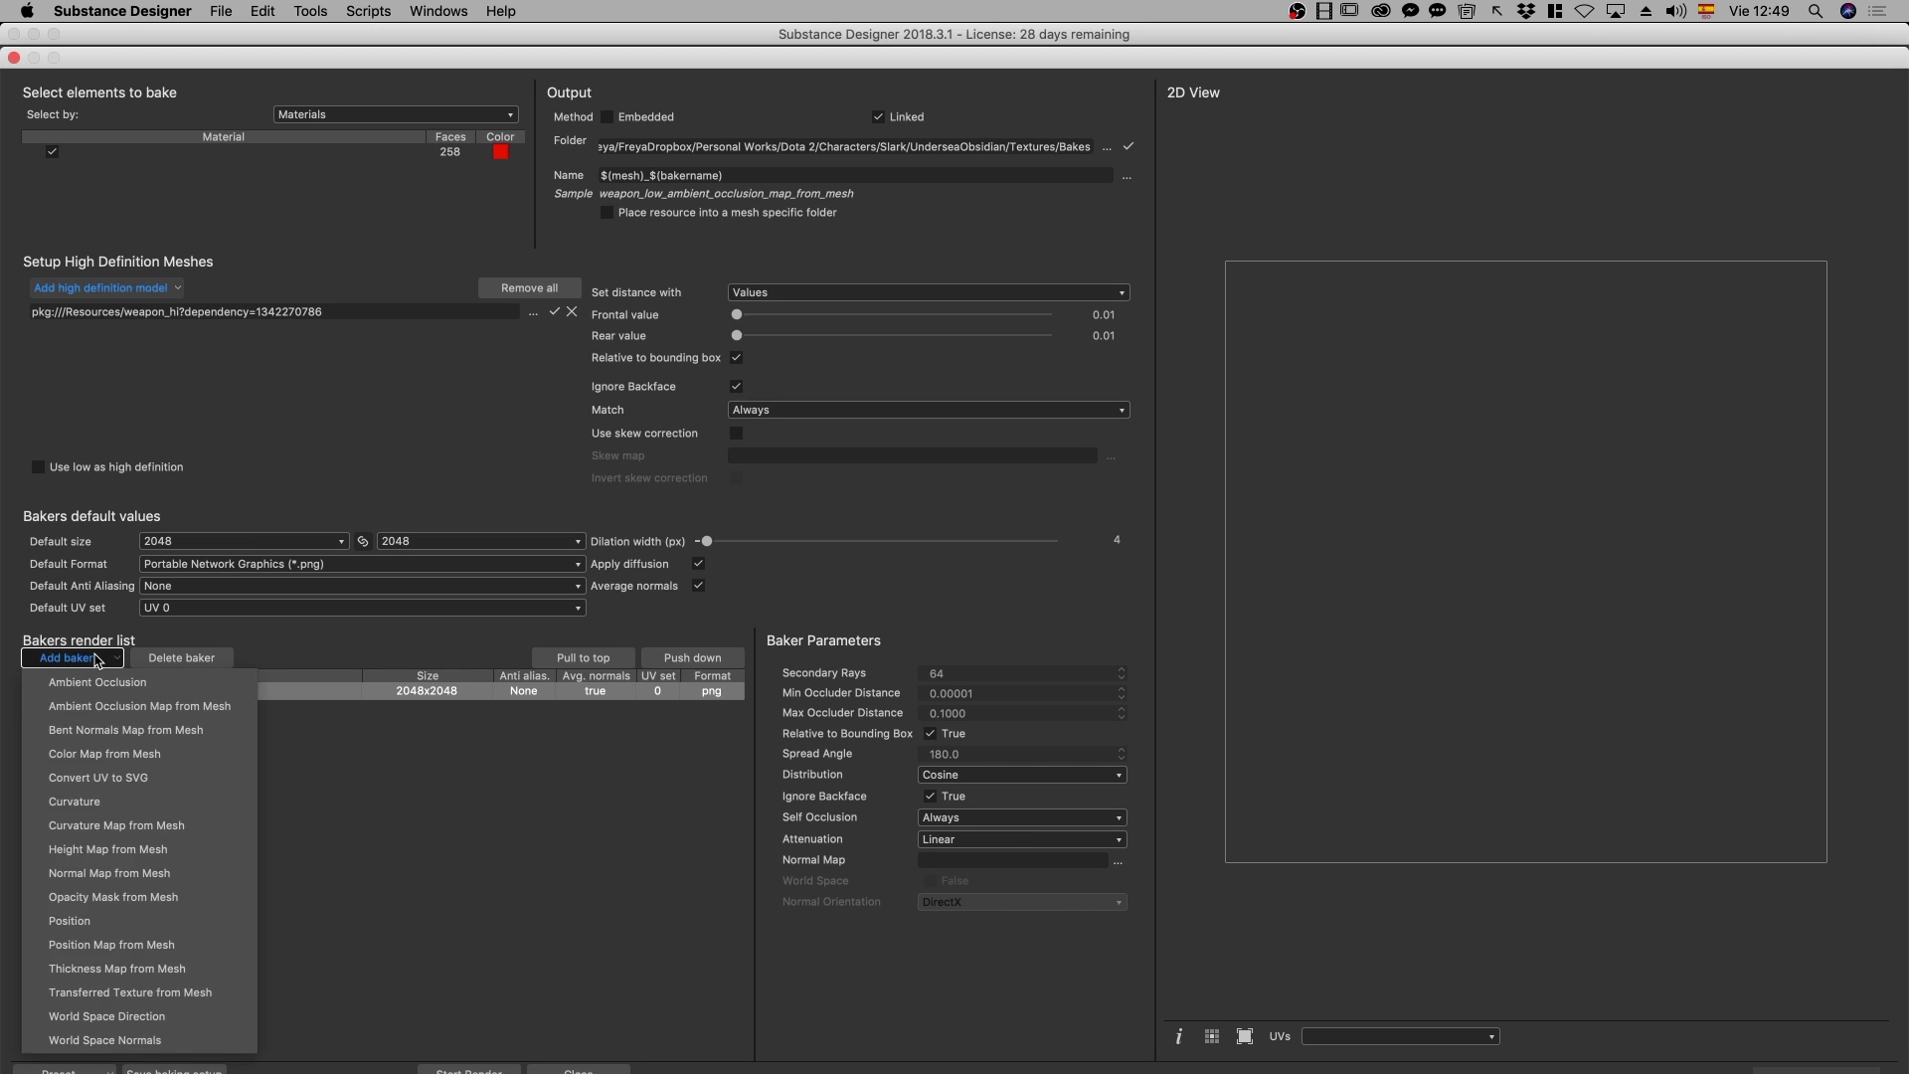
{"action": "left_click", "coordinate": [106, 803]}
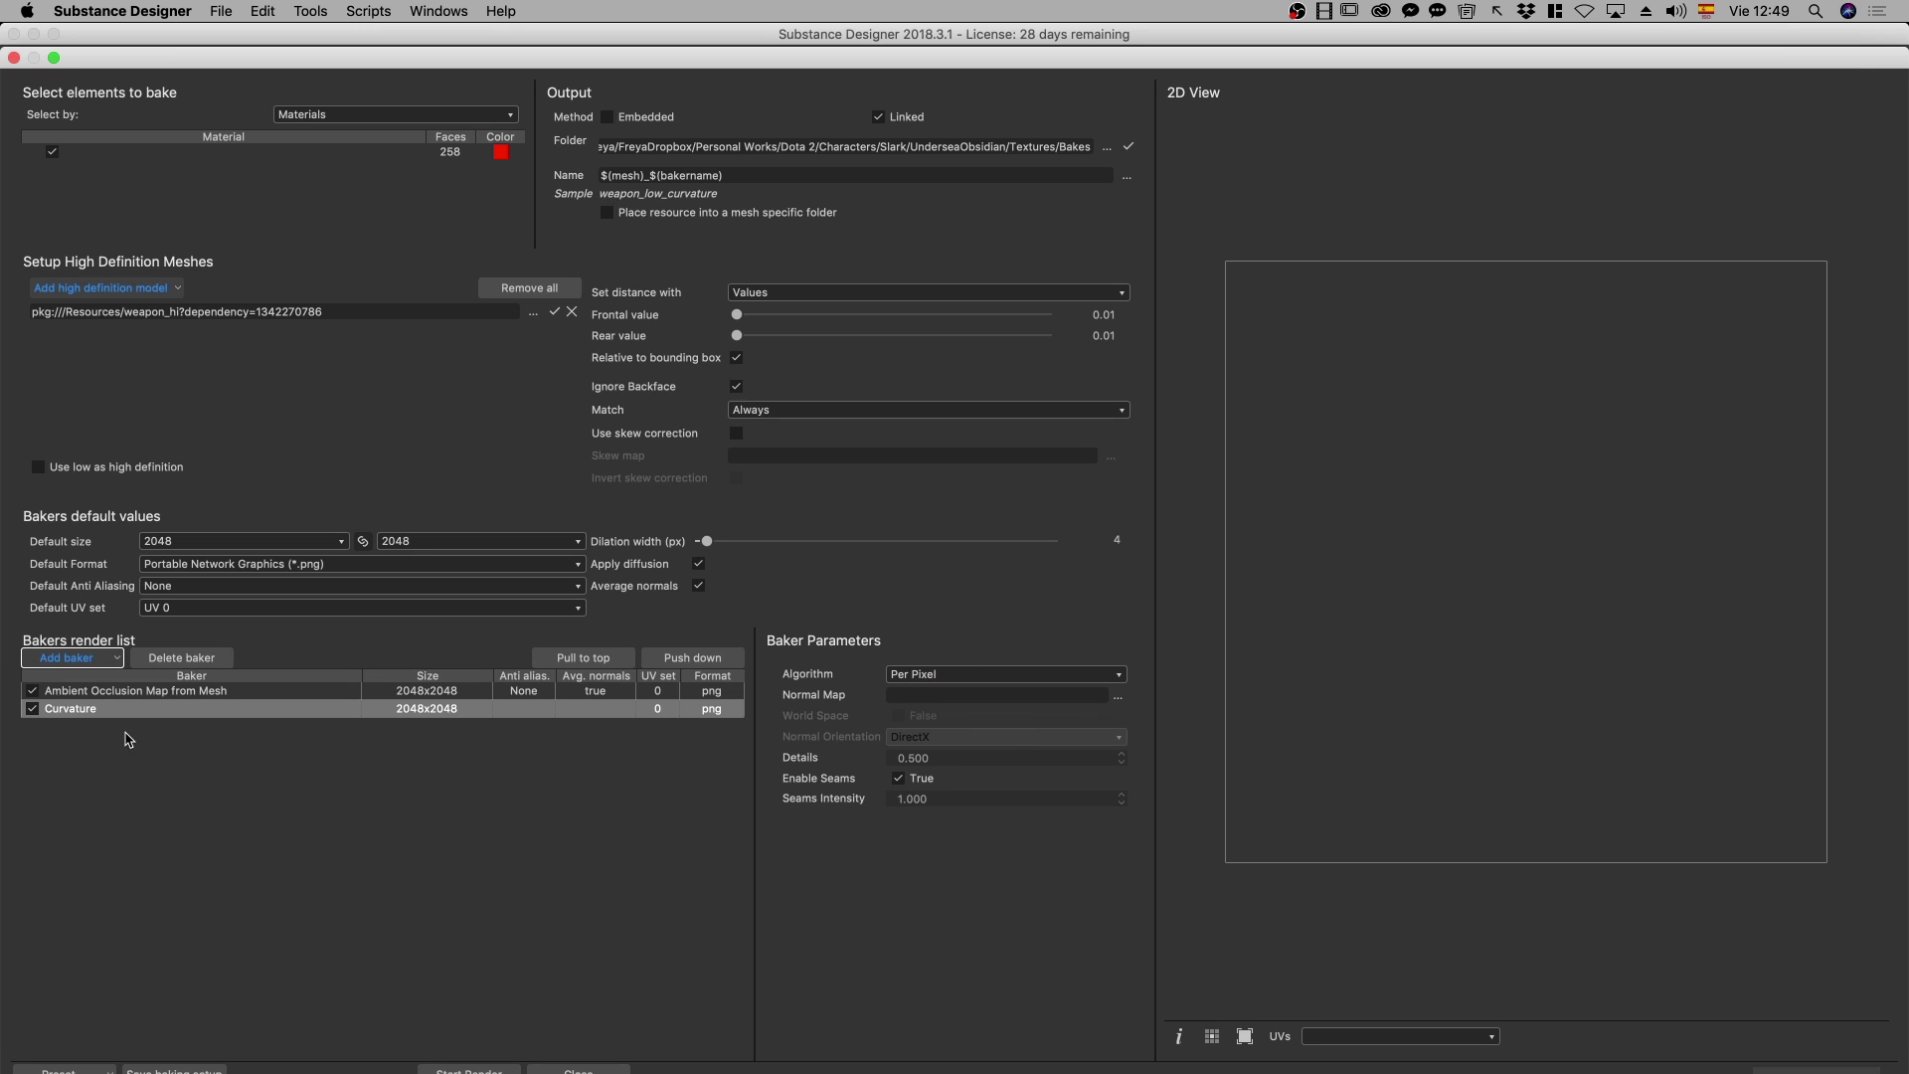
{"action": "left_click", "coordinate": [104, 659]}
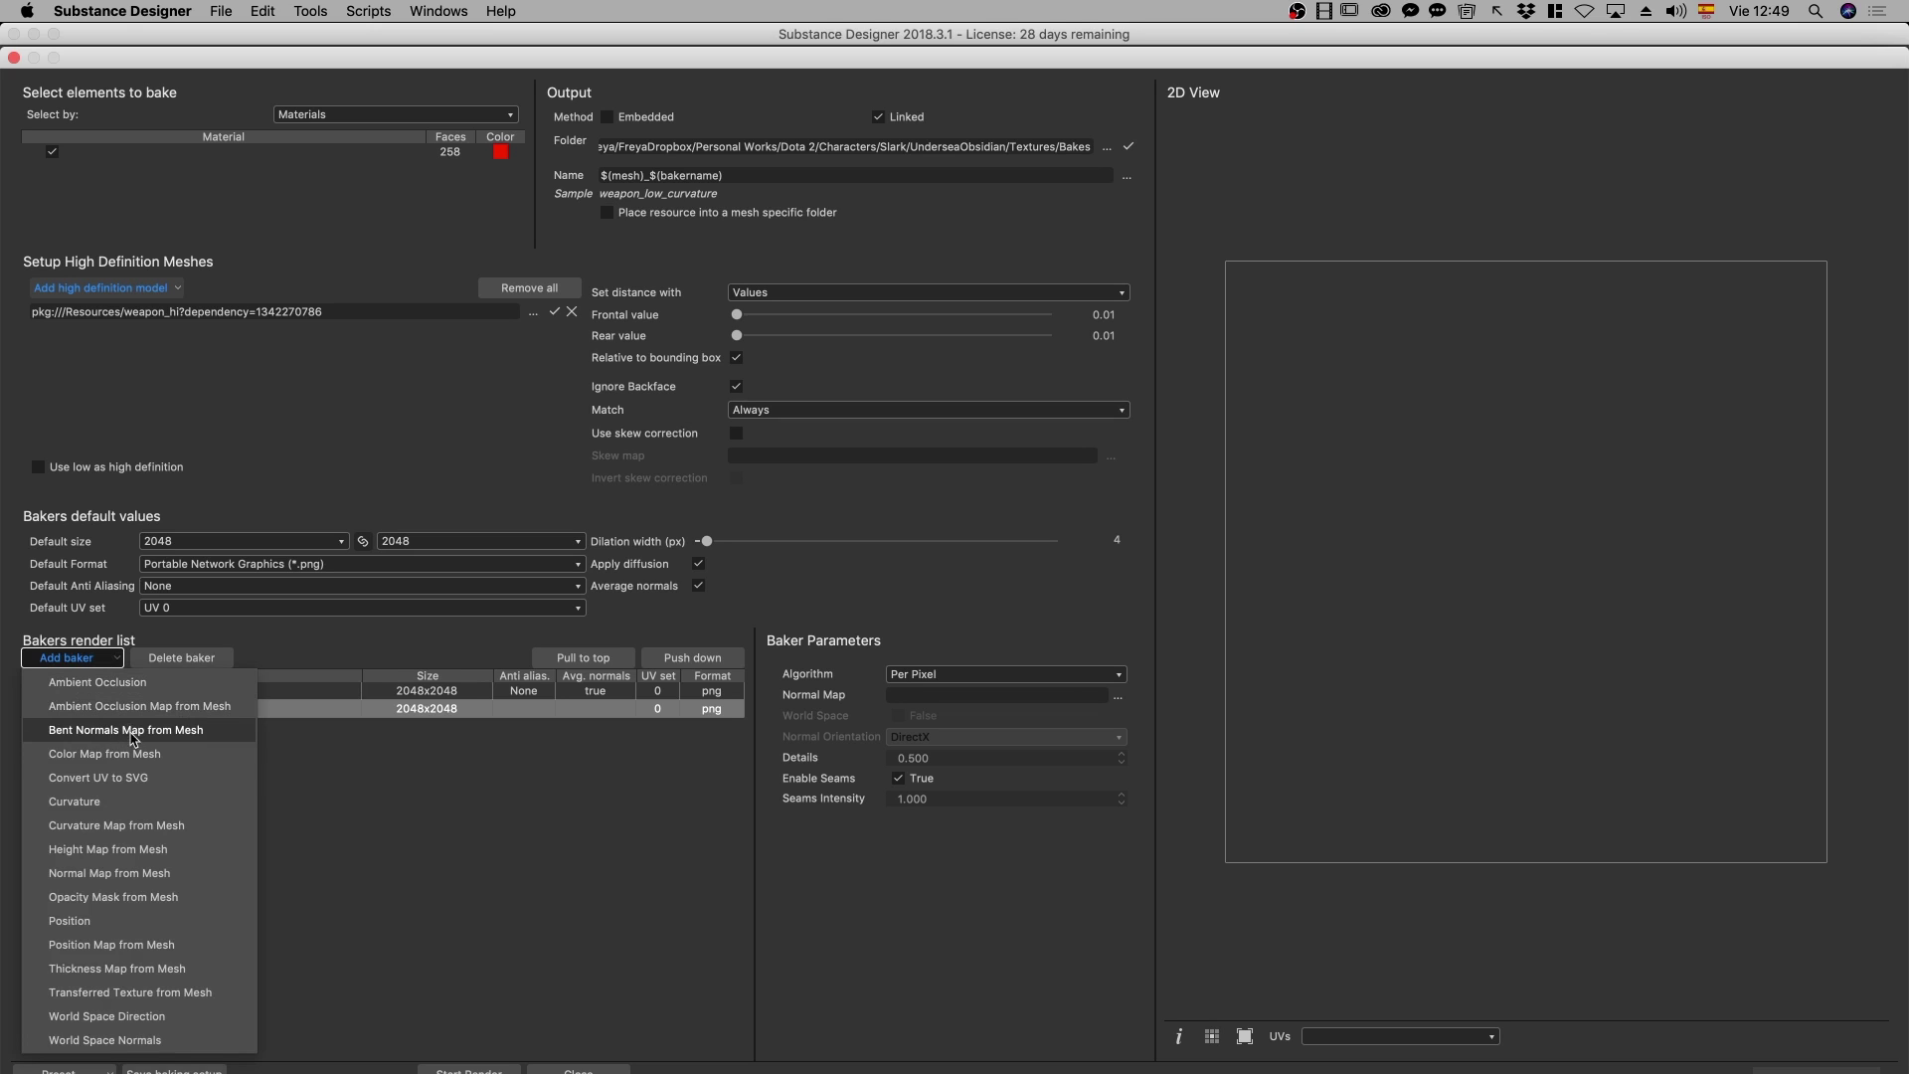
{"action": "left_click", "coordinate": [164, 874]}
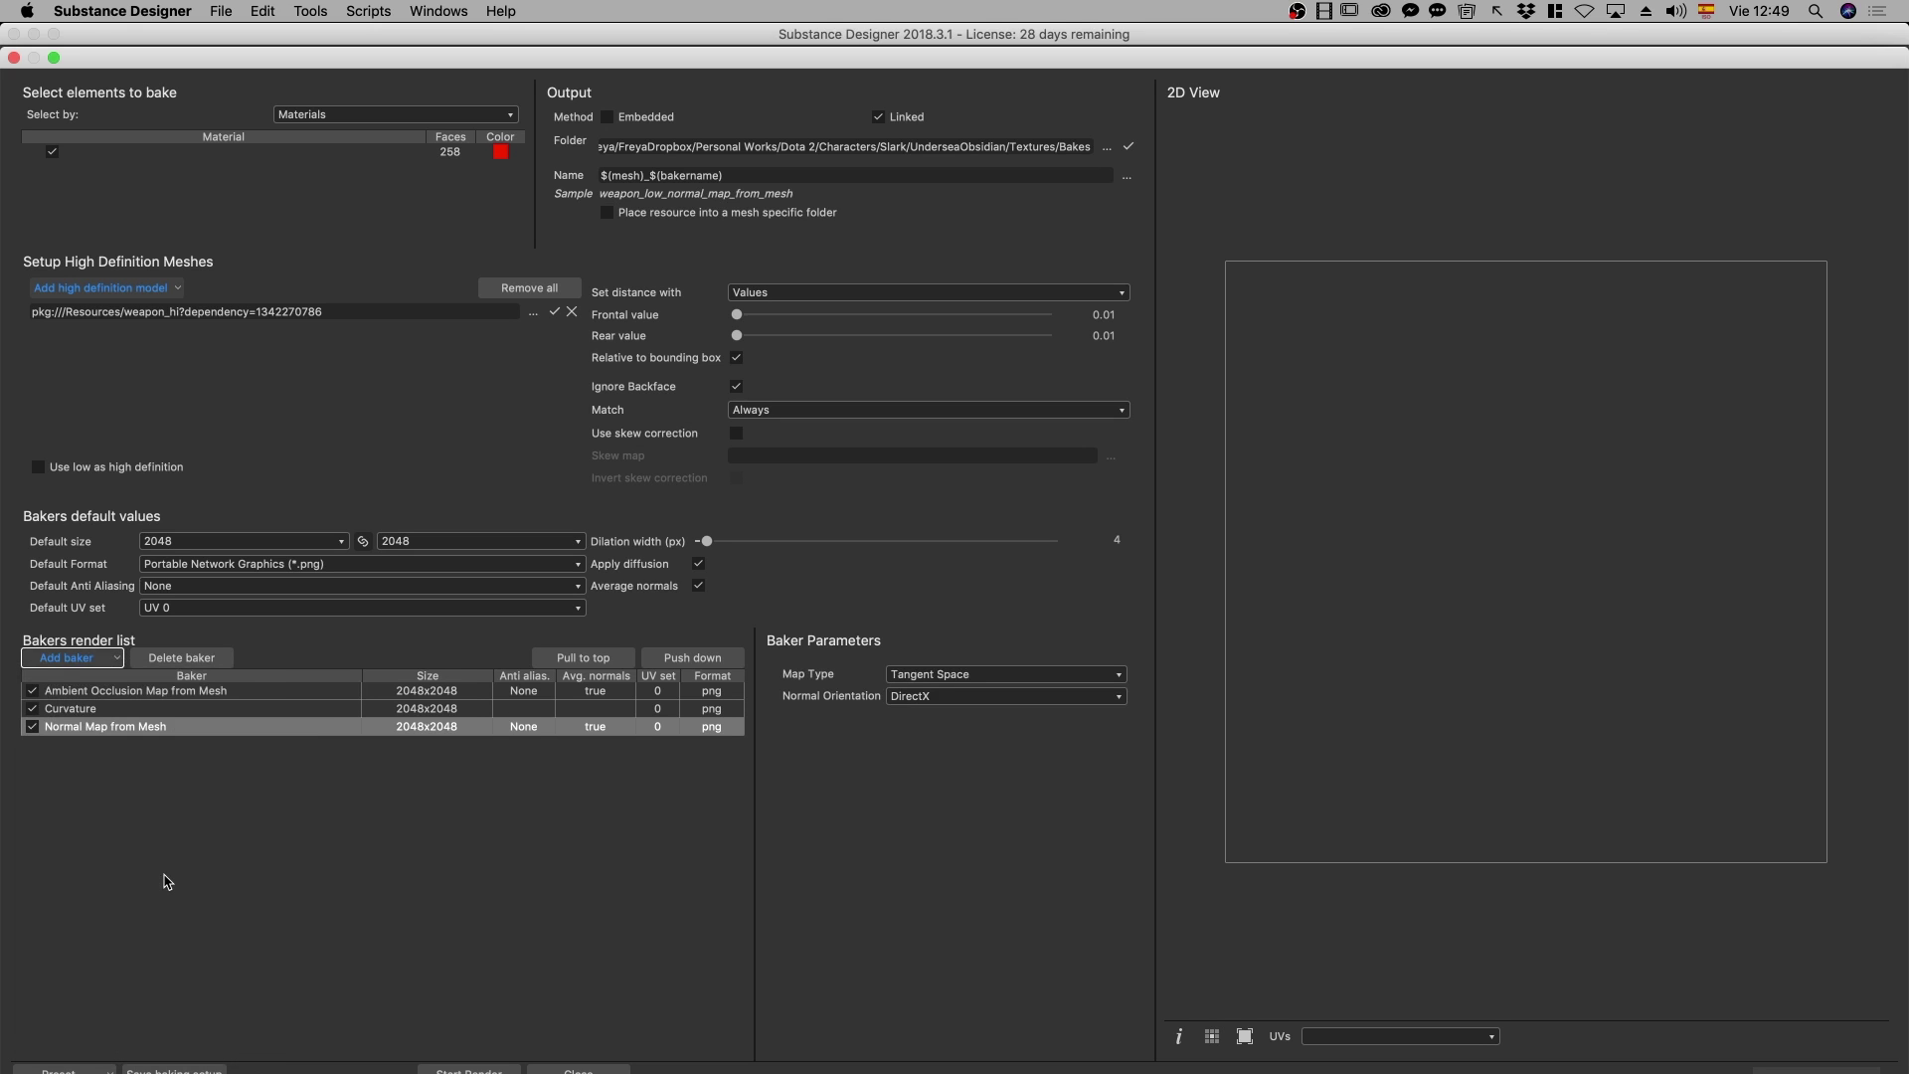
Add Position and World Space Normals bakers, then review the AO and Curvature rows
{"action": "left_click", "coordinate": [103, 659]}
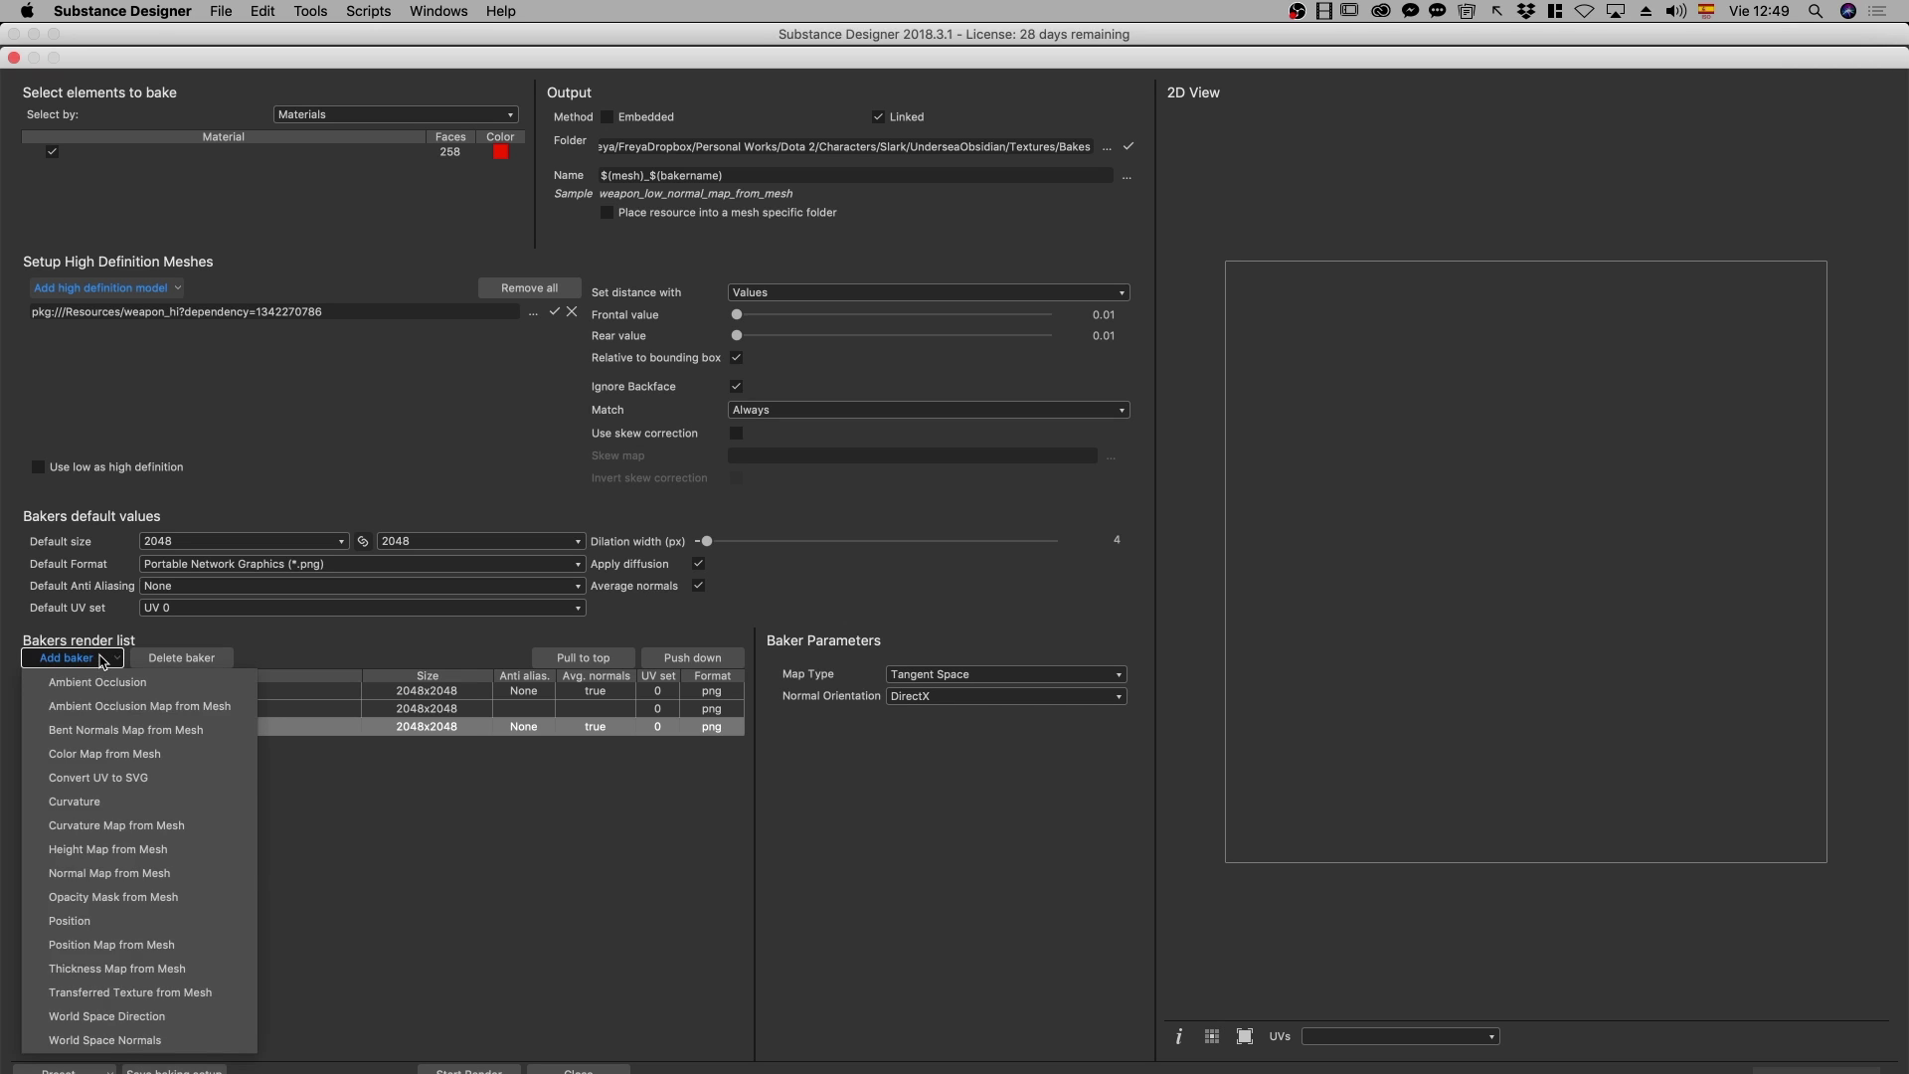
{"action": "left_click", "coordinate": [135, 921]}
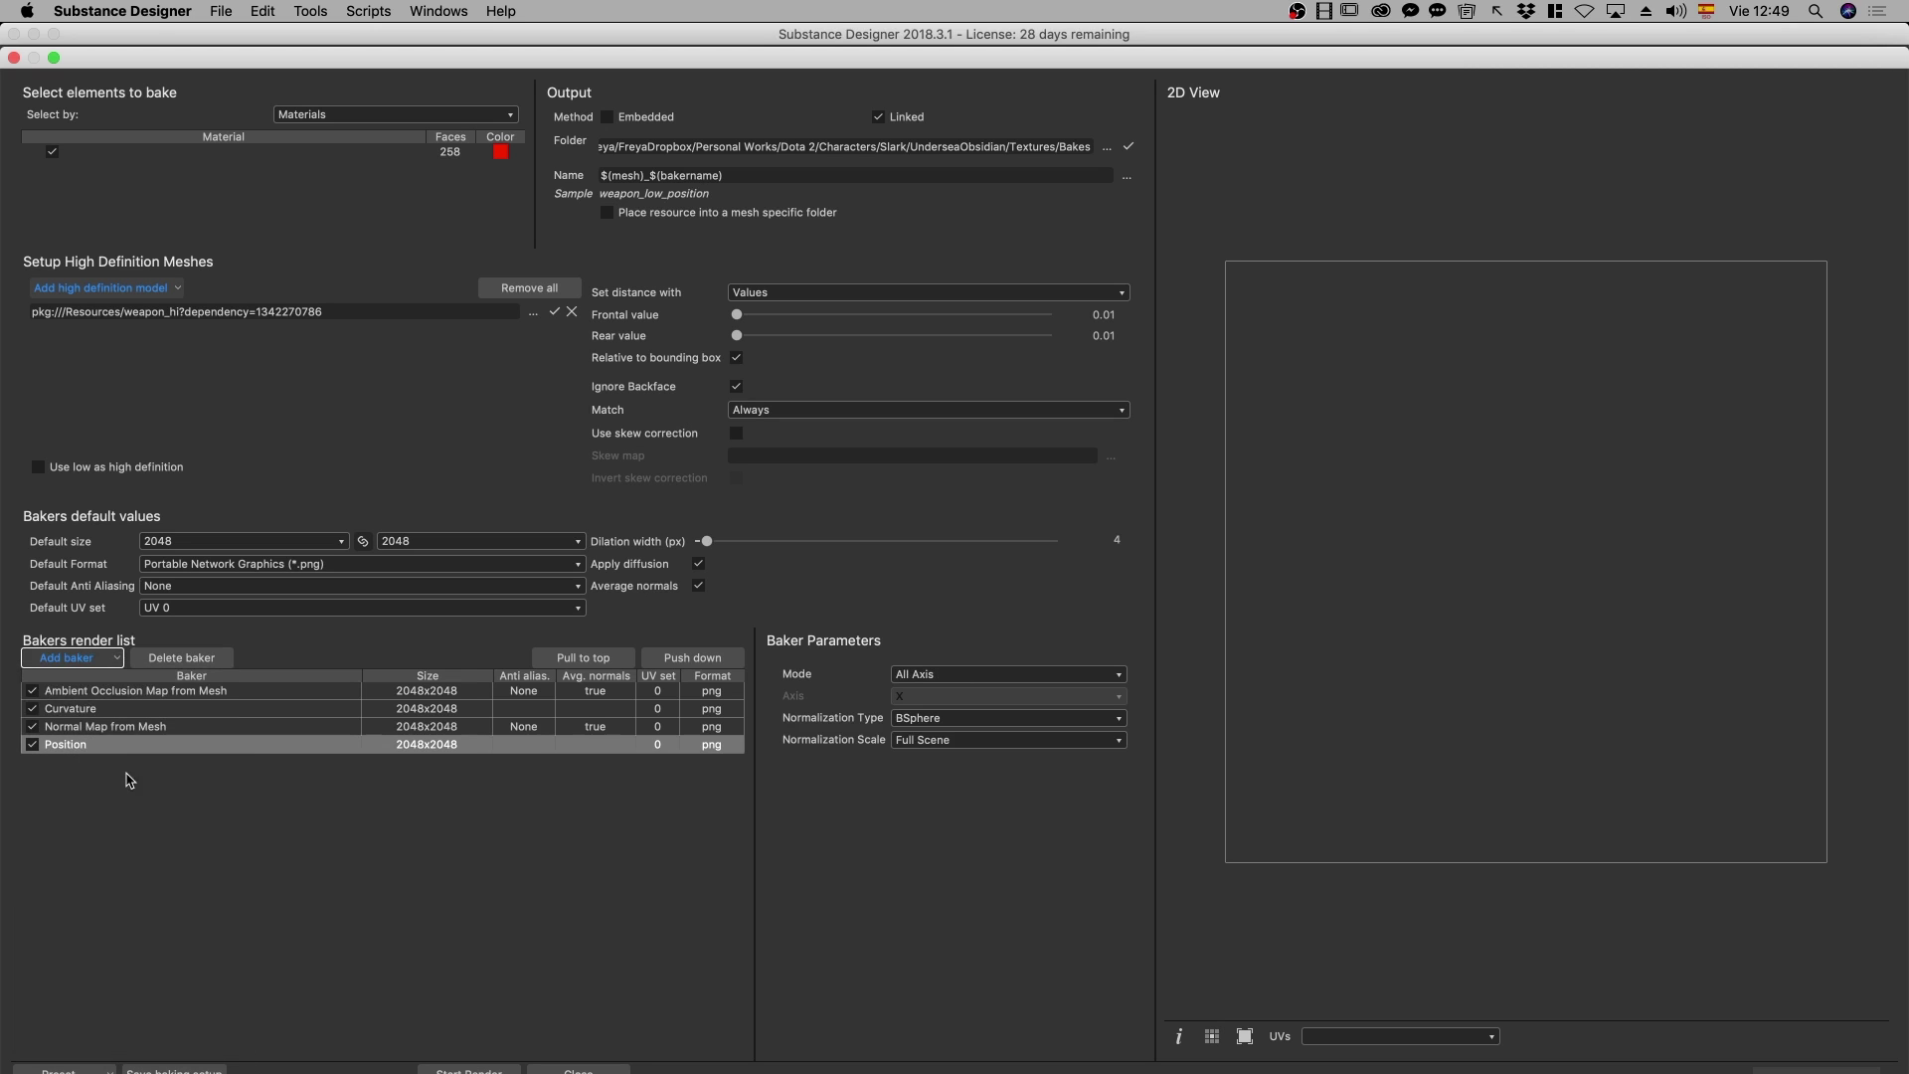
{"action": "left_click", "coordinate": [117, 658]}
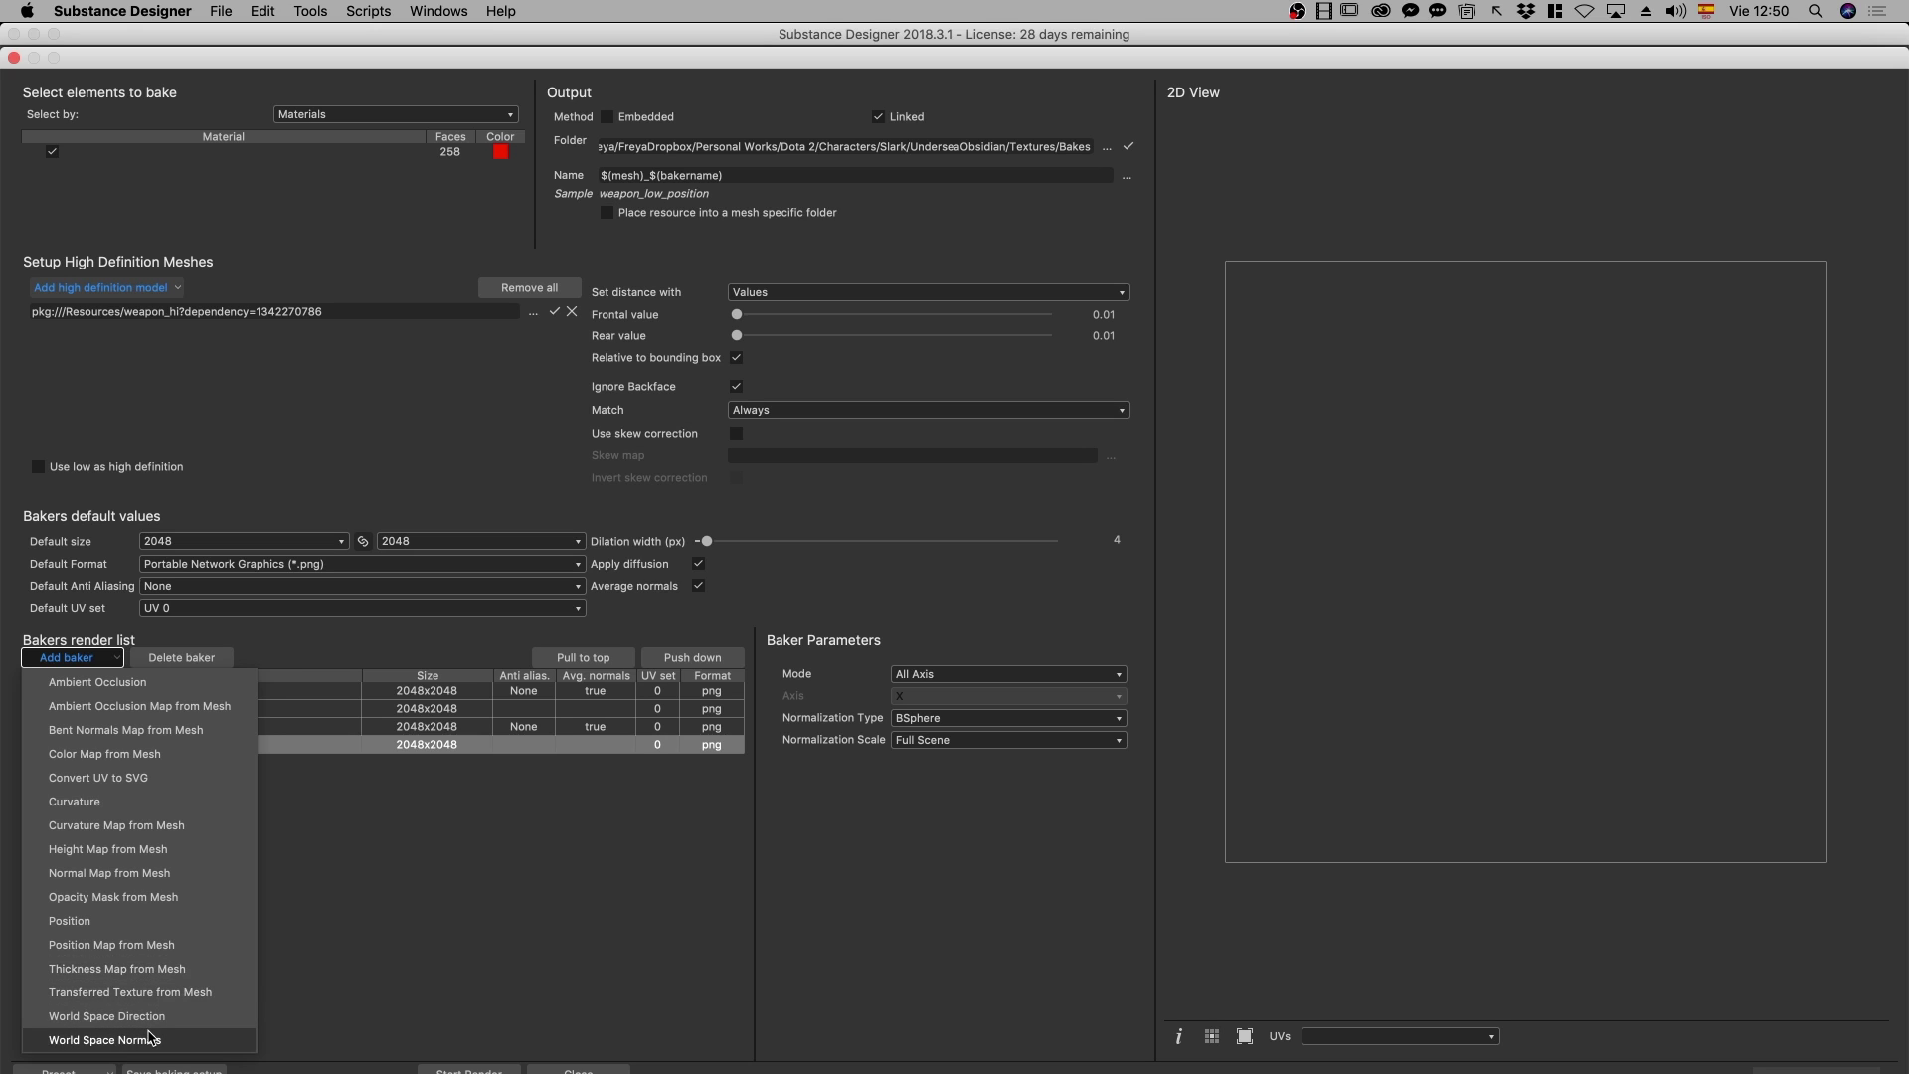
{"action": "left_click", "coordinate": [151, 1037]}
{"action": "left_click", "coordinate": [87, 661]}
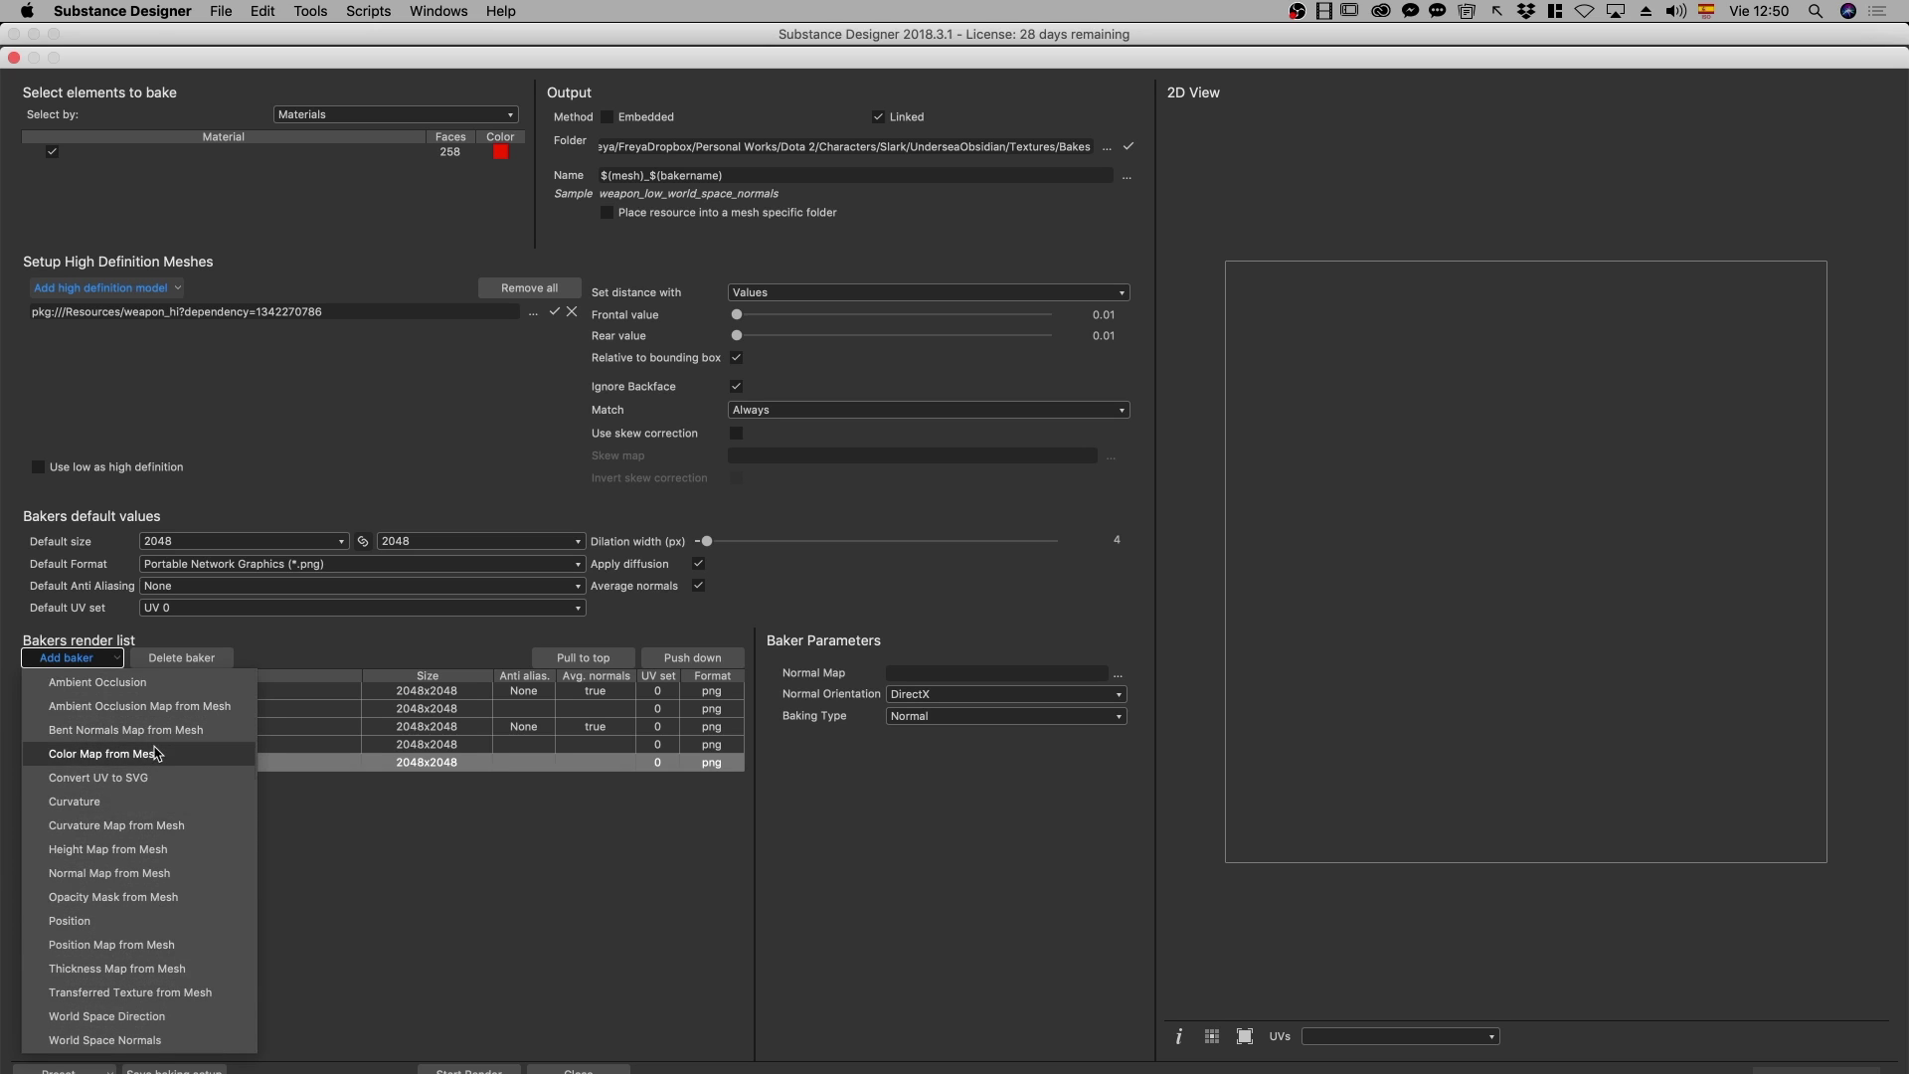
{"action": "left_click", "coordinate": [320, 858]}
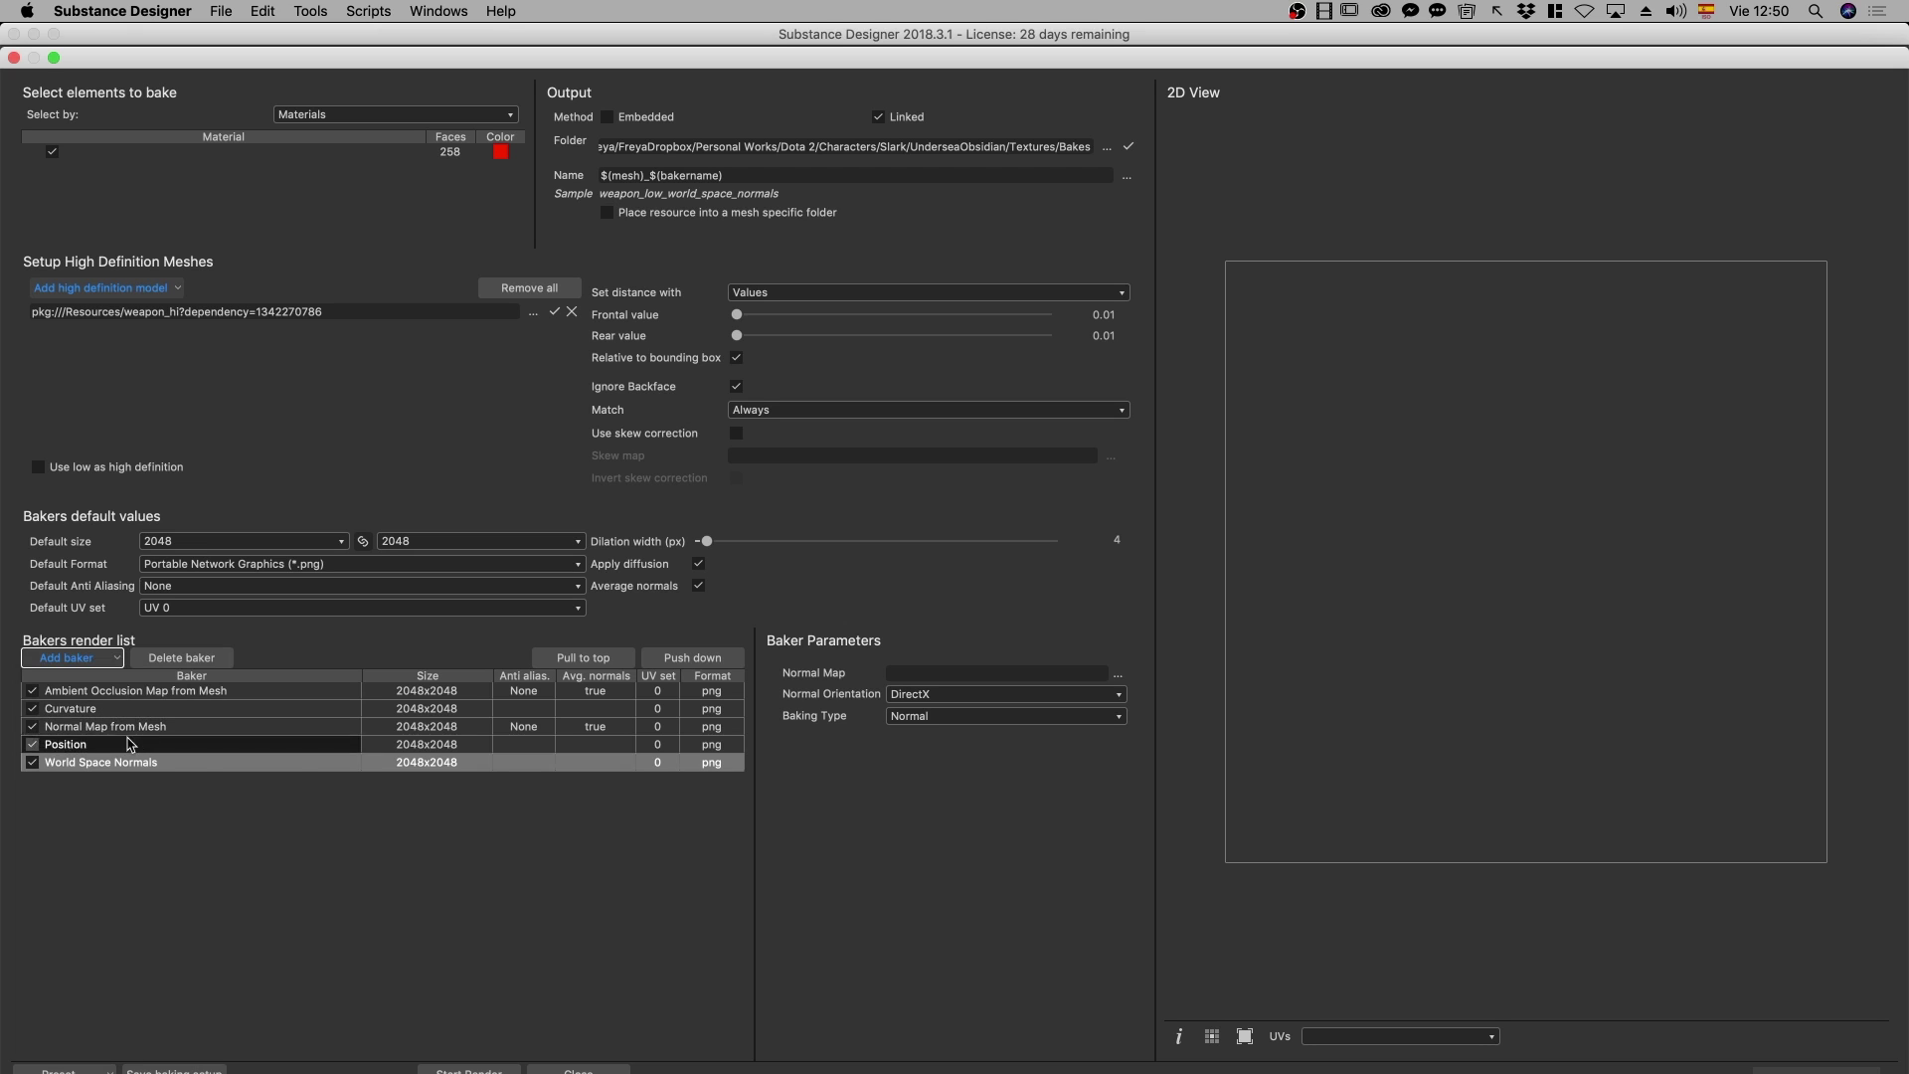
{"action": "left_click", "coordinate": [140, 689]}
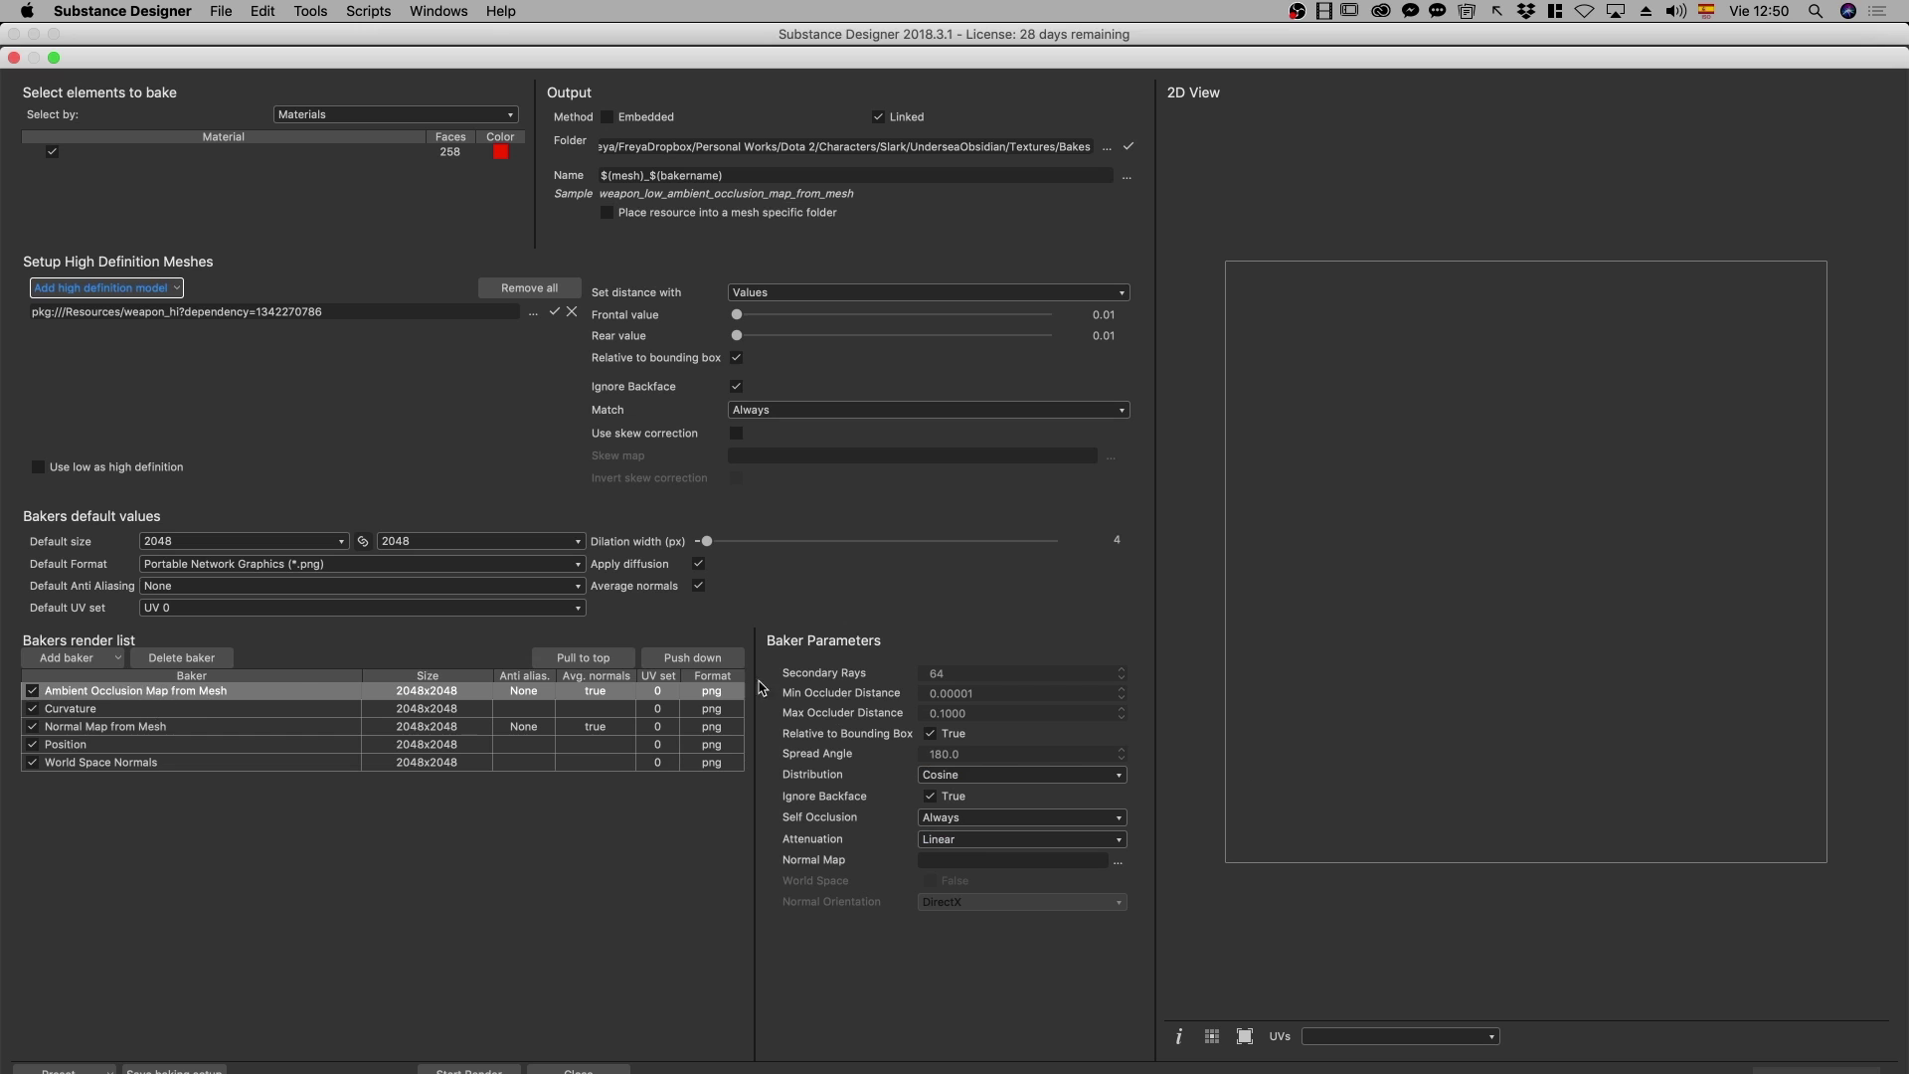
{"action": "left_click", "coordinate": [133, 708]}
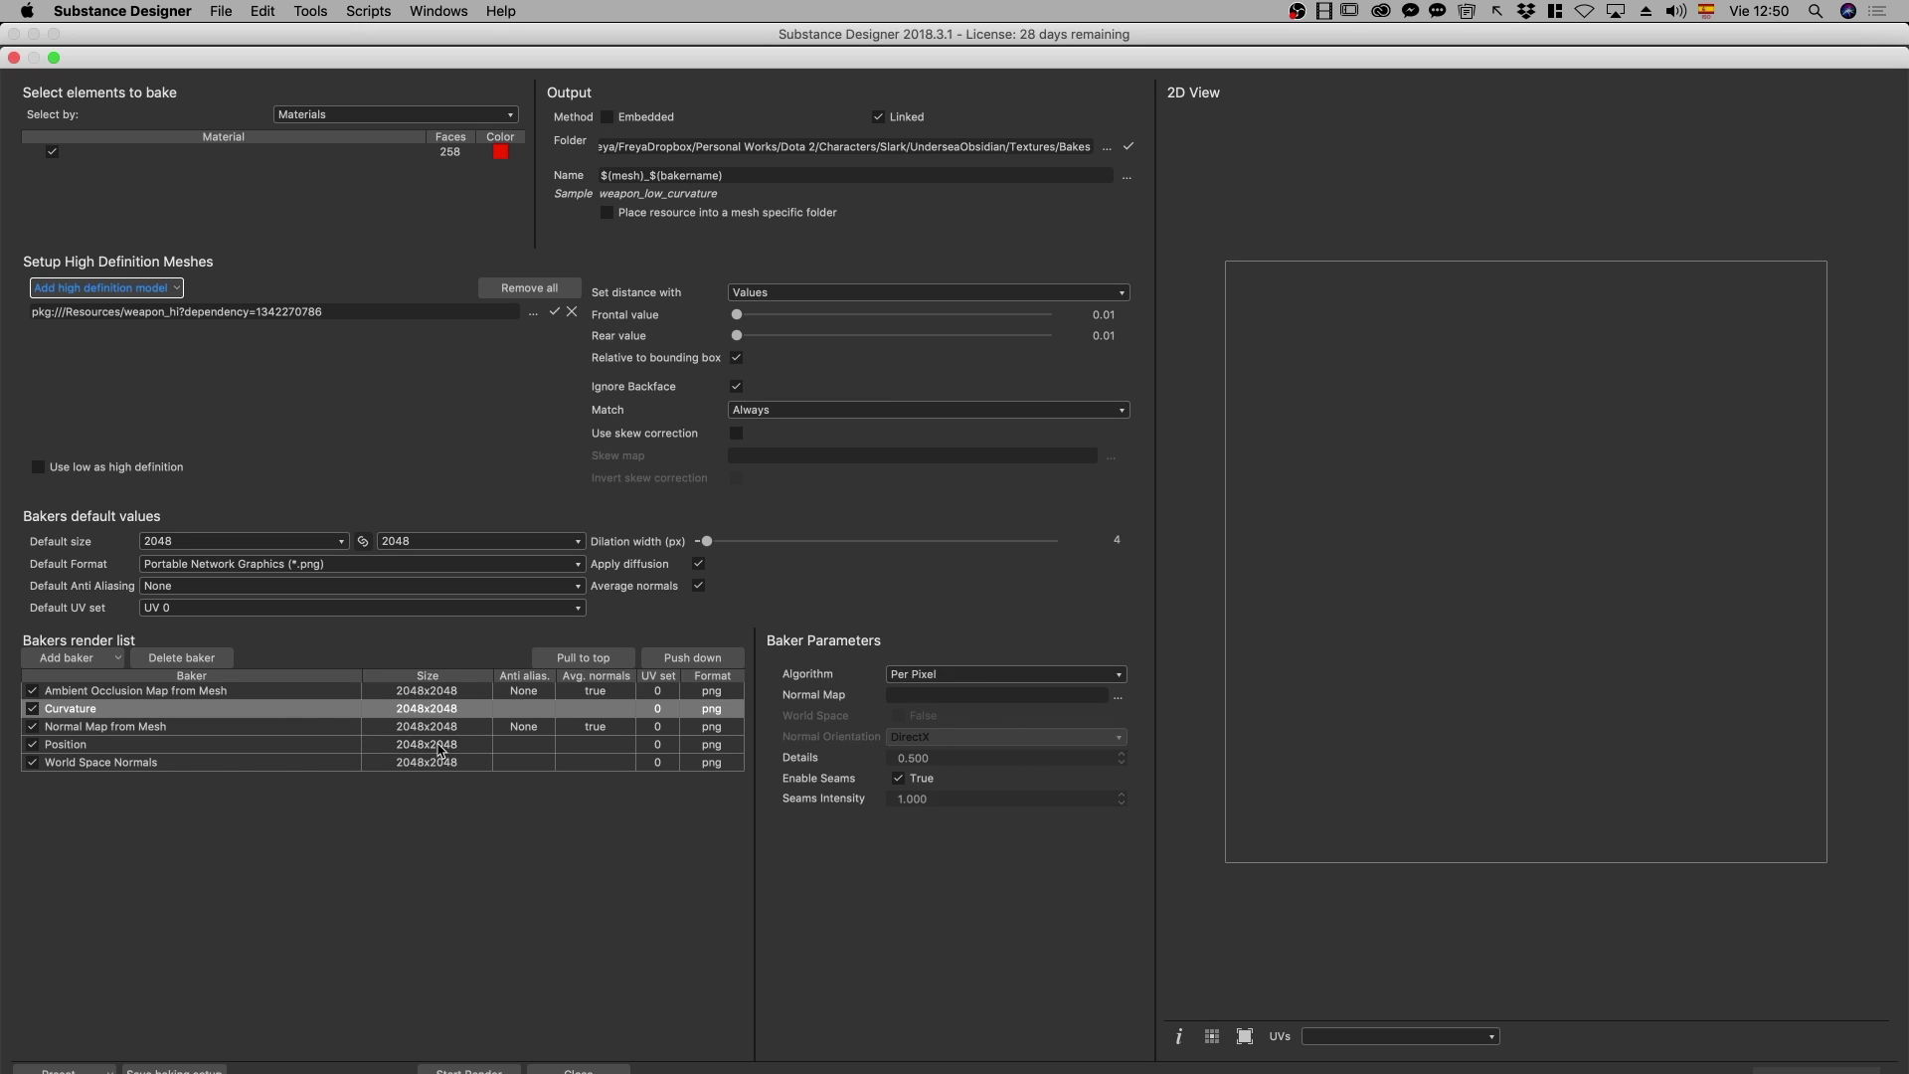
Review the baker rows and keep defaults: 2048 size, PNG, no anti-aliasing, UV 0
{"action": "left_click", "coordinate": [189, 726]}
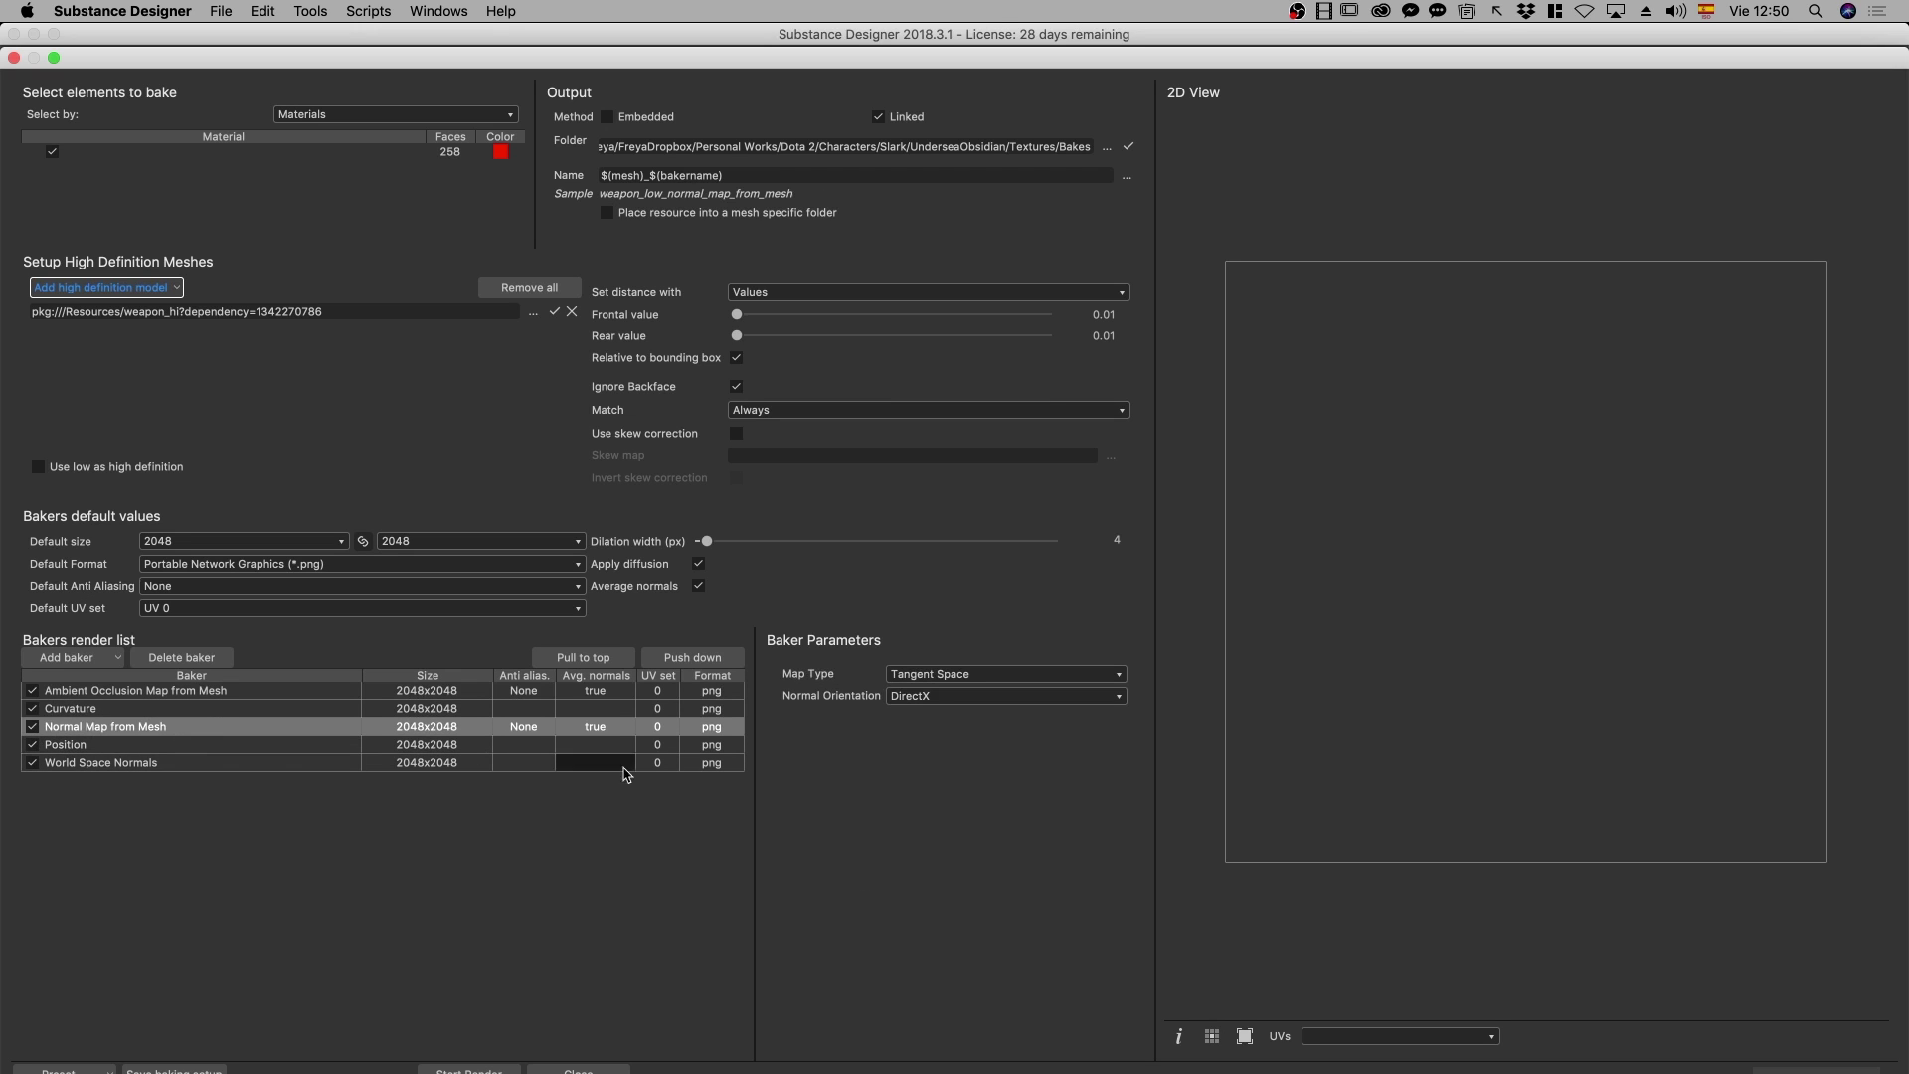
{"action": "left_click", "coordinate": [275, 745]}
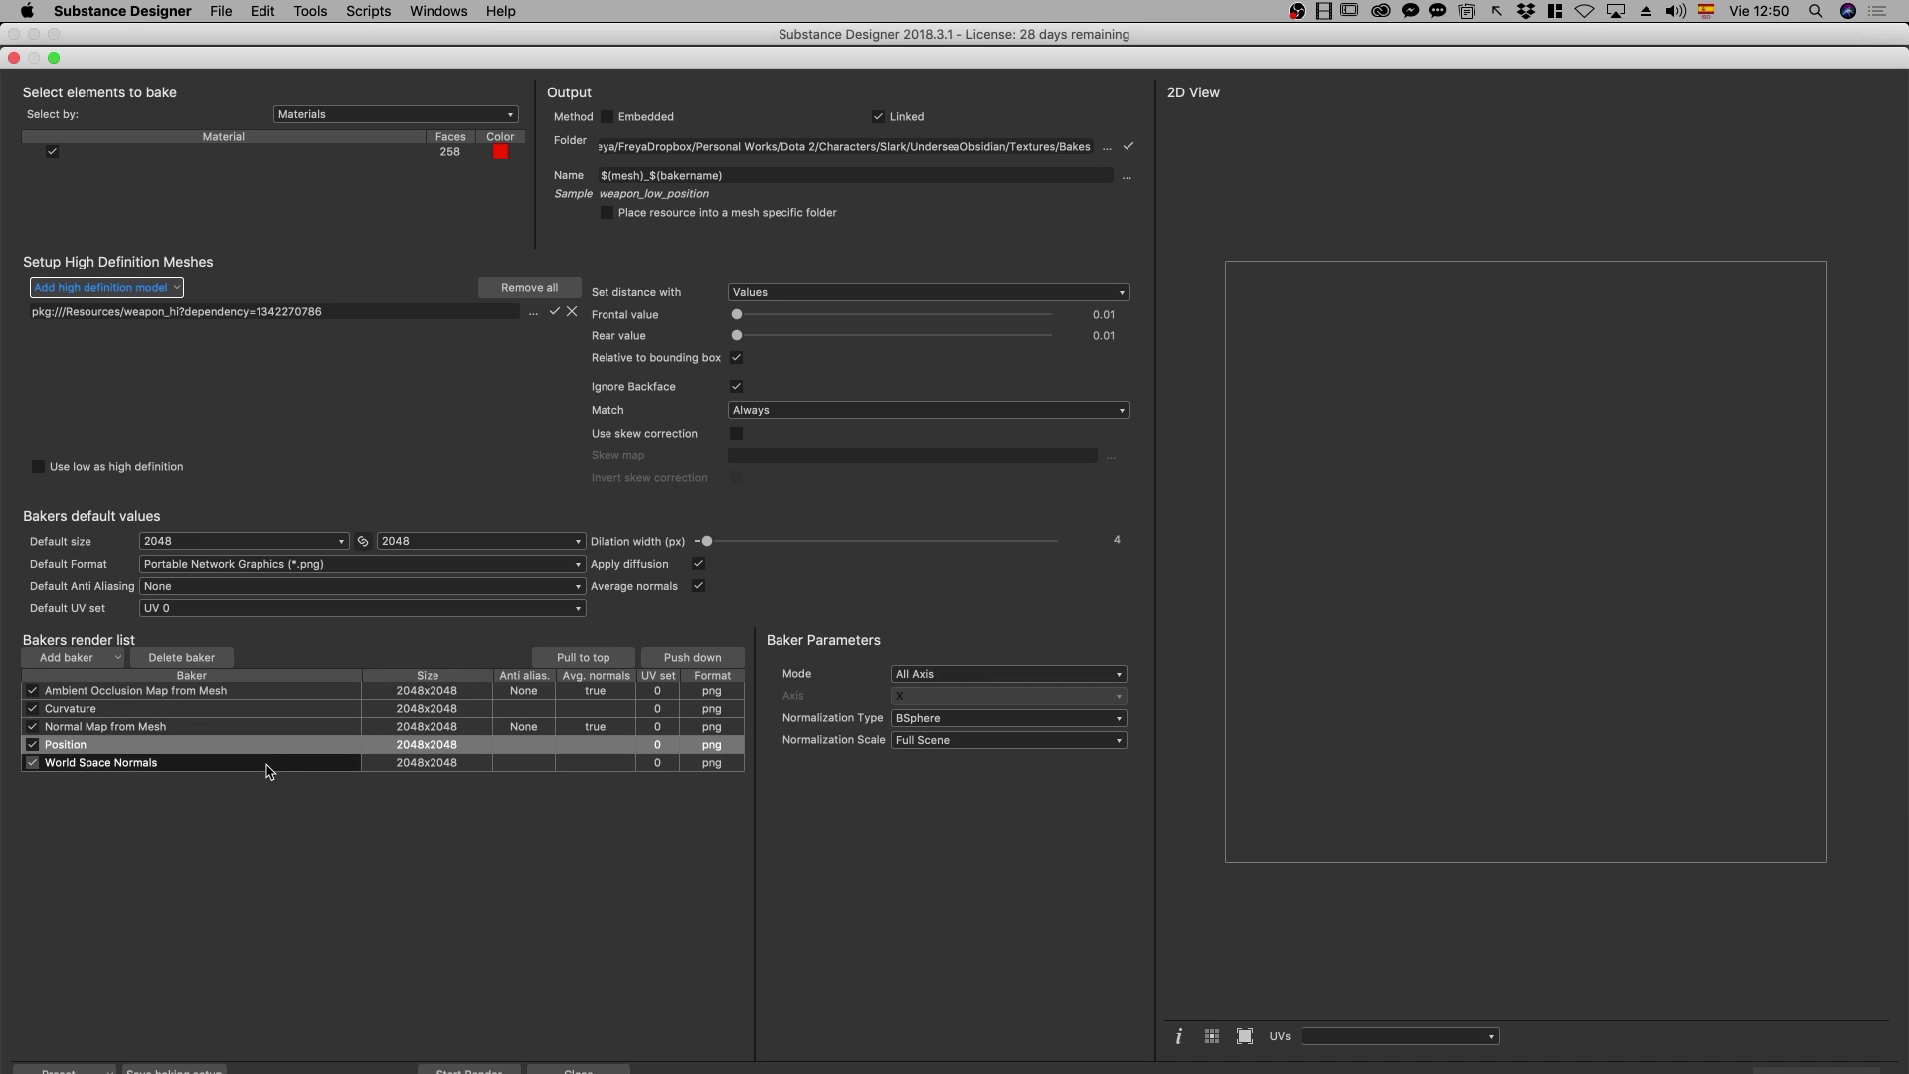
{"action": "left_click", "coordinate": [268, 763]}
{"action": "left_click", "coordinate": [269, 743]}
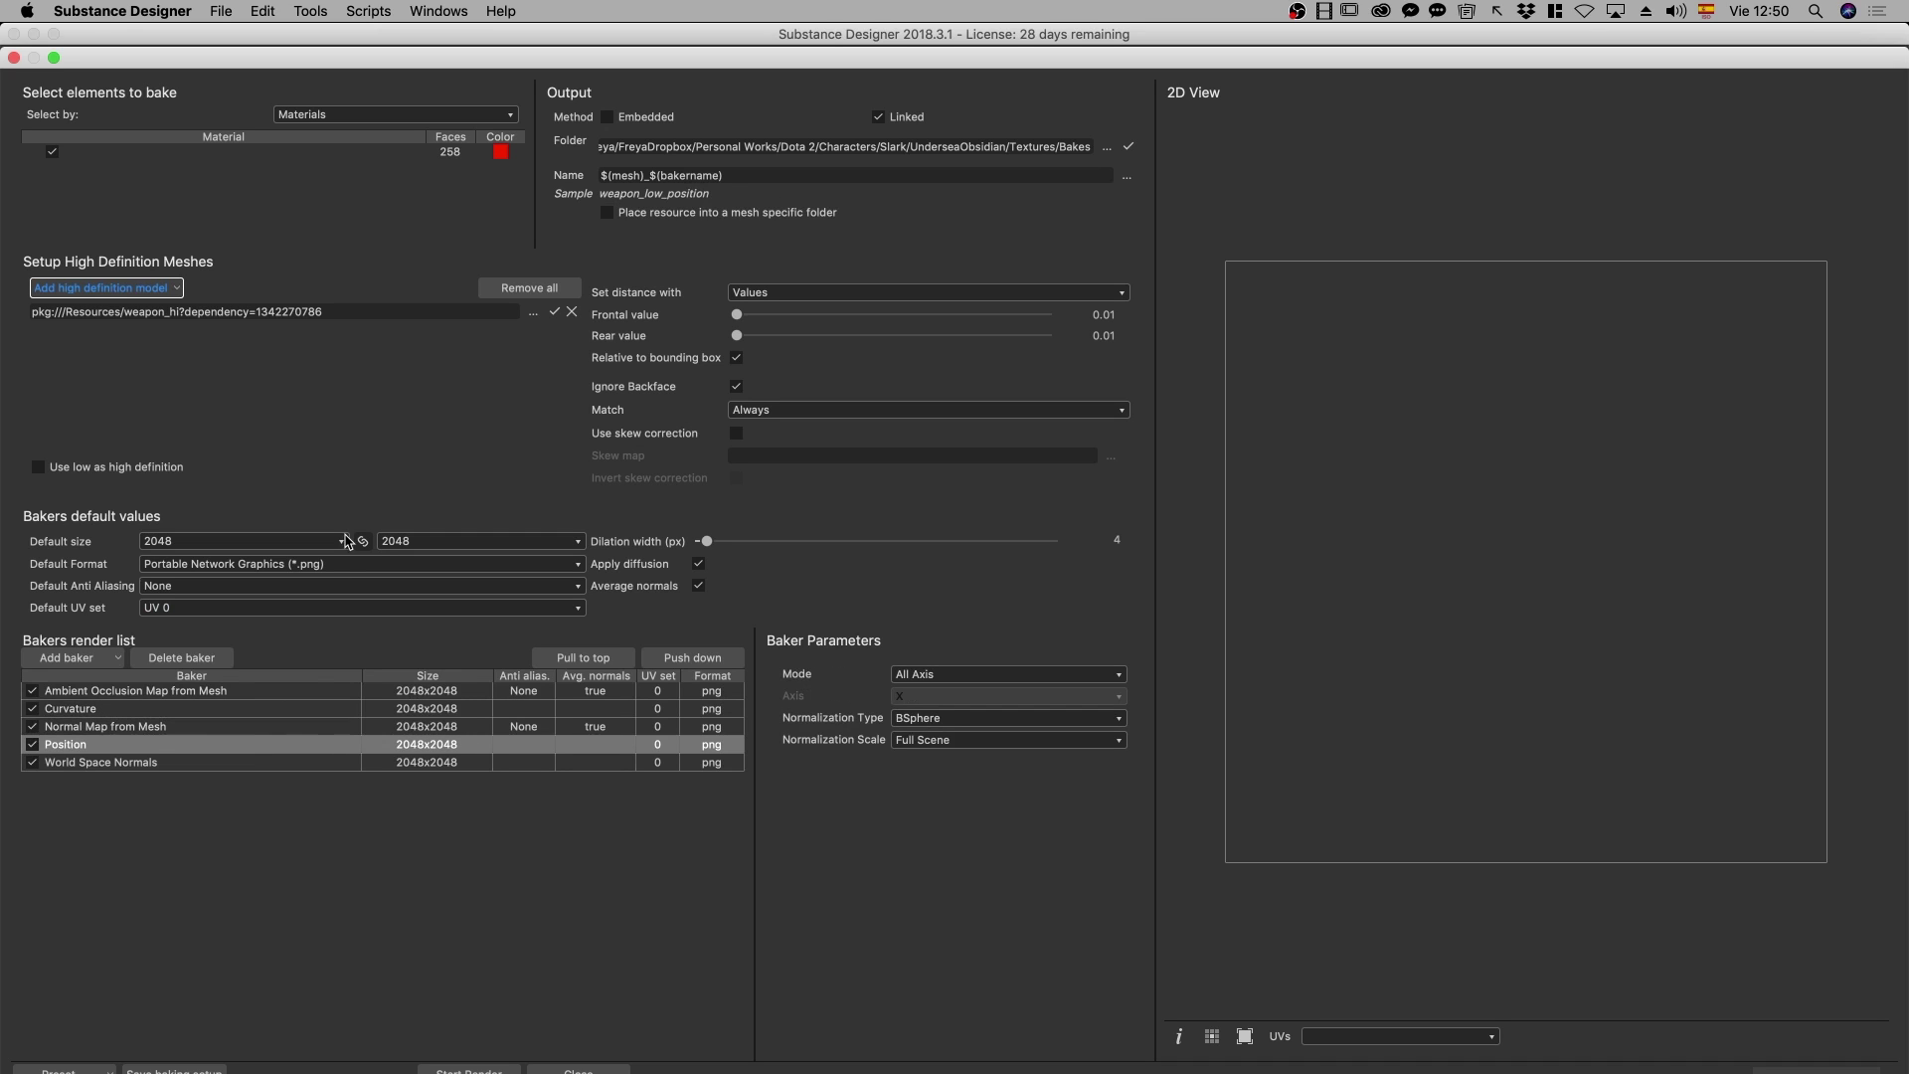
{"action": "left_click", "coordinate": [201, 542]}
{"action": "left_click", "coordinate": [200, 545]}
{"action": "left_click", "coordinate": [291, 565]}
{"action": "left_click", "coordinate": [291, 565]}
{"action": "left_click", "coordinate": [285, 592]}
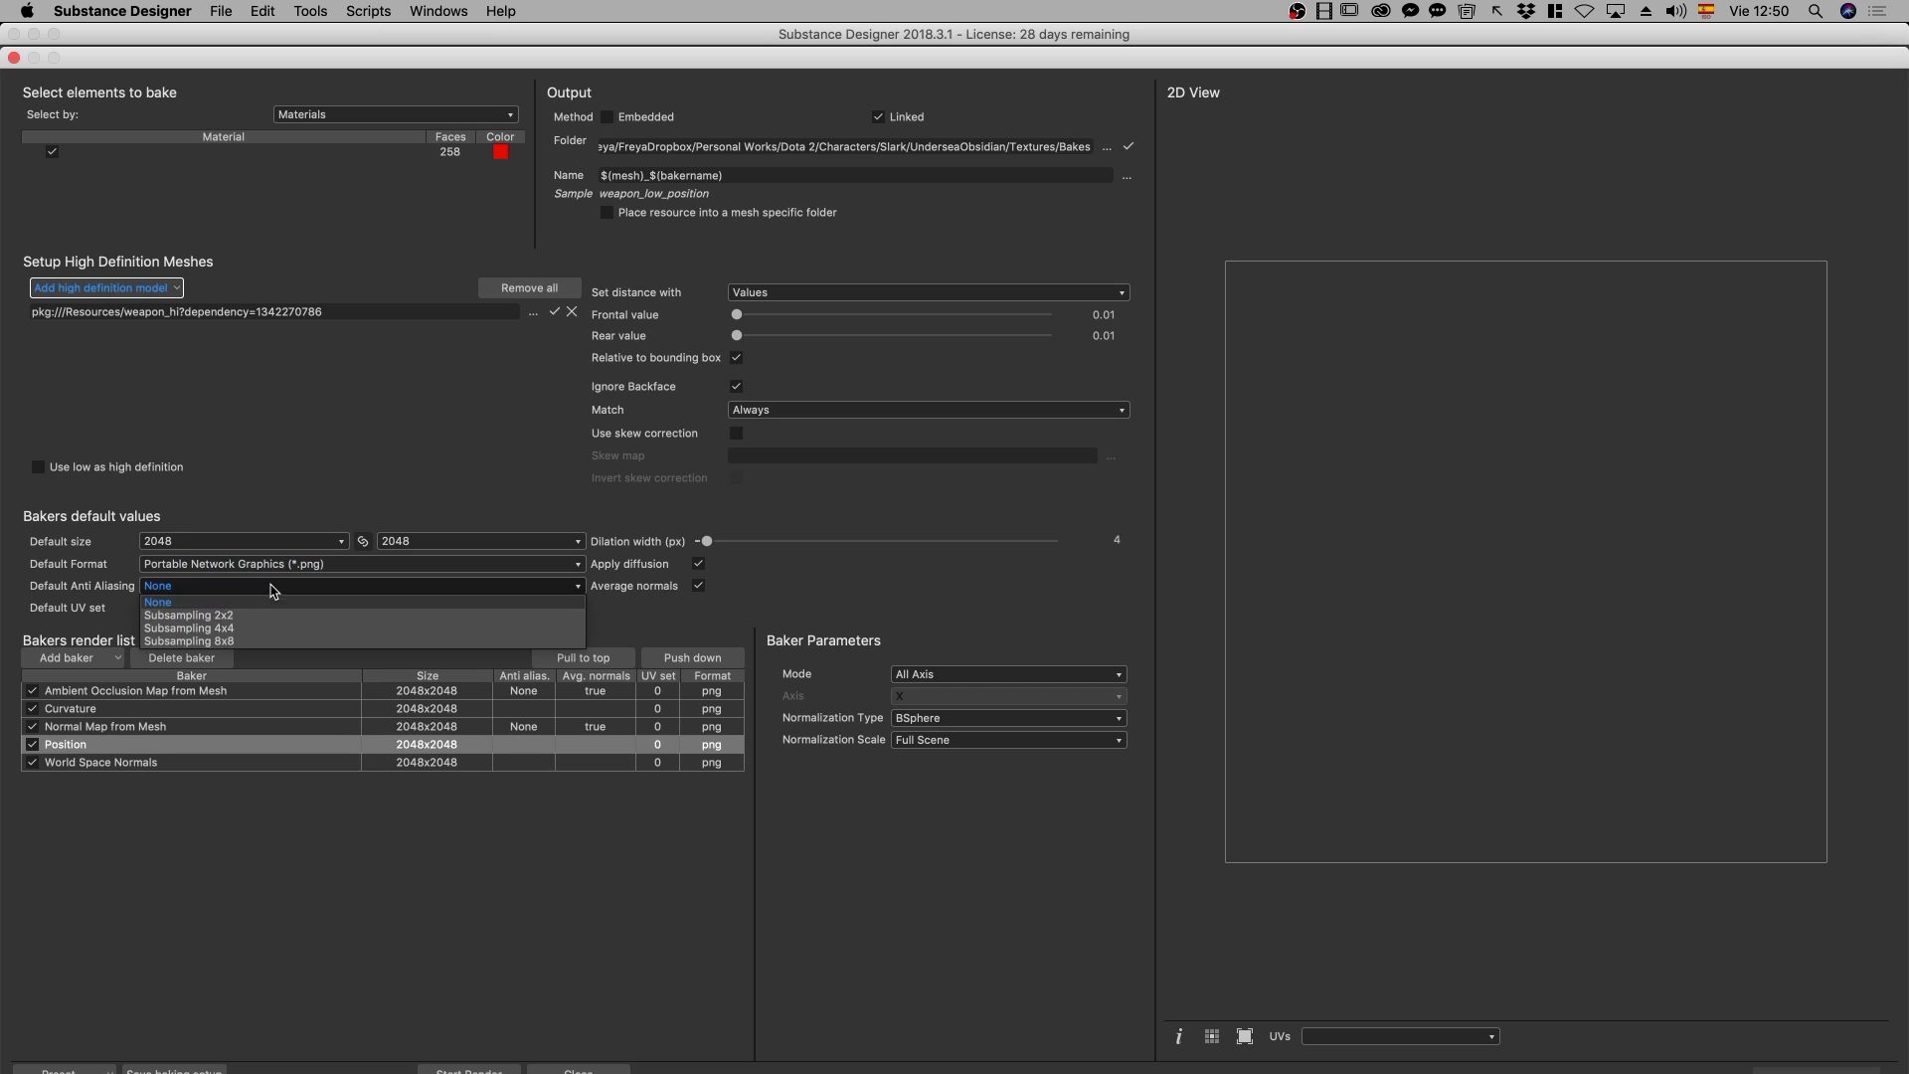
{"action": "left_click", "coordinate": [274, 591]}
{"action": "left_click", "coordinate": [268, 608]}
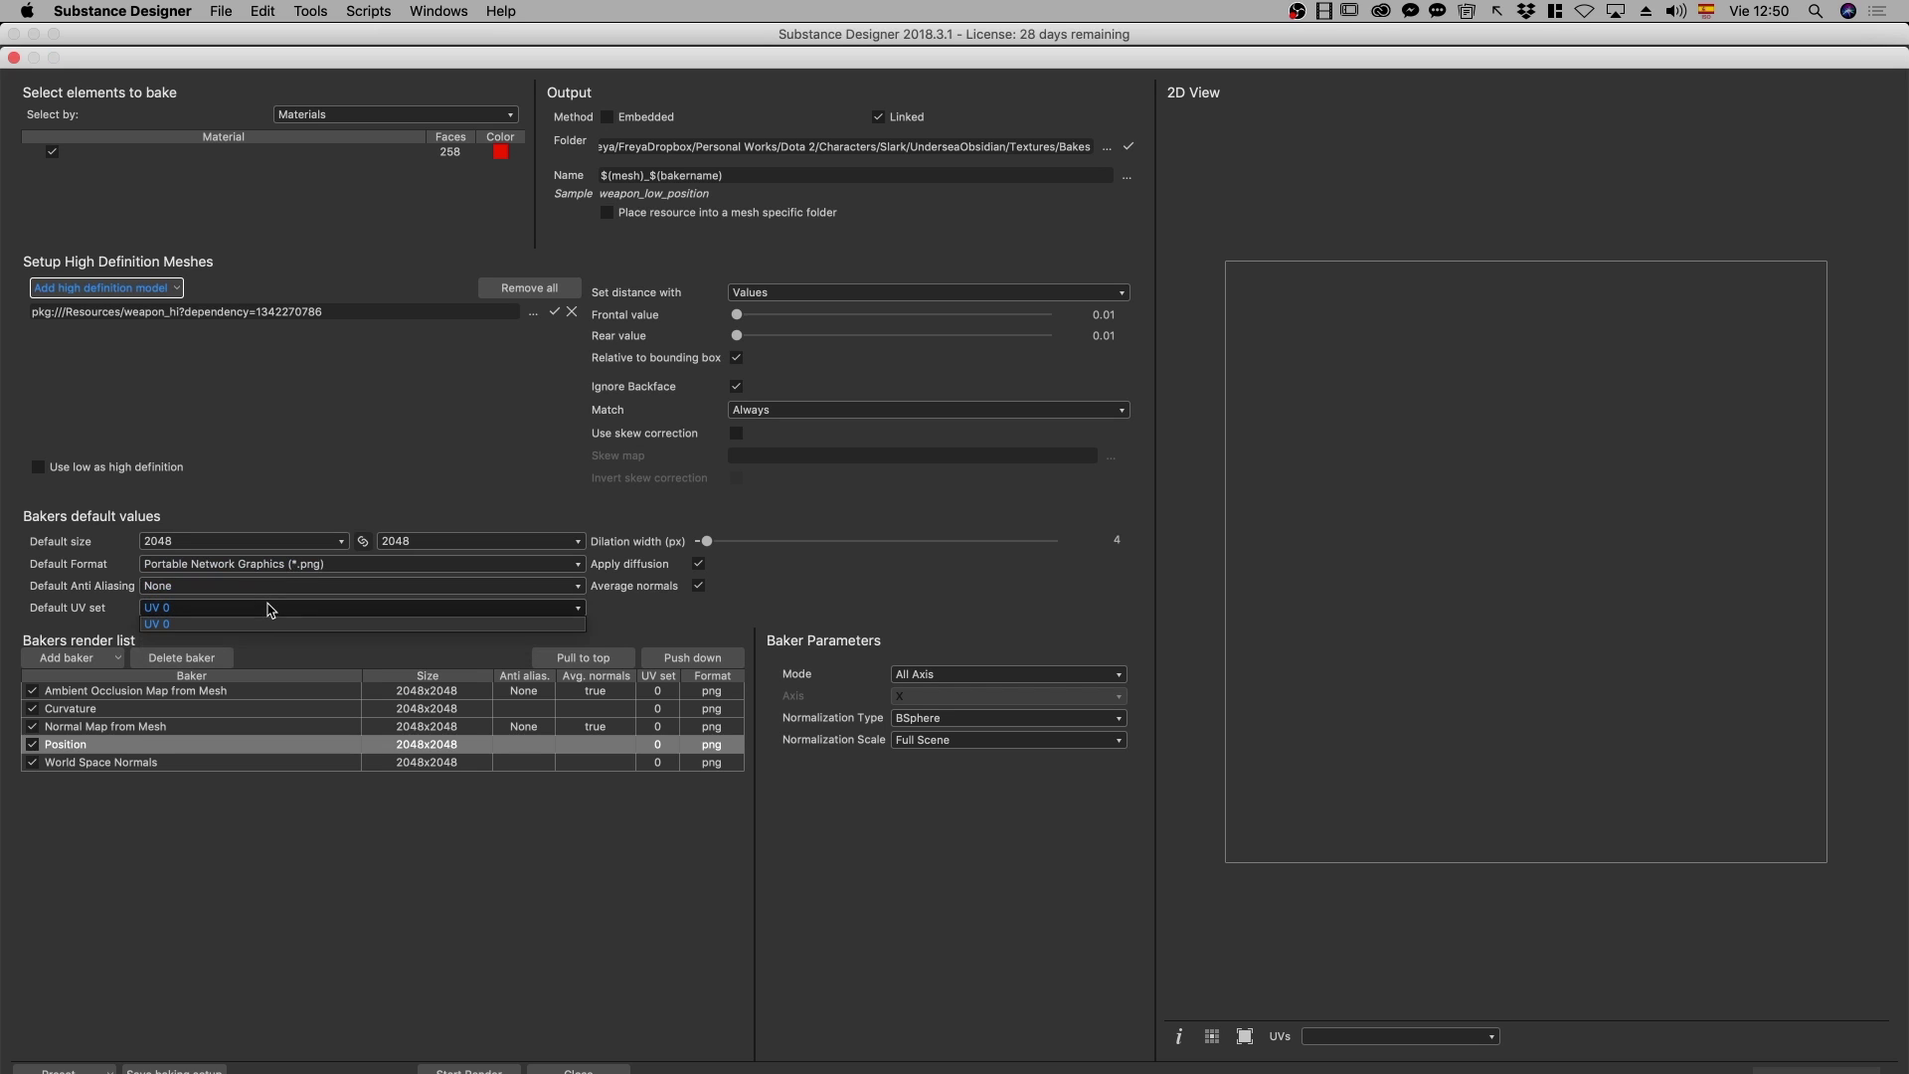
{"action": "left_click", "coordinate": [269, 608]}
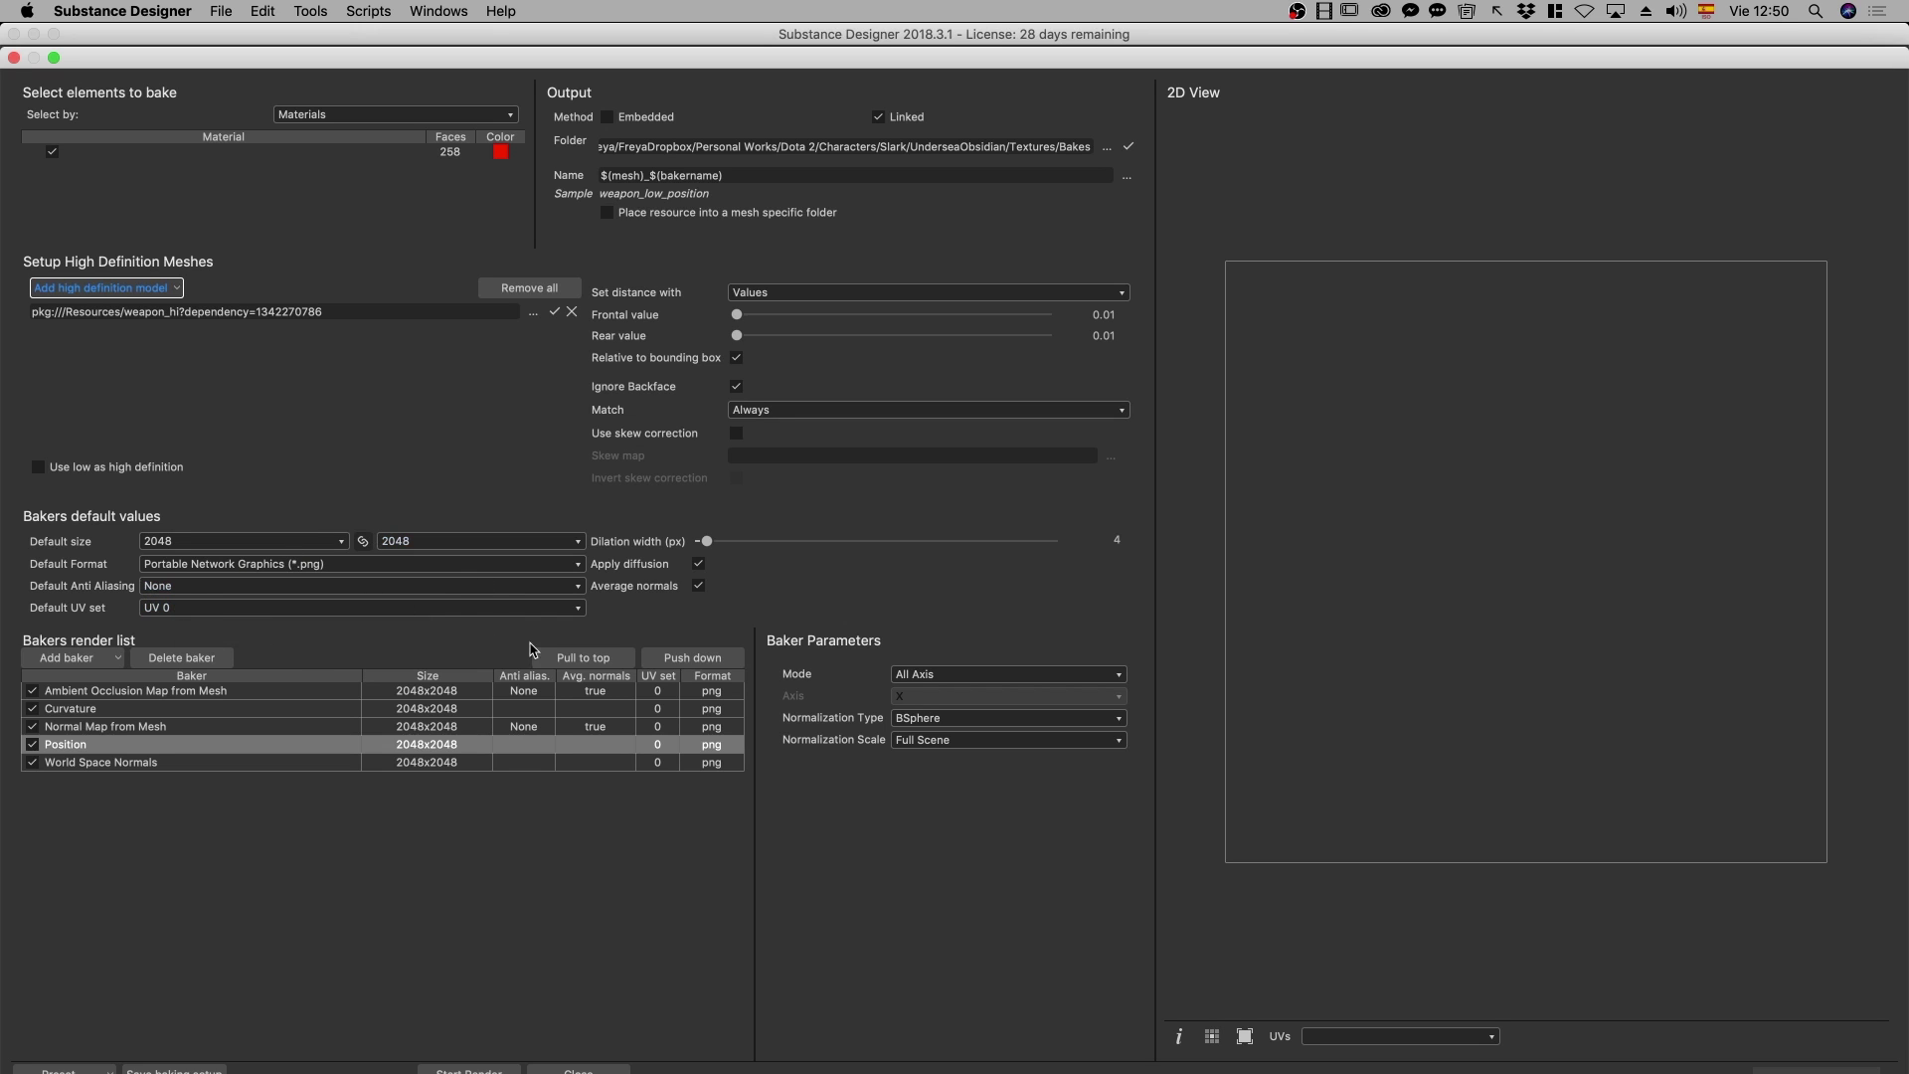
Give the Ambient Occlusion baker its own 2048x2048 size override
{"action": "double_click", "coordinate": [450, 696]}
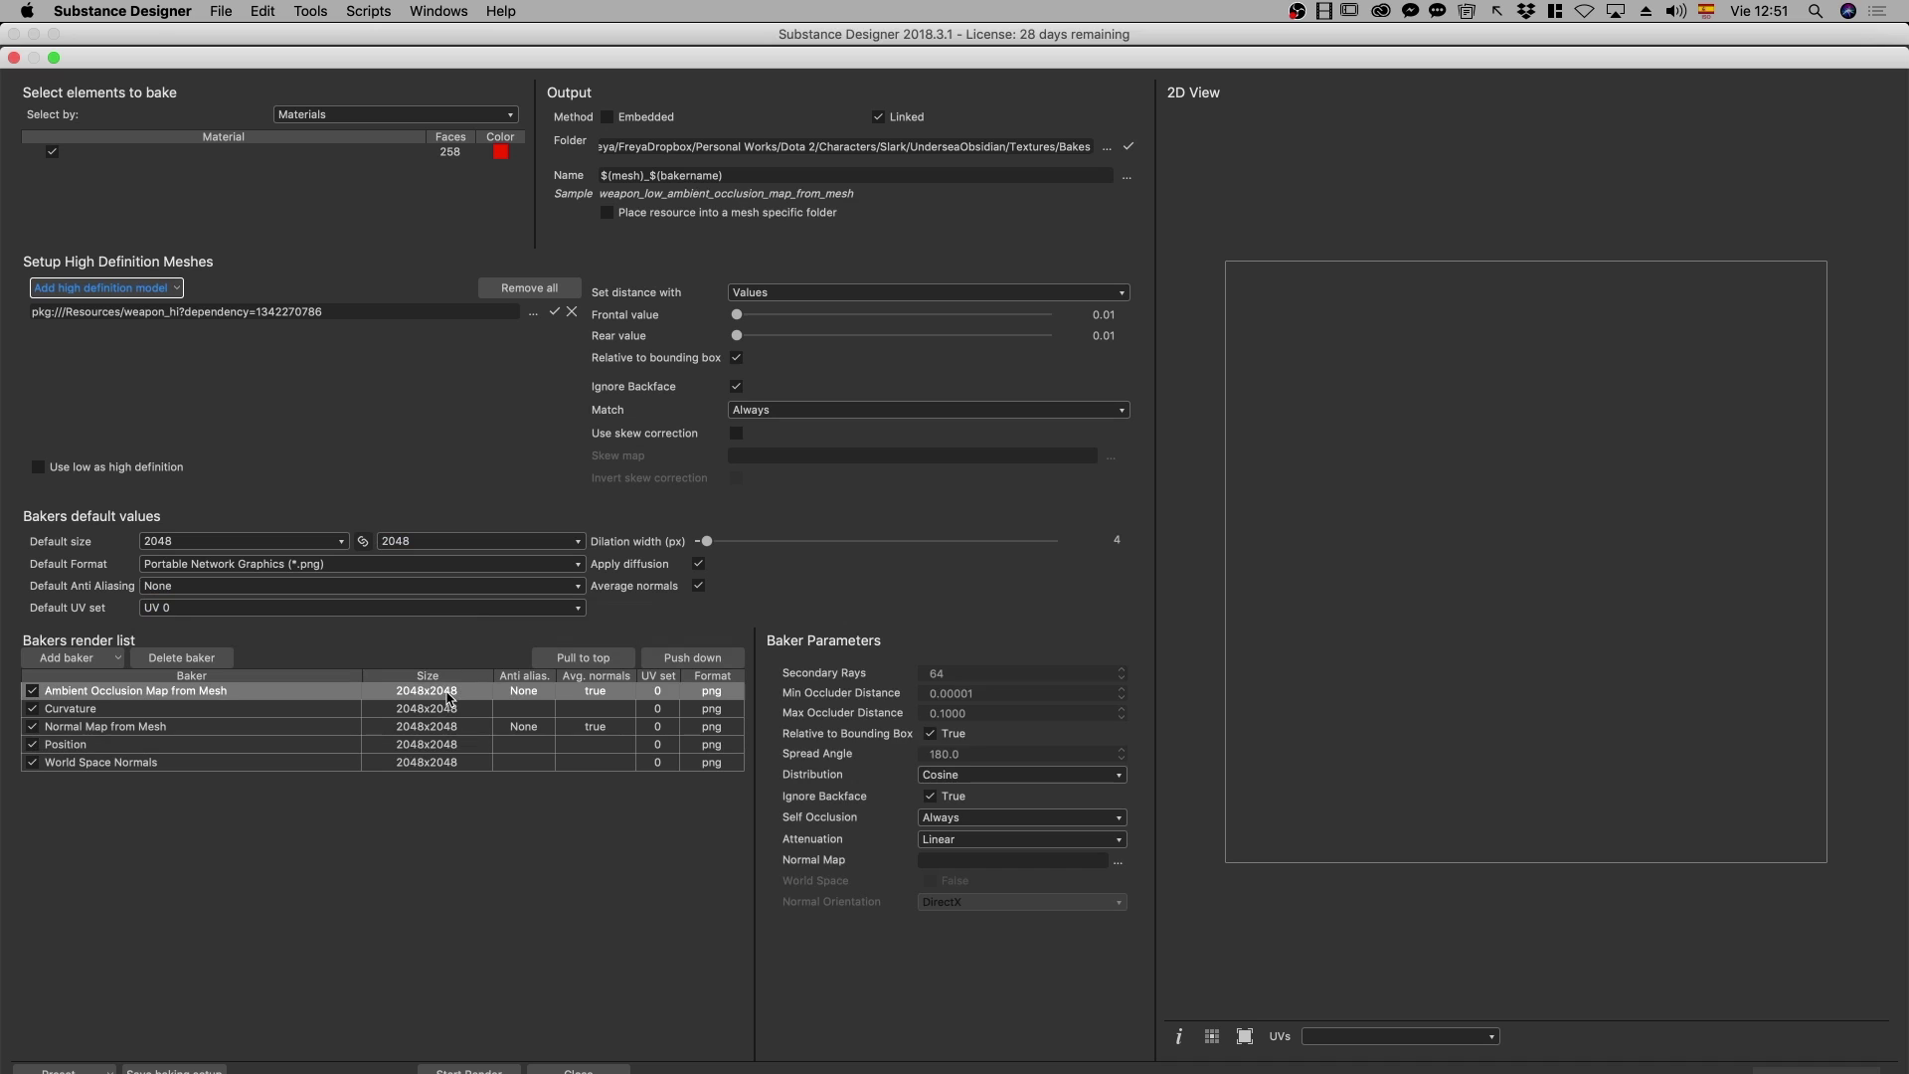
{"action": "double_click", "coordinate": [390, 693]}
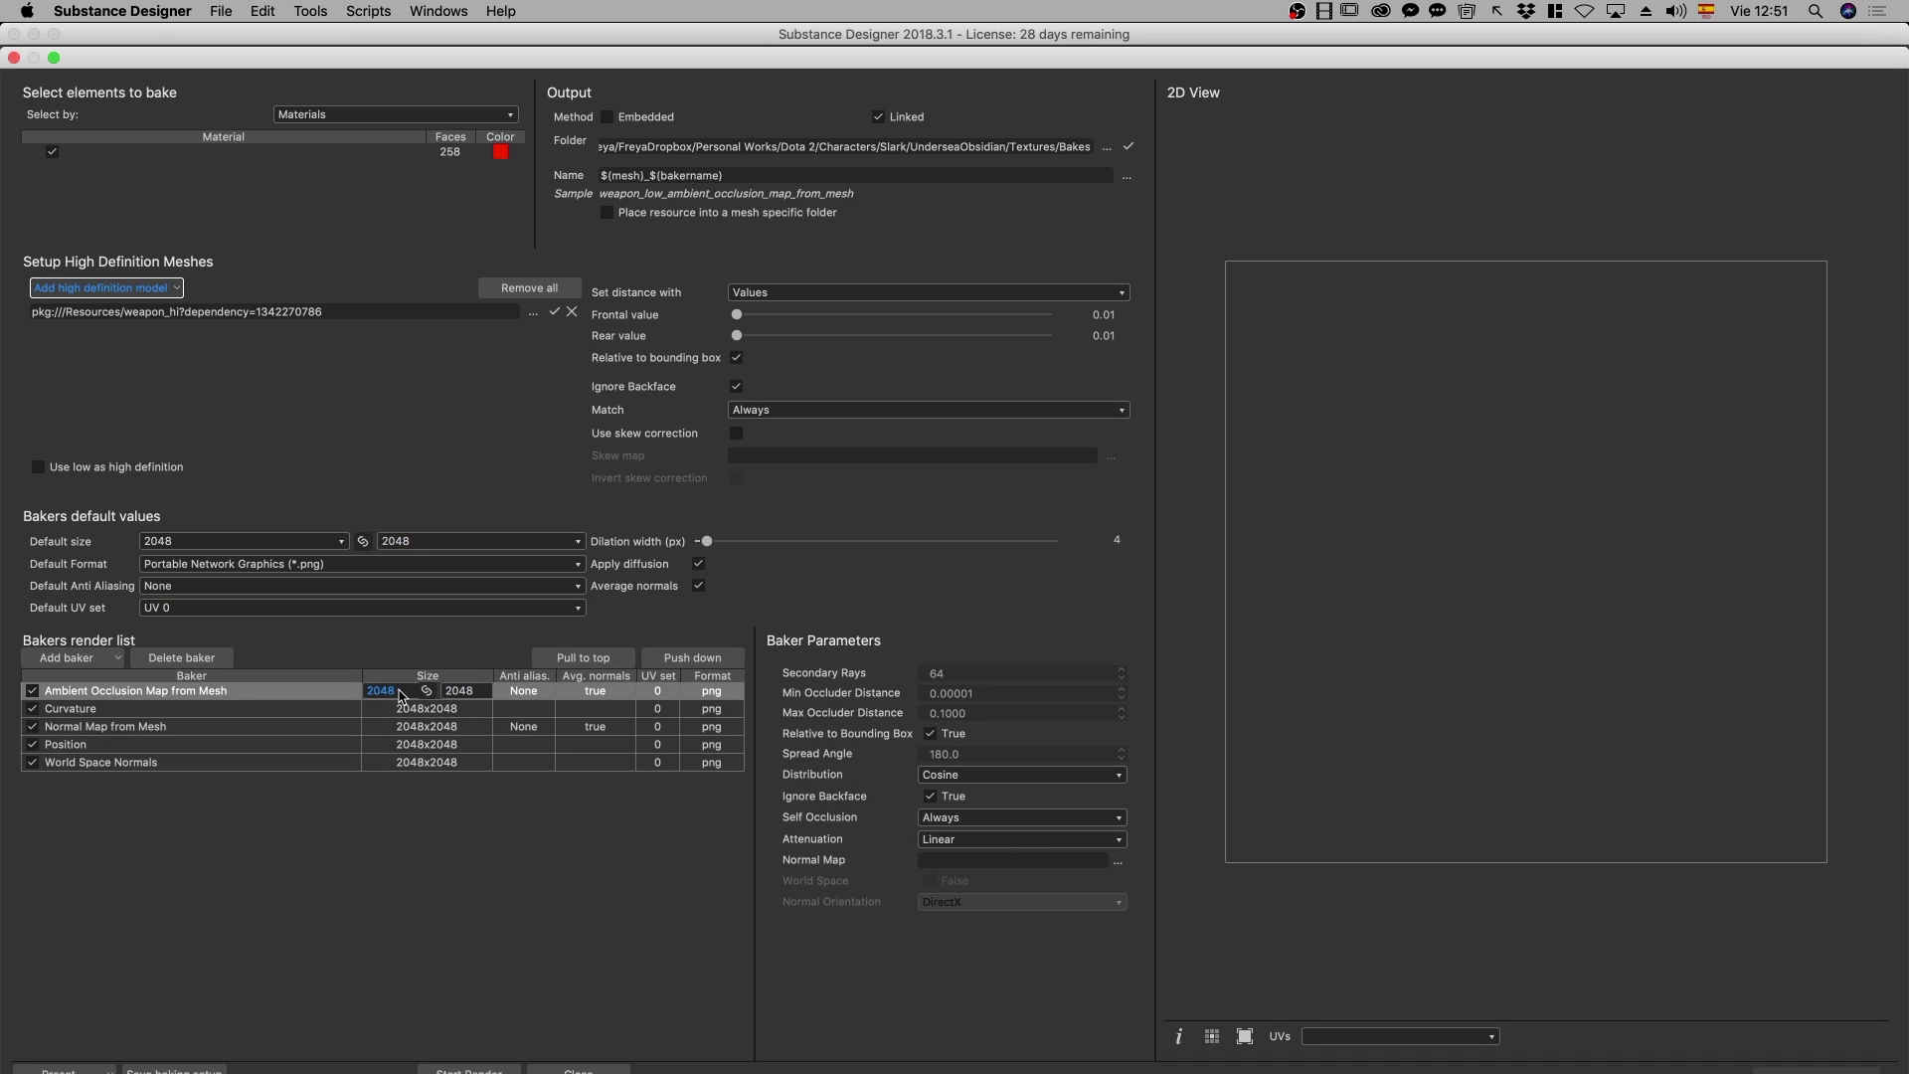
{"action": "left_click", "coordinate": [406, 710]}
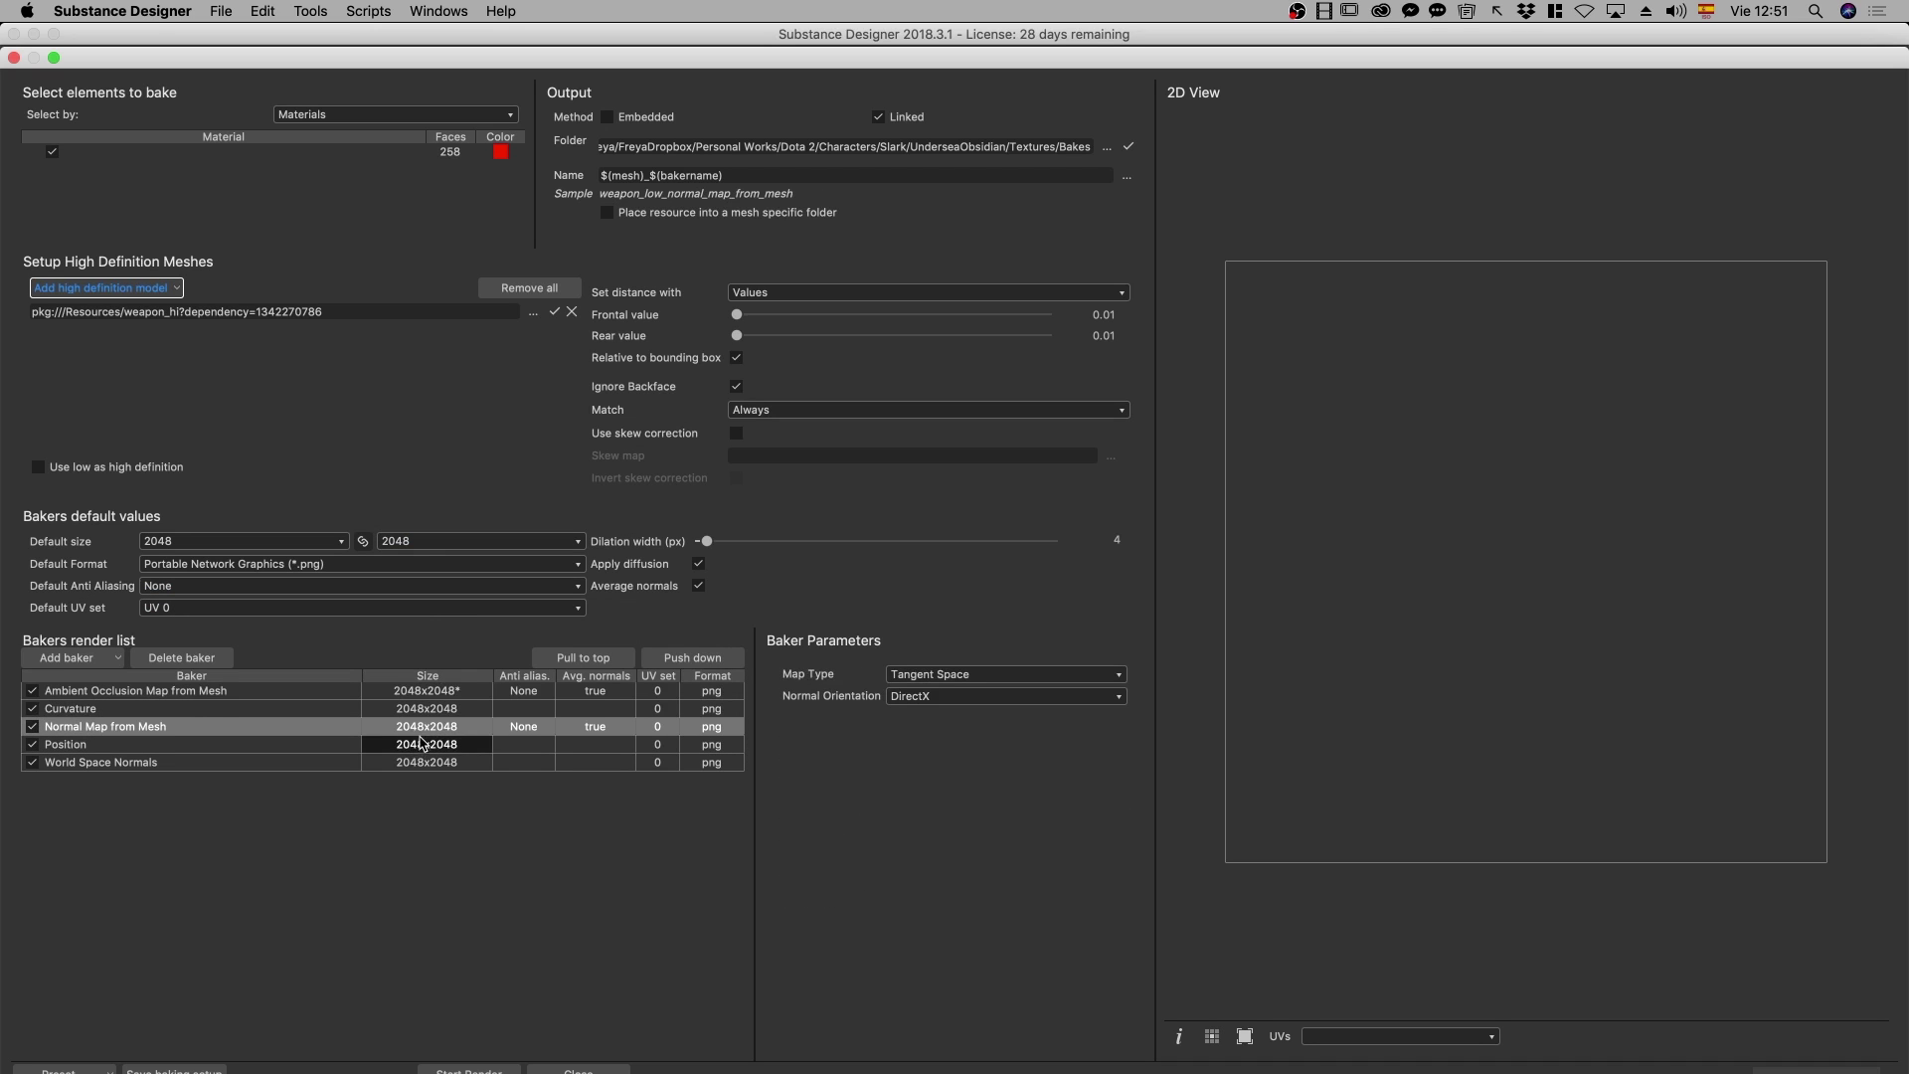
{"action": "left_click", "coordinate": [102, 658]}
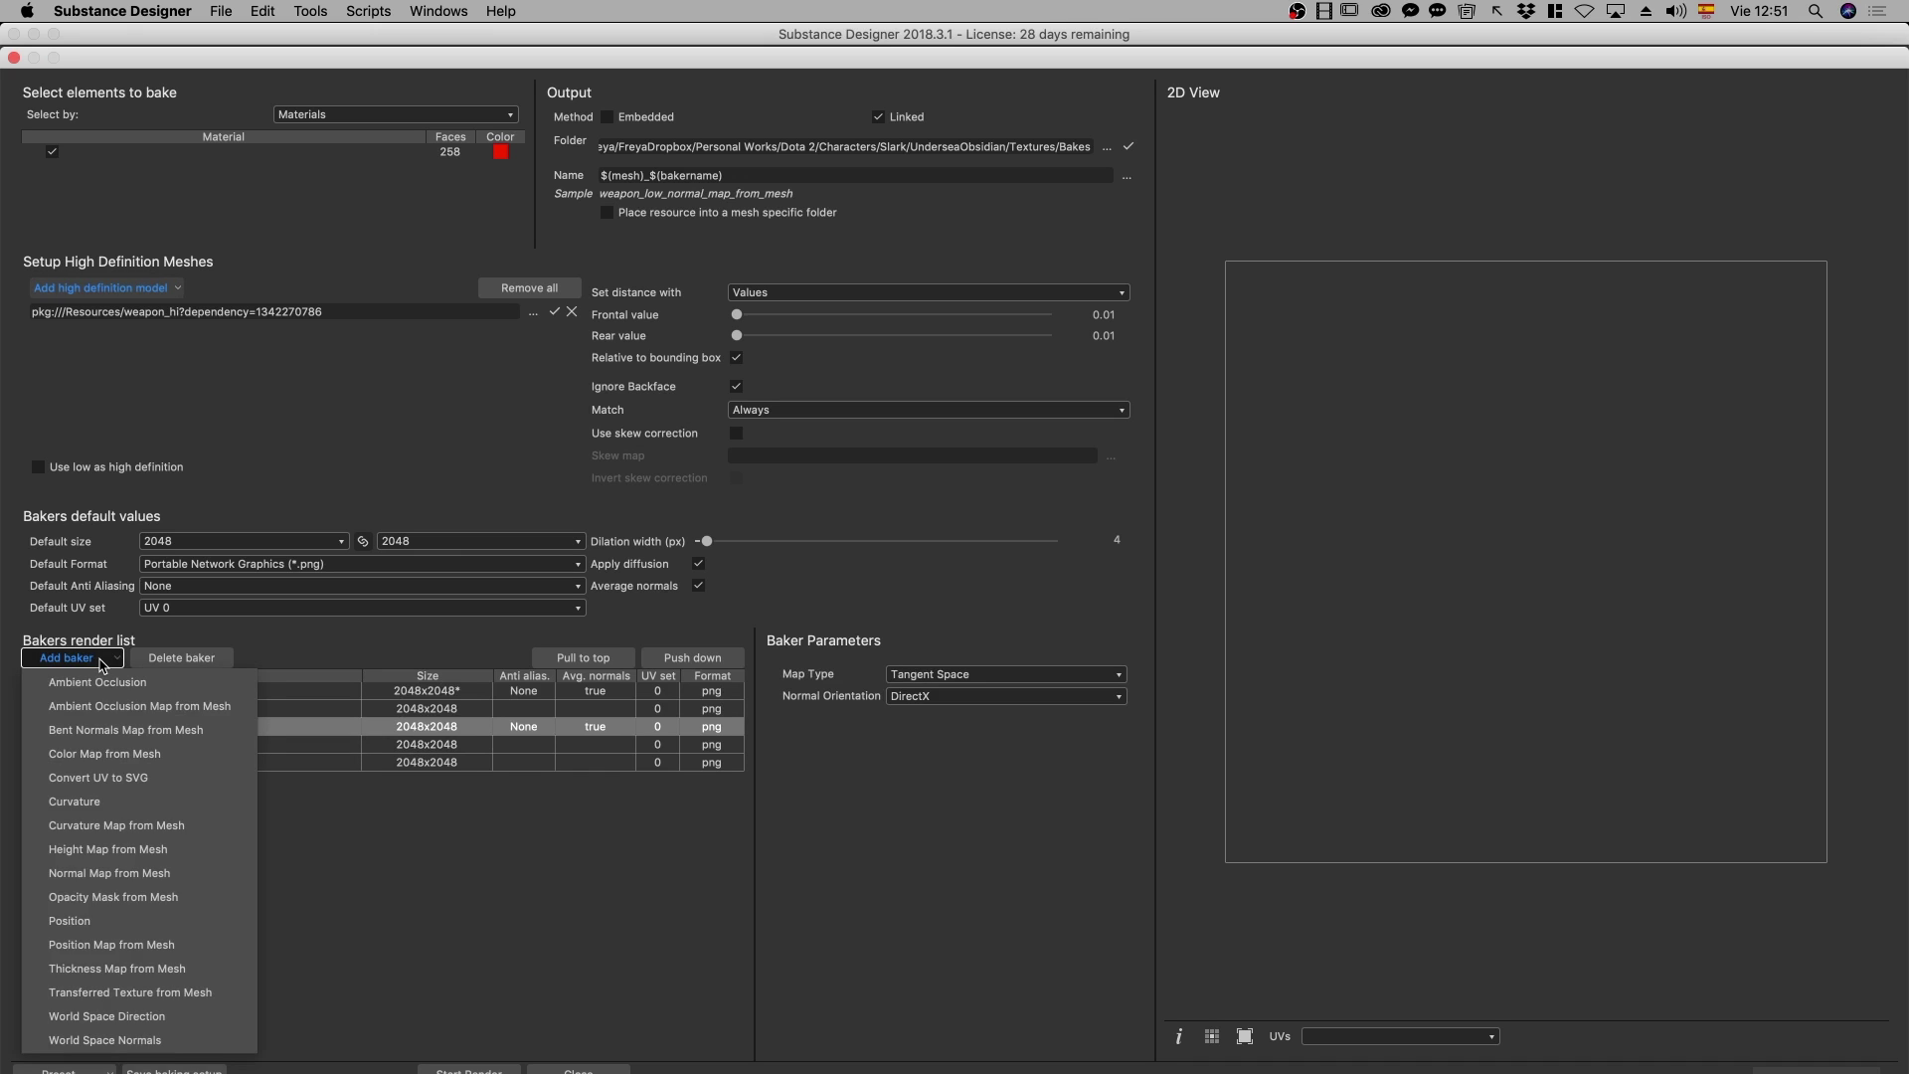
Add a Color Map from Mesh baker and set default anti-aliasing to Subsampling 2x2
{"action": "left_click", "coordinate": [121, 755]}
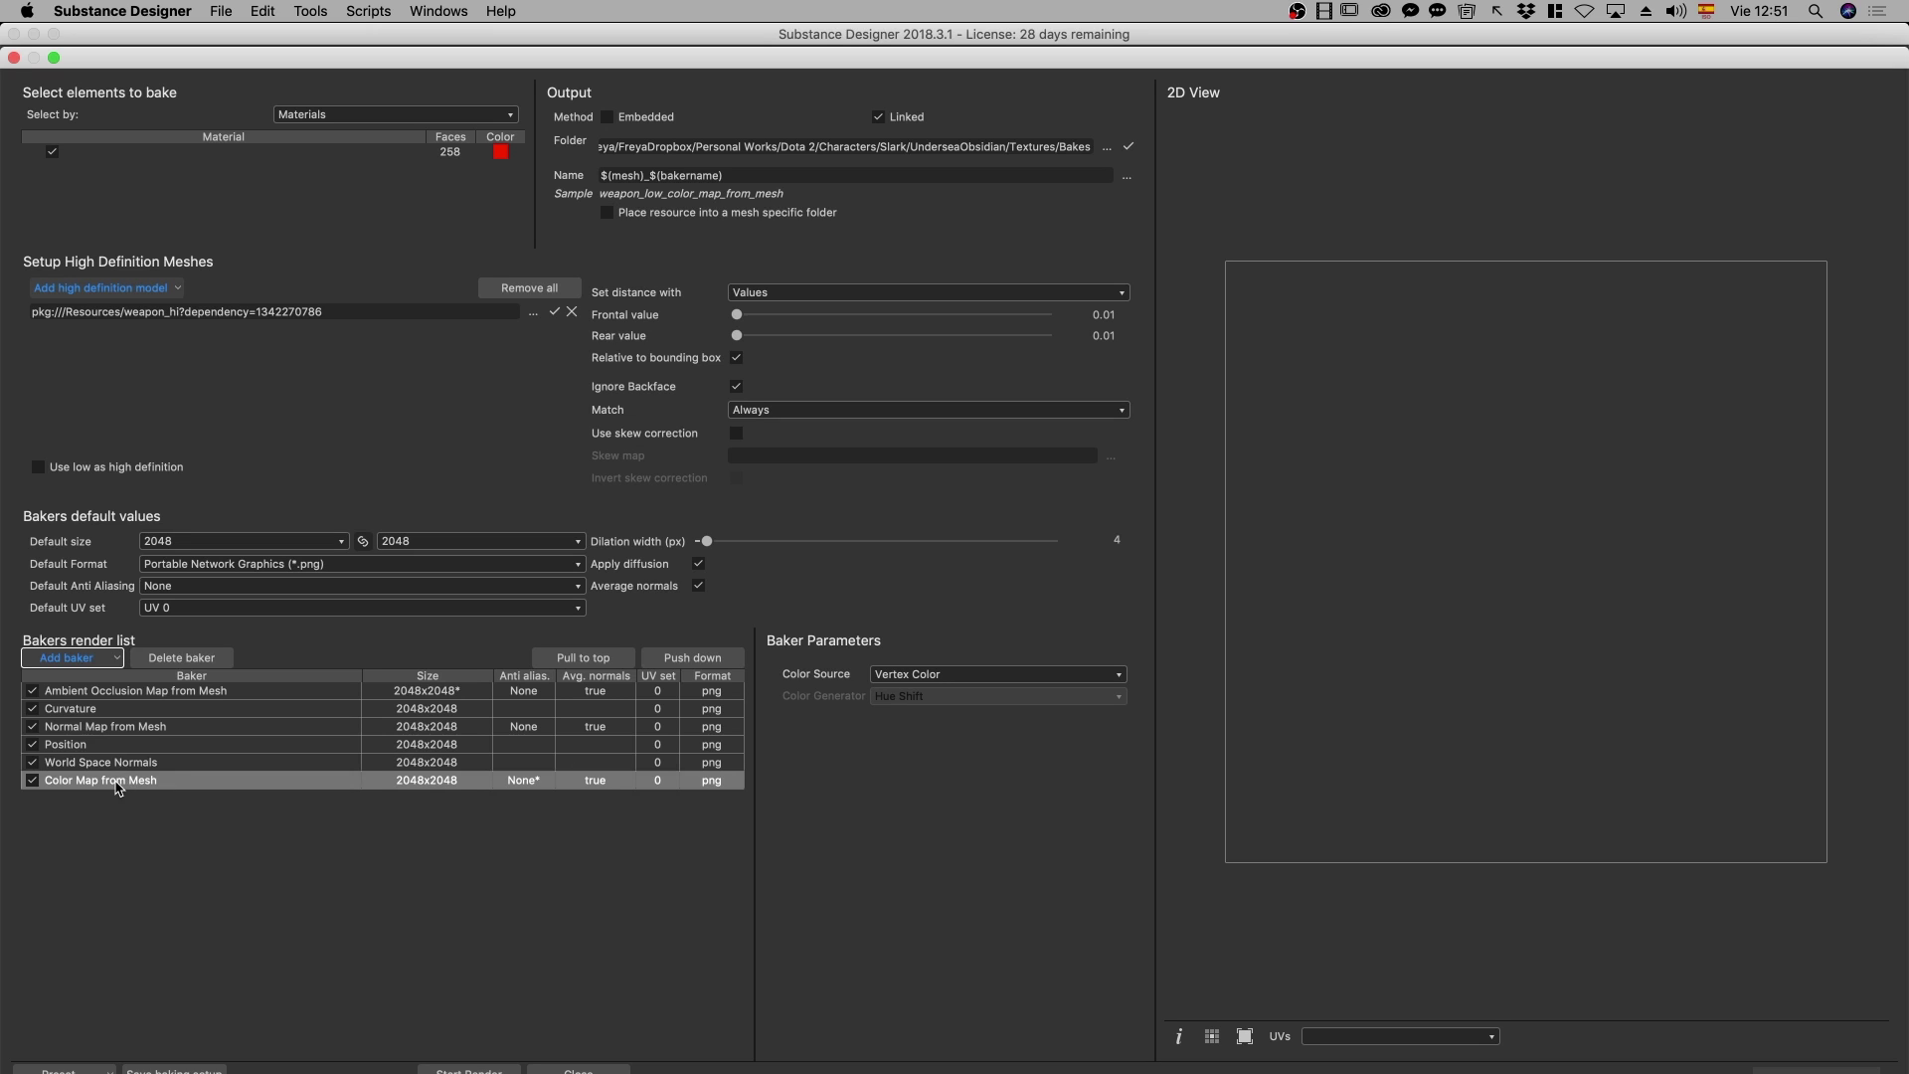
{"action": "key", "text": "Tab"}
{"action": "left_click", "coordinate": [181, 588]}
{"action": "left_click", "coordinate": [185, 616]}
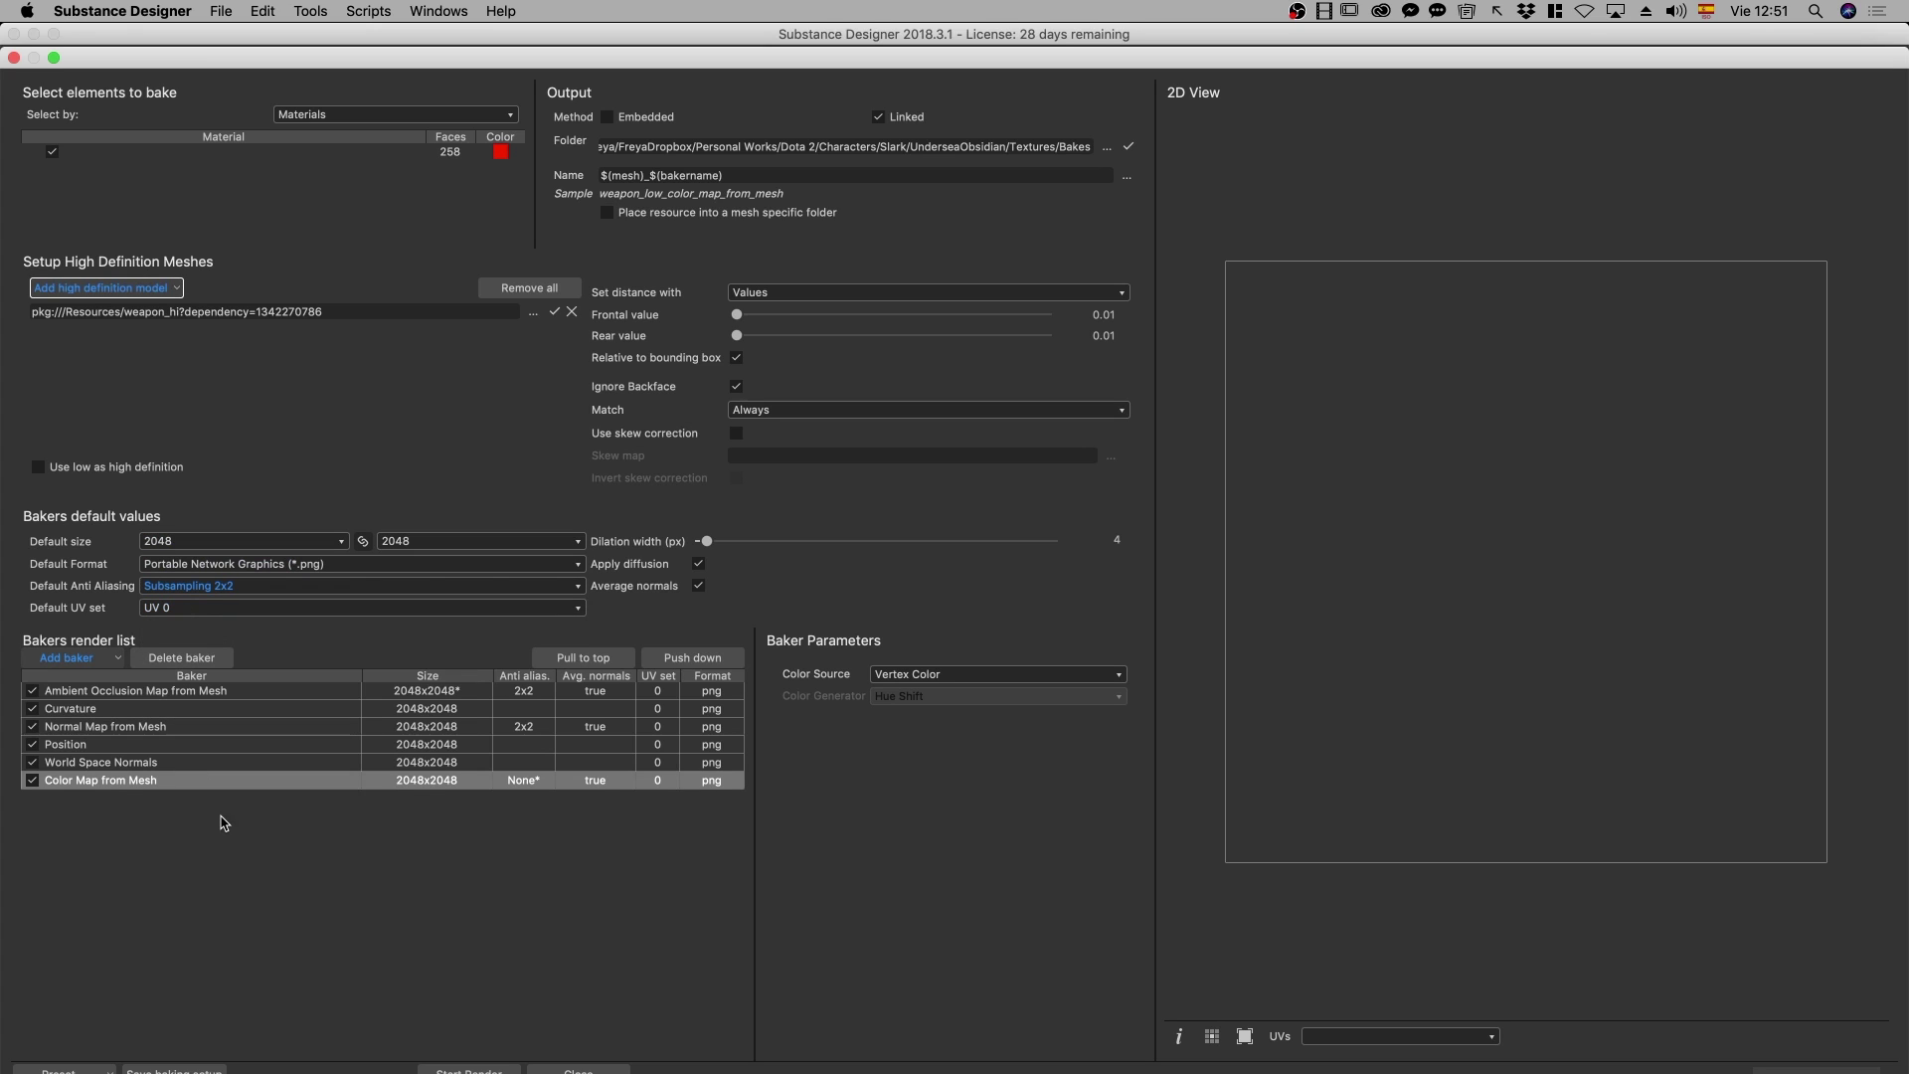
Leave the Color Map from Mesh baker without anti-aliasing
{"action": "left_click", "coordinate": [534, 763]}
{"action": "left_click", "coordinate": [533, 782]}
{"action": "left_click", "coordinate": [536, 782]}
{"action": "left_click", "coordinate": [530, 796]}
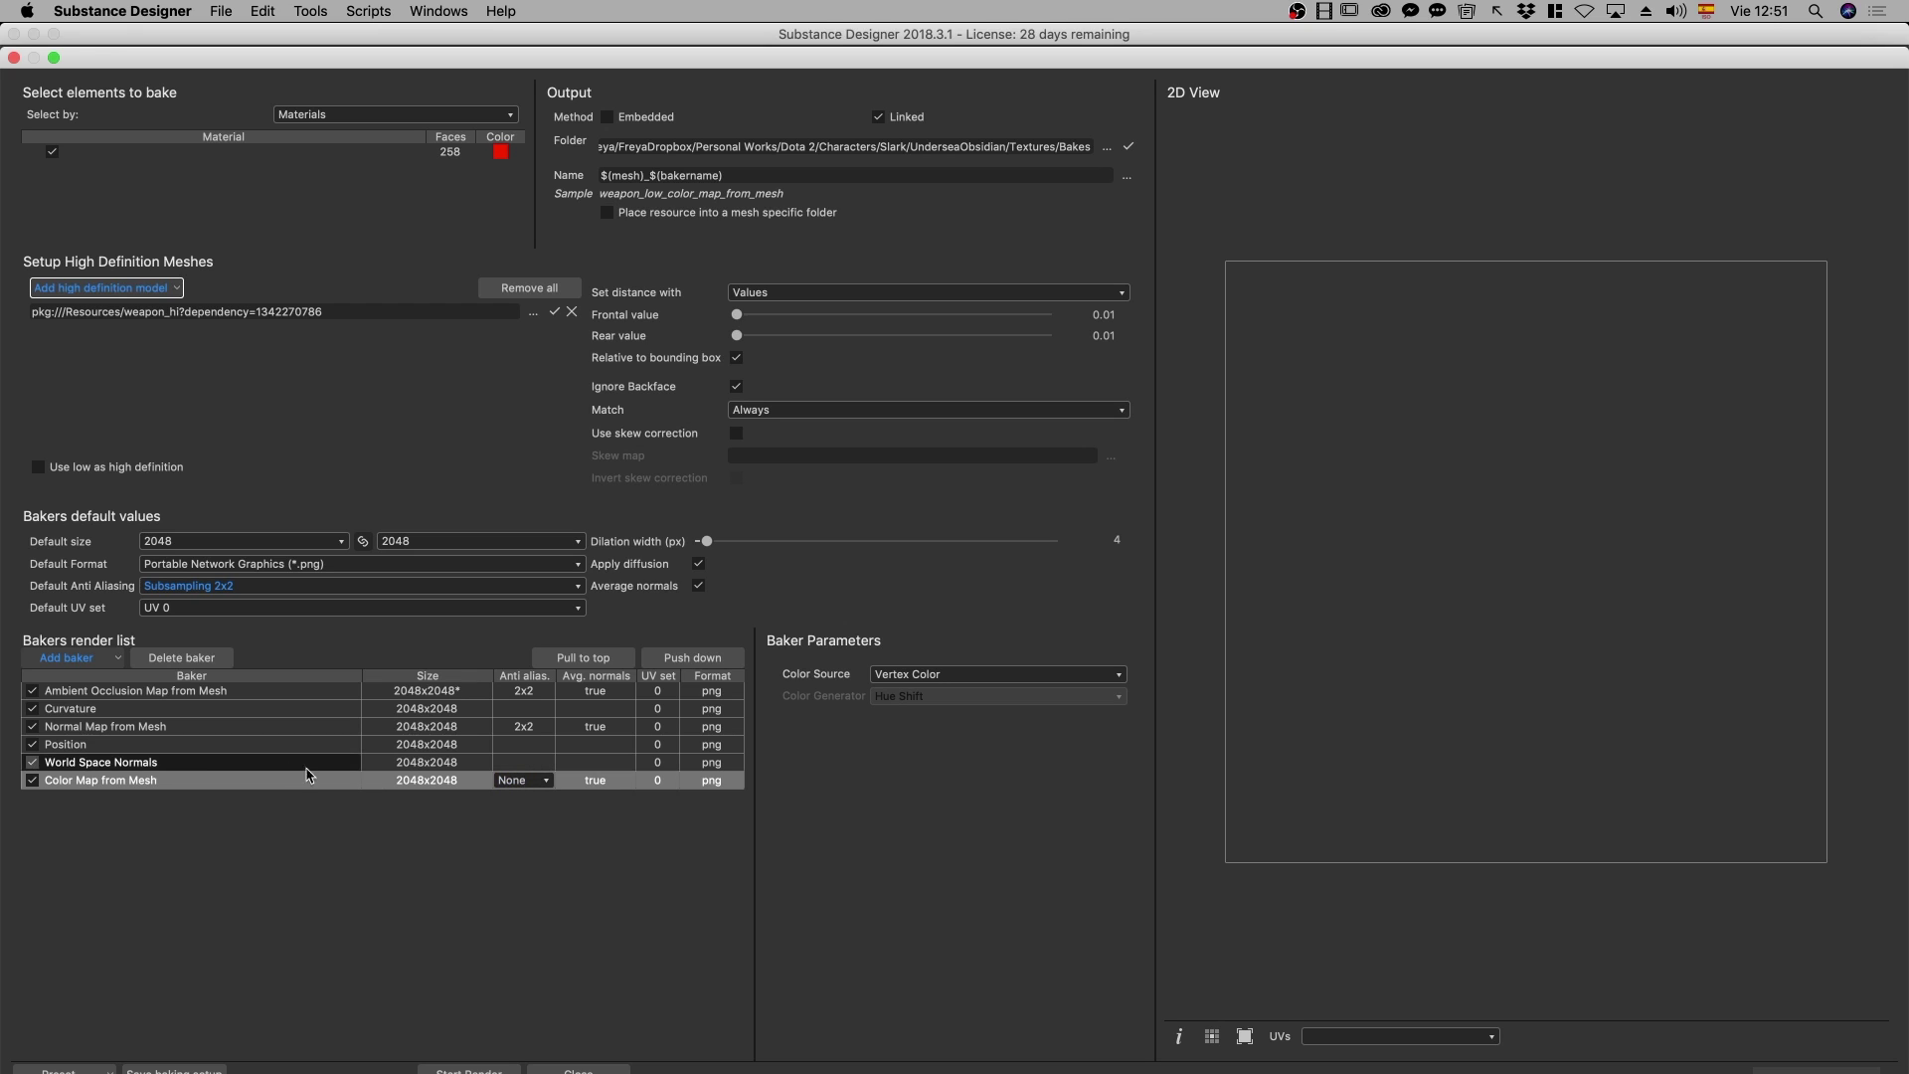
Confirm Subsampling 2x2 in the Ambient Occlusion baker's Anti alias cell
{"action": "left_click", "coordinate": [523, 727]}
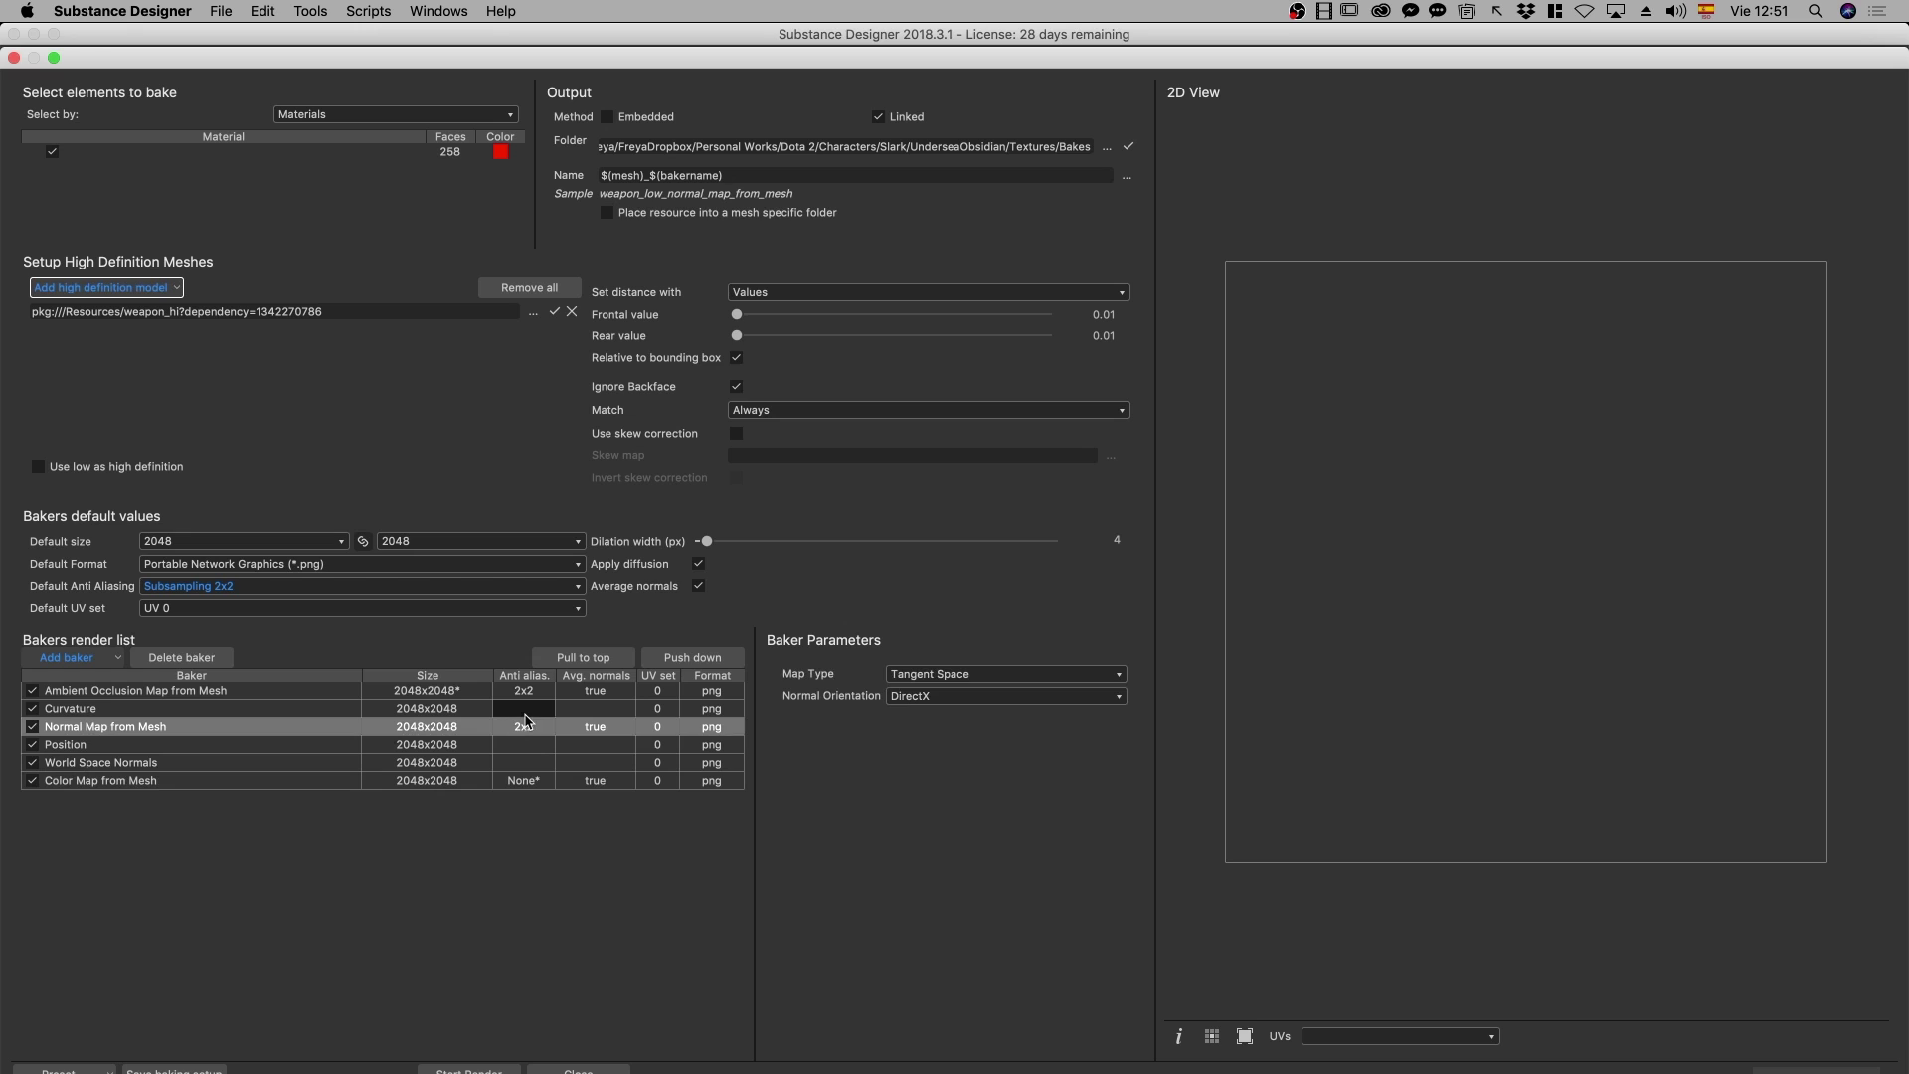
{"action": "left_click", "coordinate": [528, 692]}
{"action": "left_click", "coordinate": [533, 695]}
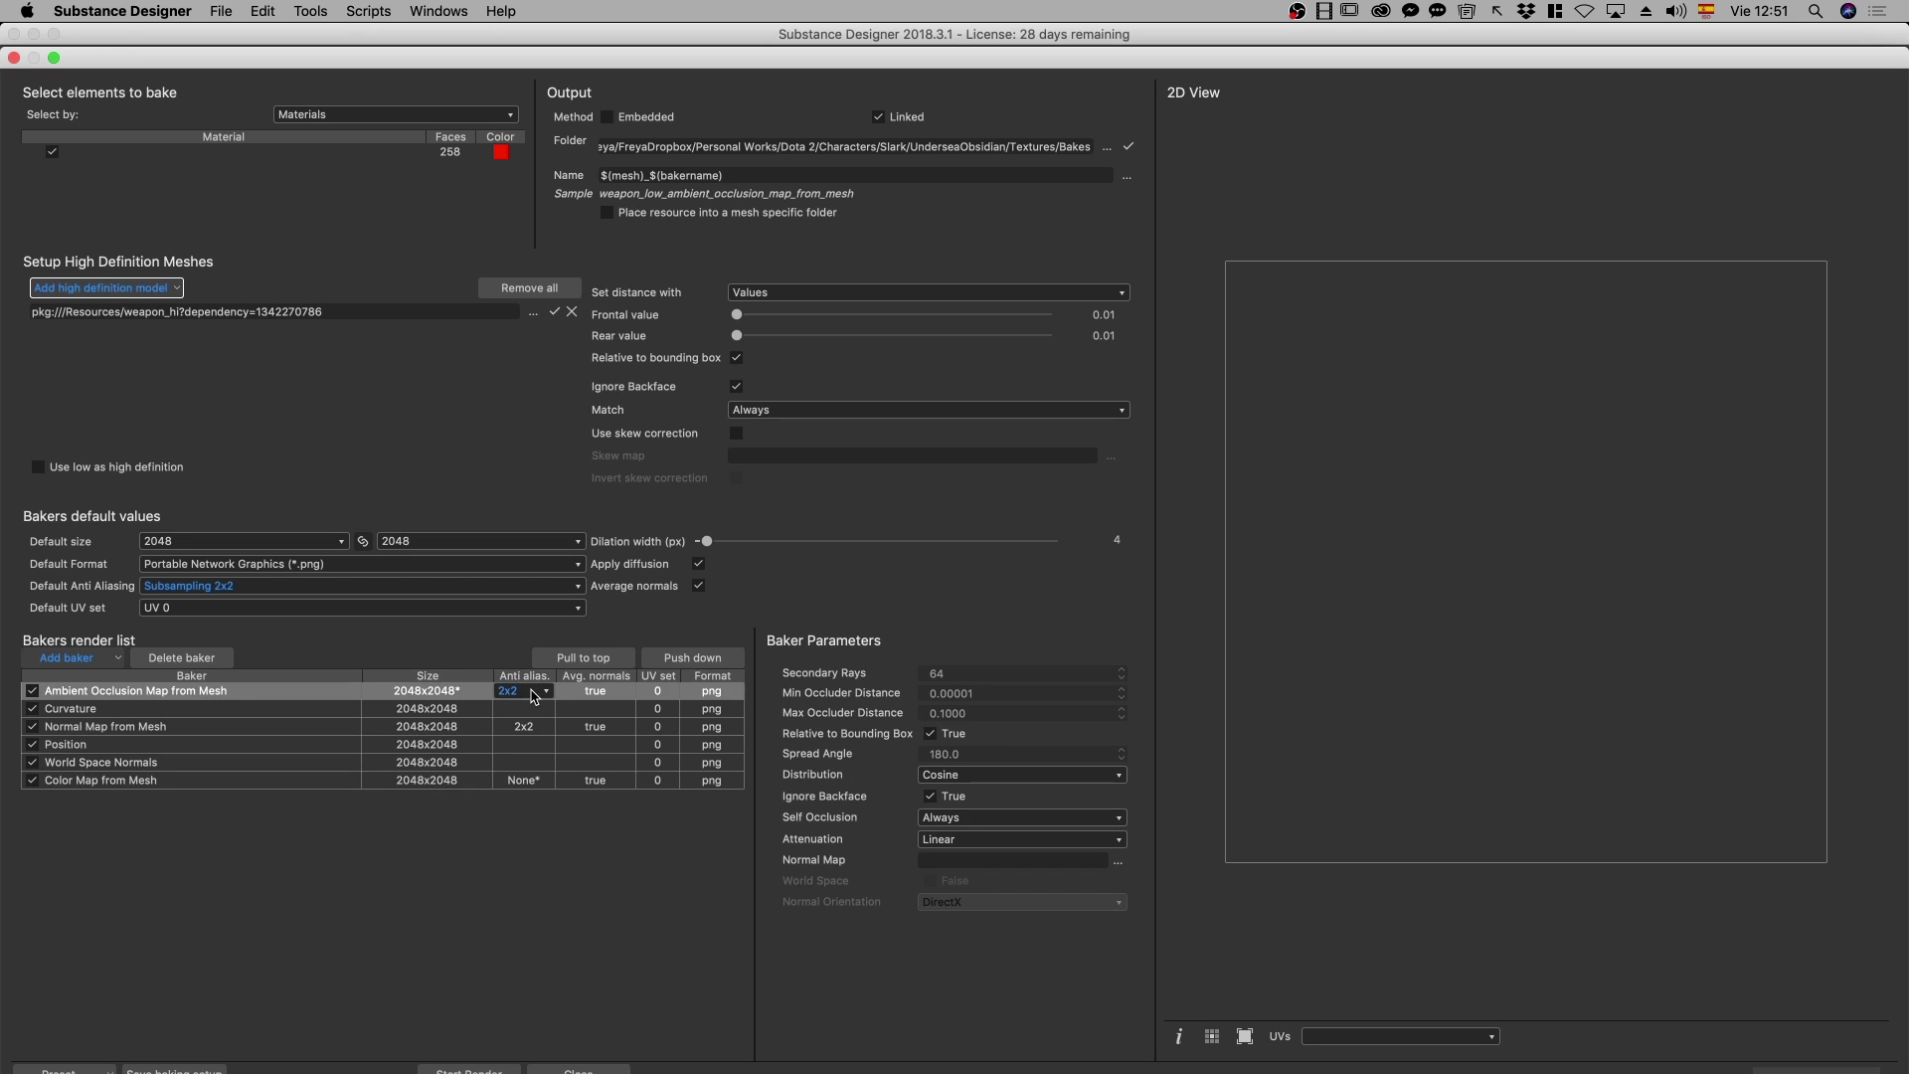
{"action": "left_click", "coordinate": [533, 693]}
{"action": "left_click", "coordinate": [531, 833]}
{"action": "left_click", "coordinate": [597, 695]}
{"action": "left_click", "coordinate": [712, 709]}
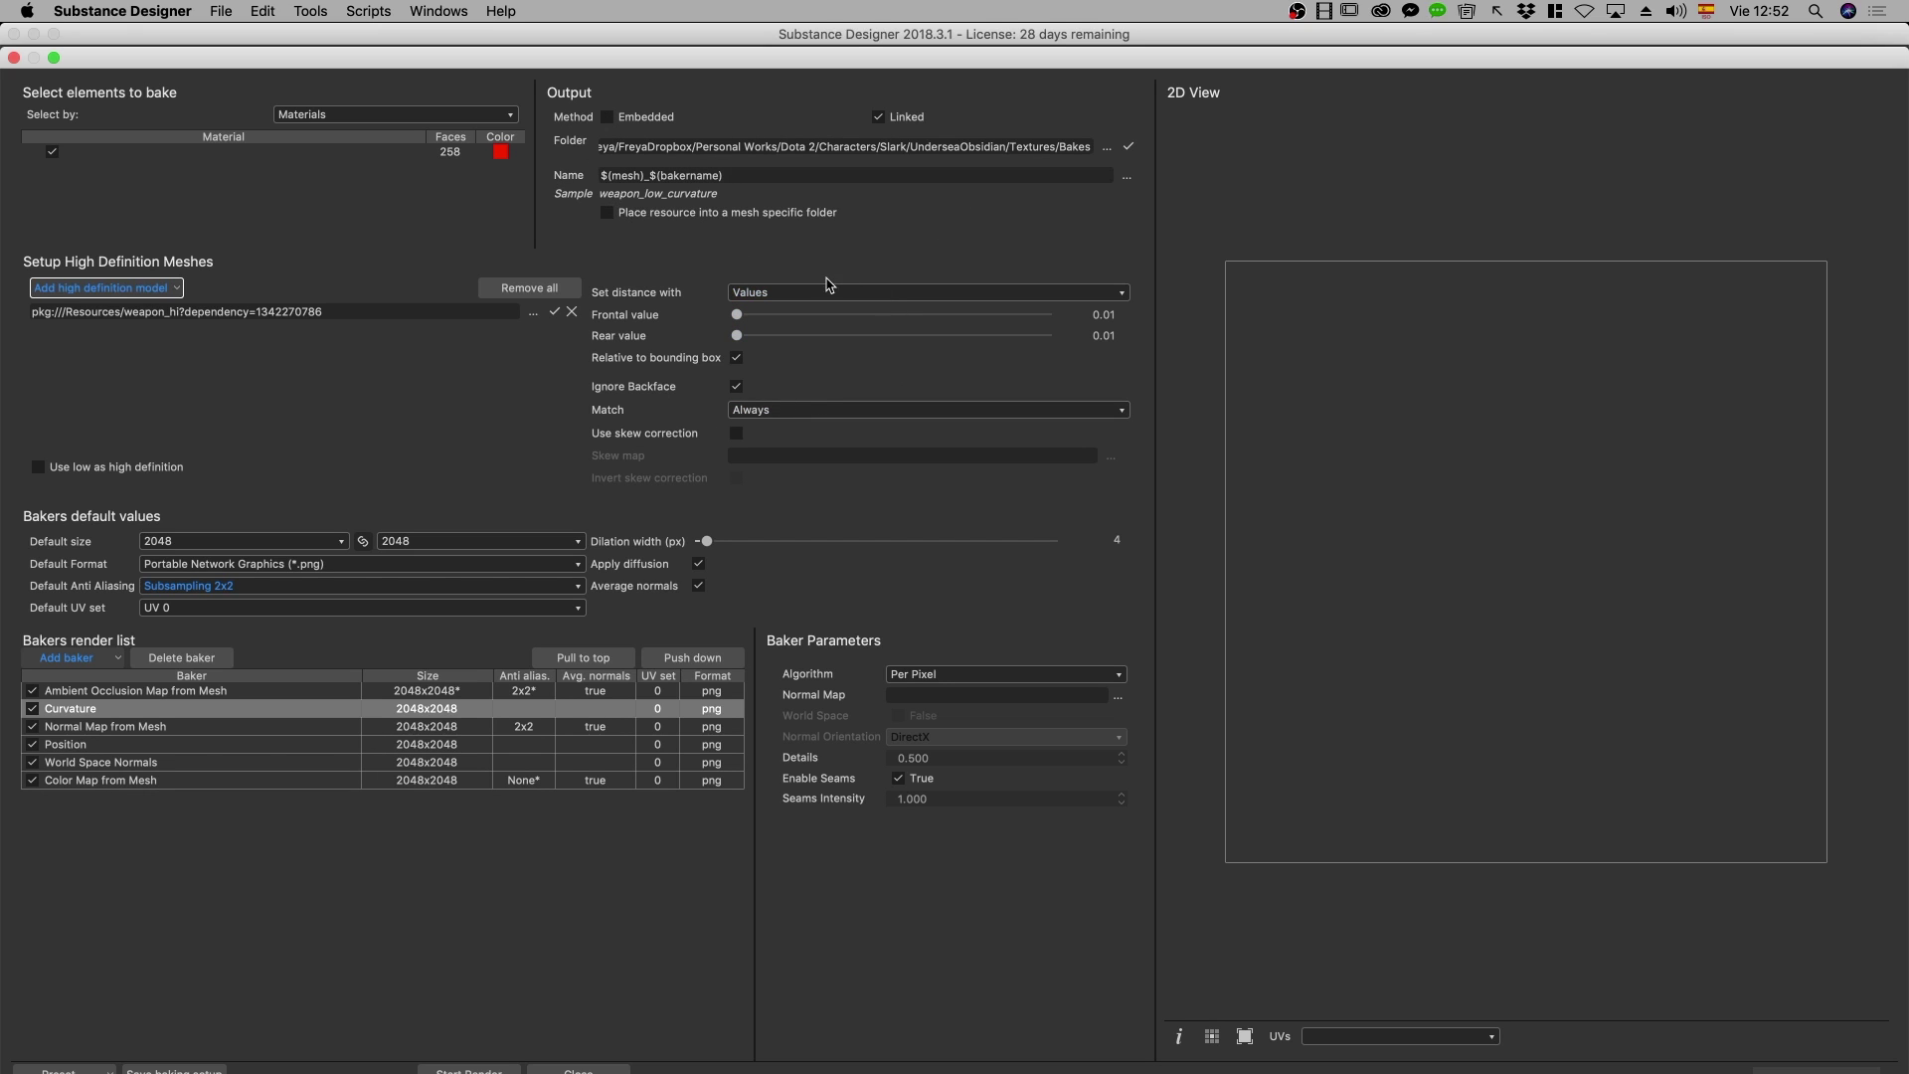
Keep bake distance set with Values, with frontal and rear distances at 0.03
{"action": "left_click", "coordinate": [764, 294]}
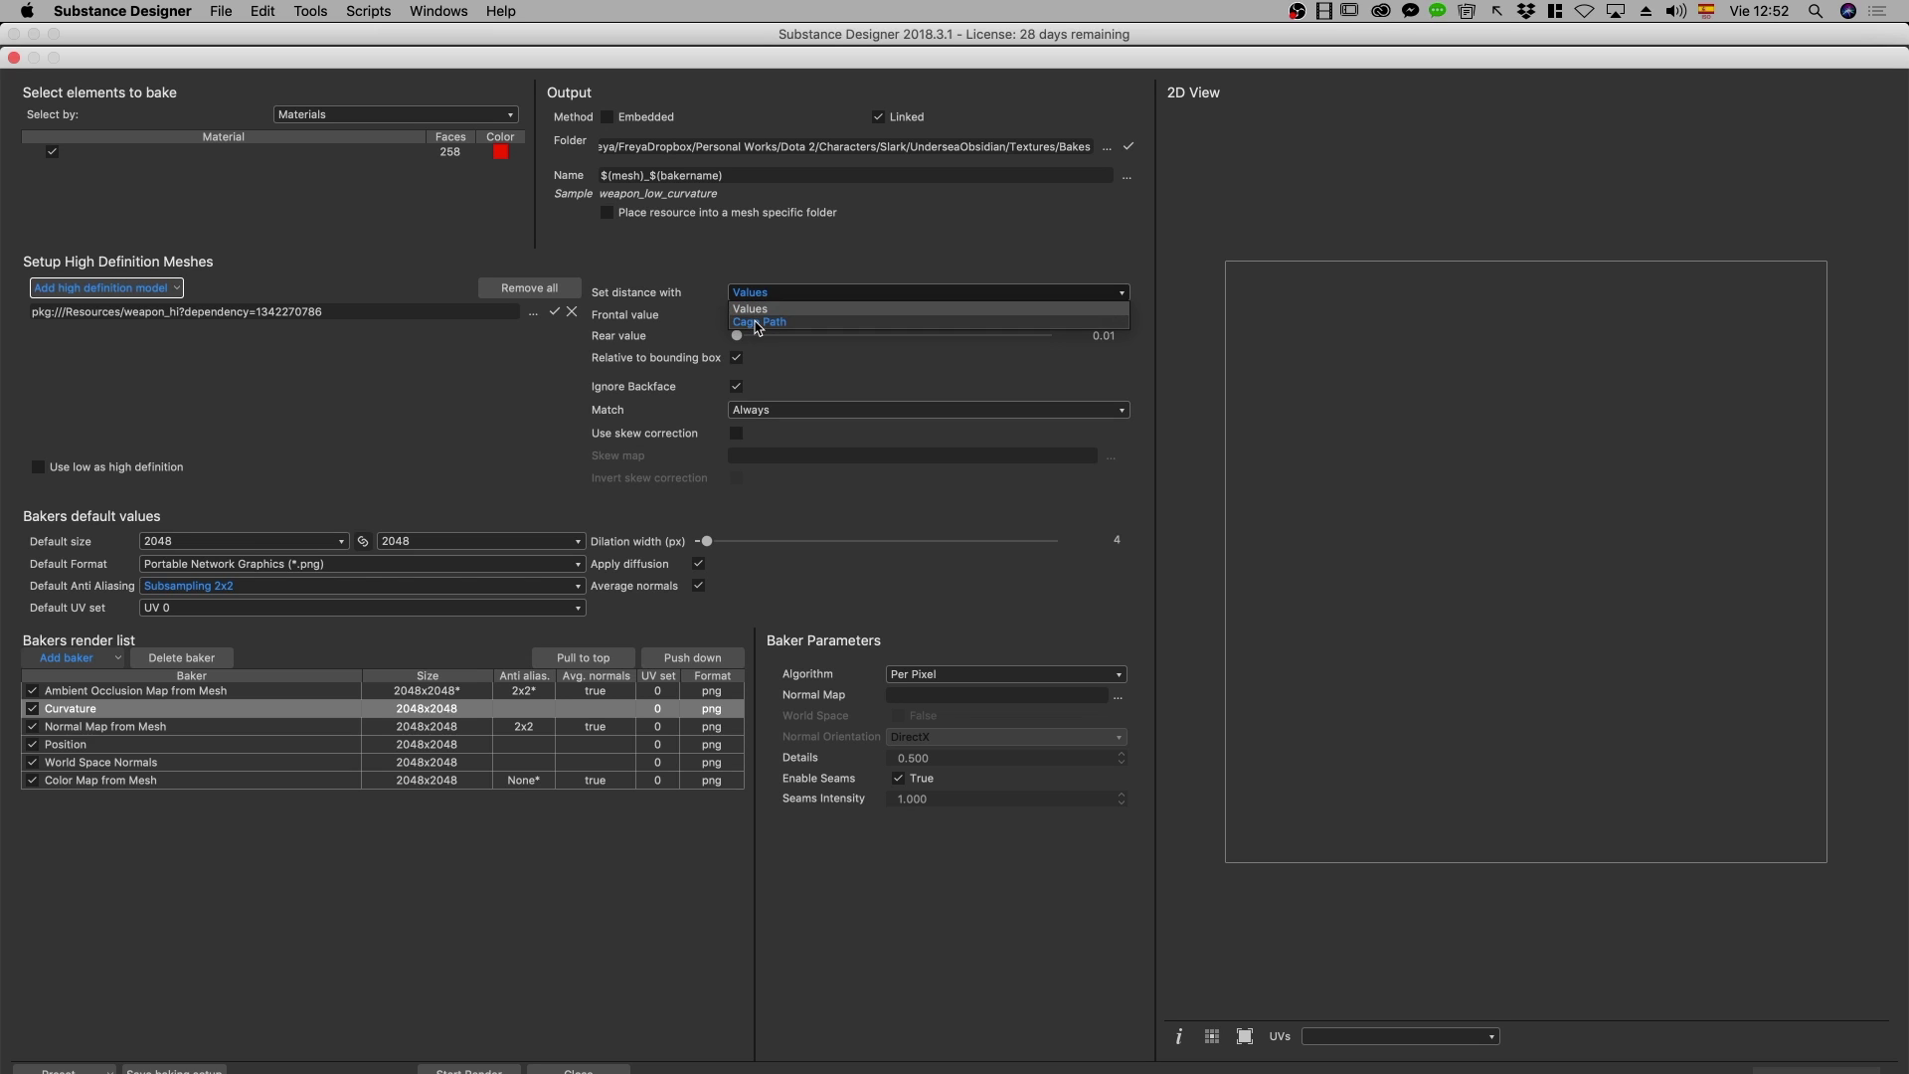
{"action": "left_click", "coordinate": [757, 321]}
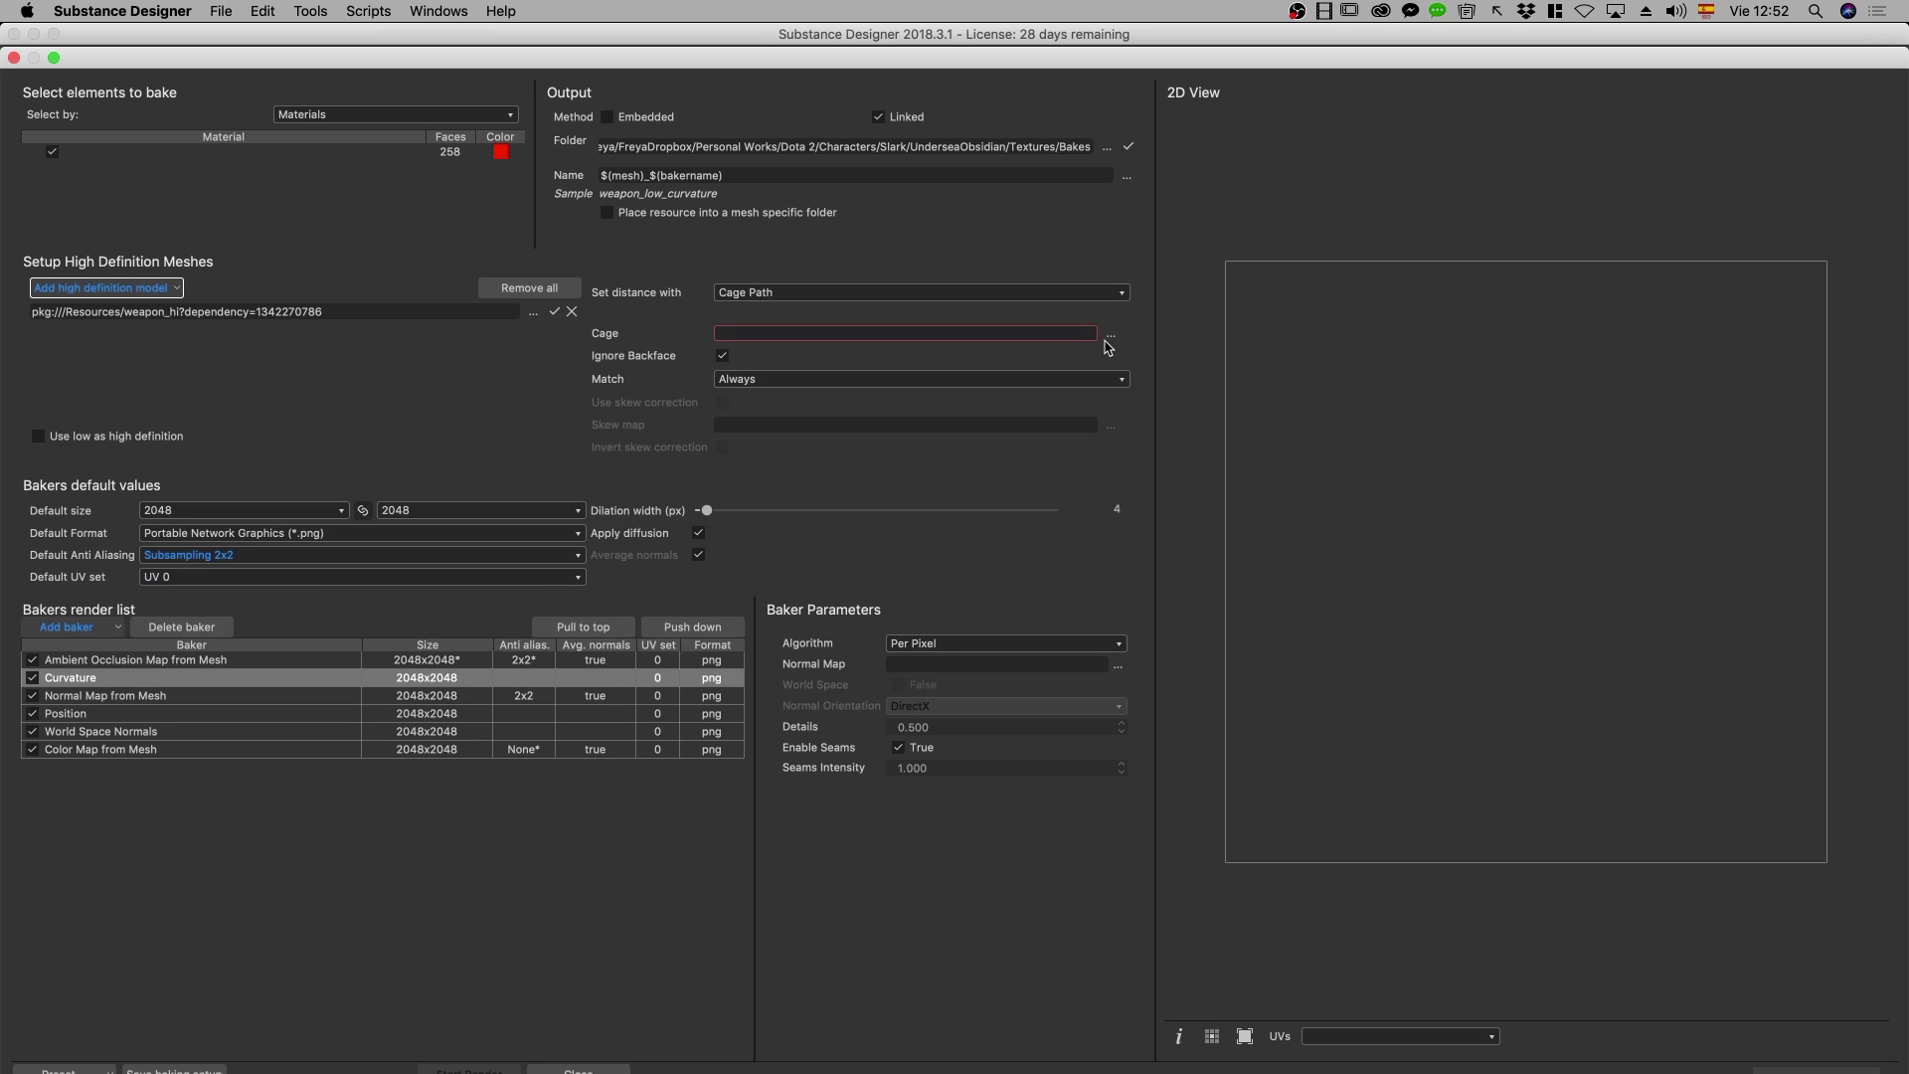
{"action": "left_click", "coordinate": [792, 290]}
{"action": "left_click", "coordinate": [782, 308]}
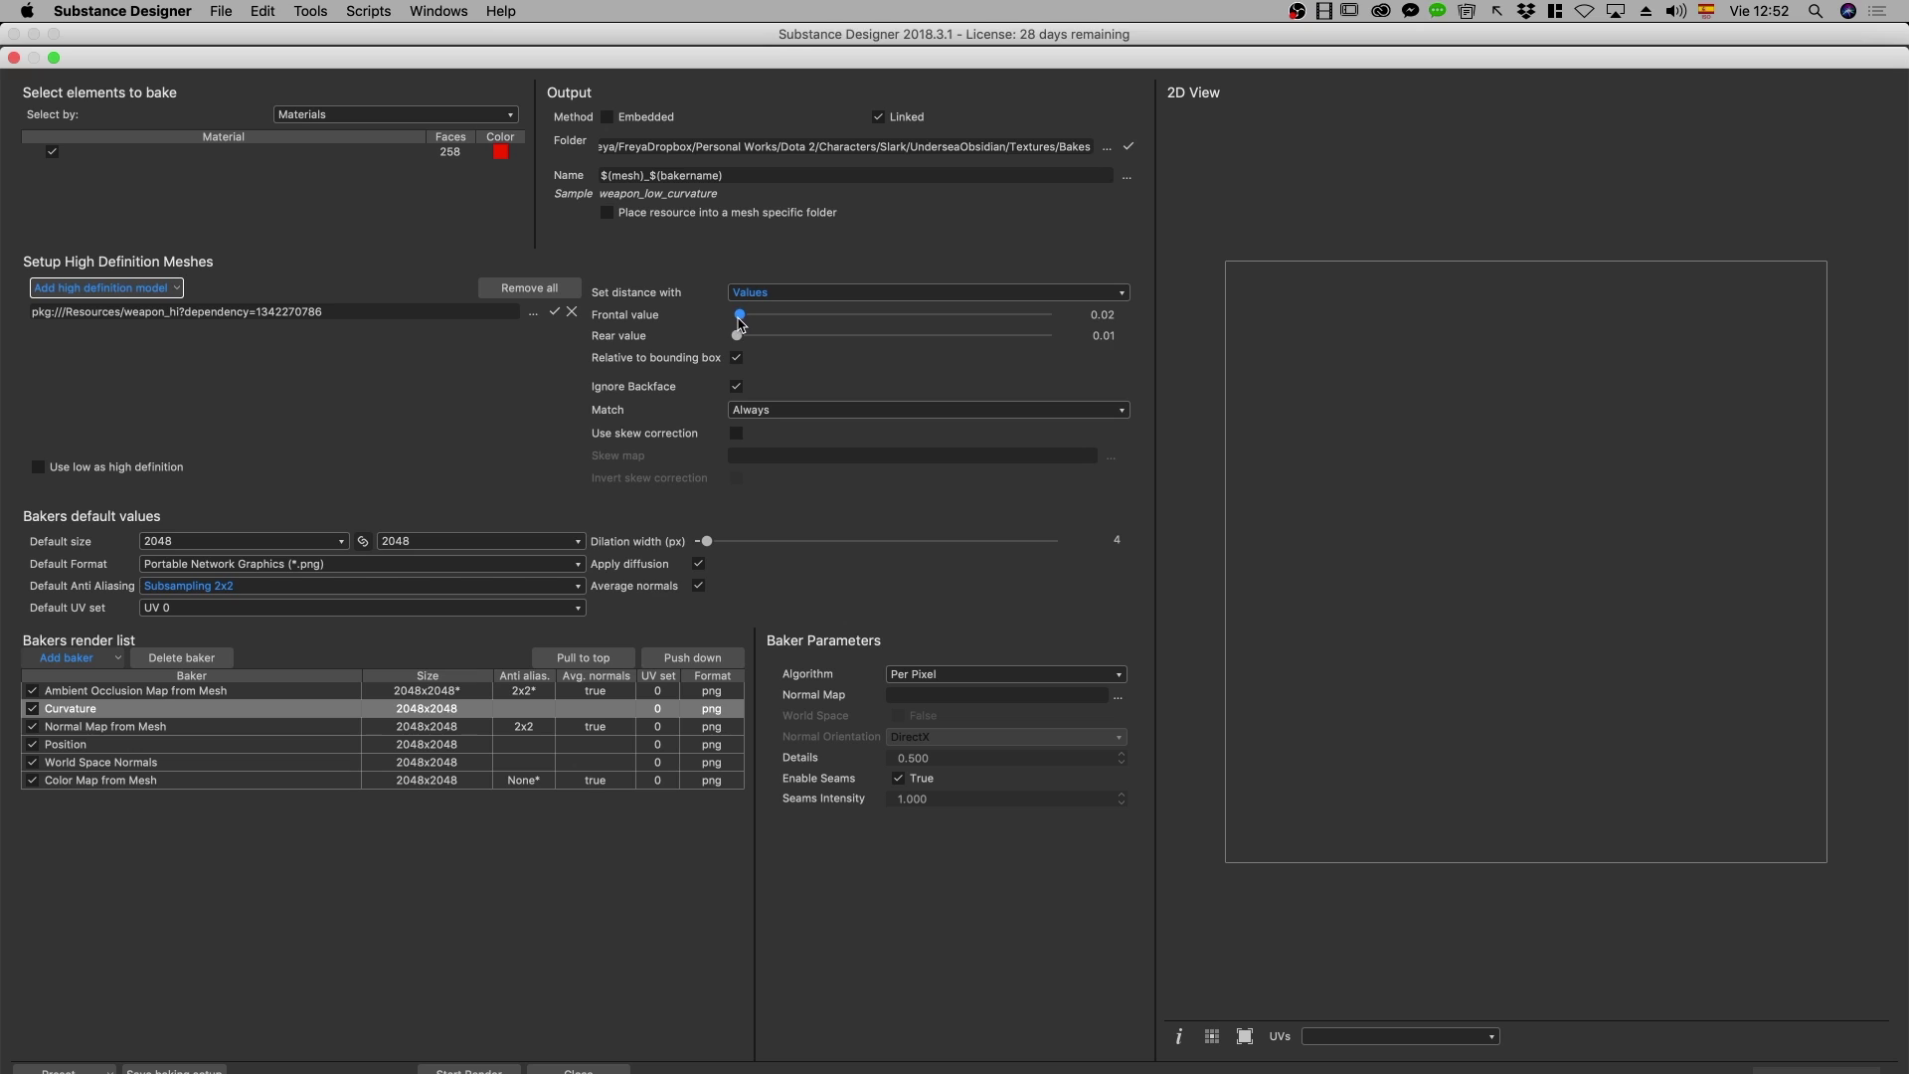
{"action": "left_click_drag", "start_coordinate": [738, 314], "coordinate": [742, 346]}
{"action": "mouse_move", "coordinate": [760, 409]}
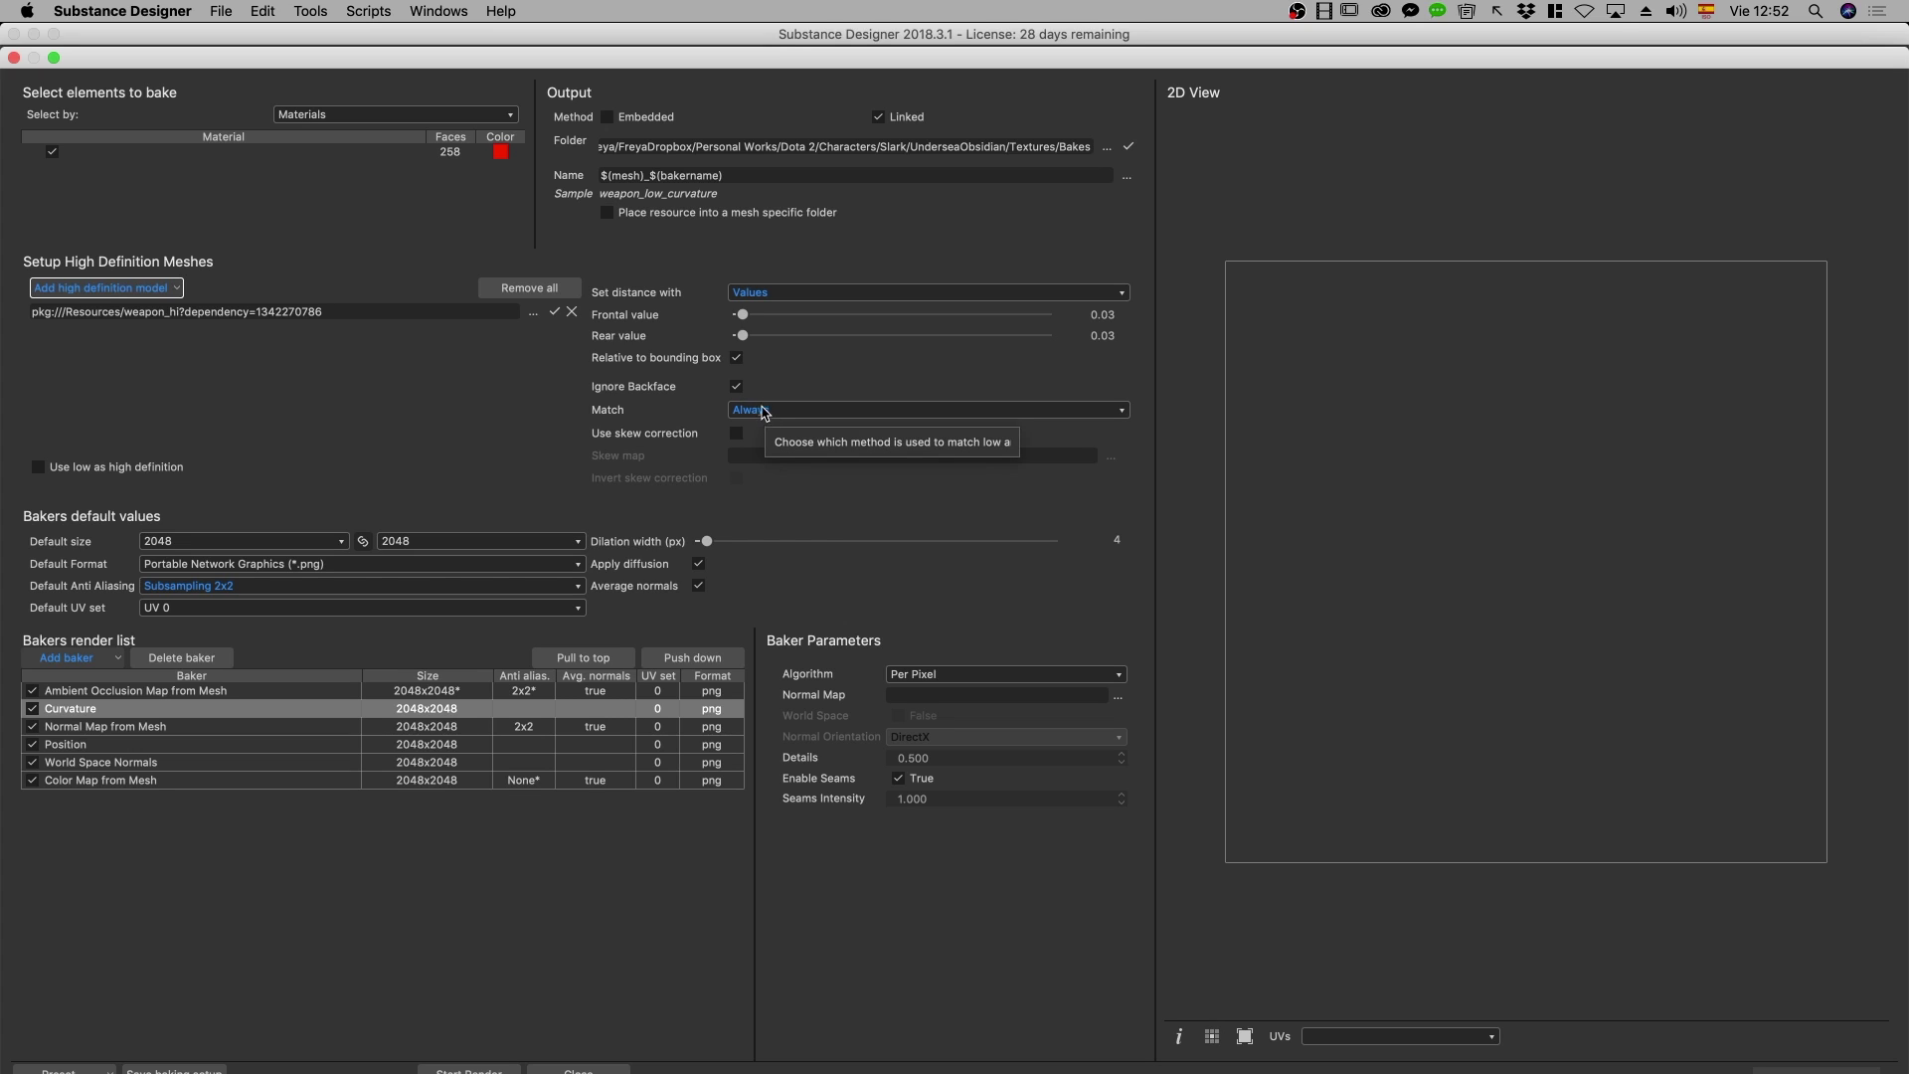
{"action": "left_click", "coordinate": [814, 413]}
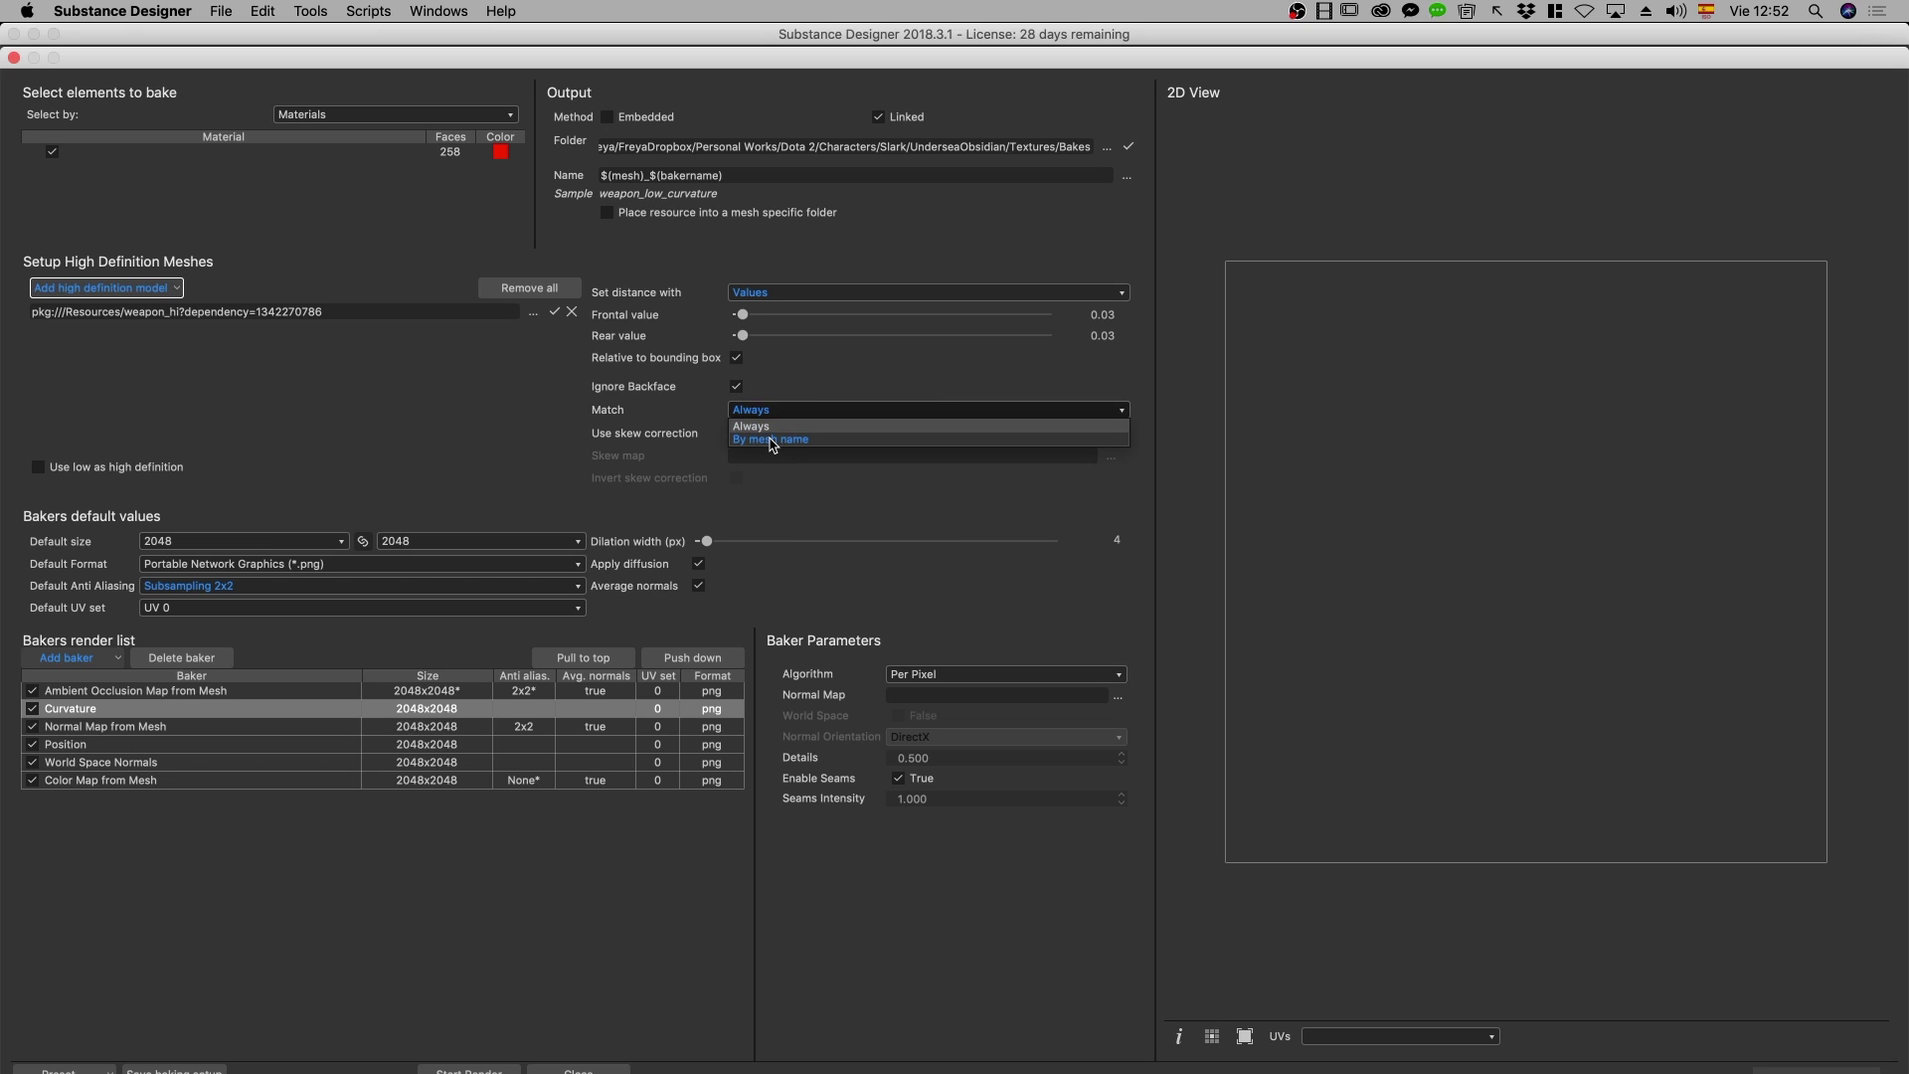
{"action": "left_click", "coordinate": [774, 441]}
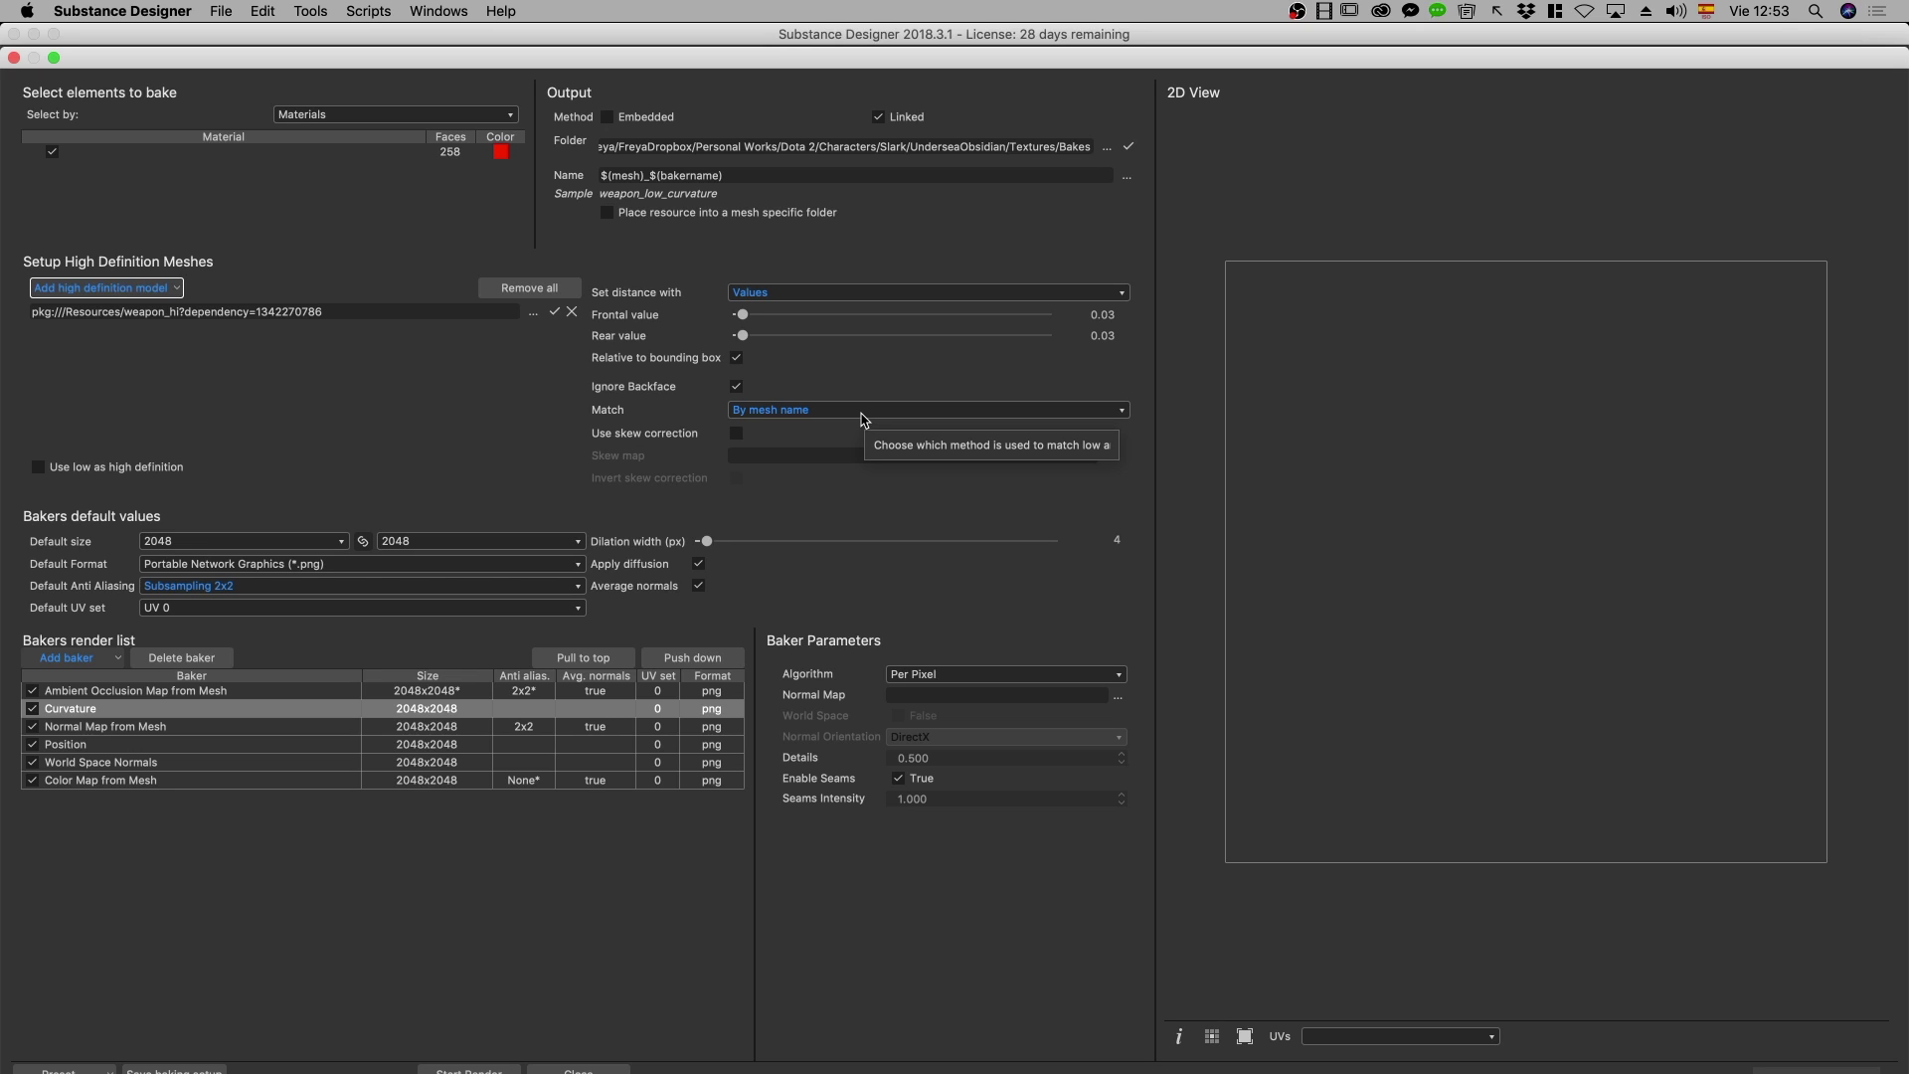
{"action": "left_click", "coordinate": [862, 418]}
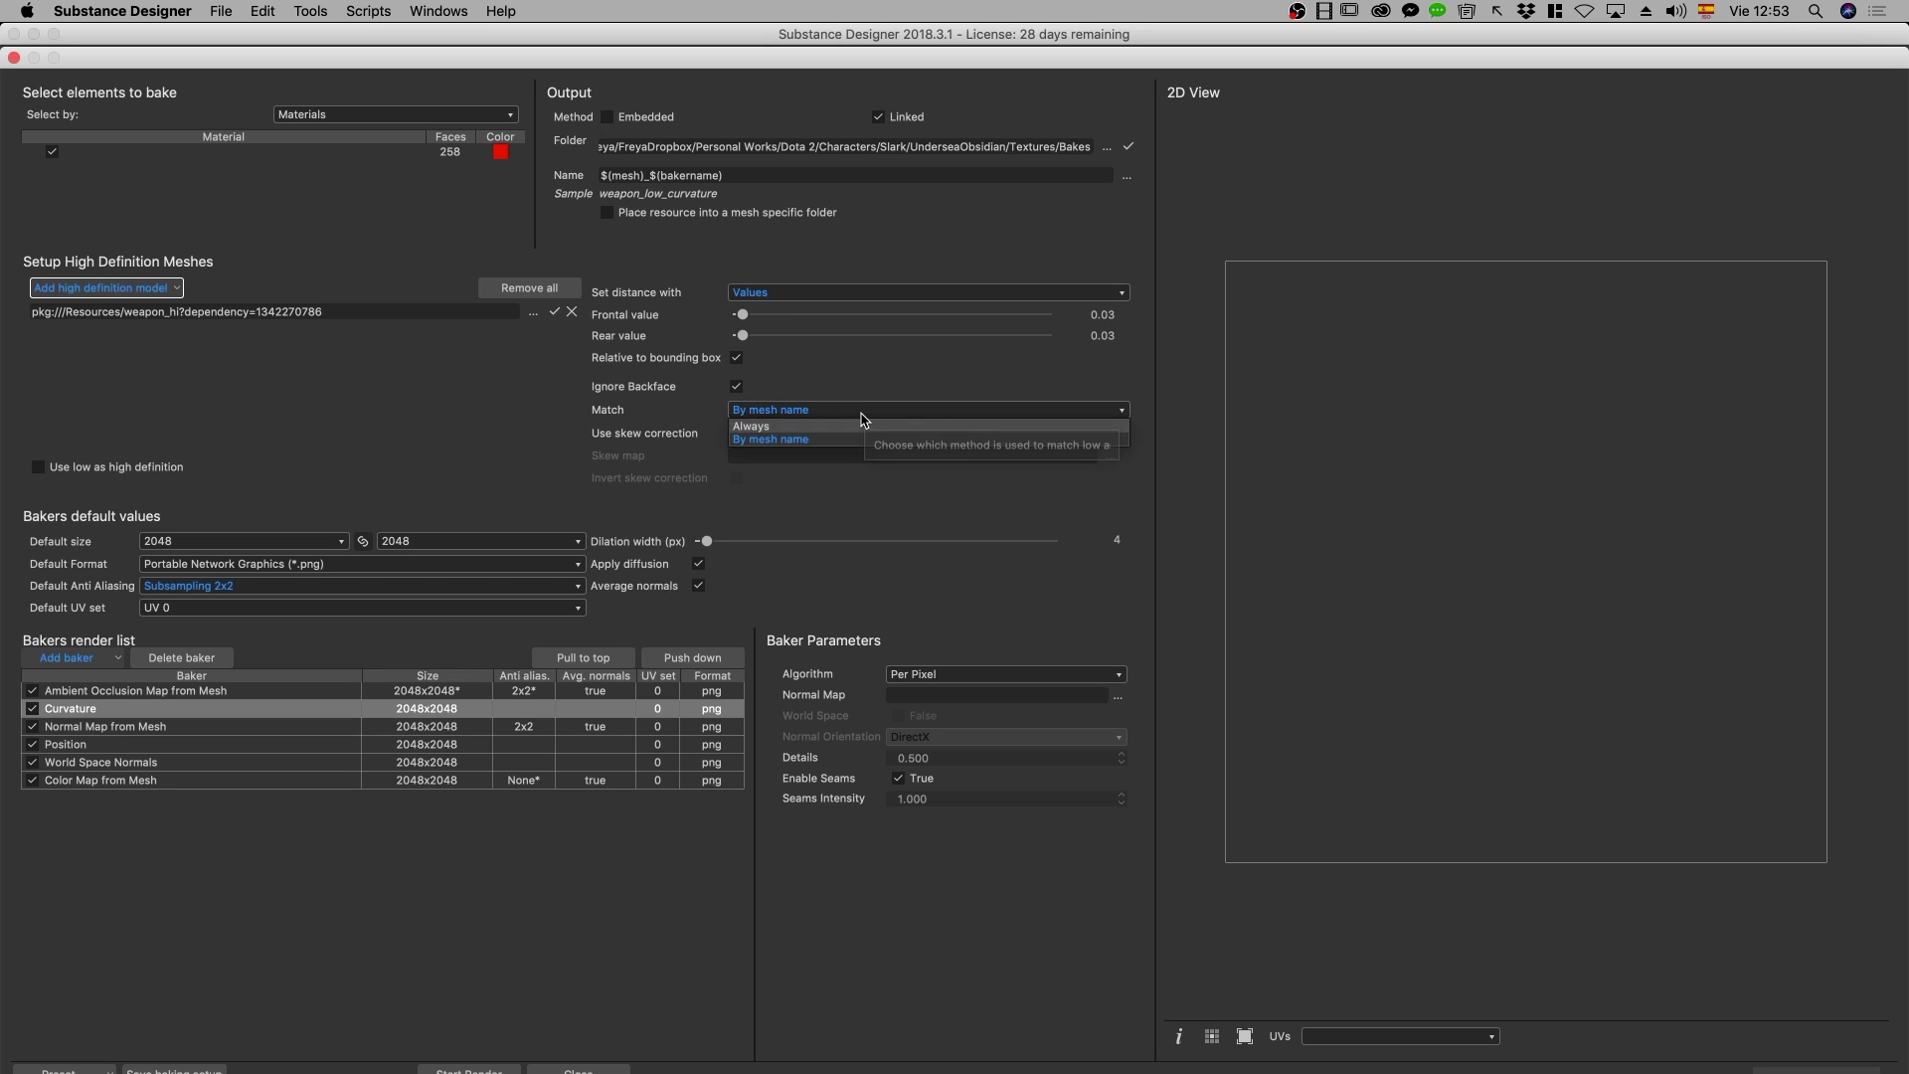
{"action": "left_click", "coordinate": [902, 441]}
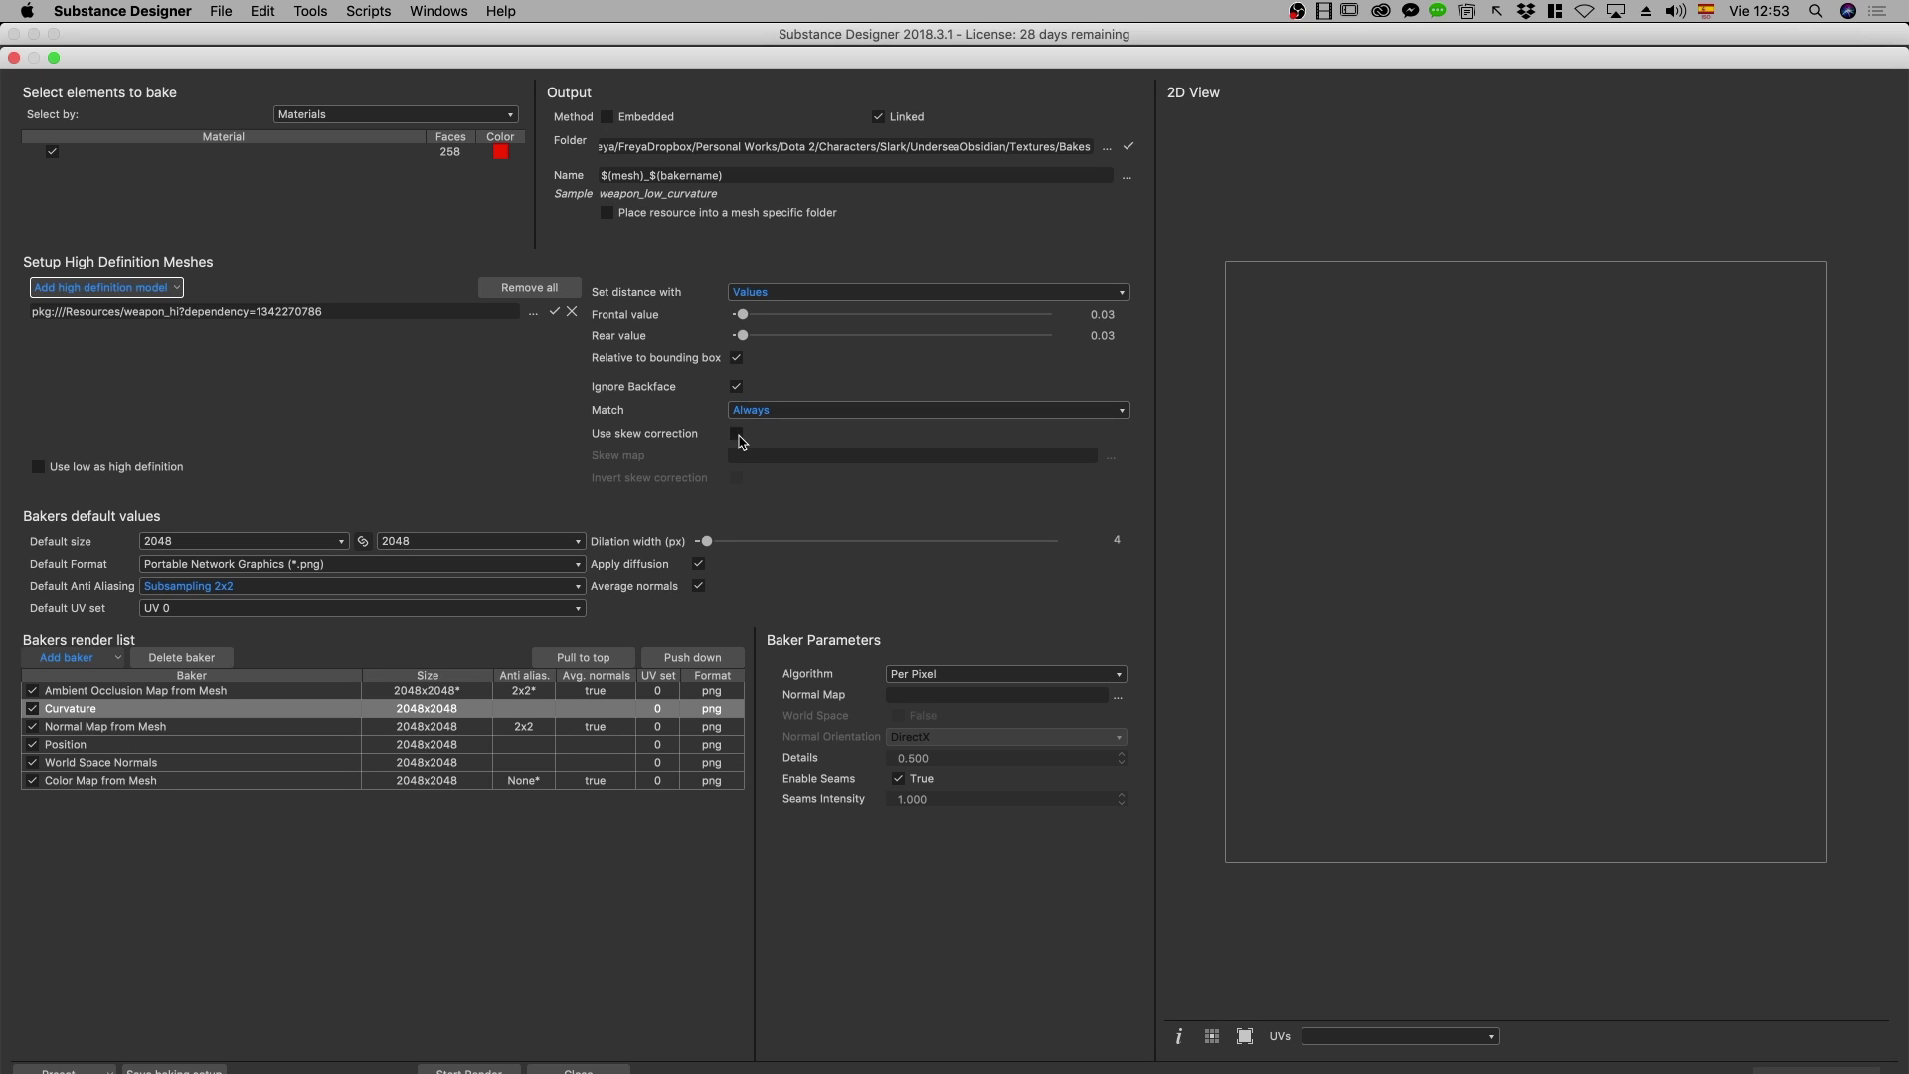
{"action": "left_click", "coordinate": [738, 435]}
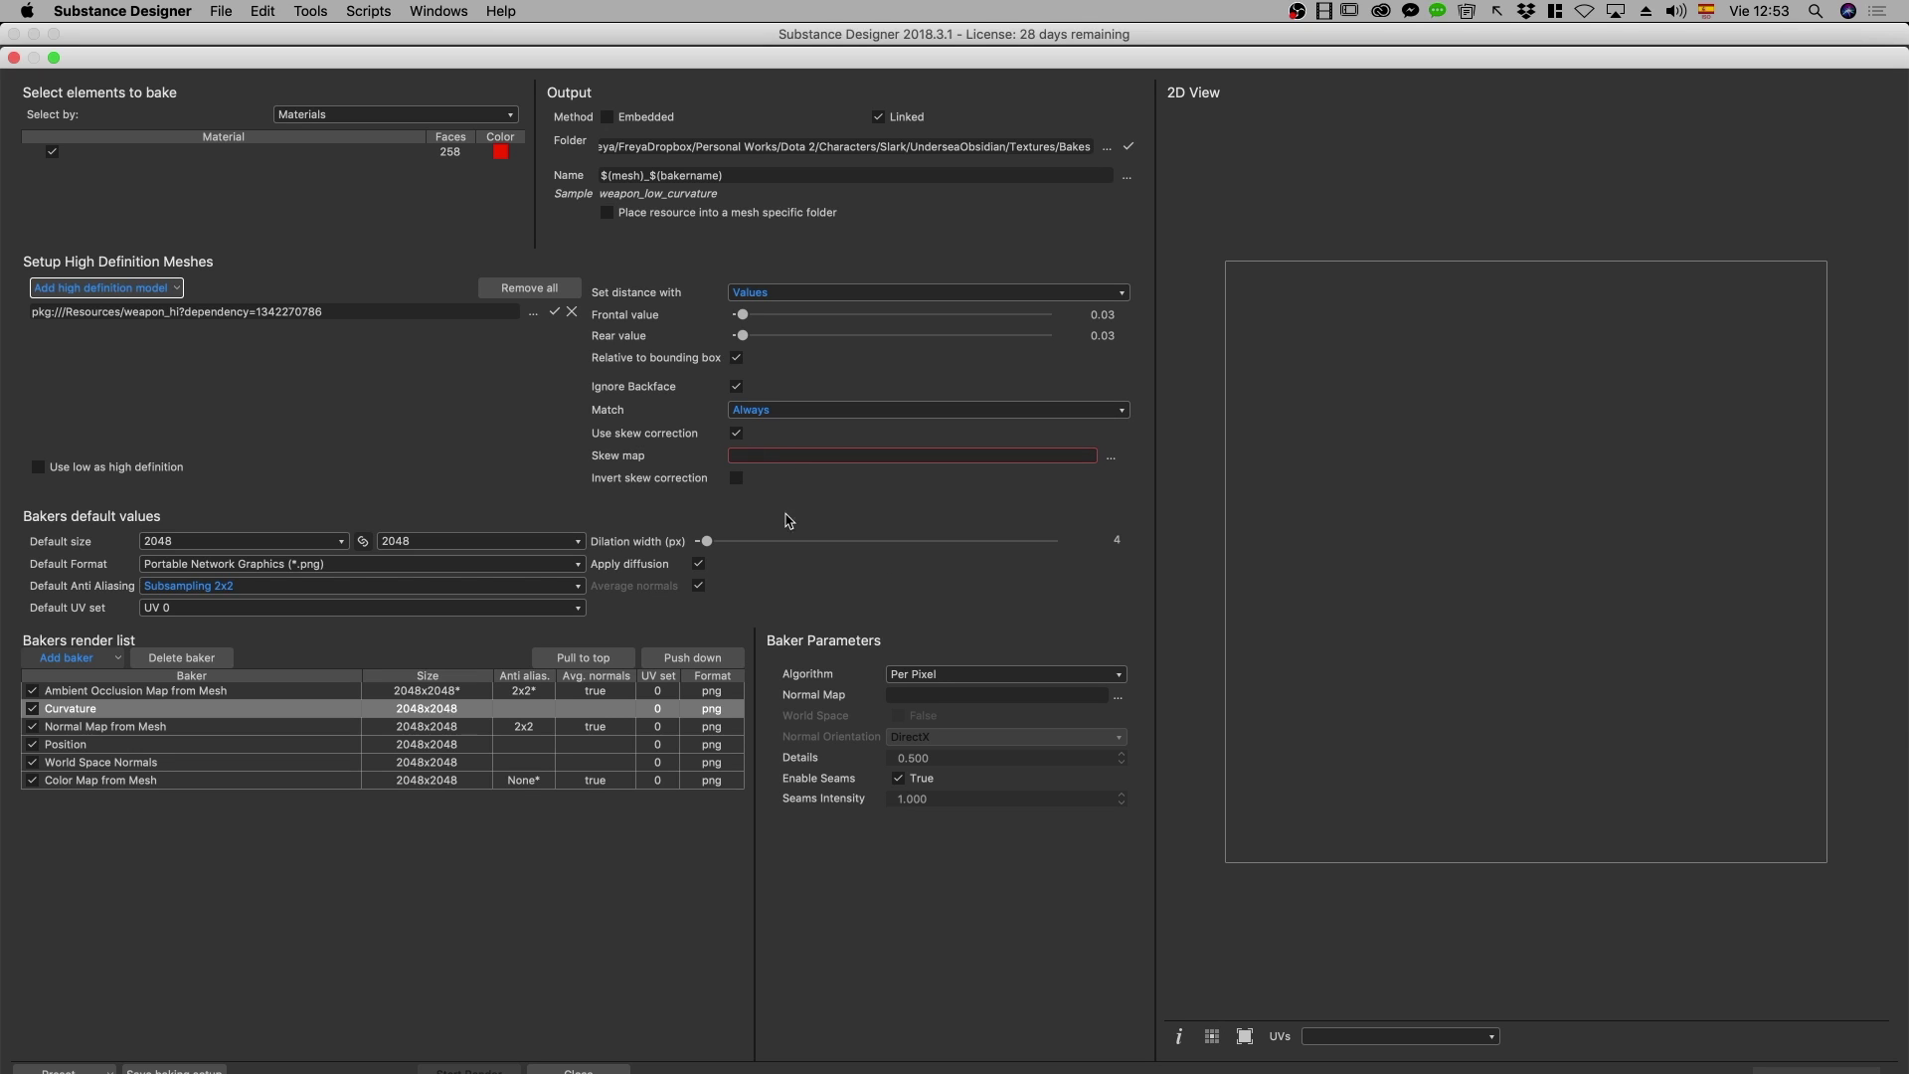
{"action": "left_click", "coordinate": [735, 434]}
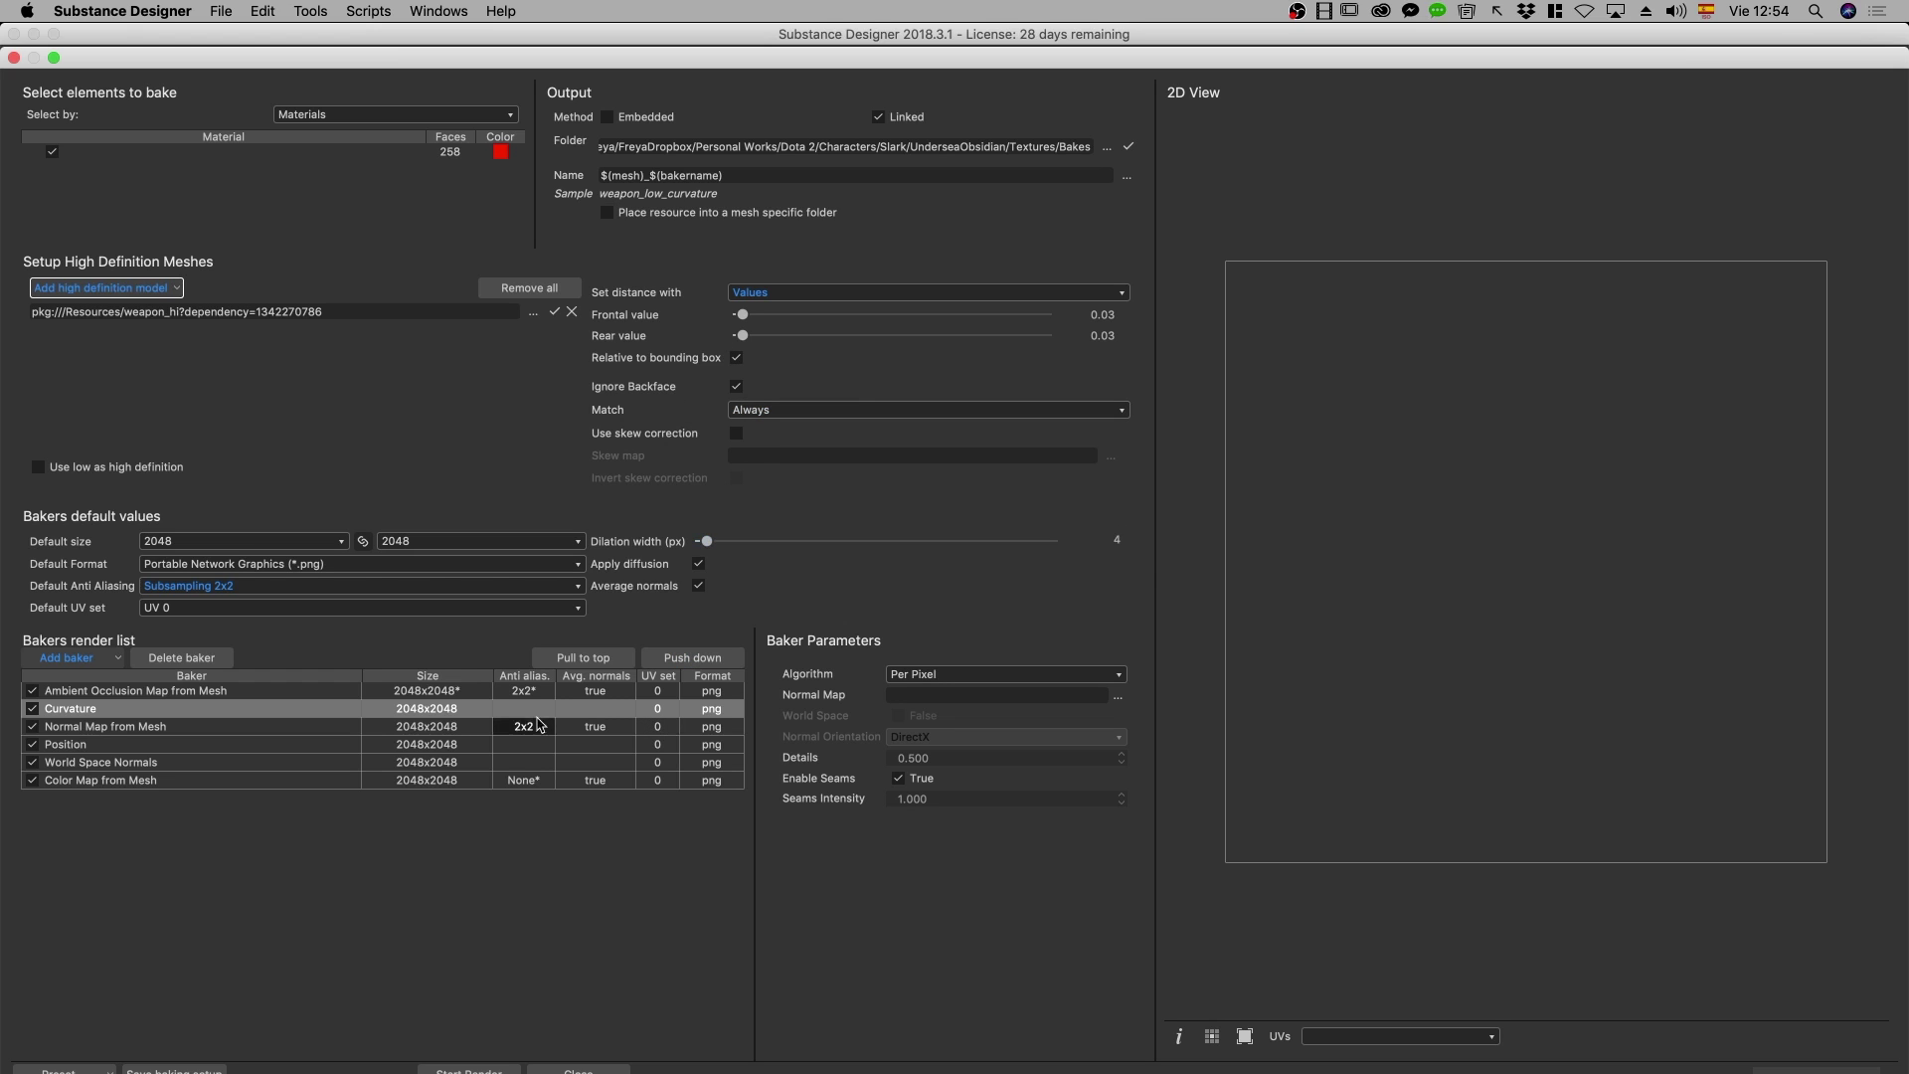
Keep AO self occlusion at Always, then view the Curvature and Normal Map baker settings
{"action": "left_click", "coordinate": [213, 694]}
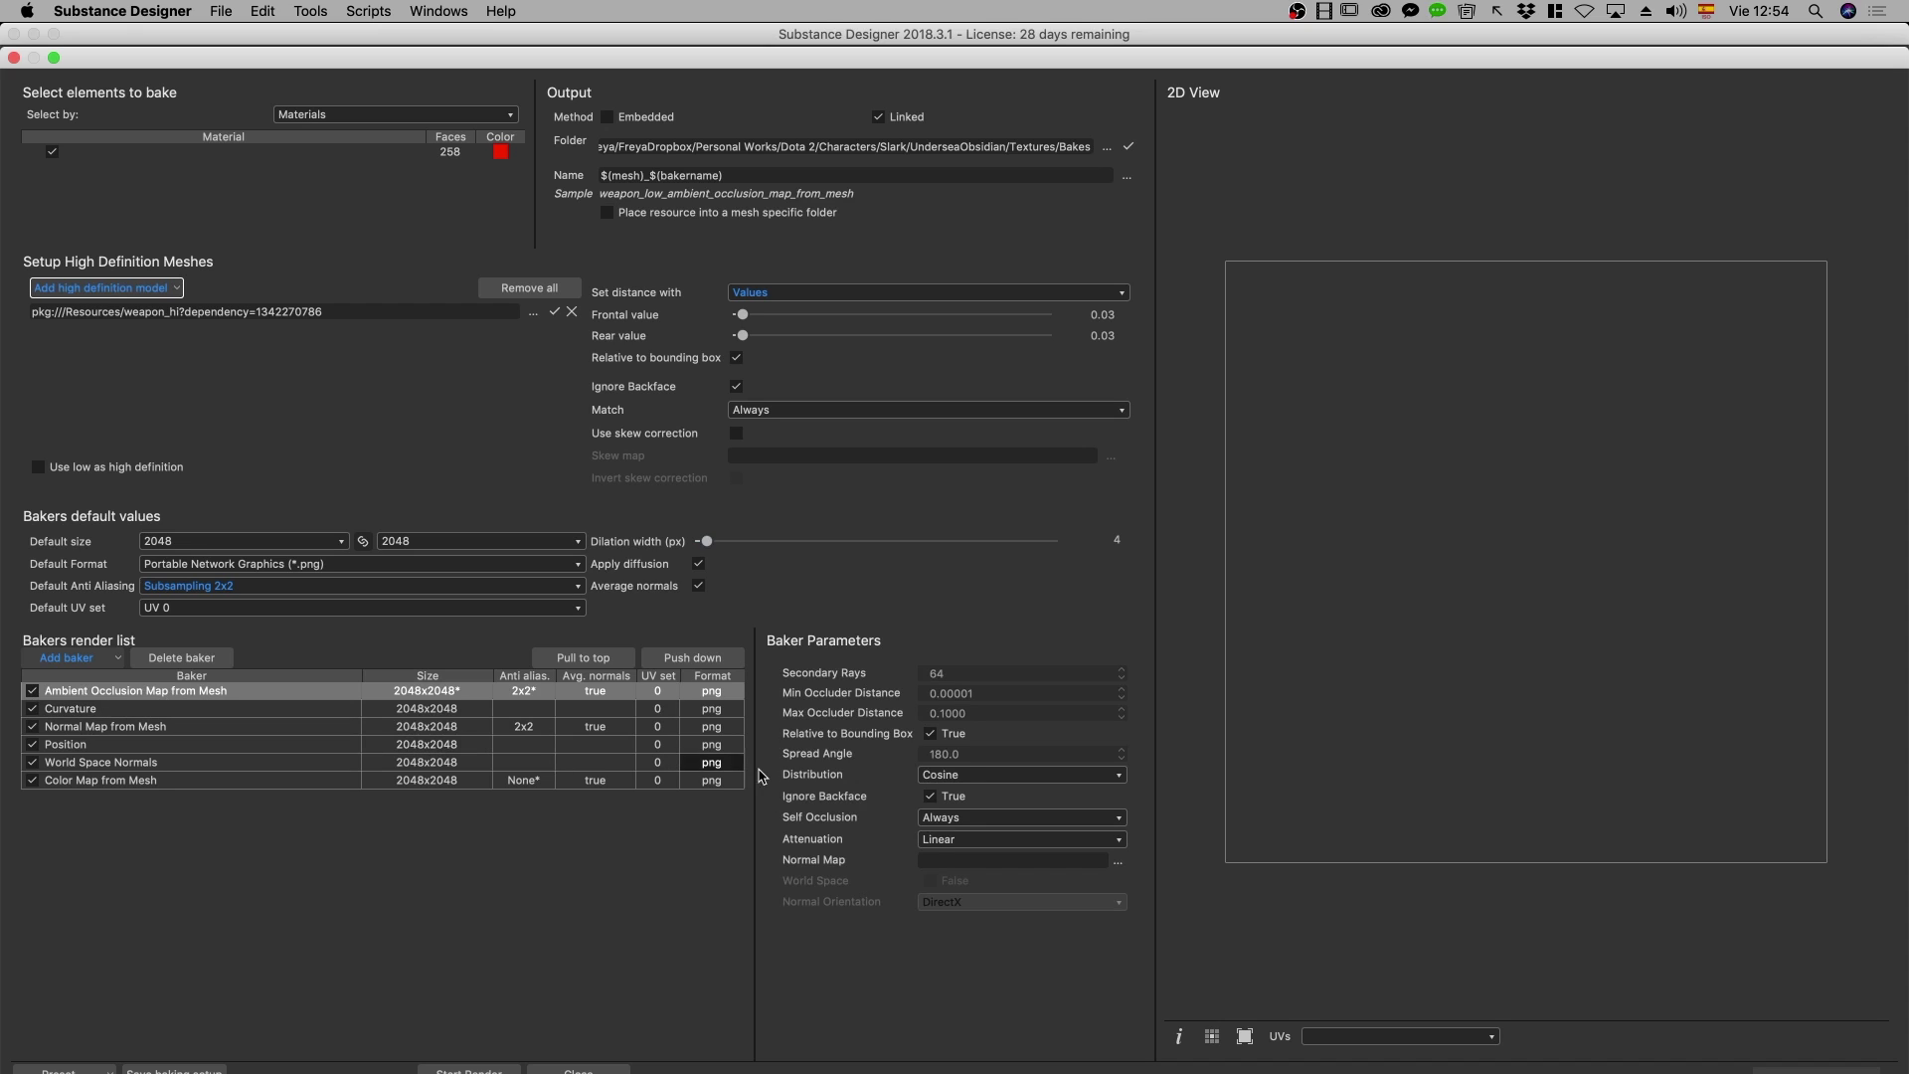
{"action": "left_click", "coordinate": [966, 818]}
{"action": "left_click", "coordinate": [966, 833]}
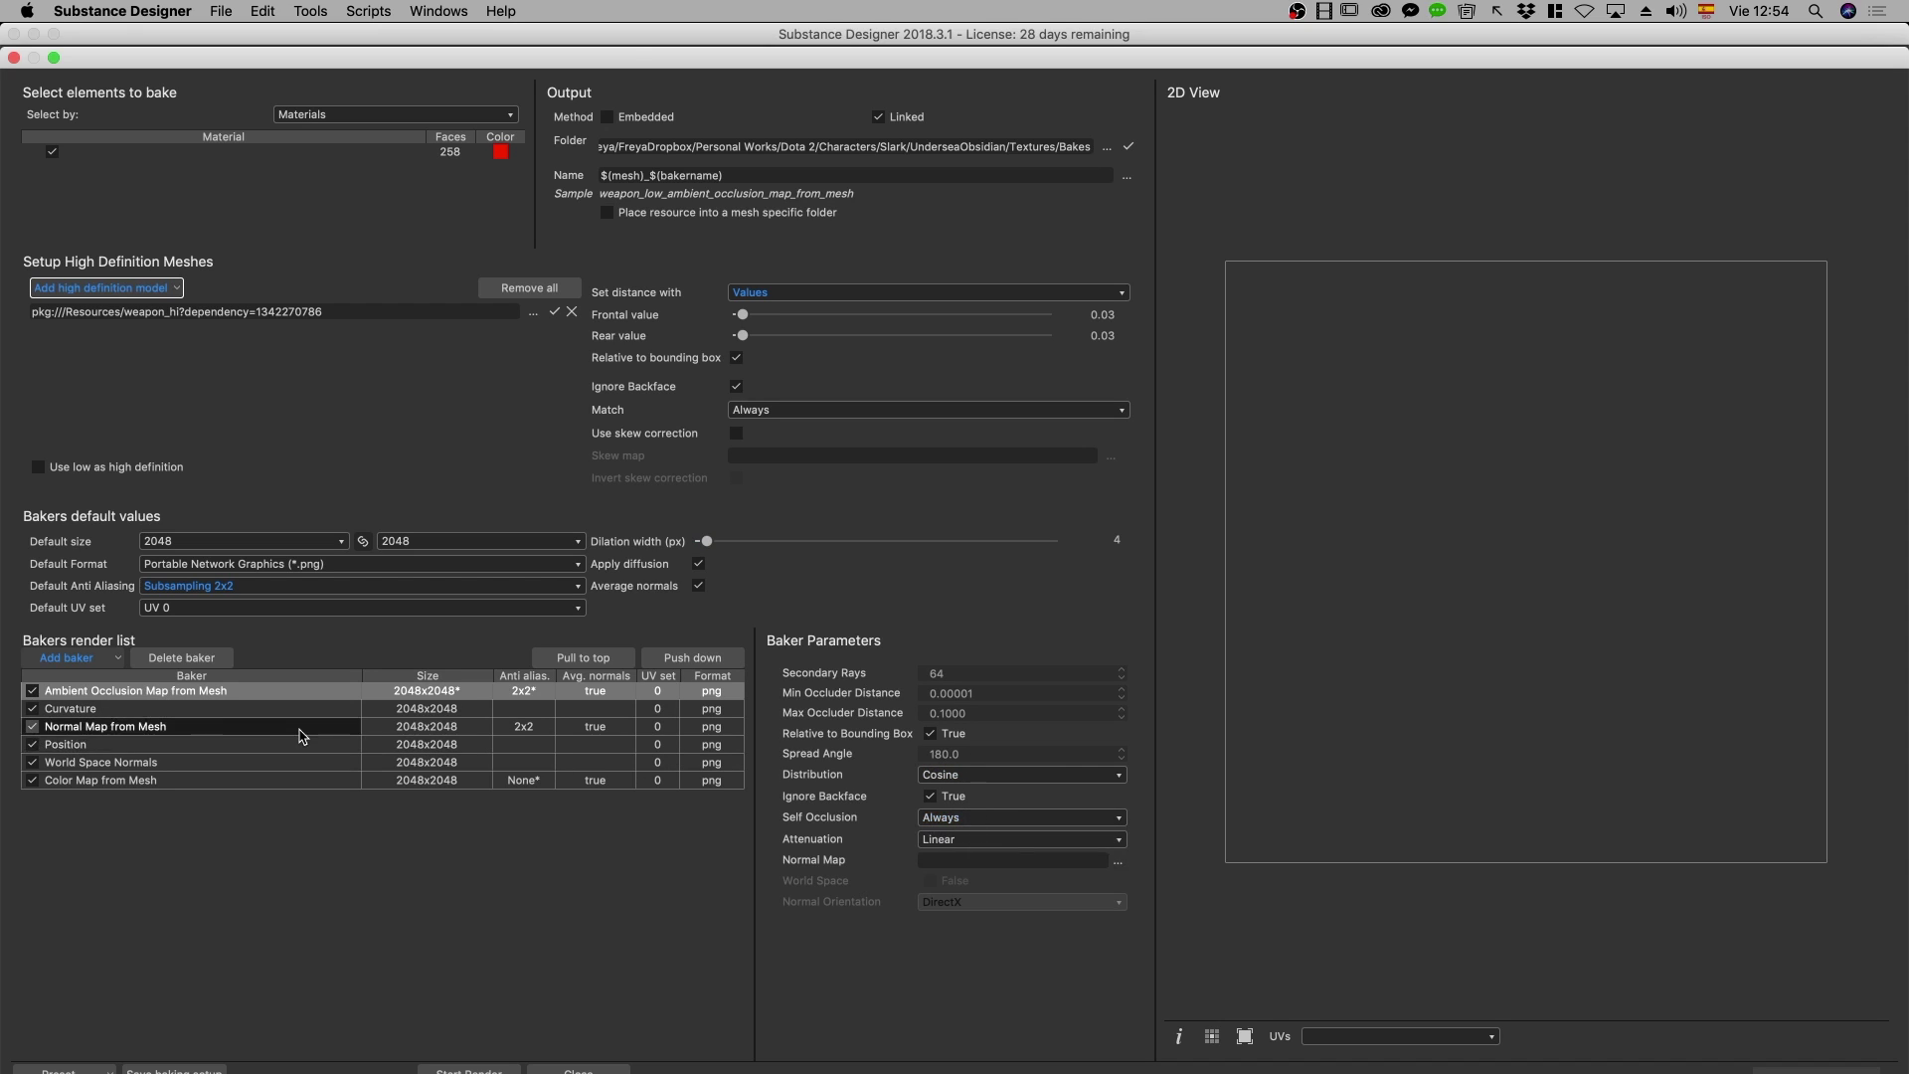
{"action": "left_click", "coordinate": [999, 817]}
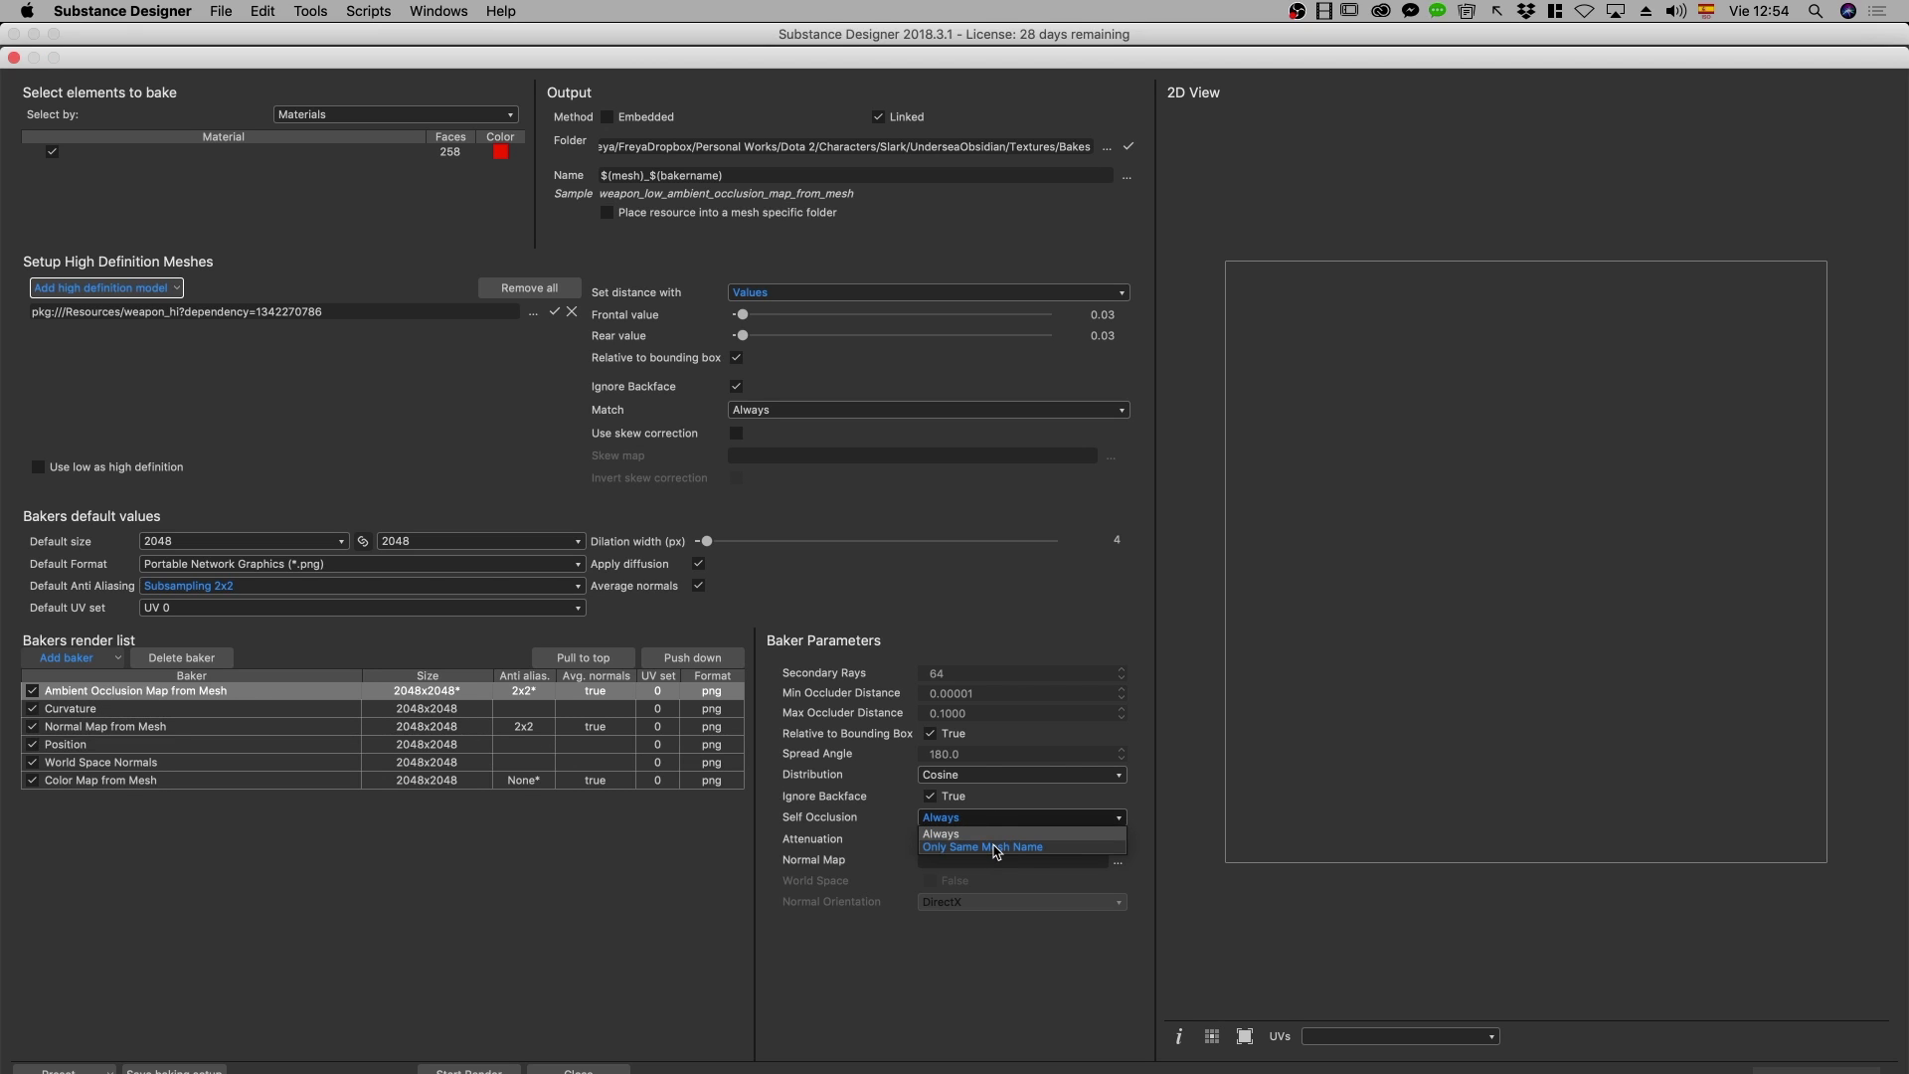
{"action": "left_click", "coordinate": [995, 847]}
{"action": "left_click", "coordinate": [994, 819]}
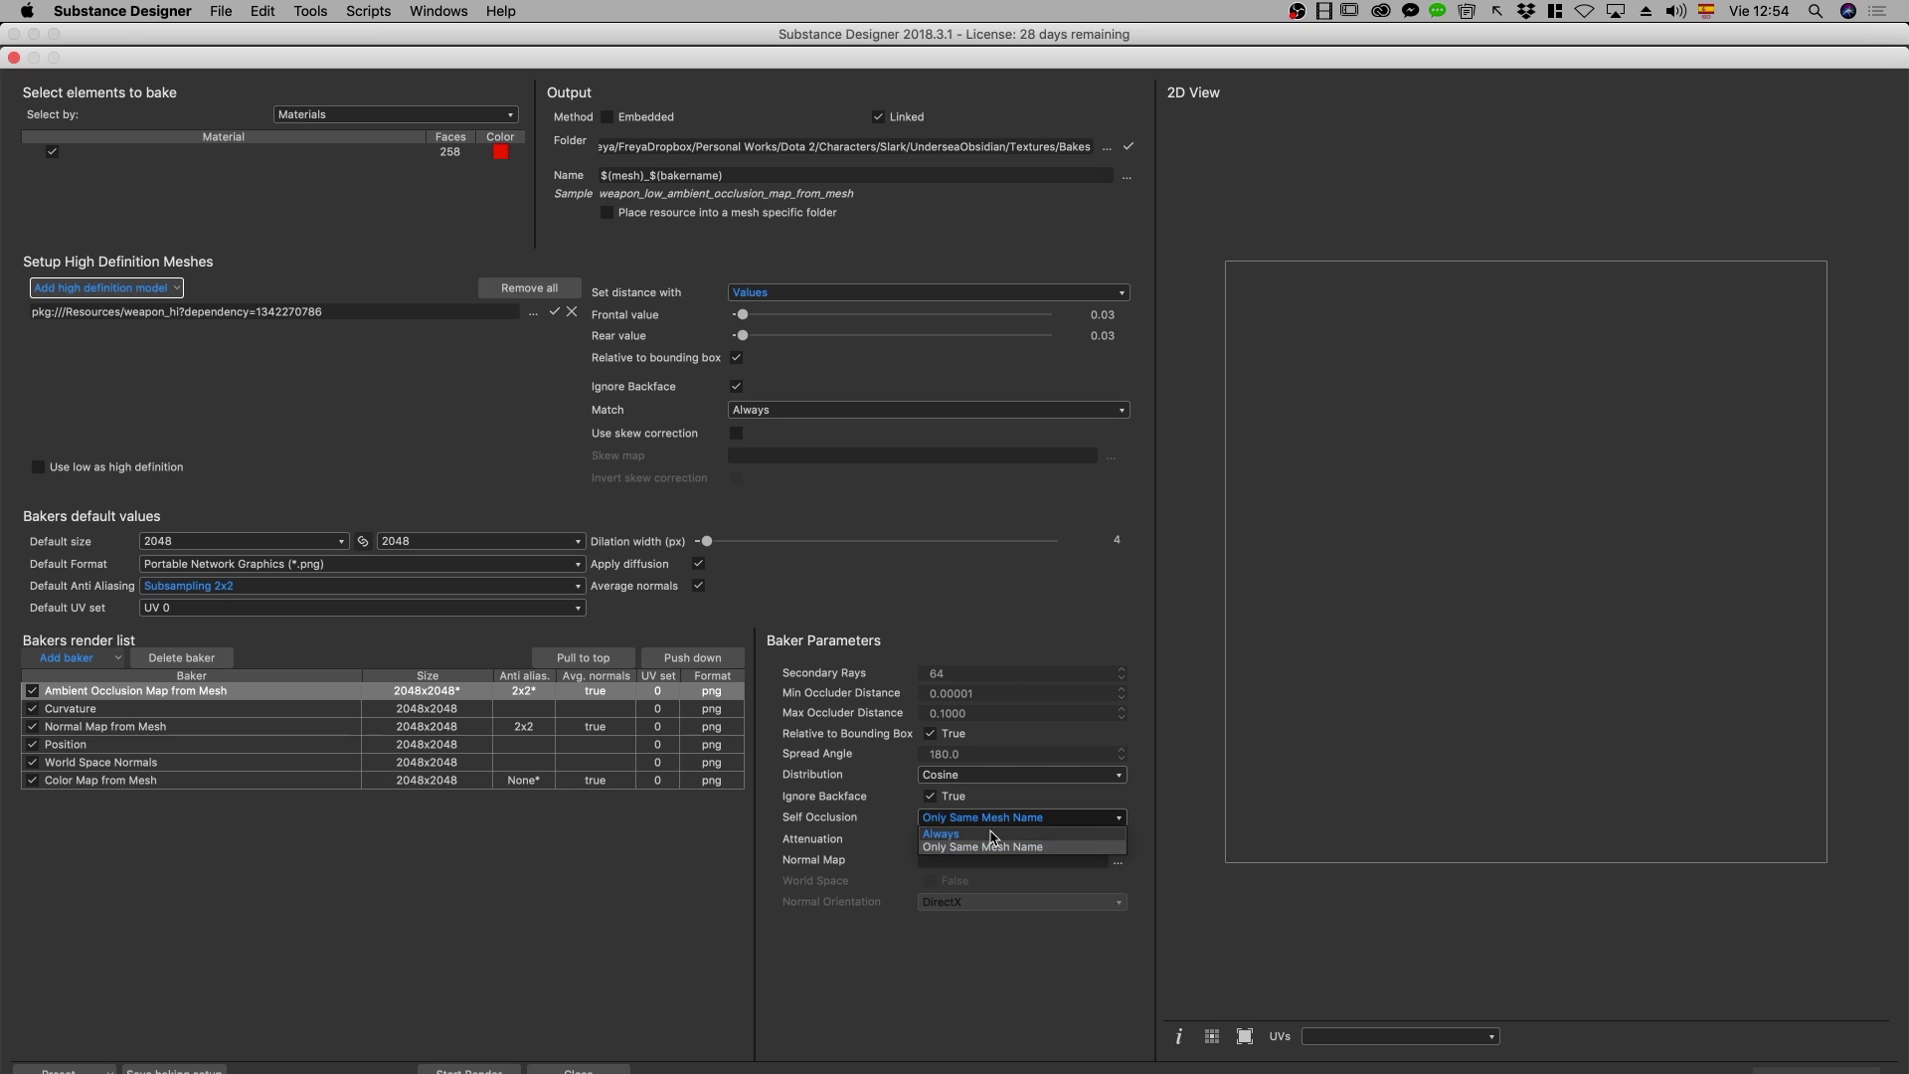
{"action": "left_click", "coordinate": [992, 835]}
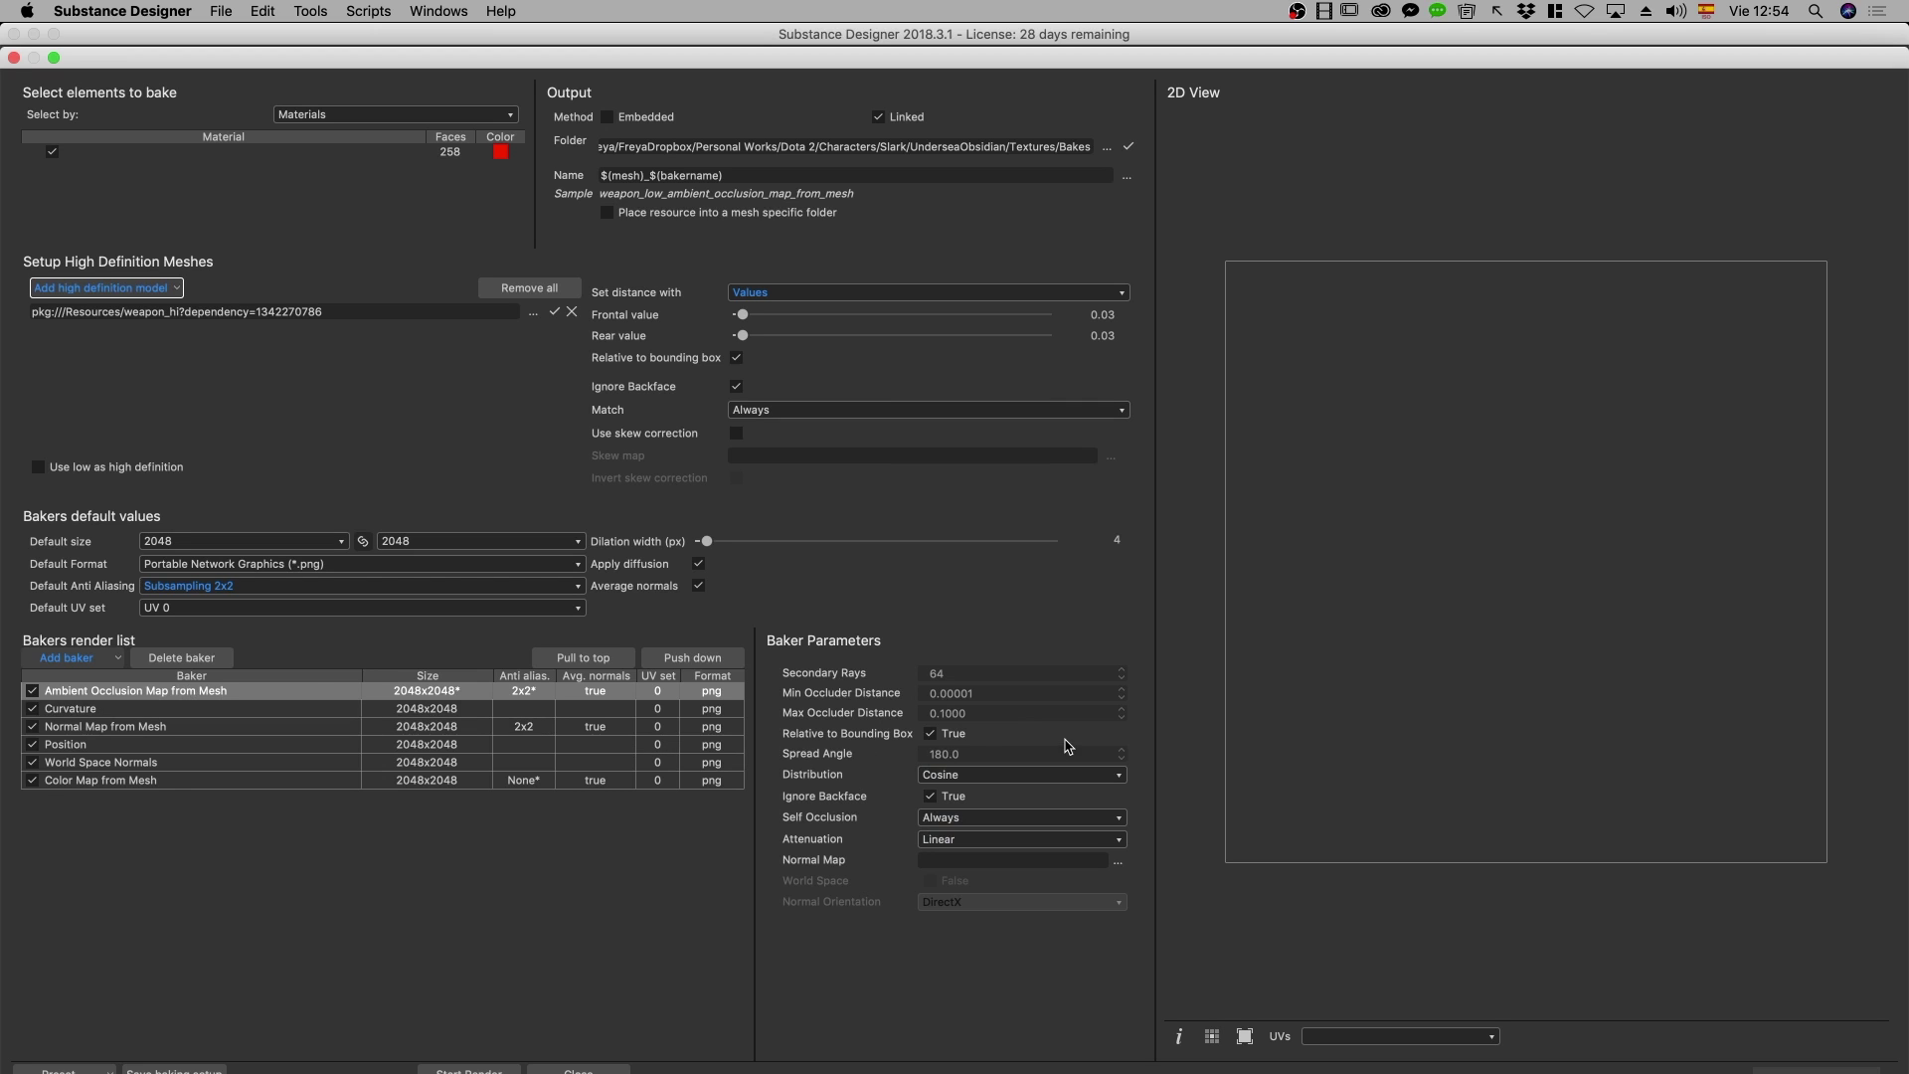
{"action": "left_click", "coordinate": [169, 708]}
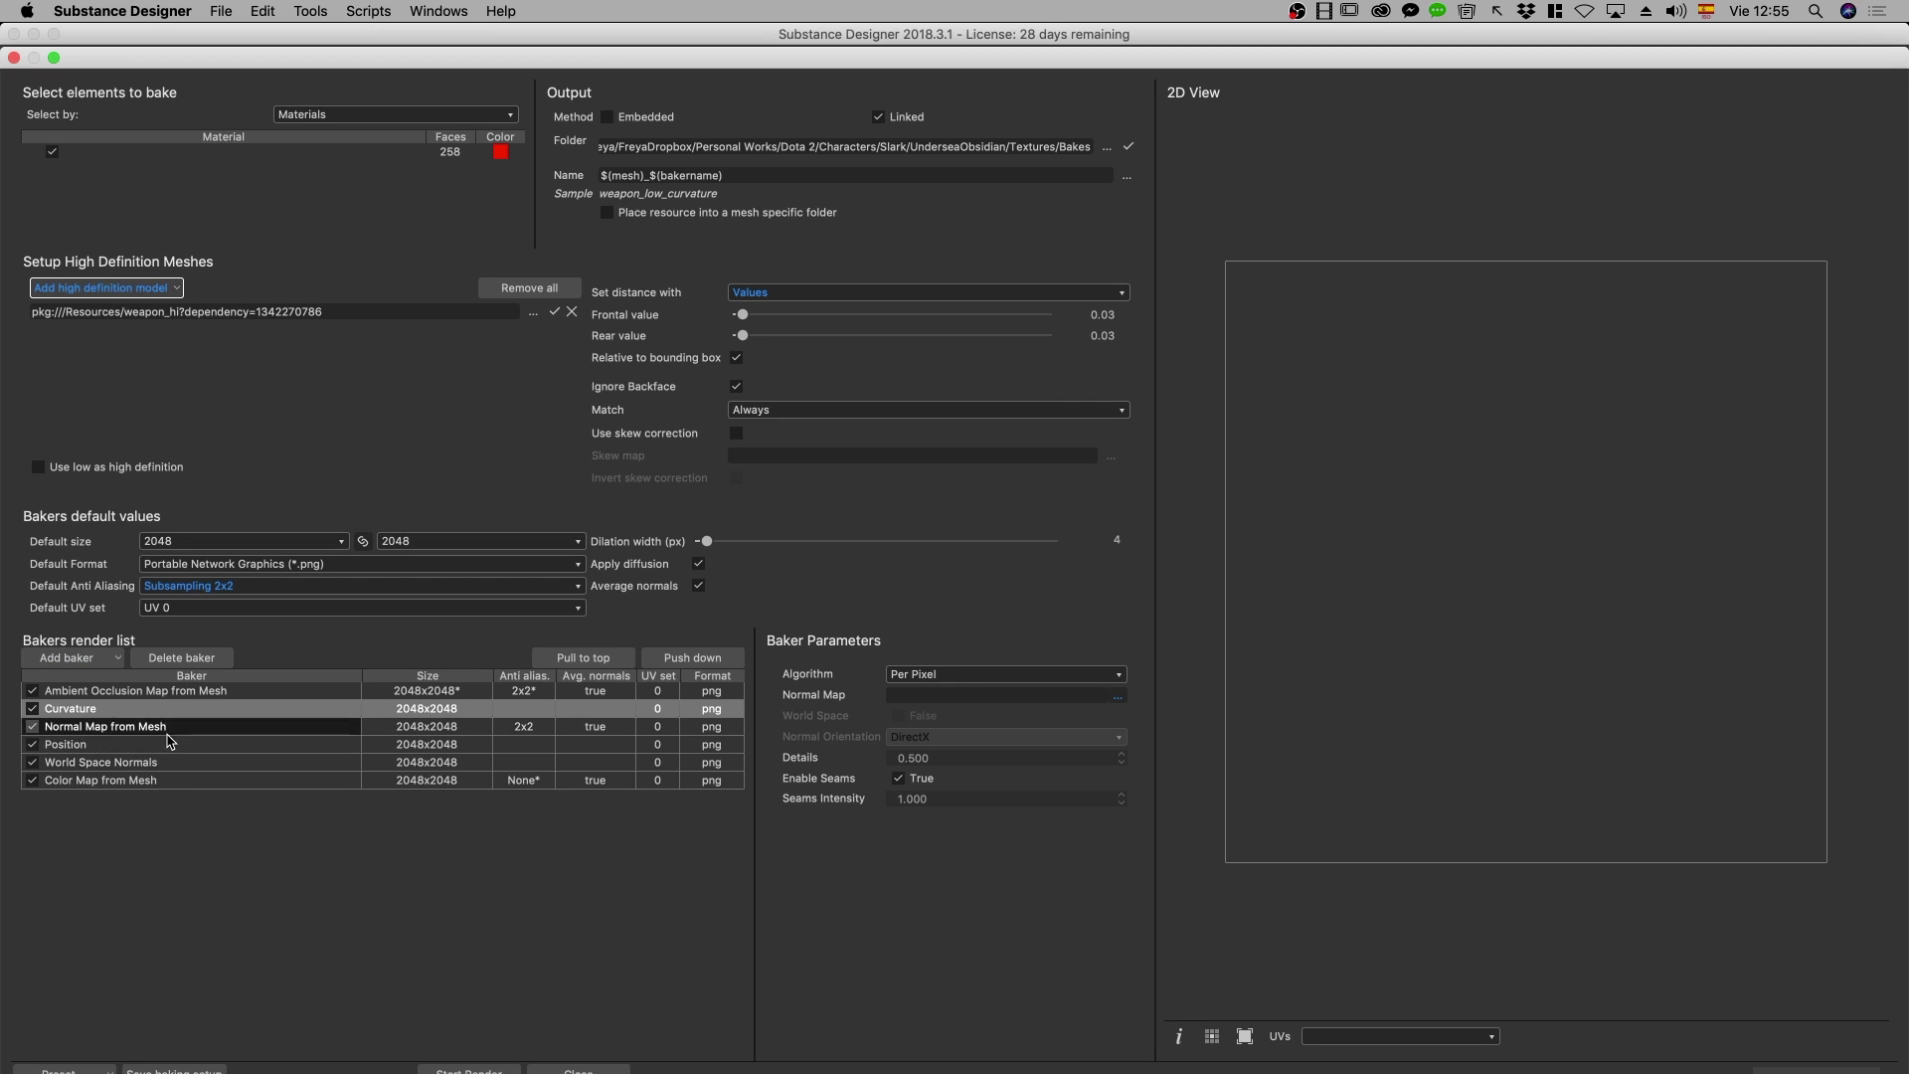
{"action": "left_click", "coordinate": [164, 731]}
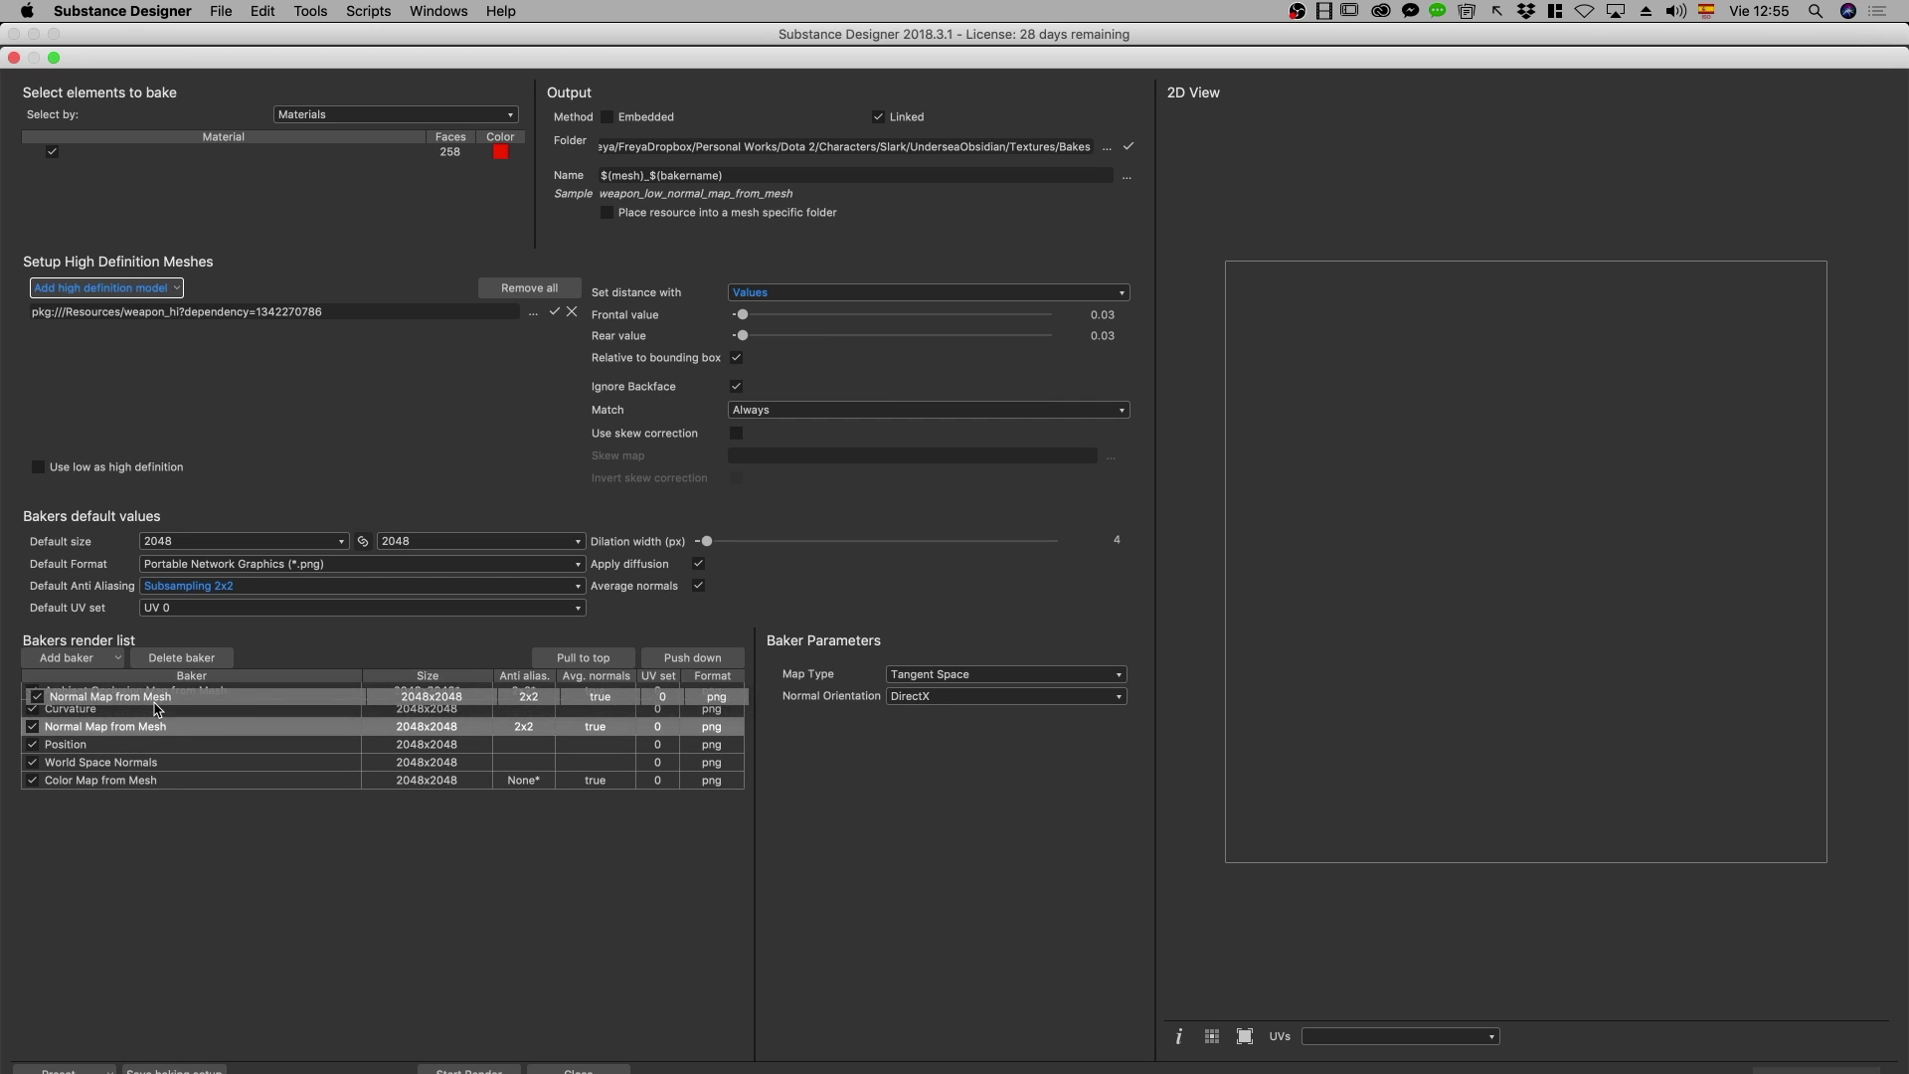
Move Normal Map from Mesh to the top and feed it into Curvature's normal map input
{"action": "left_click_drag", "start_coordinate": [155, 730], "coordinate": [149, 690]}
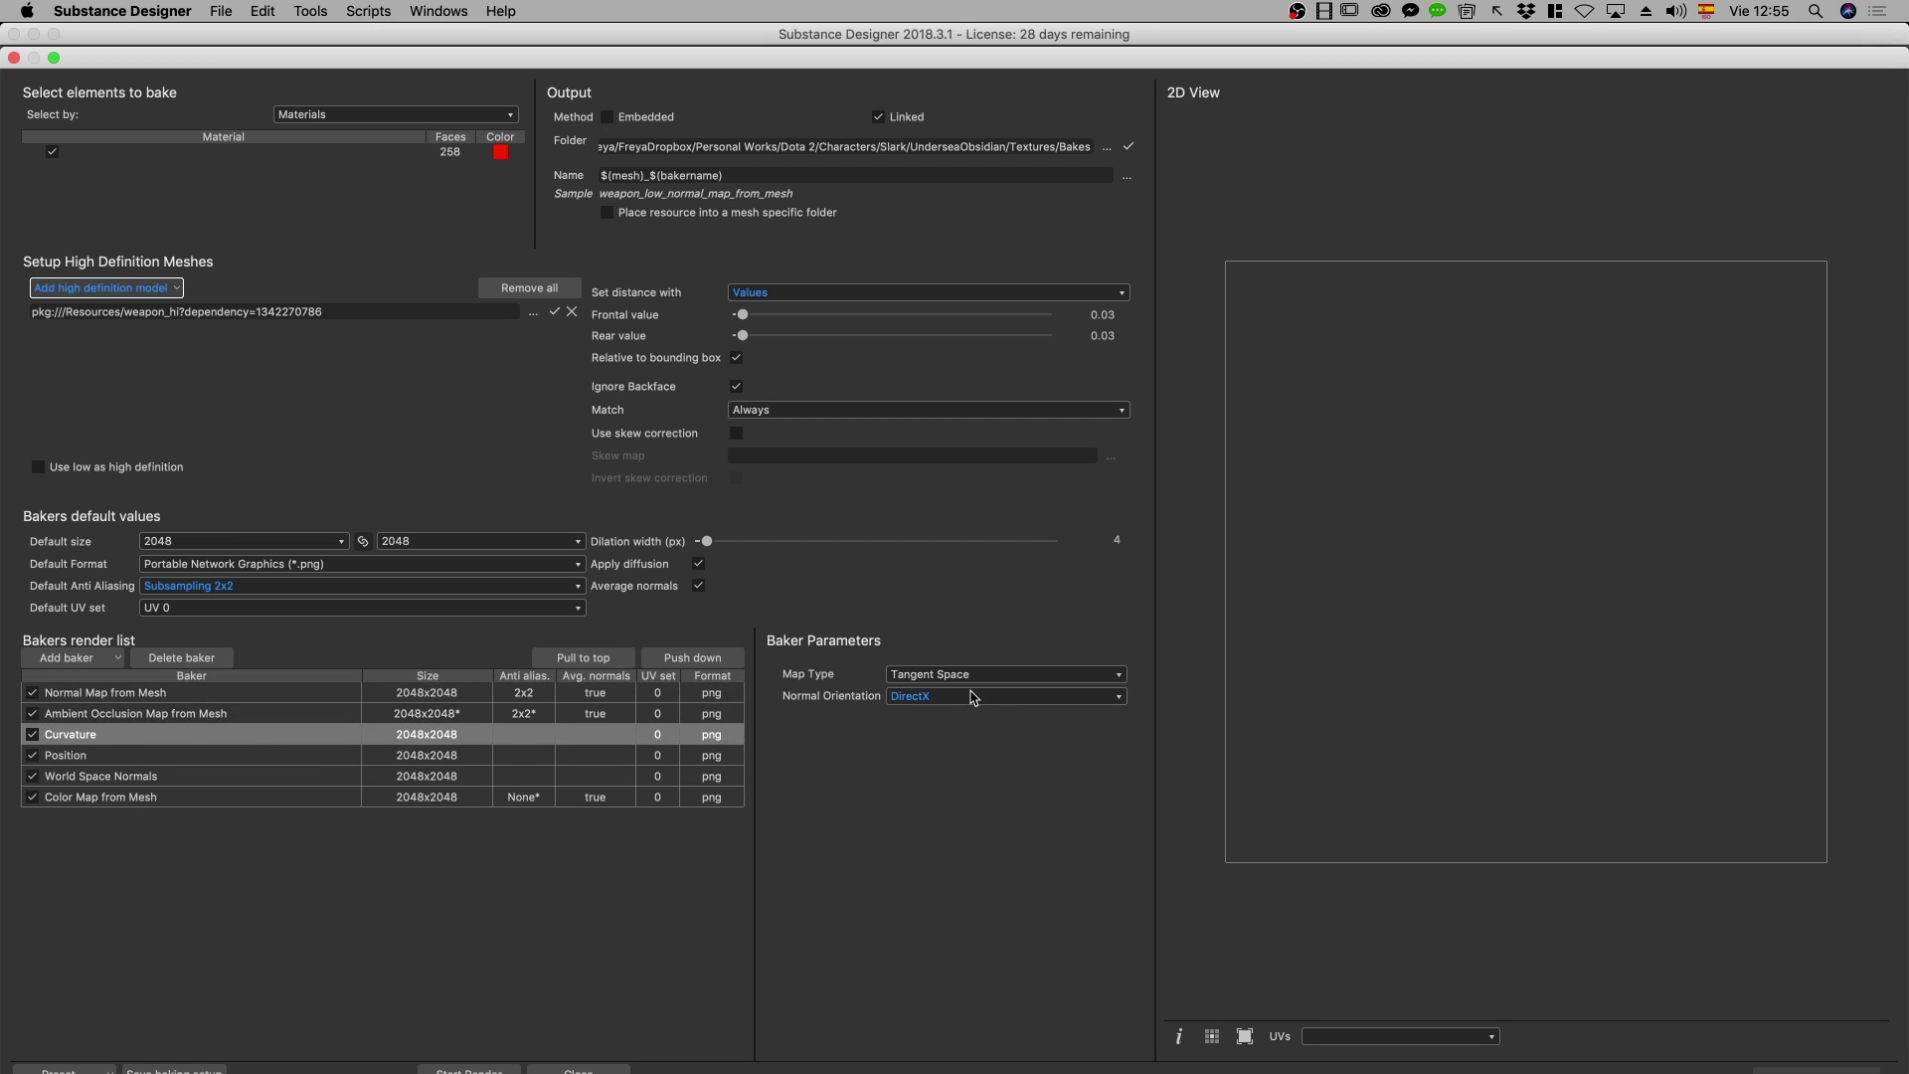
{"action": "left_click", "coordinate": [147, 715]}
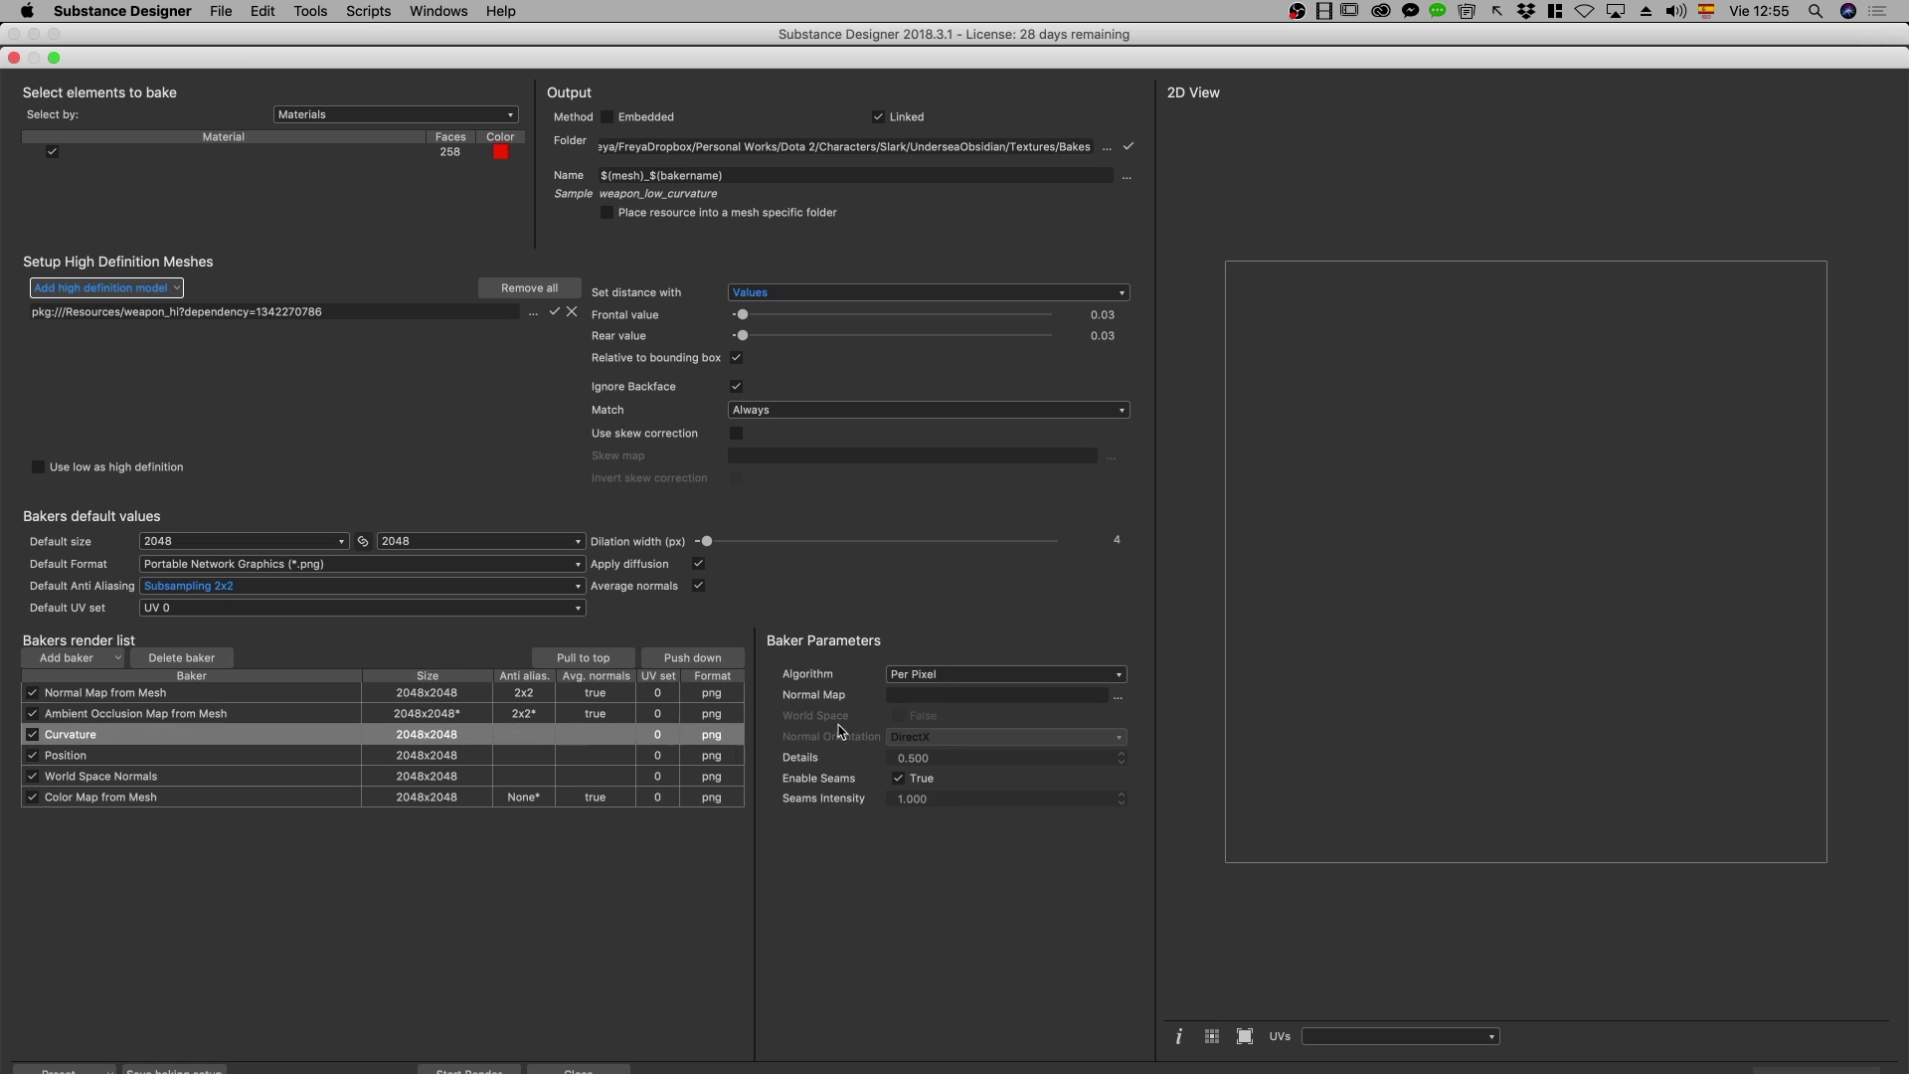
{"action": "left_click", "coordinate": [1120, 695]}
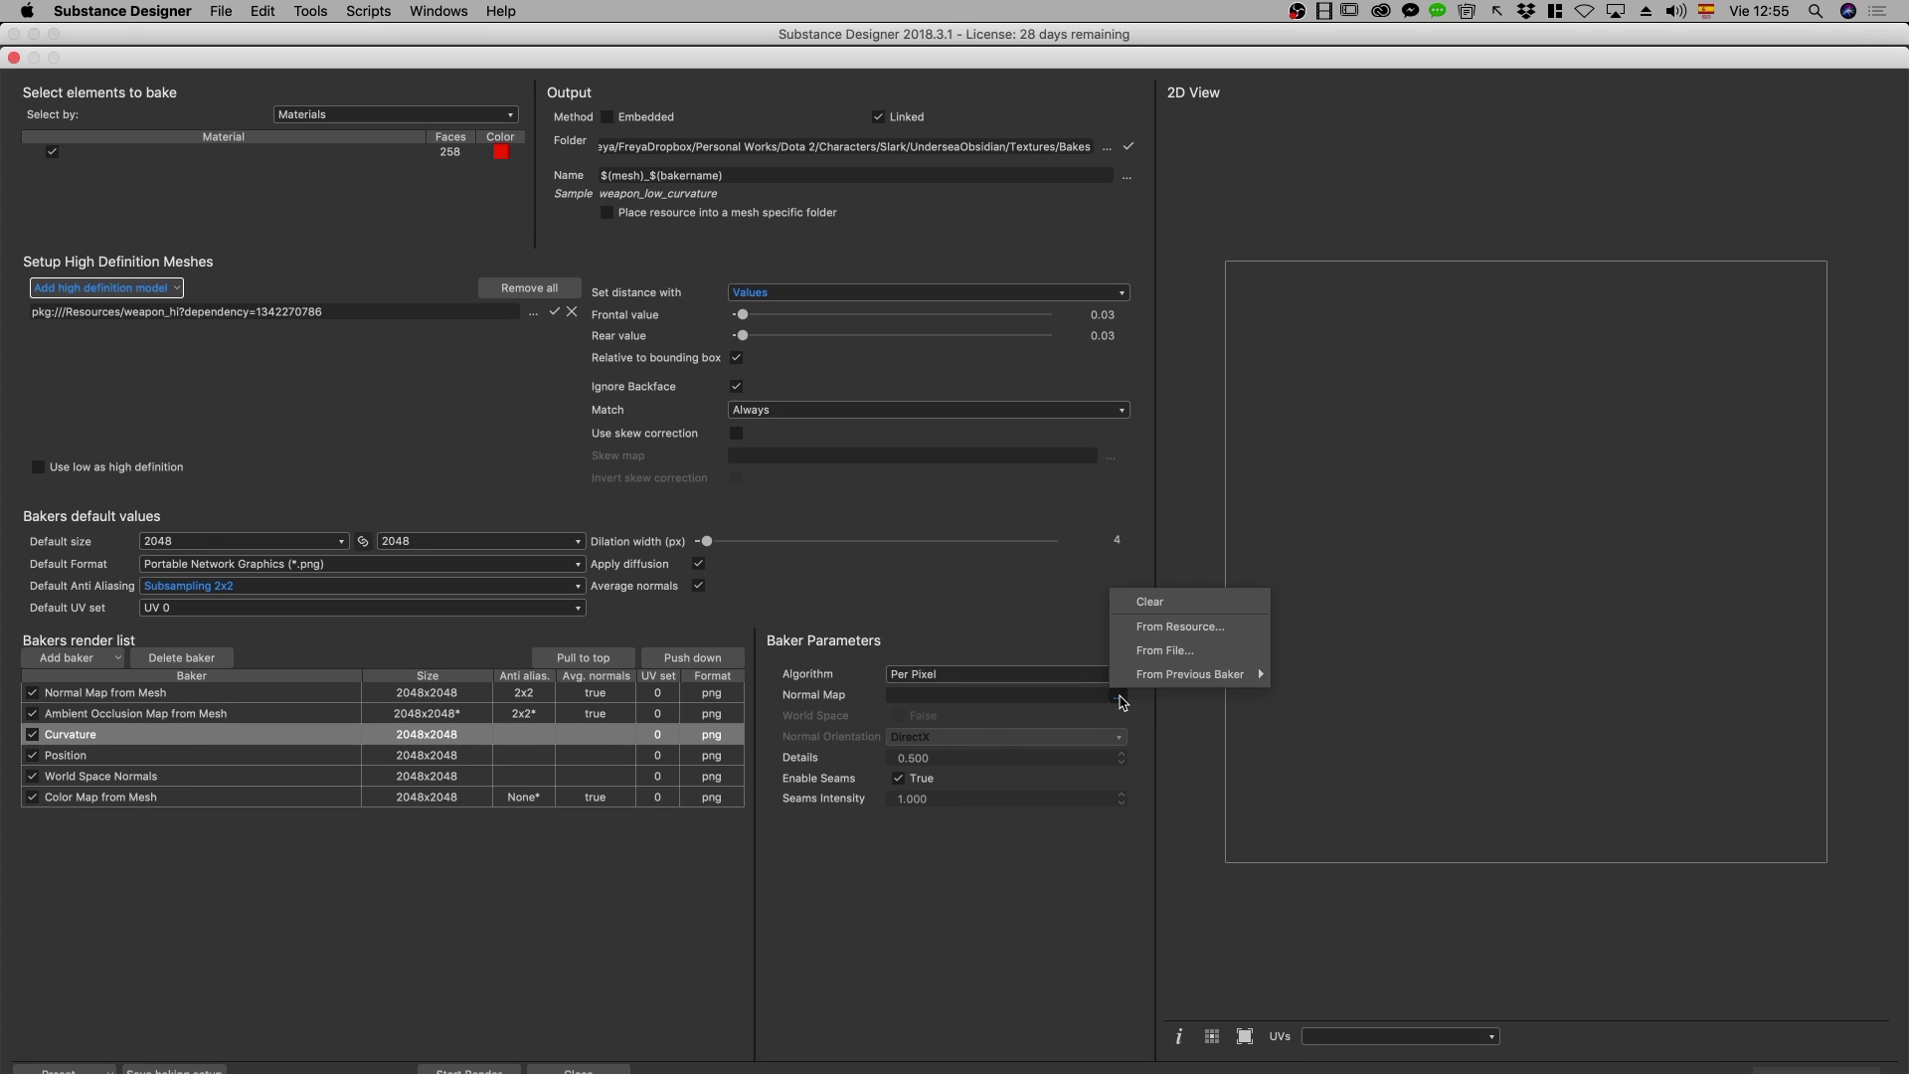
{"action": "mouse_move", "coordinate": [1189, 674]}
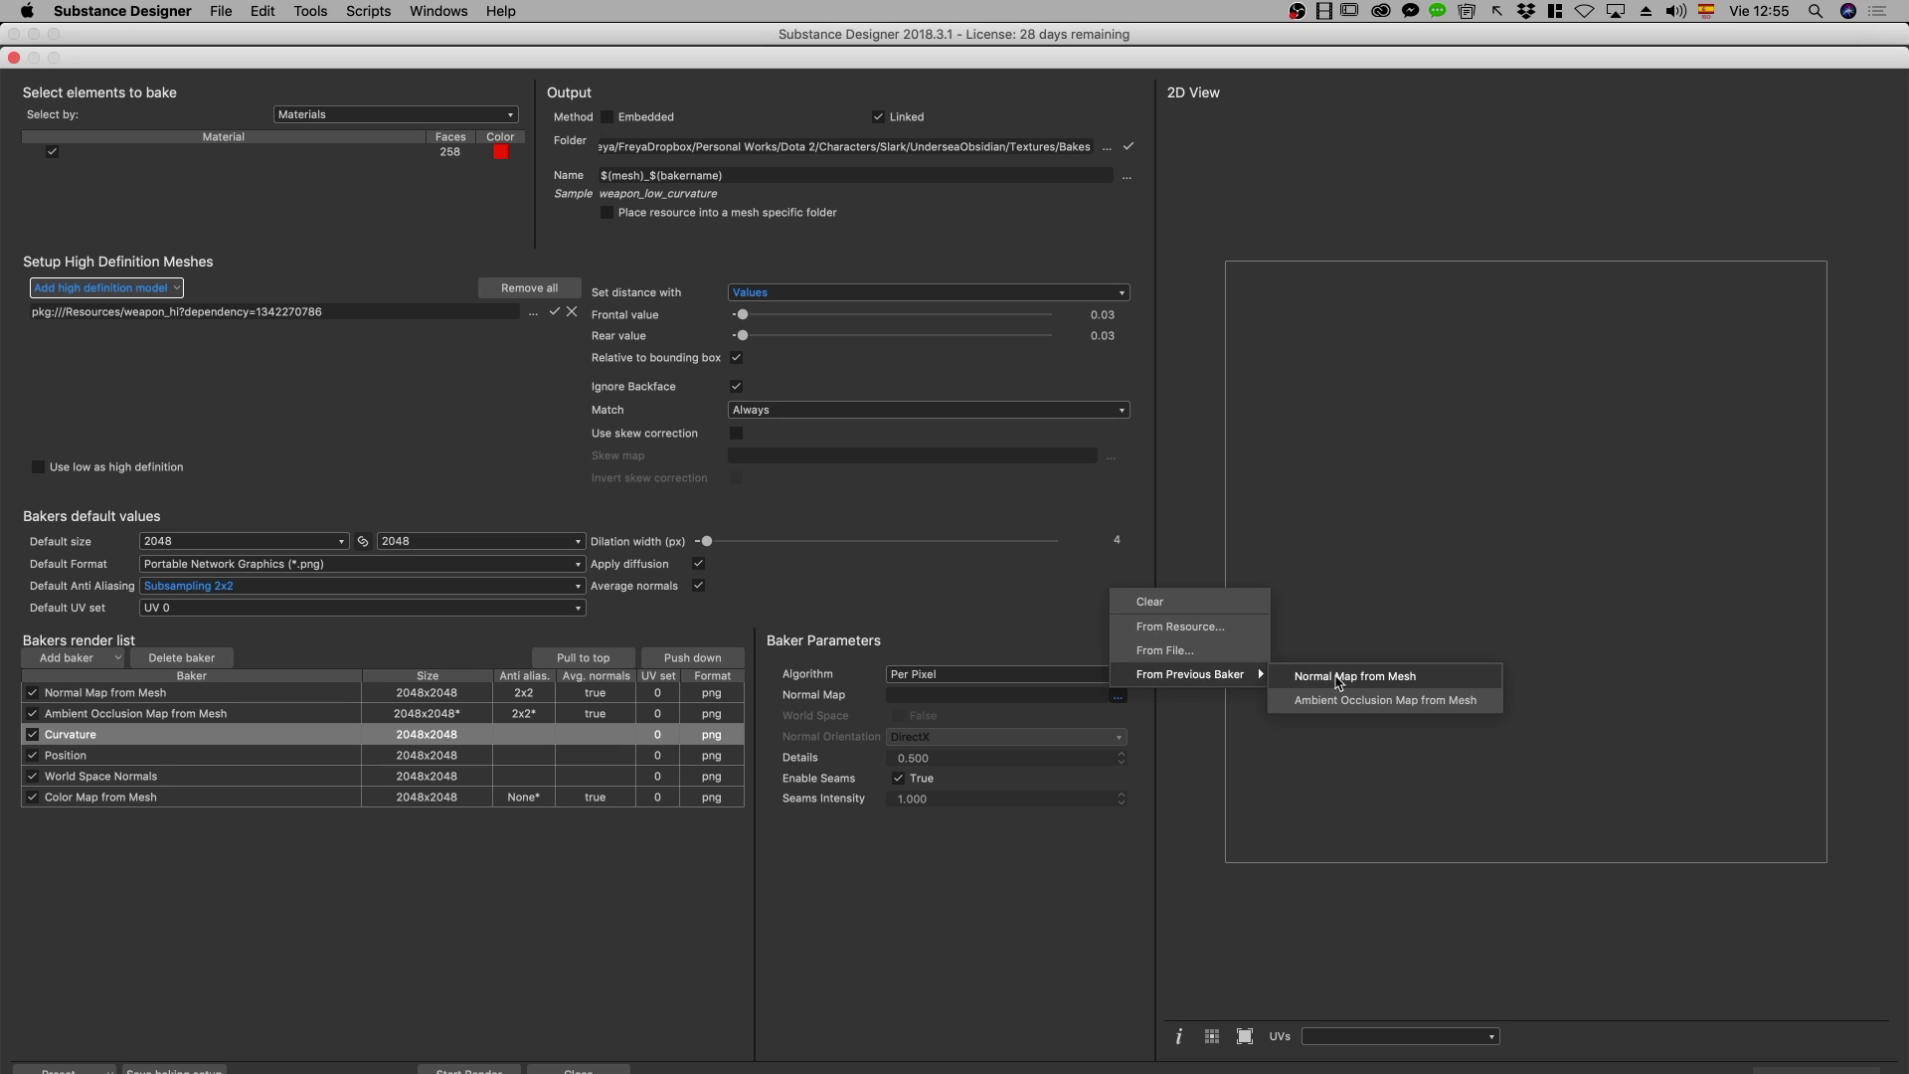
{"action": "left_click", "coordinate": [1380, 682]}
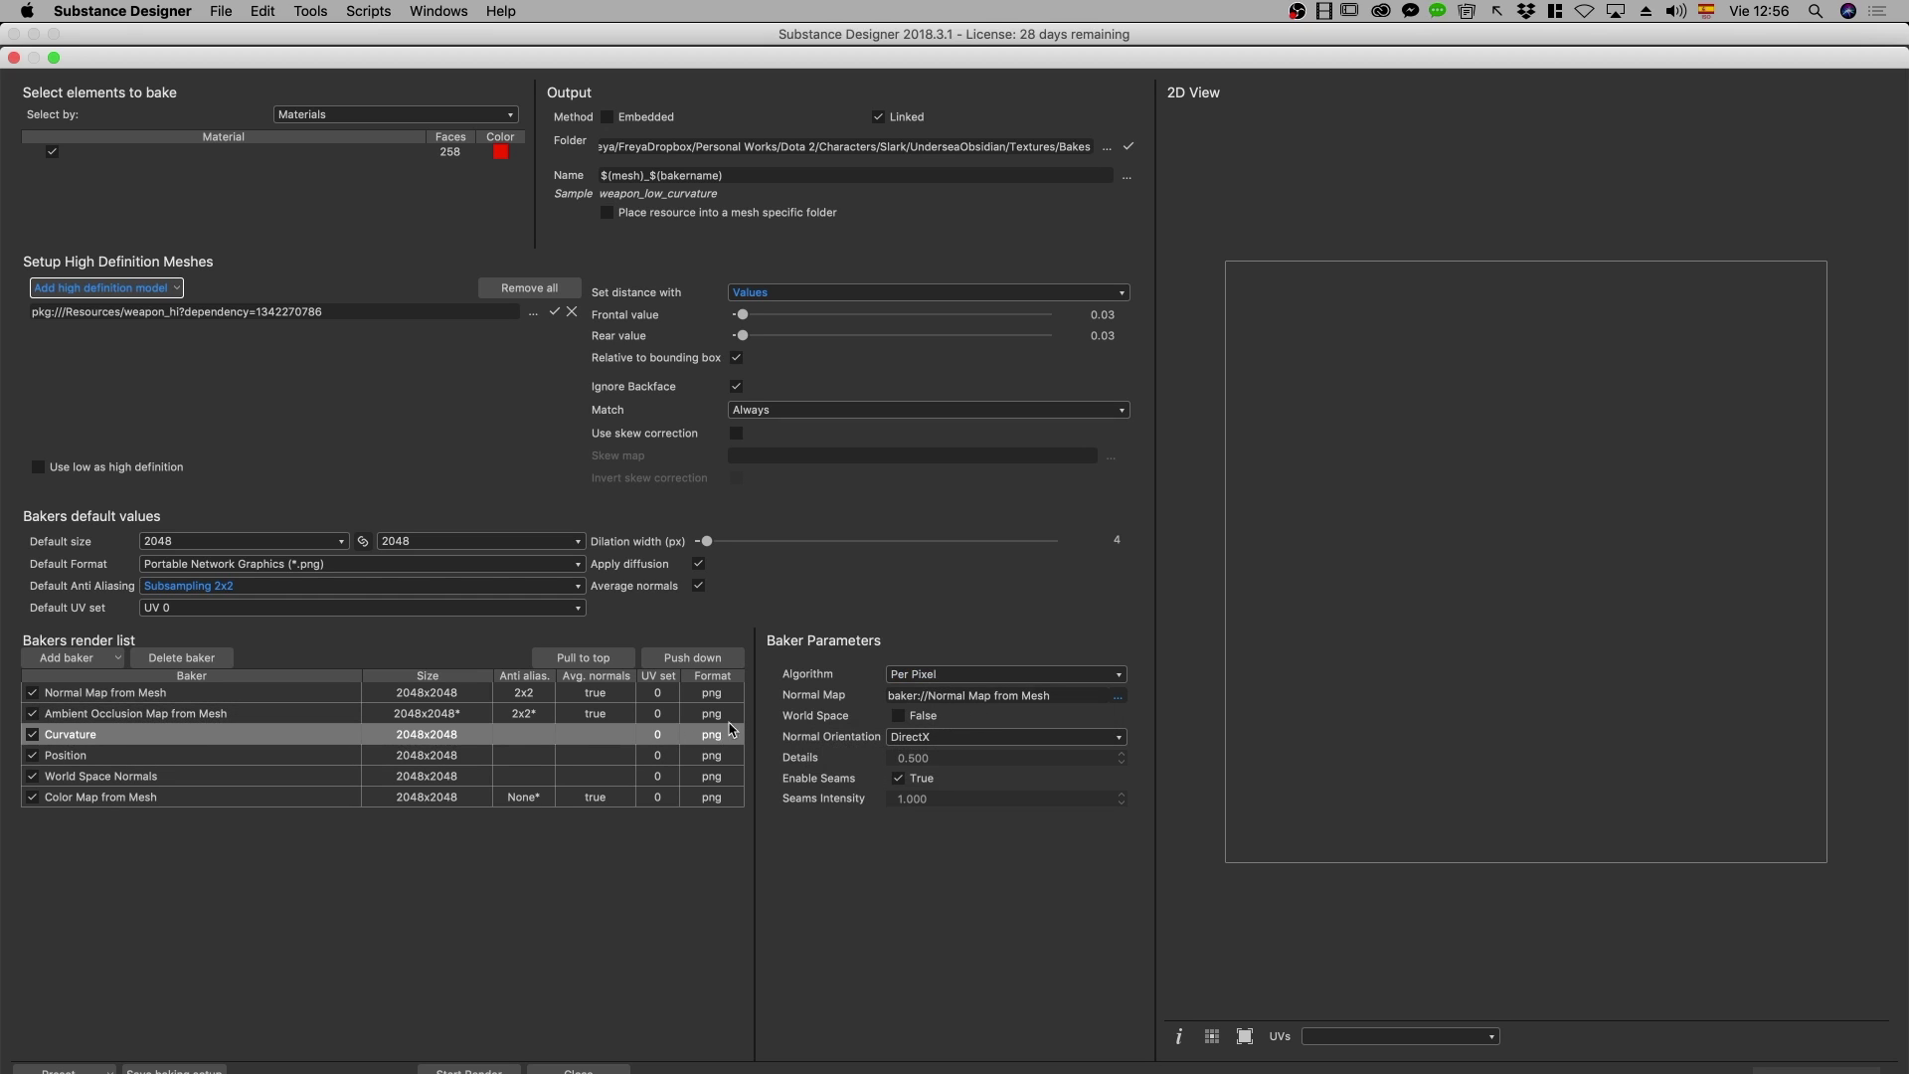
Review the Normal Map from Mesh, Curvature and Position baker settings
{"action": "left_click", "coordinate": [103, 695]}
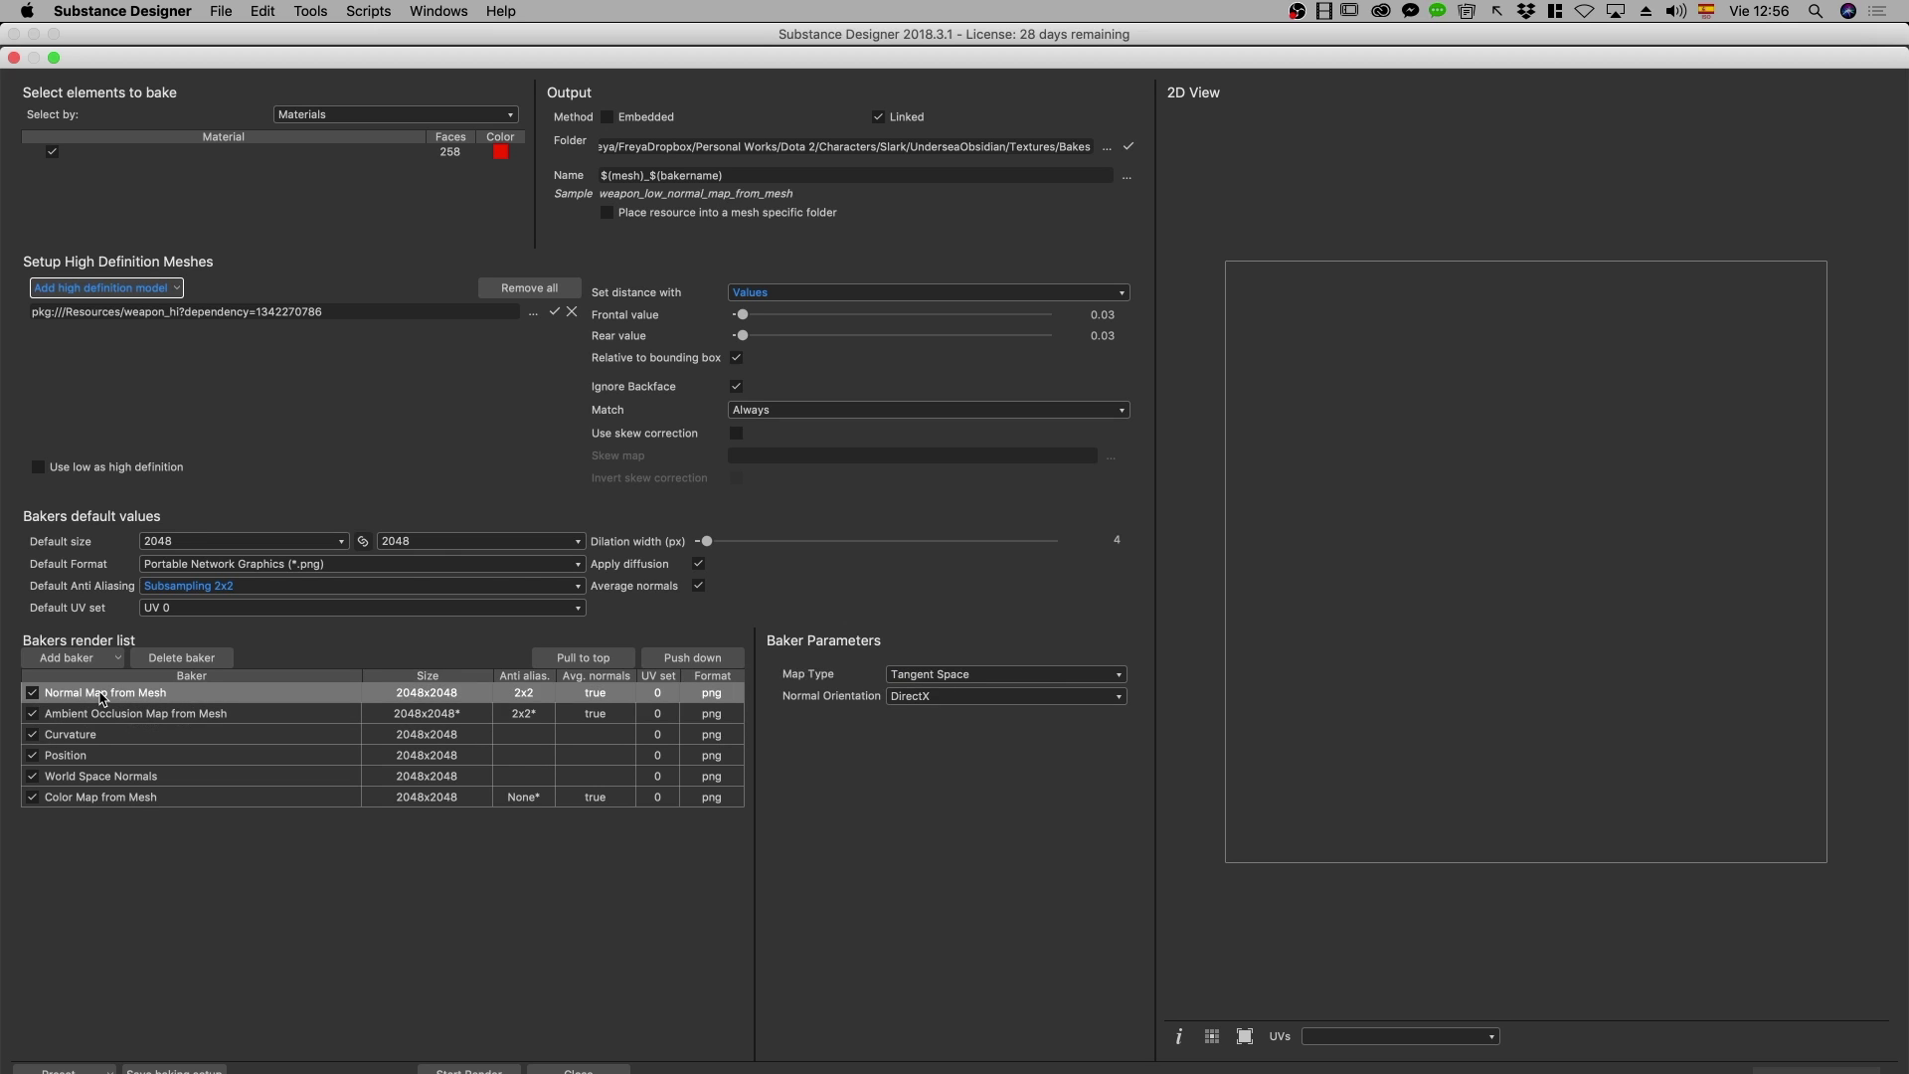
{"action": "left_click", "coordinate": [89, 735]}
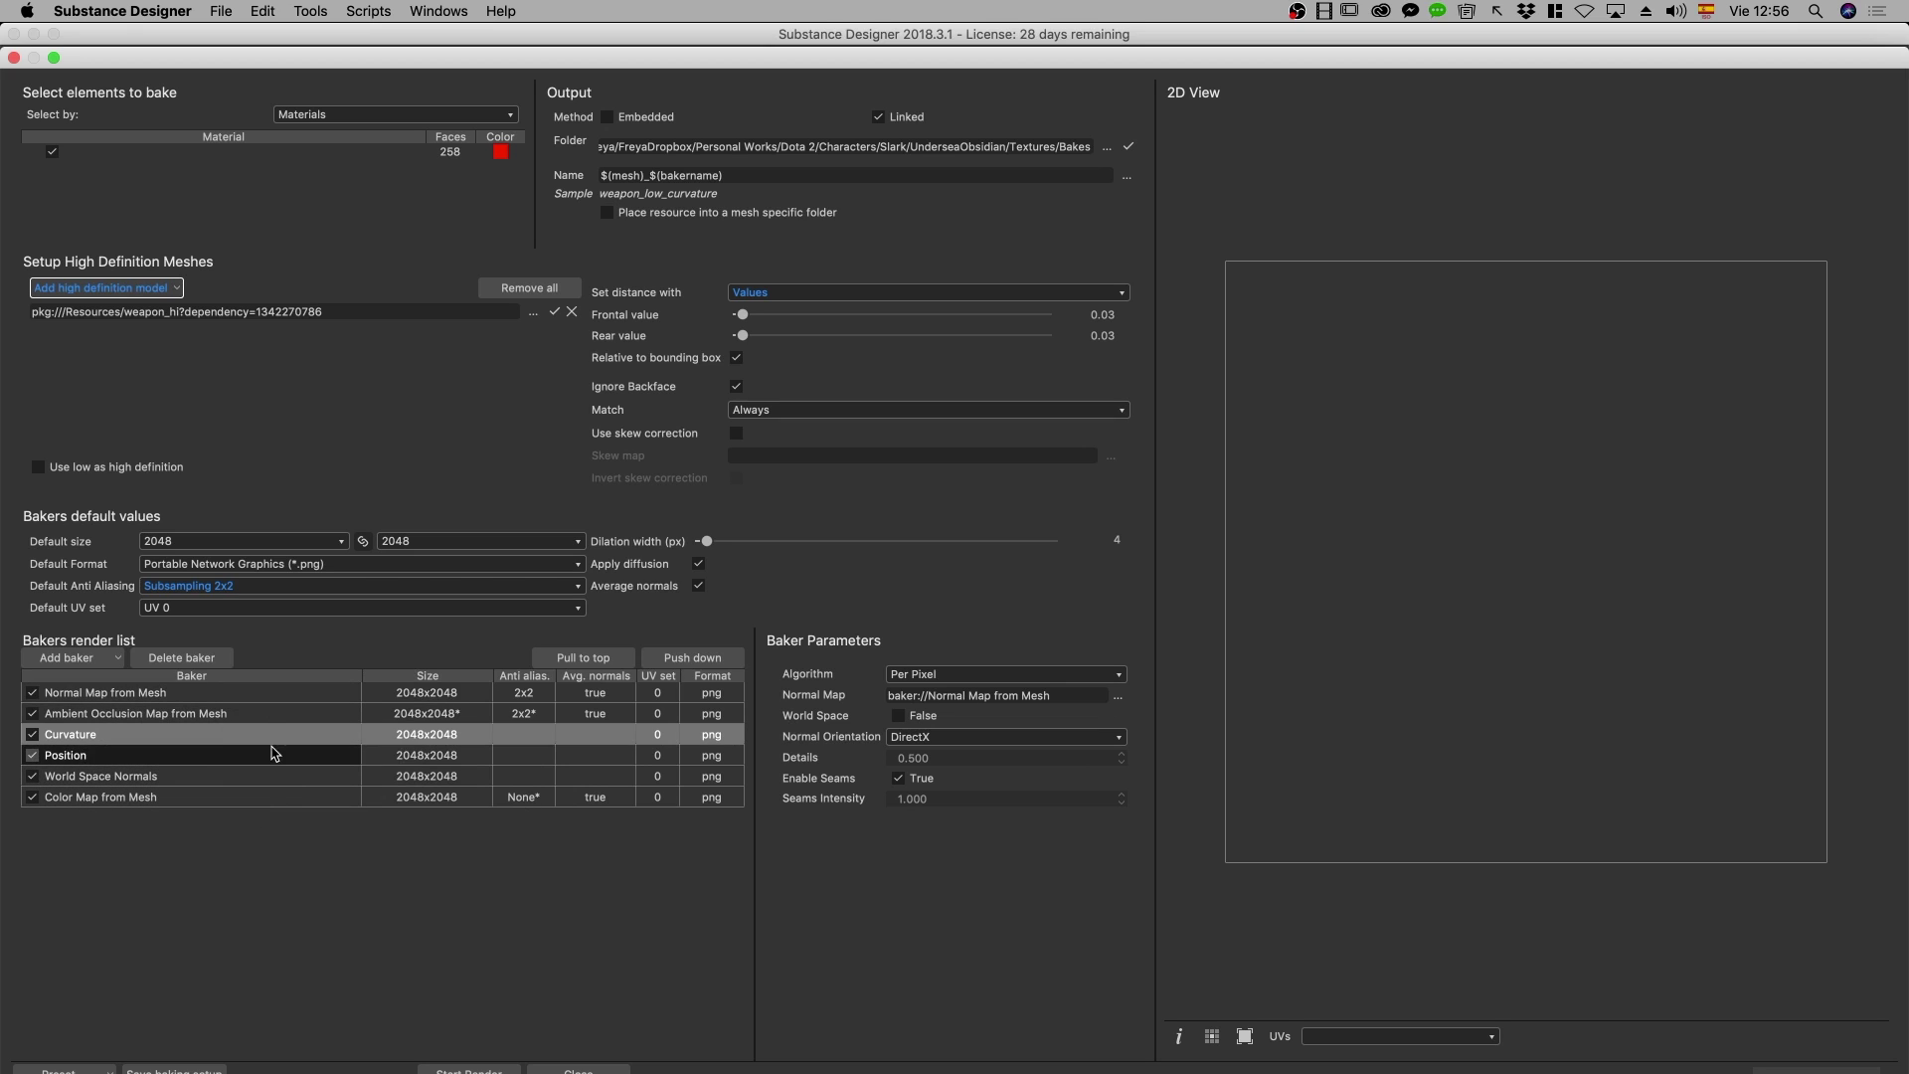
{"action": "left_click", "coordinate": [206, 755]}
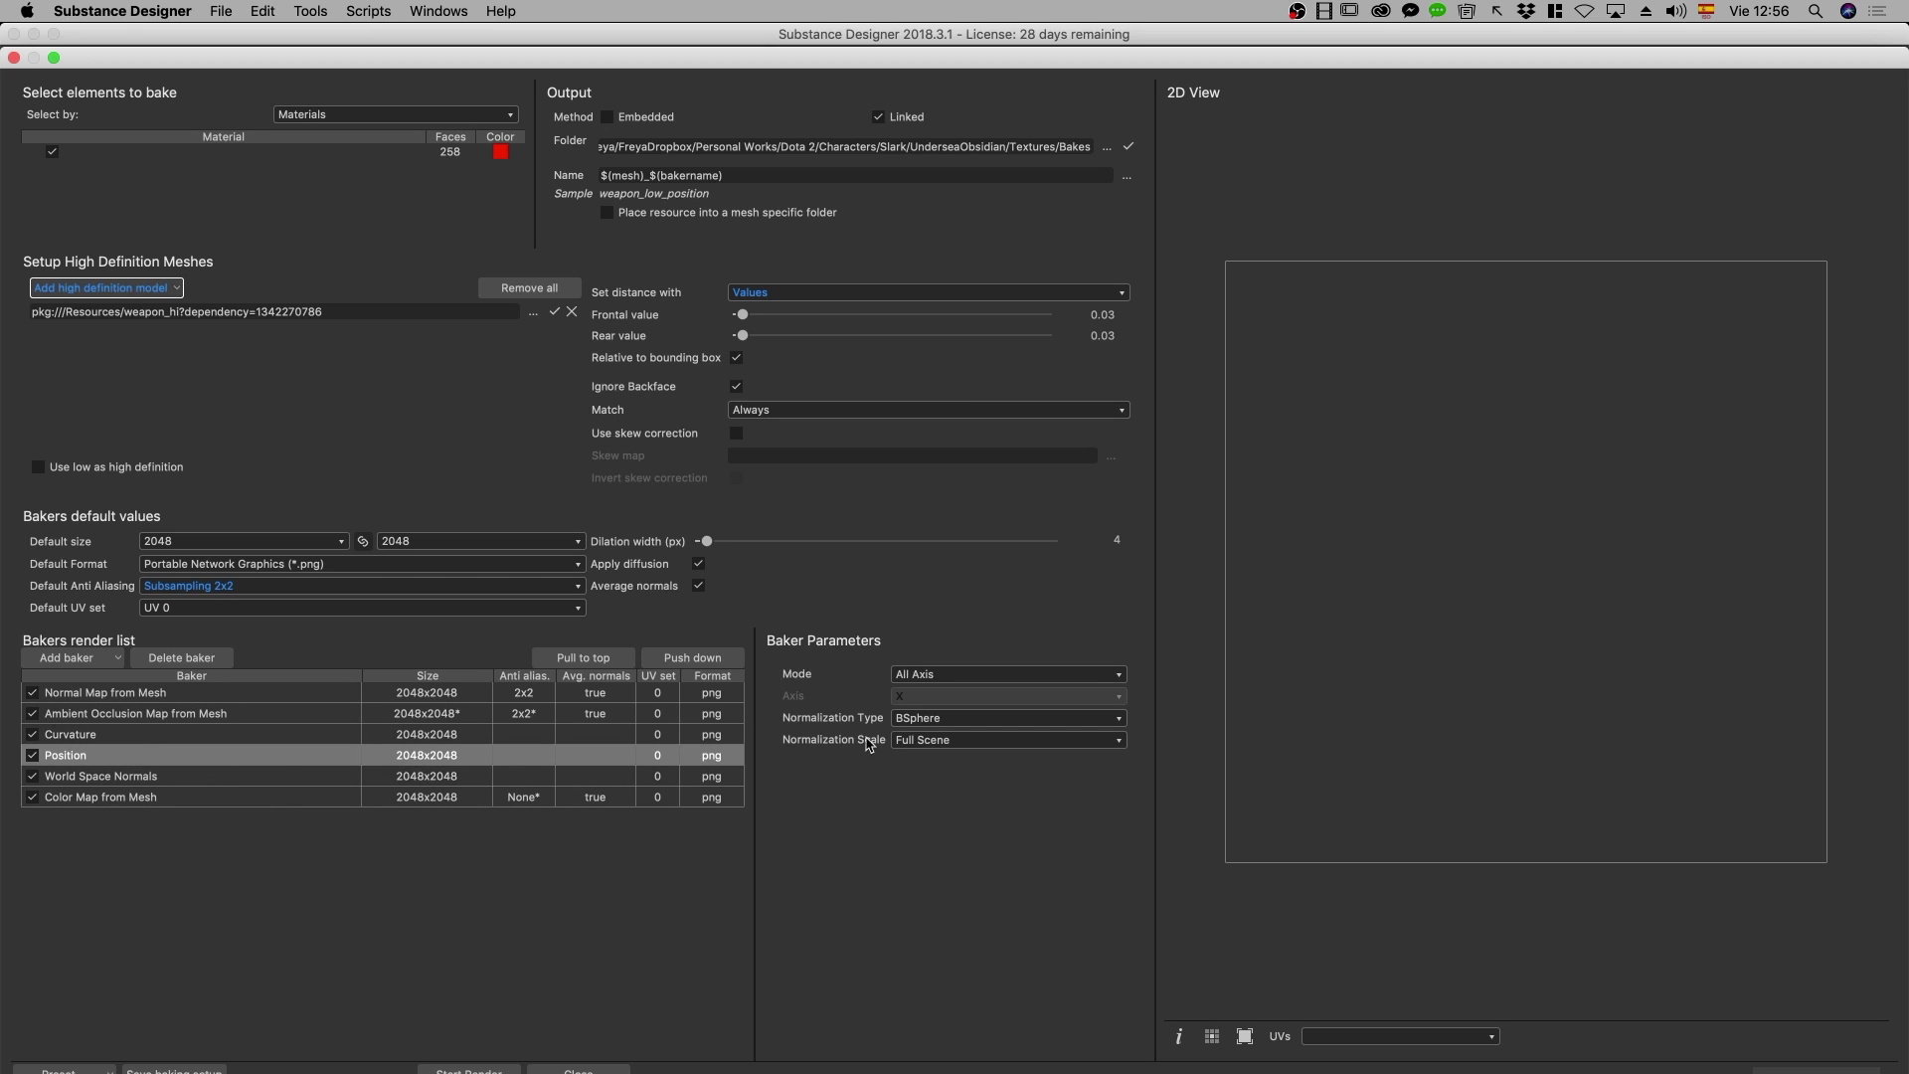
Delete the Position and Color Map from Mesh bakers from the list
{"action": "right_click", "coordinate": [83, 760]}
{"action": "left_click", "coordinate": [84, 759]}
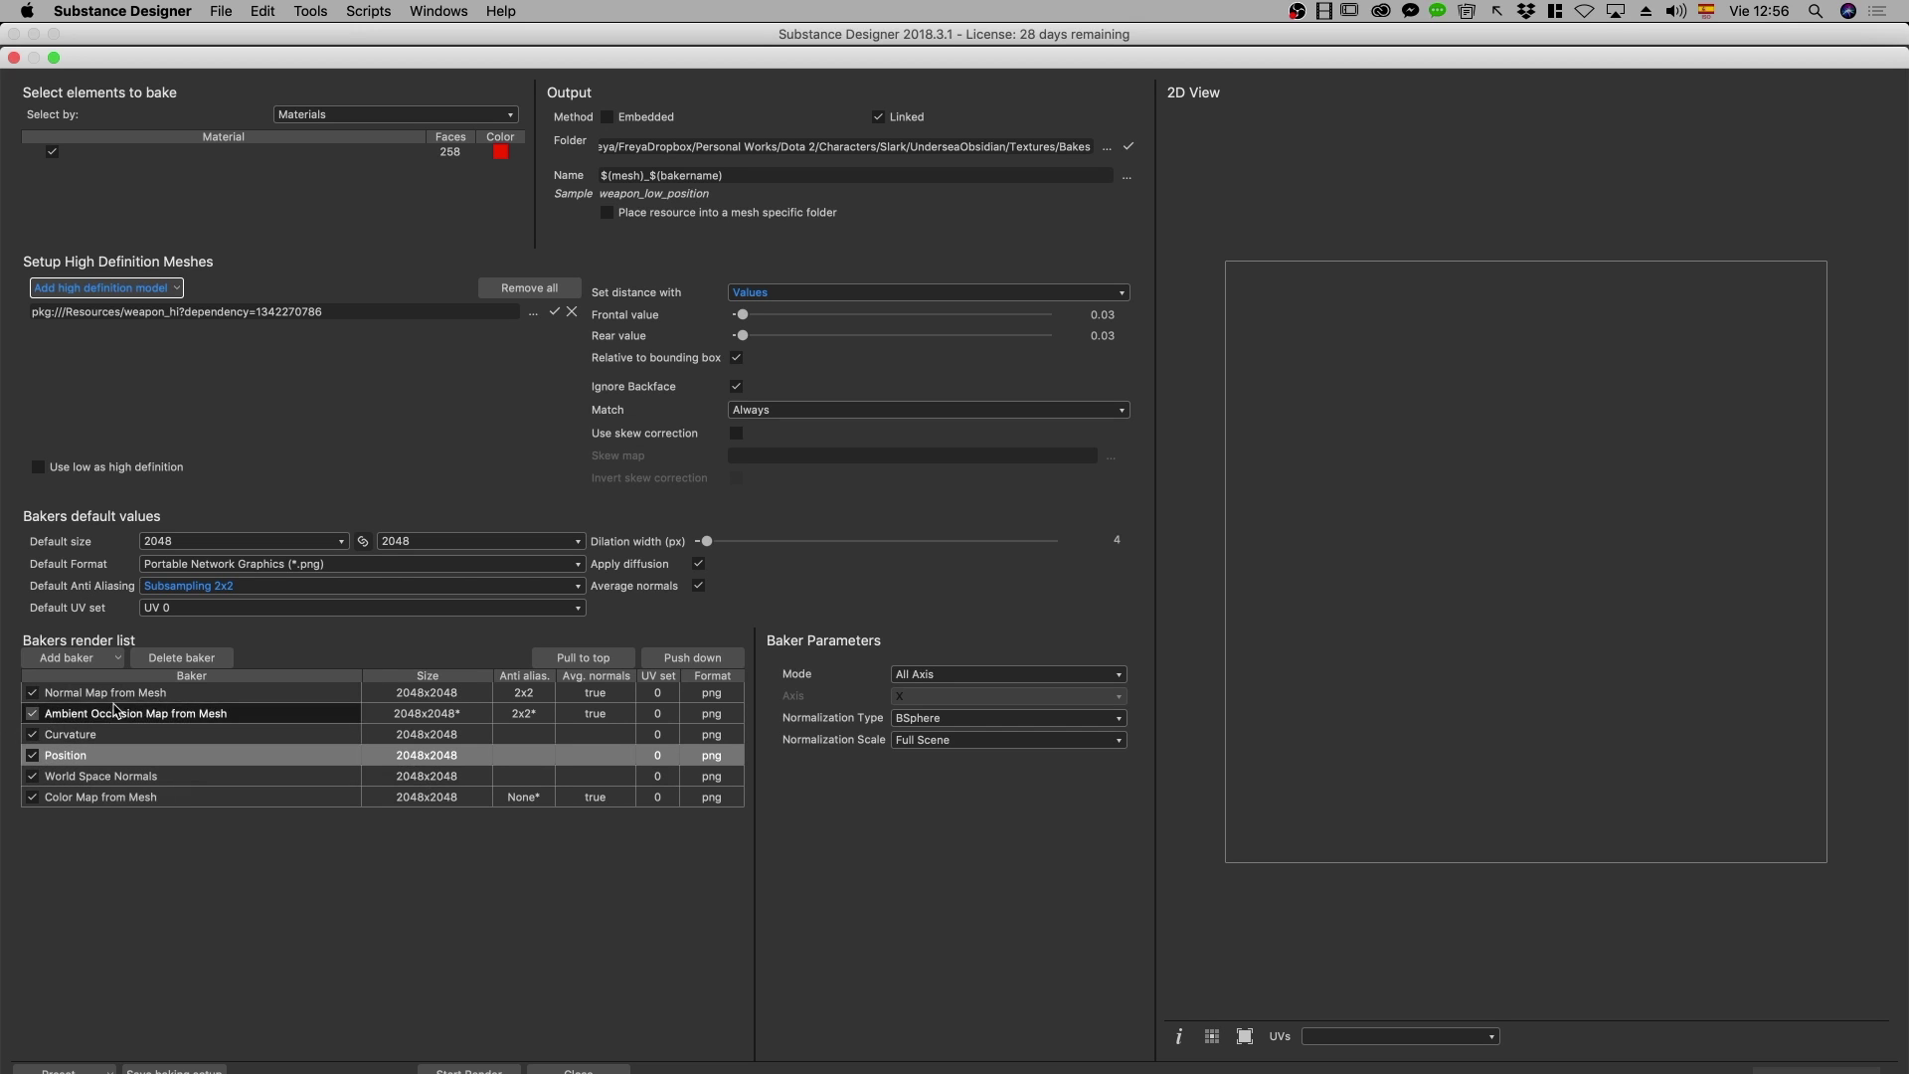
{"action": "left_click", "coordinate": [181, 657]}
{"action": "left_click", "coordinate": [128, 756]}
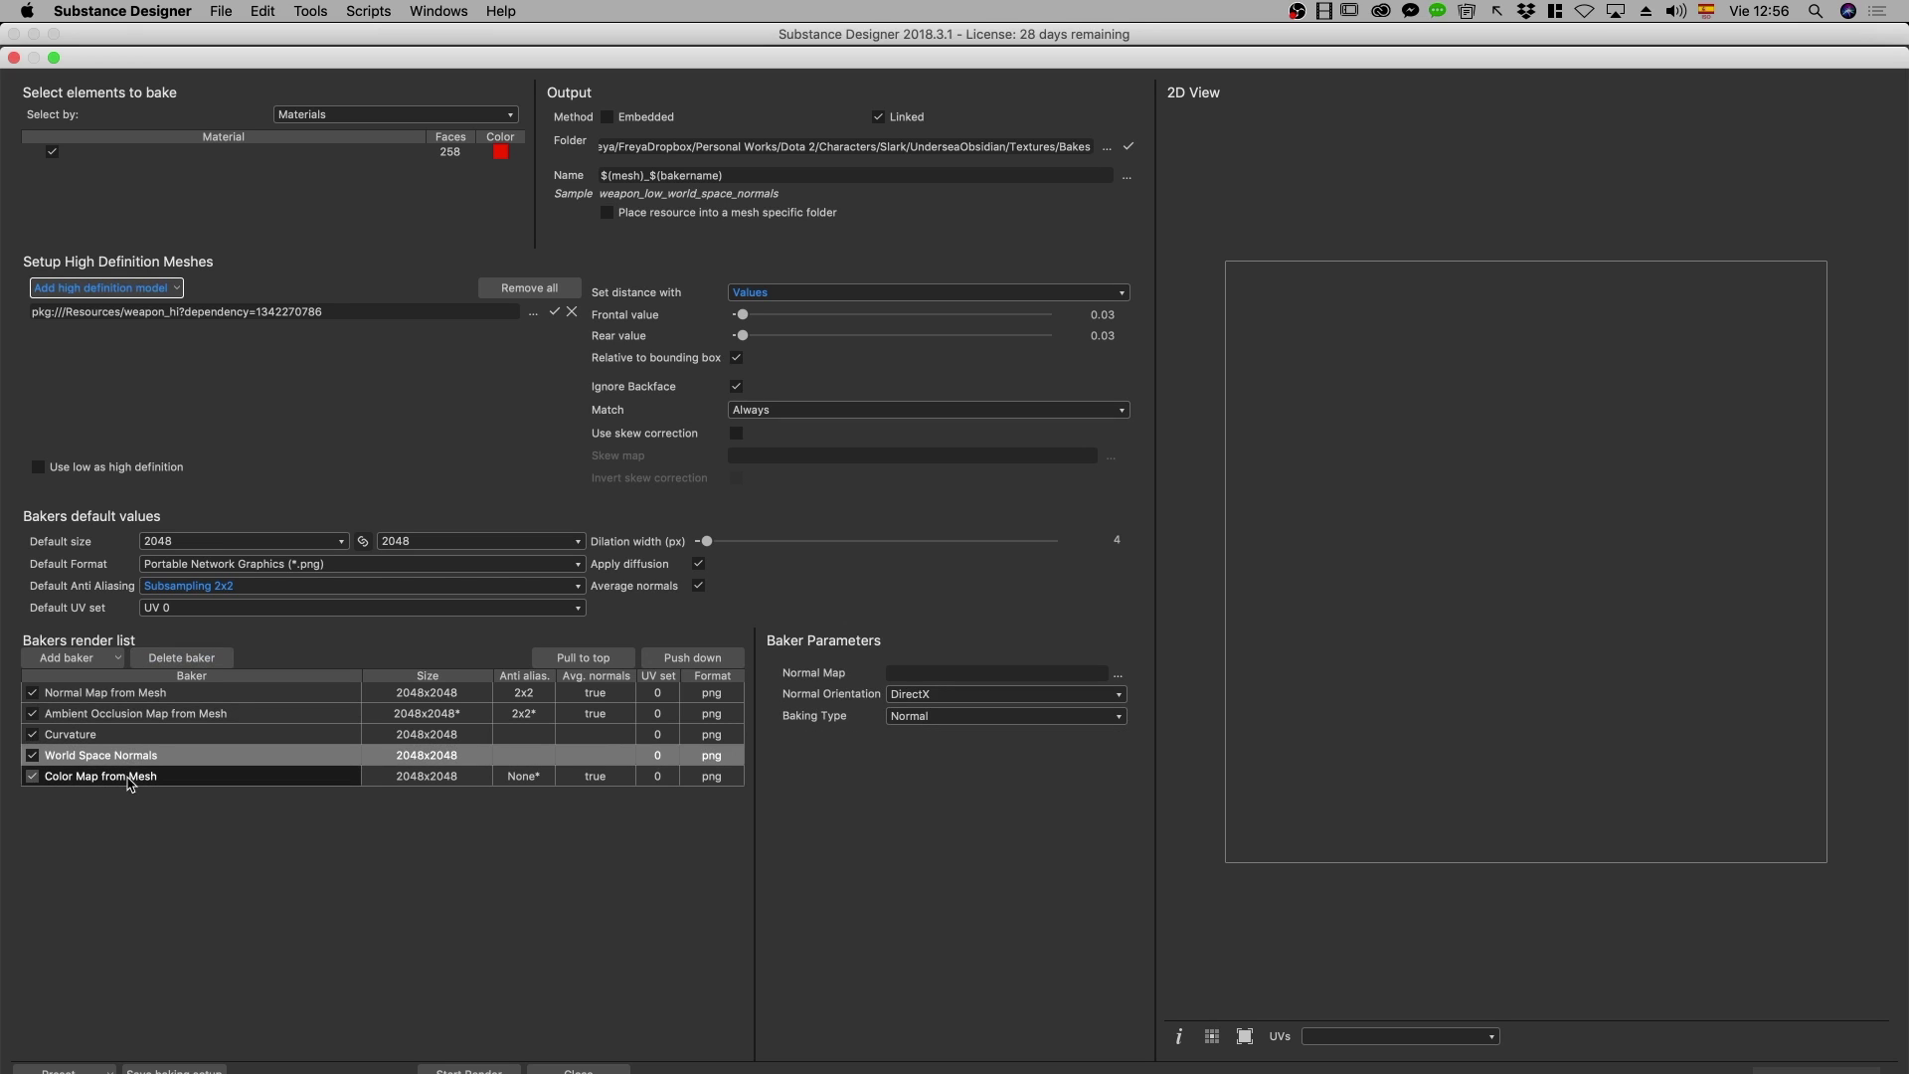
{"action": "left_click", "coordinate": [129, 777]}
{"action": "right_click", "coordinate": [129, 780]}
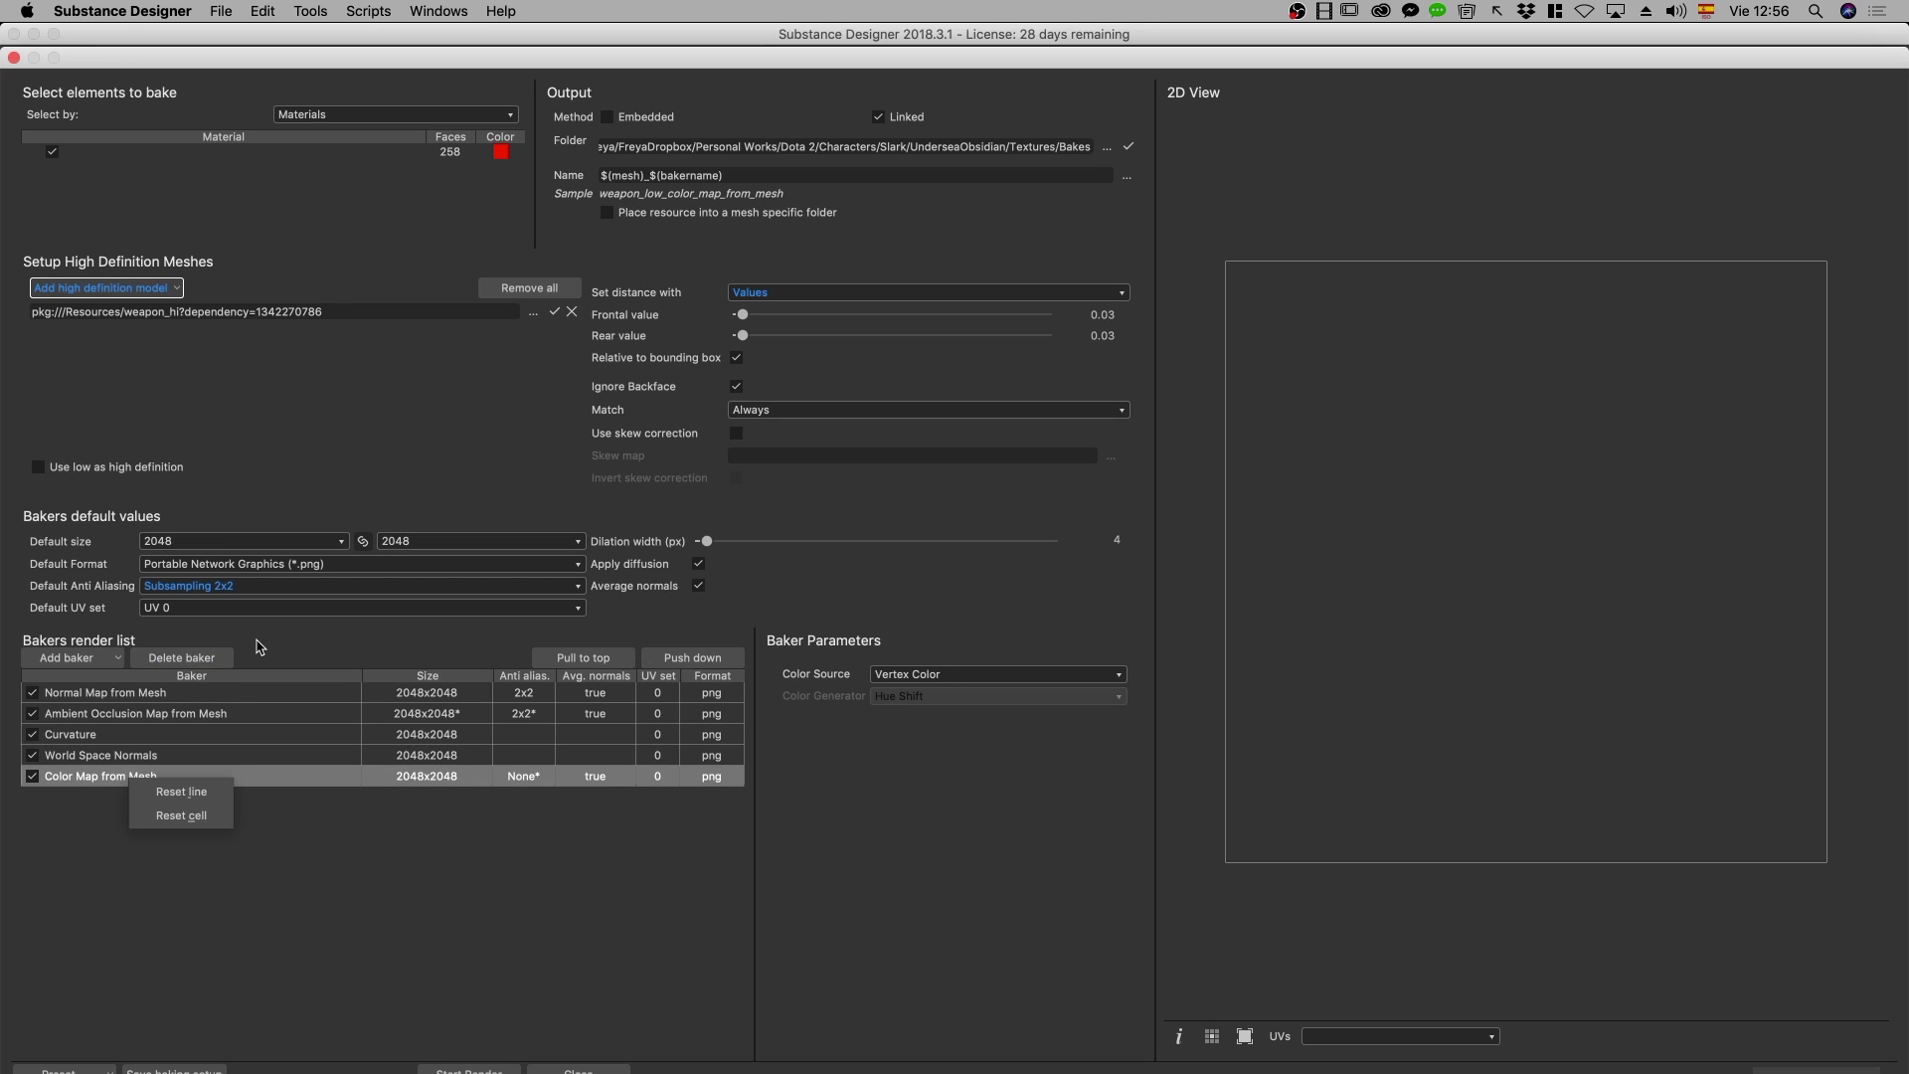
{"action": "left_click", "coordinate": [198, 662]}
{"action": "left_click", "coordinate": [199, 662]}
Add a new Position baker at the end and move the bake window down
{"action": "left_click", "coordinate": [110, 658]}
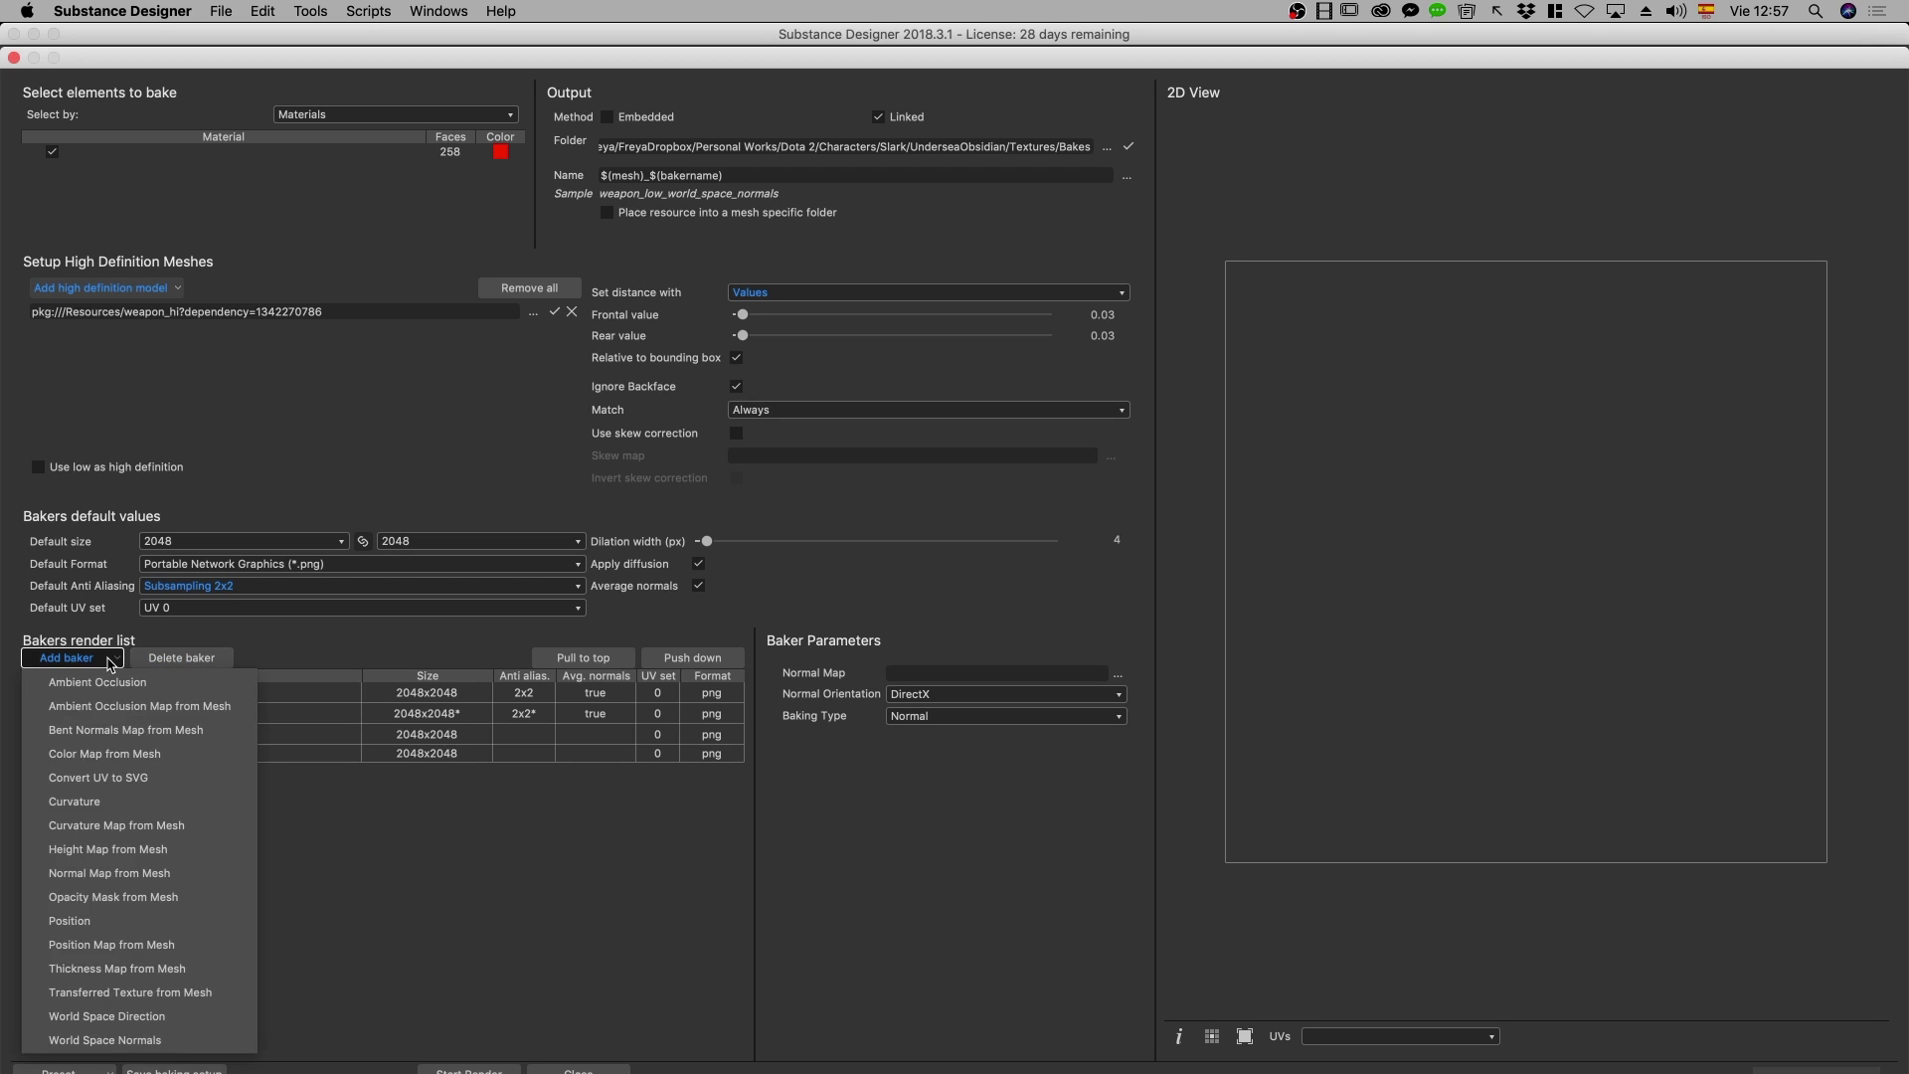
{"action": "left_click", "coordinate": [100, 929]}
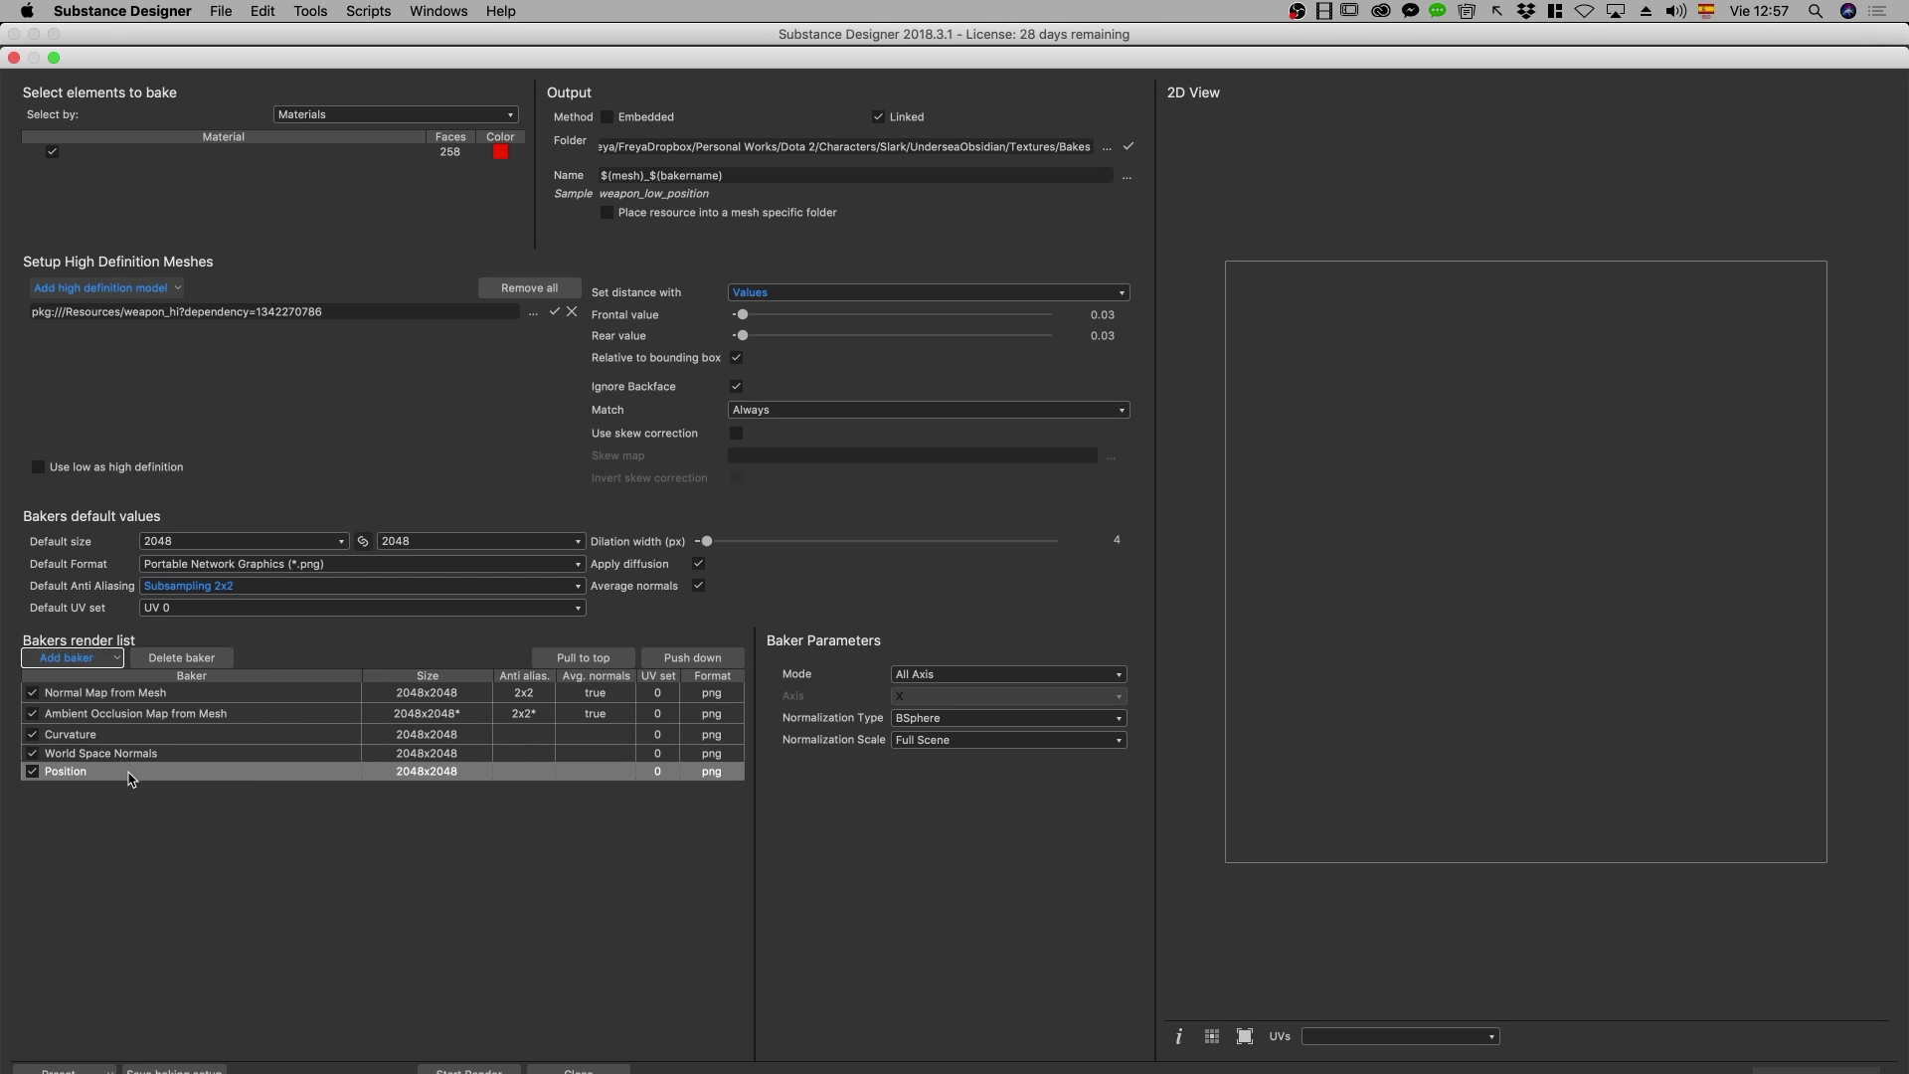
{"action": "left_click_drag", "start_coordinate": [535, 58], "coordinate": [540, 100]}
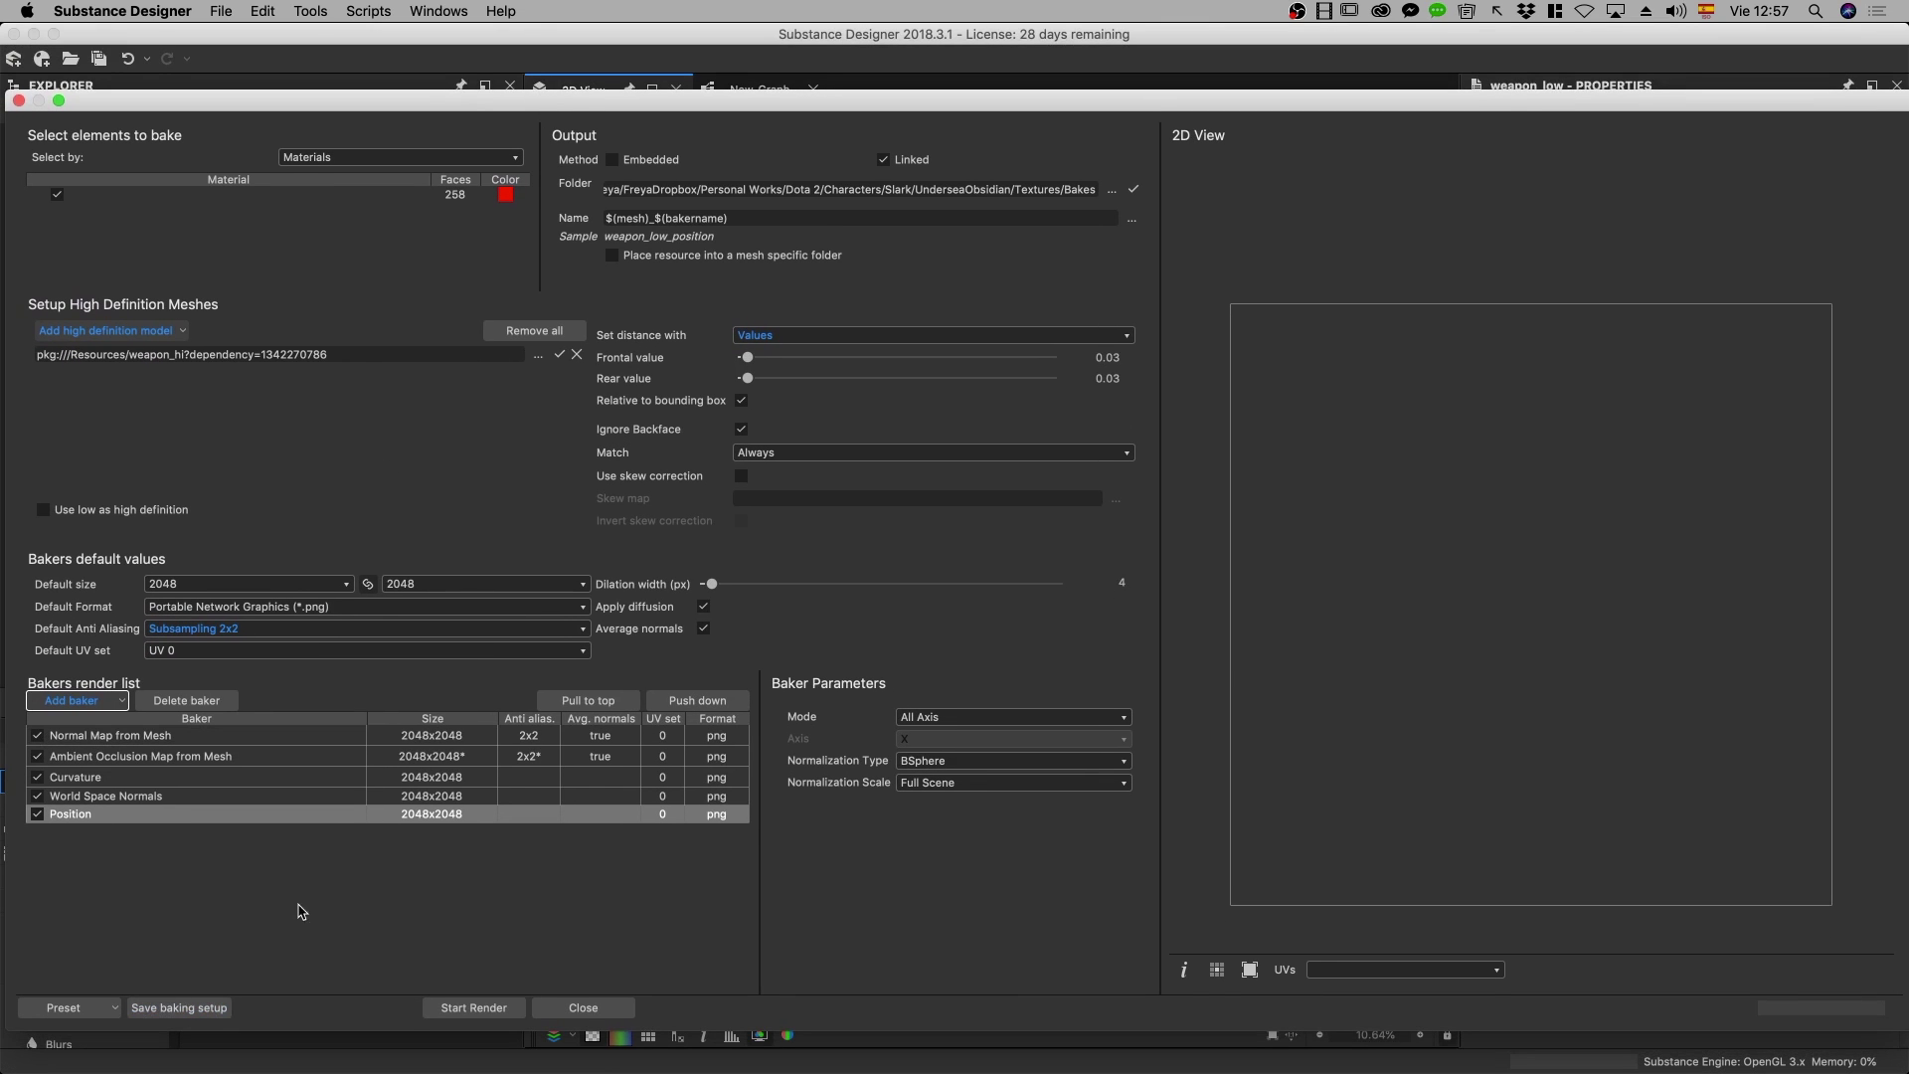
Render the five-baker bake, then preview the ambient occlusion, normal and curvature maps in 2D View
{"action": "left_click", "coordinate": [198, 1007]}
{"action": "left_click", "coordinate": [473, 1007]}
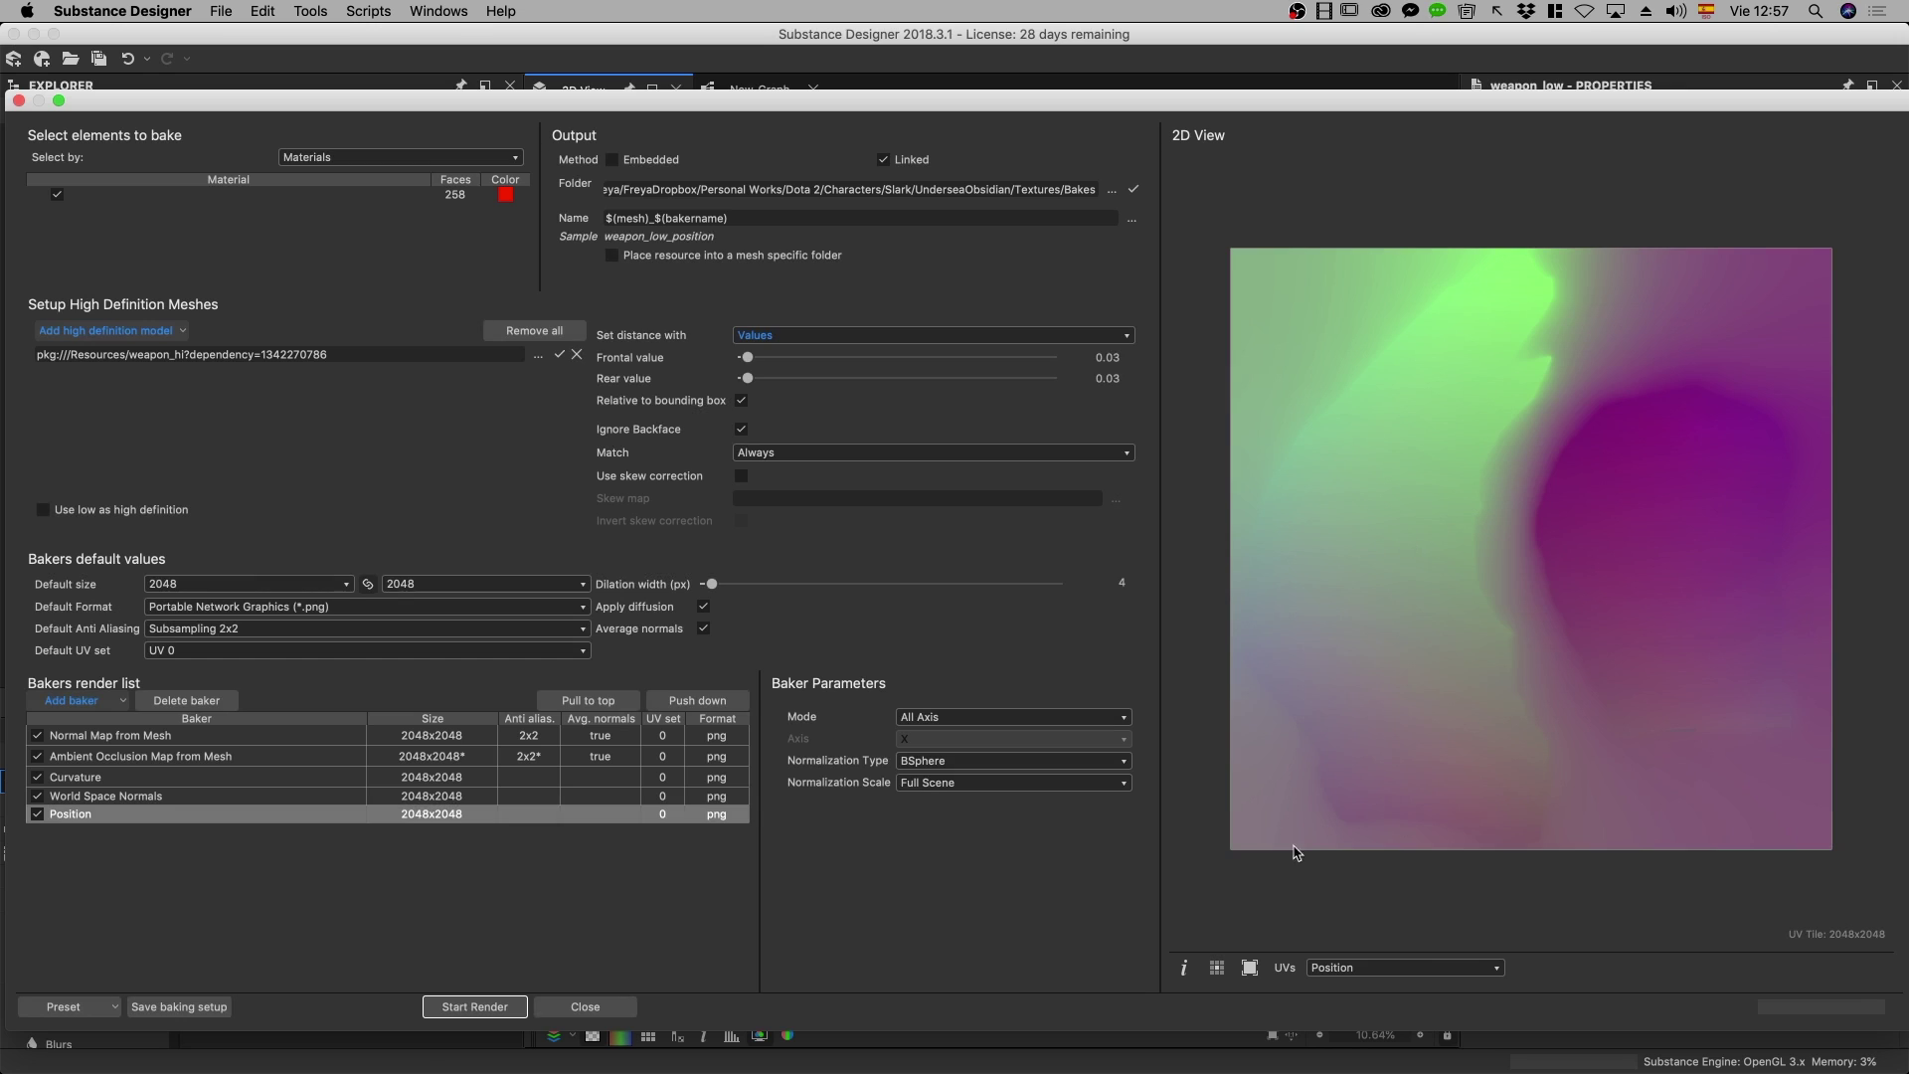
{"action": "left_click", "coordinate": [1332, 966]}
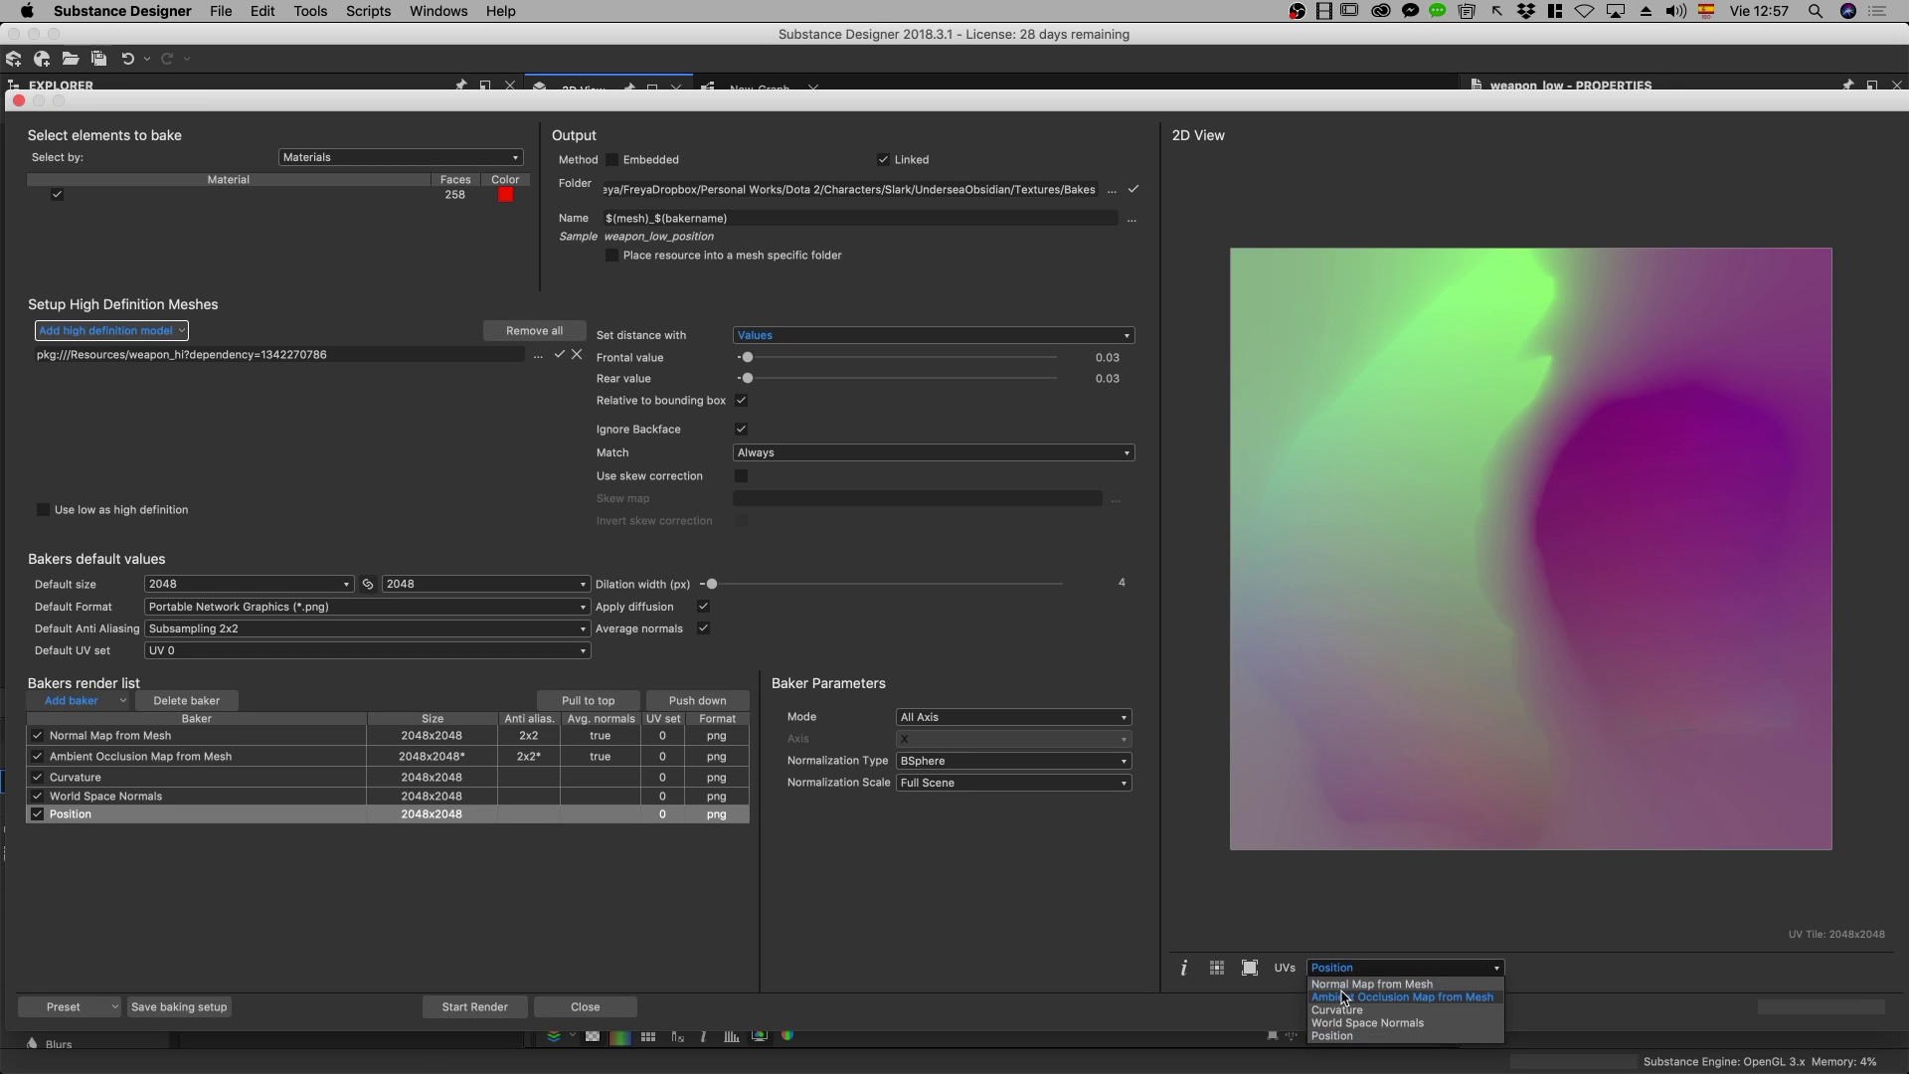
{"action": "left_click", "coordinate": [1344, 997]}
{"action": "left_click", "coordinate": [1344, 984]}
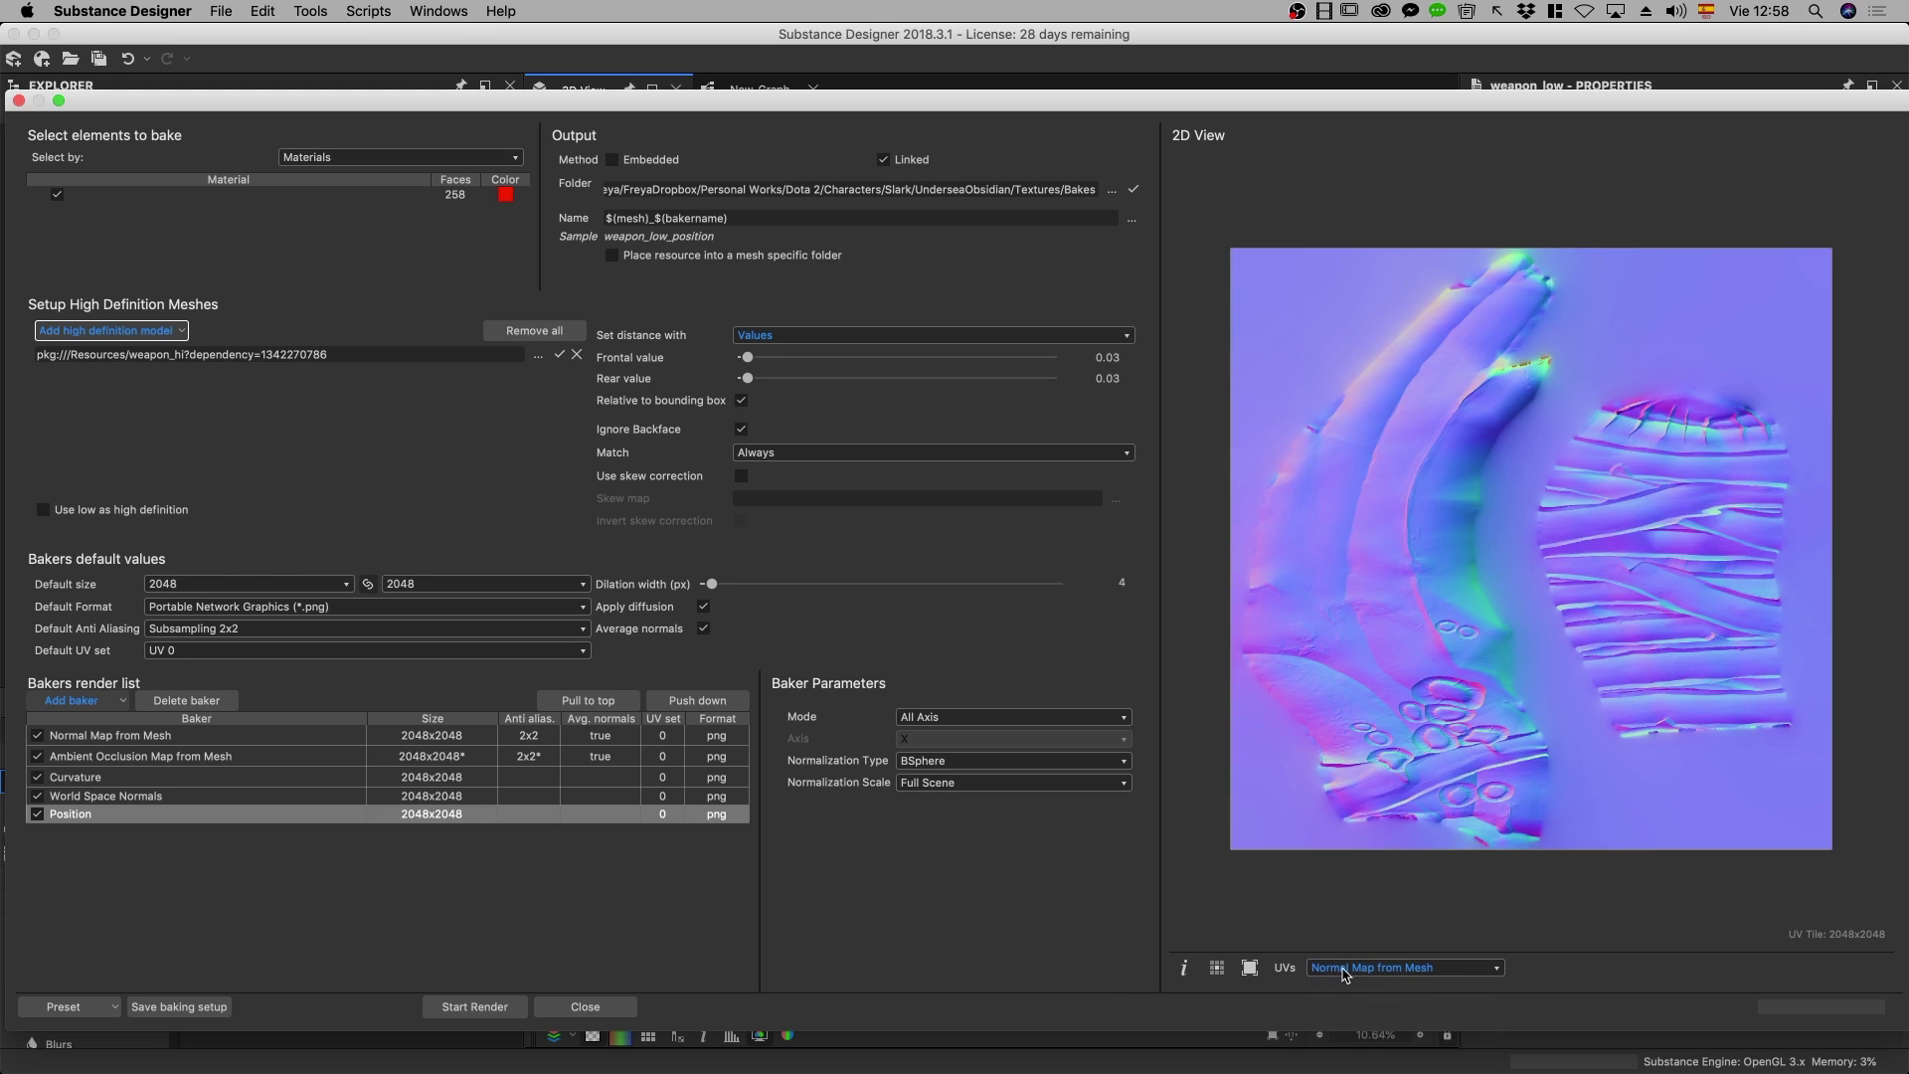
{"action": "left_click", "coordinate": [1352, 1010]}
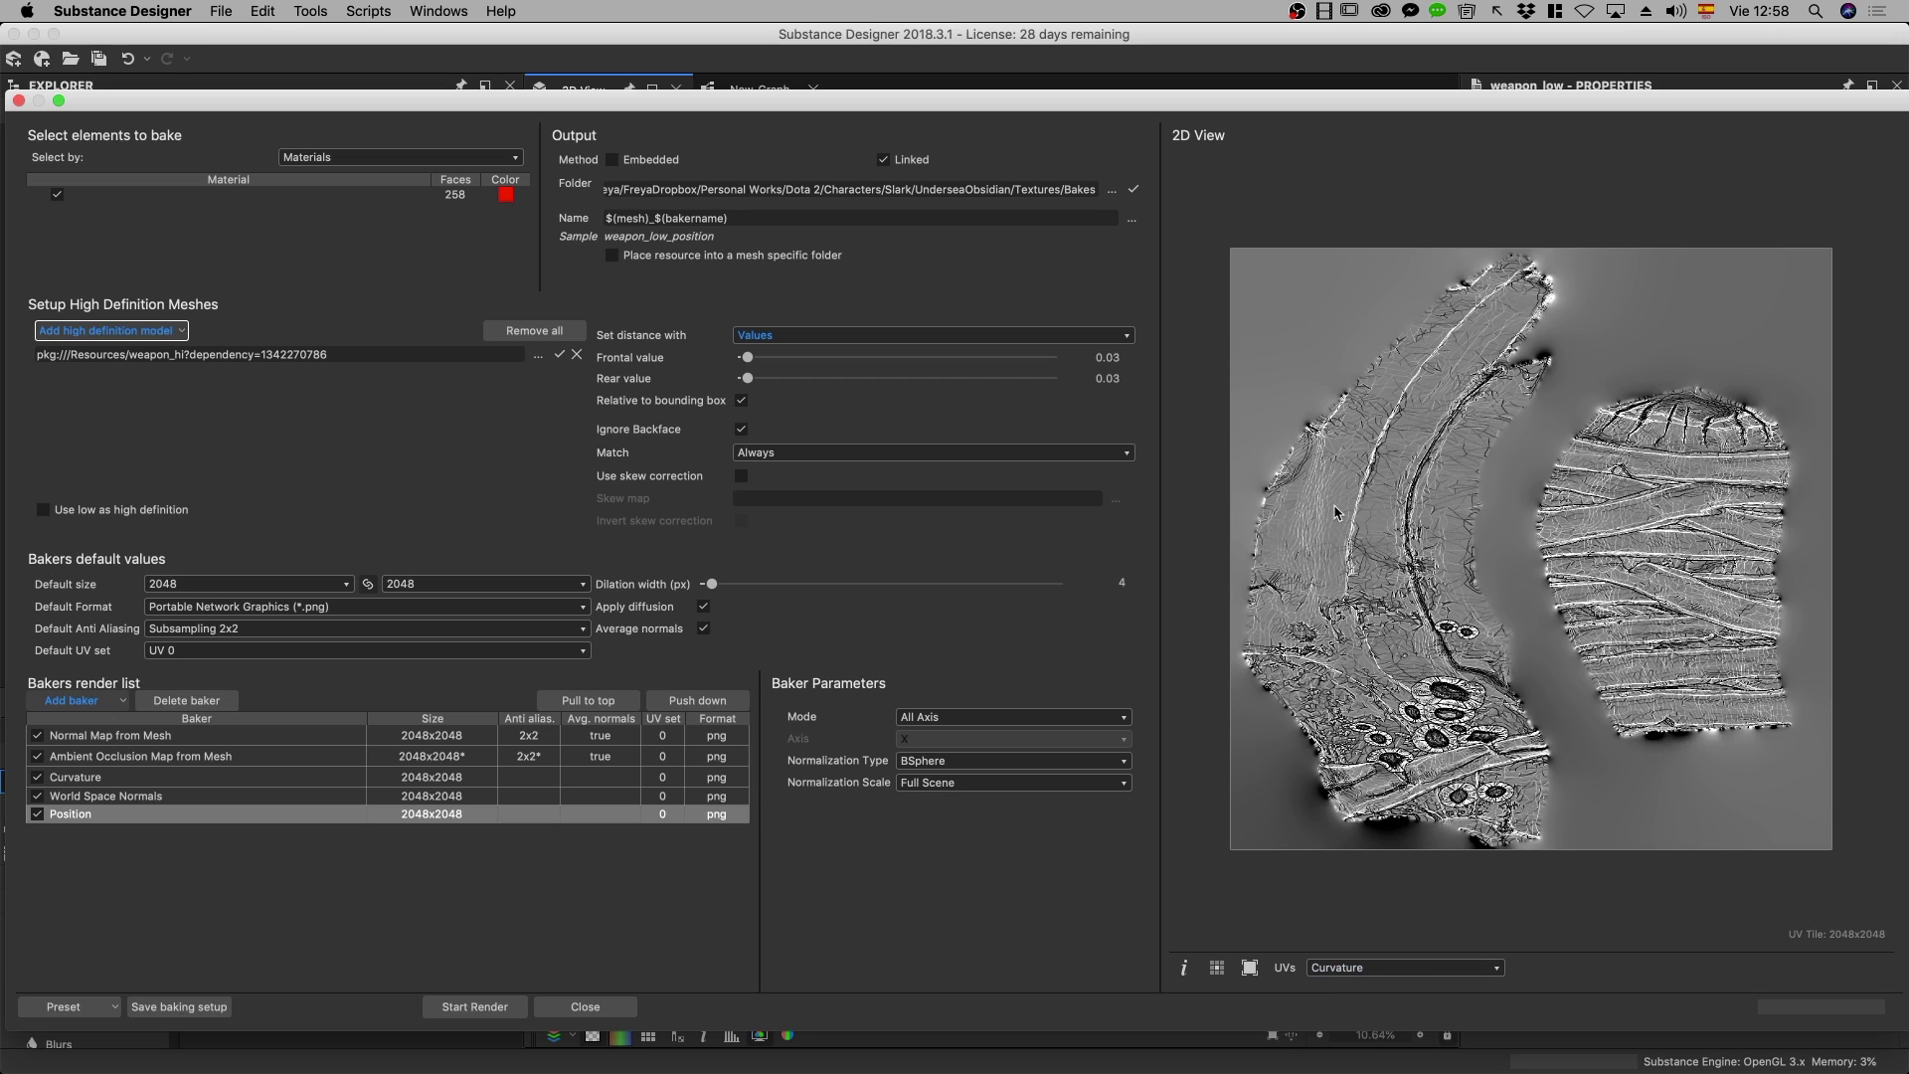
Set curvature Details to 0.2, disable seams, and re-bake only the curvature map
{"action": "left_click", "coordinate": [219, 780]}
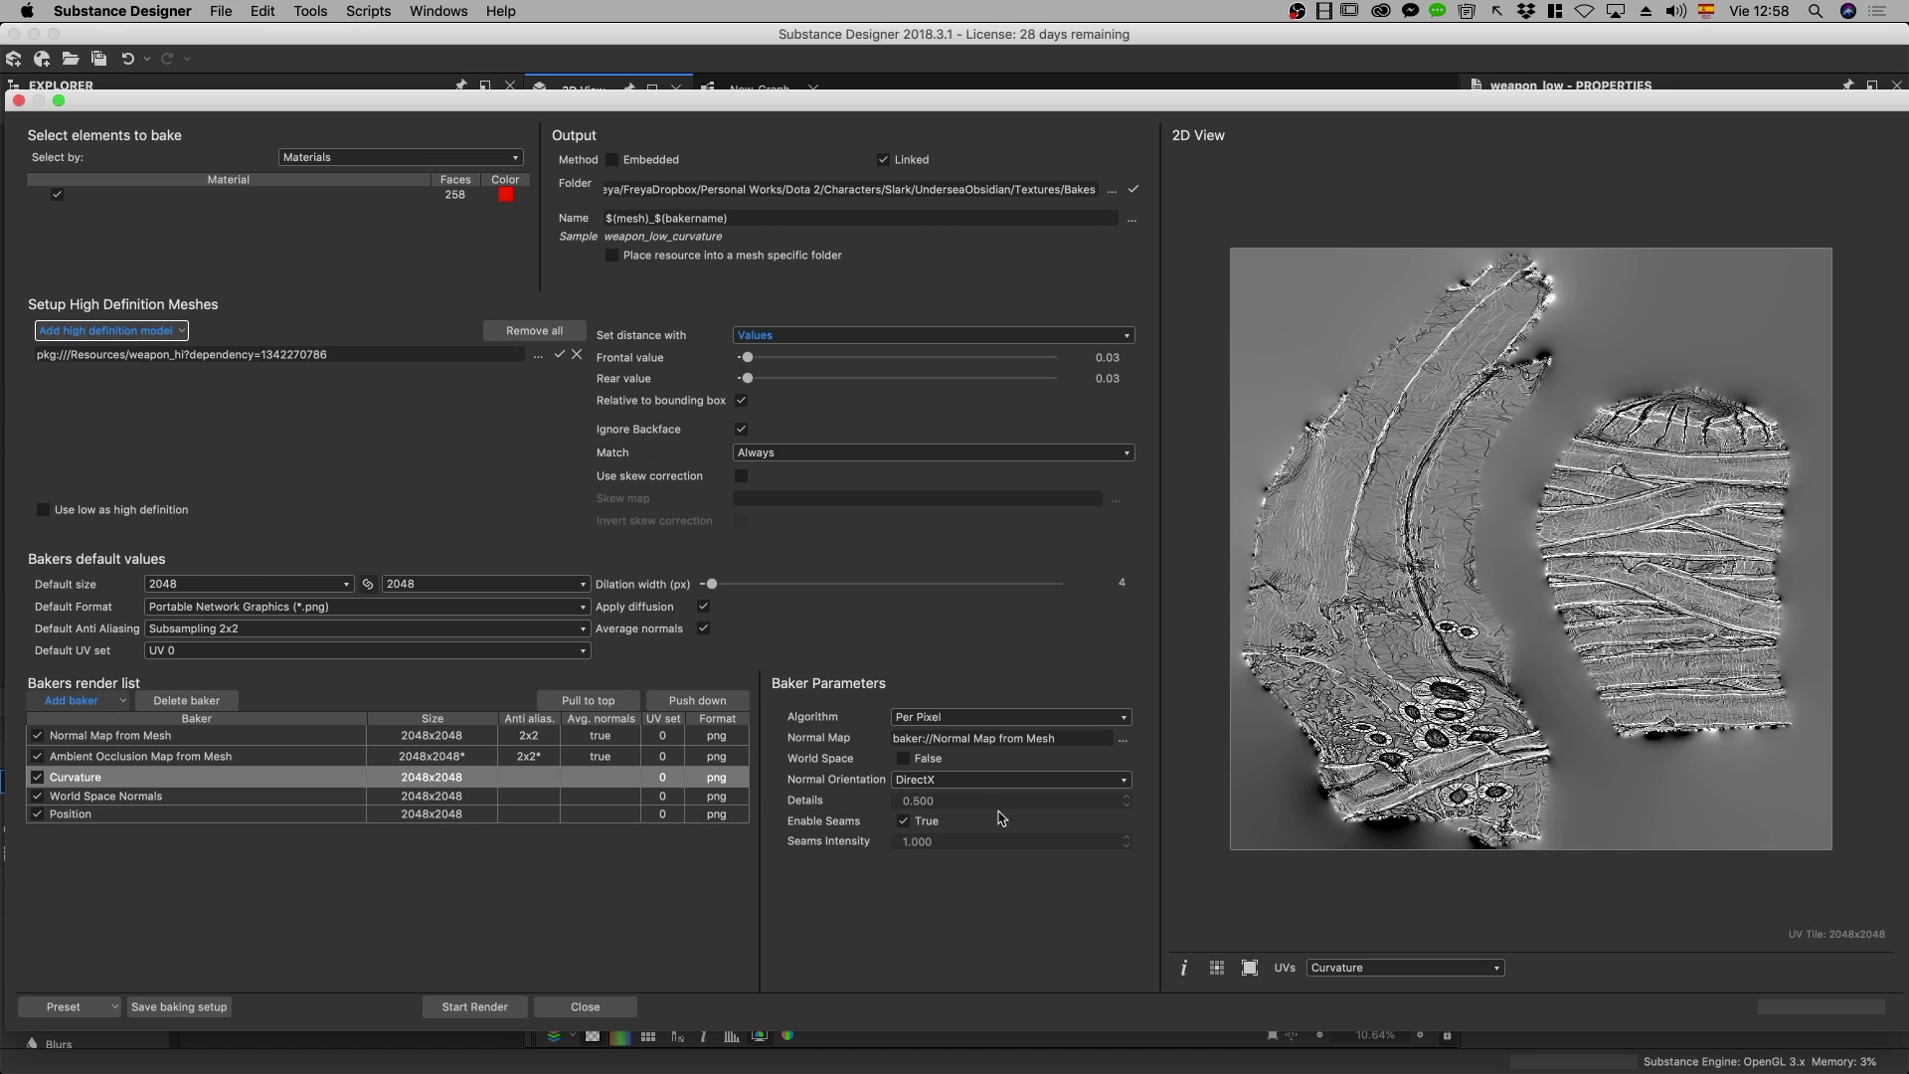
{"action": "left_click", "coordinate": [1127, 806]}
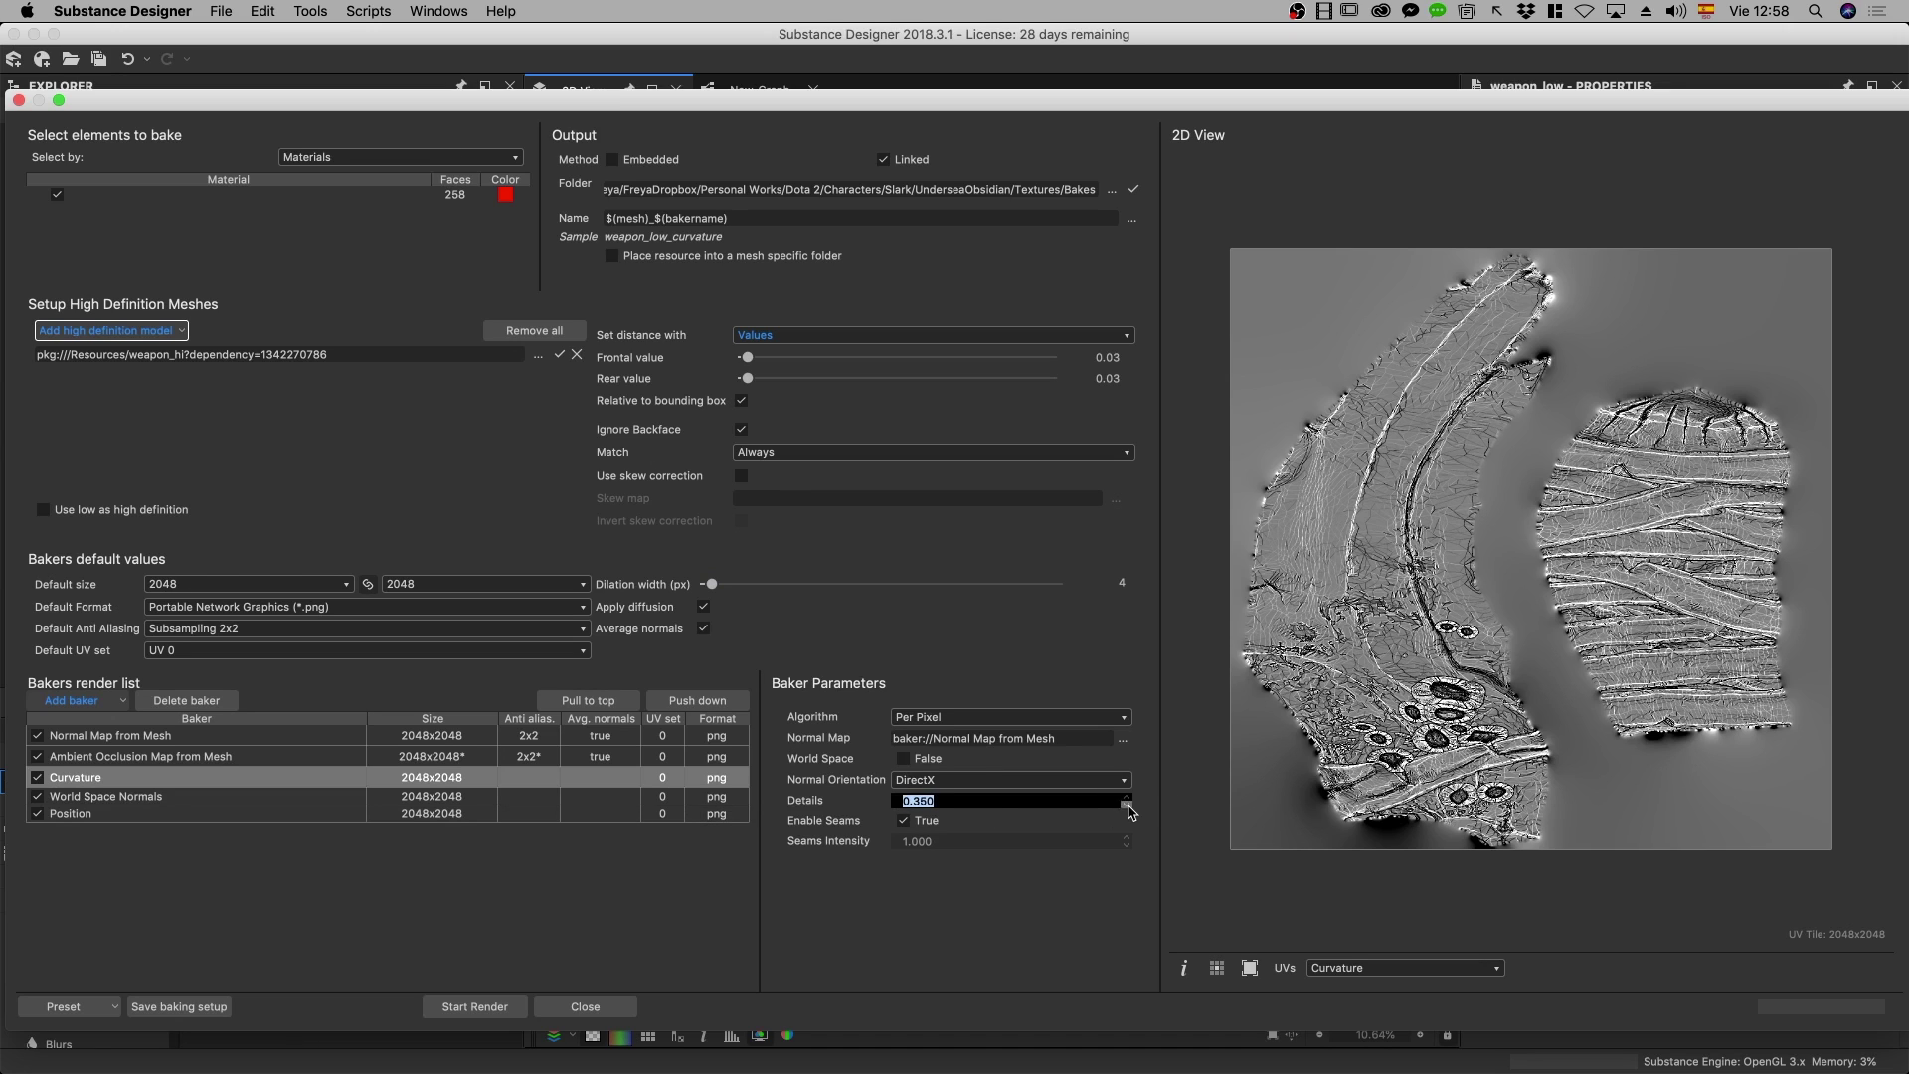
{"action": "type", "text": "0.2"}
{"action": "key", "text": "Return"}
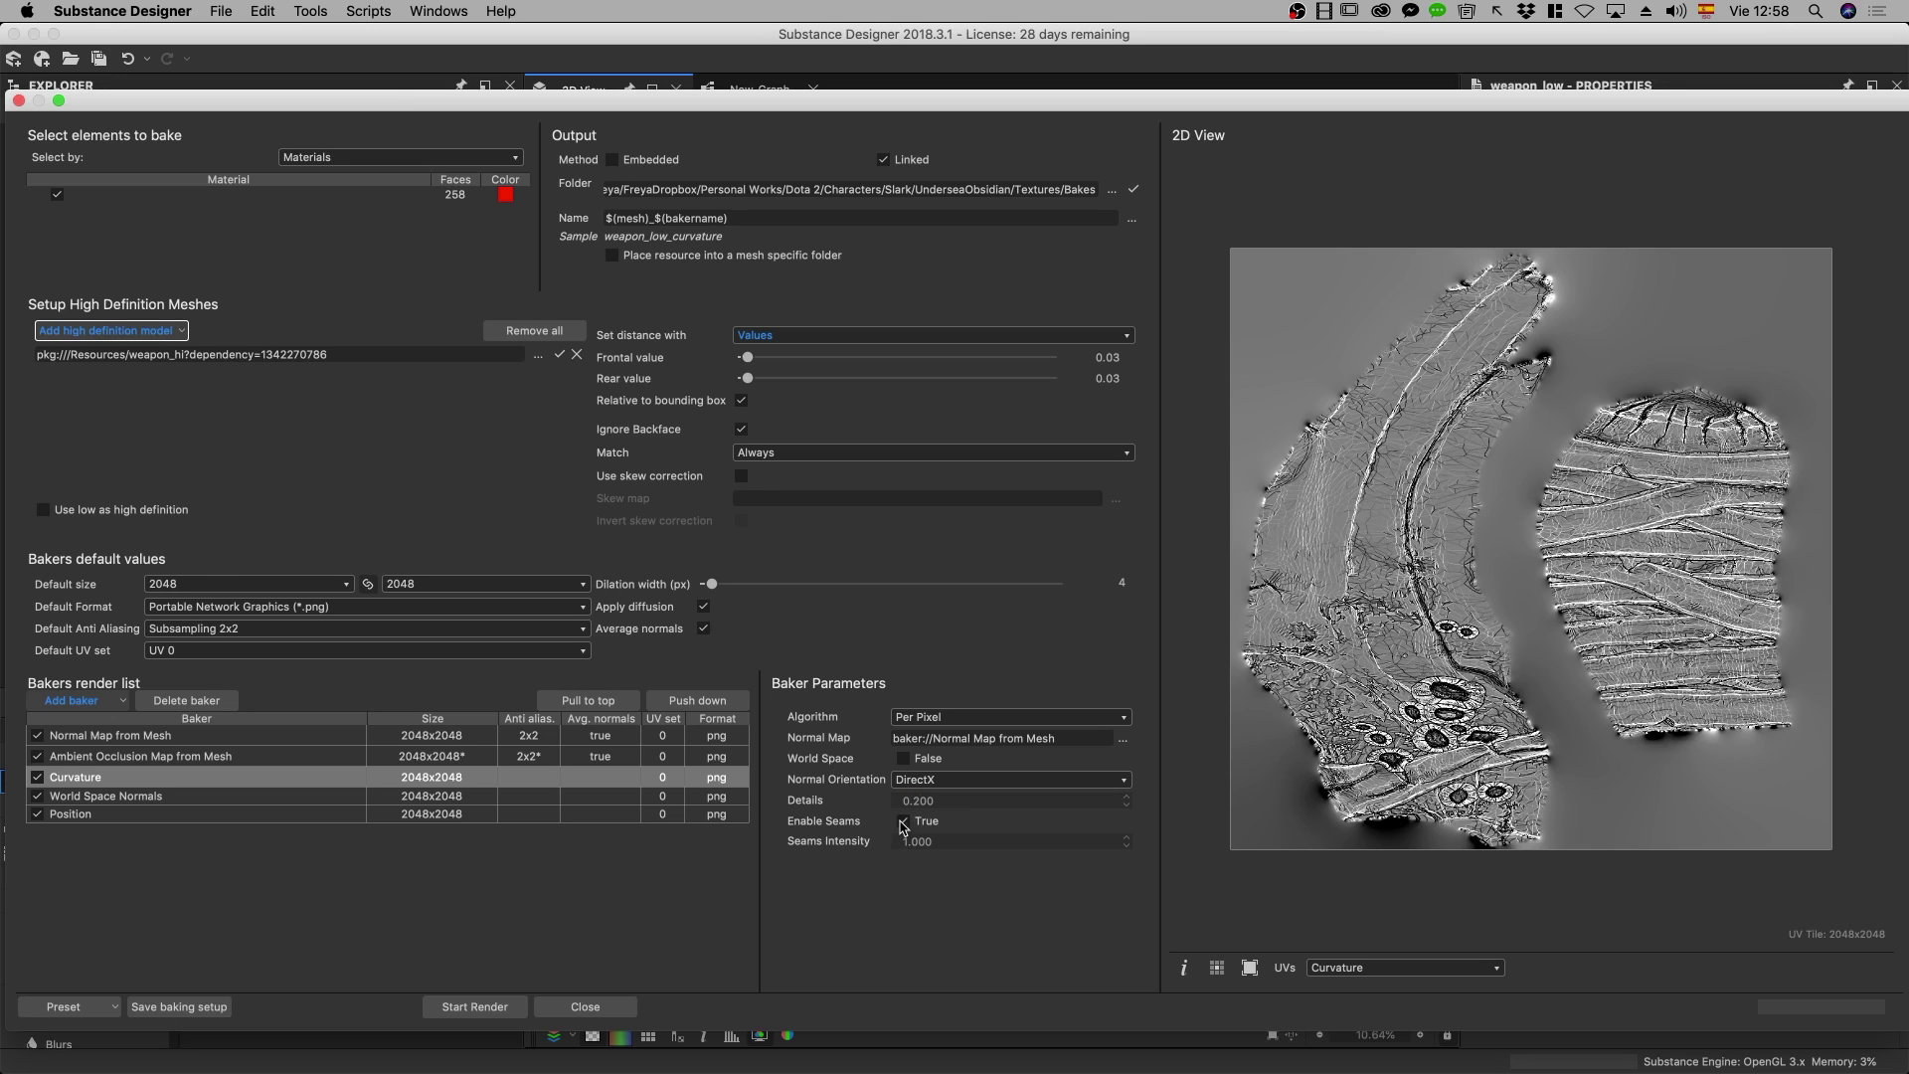
{"action": "left_click", "coordinate": [903, 821]}
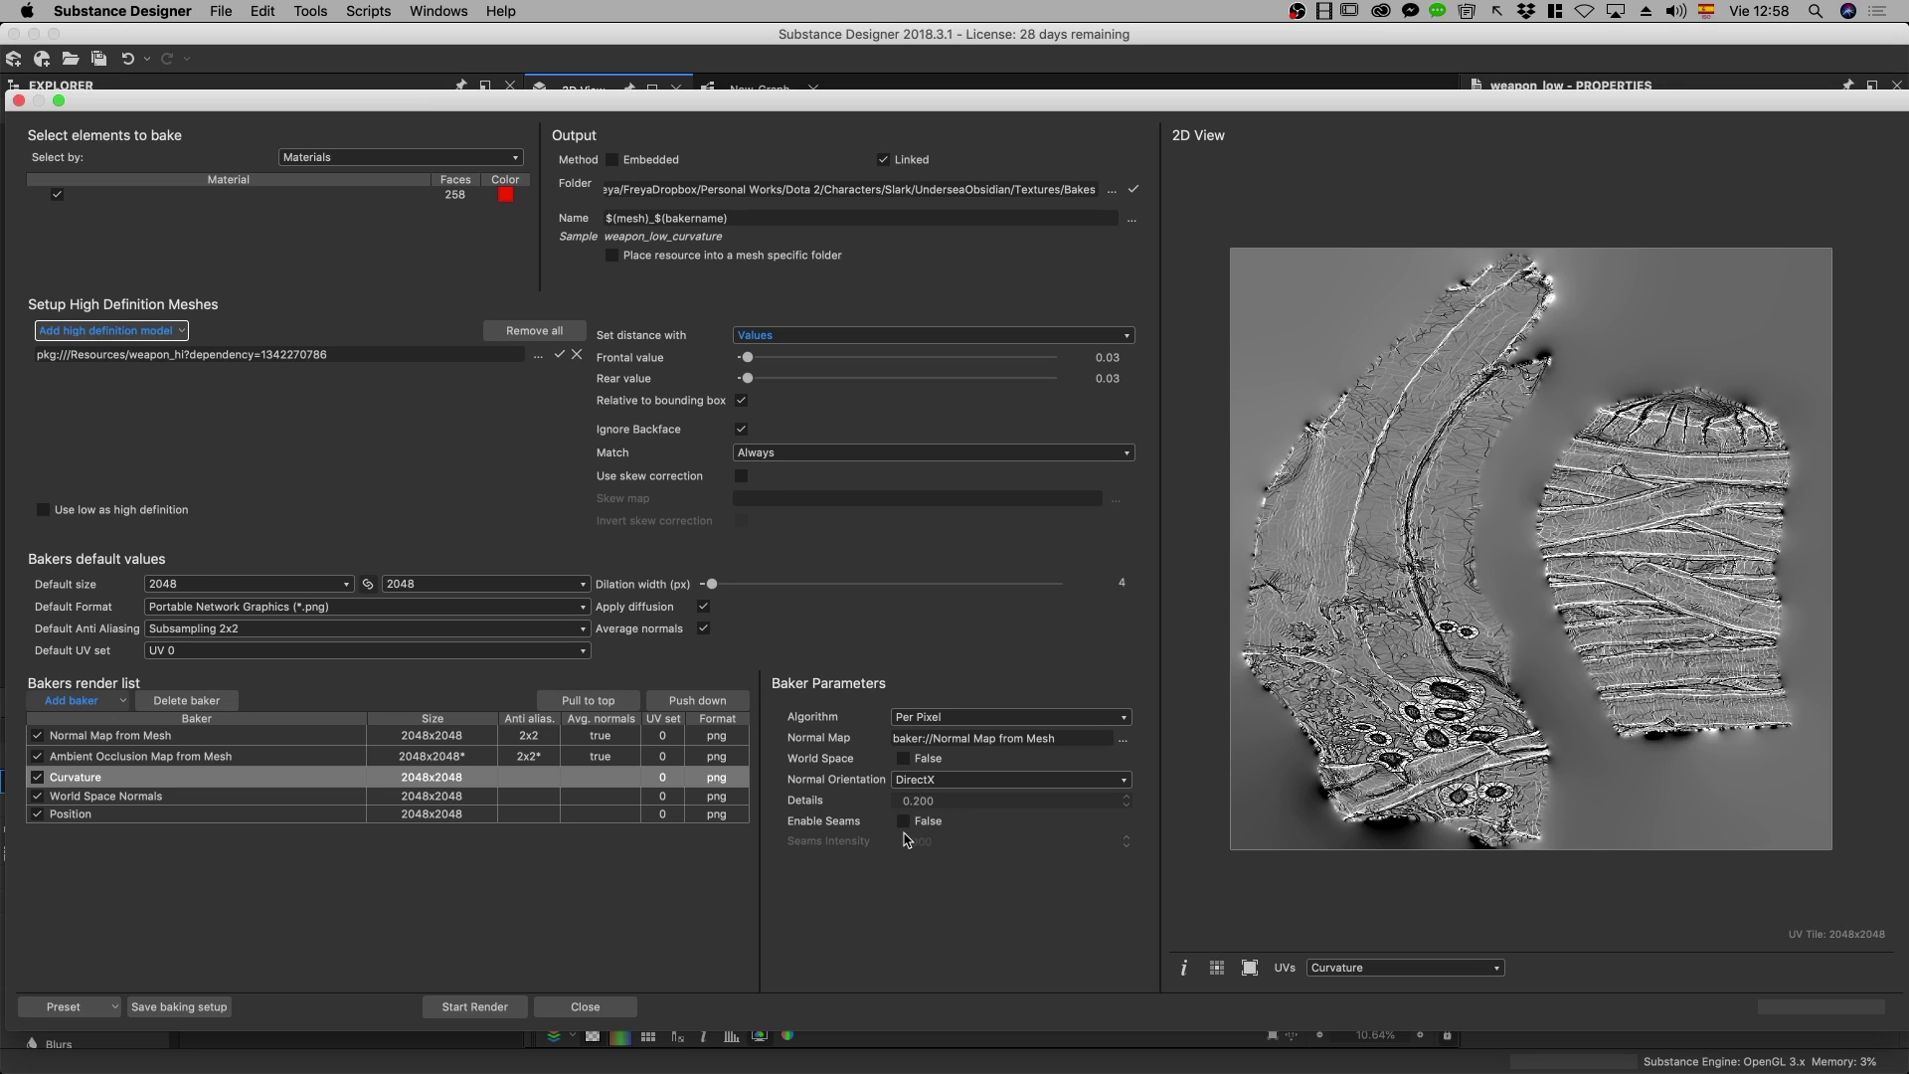
{"action": "left_click", "coordinate": [37, 755]}
{"action": "left_click", "coordinate": [36, 795]}
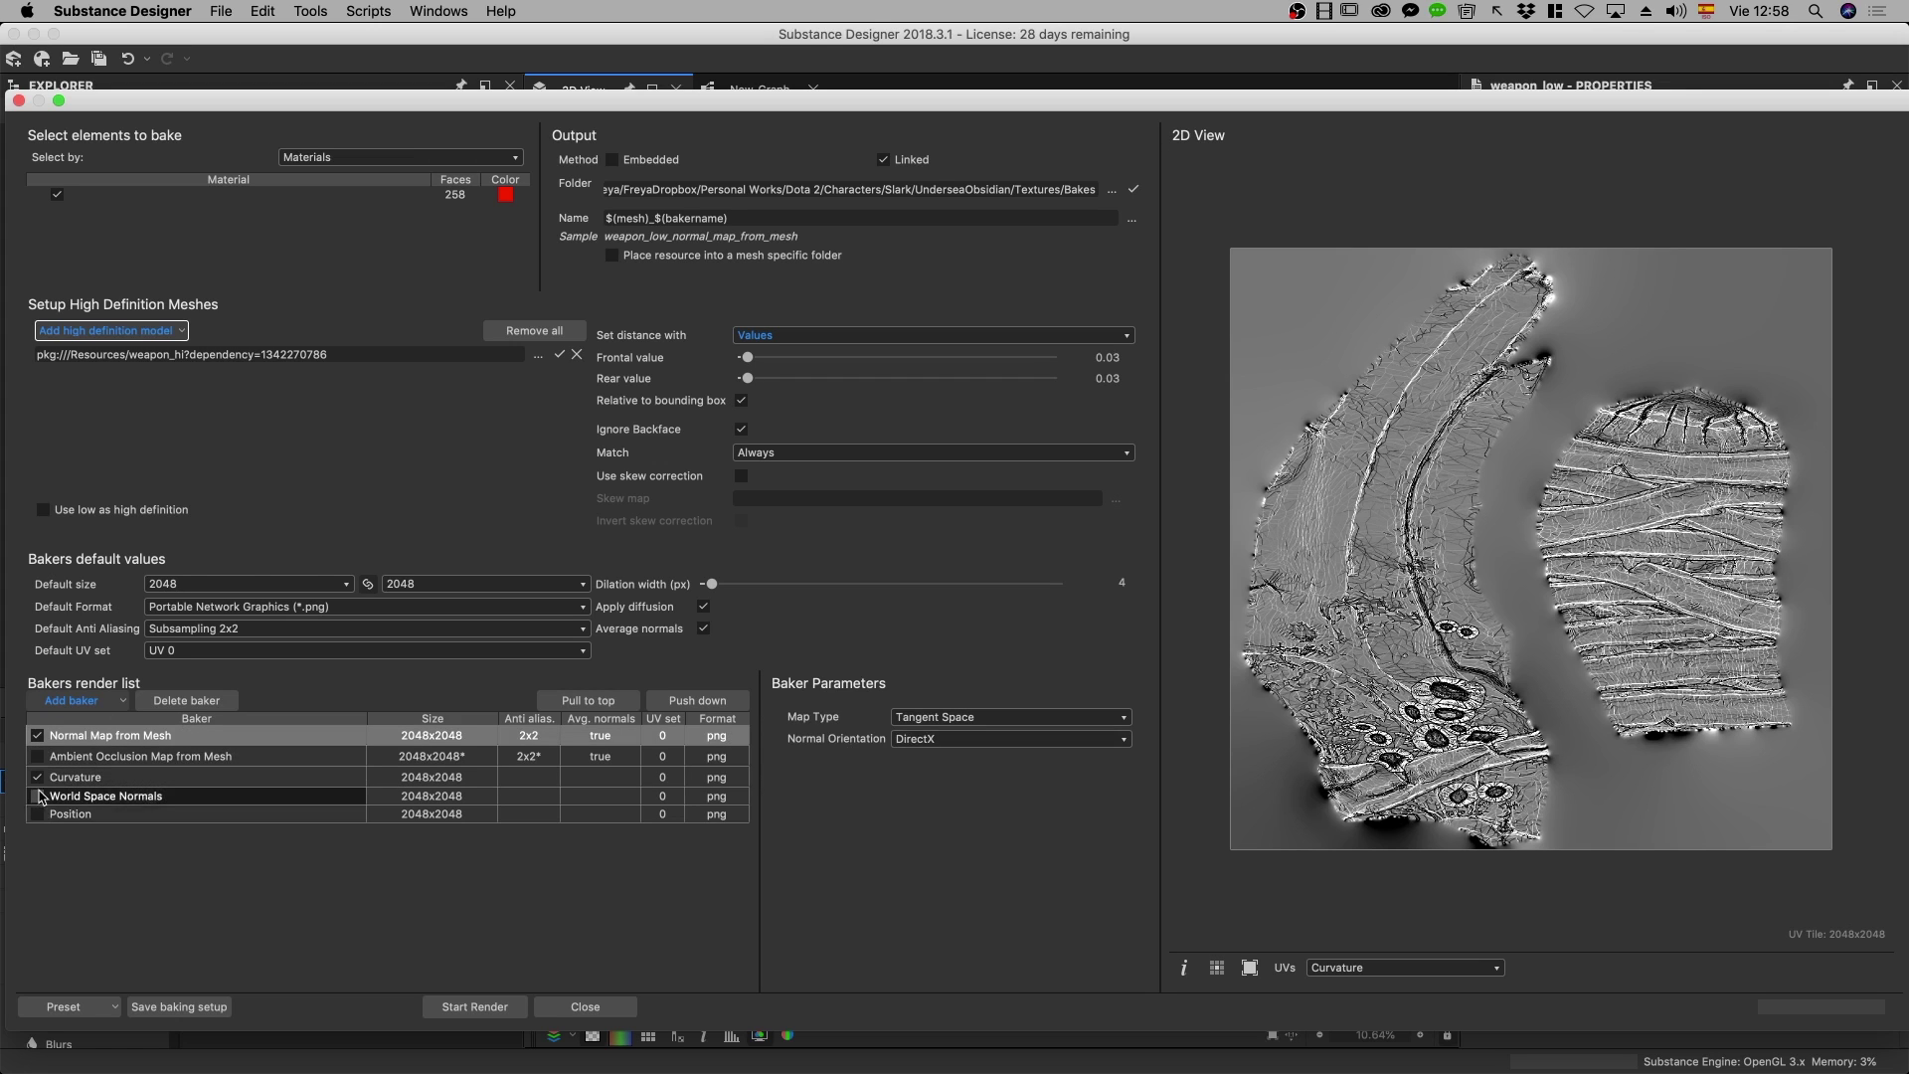
{"action": "left_click", "coordinate": [36, 735]}
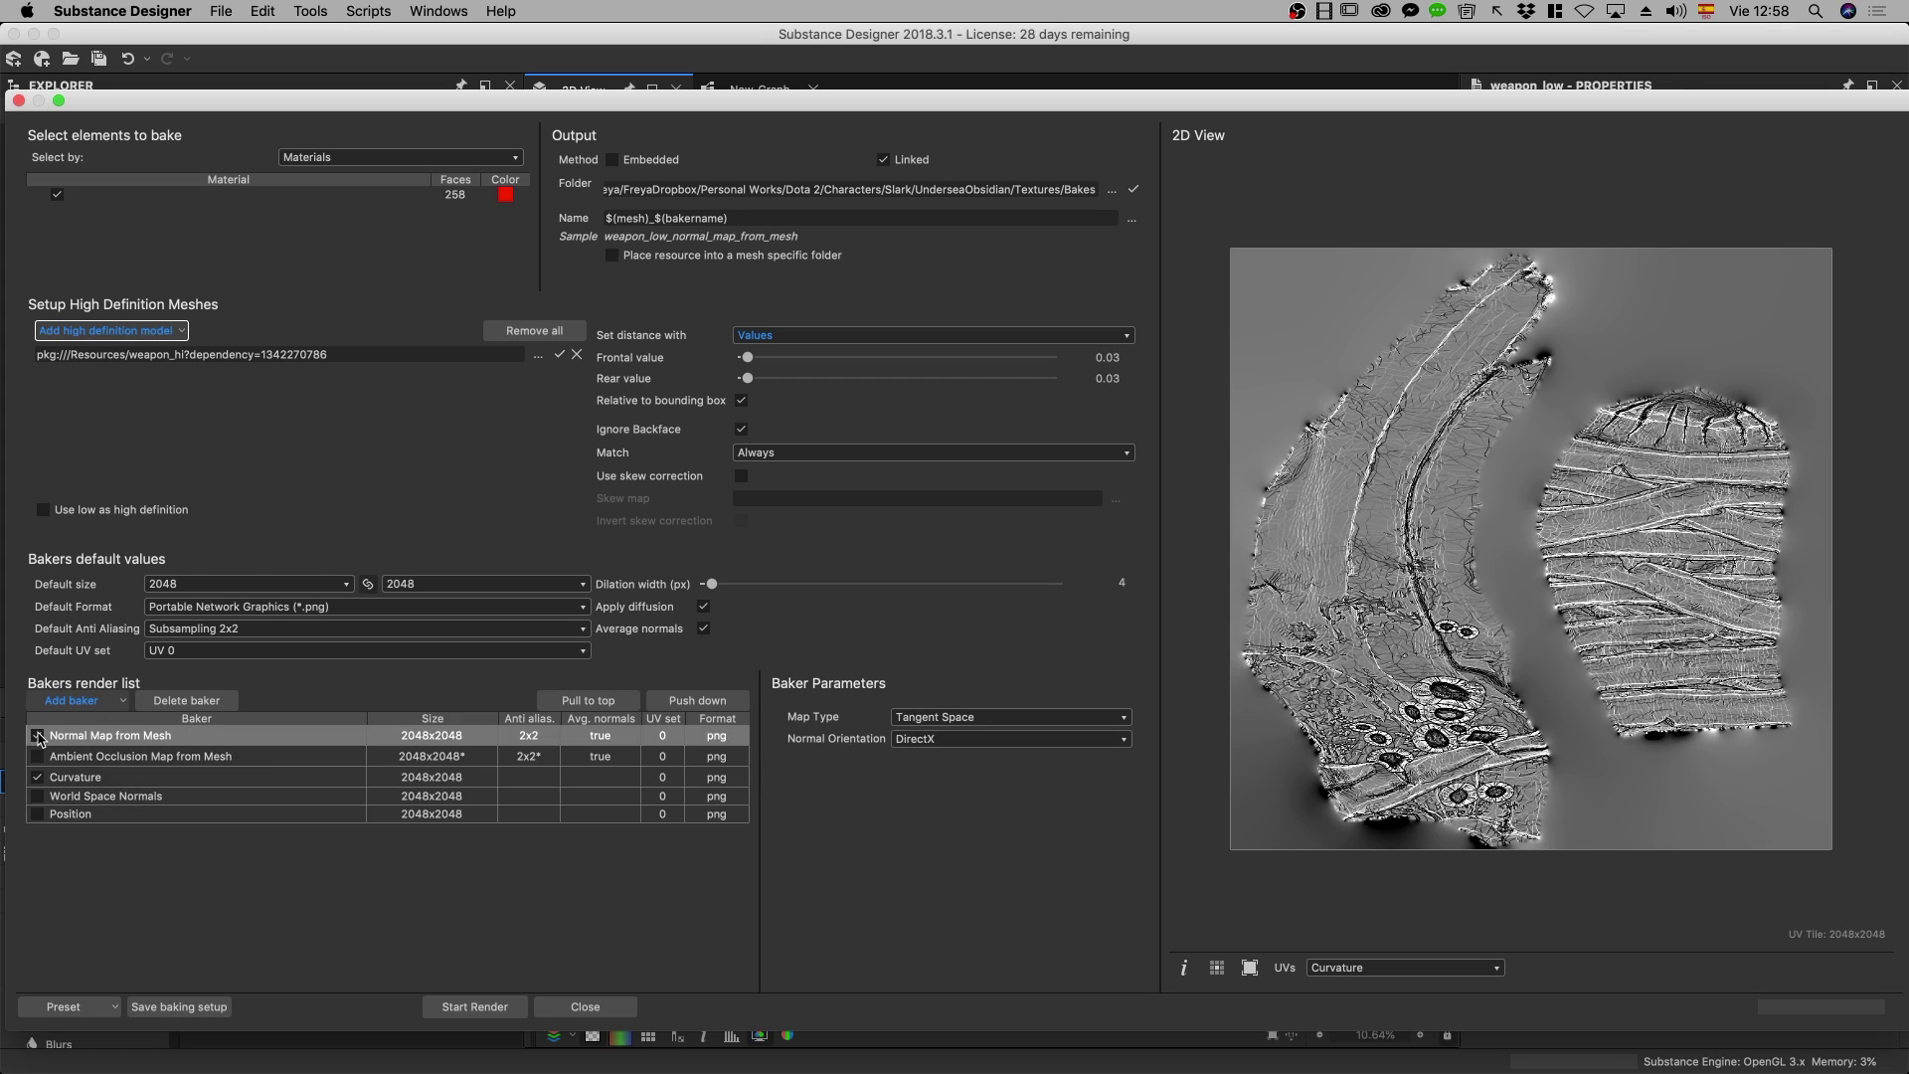
{"action": "left_click", "coordinate": [508, 1012]}
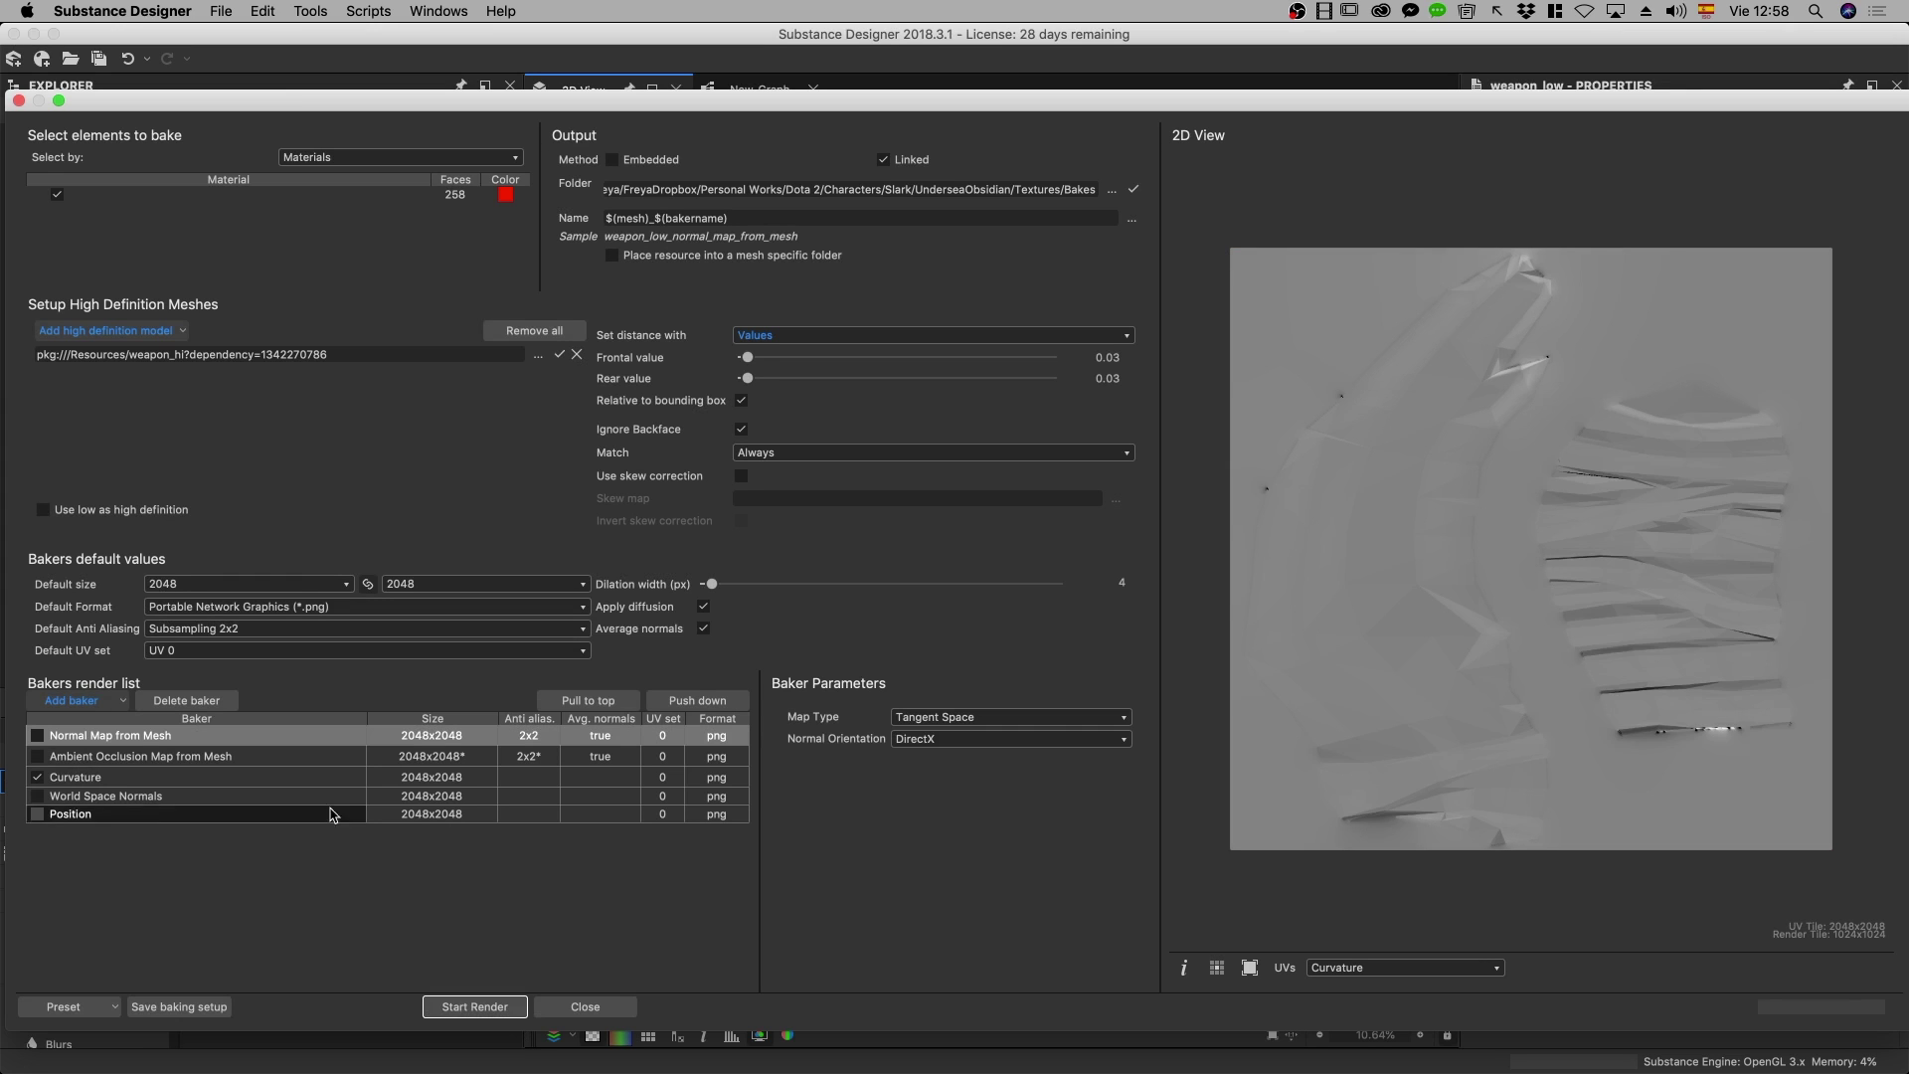
Re-bake curvature with the normal map, lower Details to 0.1, bake again and close the window
{"action": "left_click", "coordinate": [273, 776]}
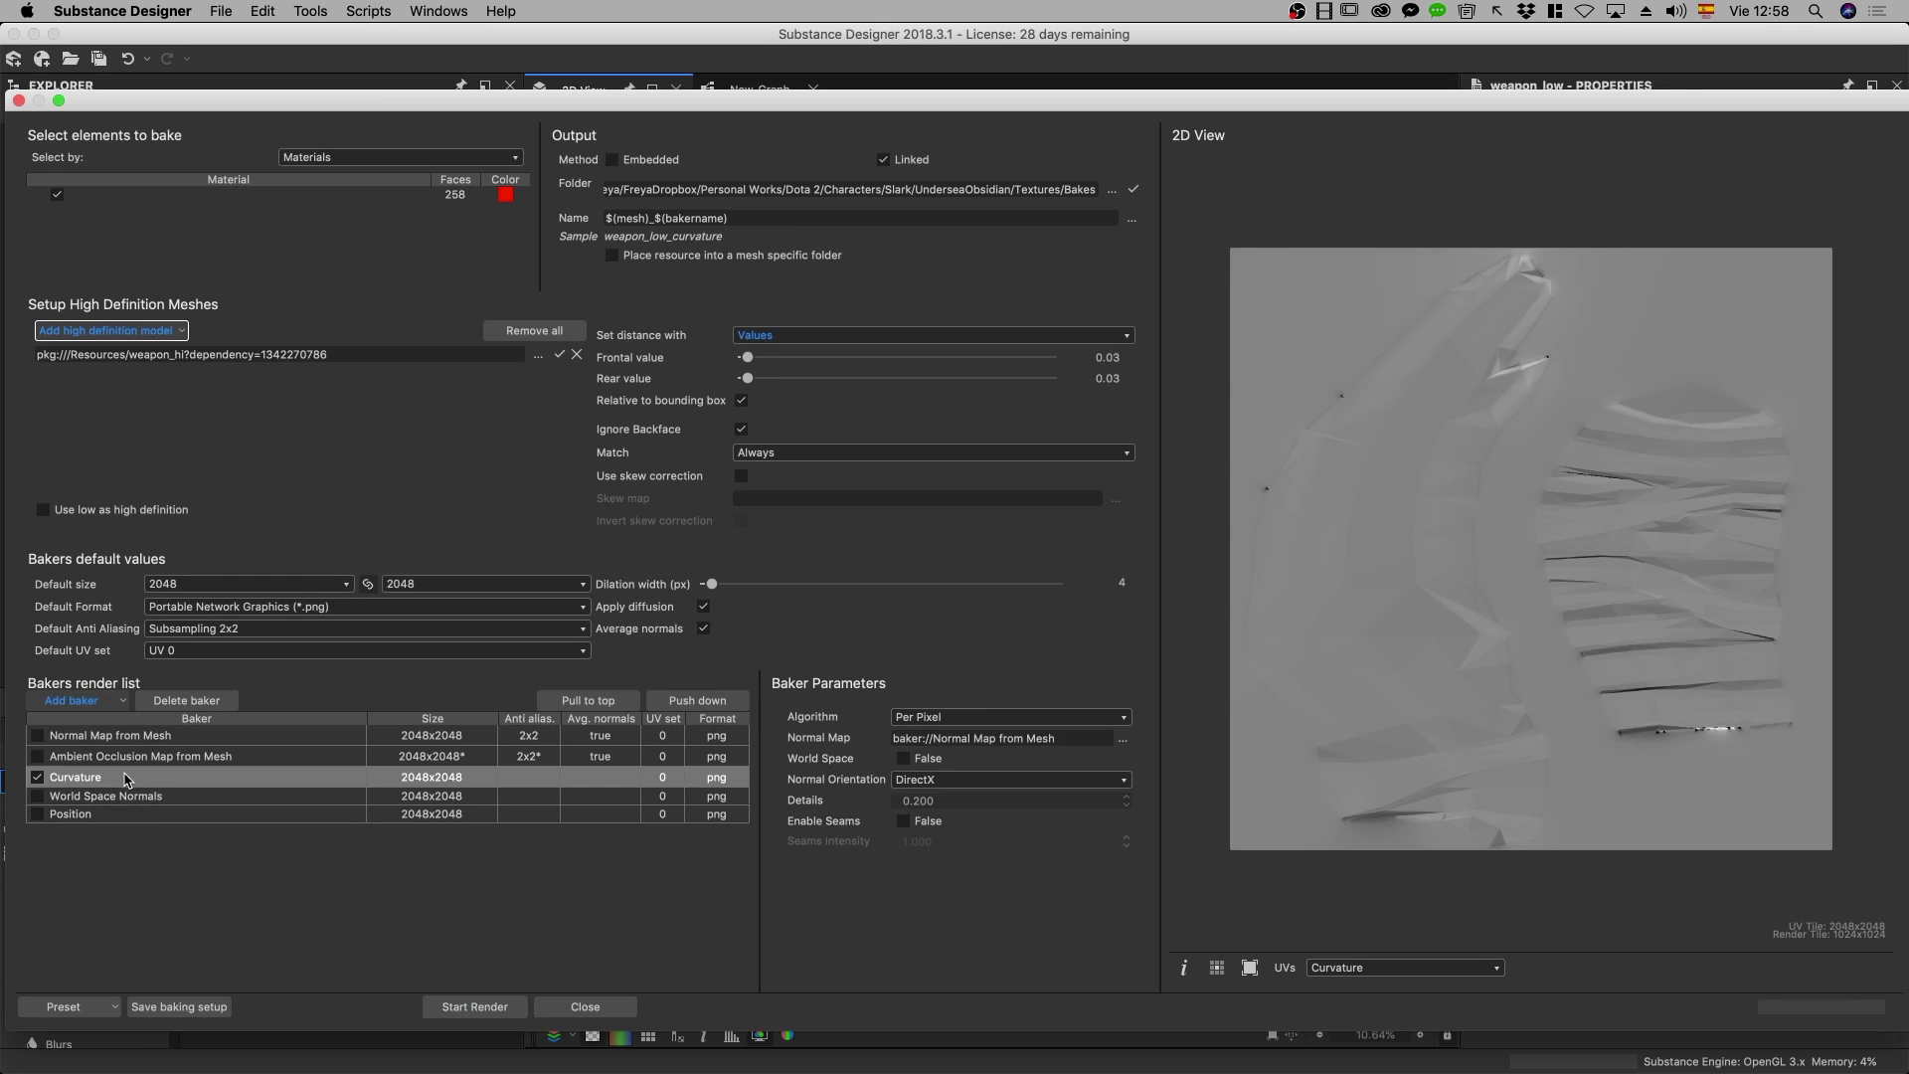
{"action": "left_click", "coordinate": [37, 736]}
{"action": "left_click", "coordinate": [476, 1007]}
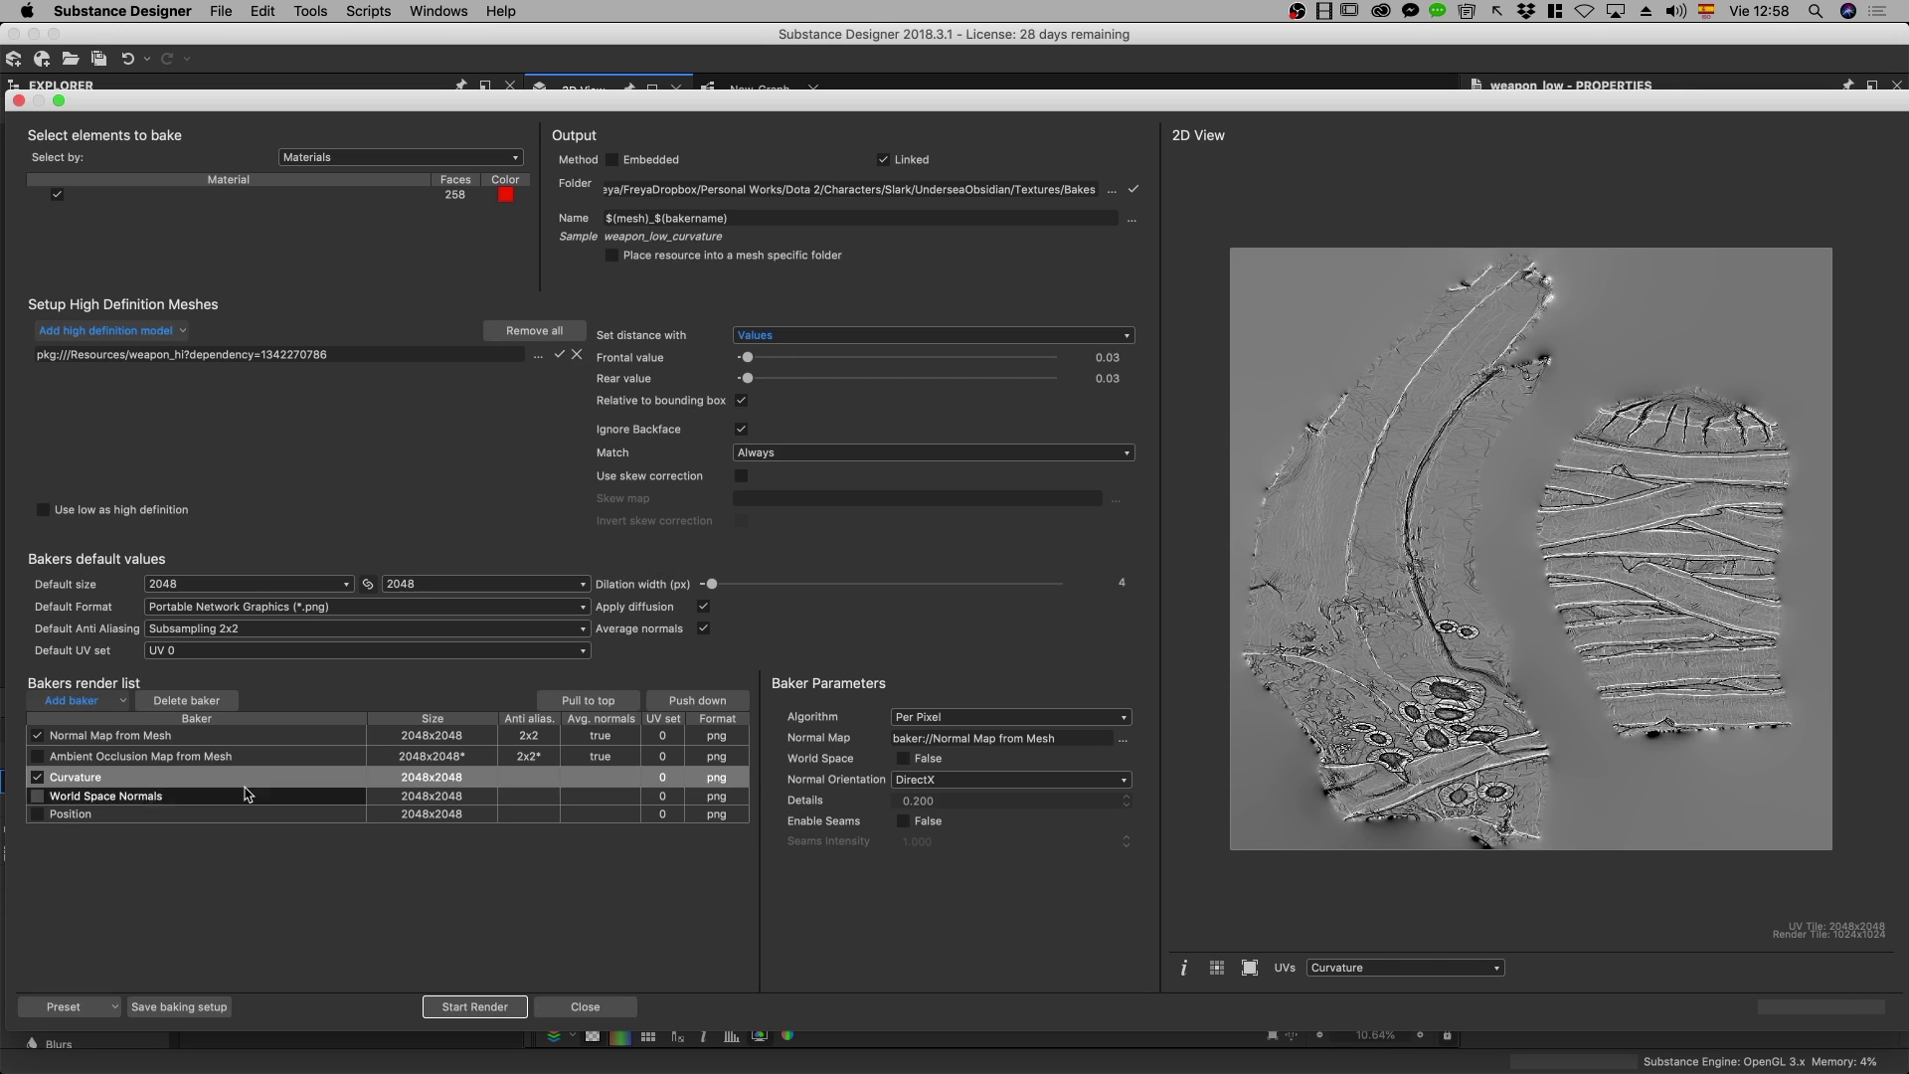
{"action": "left_click", "coordinate": [1127, 804]}
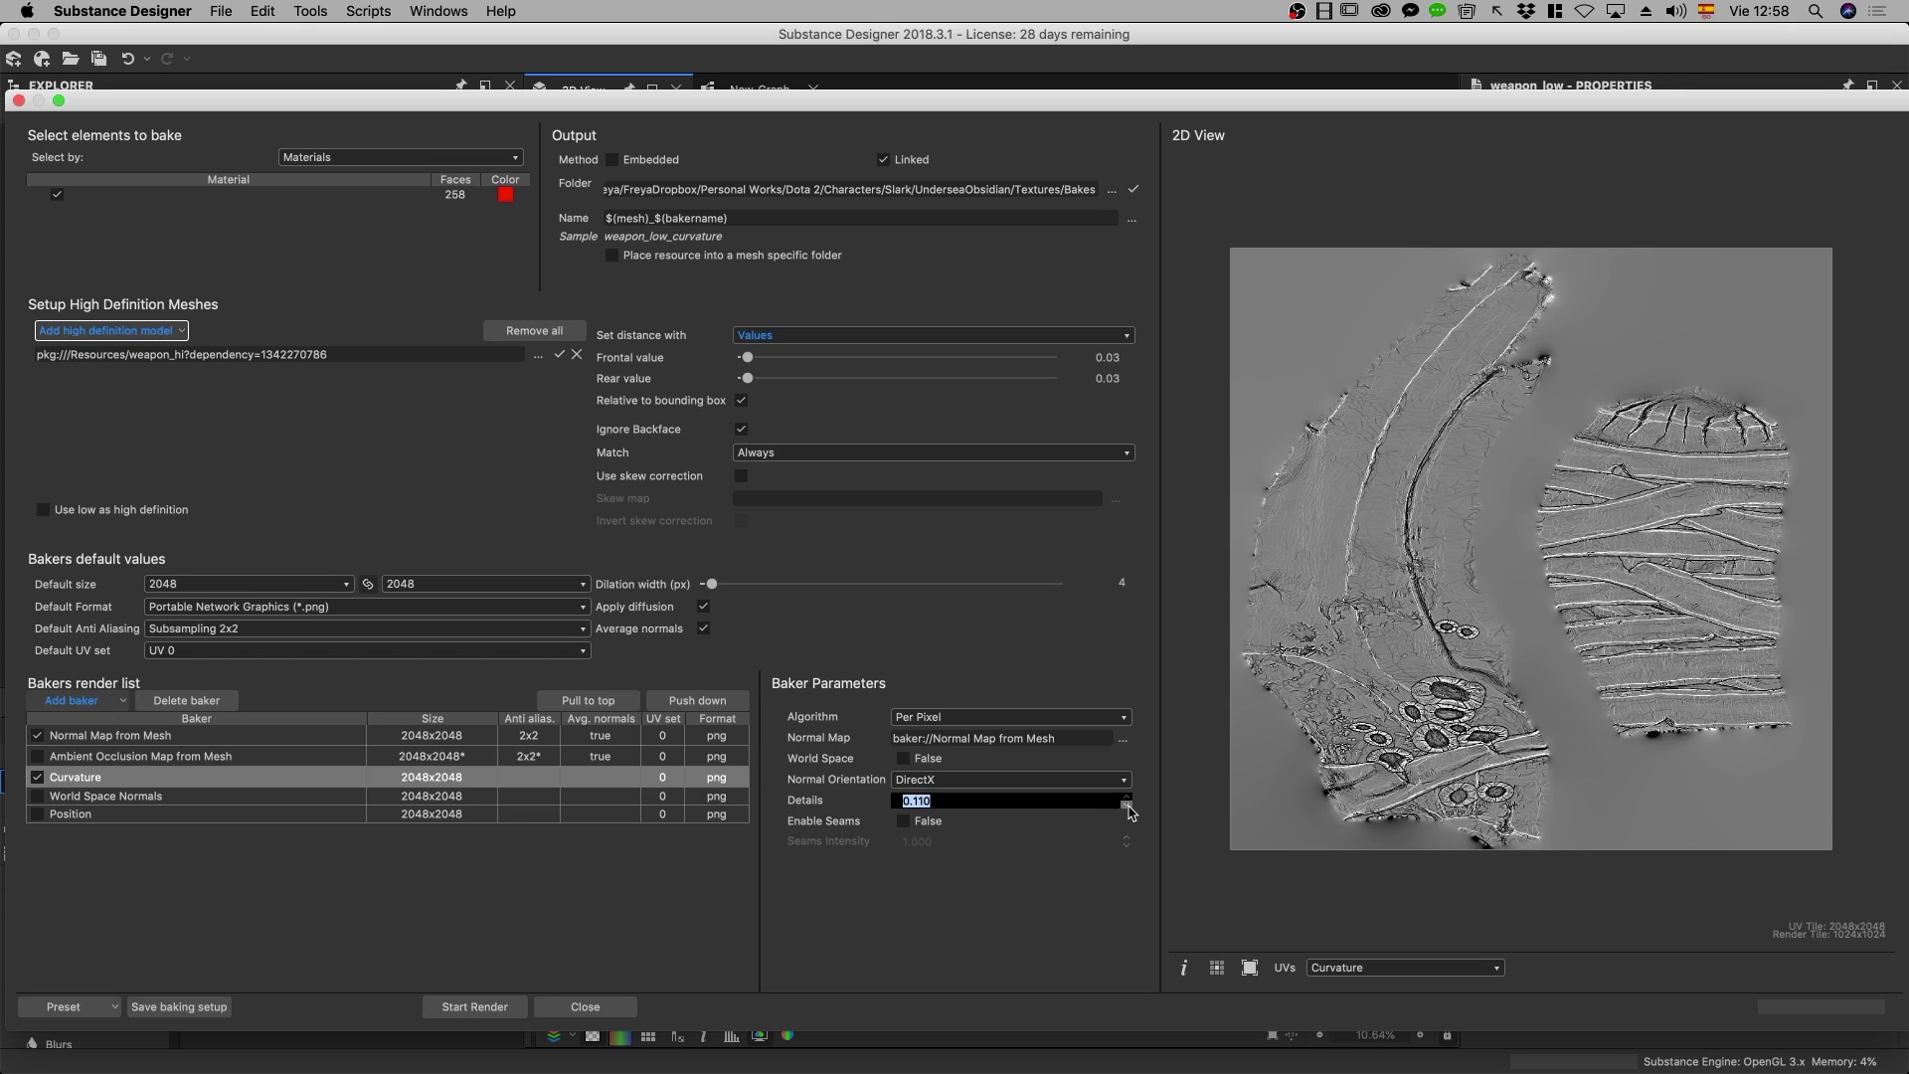
{"action": "left_click", "coordinate": [475, 1006]}
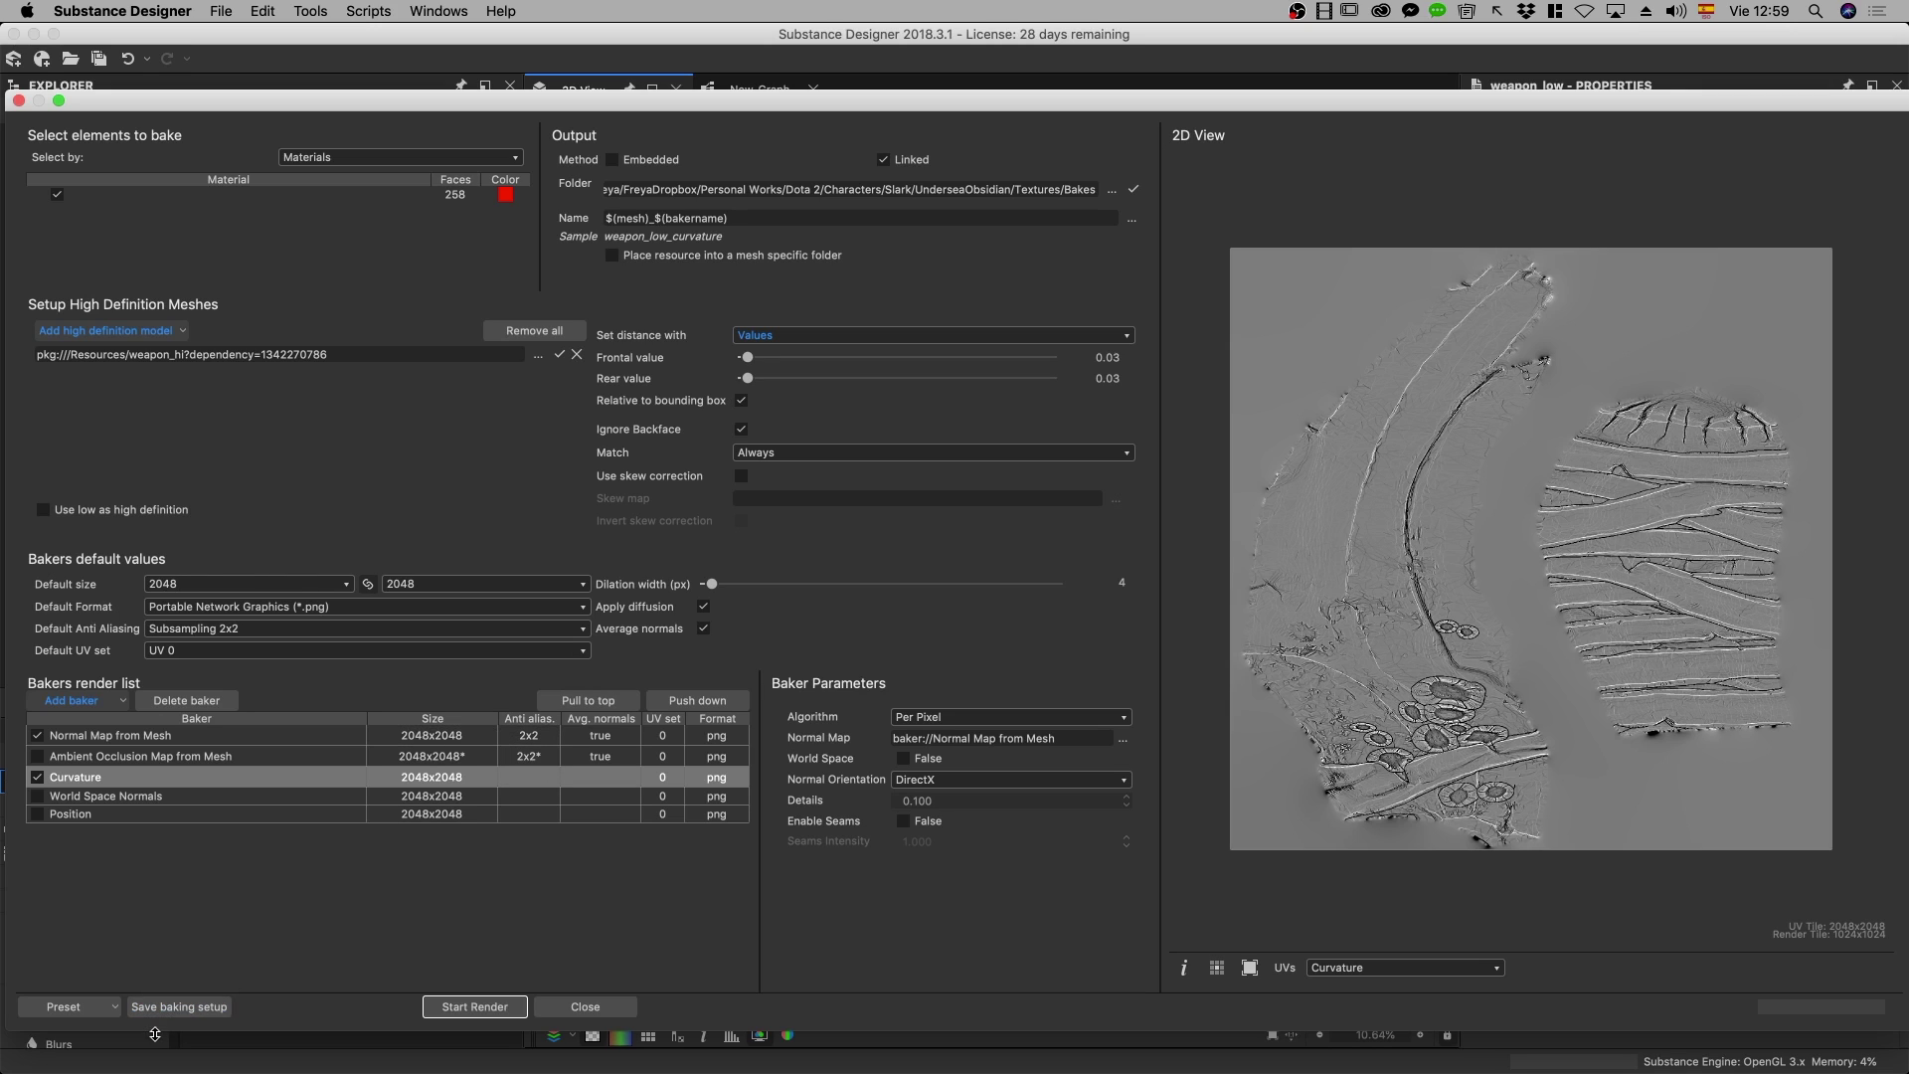
{"action": "left_click", "coordinate": [177, 1006]}
{"action": "left_click", "coordinate": [601, 1006]}
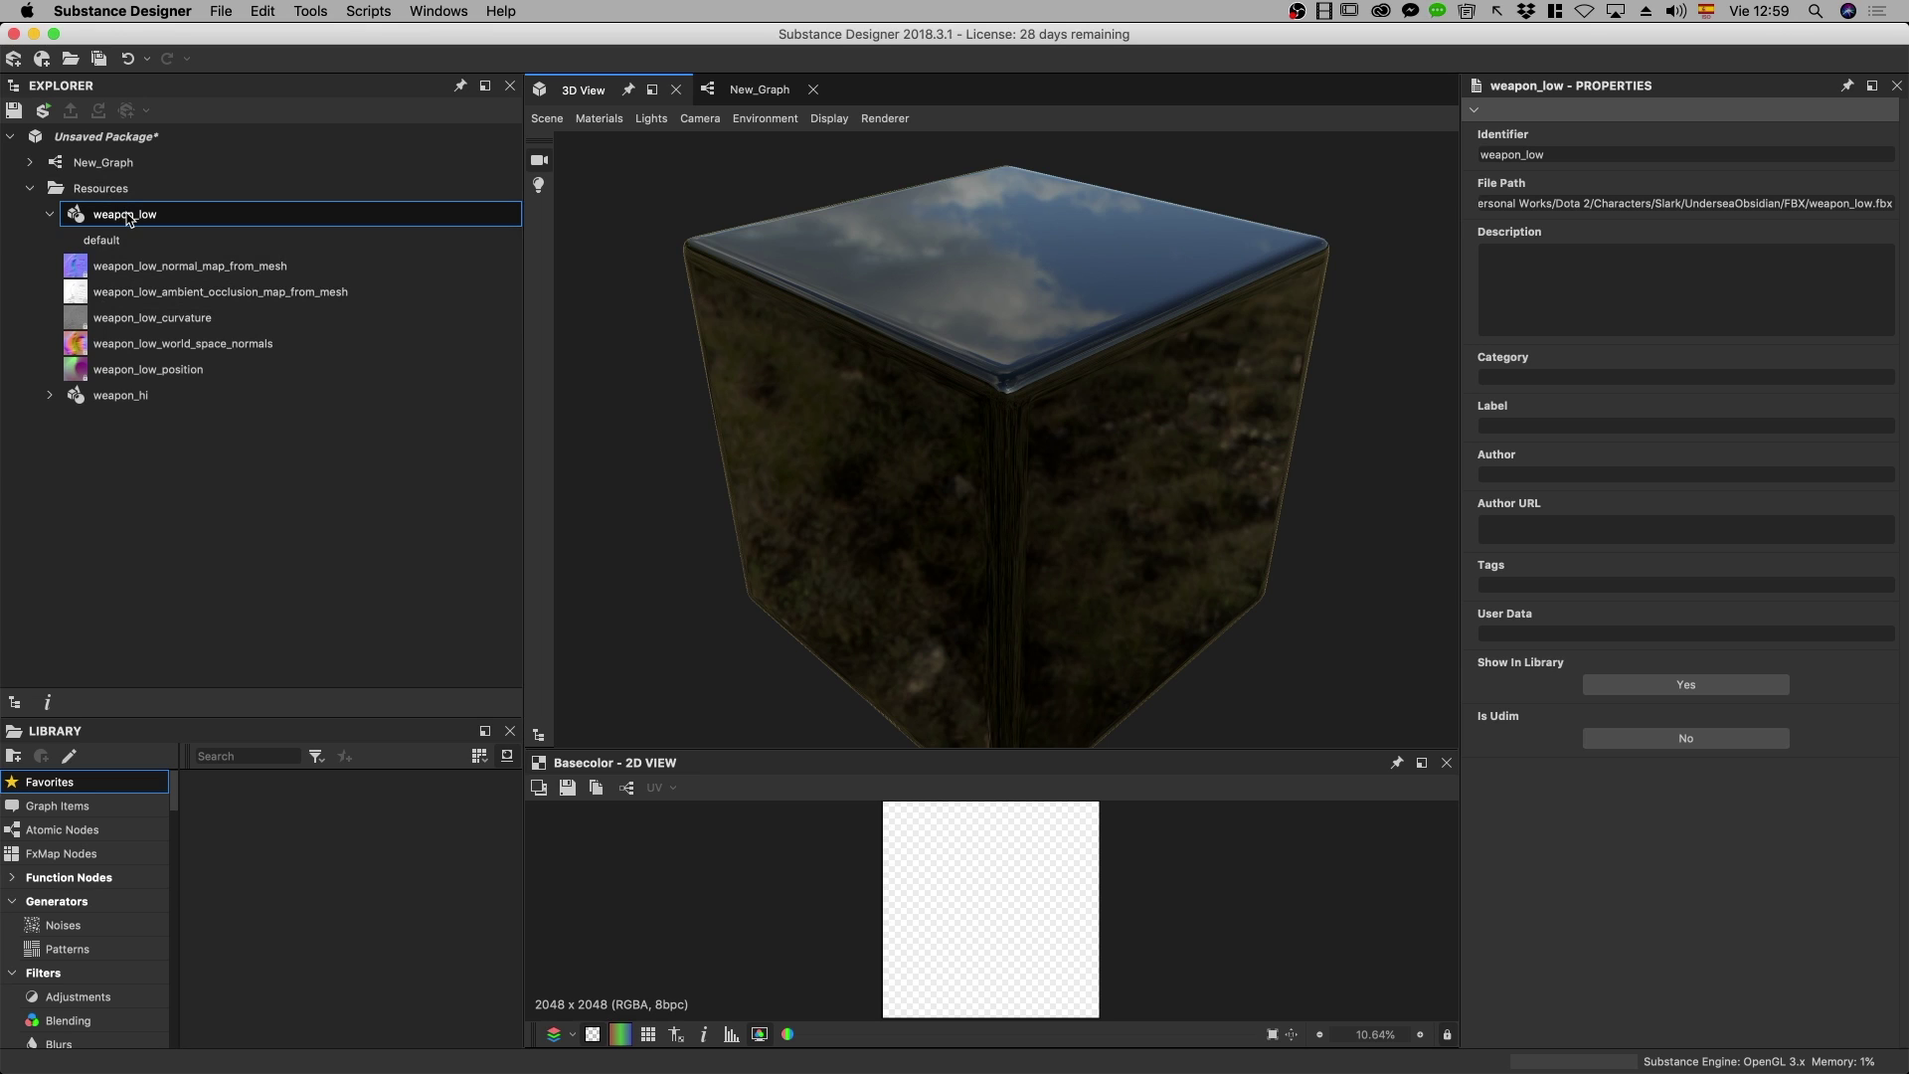
Load weapon_low in the 3D View and apply the baked normal map as its Normal channel
{"action": "double_click", "coordinate": [127, 217]}
{"action": "mouse_move", "coordinate": [848, 405]}
{"action": "left_mouse_down"}
{"action": "mouse_move", "coordinate": [908, 470]}
{"action": "mouse_move", "coordinate": [716, 473]}
{"action": "mouse_move", "coordinate": [618, 426]}
{"action": "mouse_move", "coordinate": [703, 324]}
{"action": "mouse_move", "coordinate": [772, 332]}
{"action": "mouse_move", "coordinate": [649, 342]}
{"action": "mouse_move", "coordinate": [891, 362]}
{"action": "mouse_move", "coordinate": [848, 422]}
{"action": "mouse_move", "coordinate": [874, 391]}
{"action": "mouse_move", "coordinate": [570, 387]}
{"action": "mouse_move", "coordinate": [404, 358]}
{"action": "left_mouse_up"}
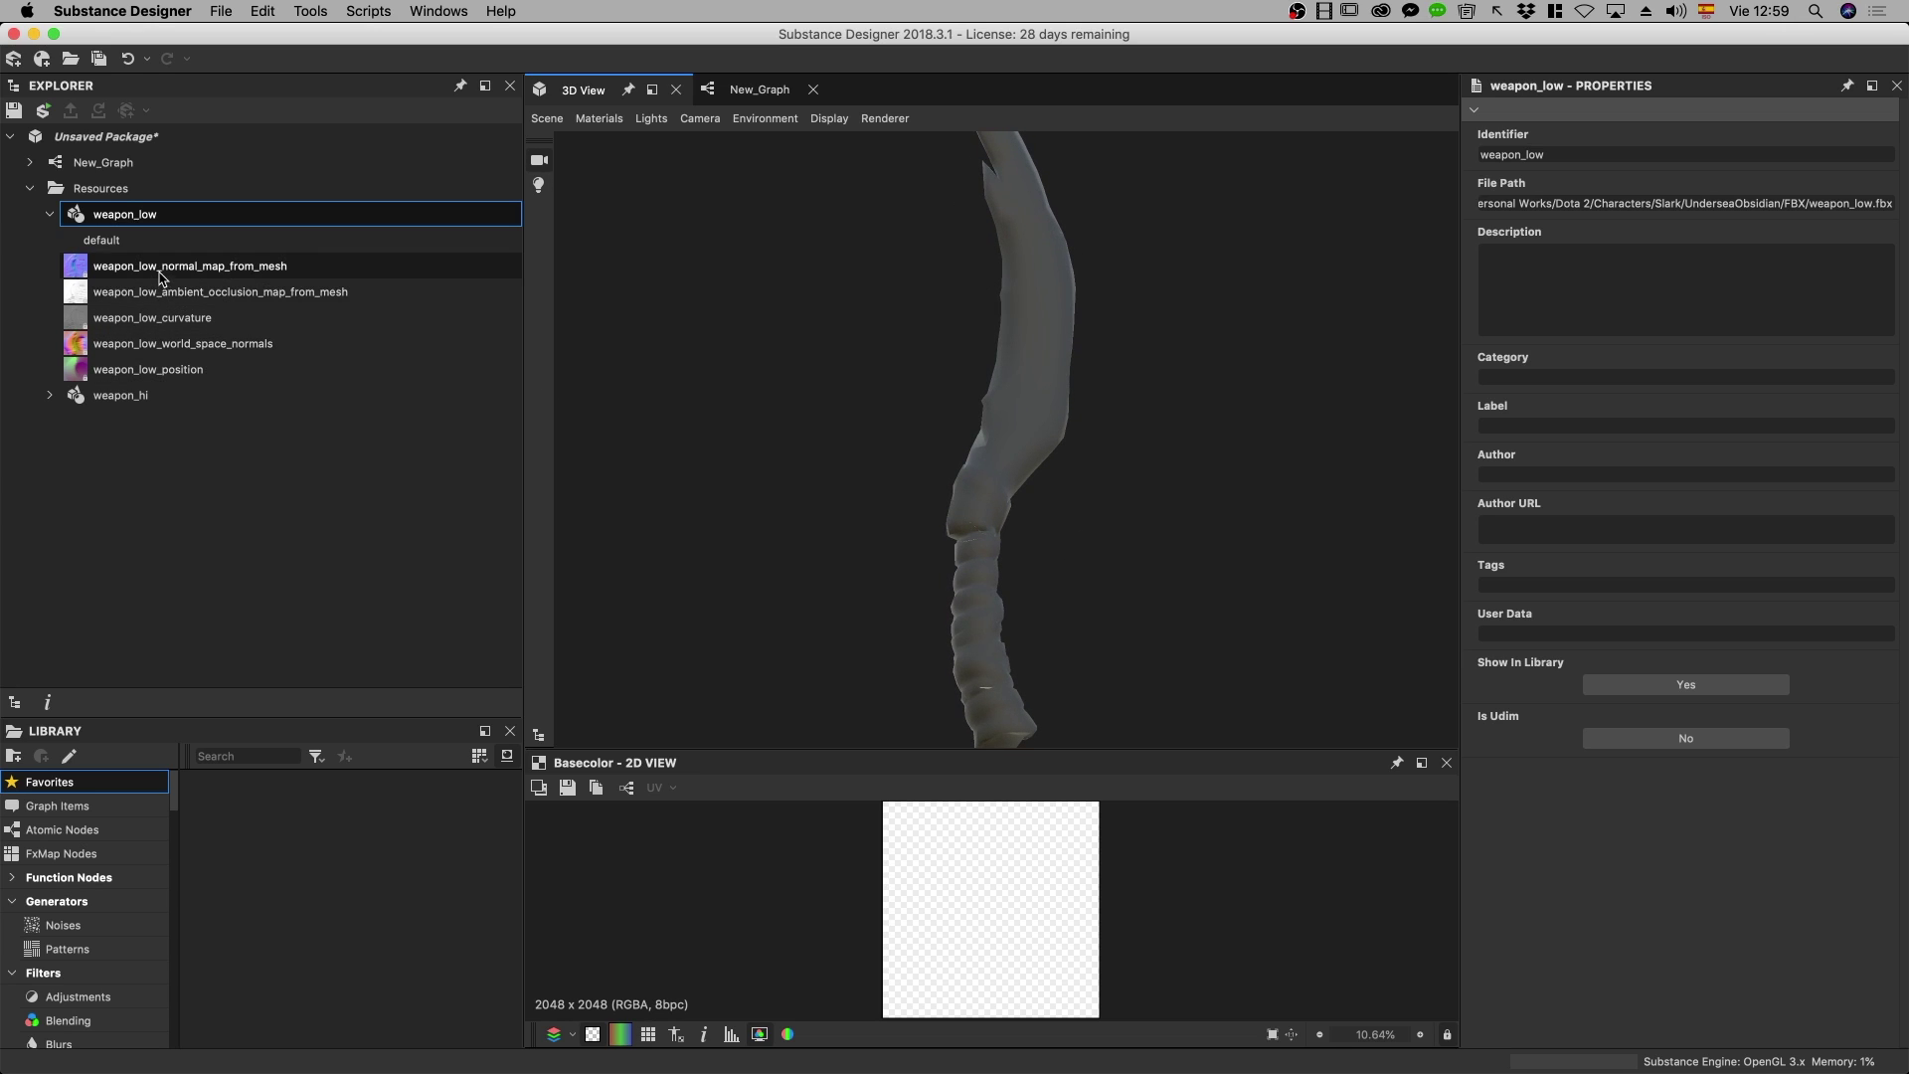
{"action": "left_click", "coordinate": [112, 276]}
{"action": "mouse_move", "coordinate": [119, 273]}
{"action": "left_mouse_down"}
{"action": "mouse_move", "coordinate": [1151, 363]}
{"action": "mouse_move", "coordinate": [1052, 370]}
{"action": "left_mouse_up"}
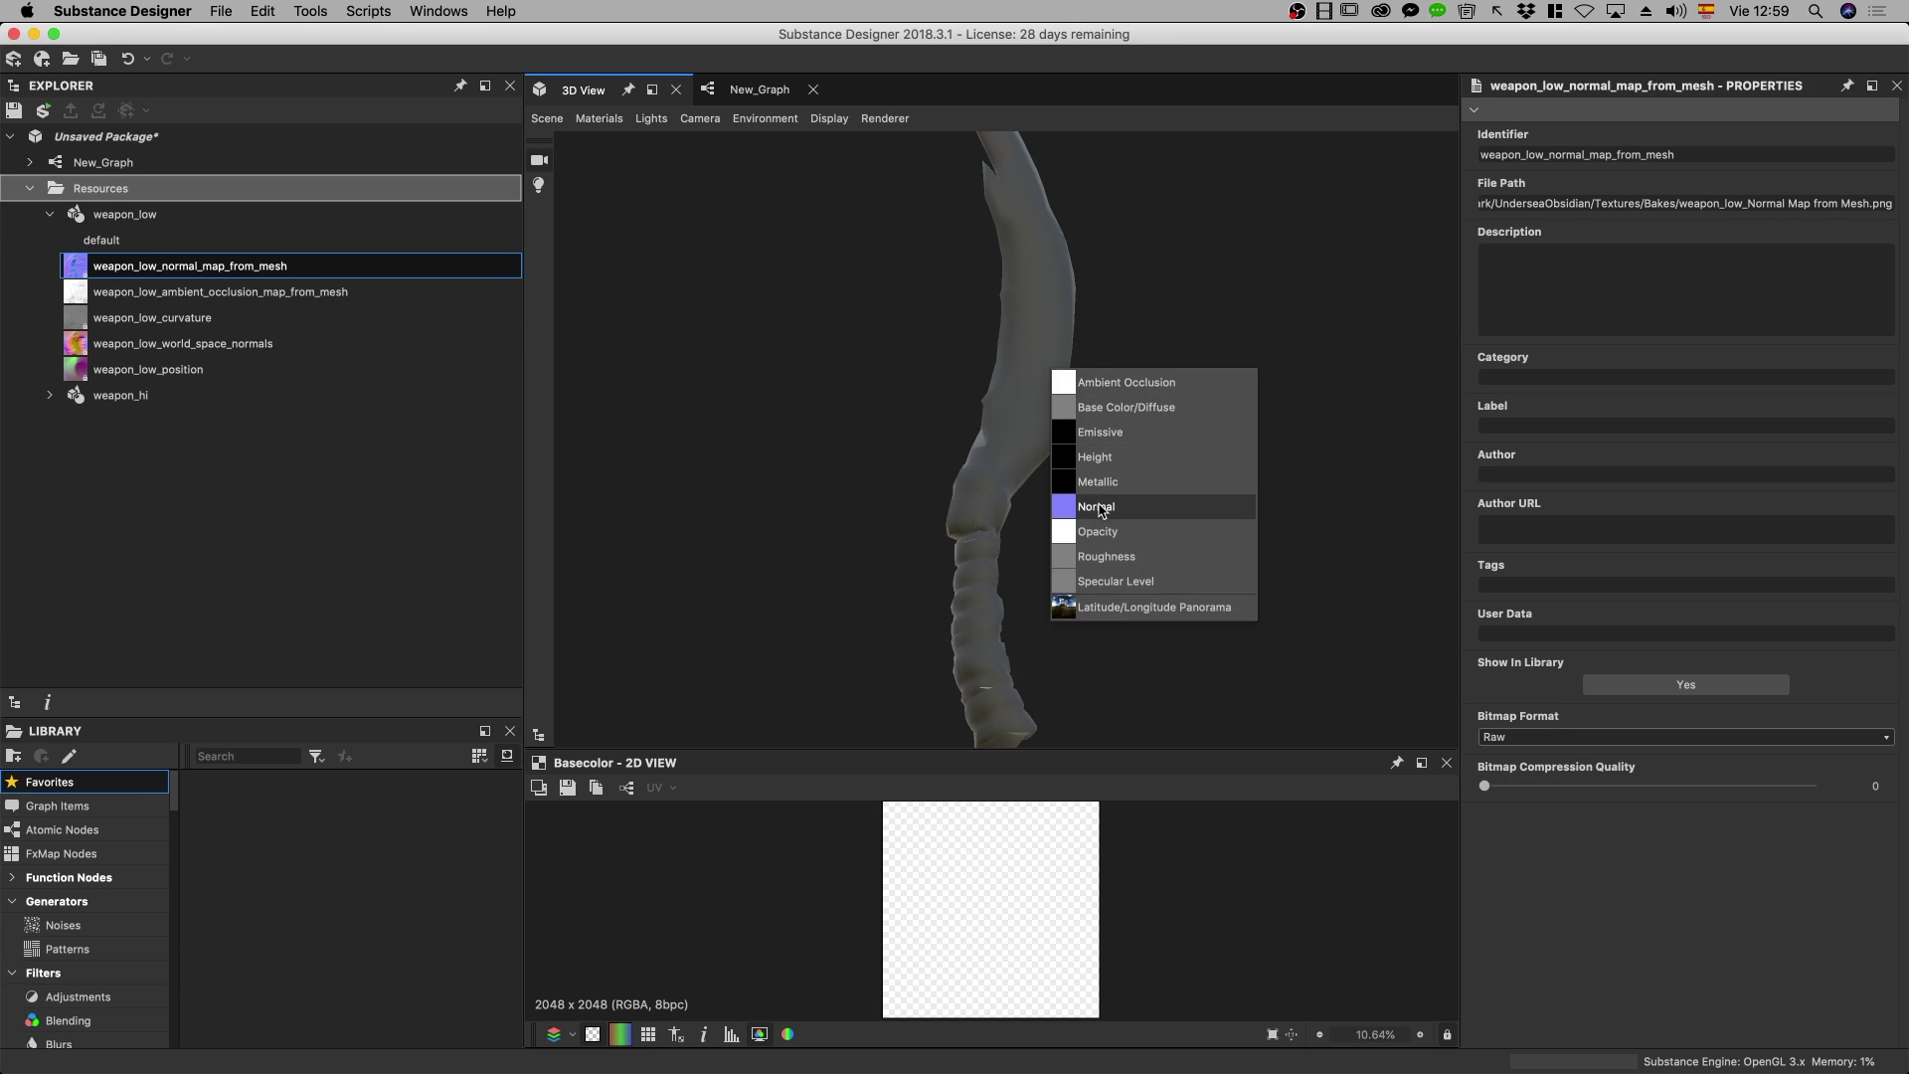
{"action": "left_click", "coordinate": [1100, 508]}
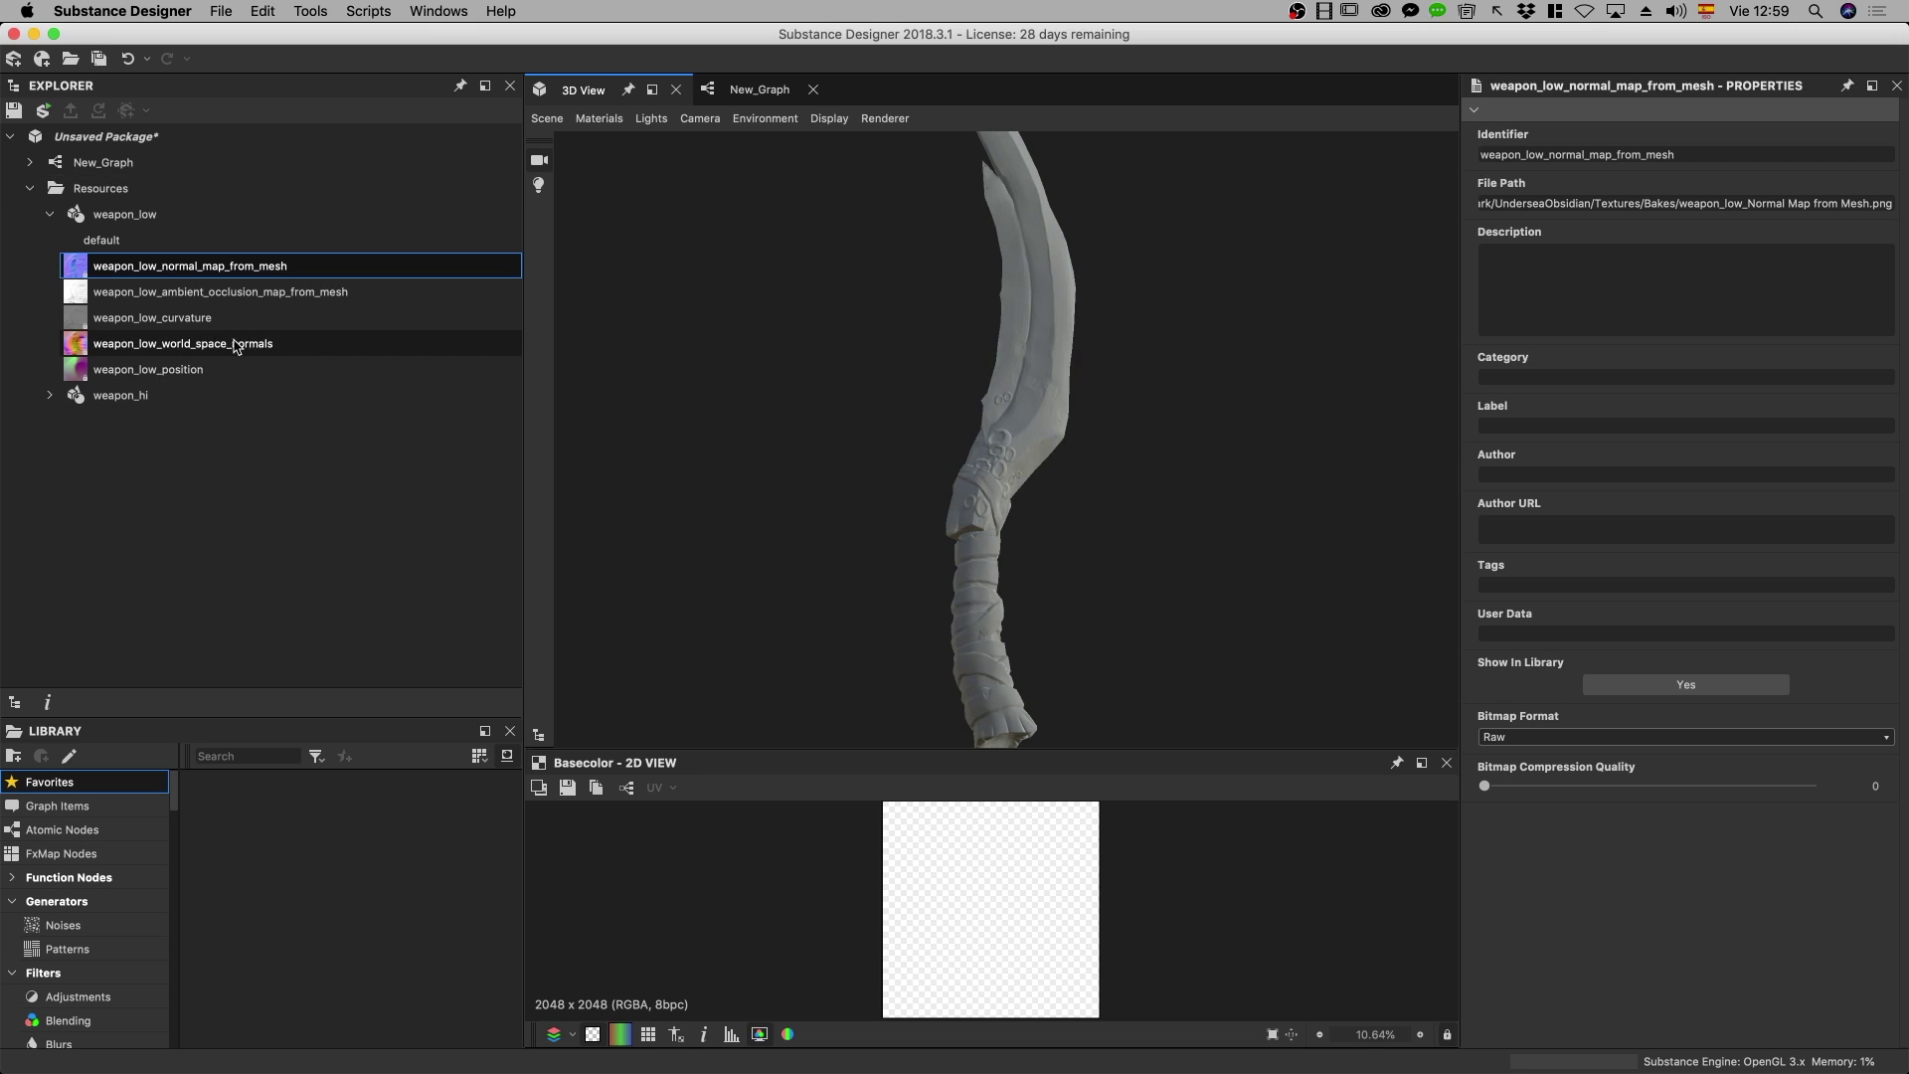
Apply the baked AO map as the Ambient Occlusion channel and select the curvature map
{"action": "left_click_drag", "start_coordinate": [189, 297], "coordinate": [1082, 406]}
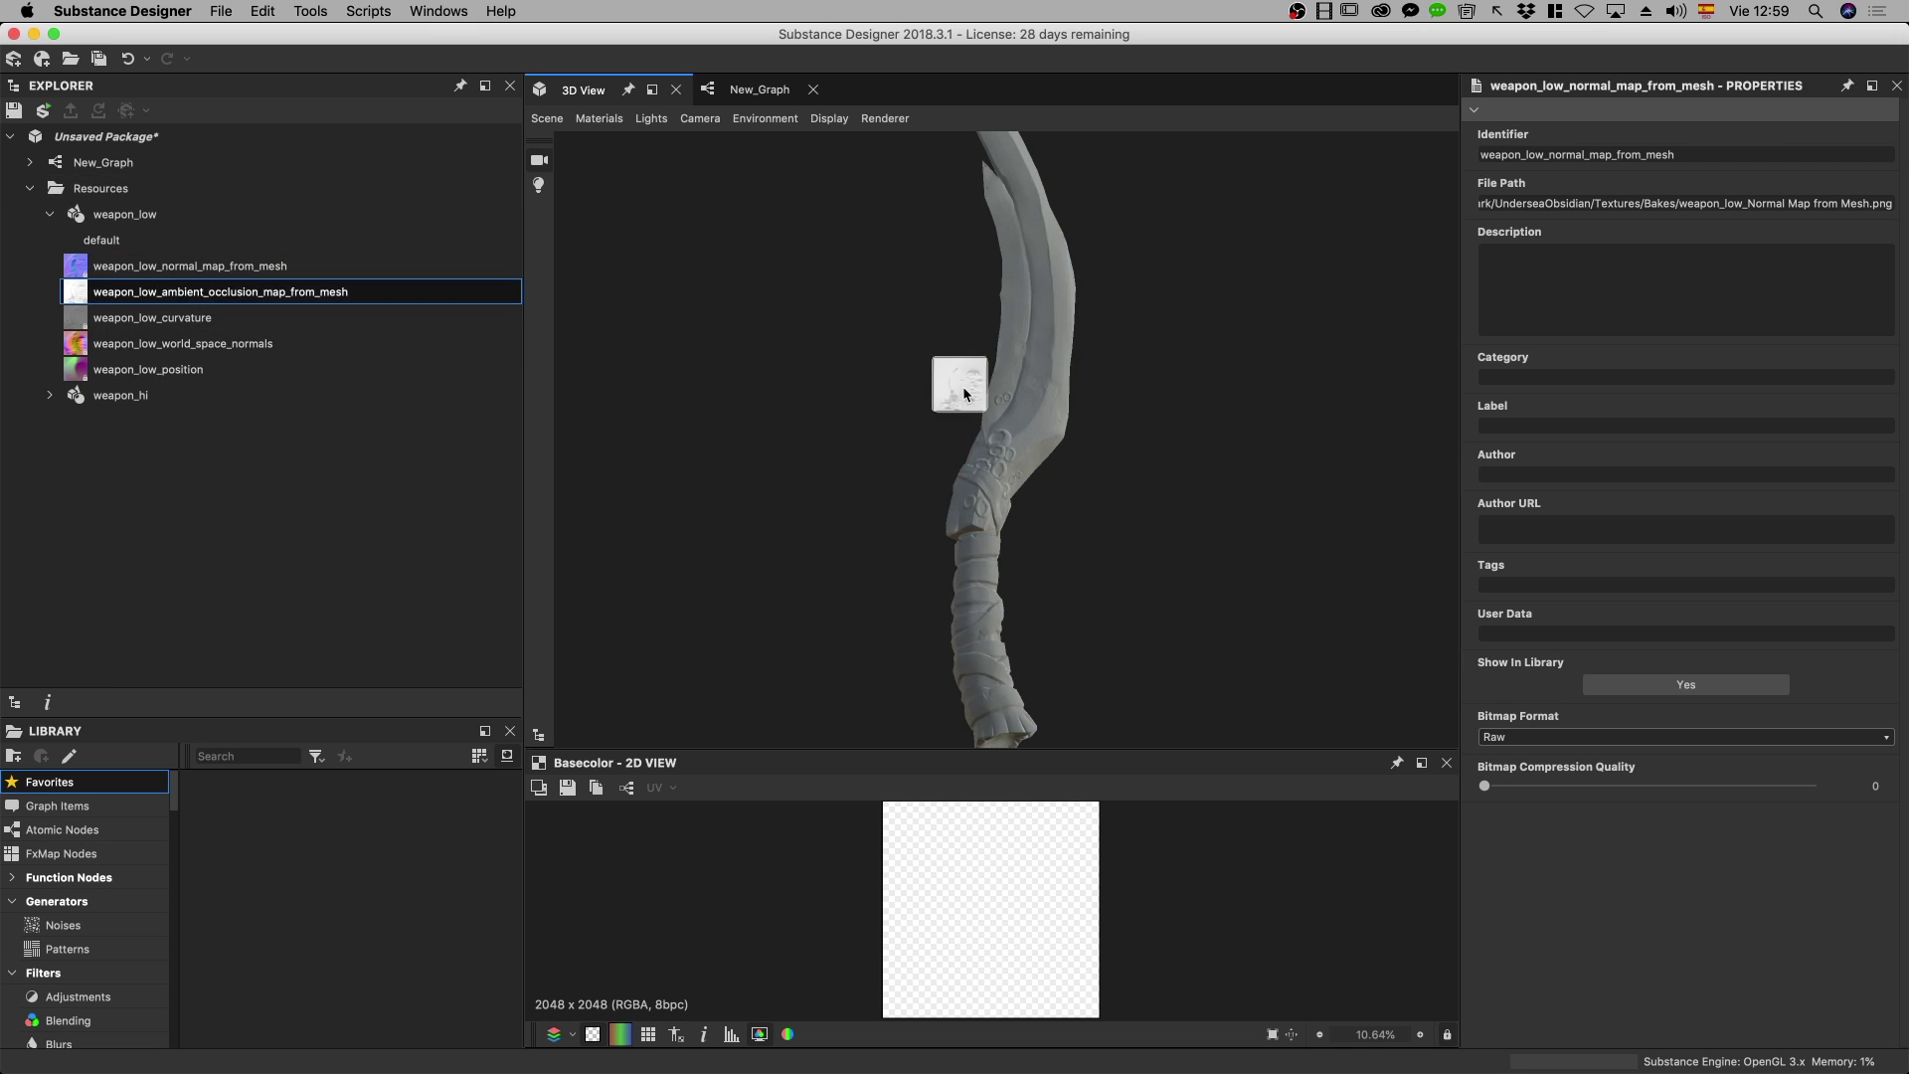
{"action": "left_click", "coordinate": [1082, 405]}
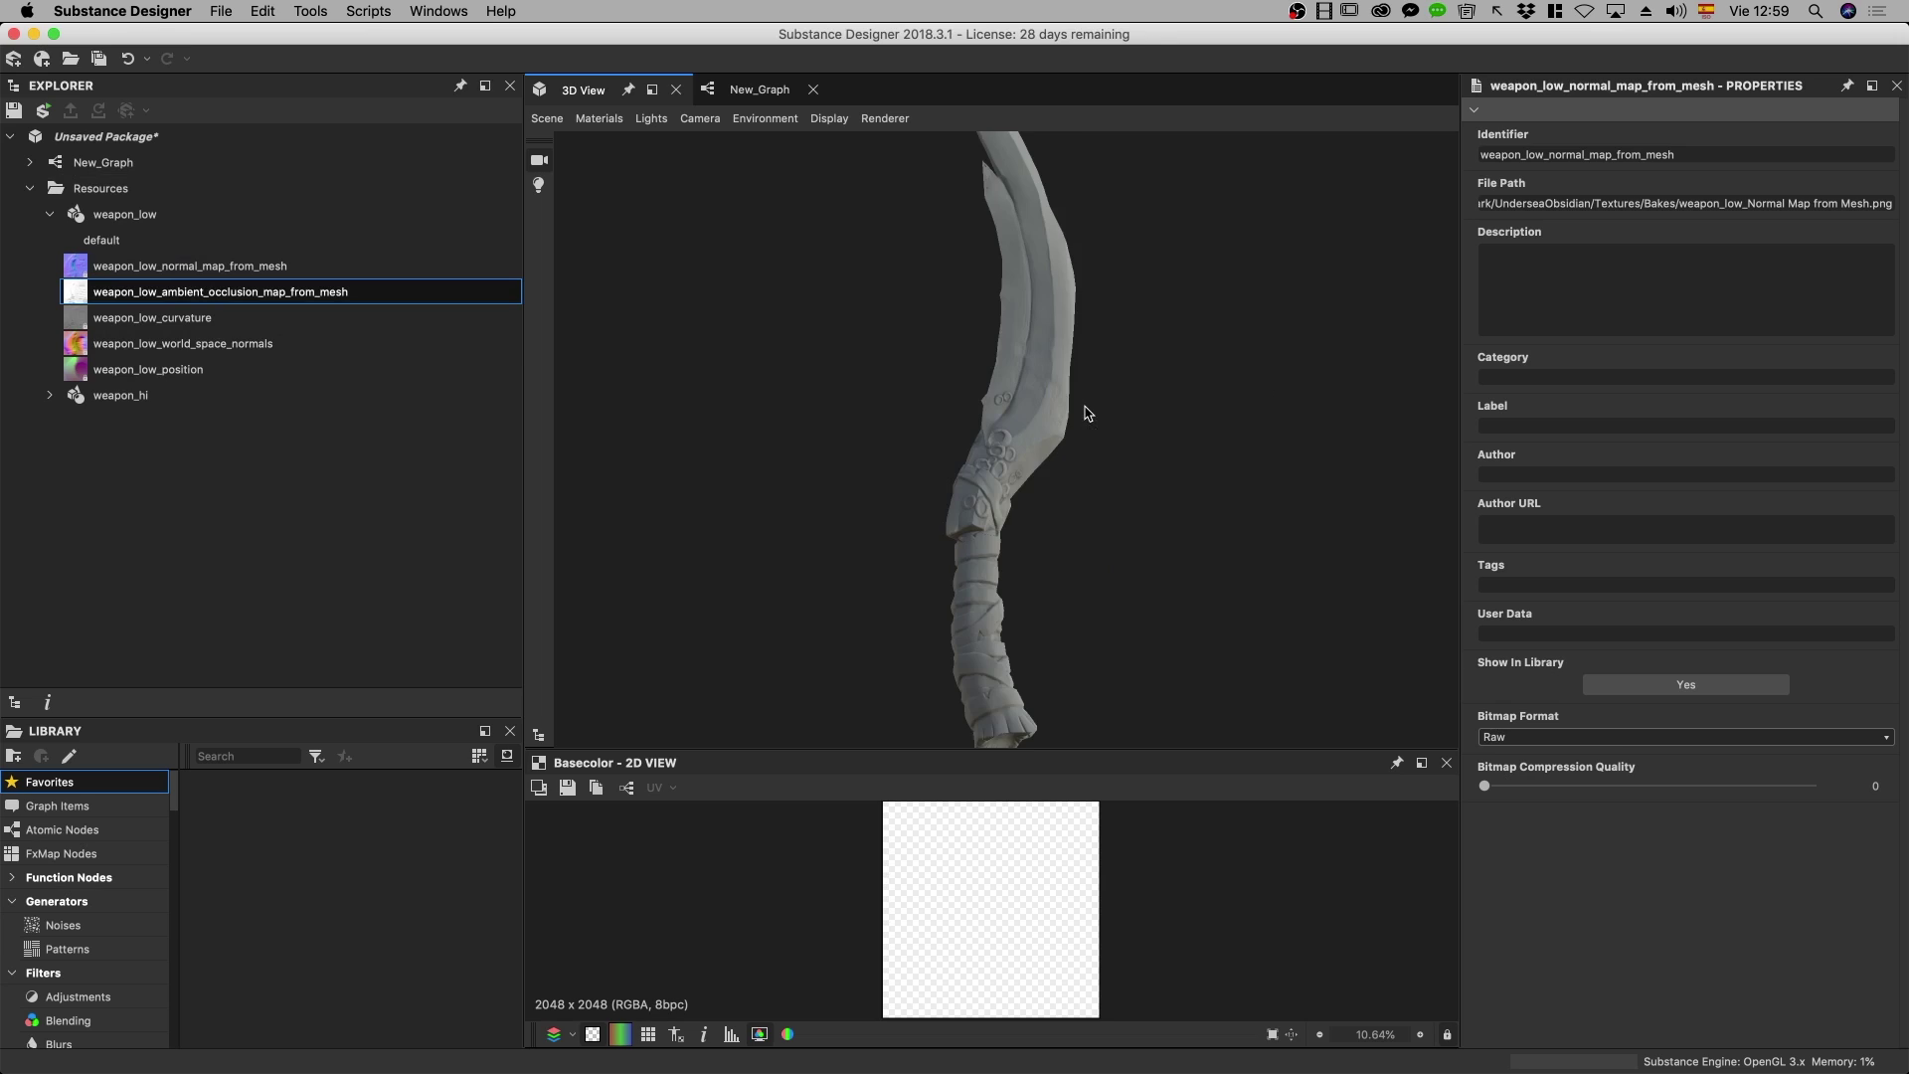
{"action": "left_click", "coordinate": [348, 317]}
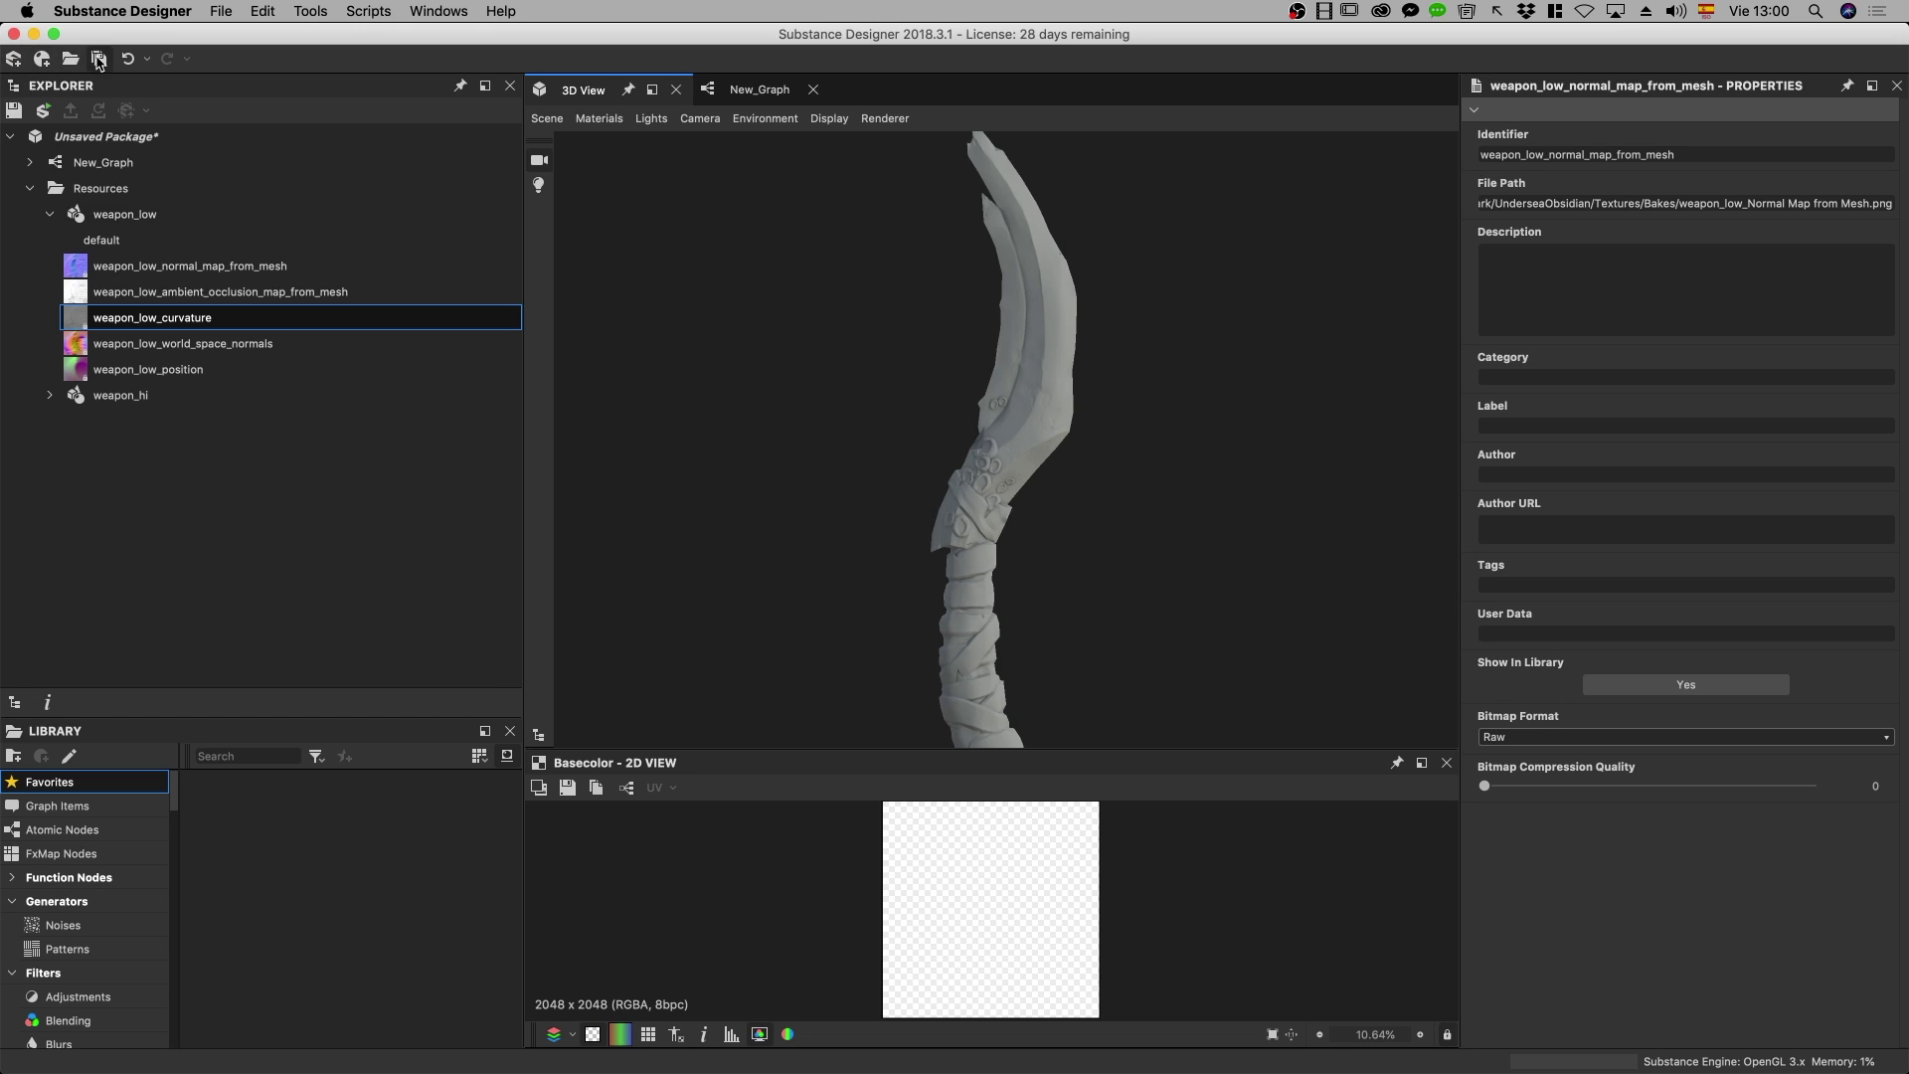
Save the package, renaming New_Graph to Weapon_Bakes.sbs
{"action": "left_click", "coordinate": [99, 61]}
{"action": "left_click", "coordinate": [927, 218]}
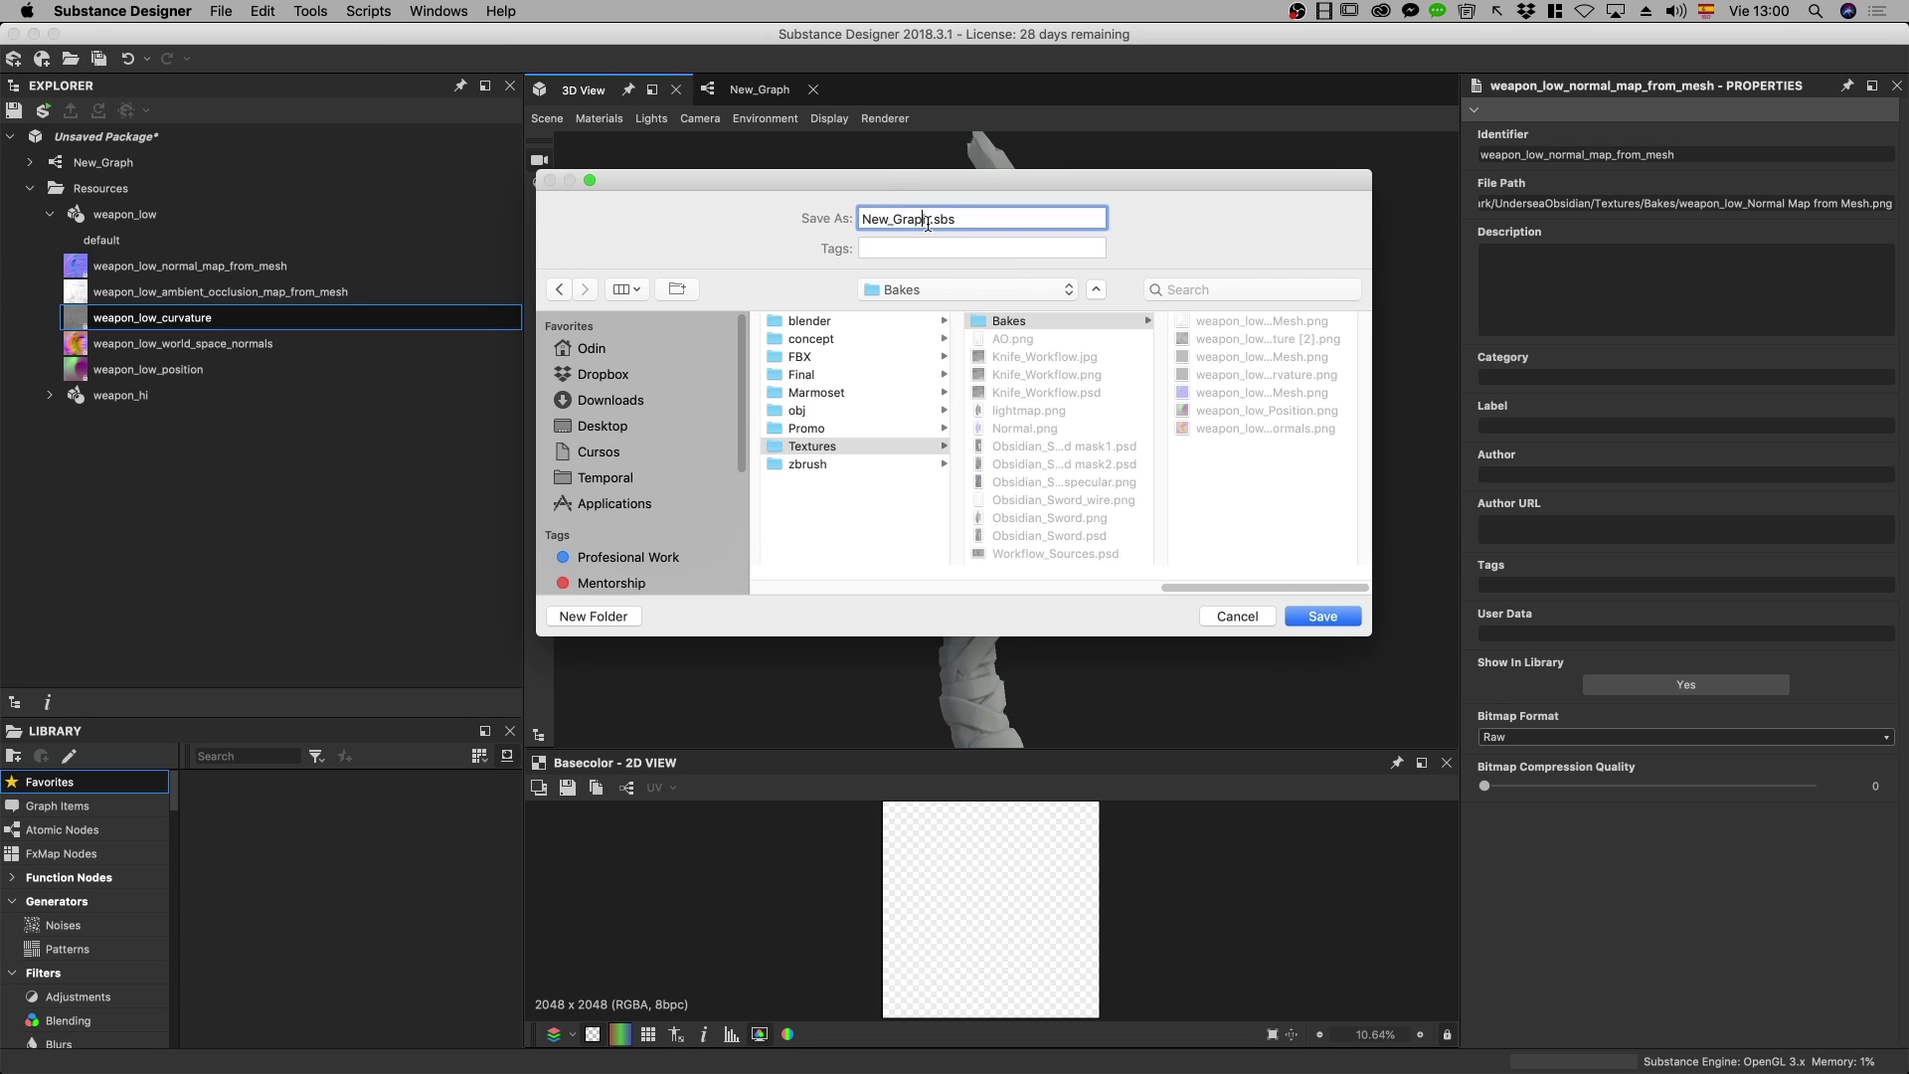
{"action": "double_click", "coordinate": [927, 219]}
{"action": "type", "text": "We"}
{"action": "type", "text": "apon_Bakes"}
{"action": "key", "text": "Return"}
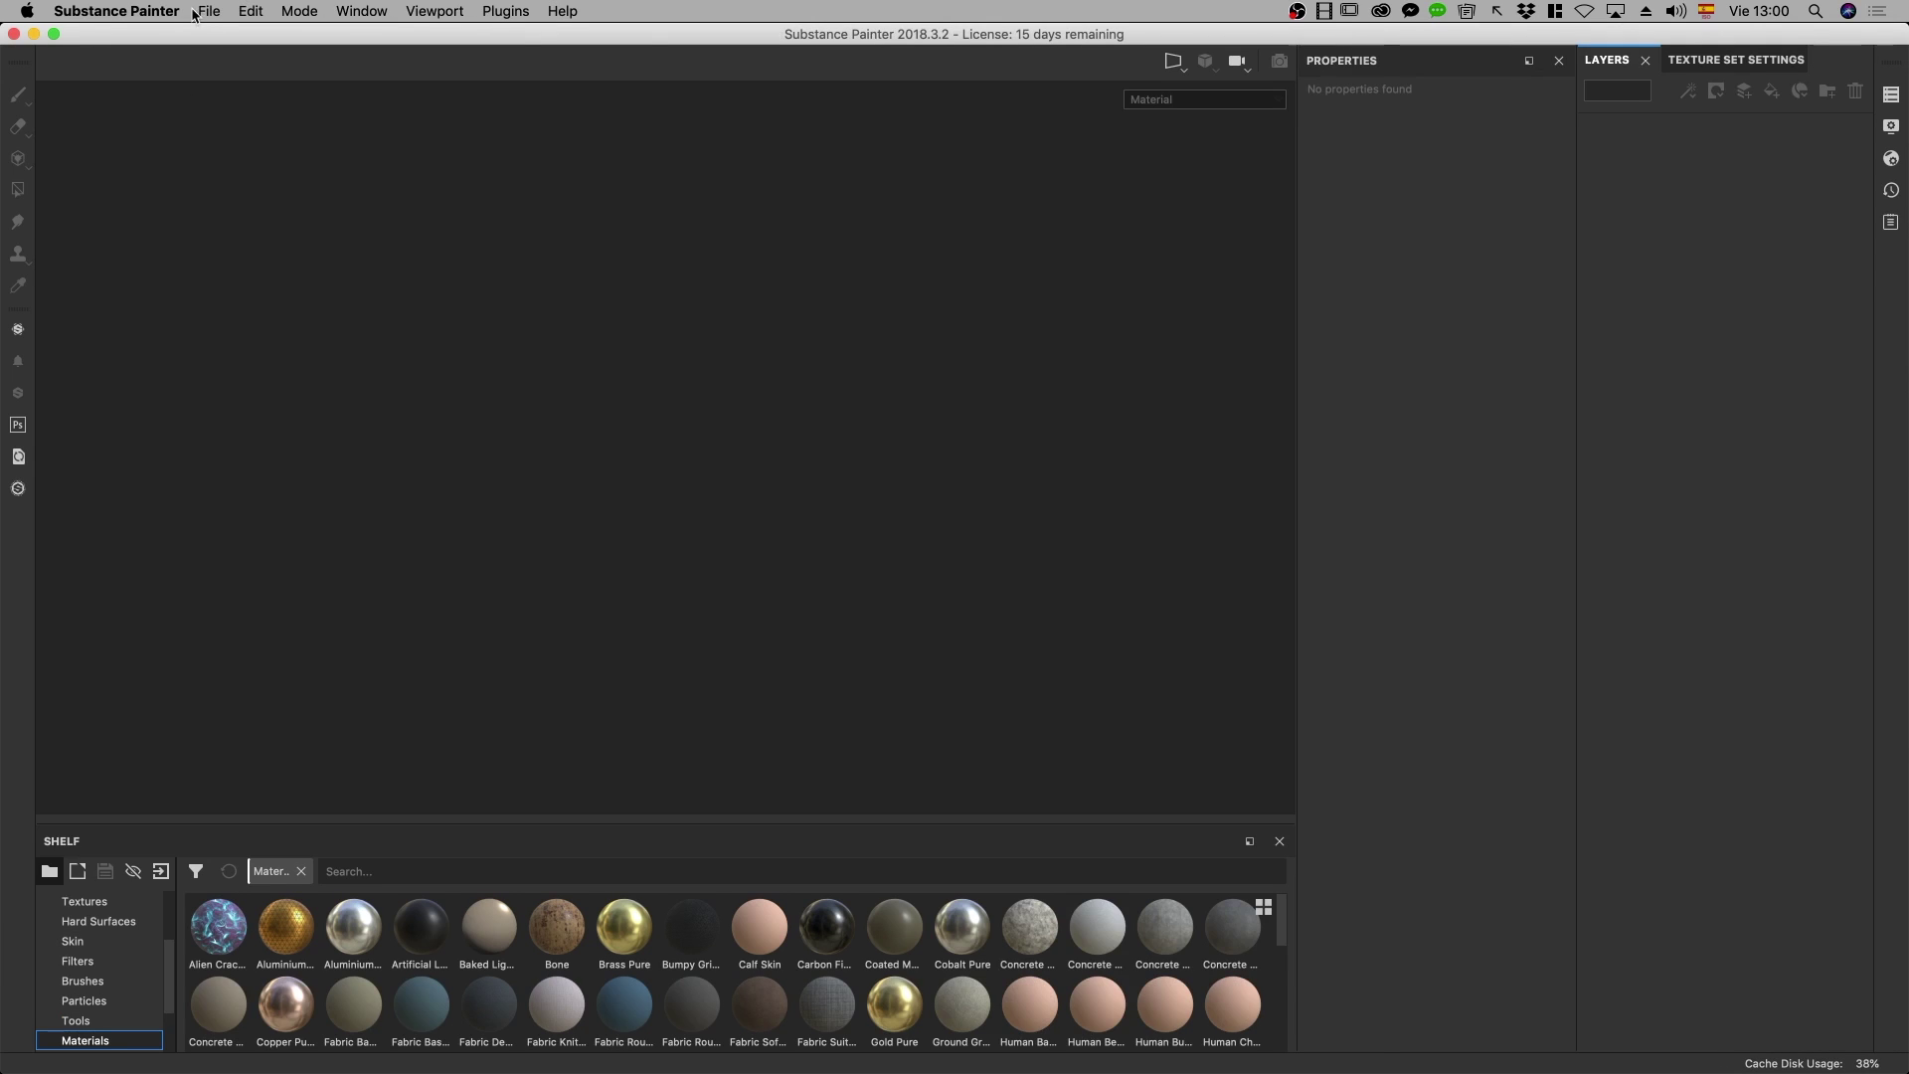
Start a new Painter project at 2048 resolution using weapon_low.fbx as the mesh
{"action": "left_click", "coordinate": [207, 11]}
{"action": "left_click", "coordinate": [217, 36]}
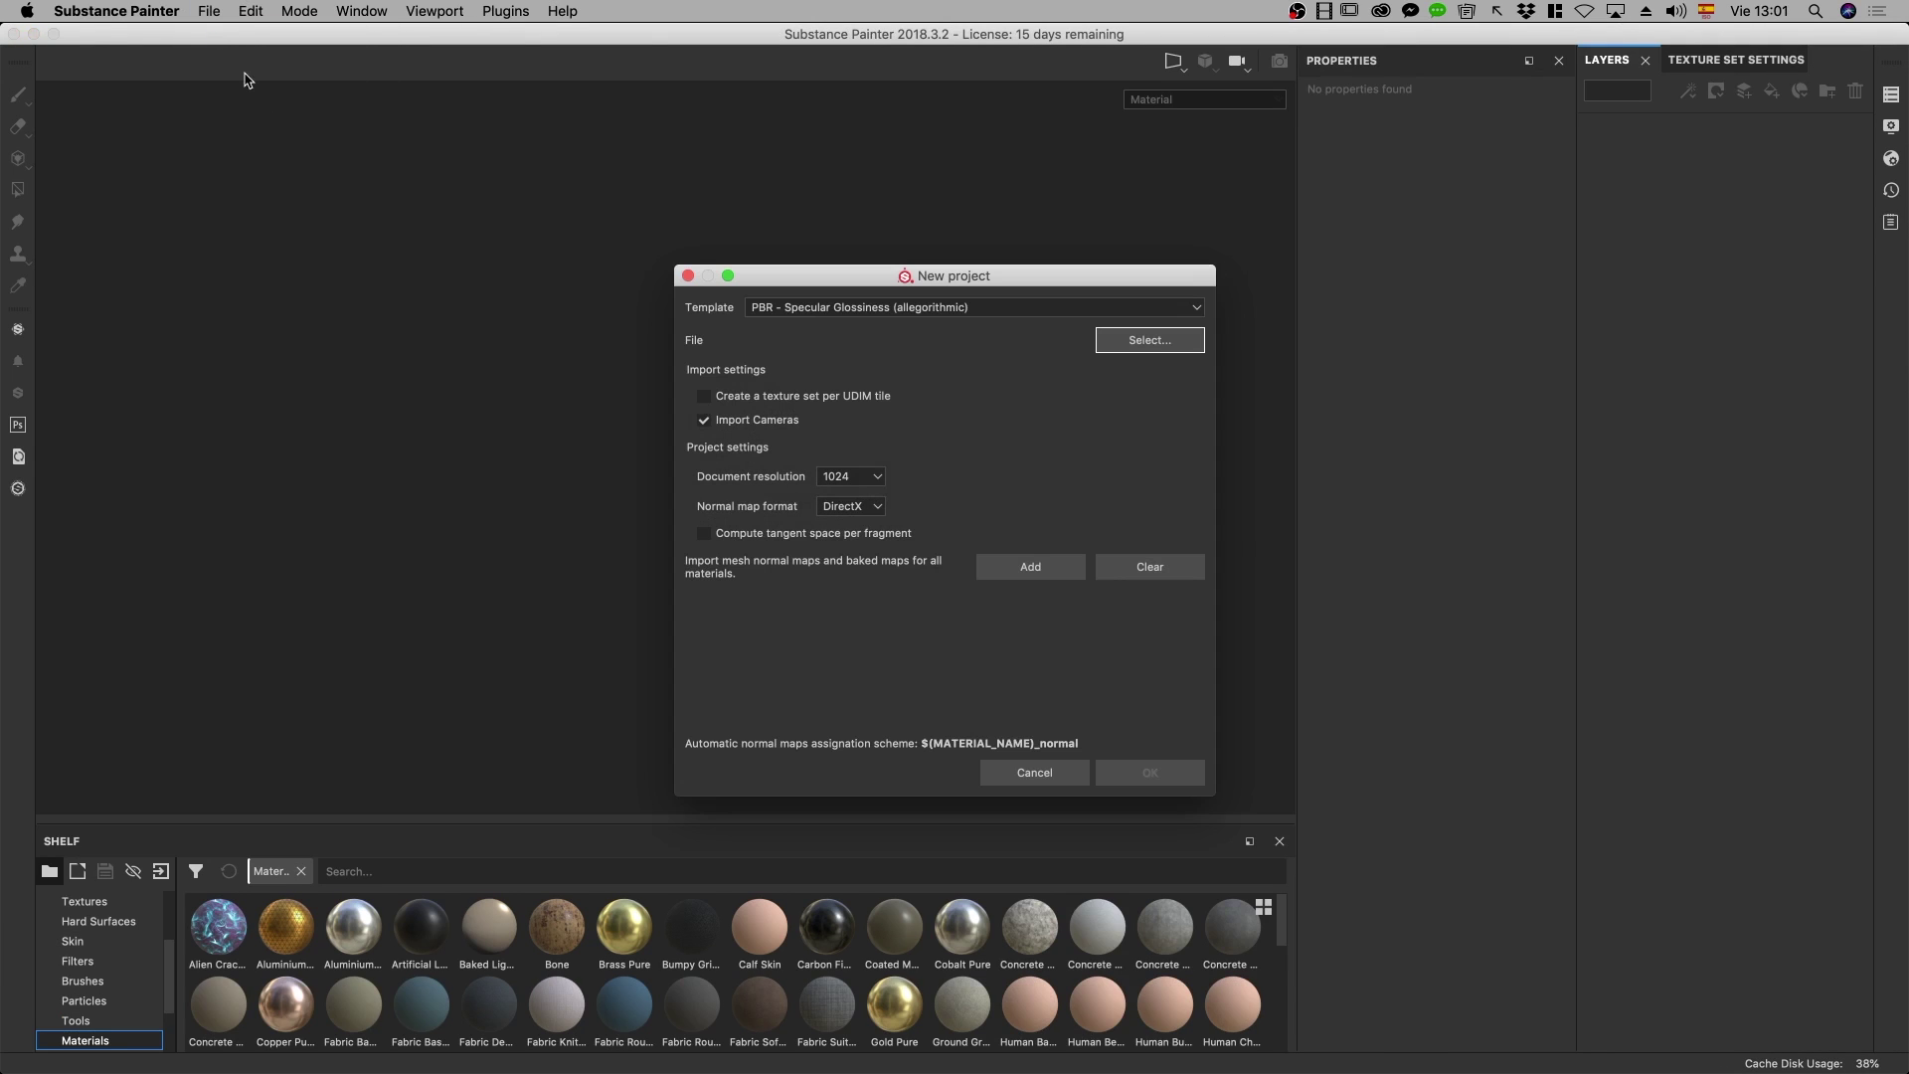
{"action": "left_click", "coordinate": [897, 310]}
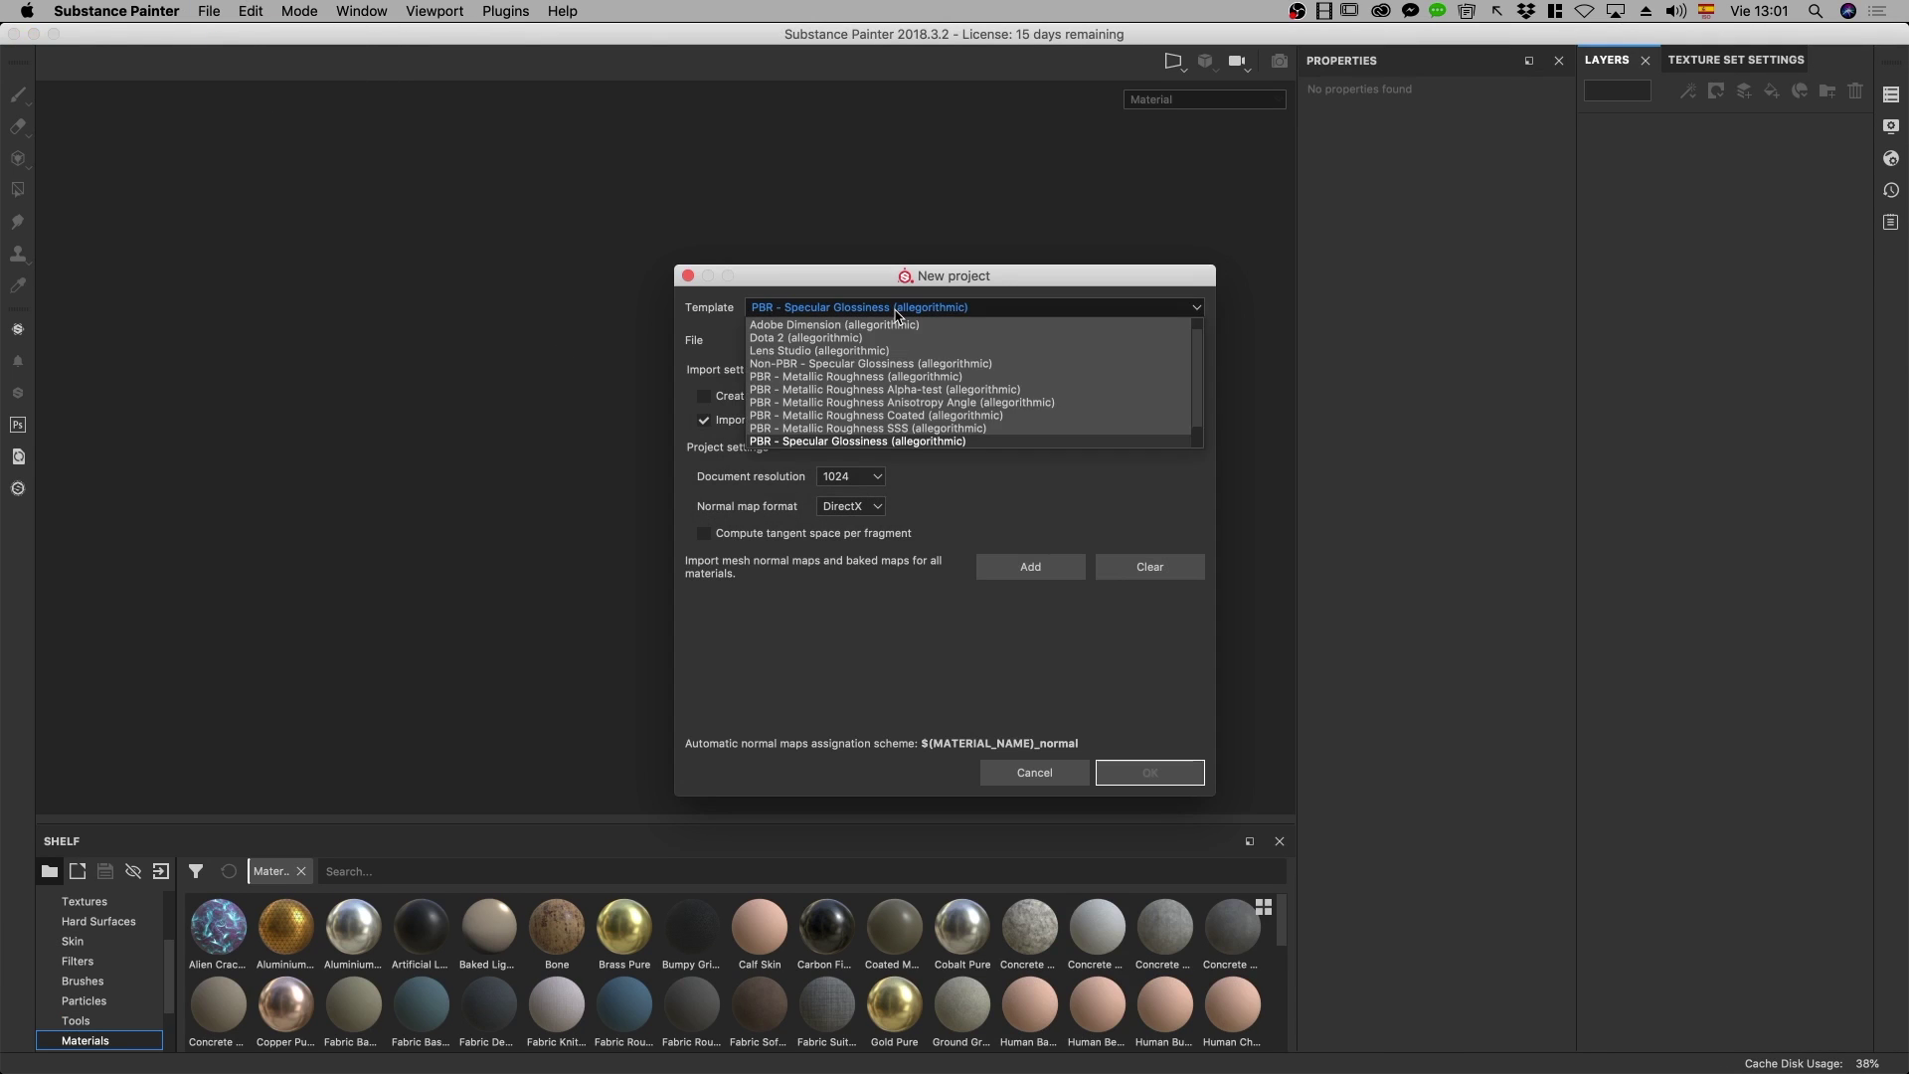
{"action": "left_click", "coordinate": [843, 380]}
{"action": "left_click", "coordinate": [850, 476]}
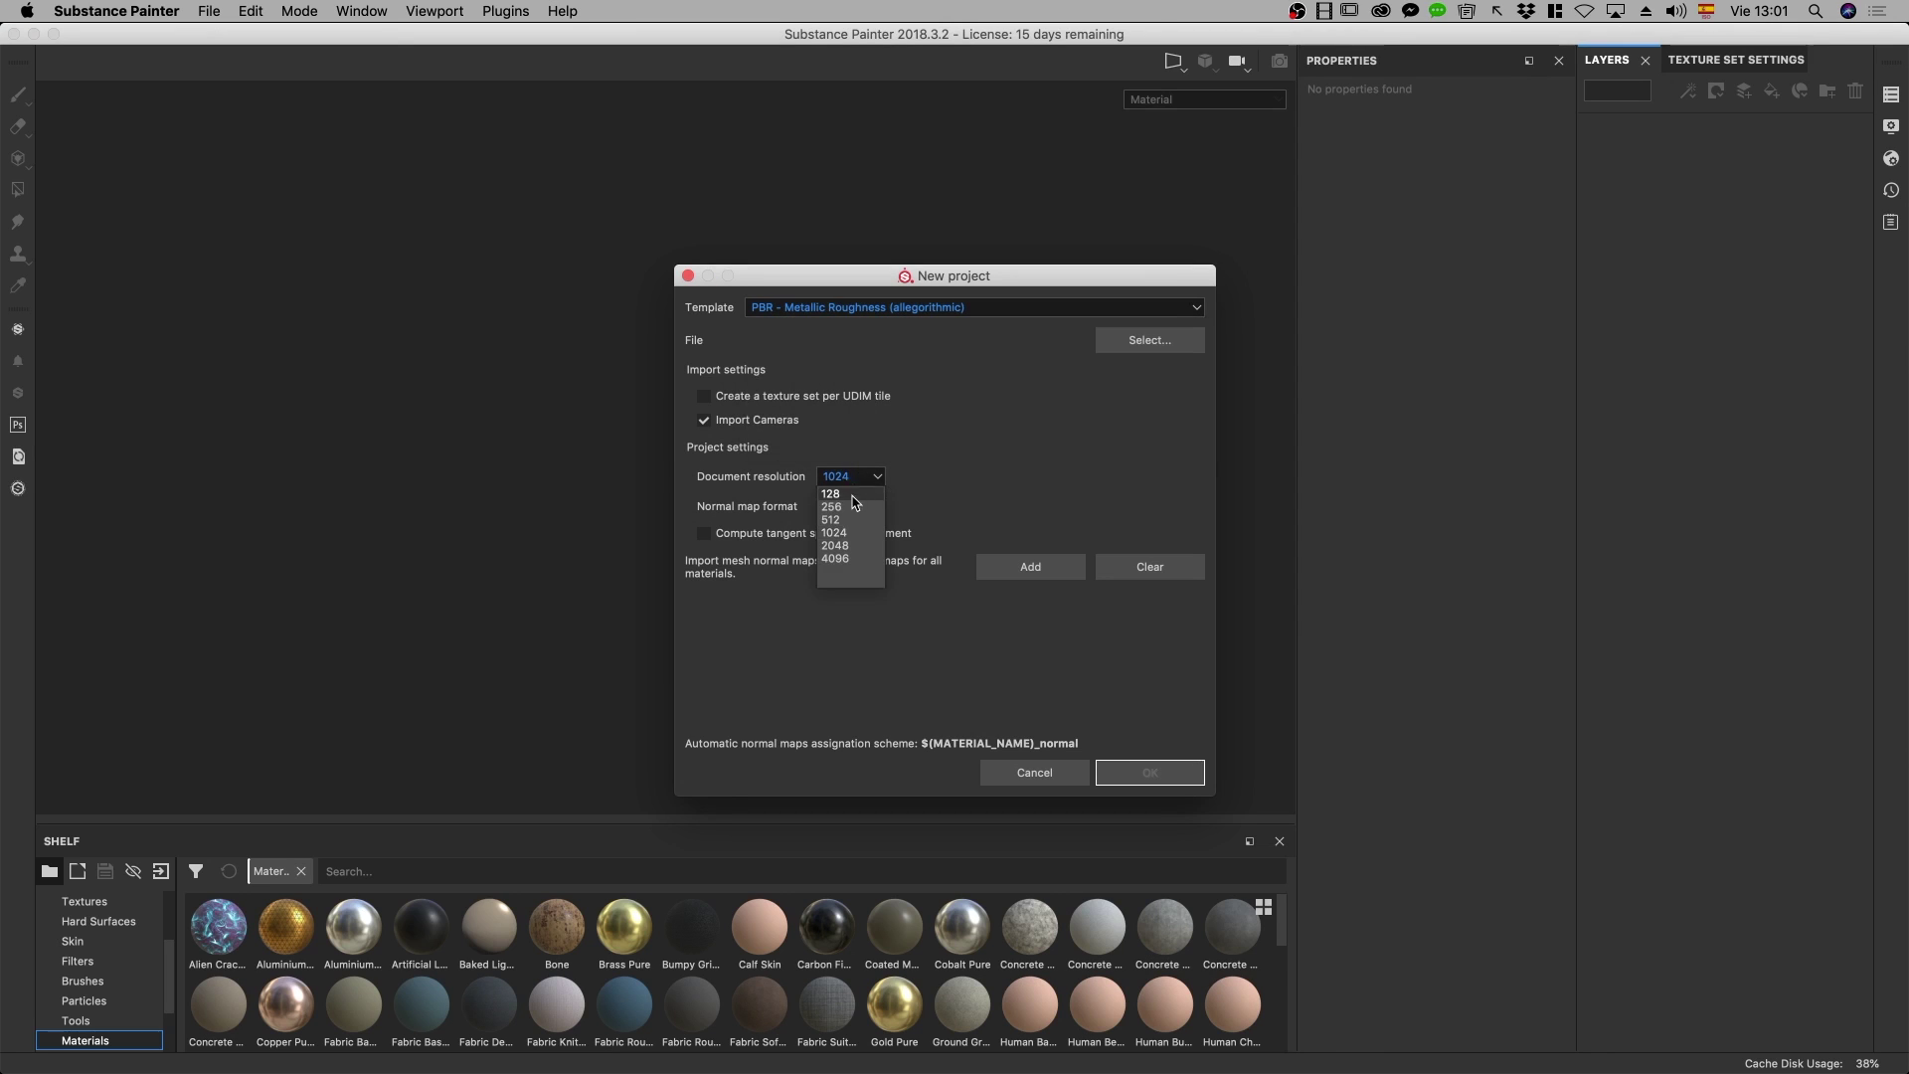
{"action": "left_click", "coordinate": [853, 553]}
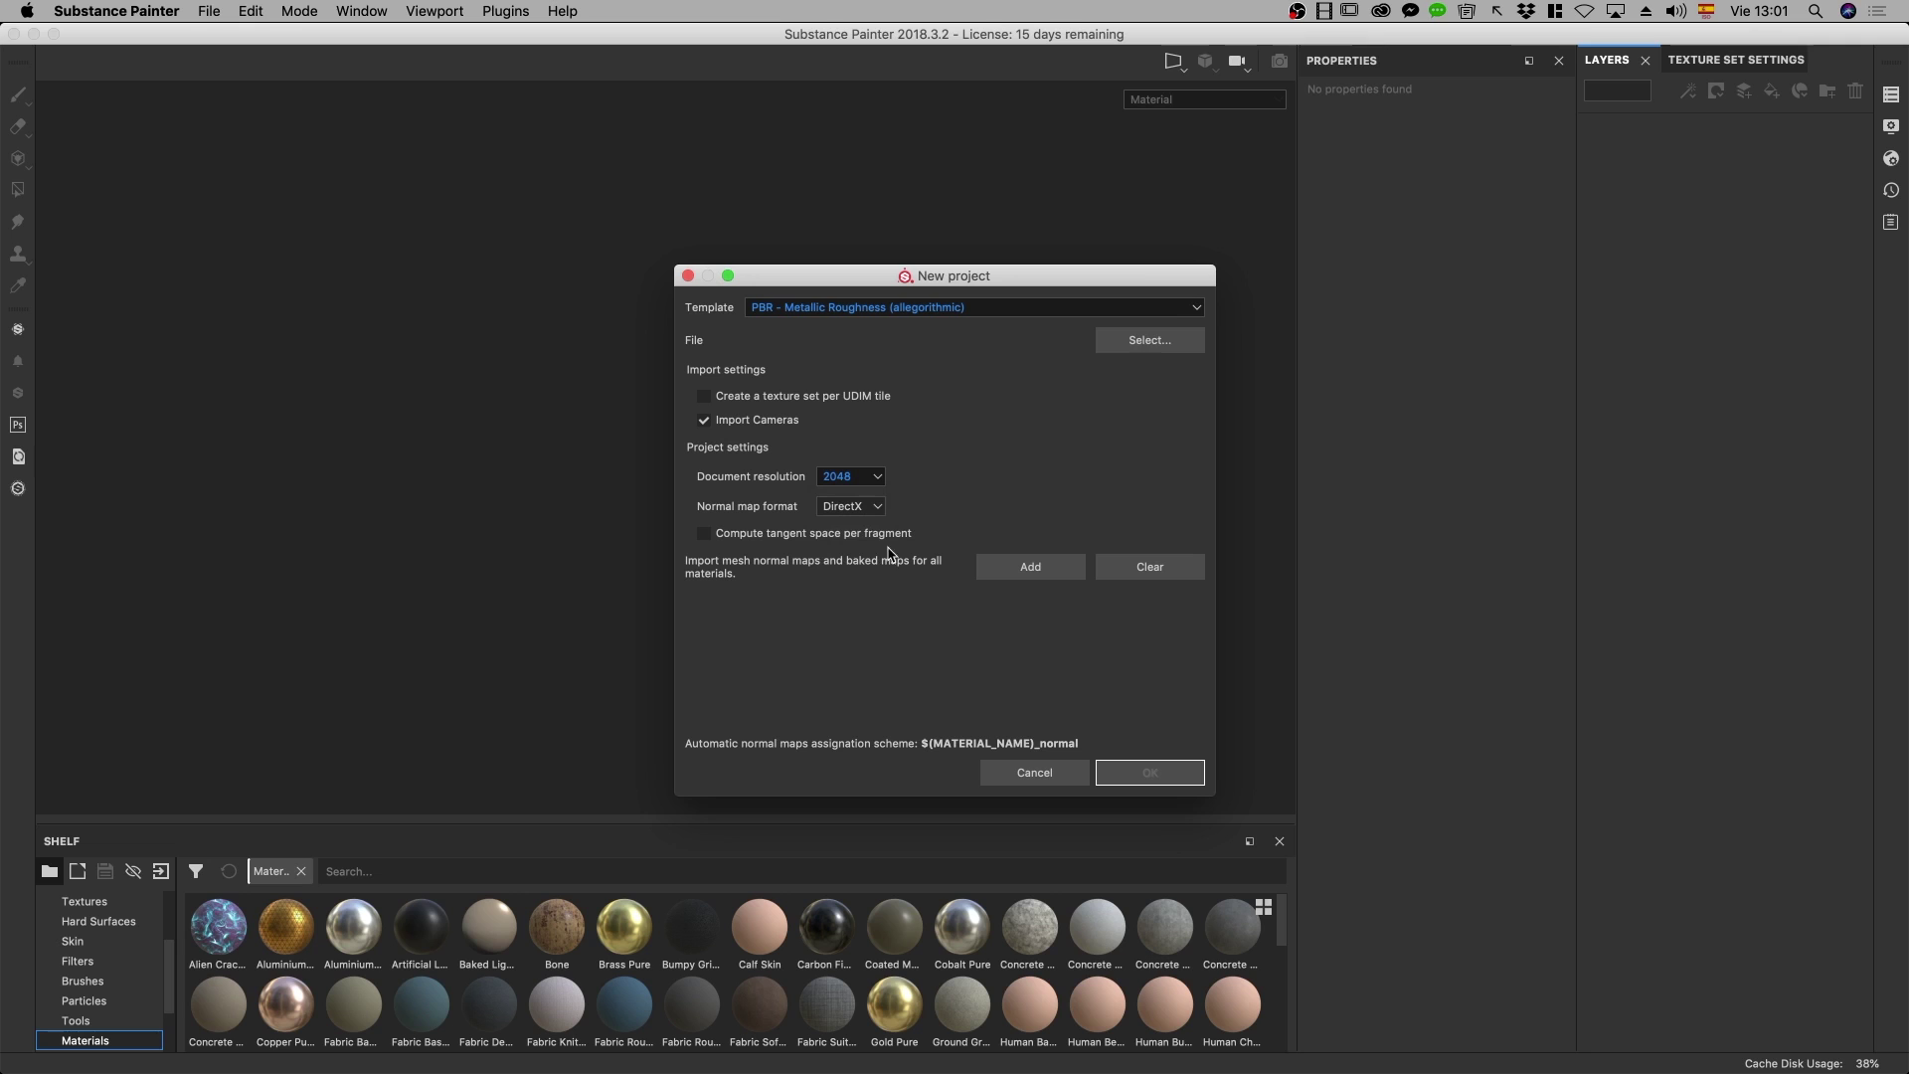
{"action": "left_click", "coordinate": [1180, 347]}
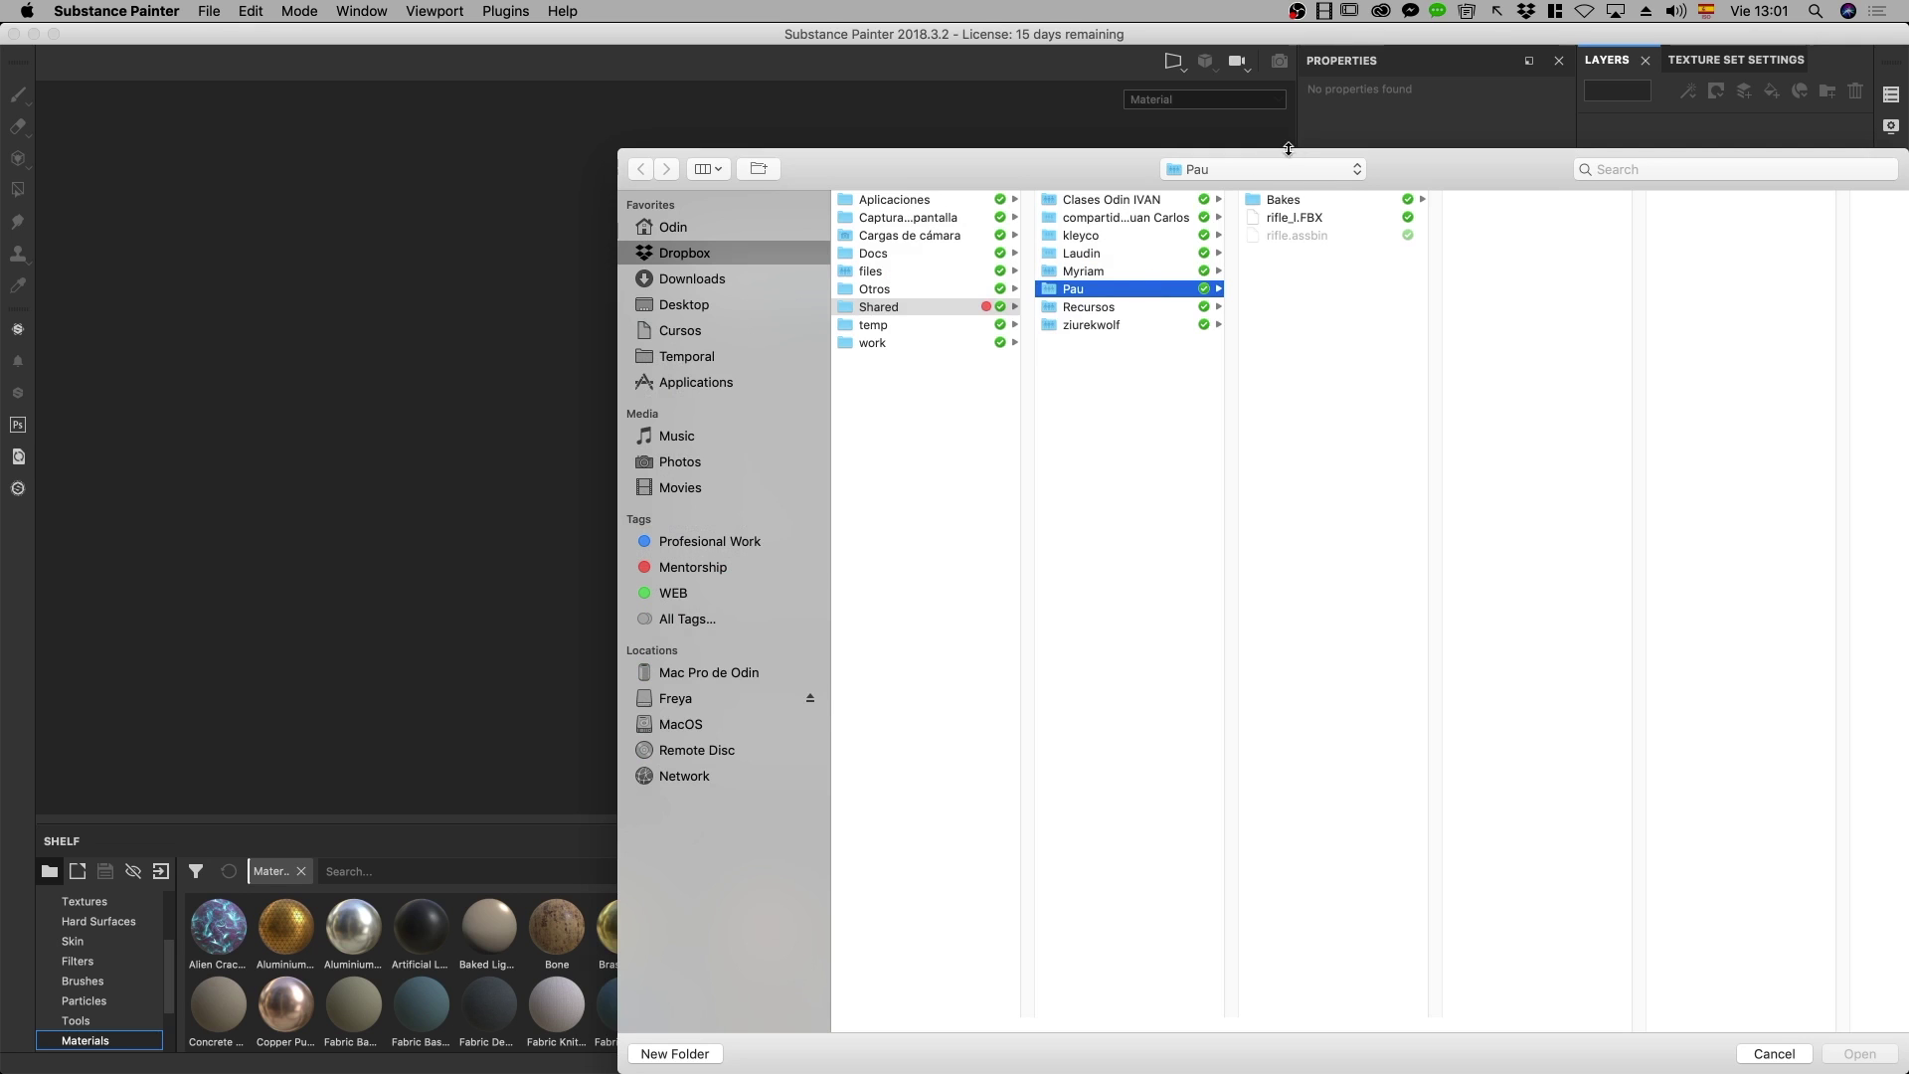
{"action": "double_click", "coordinate": [1568, 218]}
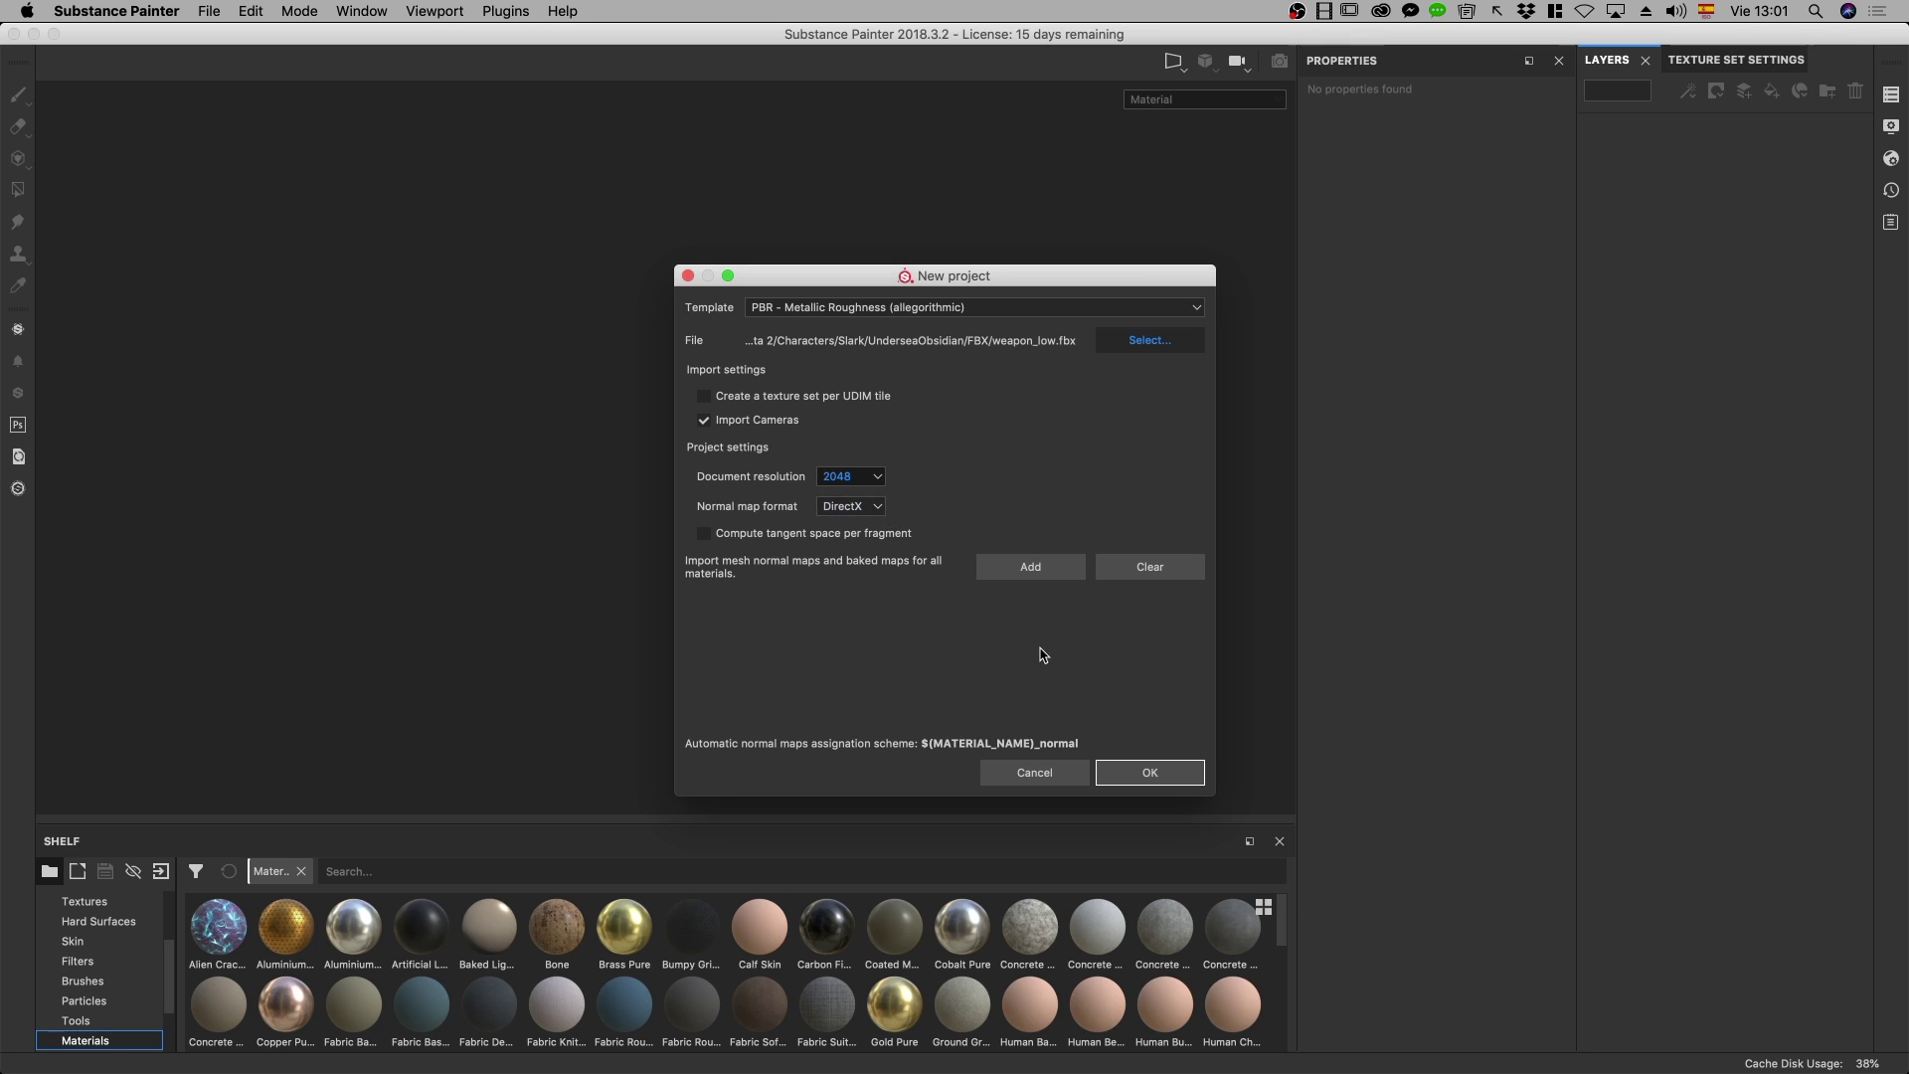
Add the seven weapon_low baked maps from the Bakes folder to the import list
{"action": "left_click", "coordinate": [1024, 568]}
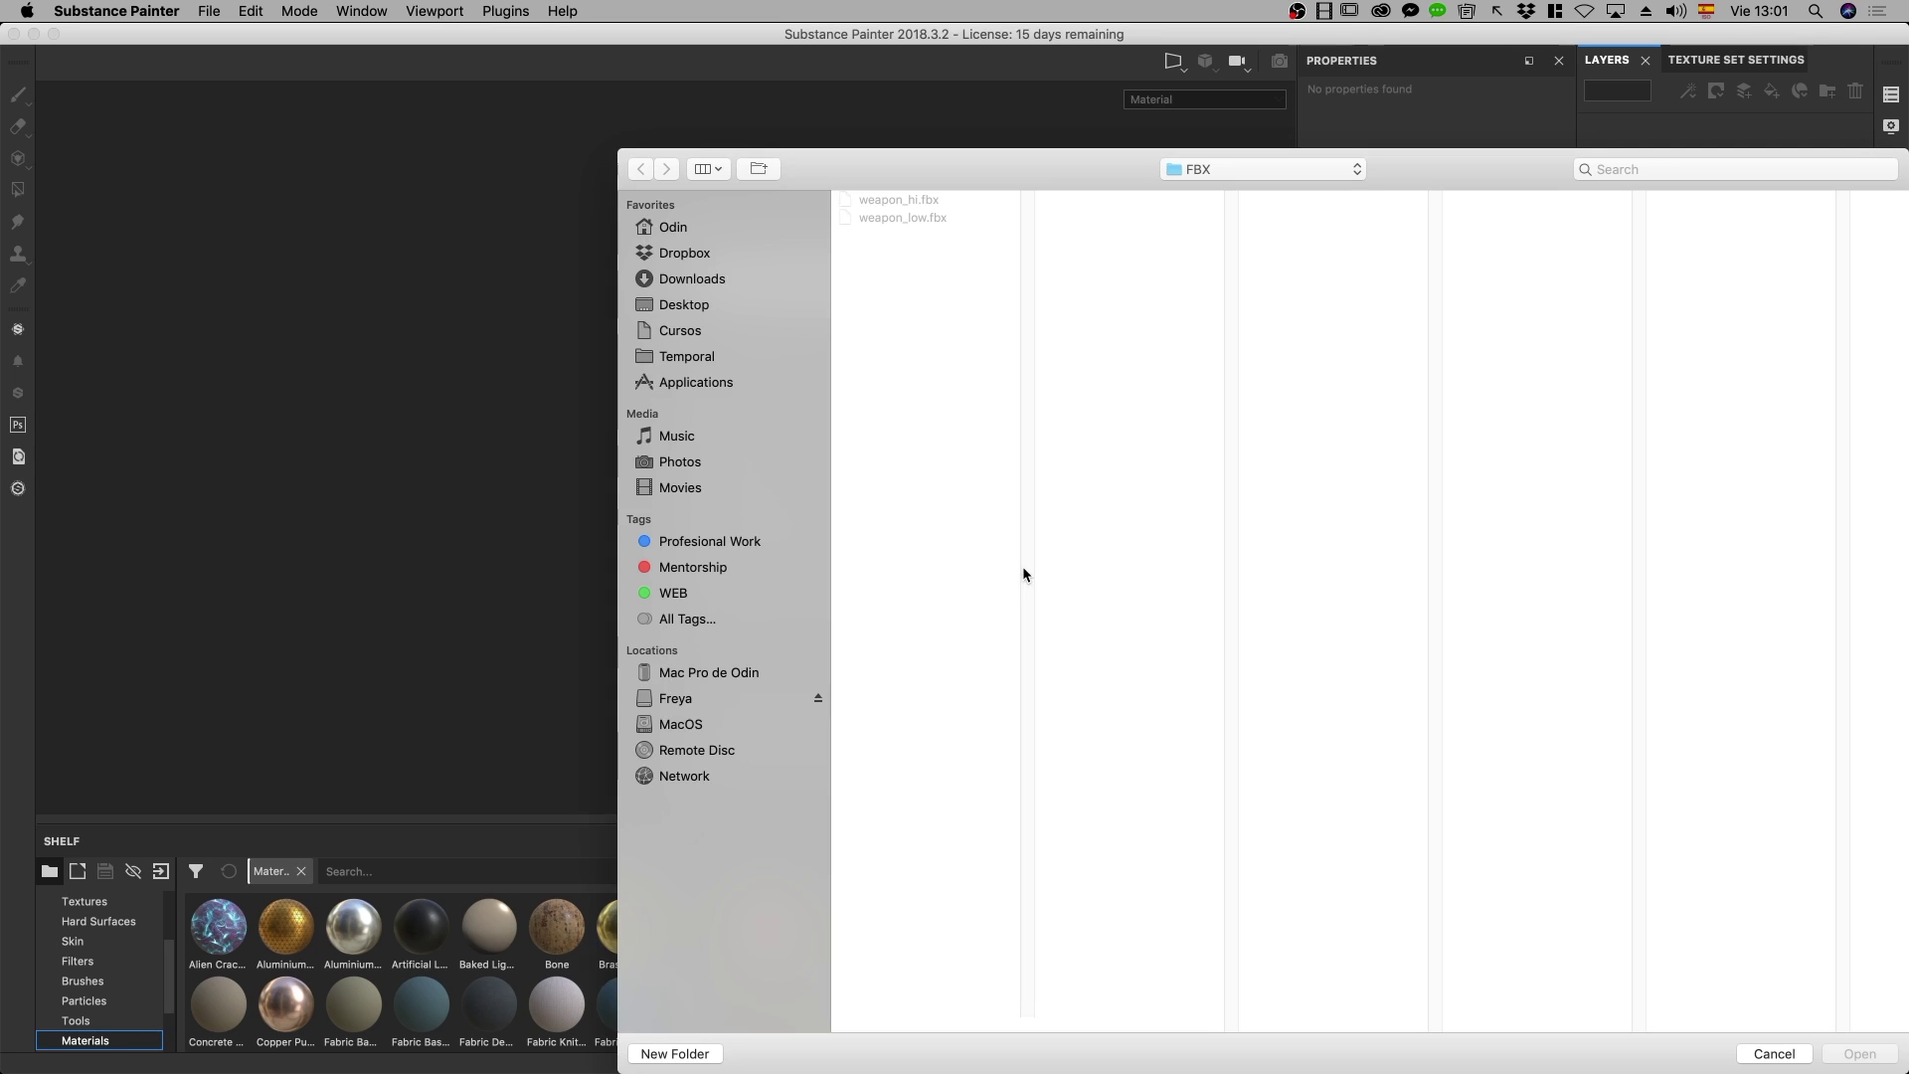
{"action": "left_click", "coordinate": [1234, 164]}
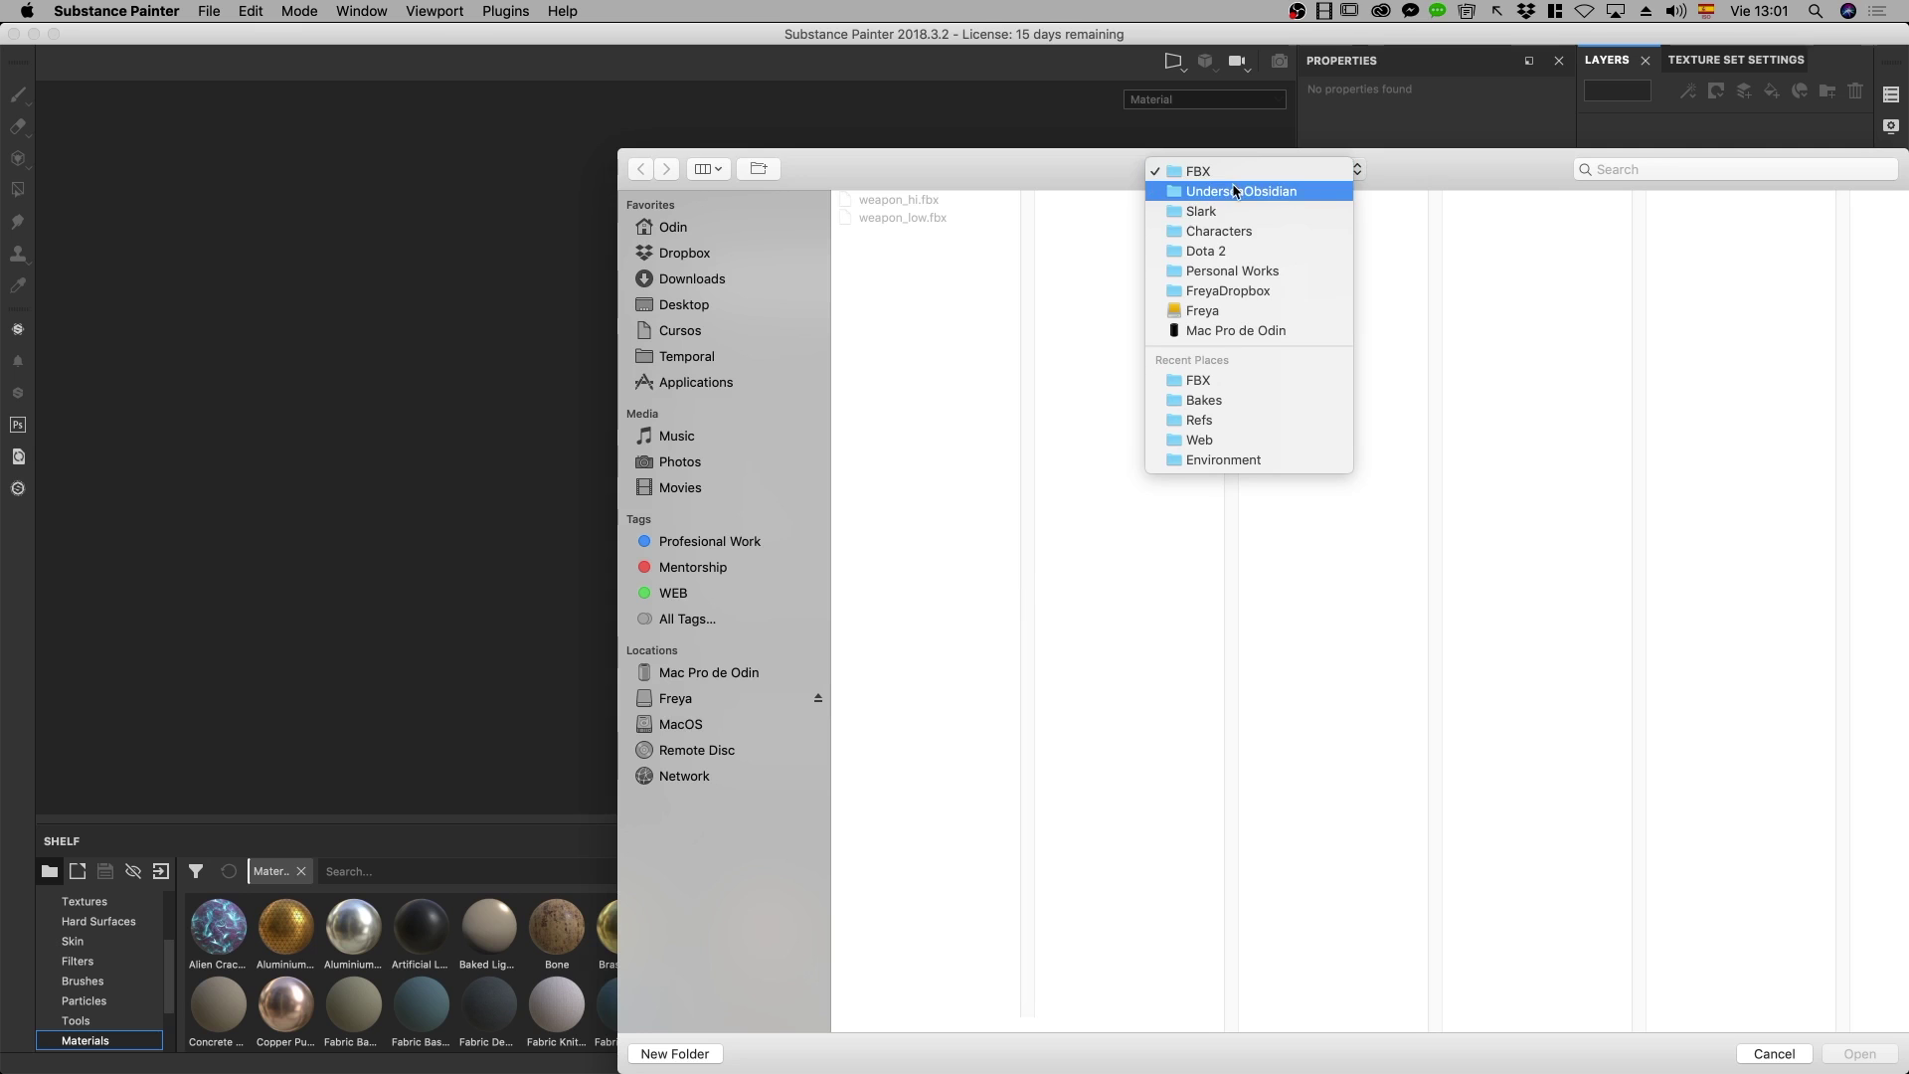
{"action": "left_click", "coordinate": [1218, 400]}
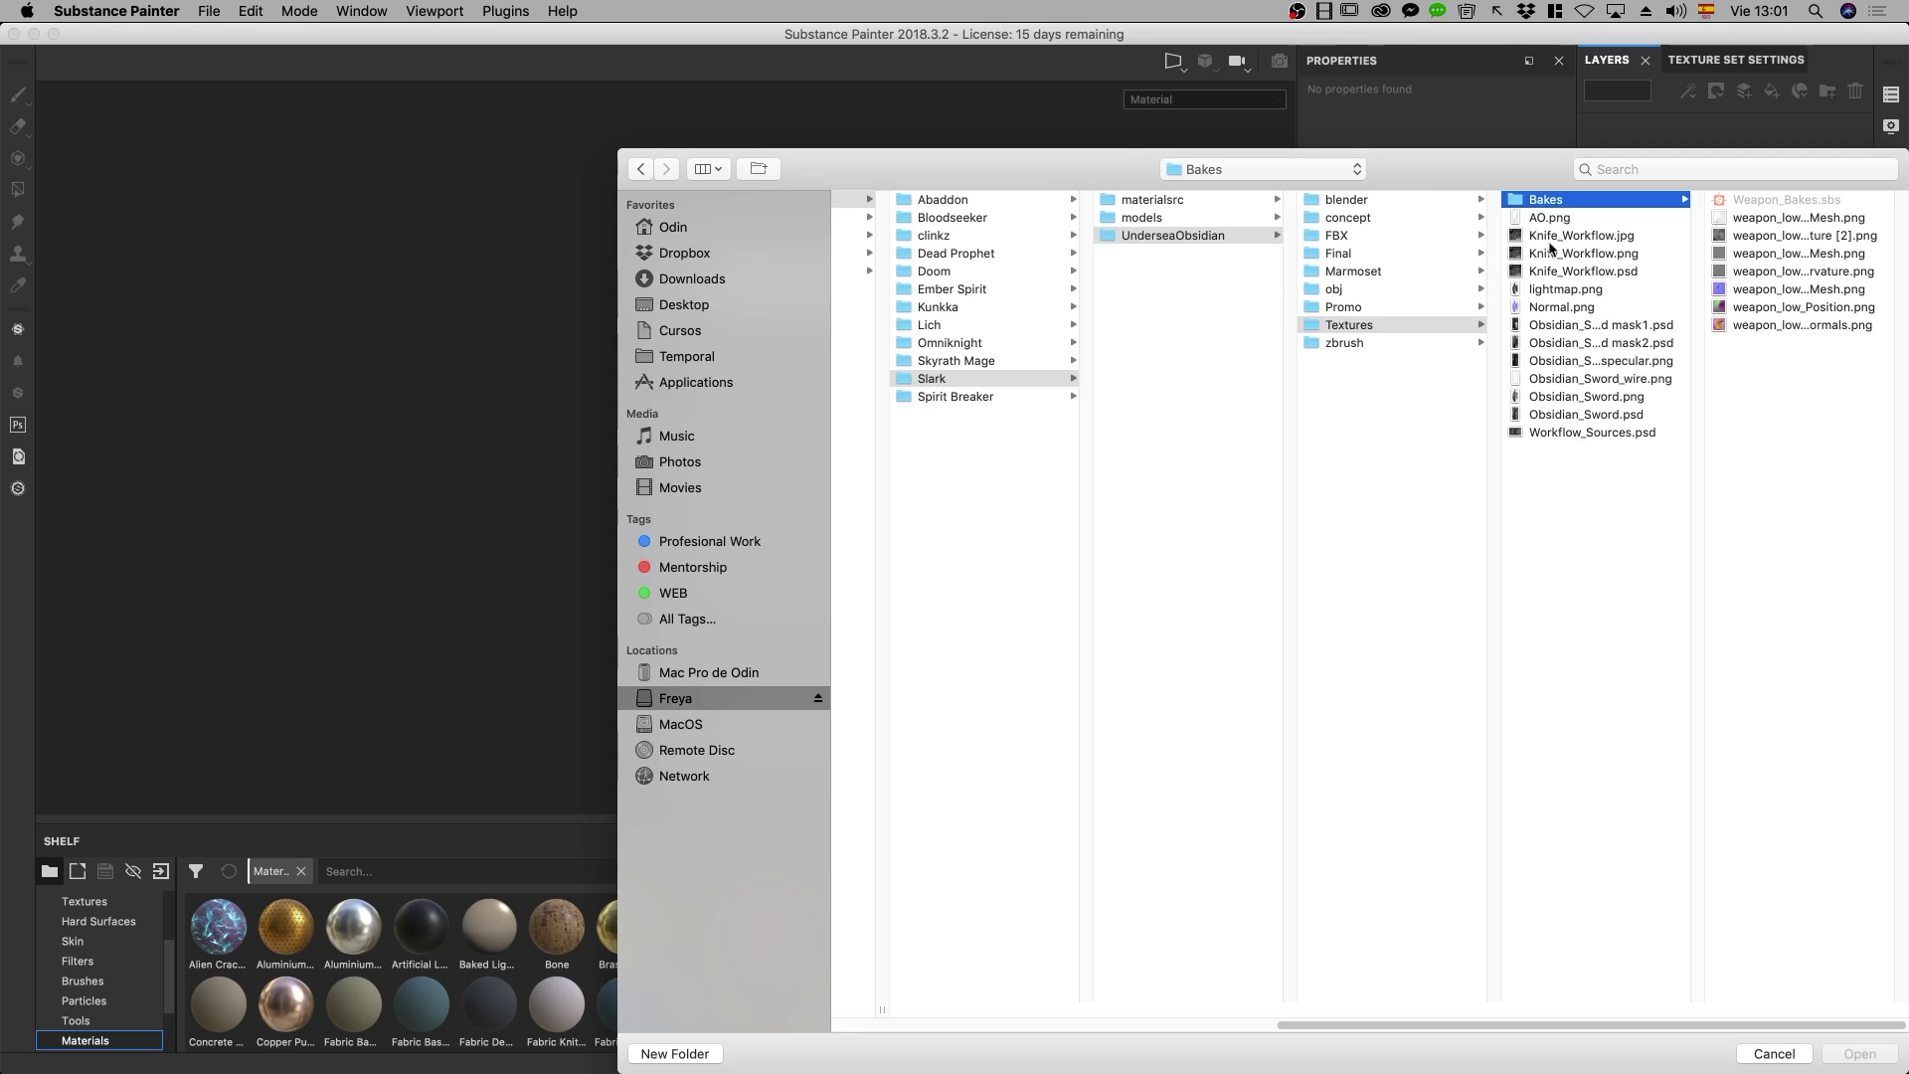
{"action": "left_click", "coordinate": [1795, 217]}
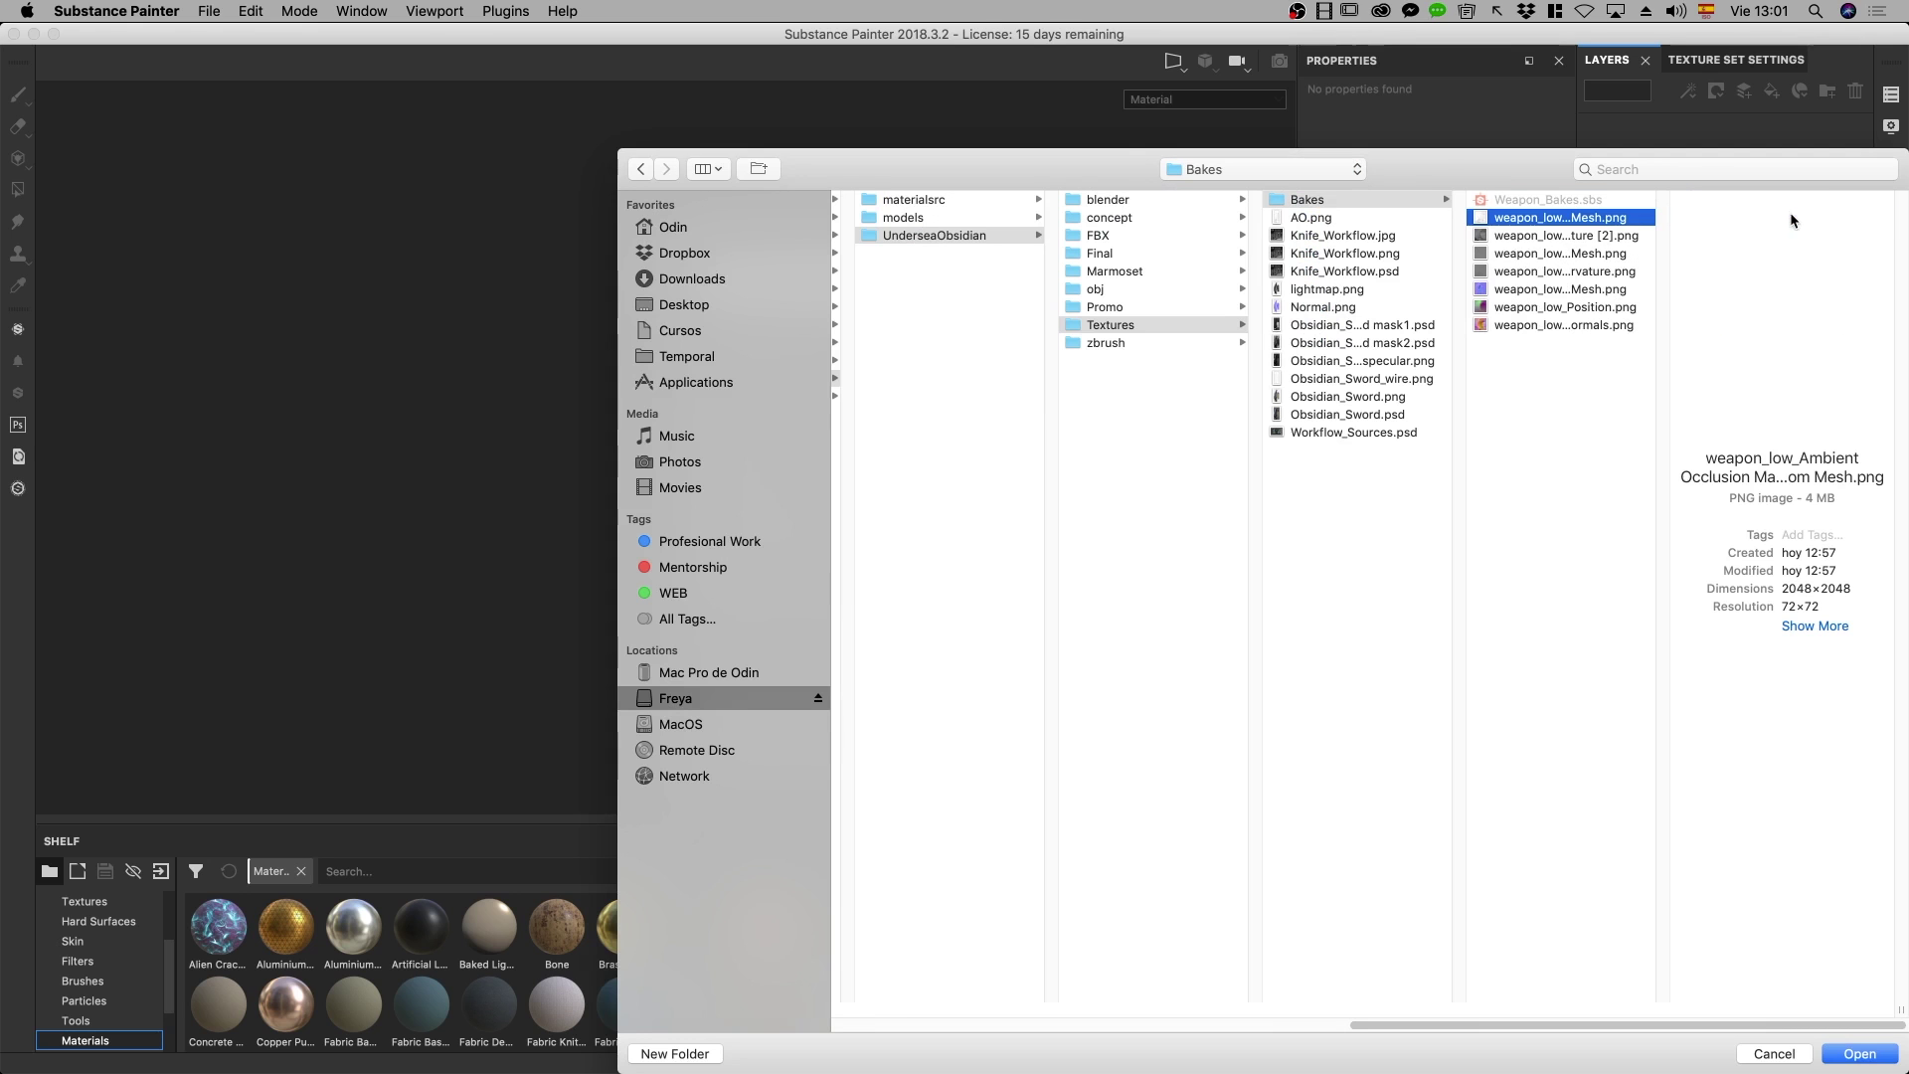
{"action": "left_click", "coordinate": [1586, 326], "text": "shift"}
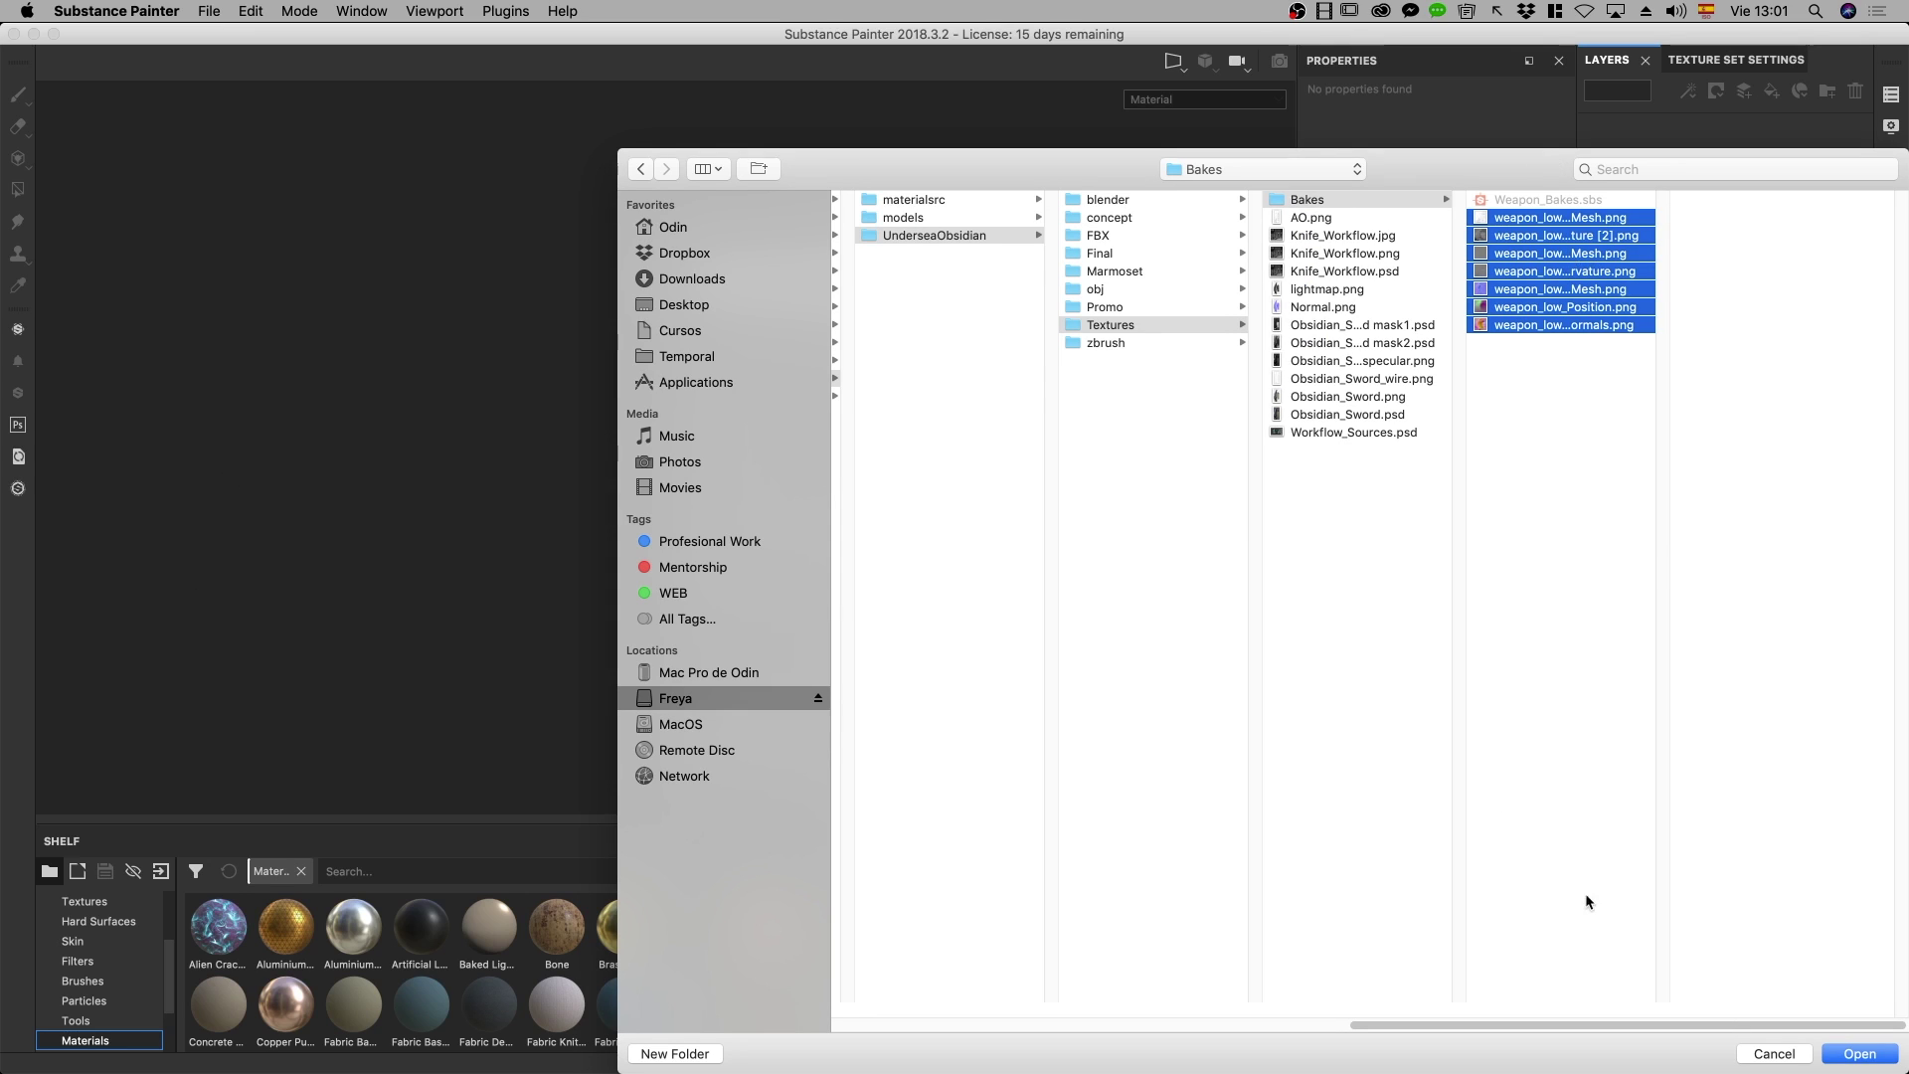
{"action": "left_click", "coordinate": [1891, 1056]}
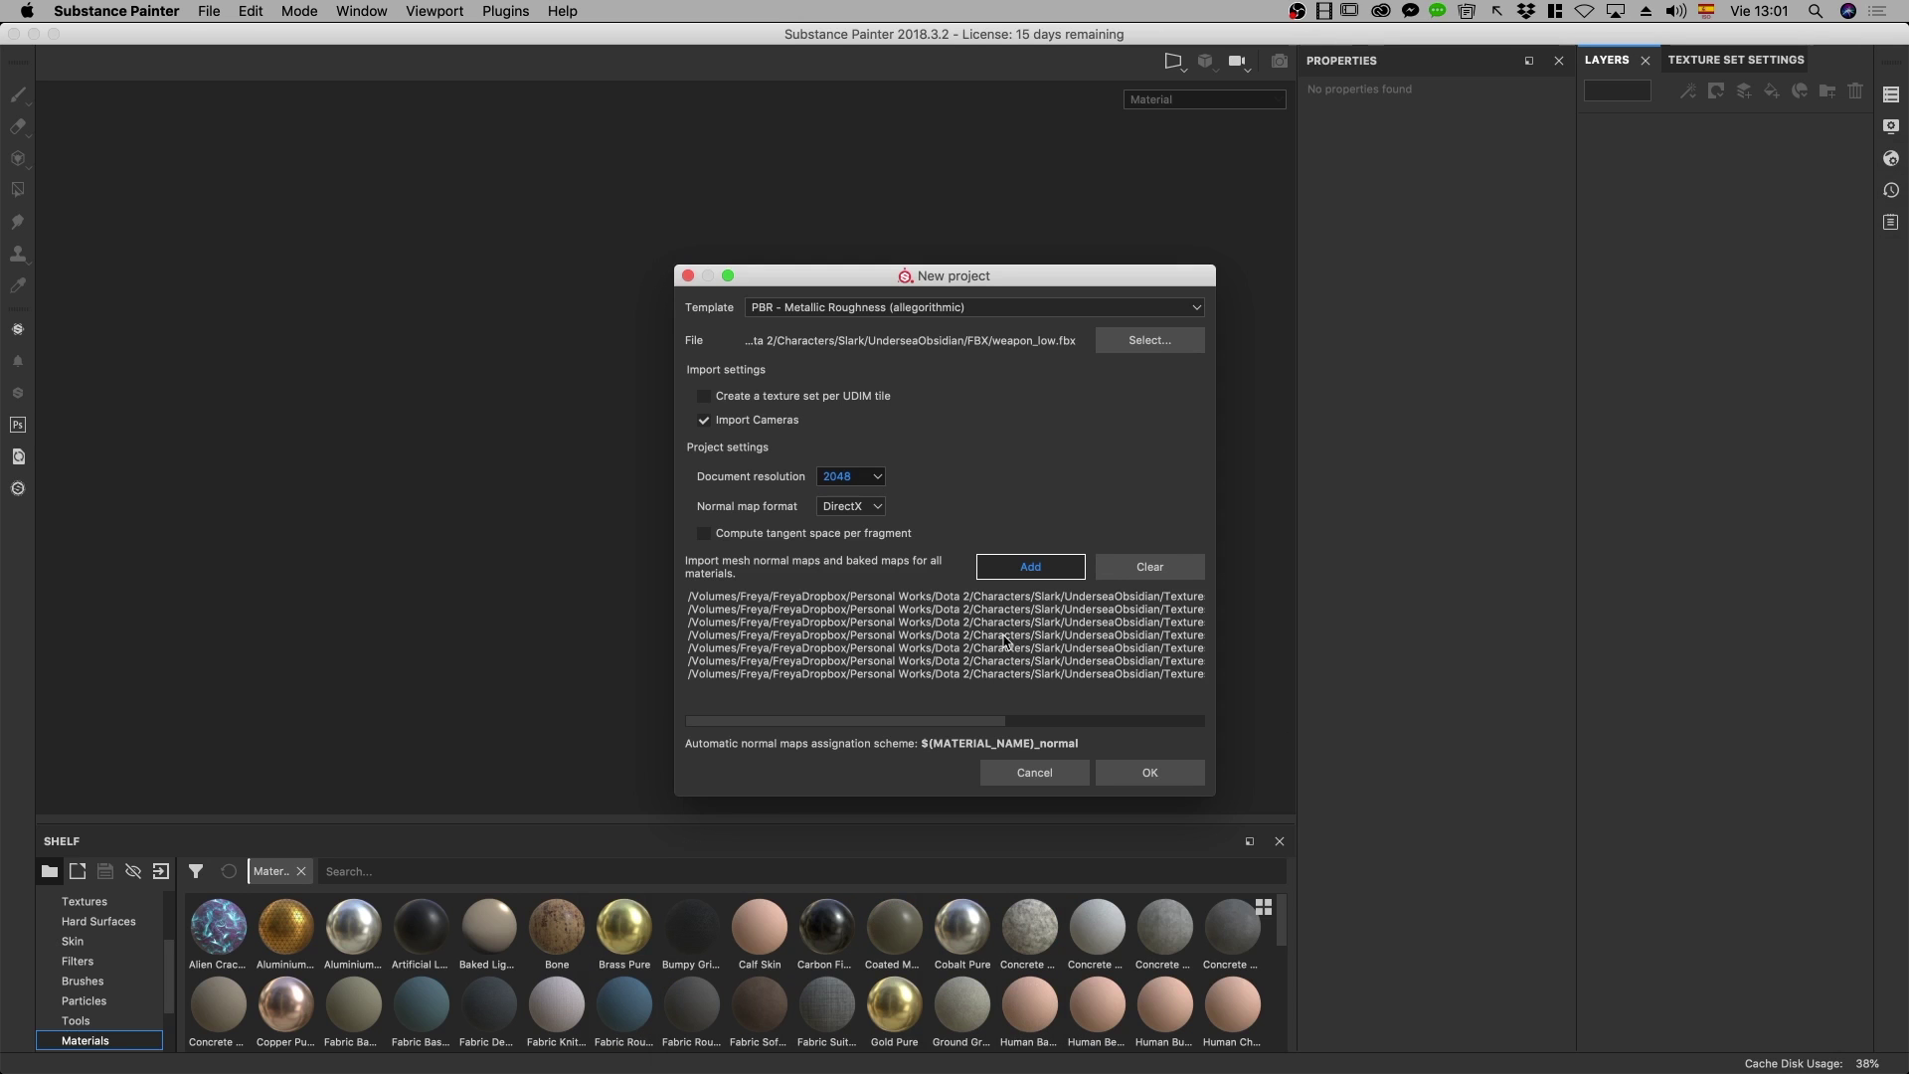
Create the project, then review weapon_low's ambient occlusion and normal baker settings in Designer
{"action": "left_click", "coordinate": [1151, 775]}
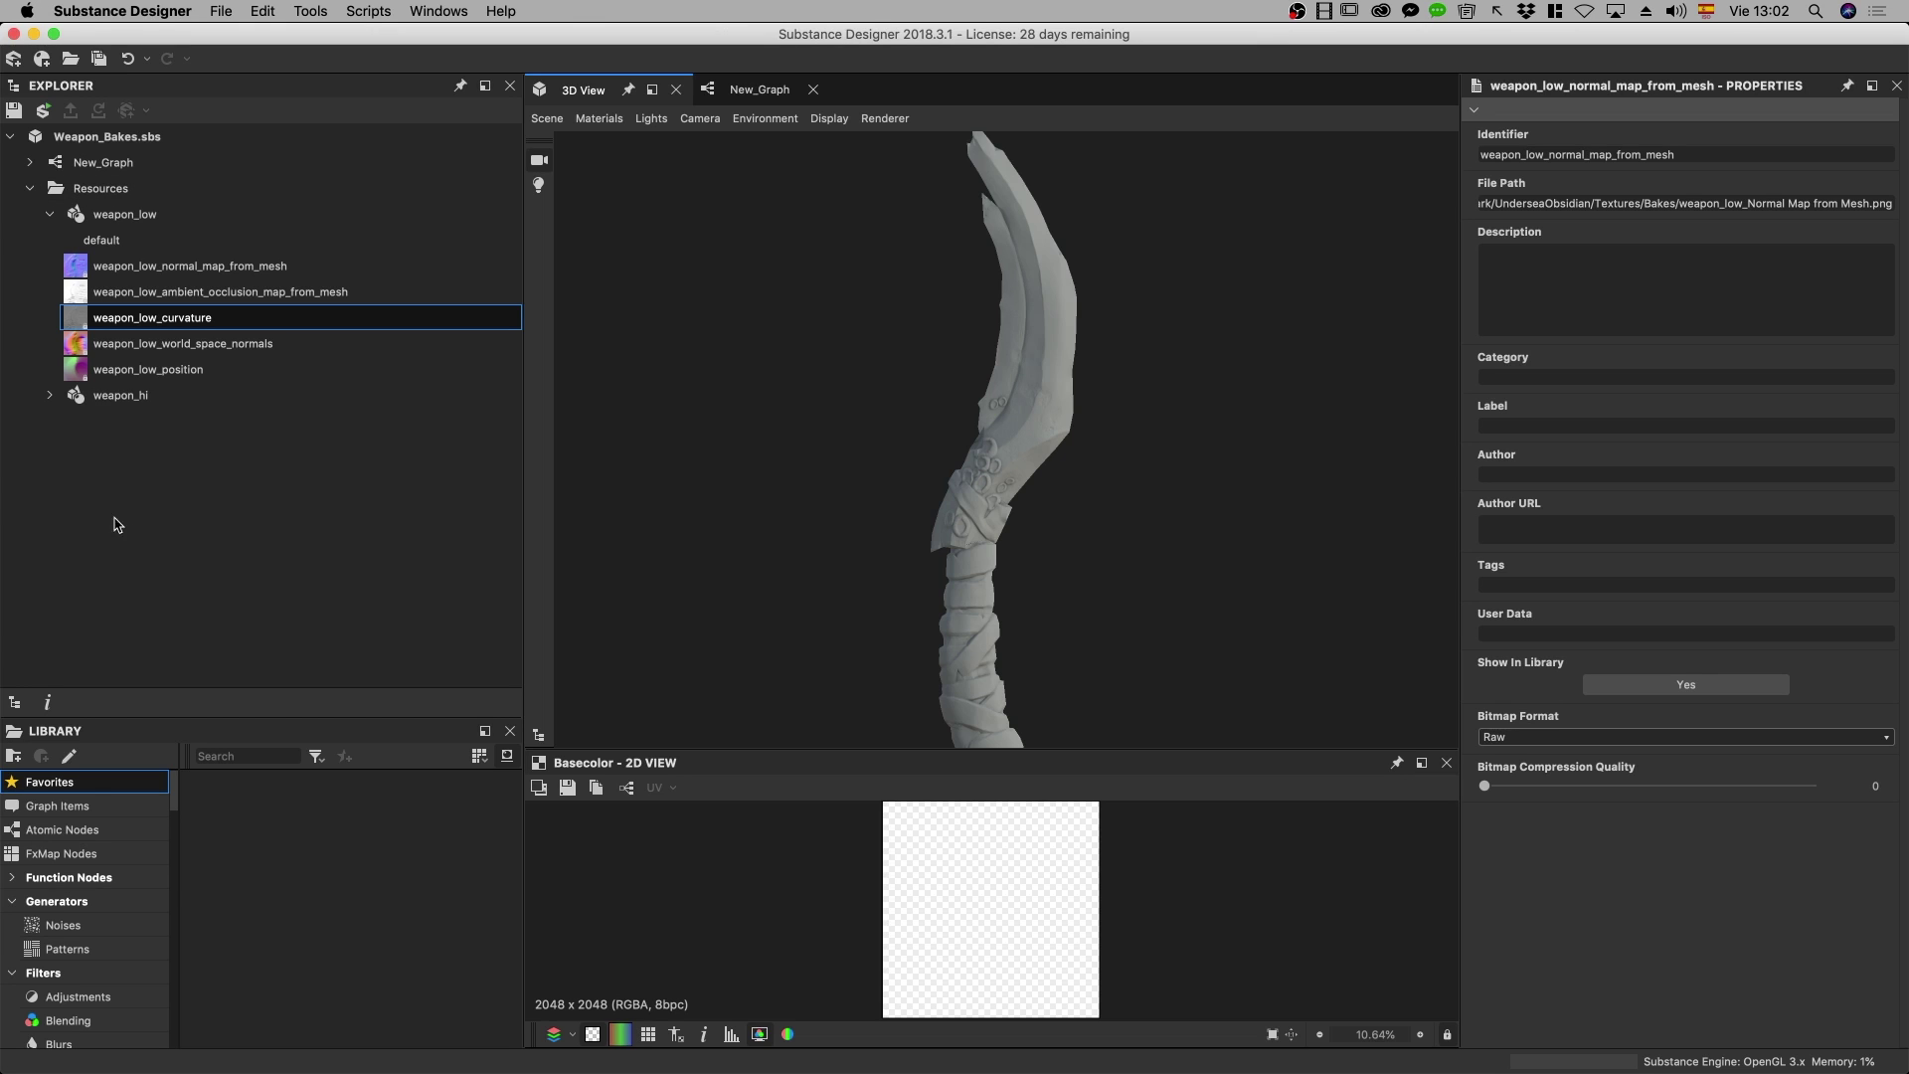
{"action": "right_click", "coordinate": [138, 221]}
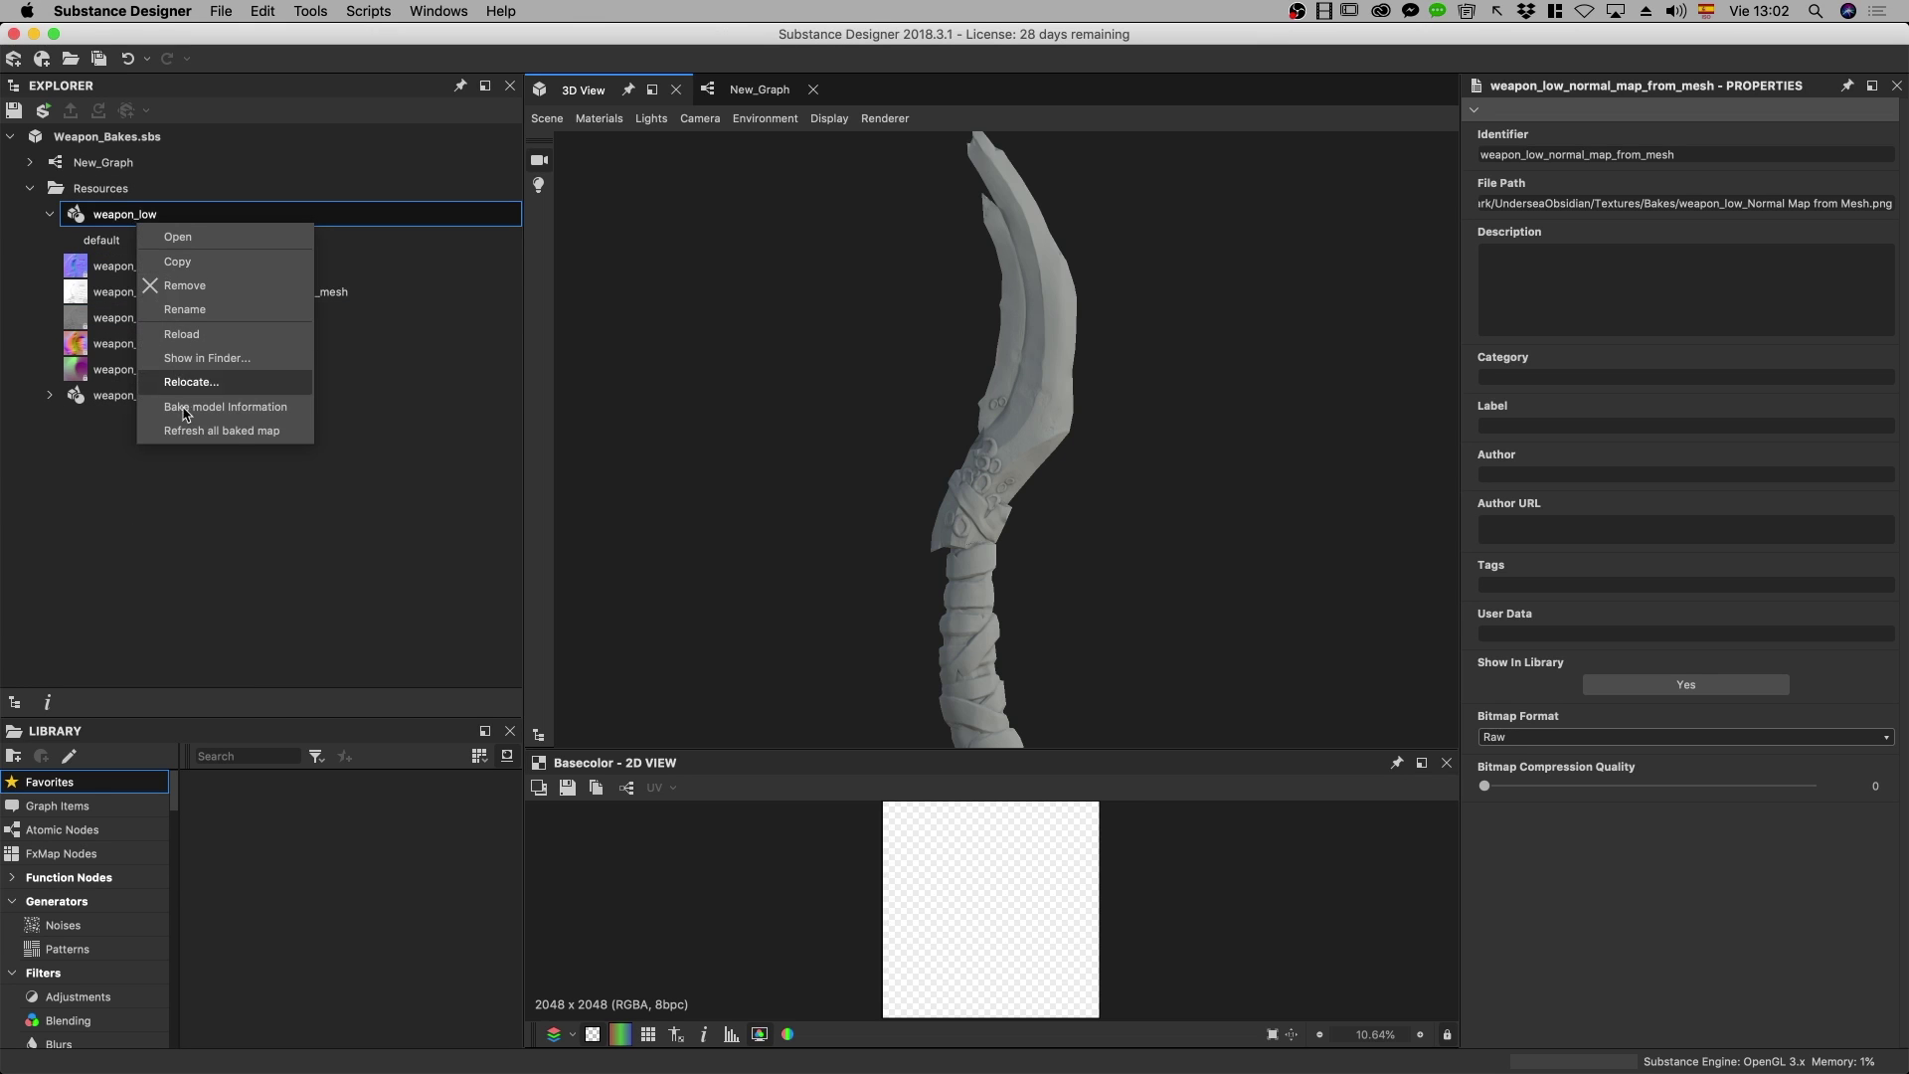
{"action": "left_click", "coordinate": [198, 406]}
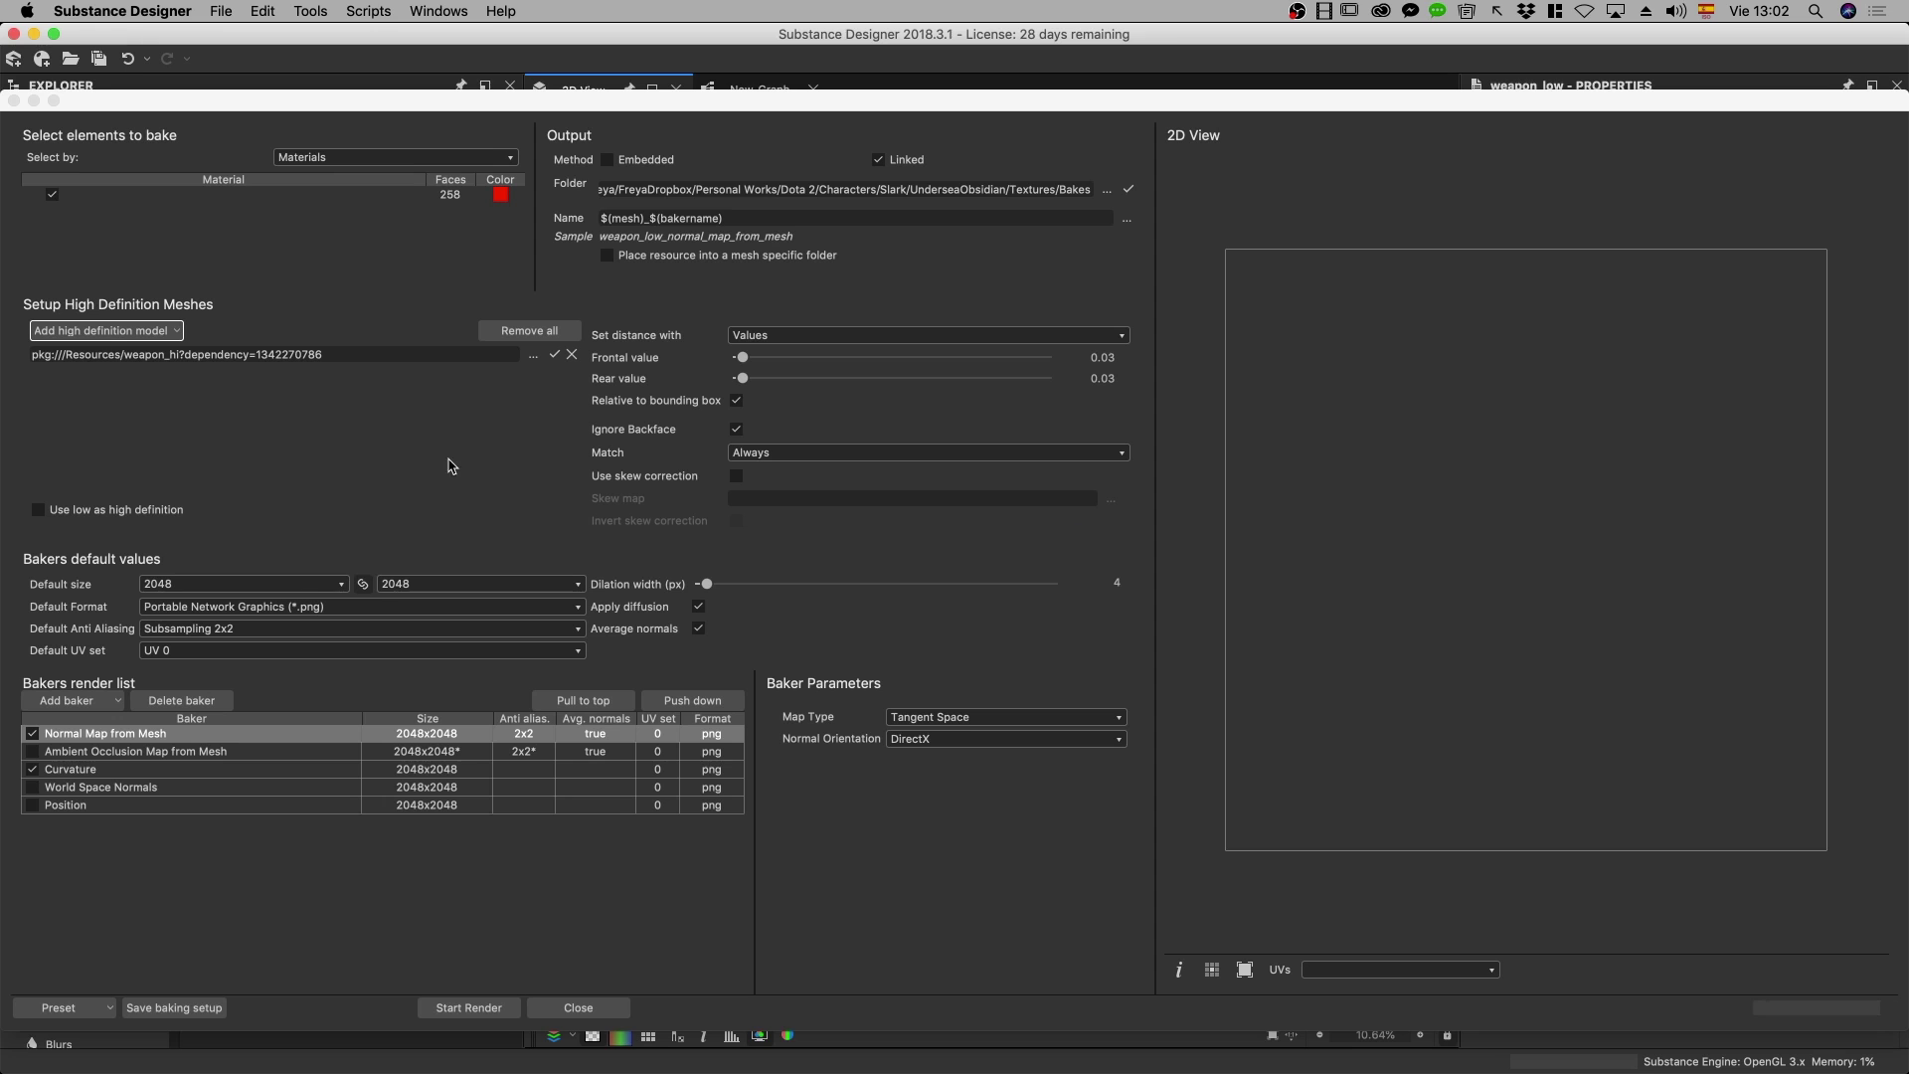
{"action": "left_click", "coordinate": [110, 753]}
{"action": "left_click", "coordinate": [112, 731]}
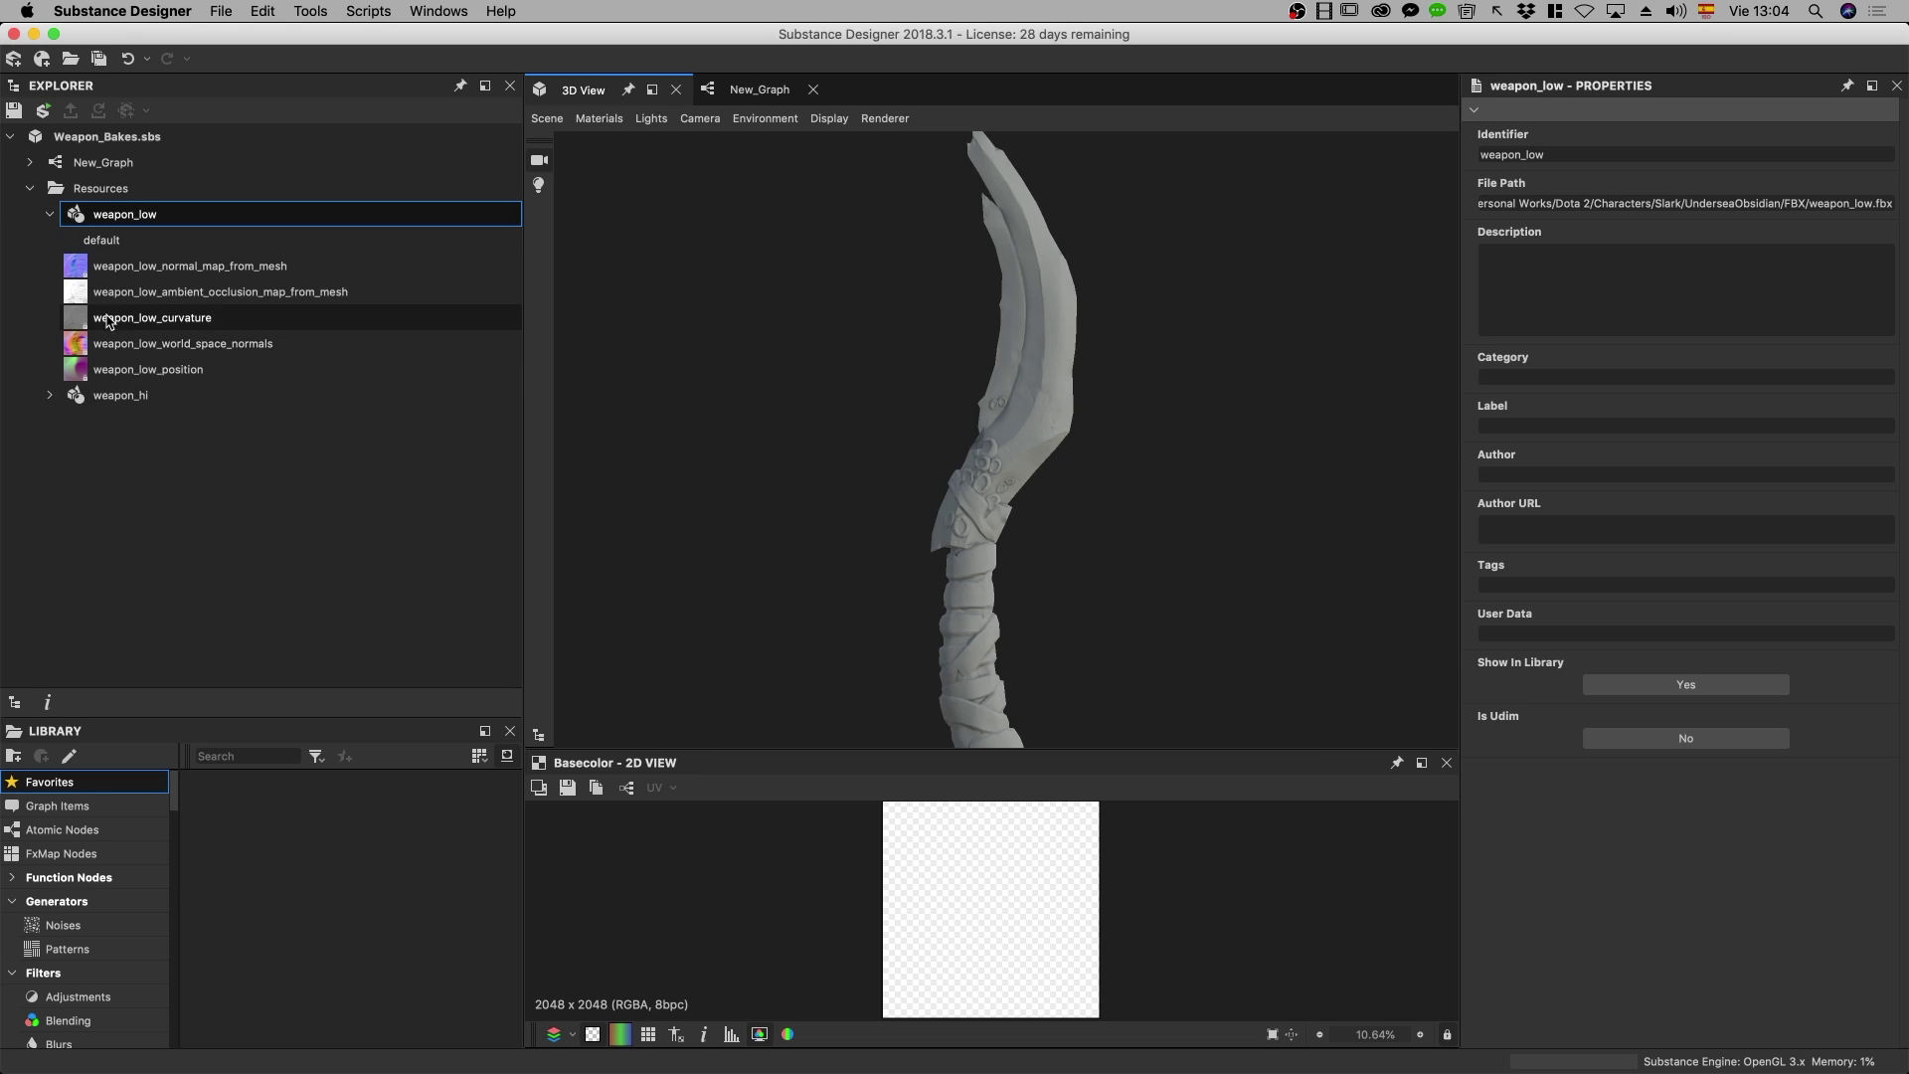
Reload the weapon_low mesh from its FBX file, confirming Yes, and rotate the model
{"action": "right_click", "coordinate": [148, 219]}
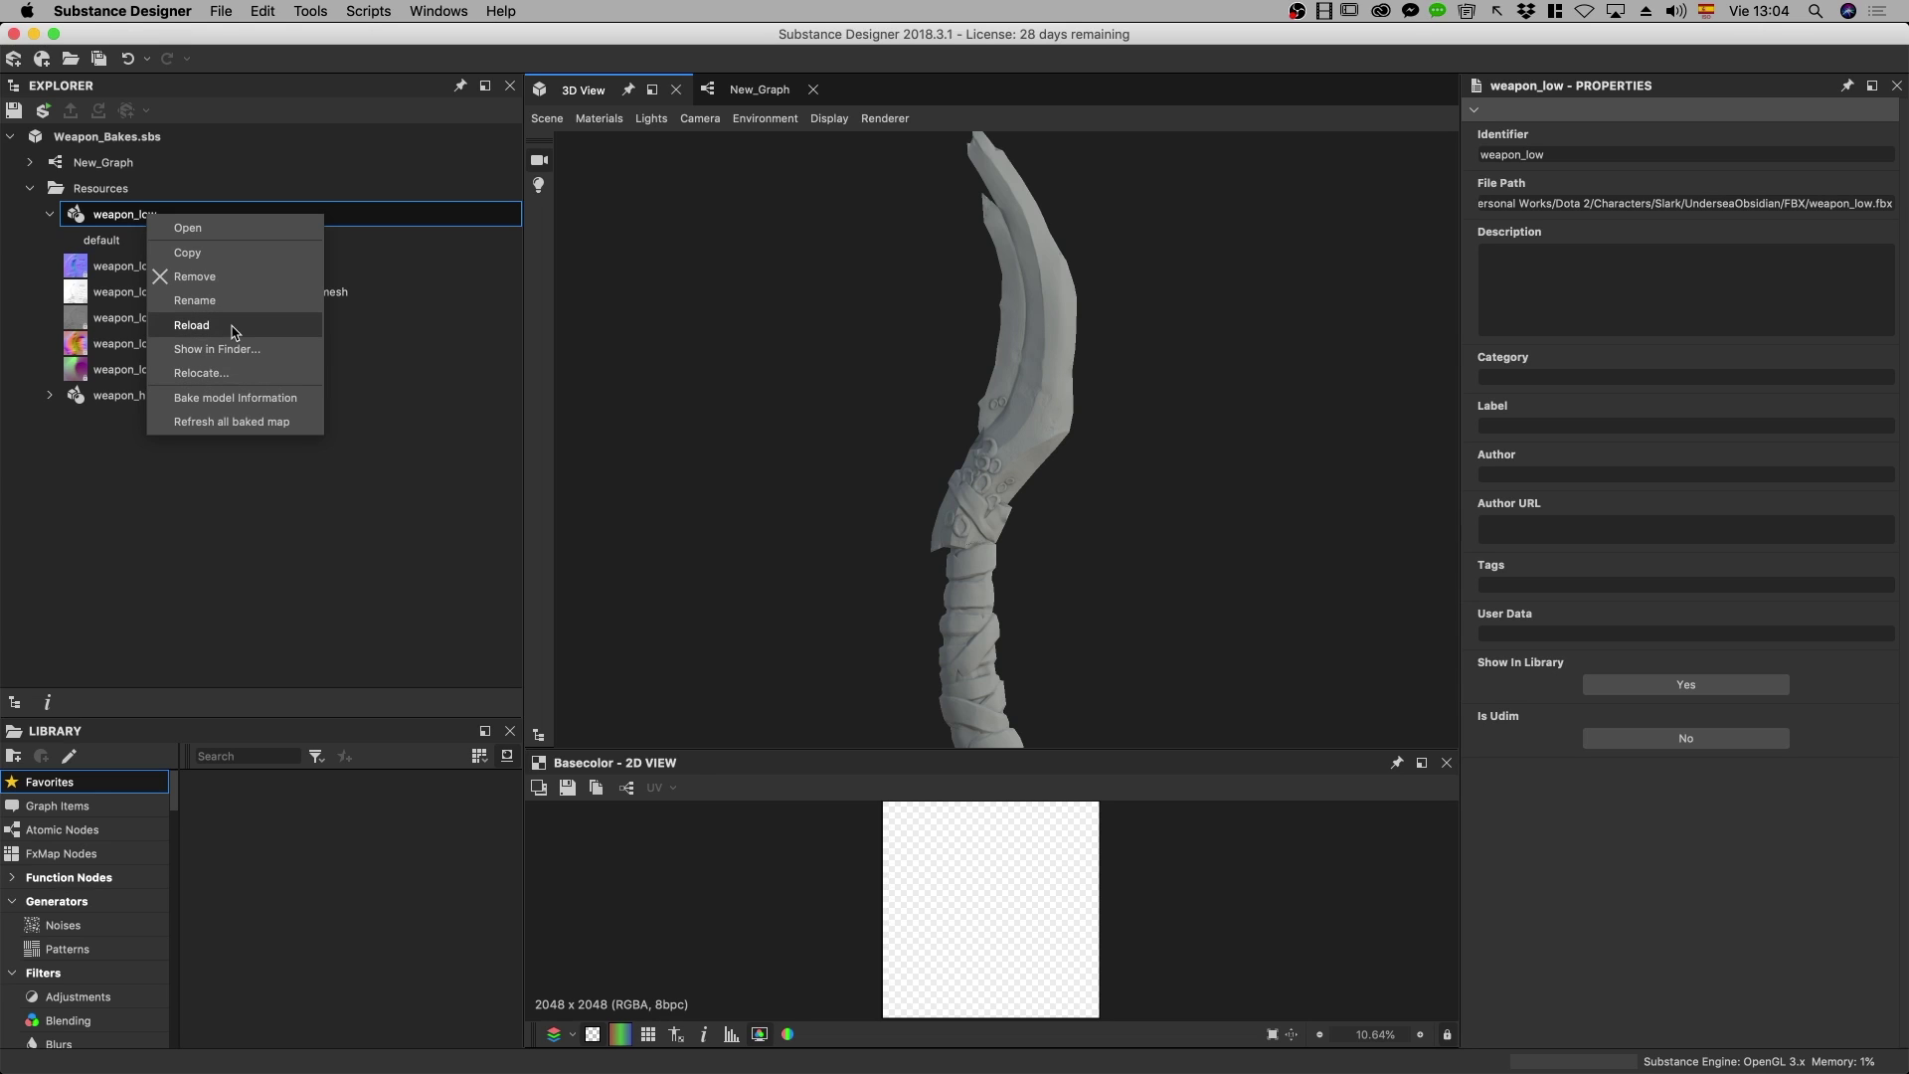
{"action": "left_click", "coordinate": [235, 334]}
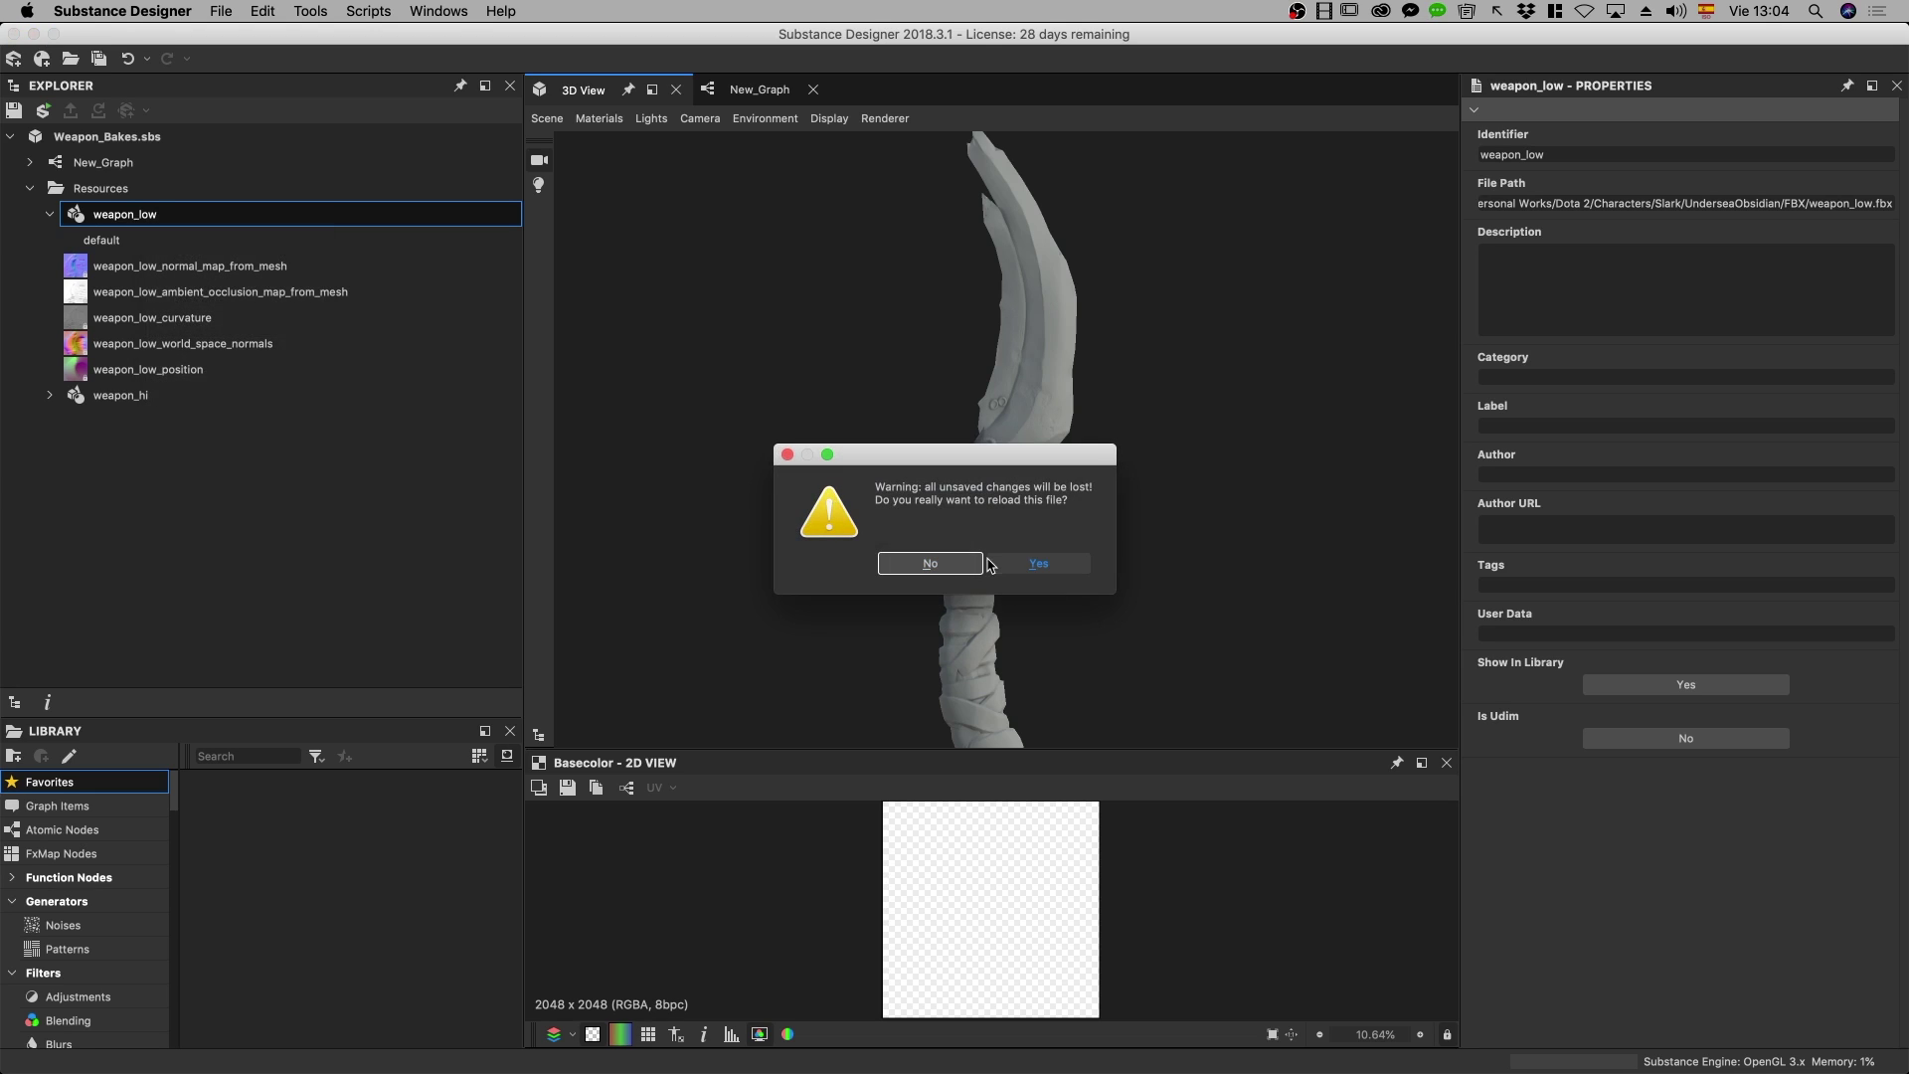
{"action": "left_click", "coordinate": [1019, 568]}
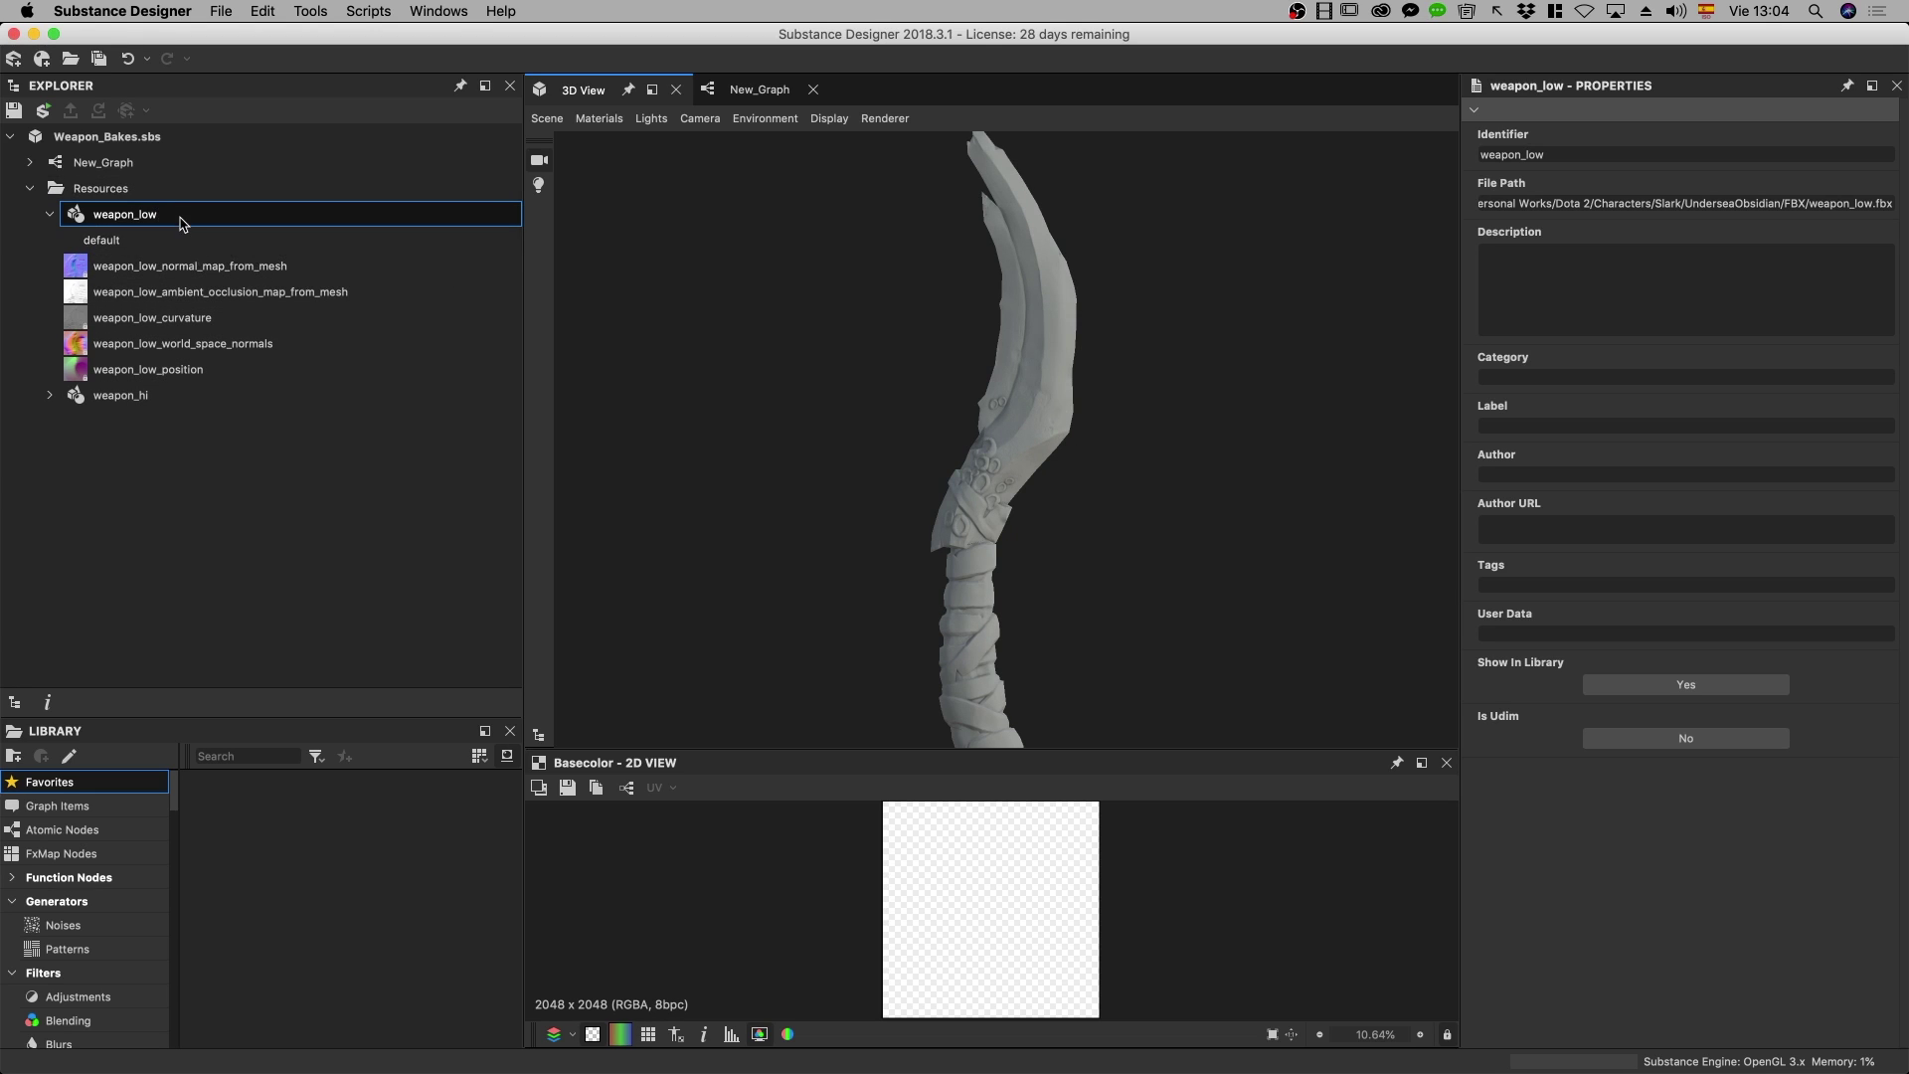
{"action": "right_click", "coordinate": [178, 216]}
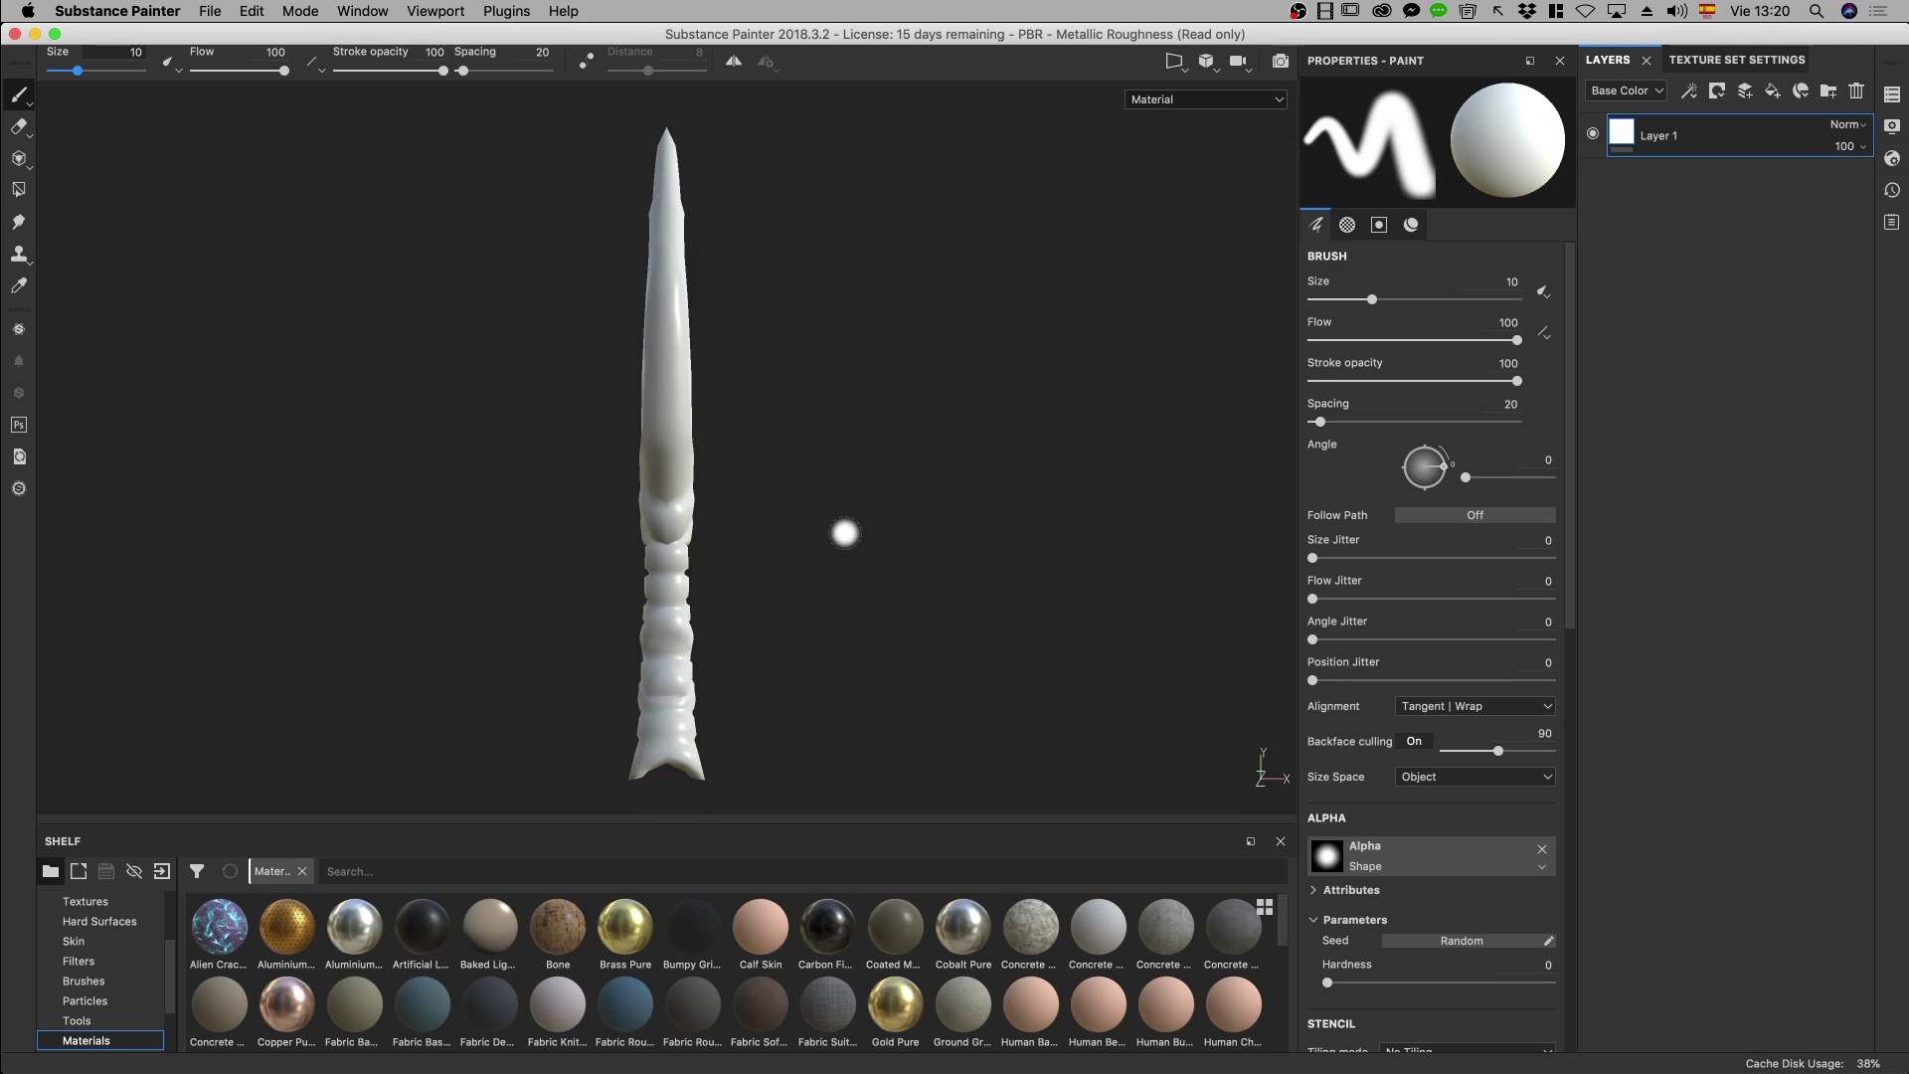
{"action": "mouse_move", "coordinate": [844, 532]}
{"action": "left_mouse_down", "text": "alt"}
{"action": "mouse_move", "coordinate": [618, 498]}
{"action": "mouse_move", "coordinate": [520, 515]}
{"action": "left_mouse_up", "text": "alt"}
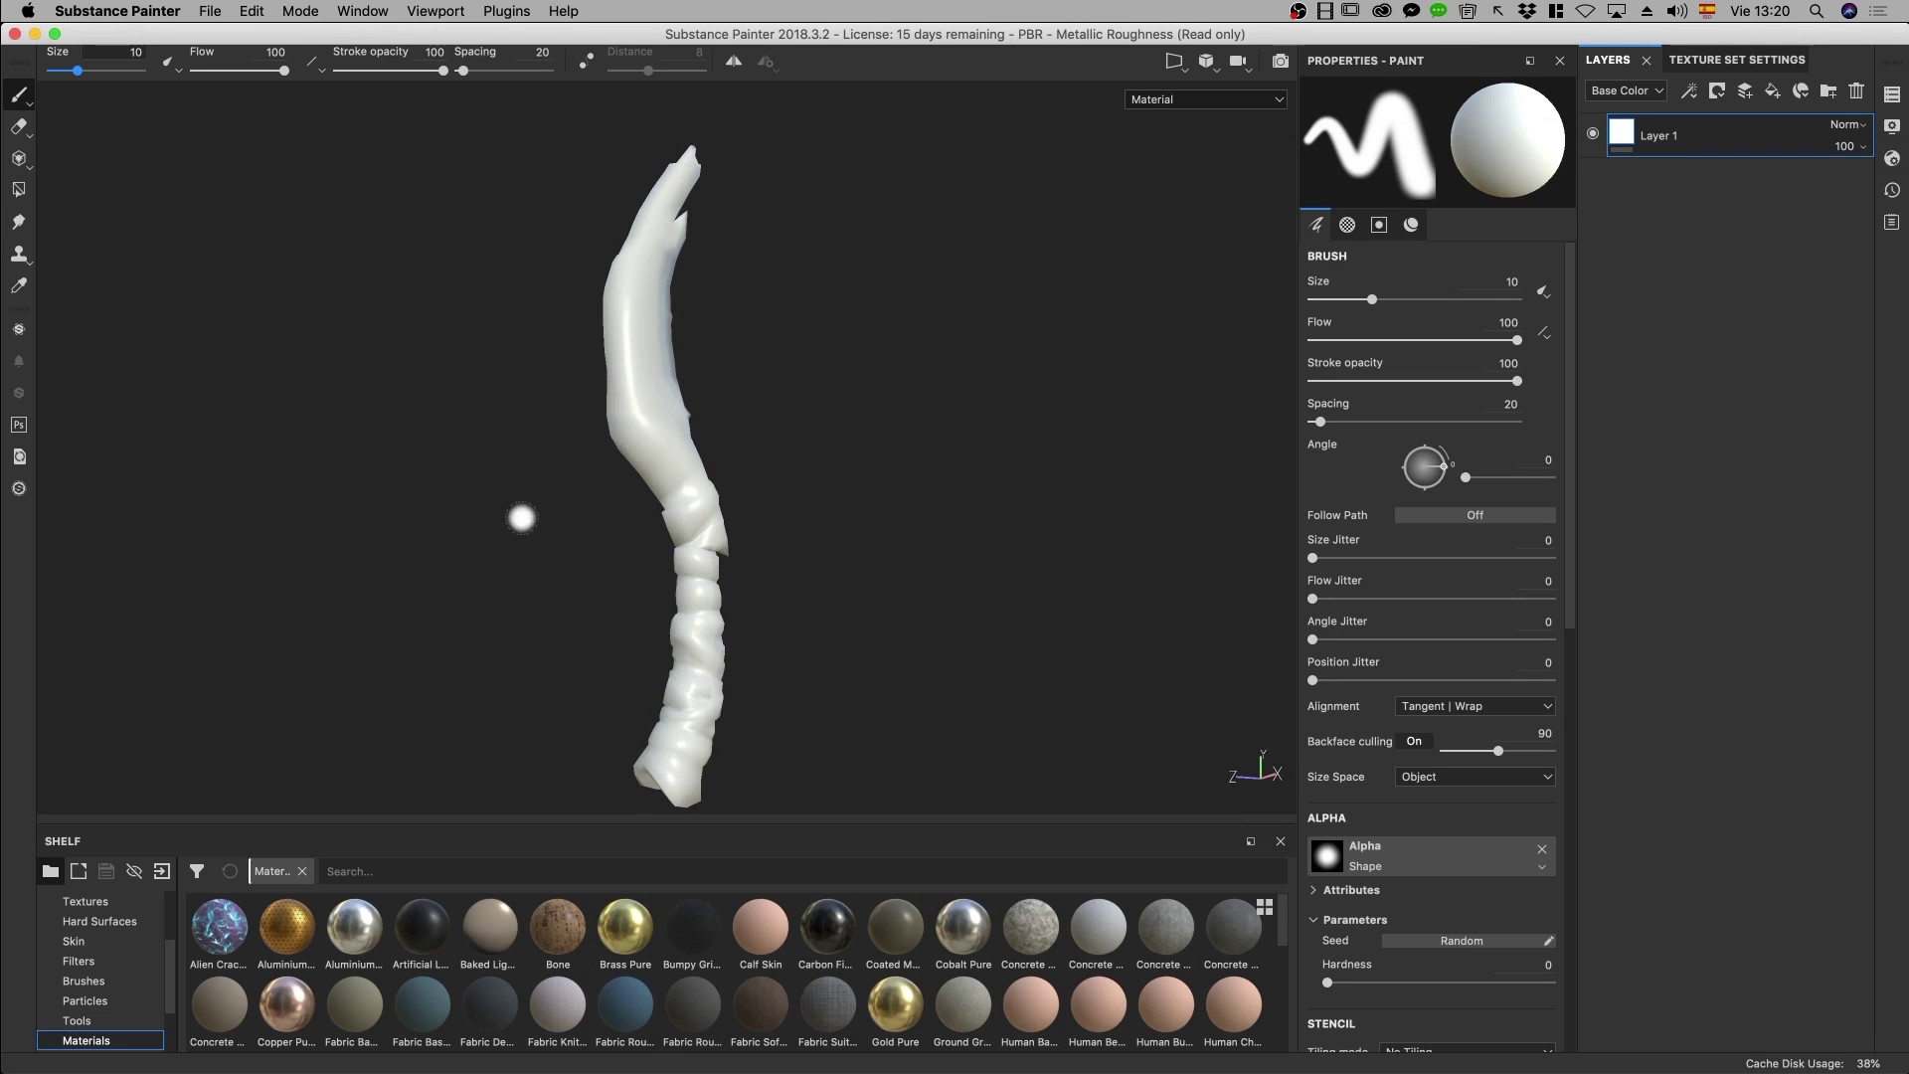
Enlarge the shelf, show its Project textures, and display the Texture Set Settings mesh-map slots
{"action": "middle_click_drag", "start_coordinate": [650, 525], "coordinate": [702, 494], "text": "alt"}
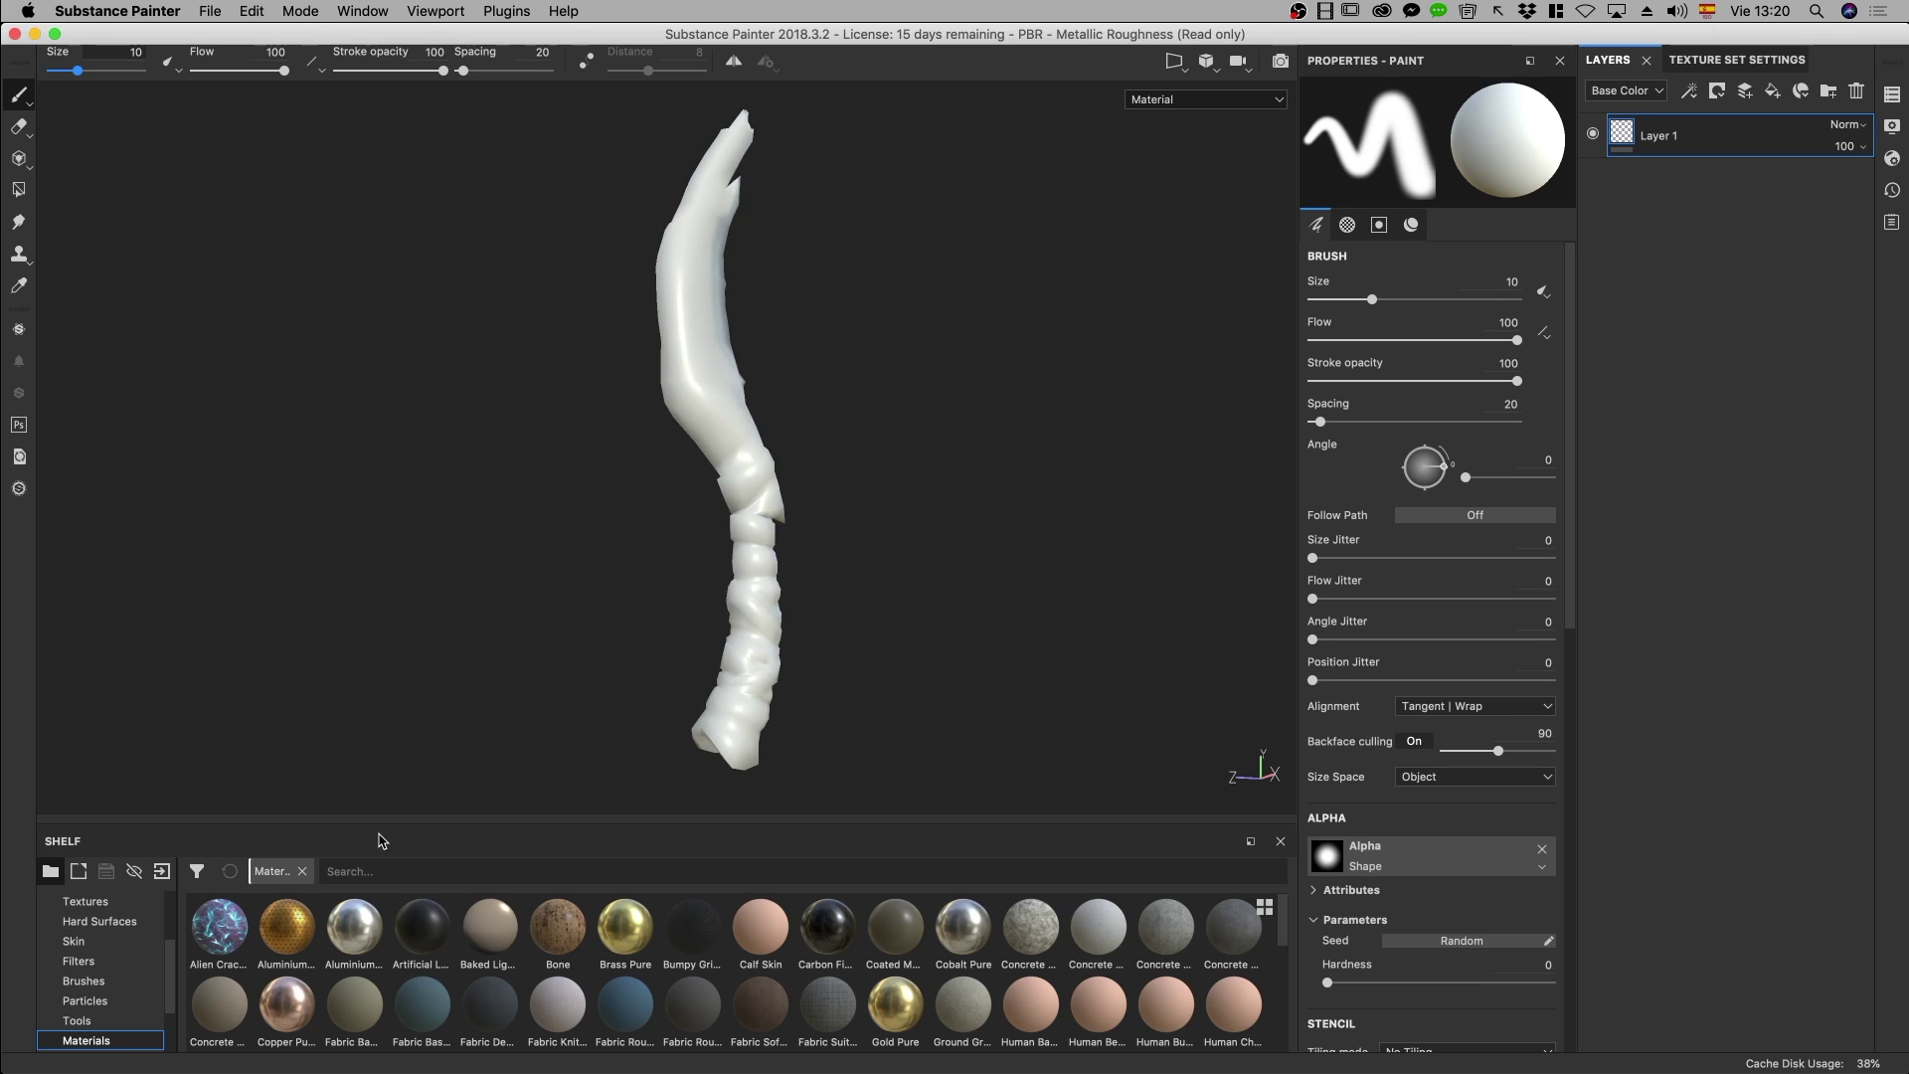
{"action": "left_click_drag", "start_coordinate": [380, 823], "coordinate": [388, 689]}
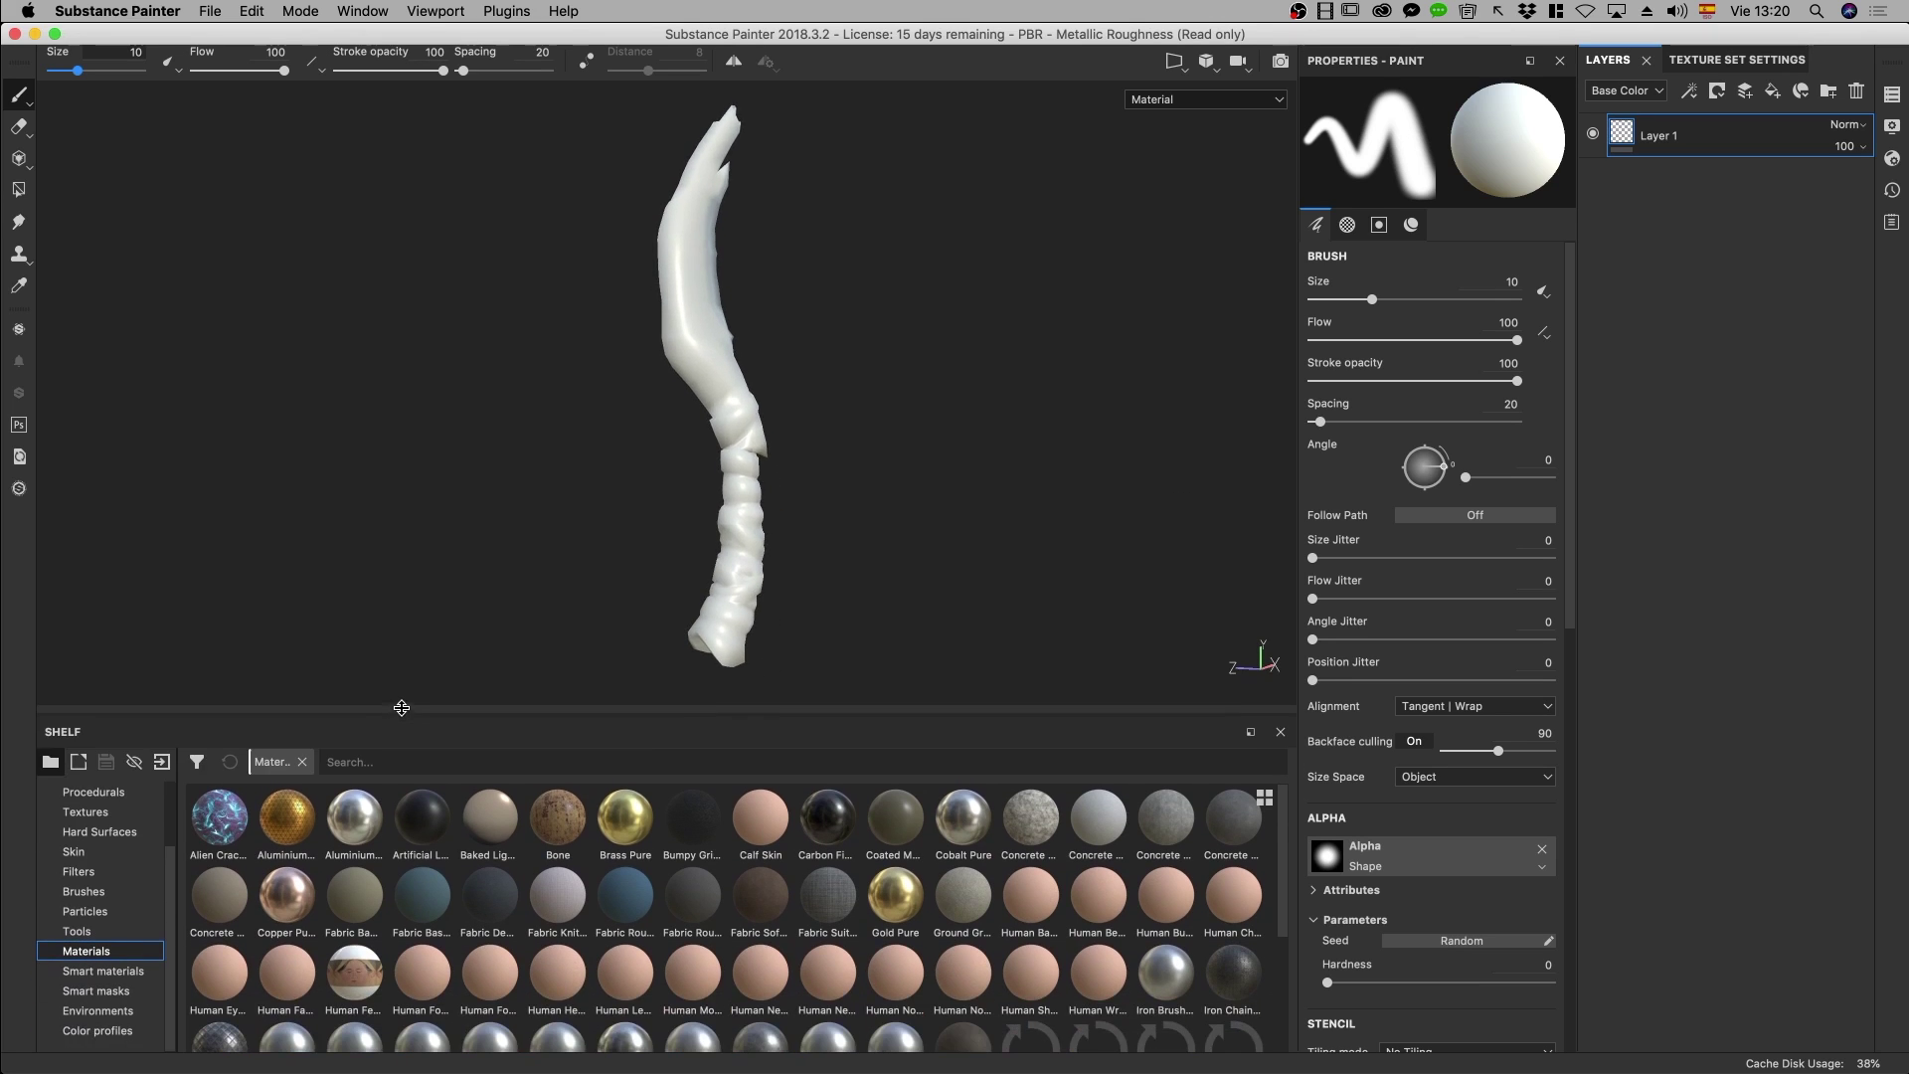
{"action": "left_click", "coordinate": [82, 787]}
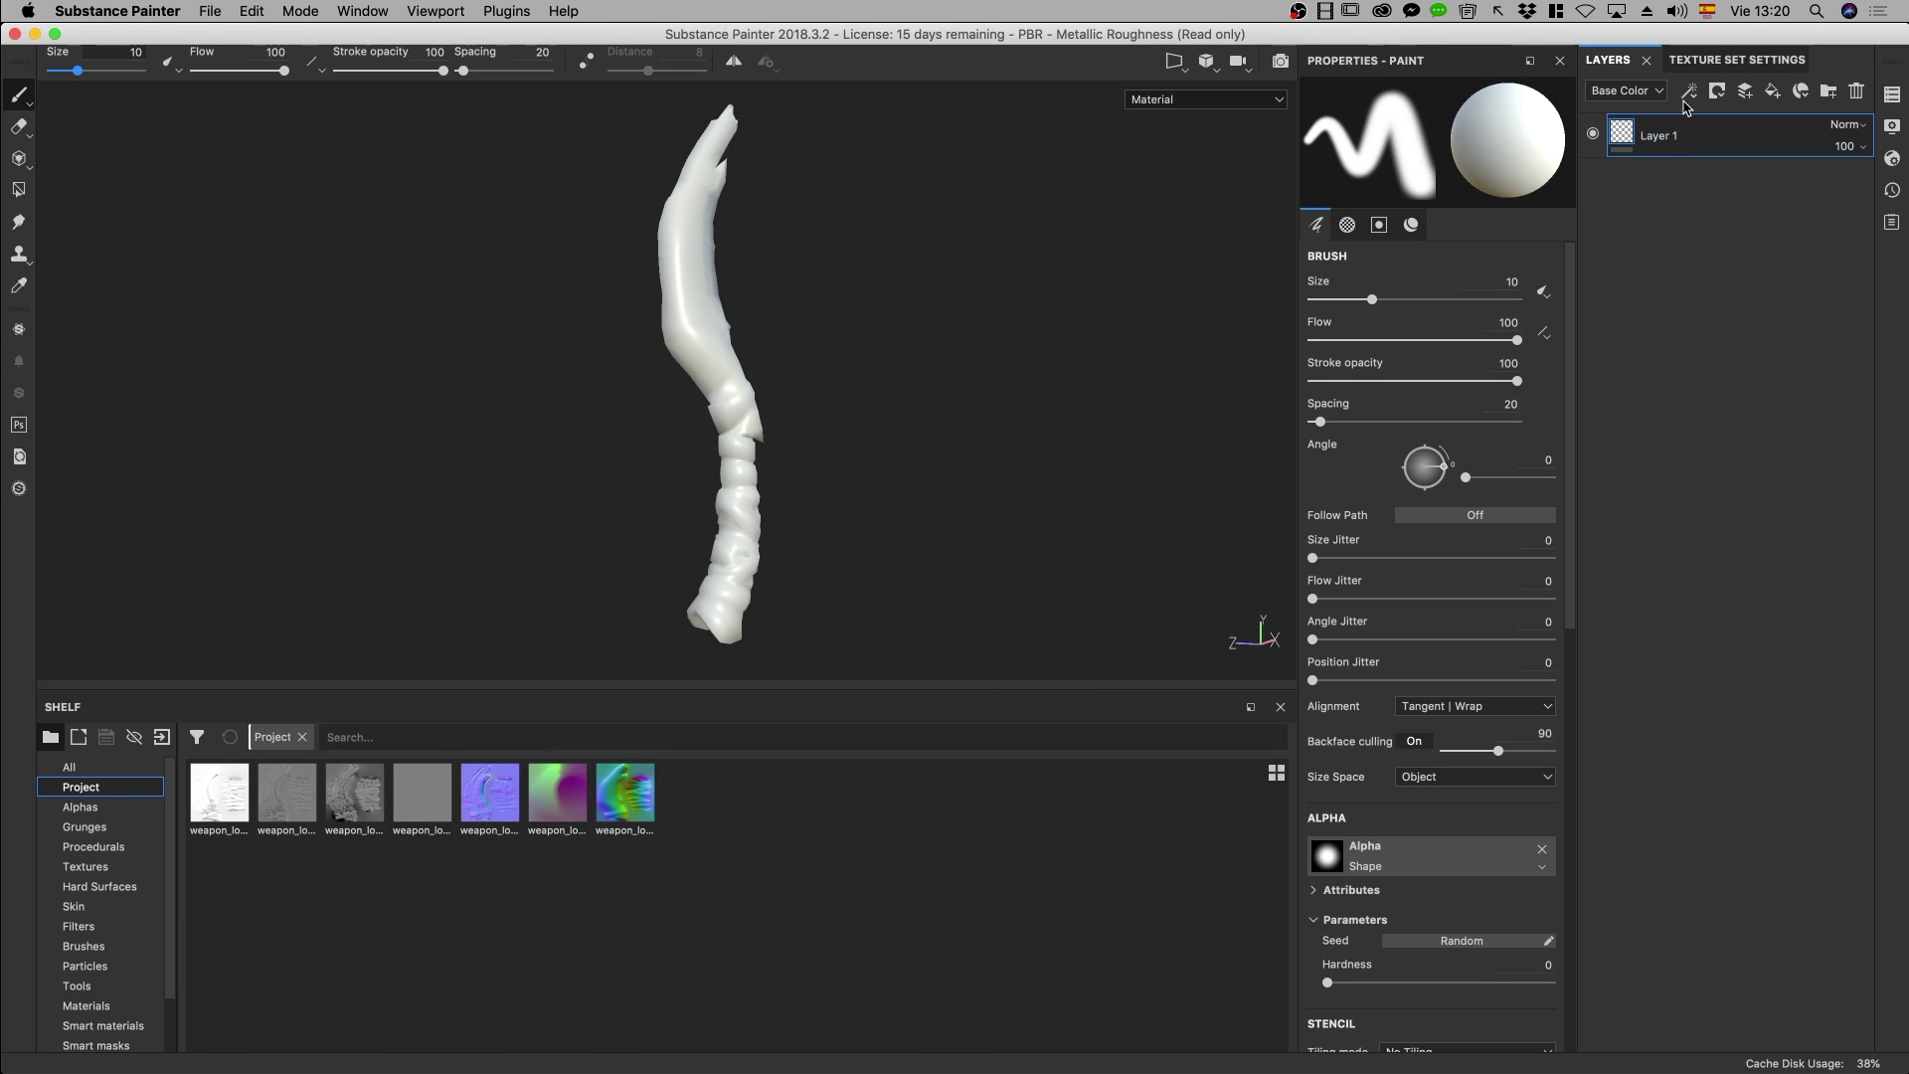
{"action": "left_click", "coordinate": [1693, 62]}
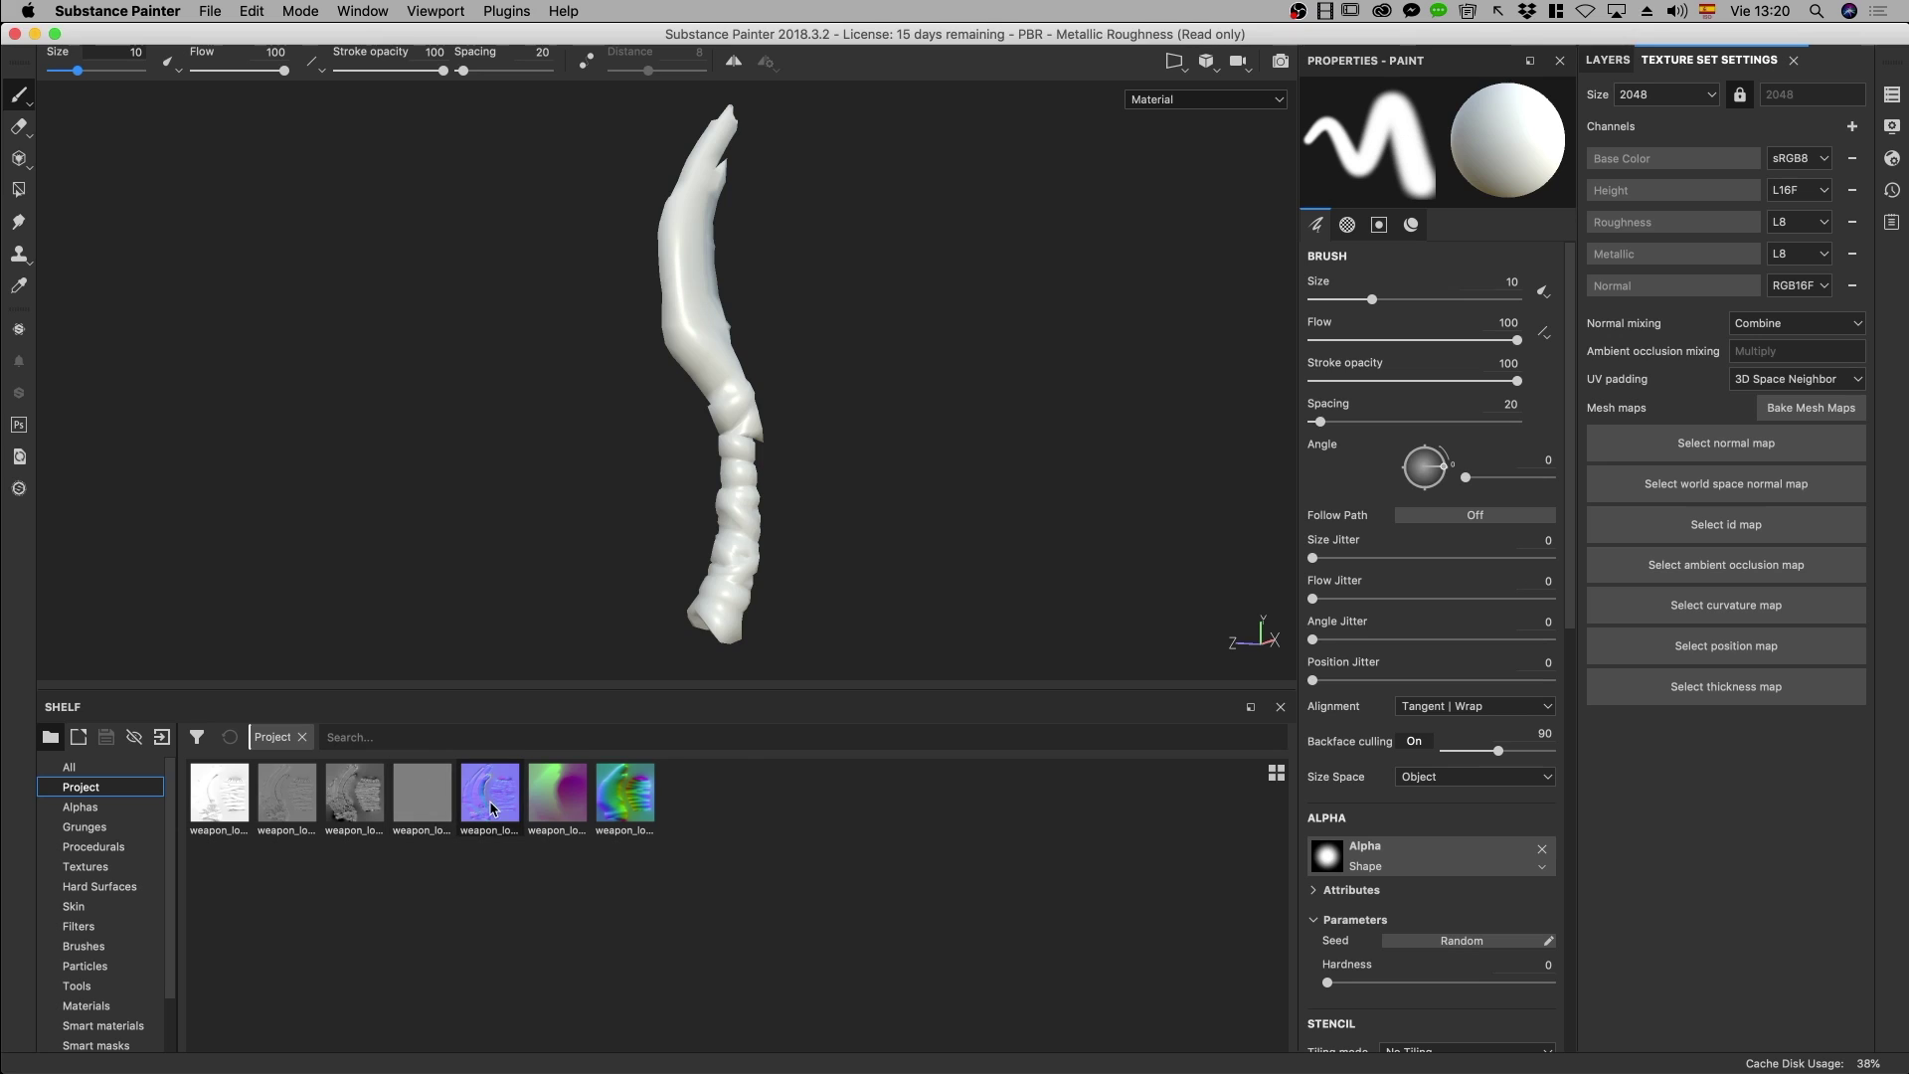
Assign the baked normal and ambient occlusion maps to their mesh-map slots
{"action": "left_click_drag", "start_coordinate": [489, 801], "coordinate": [1647, 448]}
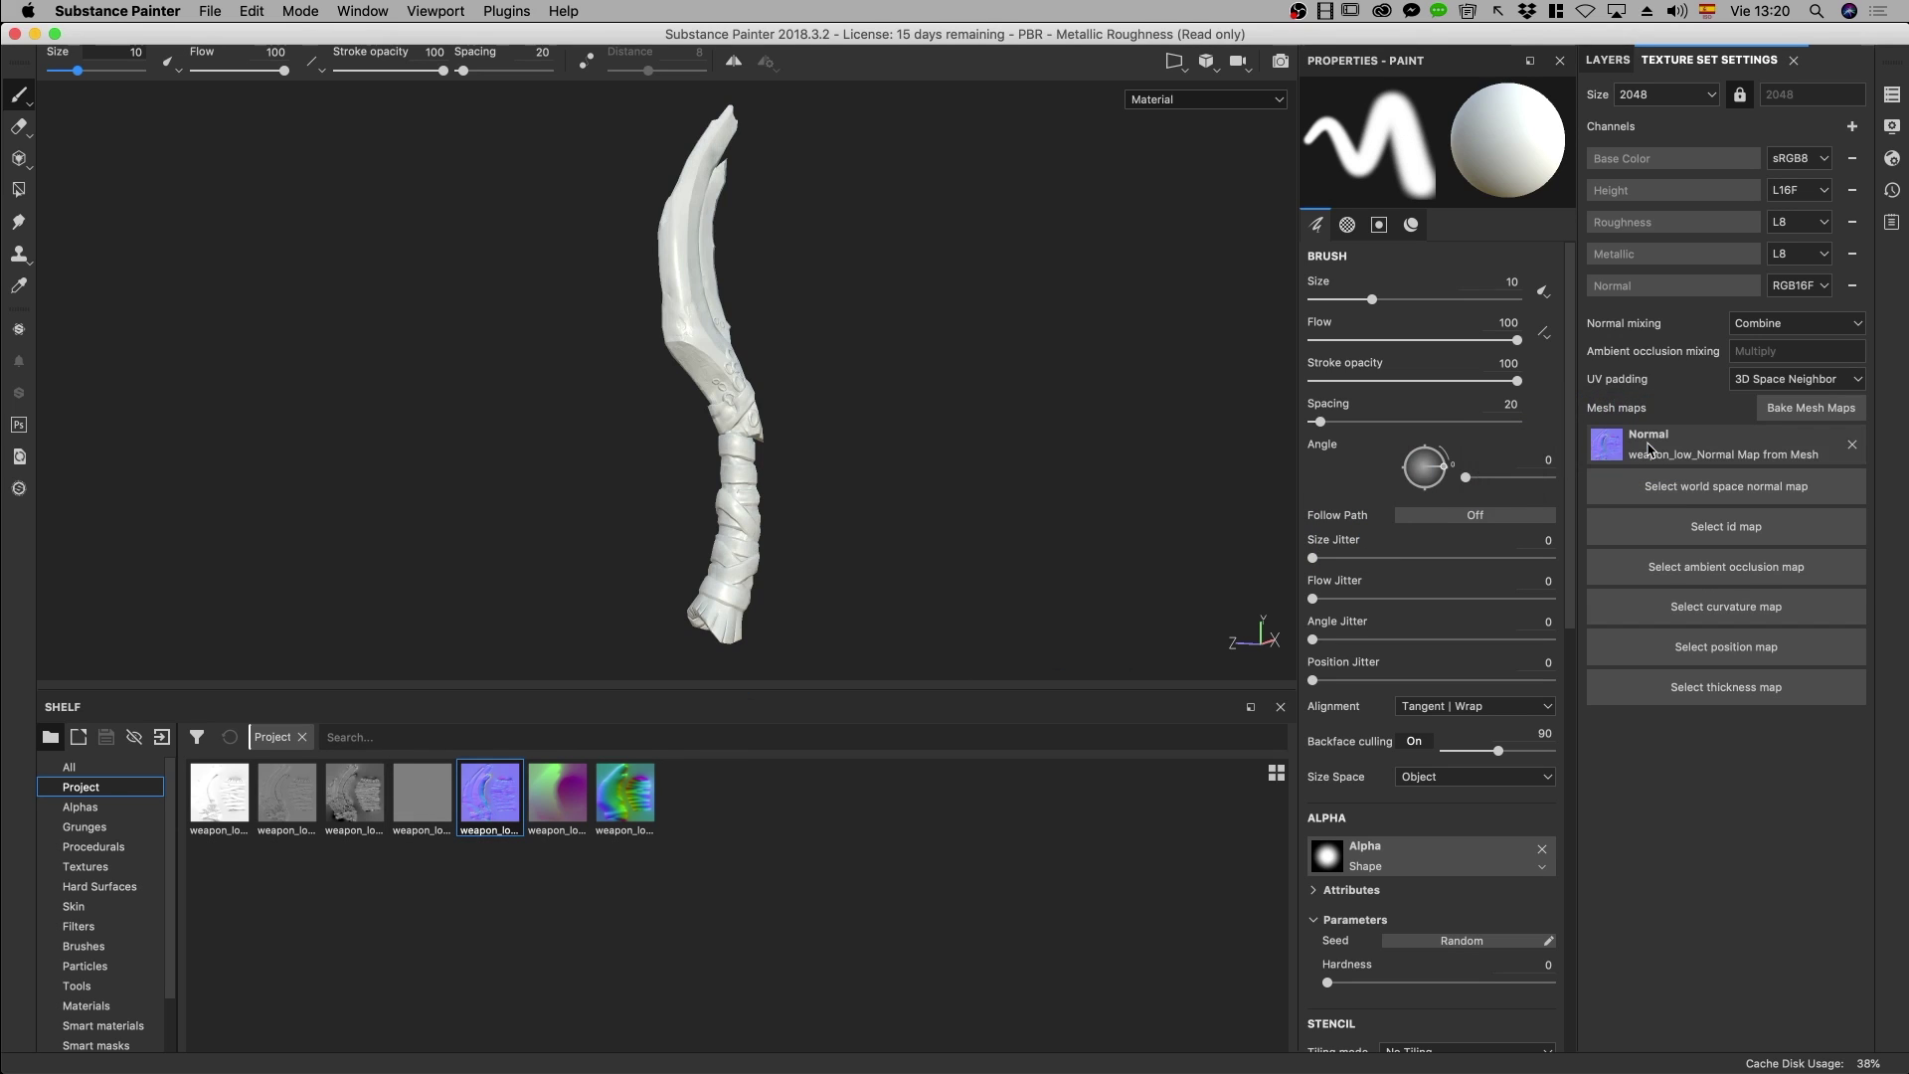
{"action": "left_click", "coordinate": [545, 810]}
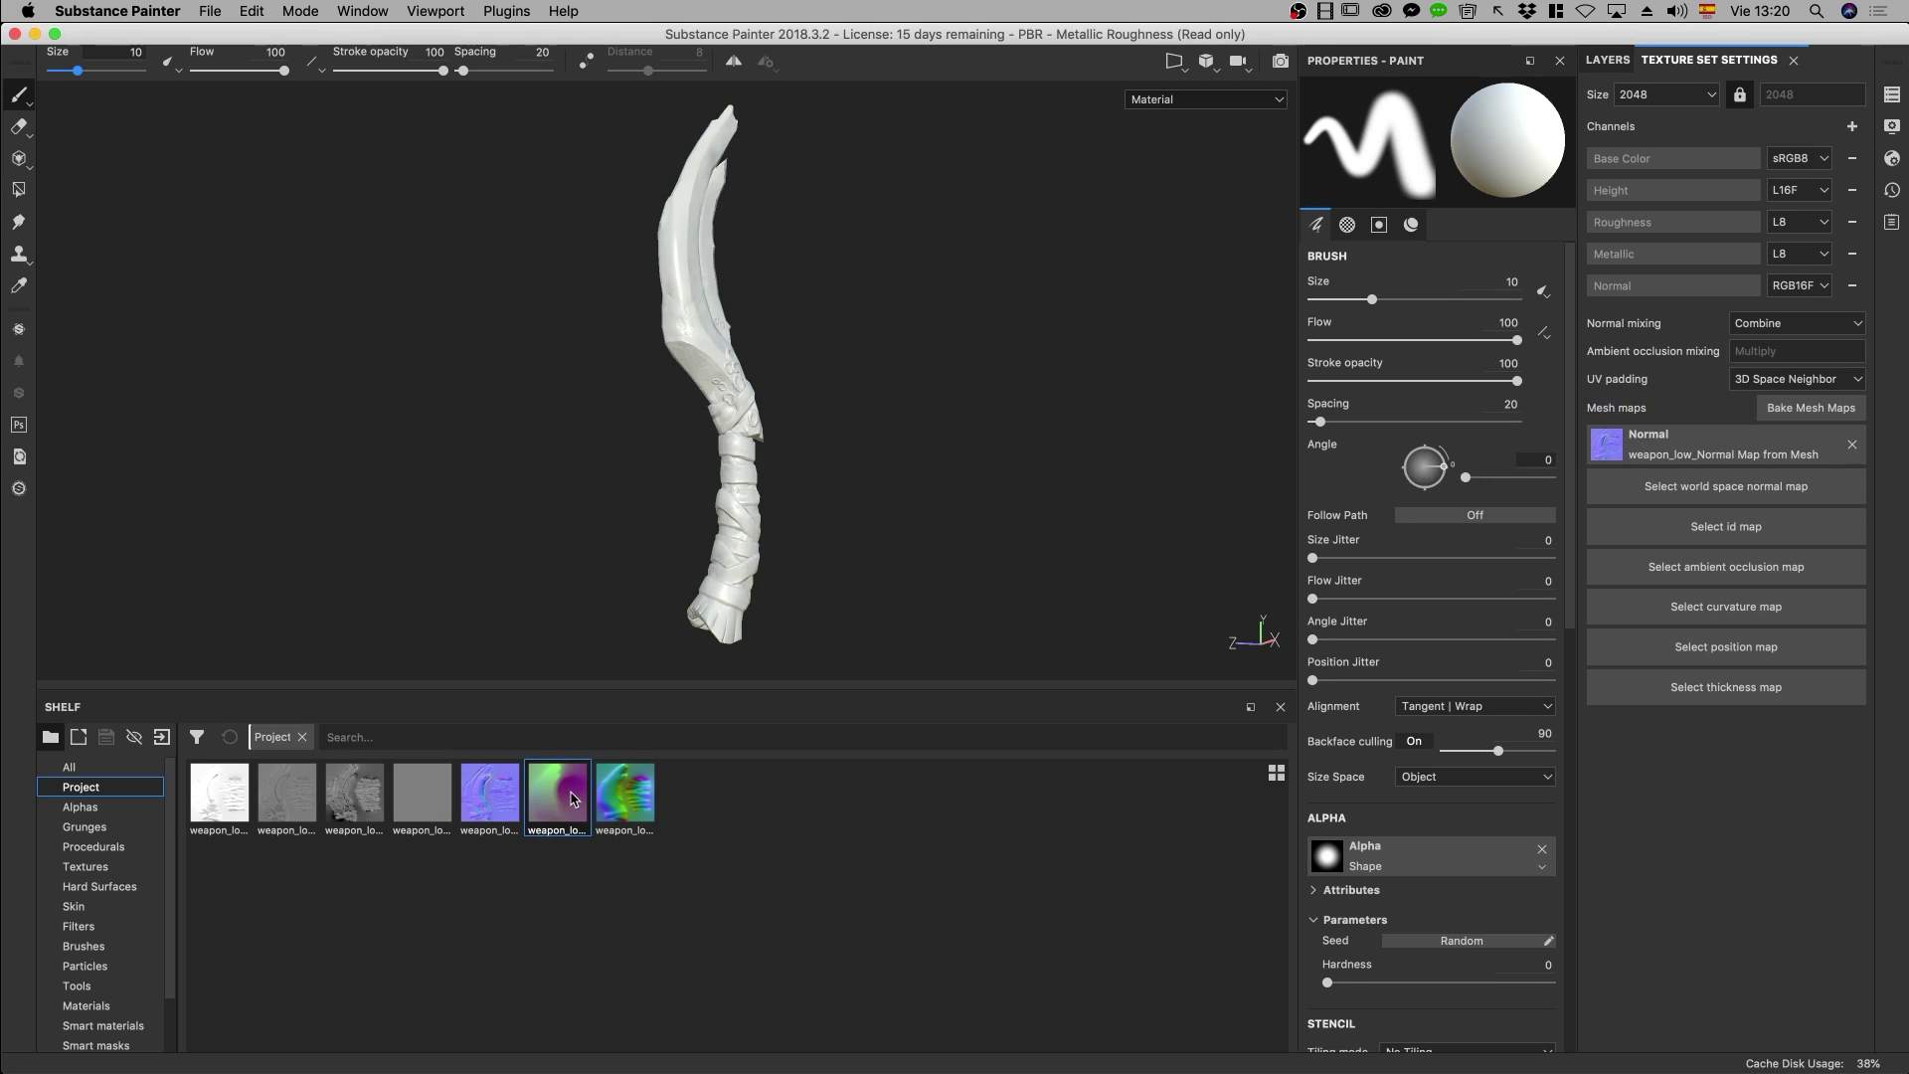
{"action": "left_click_drag", "start_coordinate": [211, 791], "coordinate": [221, 798]}
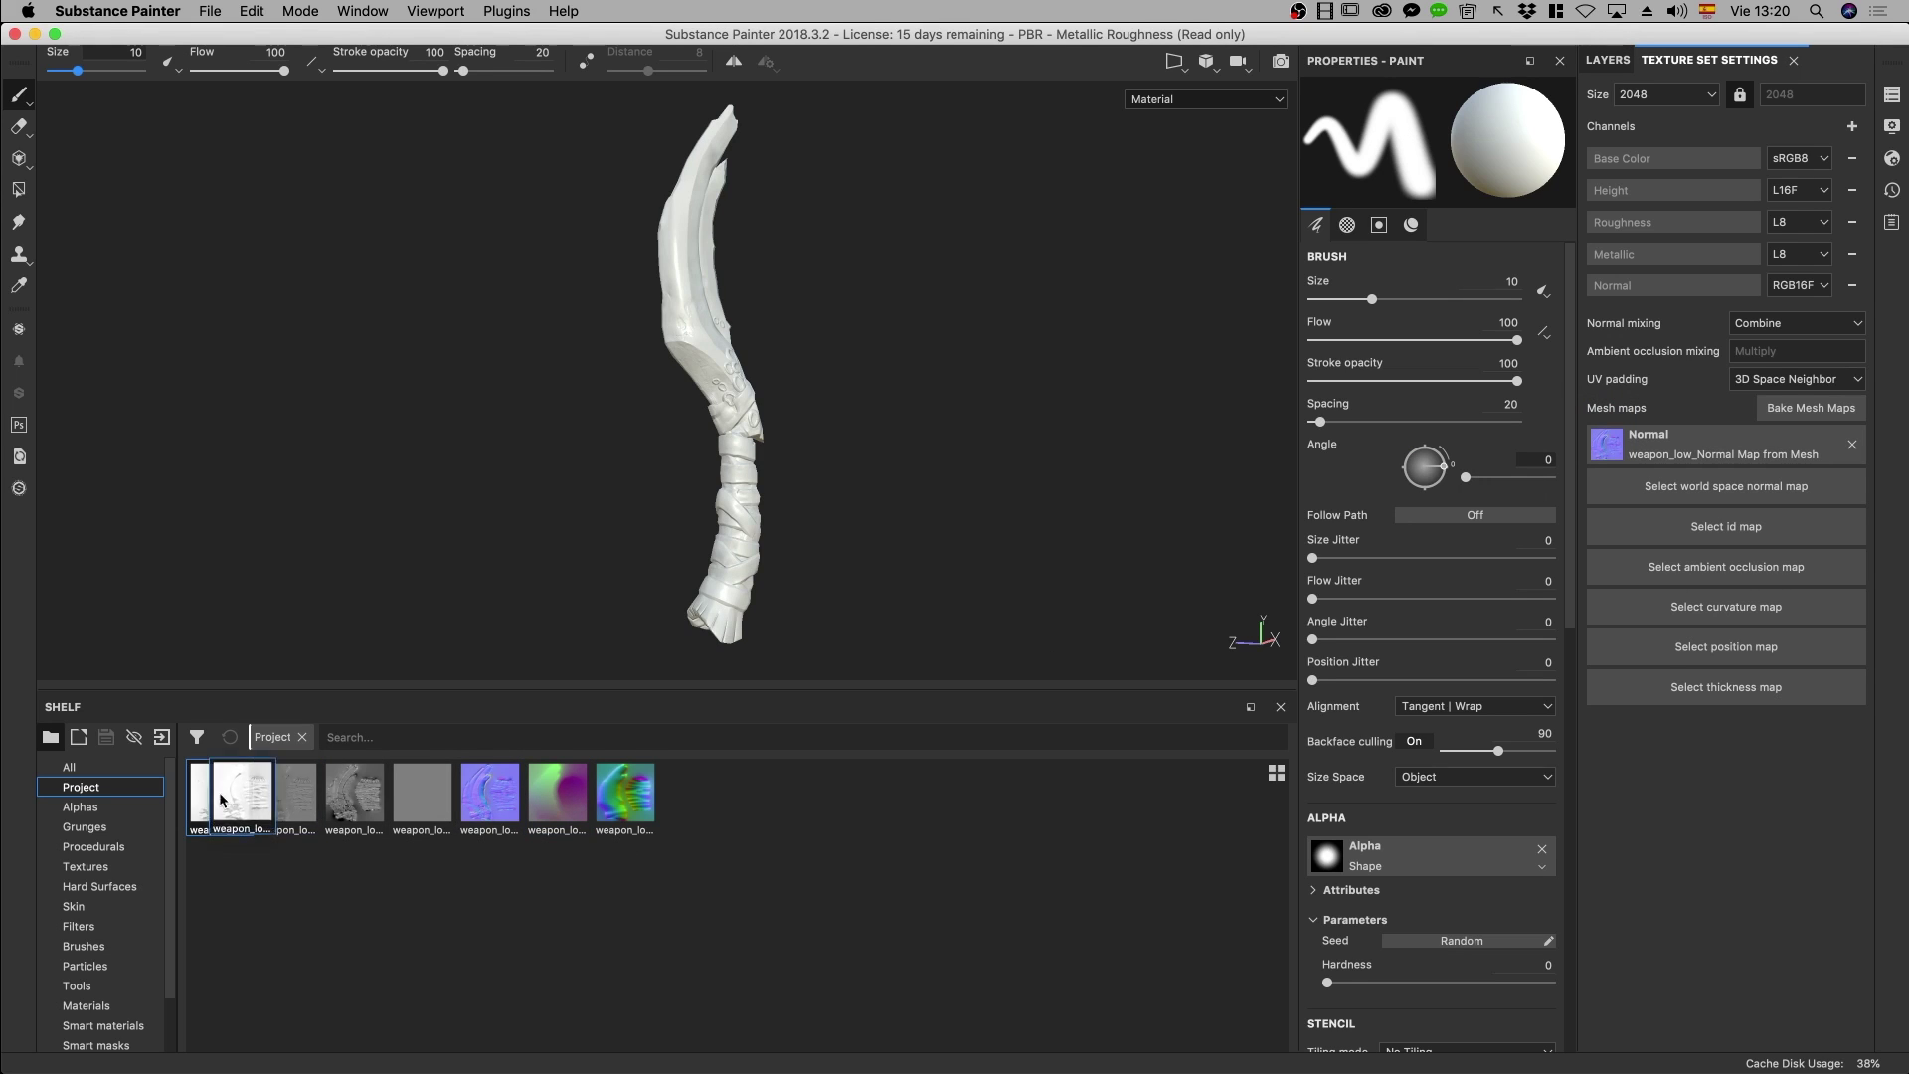
{"action": "left_click_drag", "start_coordinate": [1571, 583], "coordinate": [1765, 579]}
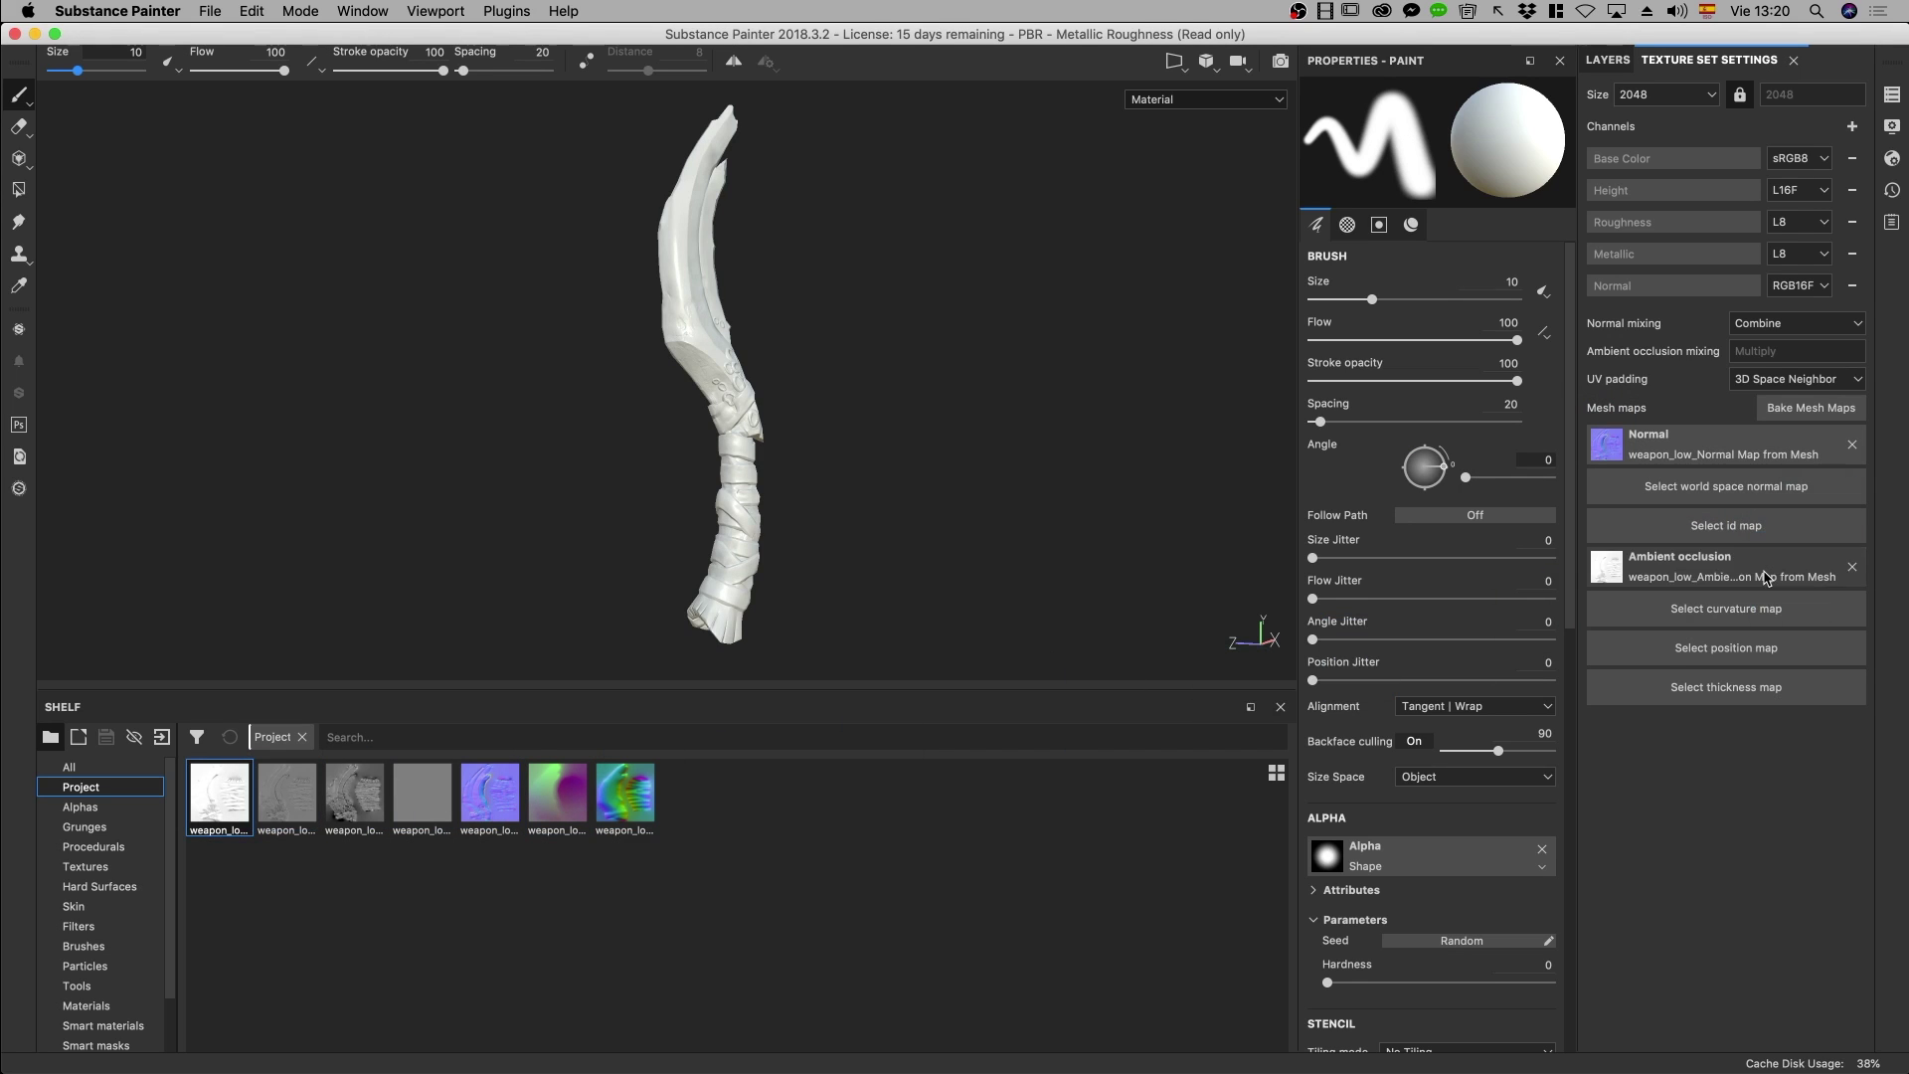
{"action": "scroll", "coordinate": [639, 457], "scroll_direction": "up", "scroll_amount": 3}
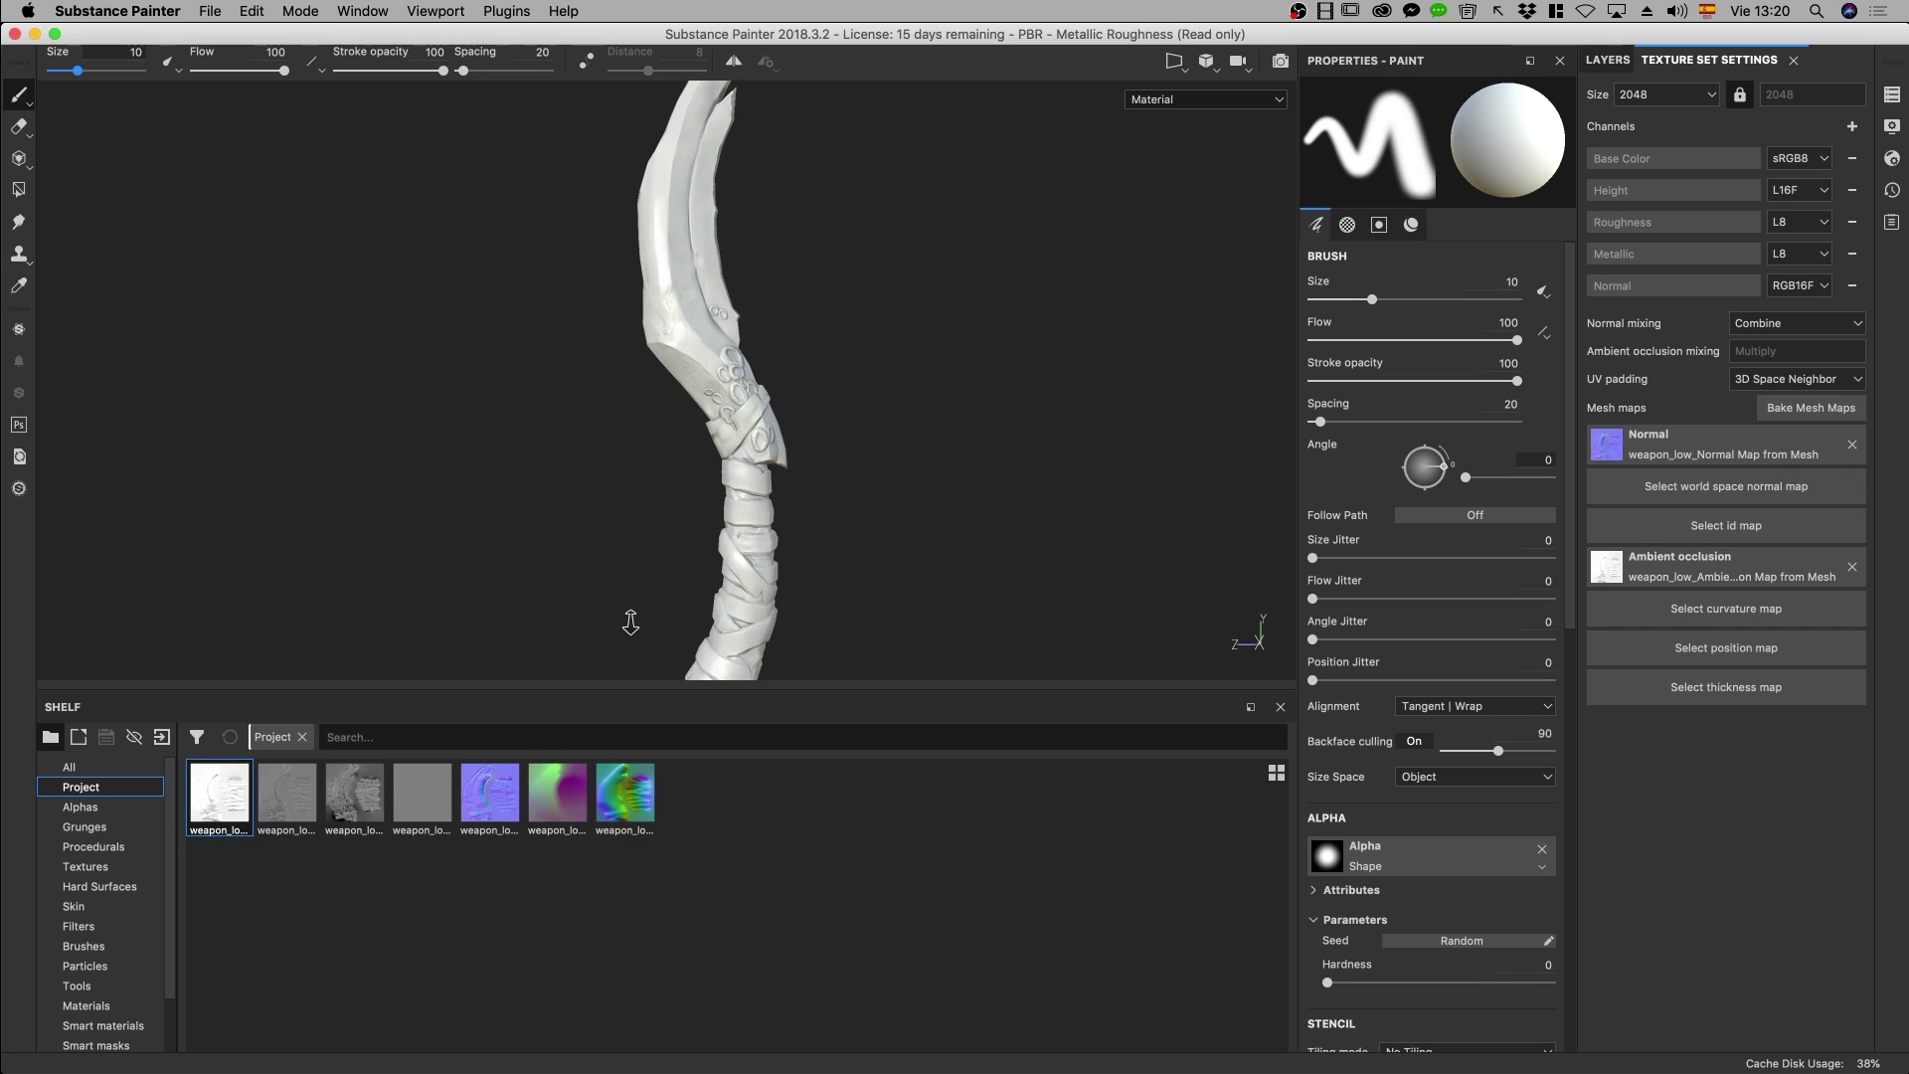
Assign the baked position, world space normal and curvature maps to their mesh-map slots
{"action": "left_click", "coordinate": [553, 807]}
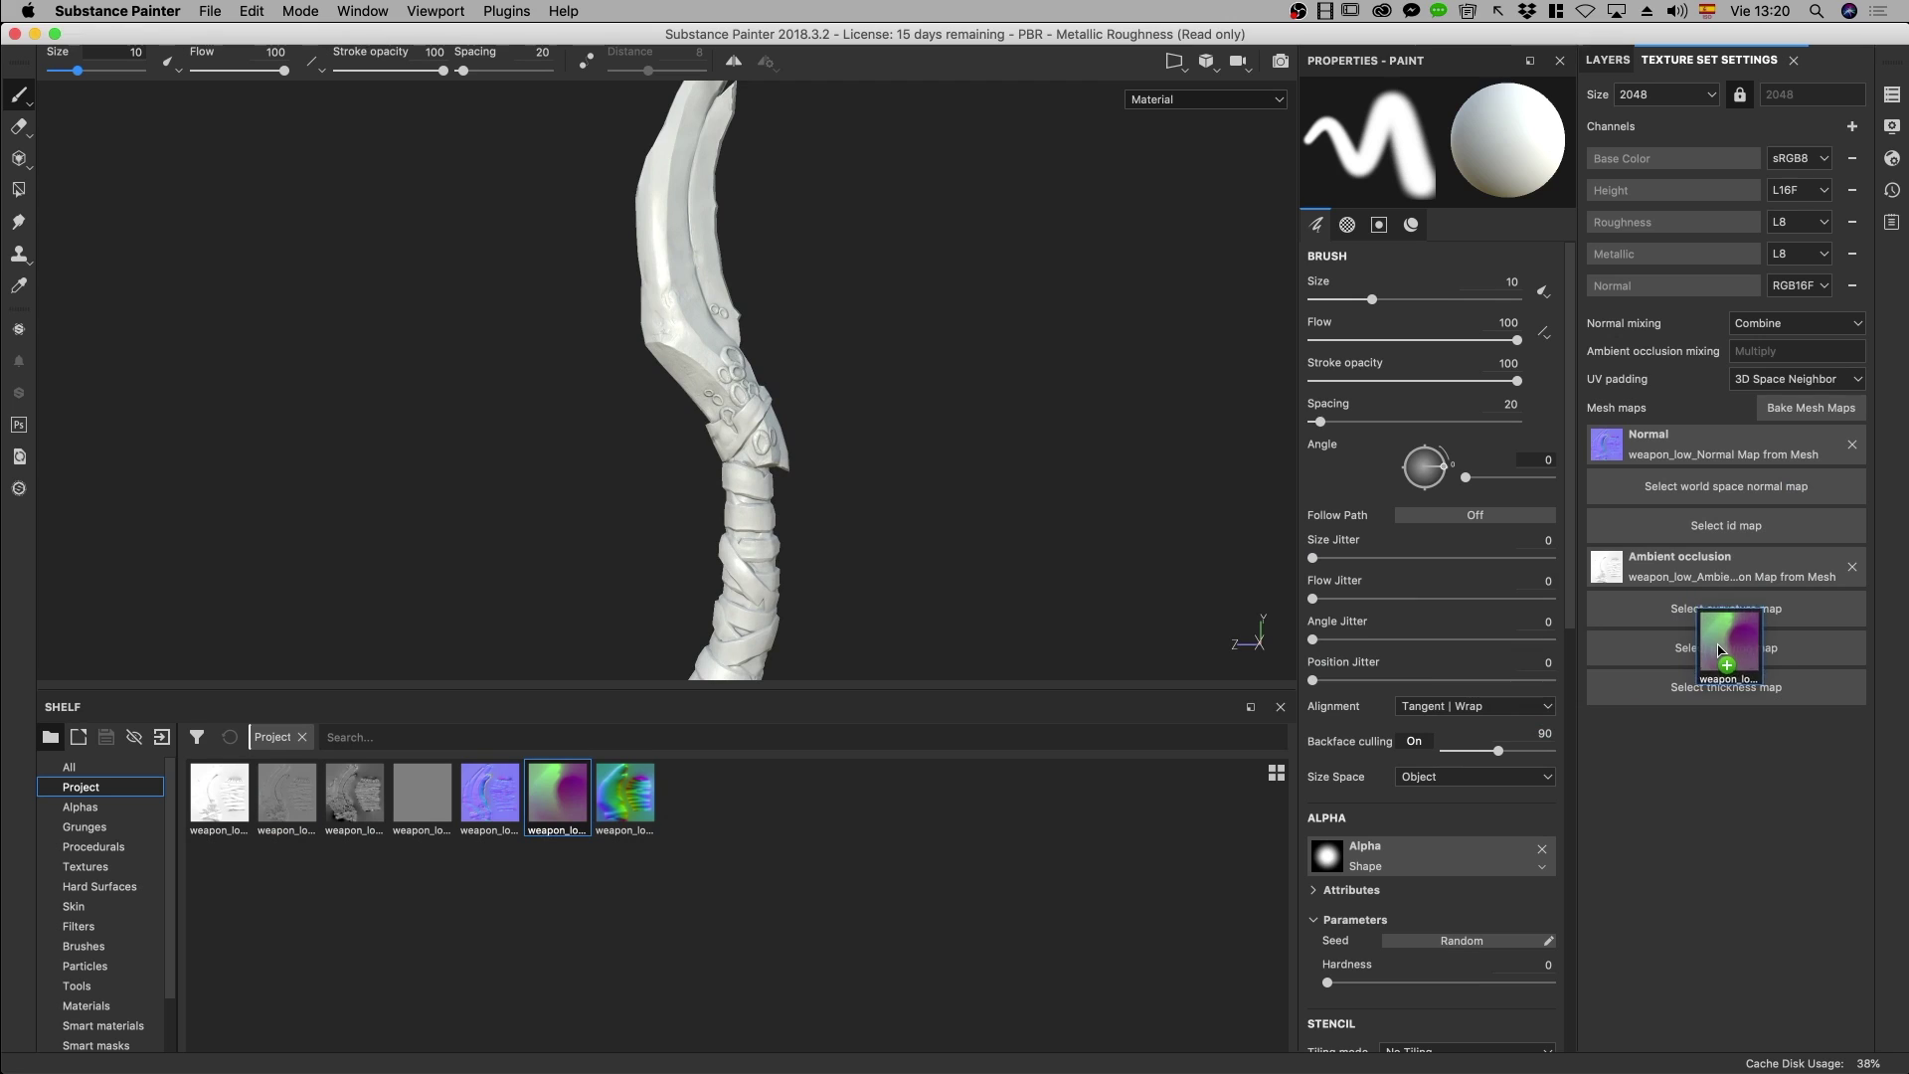
{"action": "left_click_drag", "start_coordinate": [548, 802], "coordinate": [1725, 647]}
{"action": "left_click_drag", "start_coordinate": [612, 801], "coordinate": [1732, 542]}
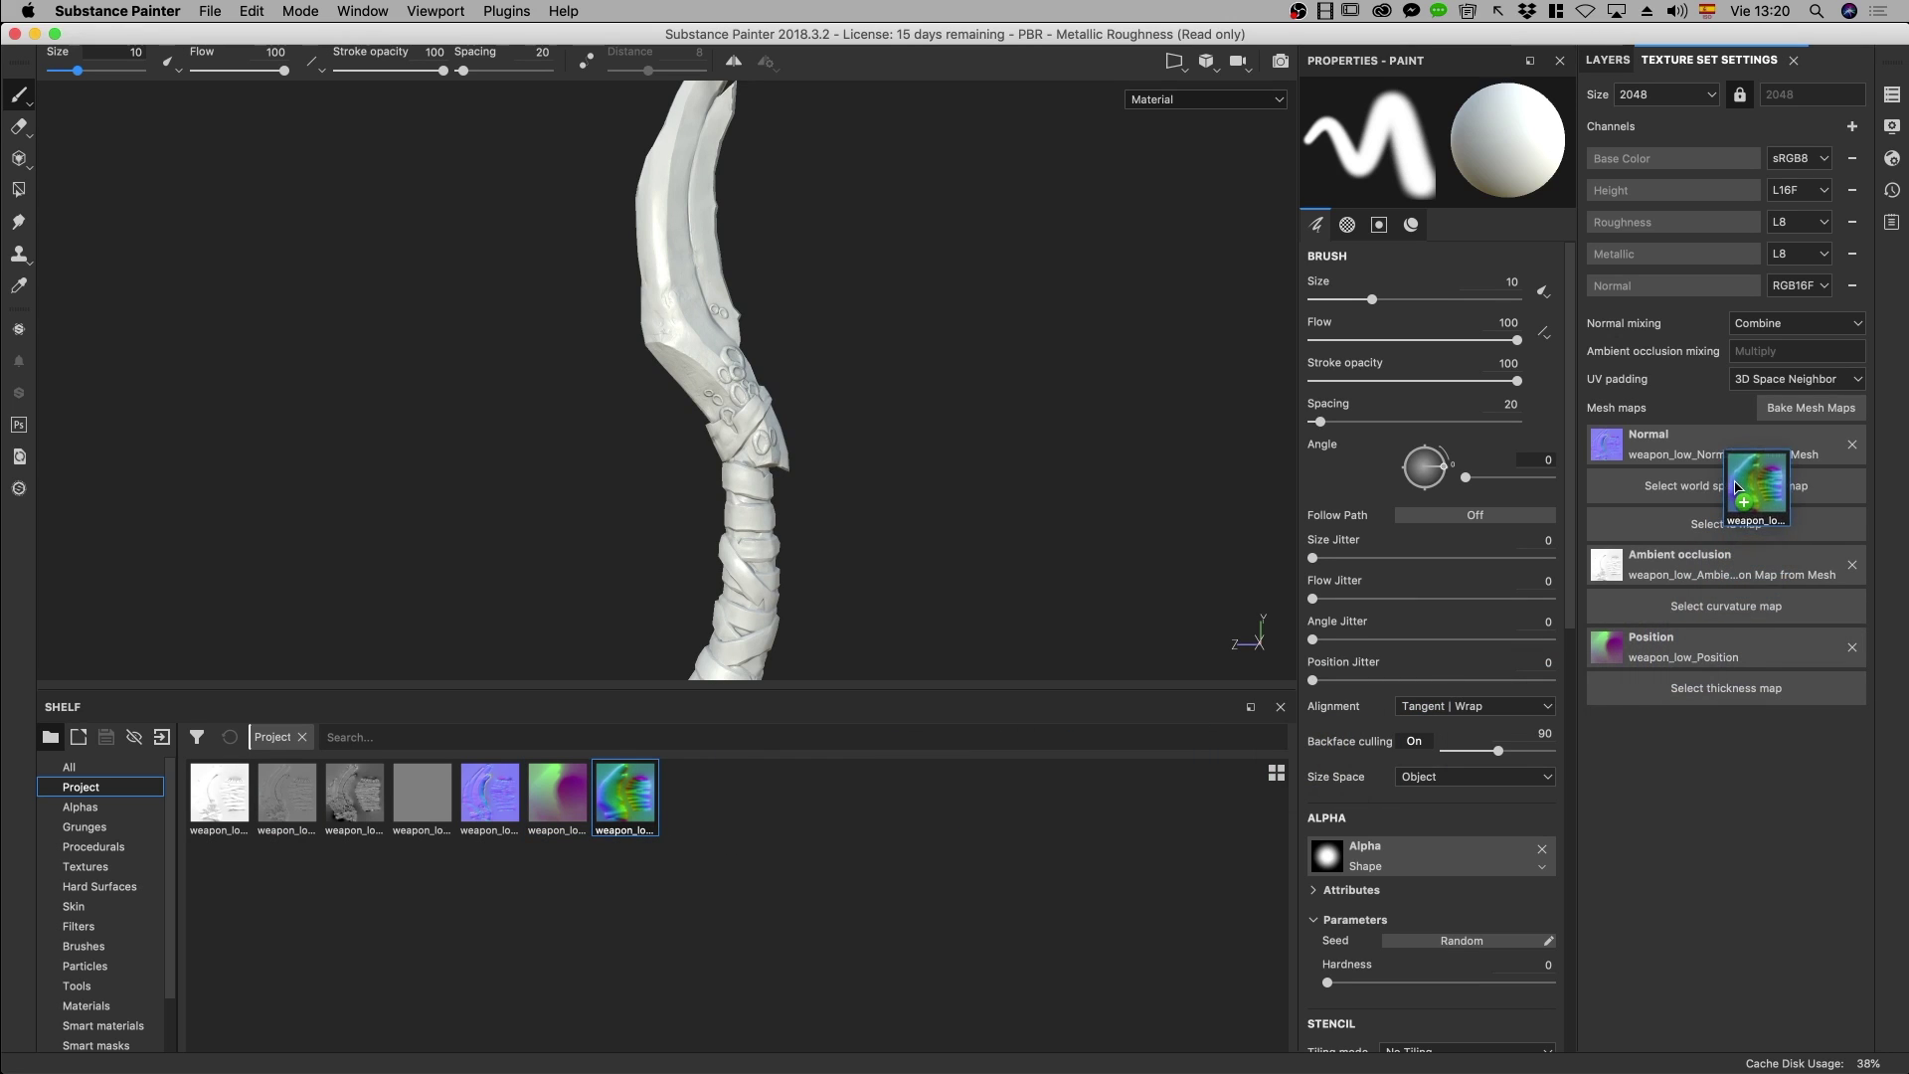
{"action": "left_click_drag", "start_coordinate": [1731, 542], "coordinate": [1737, 487]}
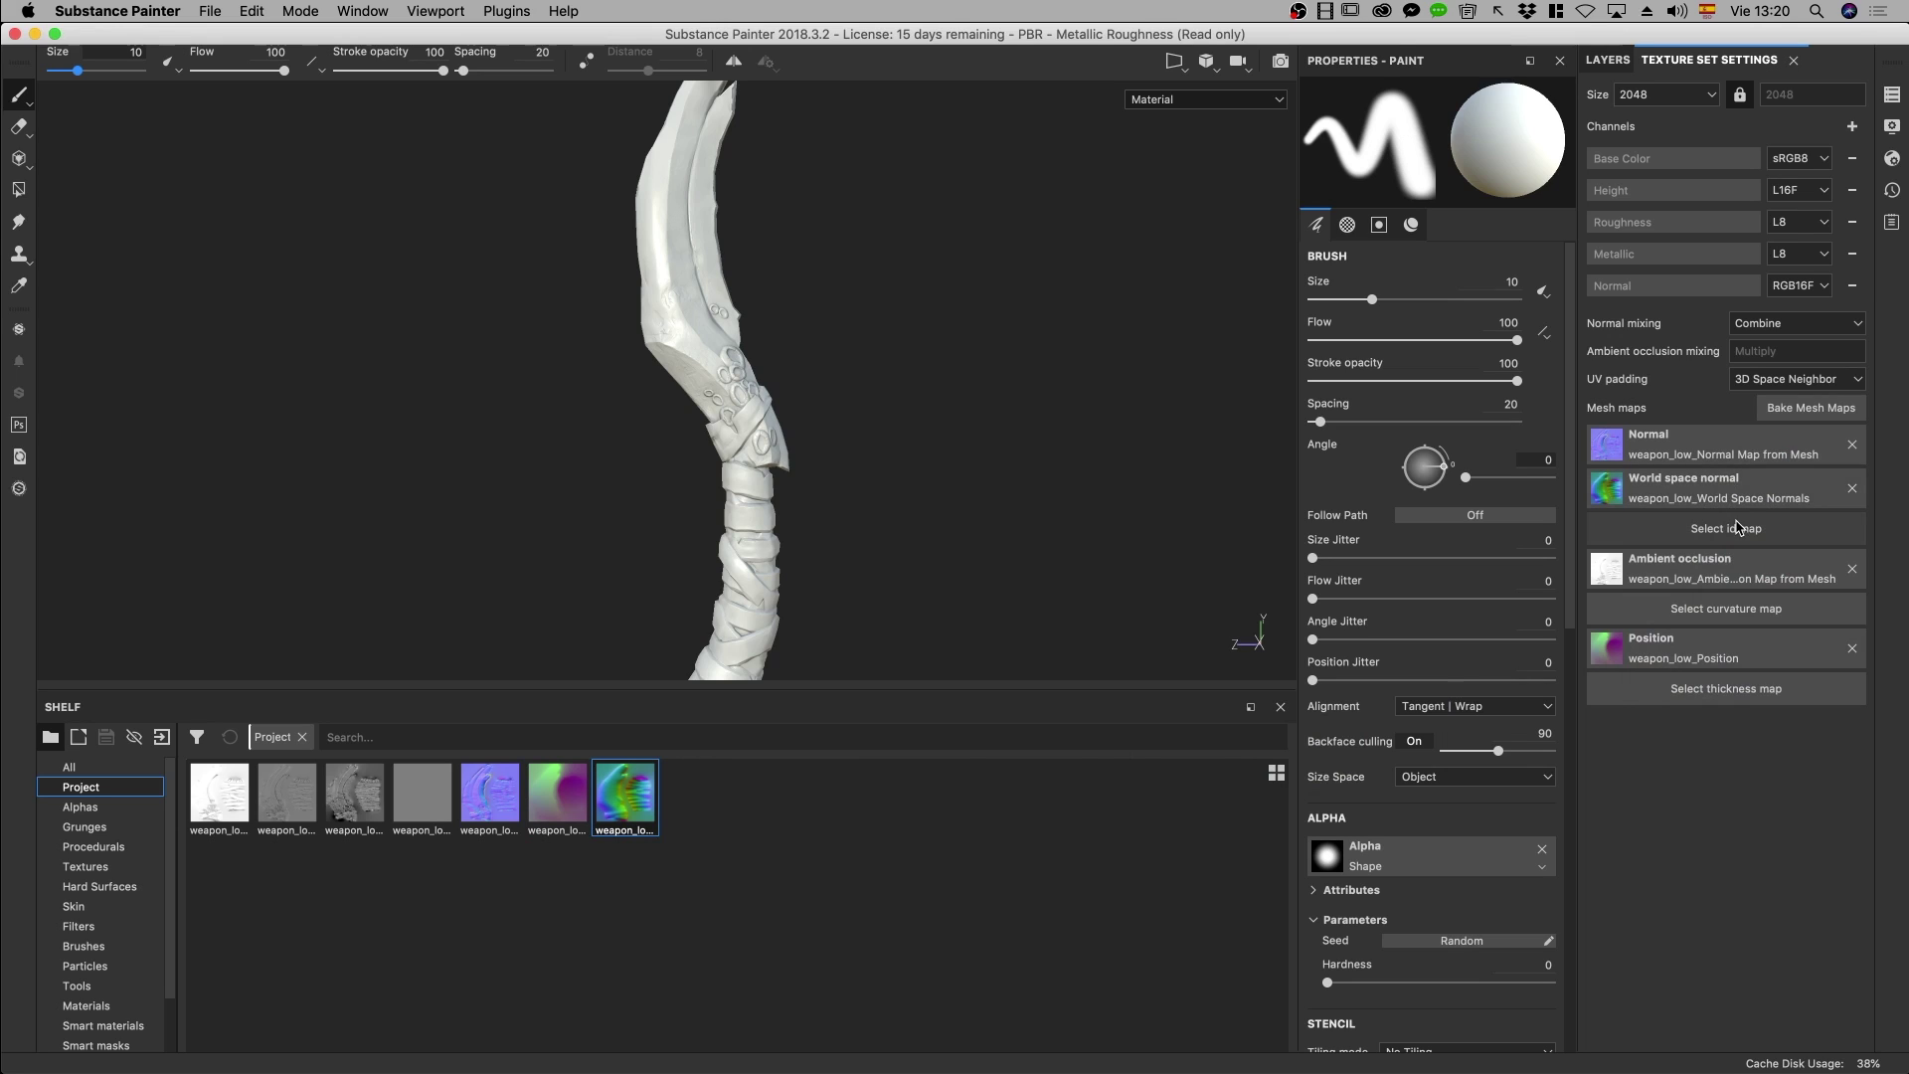
{"action": "left_click", "coordinate": [332, 814]}
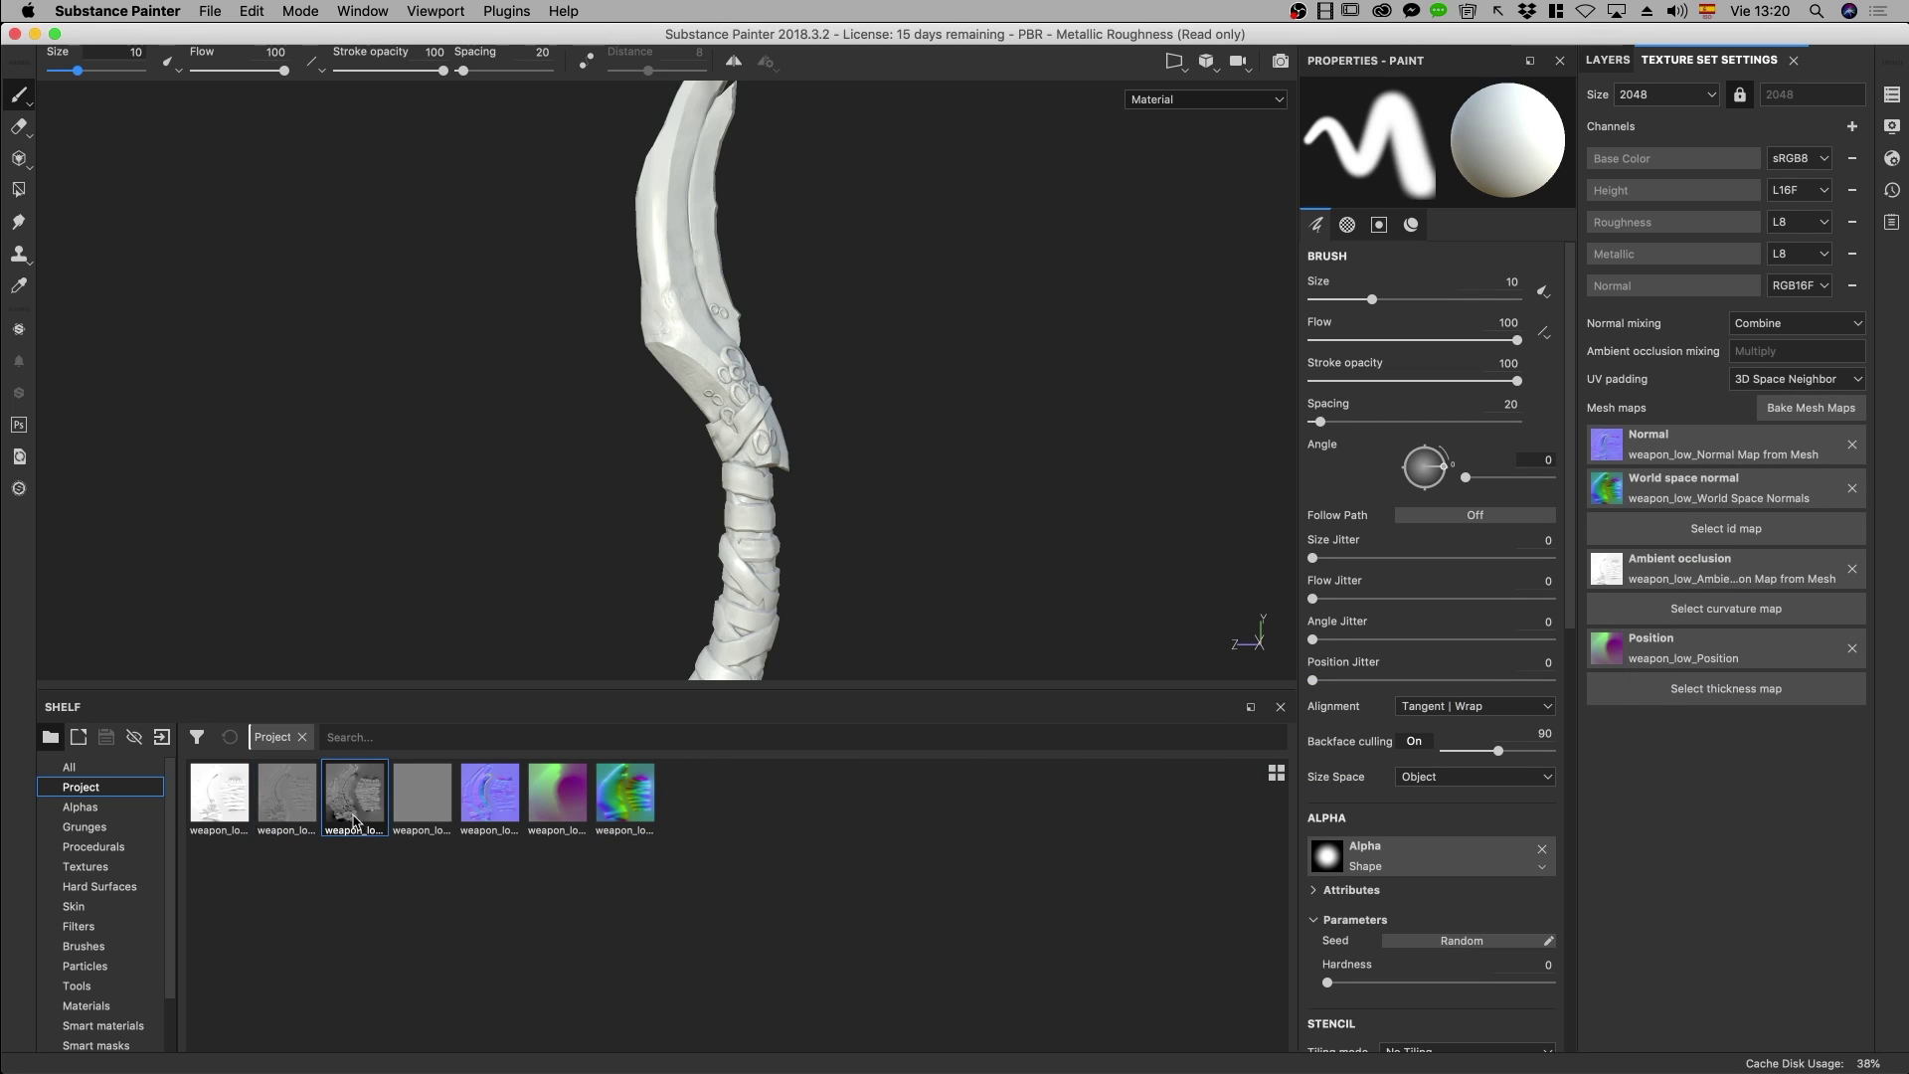
{"action": "mouse_move", "coordinate": [353, 798]}
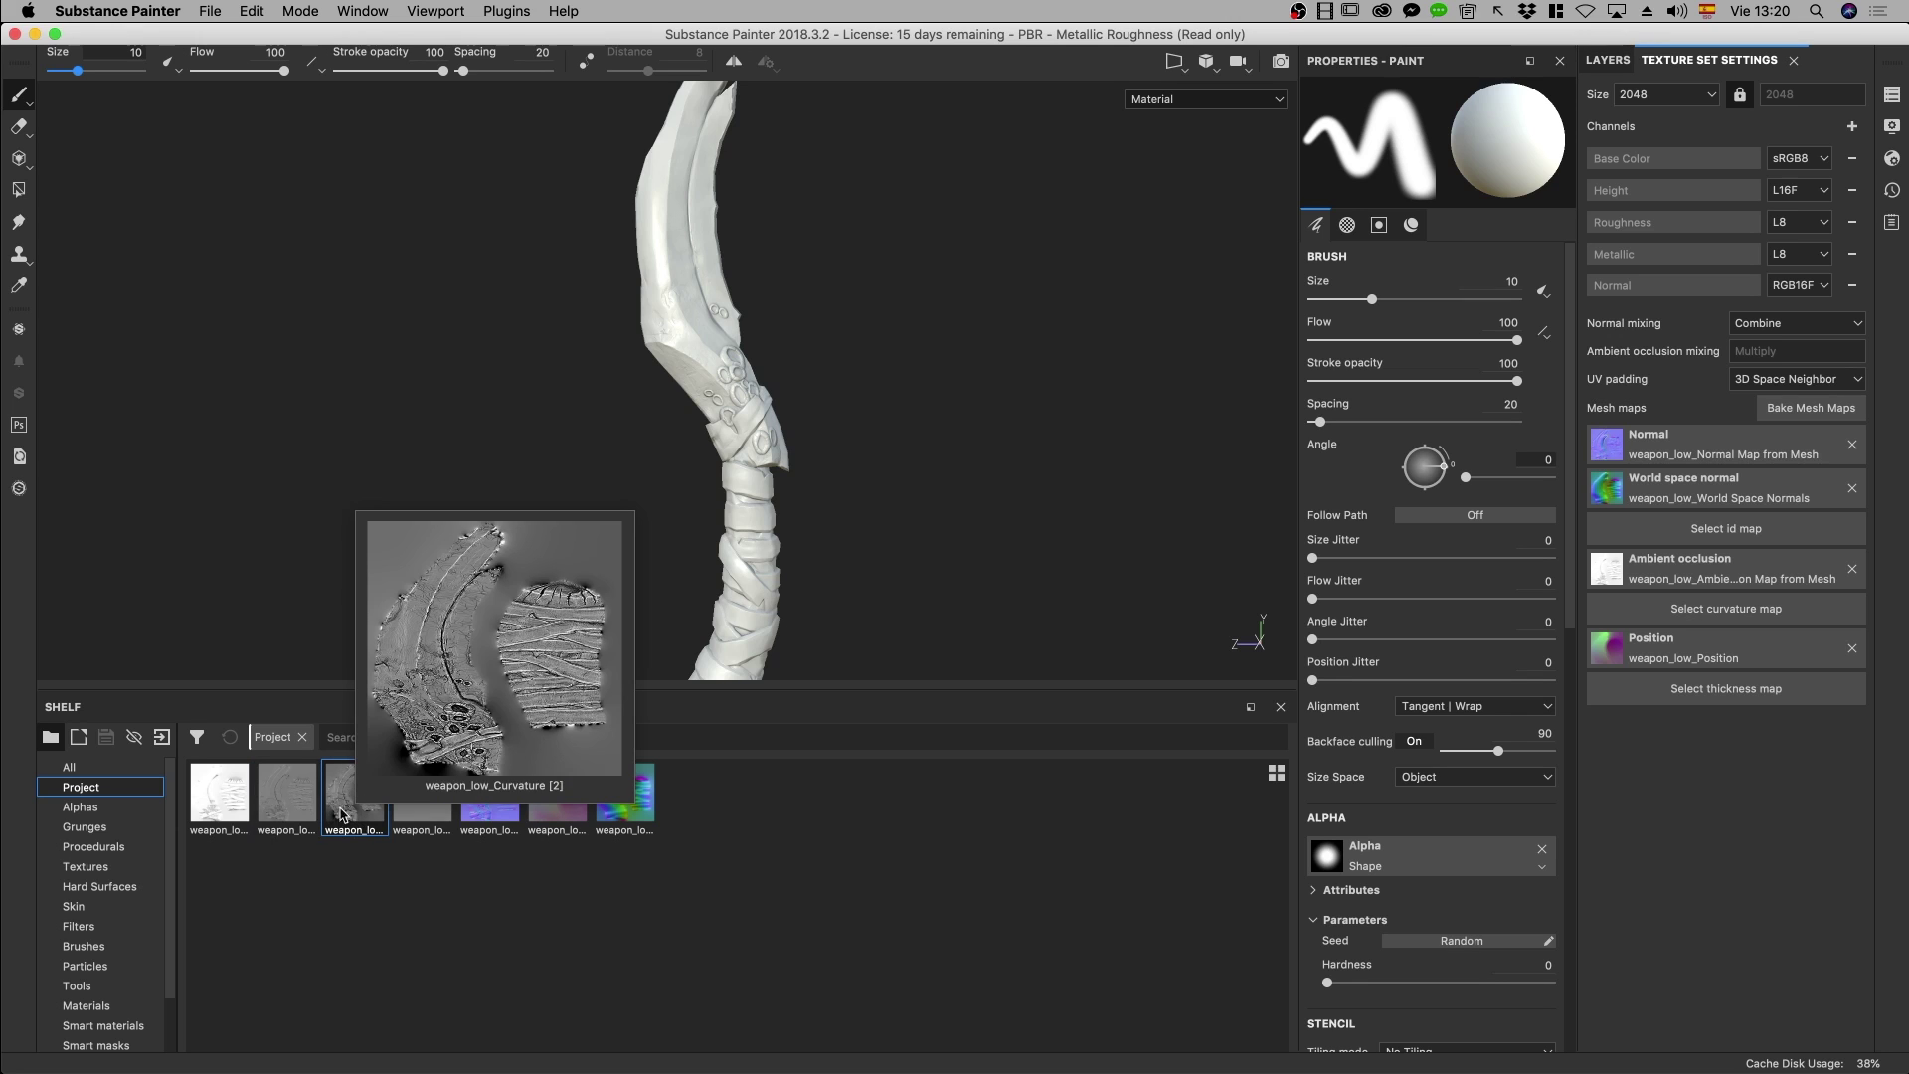
{"action": "mouse_move", "coordinate": [286, 795]}
{"action": "left_click_drag", "start_coordinate": [275, 810], "coordinate": [1729, 611]}
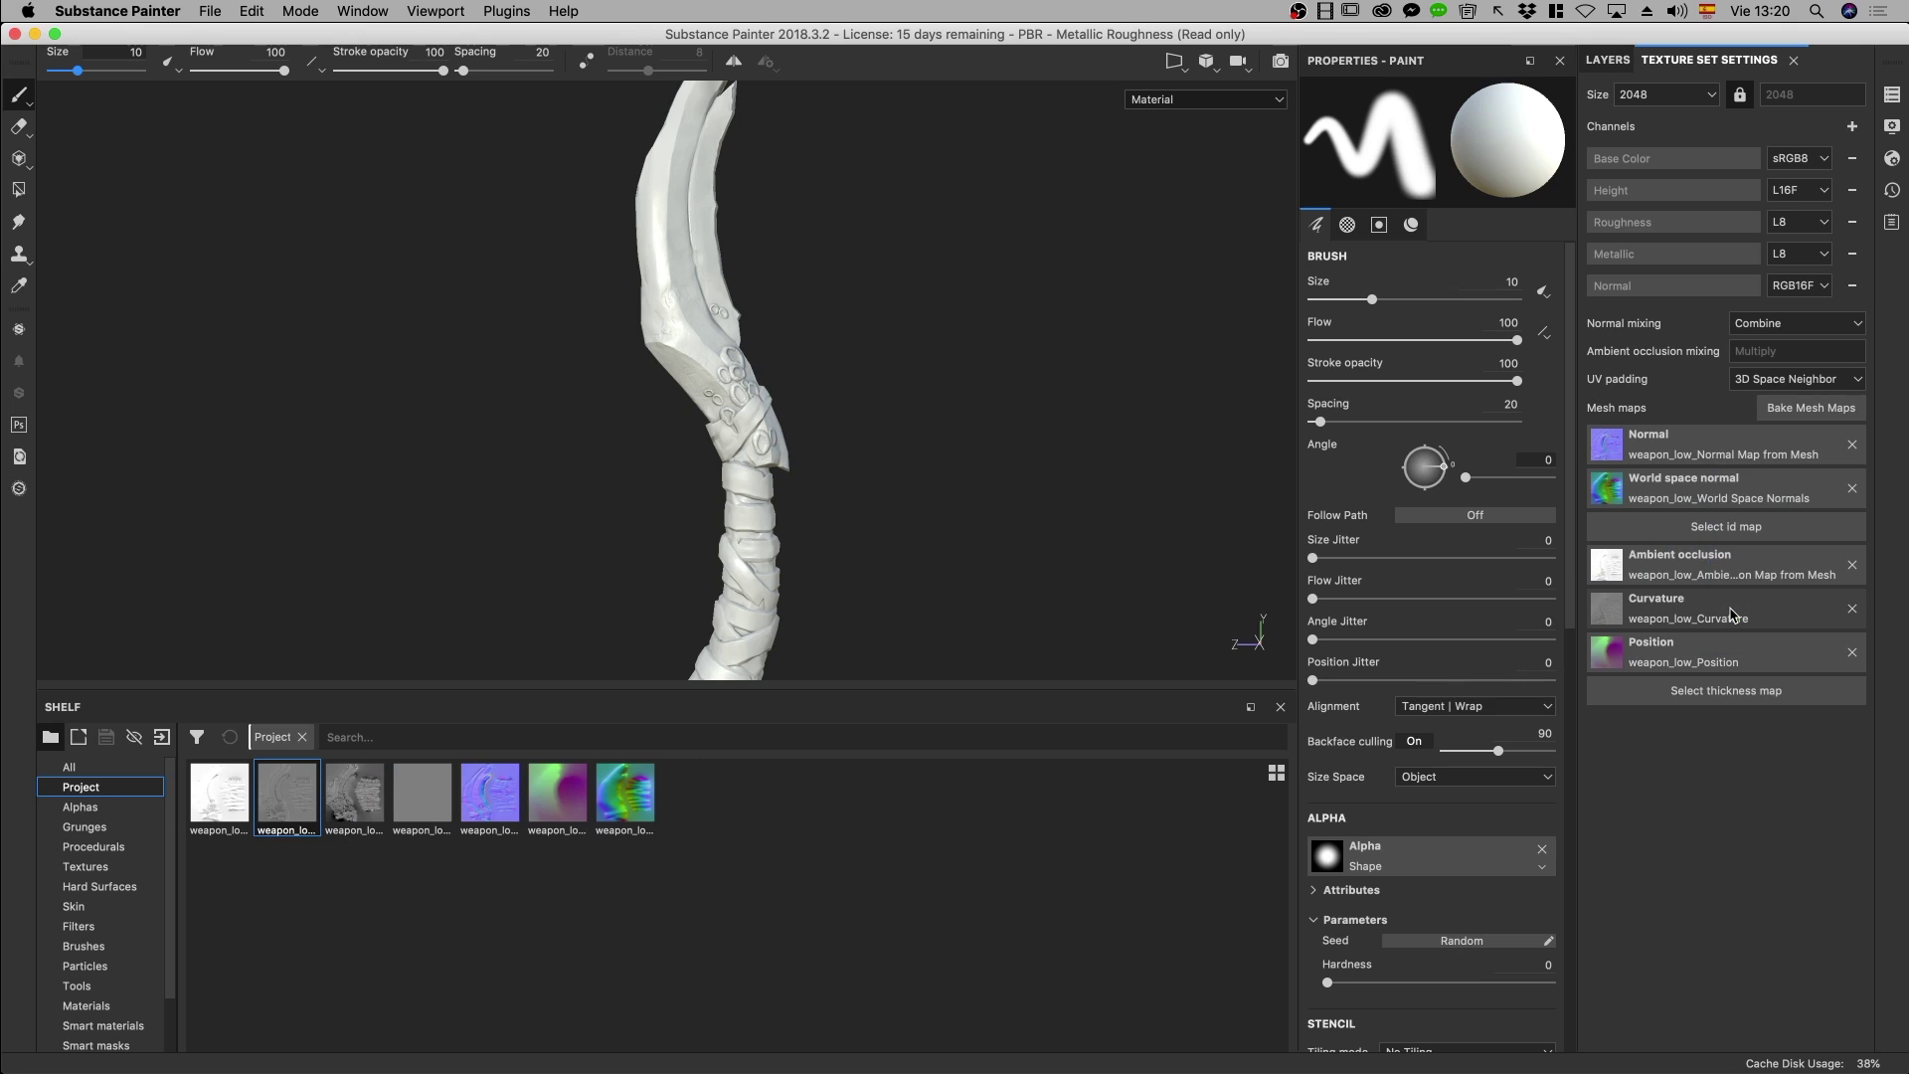
{"action": "right_click_drag", "start_coordinate": [712, 521], "coordinate": [725, 873], "text": "alt"}
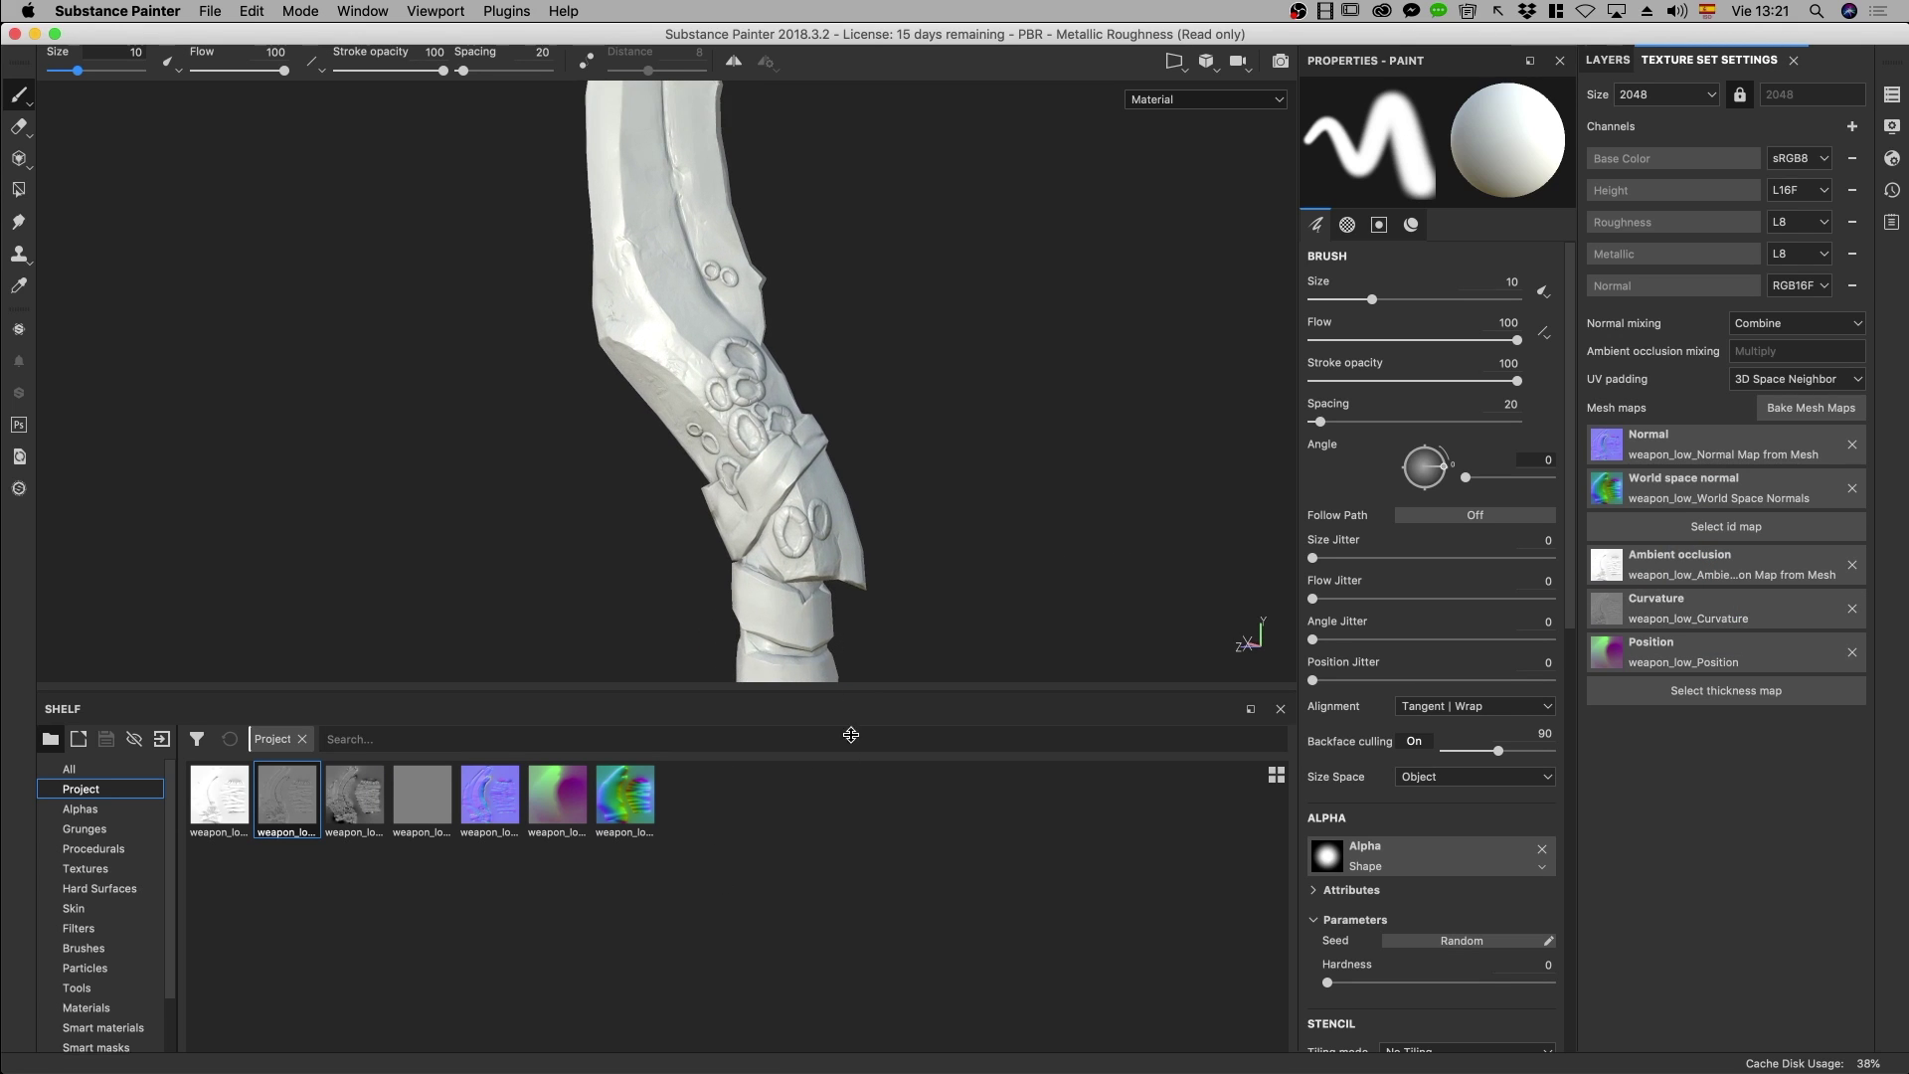
Shrink the Shelf to enlarge the viewport, orbit the weapon edge-on, and pick up the weapon_low normal map
{"action": "left_click_drag", "start_coordinate": [853, 687], "coordinate": [855, 910]}
{"action": "mouse_move", "coordinate": [784, 555]}
{"action": "middle_mouse_down", "text": "alt"}
{"action": "mouse_move", "coordinate": [782, 626]}
{"action": "mouse_move", "coordinate": [845, 646]}
{"action": "middle_mouse_up", "text": "alt"}
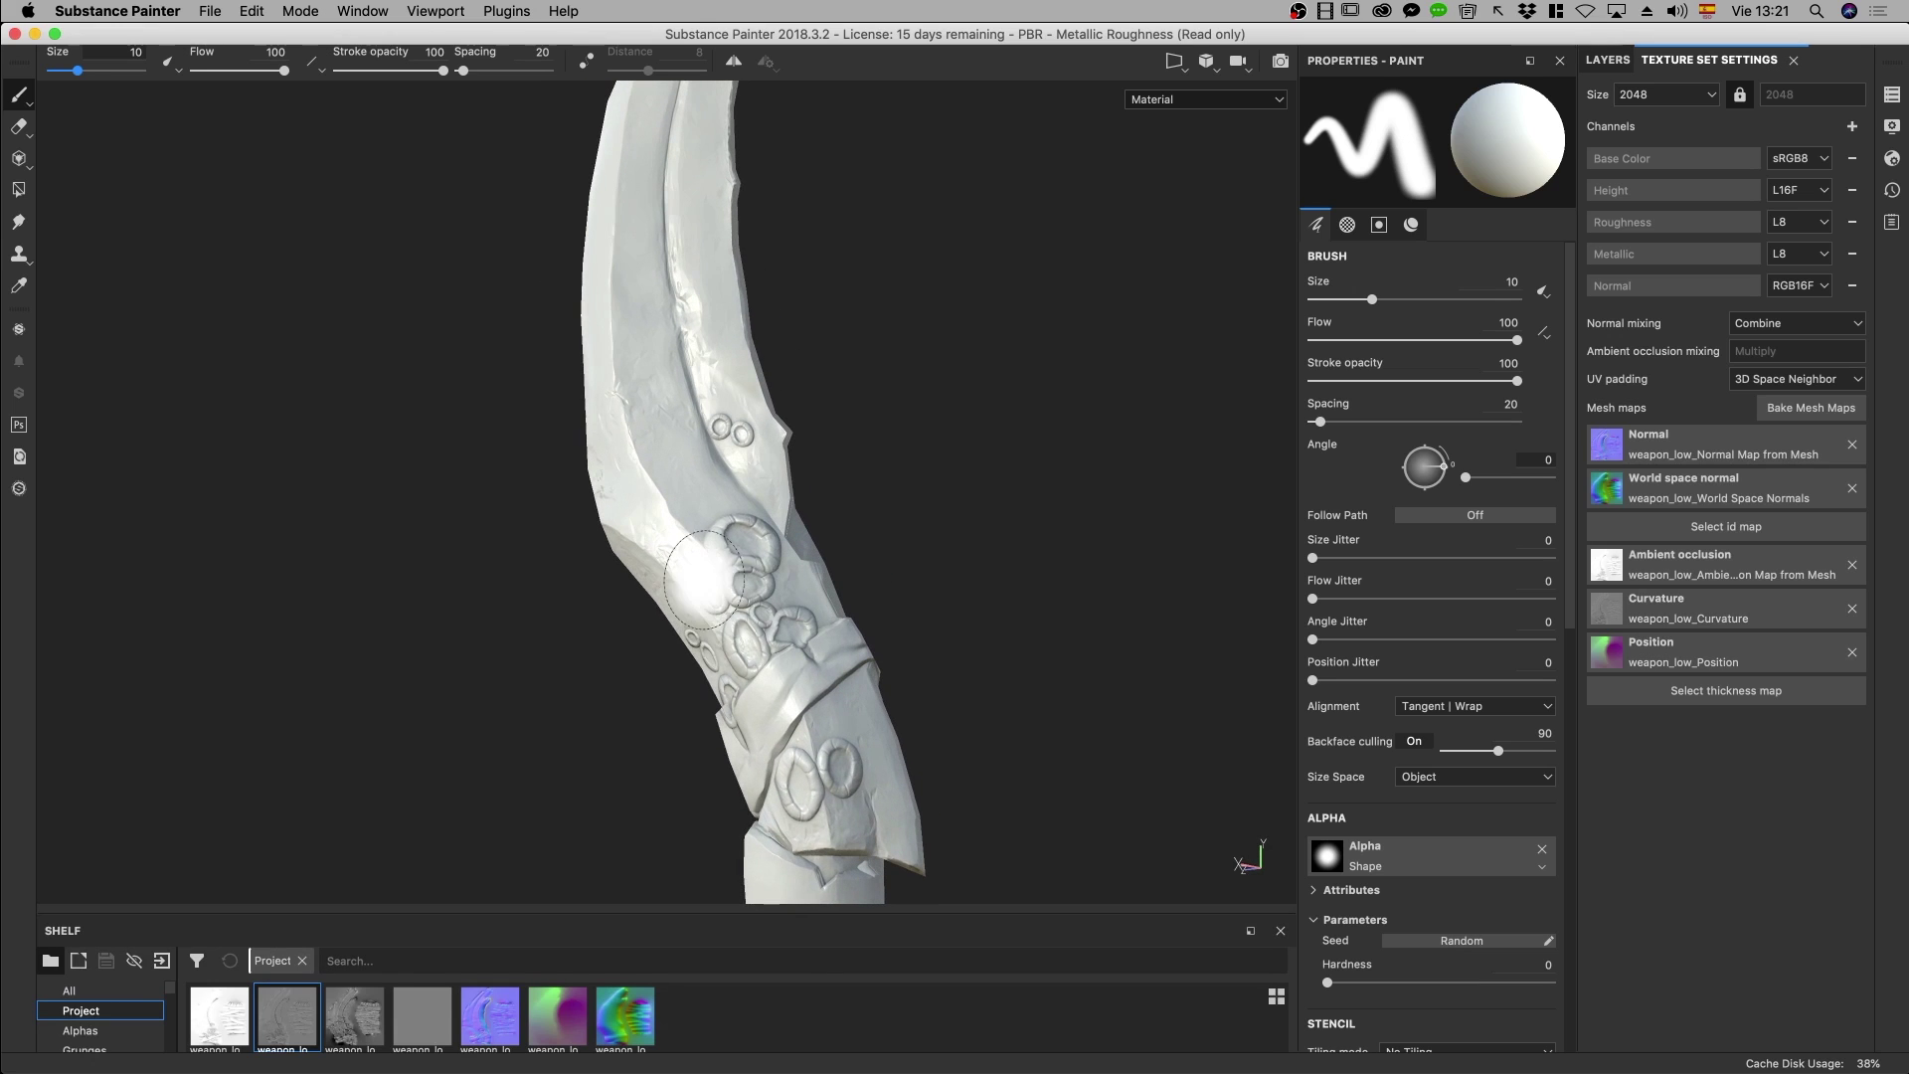
{"action": "right_click_drag", "start_coordinate": [944, 656], "coordinate": [920, 668], "text": "ctrl"}
{"action": "middle_click_drag", "start_coordinate": [919, 668], "coordinate": [845, 597], "text": "alt"}
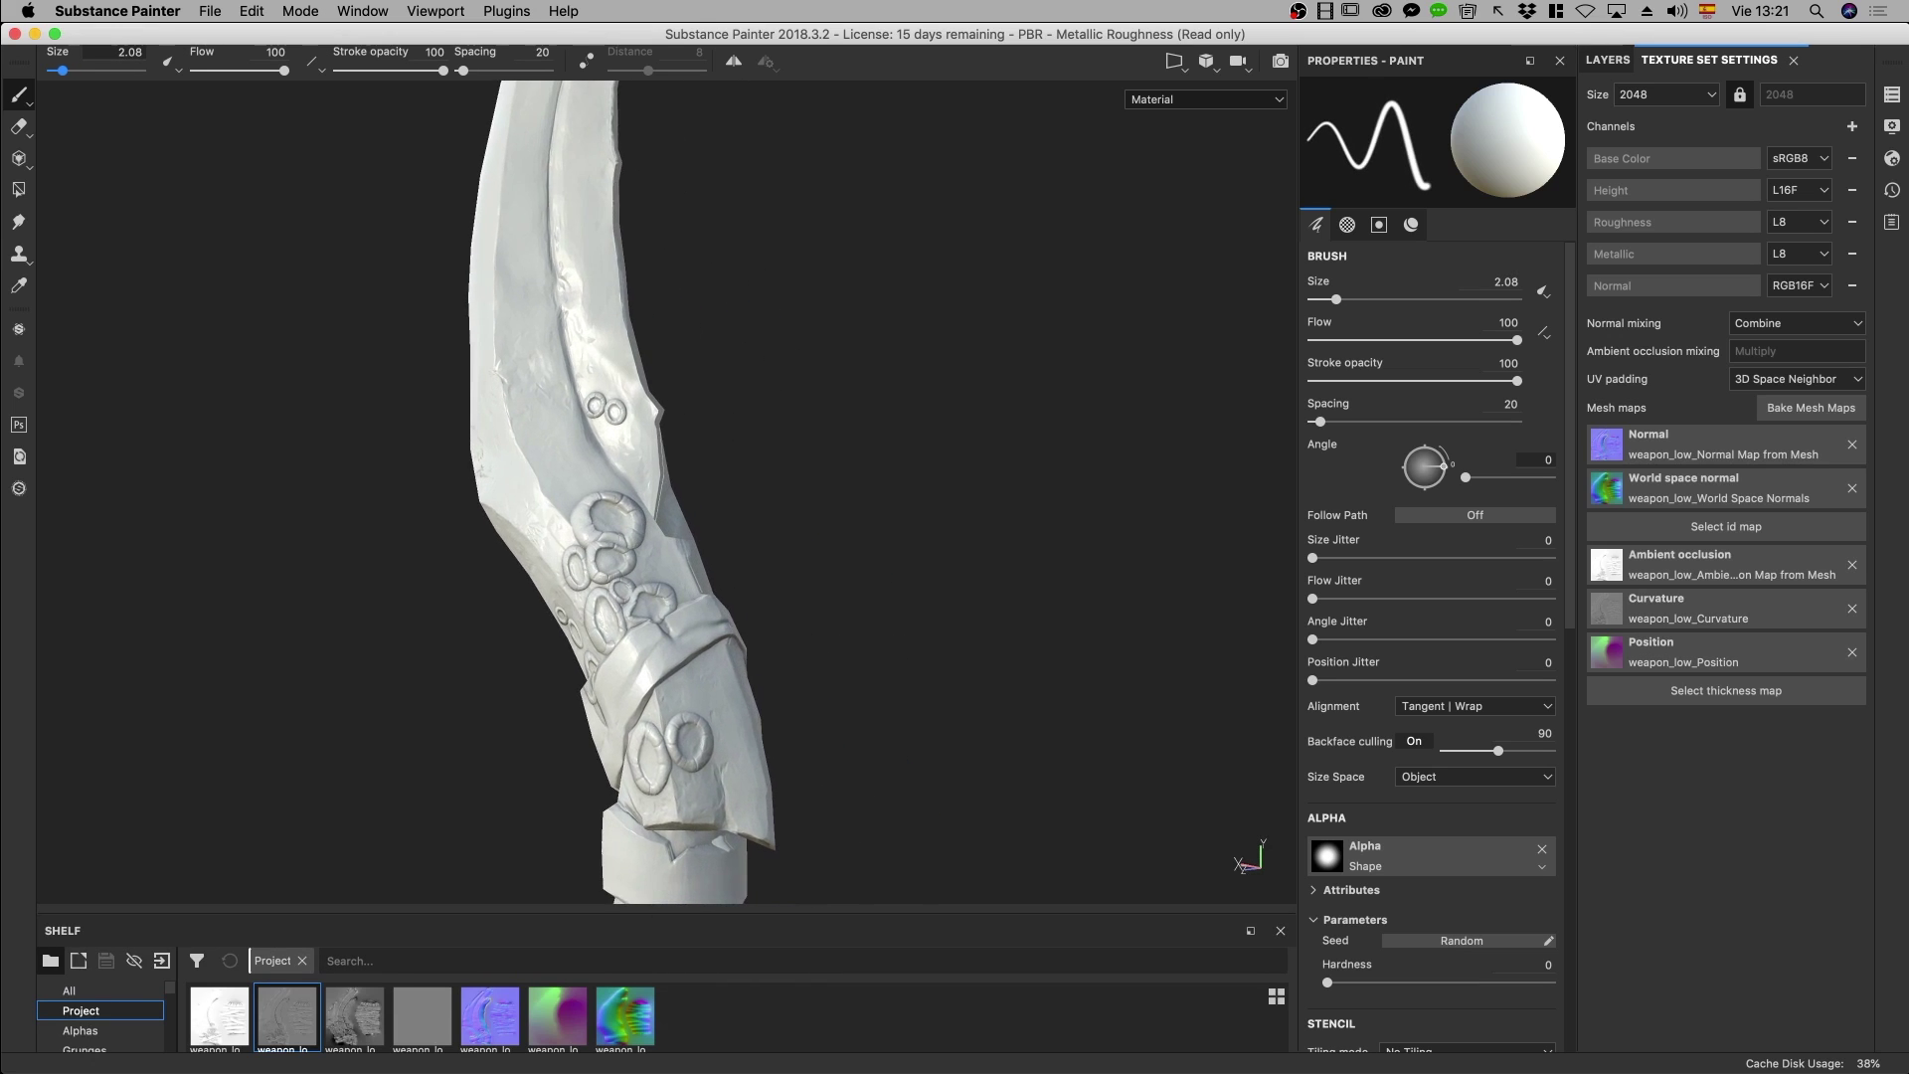
{"action": "mouse_move", "coordinate": [845, 596]}
{"action": "left_mouse_down", "text": "alt"}
{"action": "mouse_move", "coordinate": [920, 596]}
{"action": "mouse_move", "coordinate": [676, 601]}
{"action": "left_mouse_up", "text": "alt"}
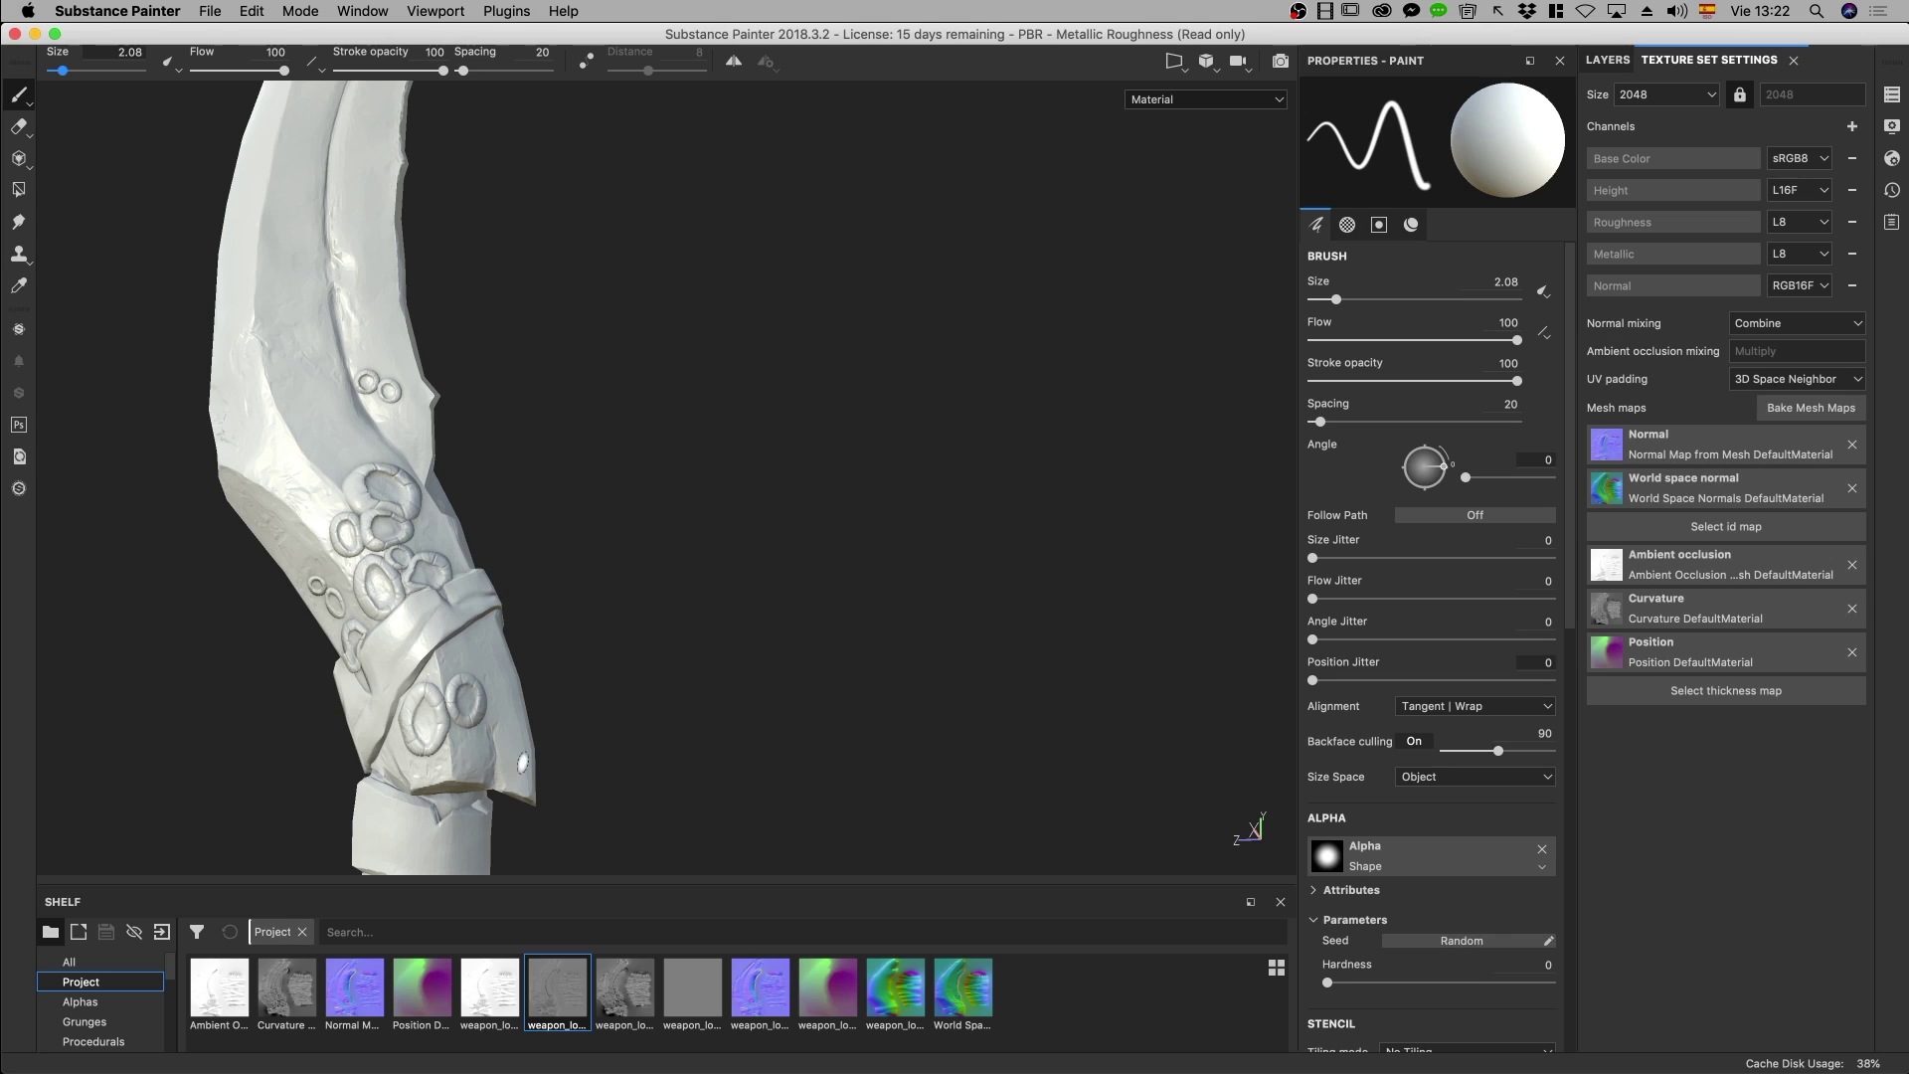
{"action": "left_click", "coordinate": [767, 977]}
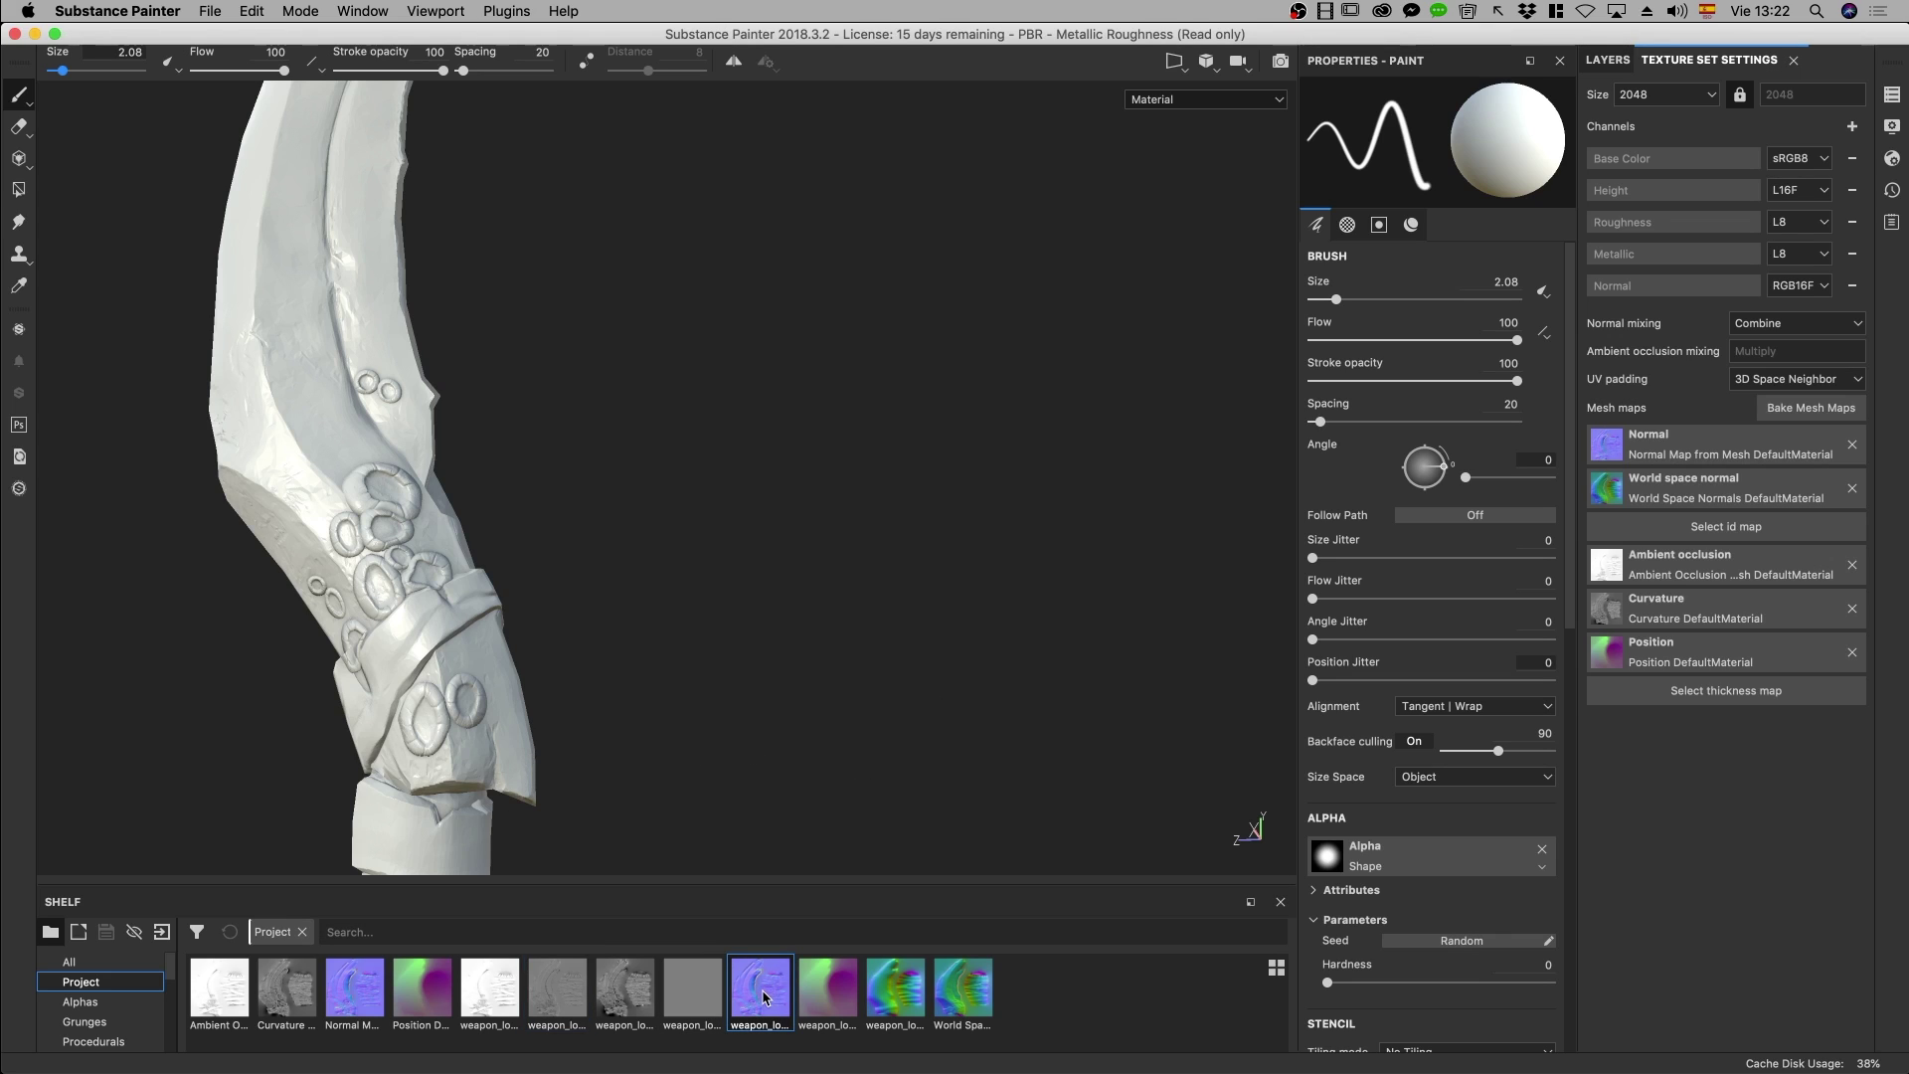
{"action": "left_click_drag", "start_coordinate": [762, 988], "coordinate": [765, 1014]}
Show the Normal mesh map and assign the weapon_low normal texture to the Normal slot
{"action": "key", "text": "b"}
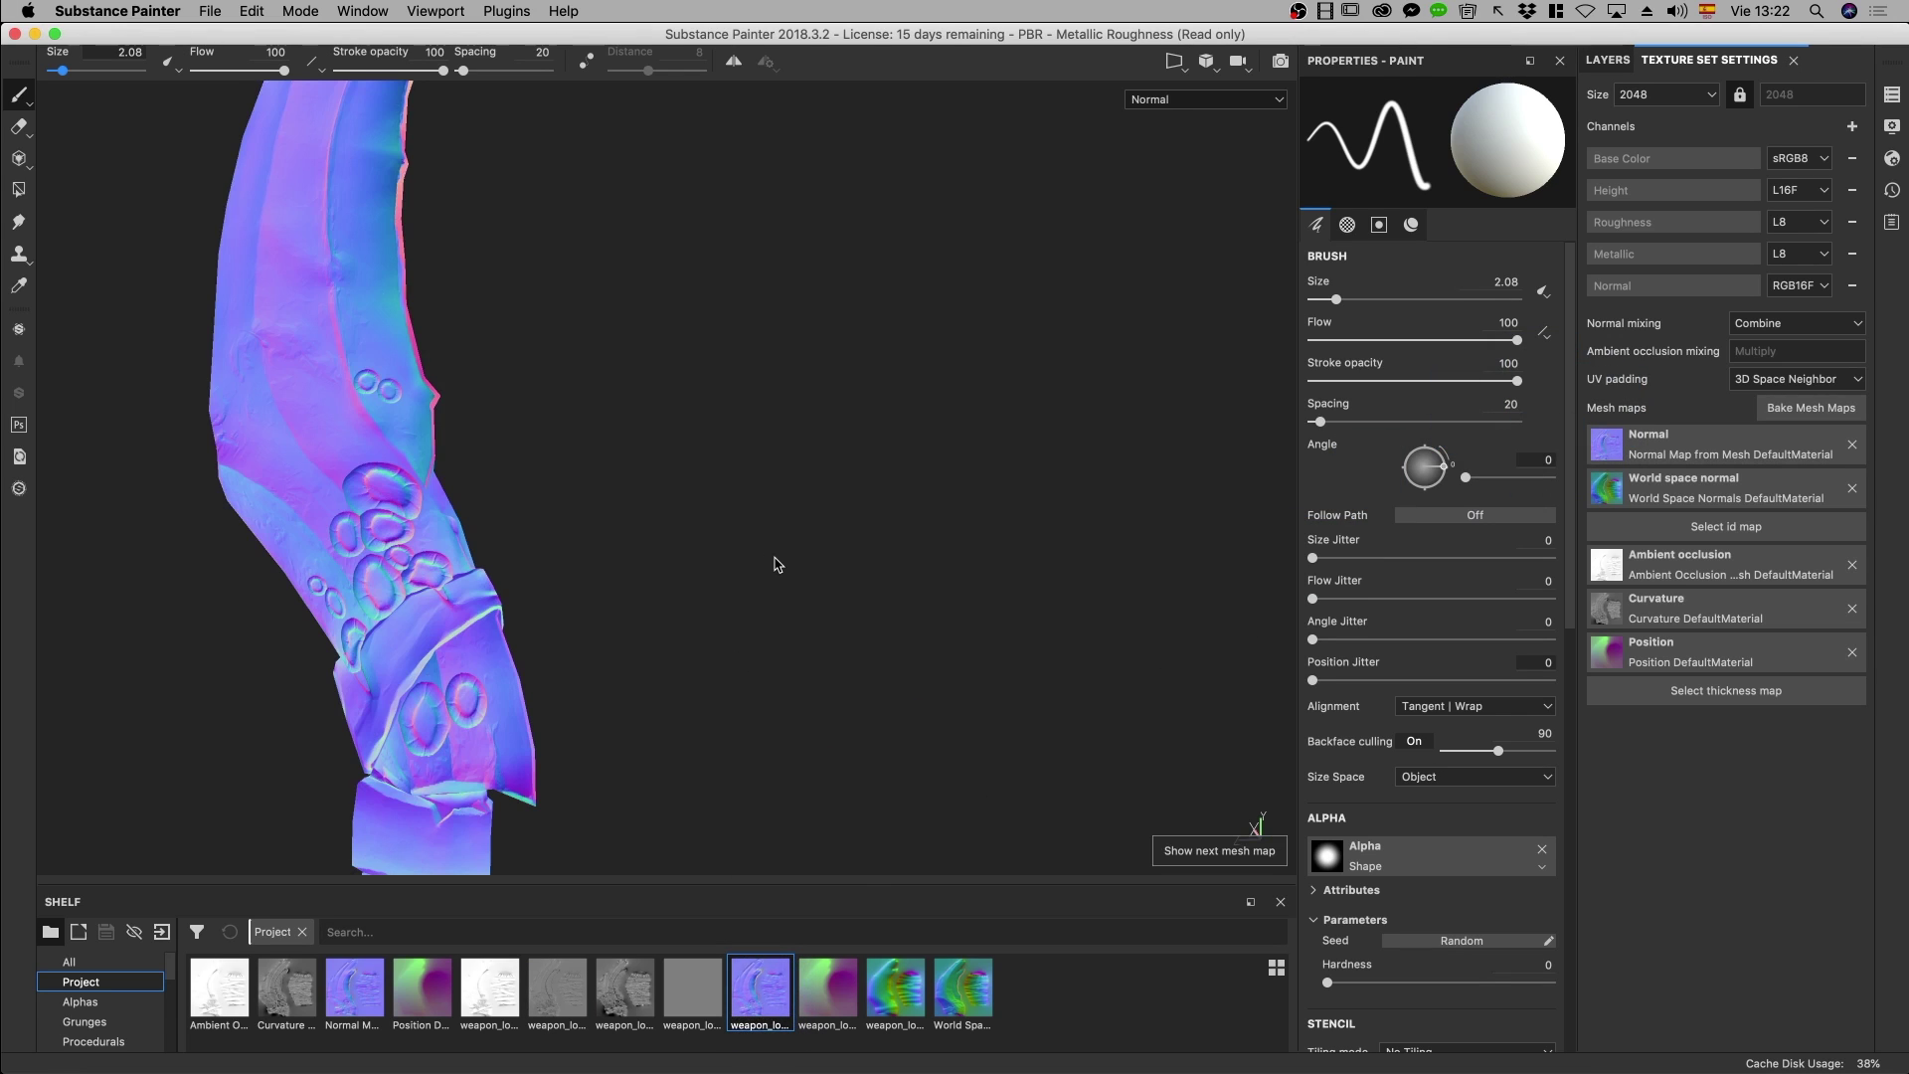
{"action": "left_click_drag", "start_coordinate": [776, 564], "coordinate": [782, 585], "text": "alt"}
{"action": "left_click_drag", "start_coordinate": [760, 989], "coordinate": [1668, 451]}
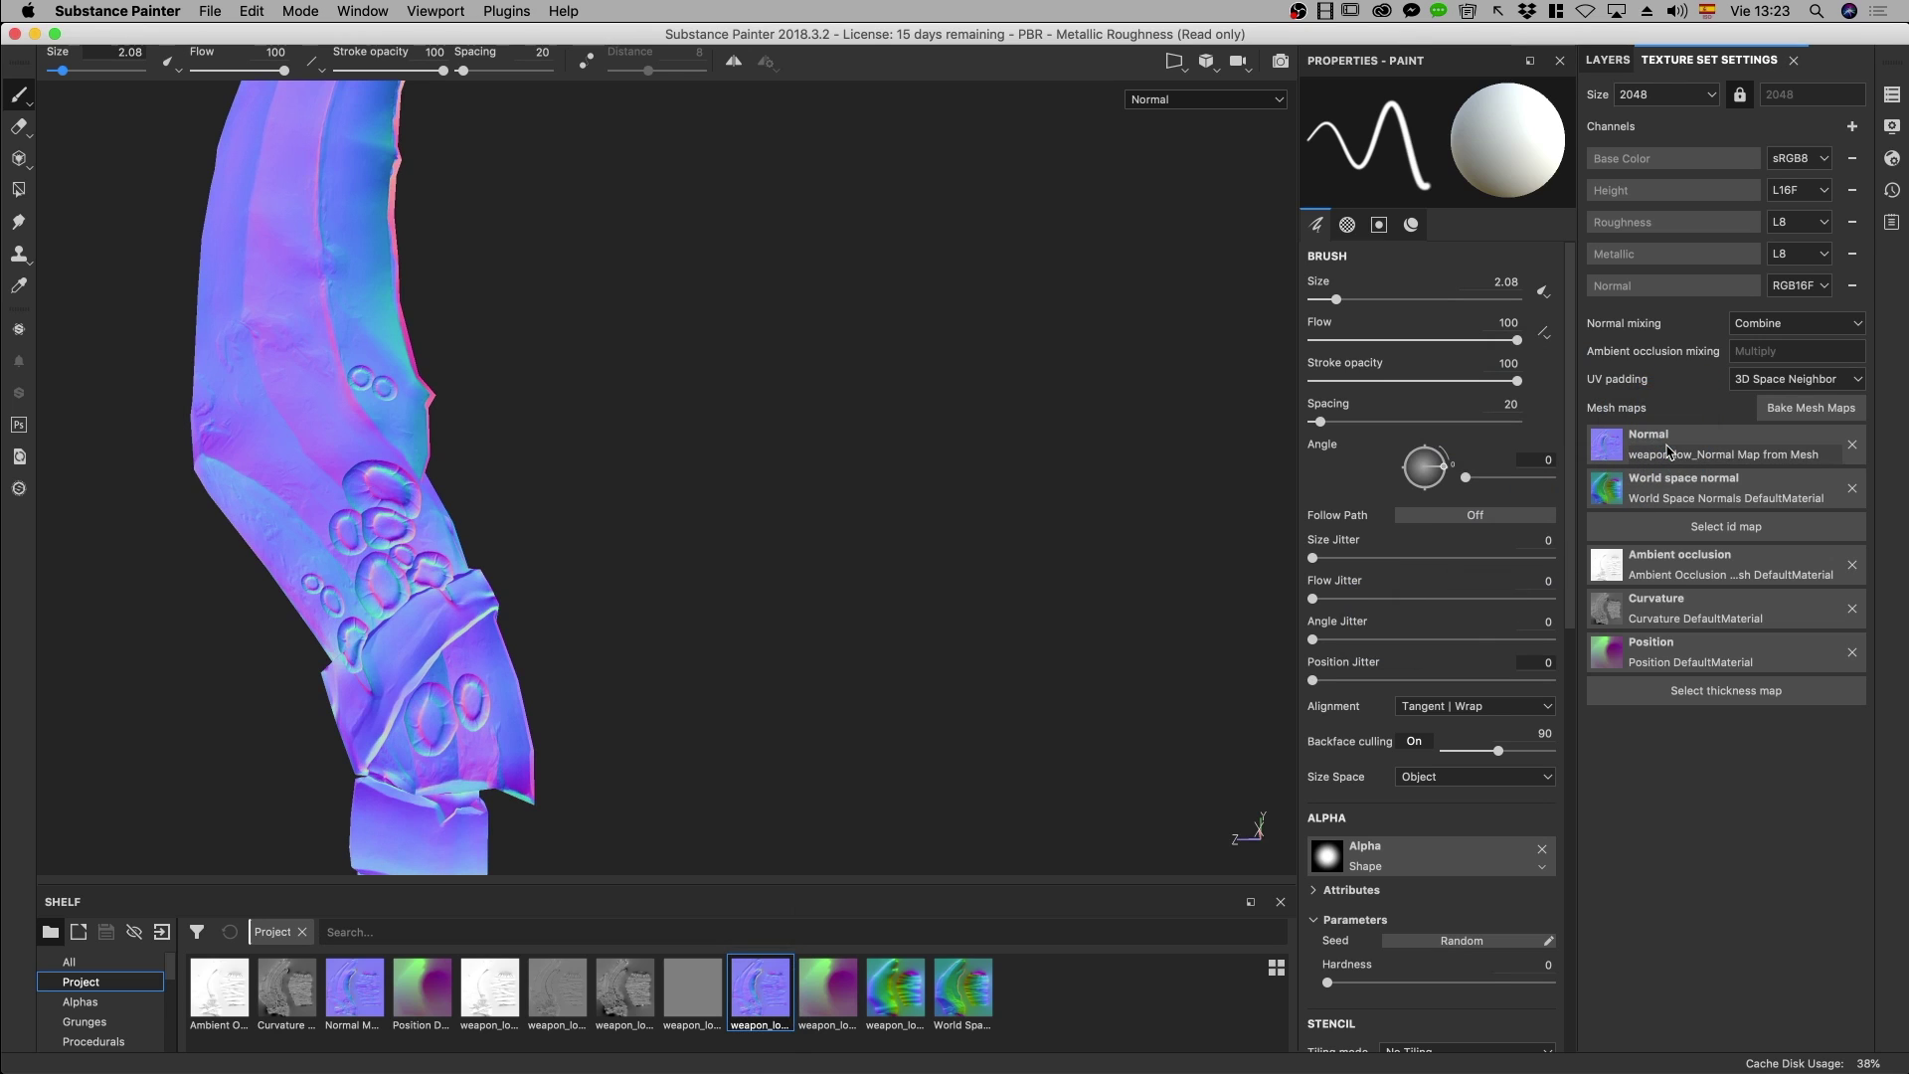
{"action": "left_click_drag", "start_coordinate": [354, 989], "coordinate": [1617, 448]}
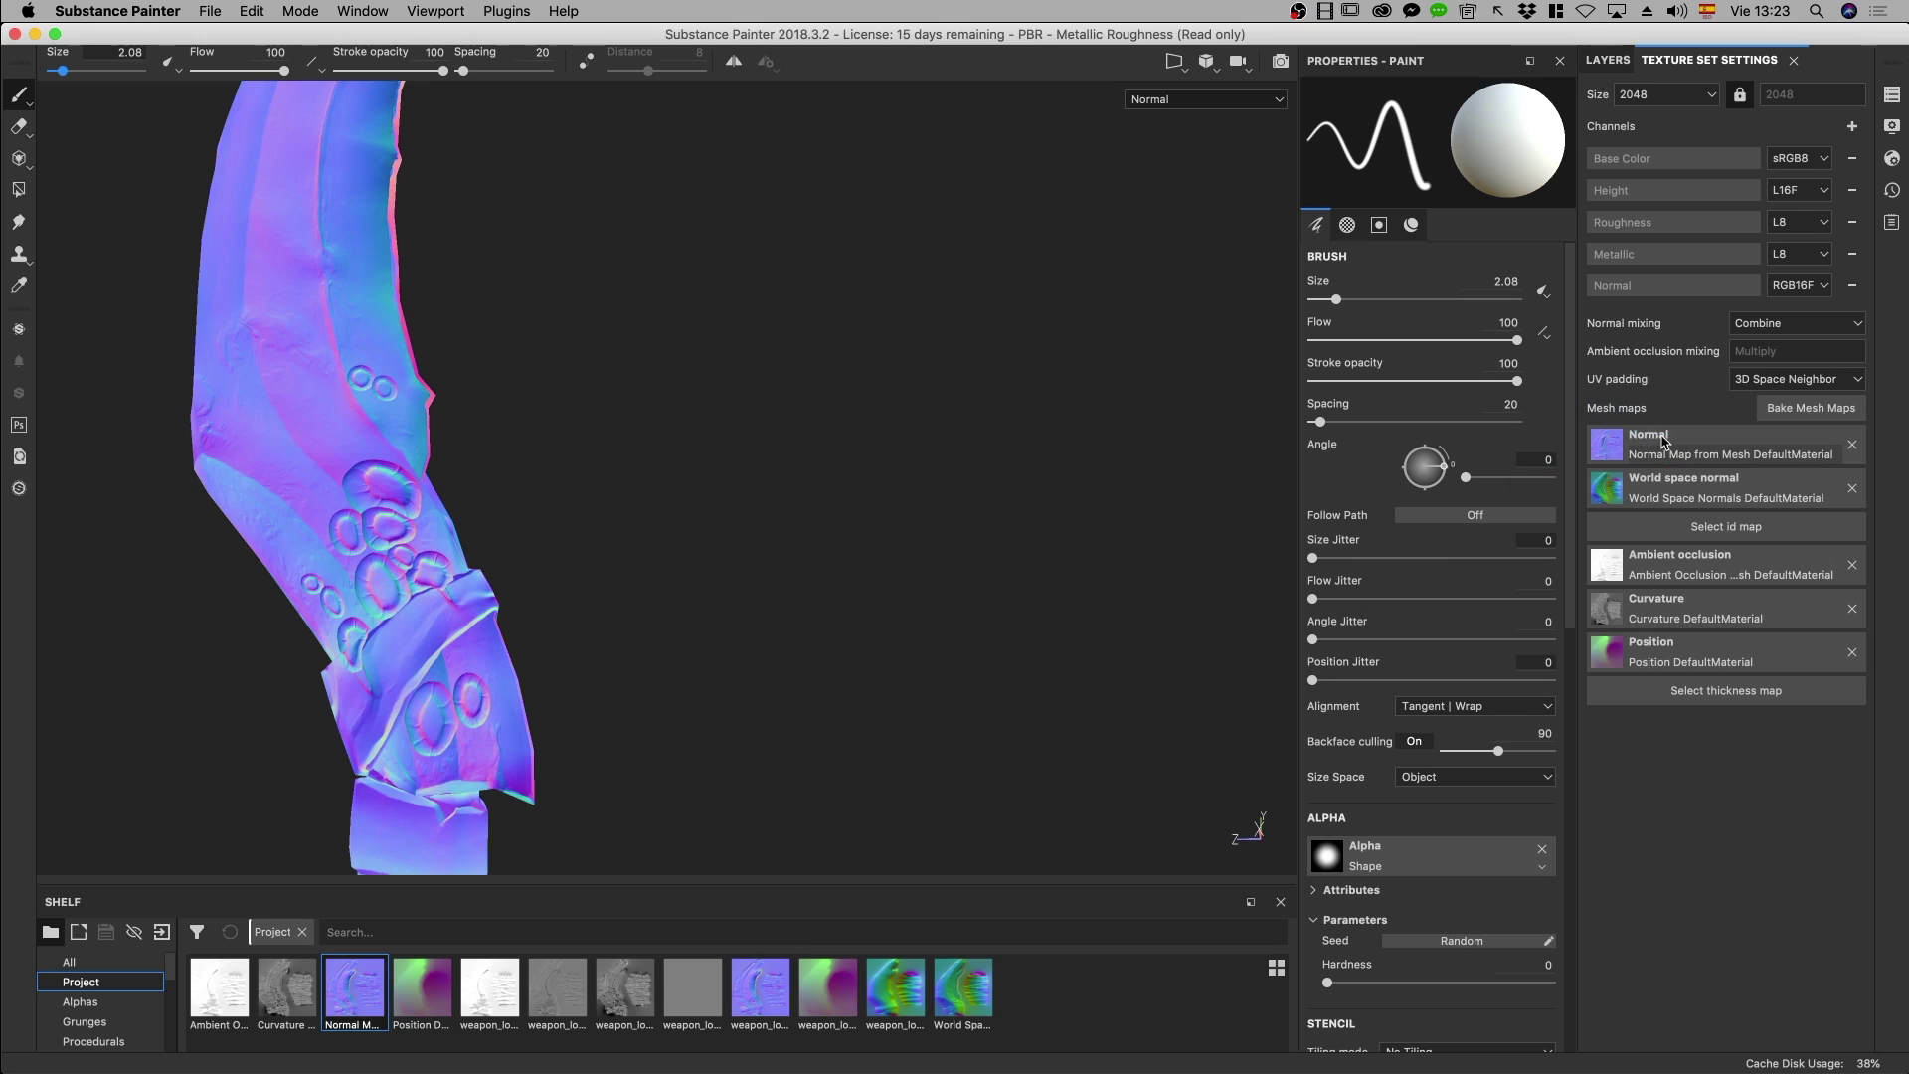
{"action": "left_click_drag", "start_coordinate": [759, 989], "coordinate": [1680, 441]}
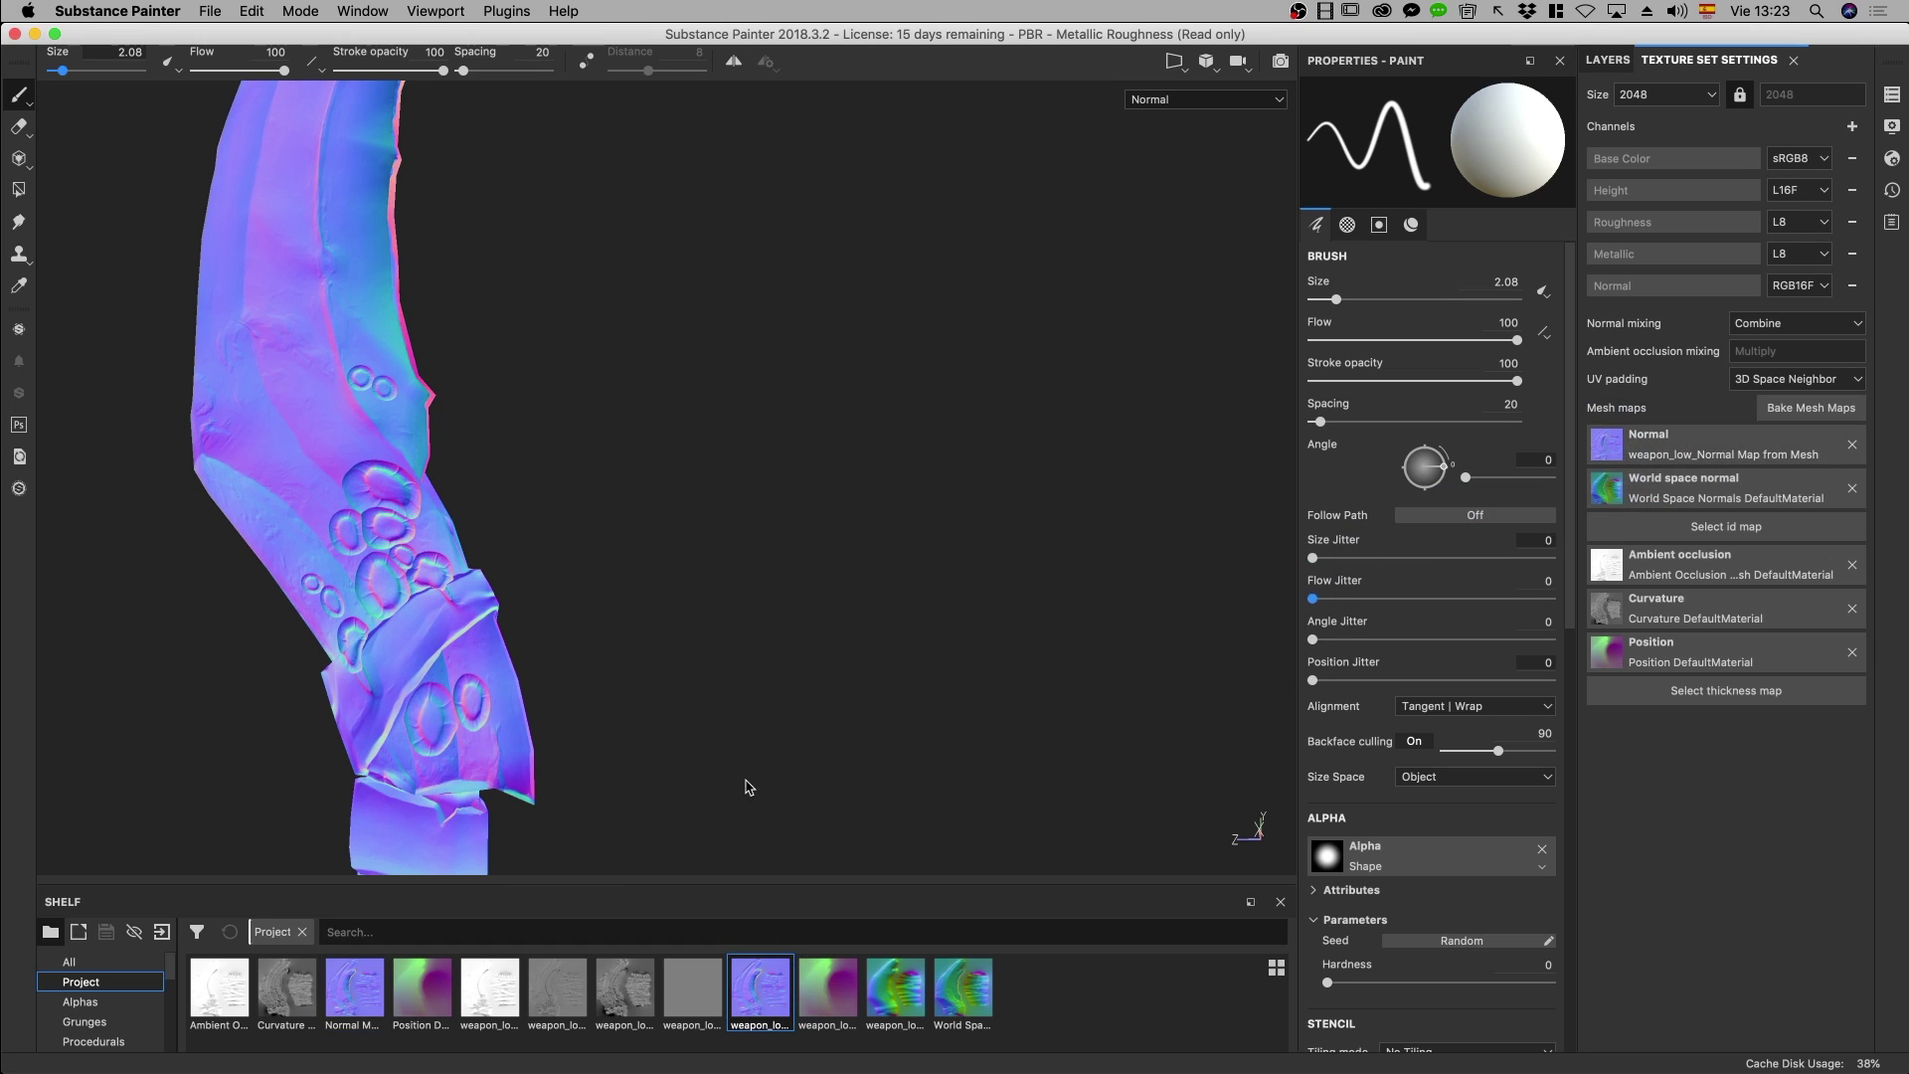
Cycle the viewport display to ambient occlusion and carry the weapon_low AO texture to its slot
{"action": "key", "text": "b"}
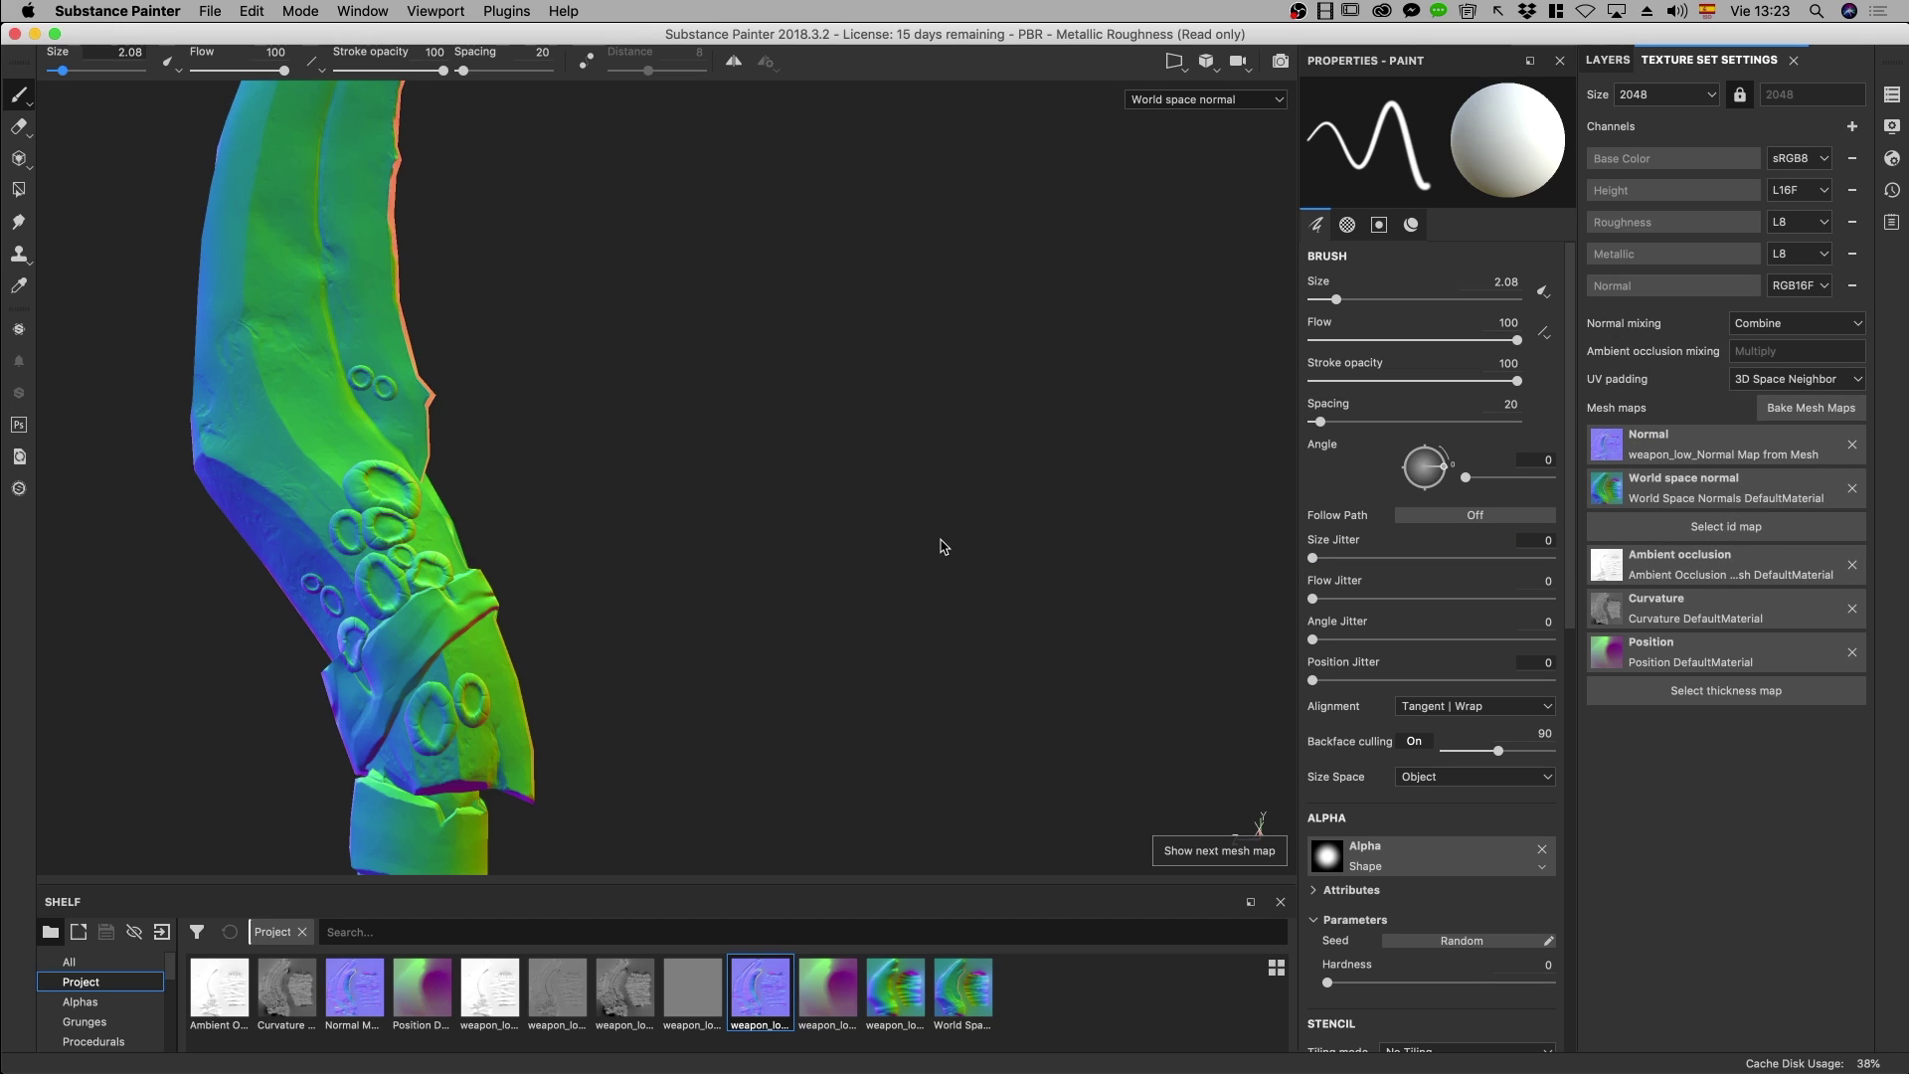
{"action": "key", "text": "b"}
{"action": "key", "text": "b"}
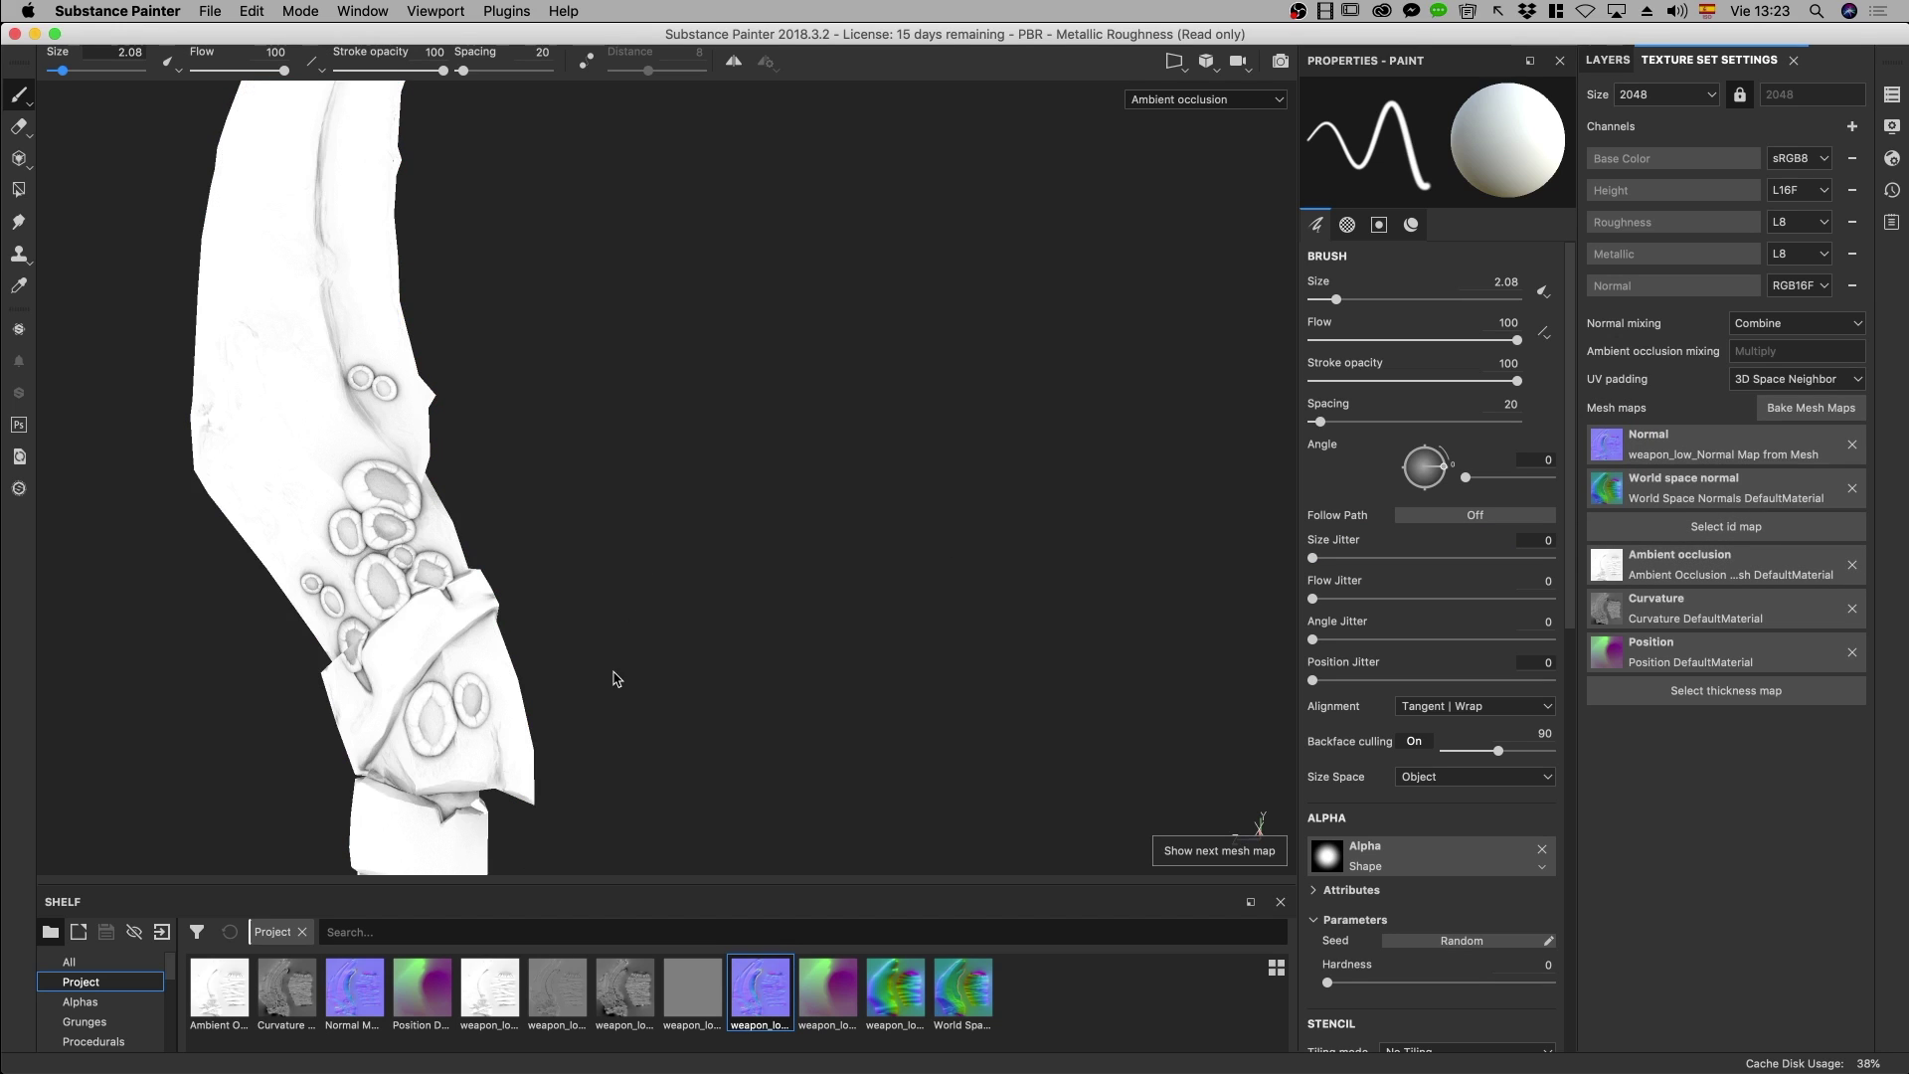
{"action": "left_click_drag", "start_coordinate": [502, 987], "coordinate": [1664, 569]}
Assign the weapon_low AO to the Ambient occlusion slot, undo, and reassign it while inspecting the bubbles
{"action": "right_click_drag", "start_coordinate": [682, 524], "coordinate": [533, 752], "text": "alt"}
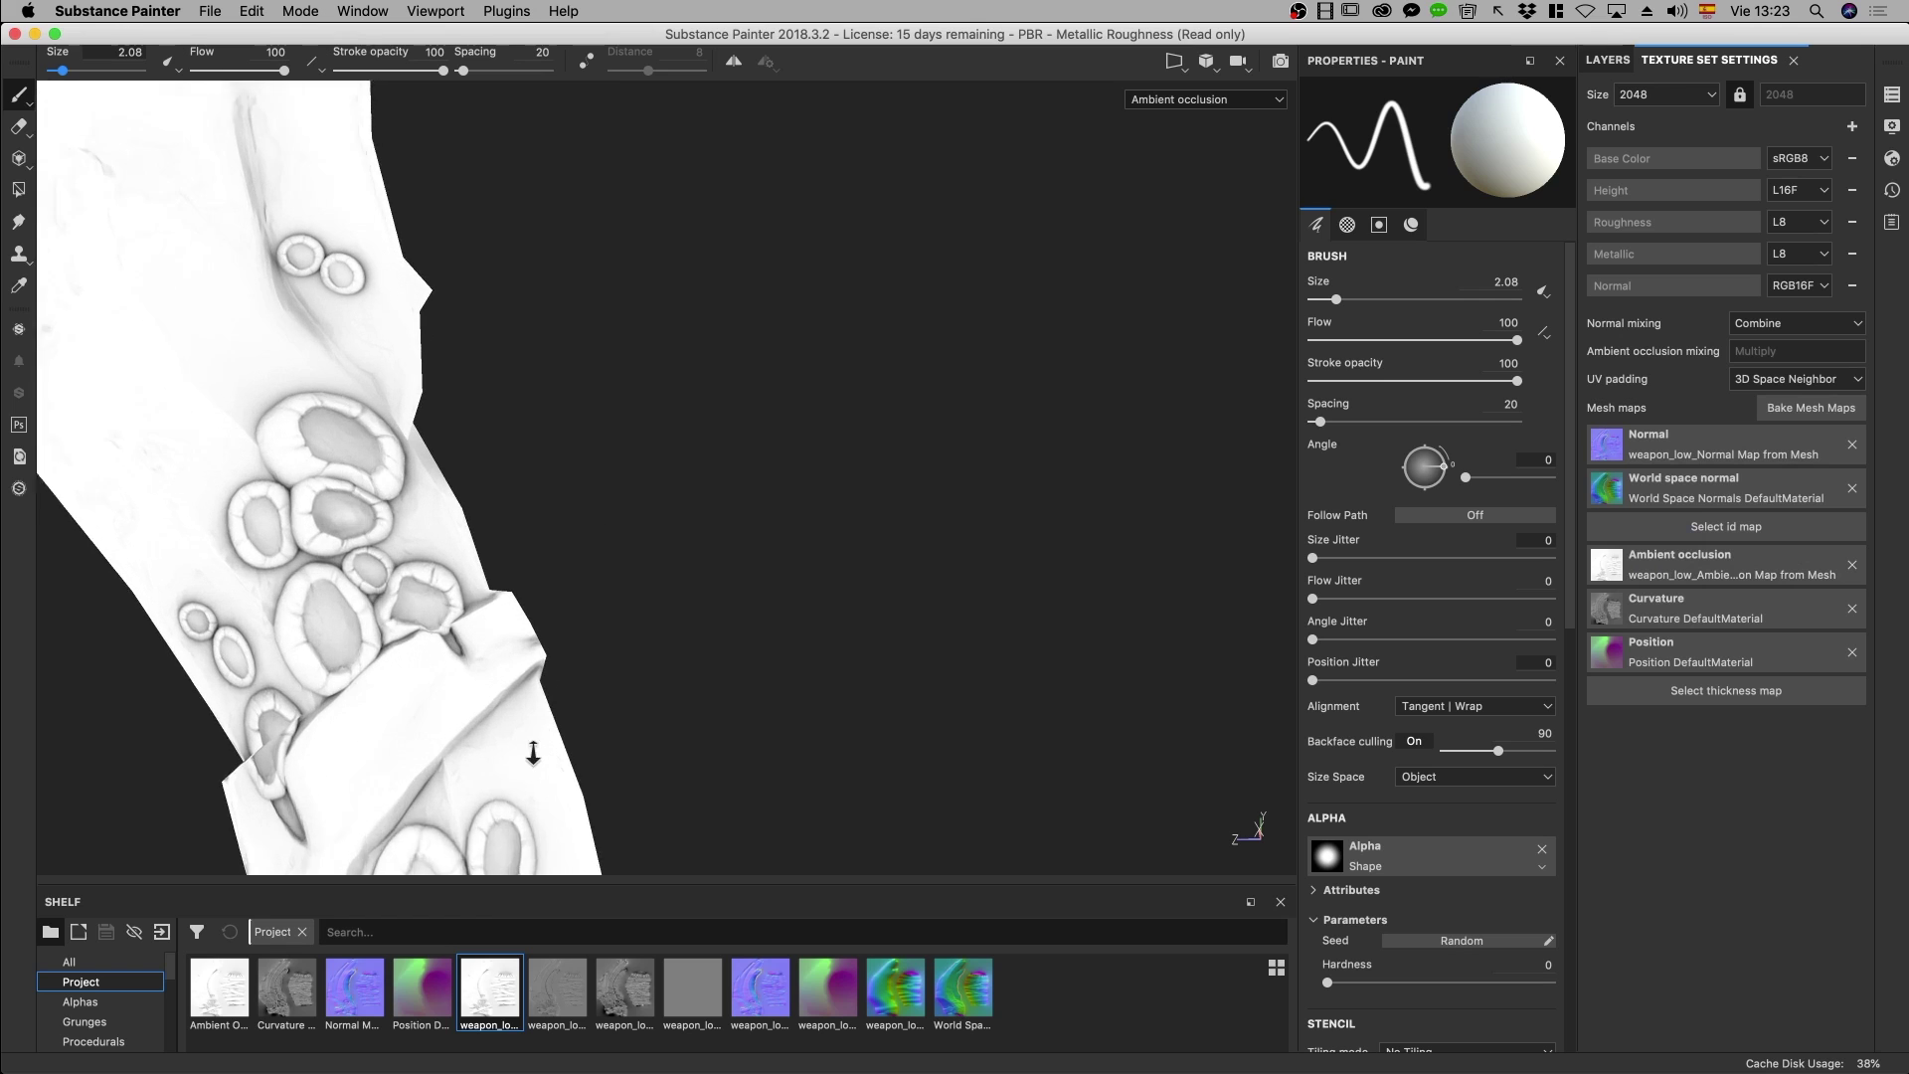
{"action": "left_click_drag", "start_coordinate": [533, 752], "coordinate": [810, 546], "text": "alt"}
{"action": "key", "text": "ctrl+z"}
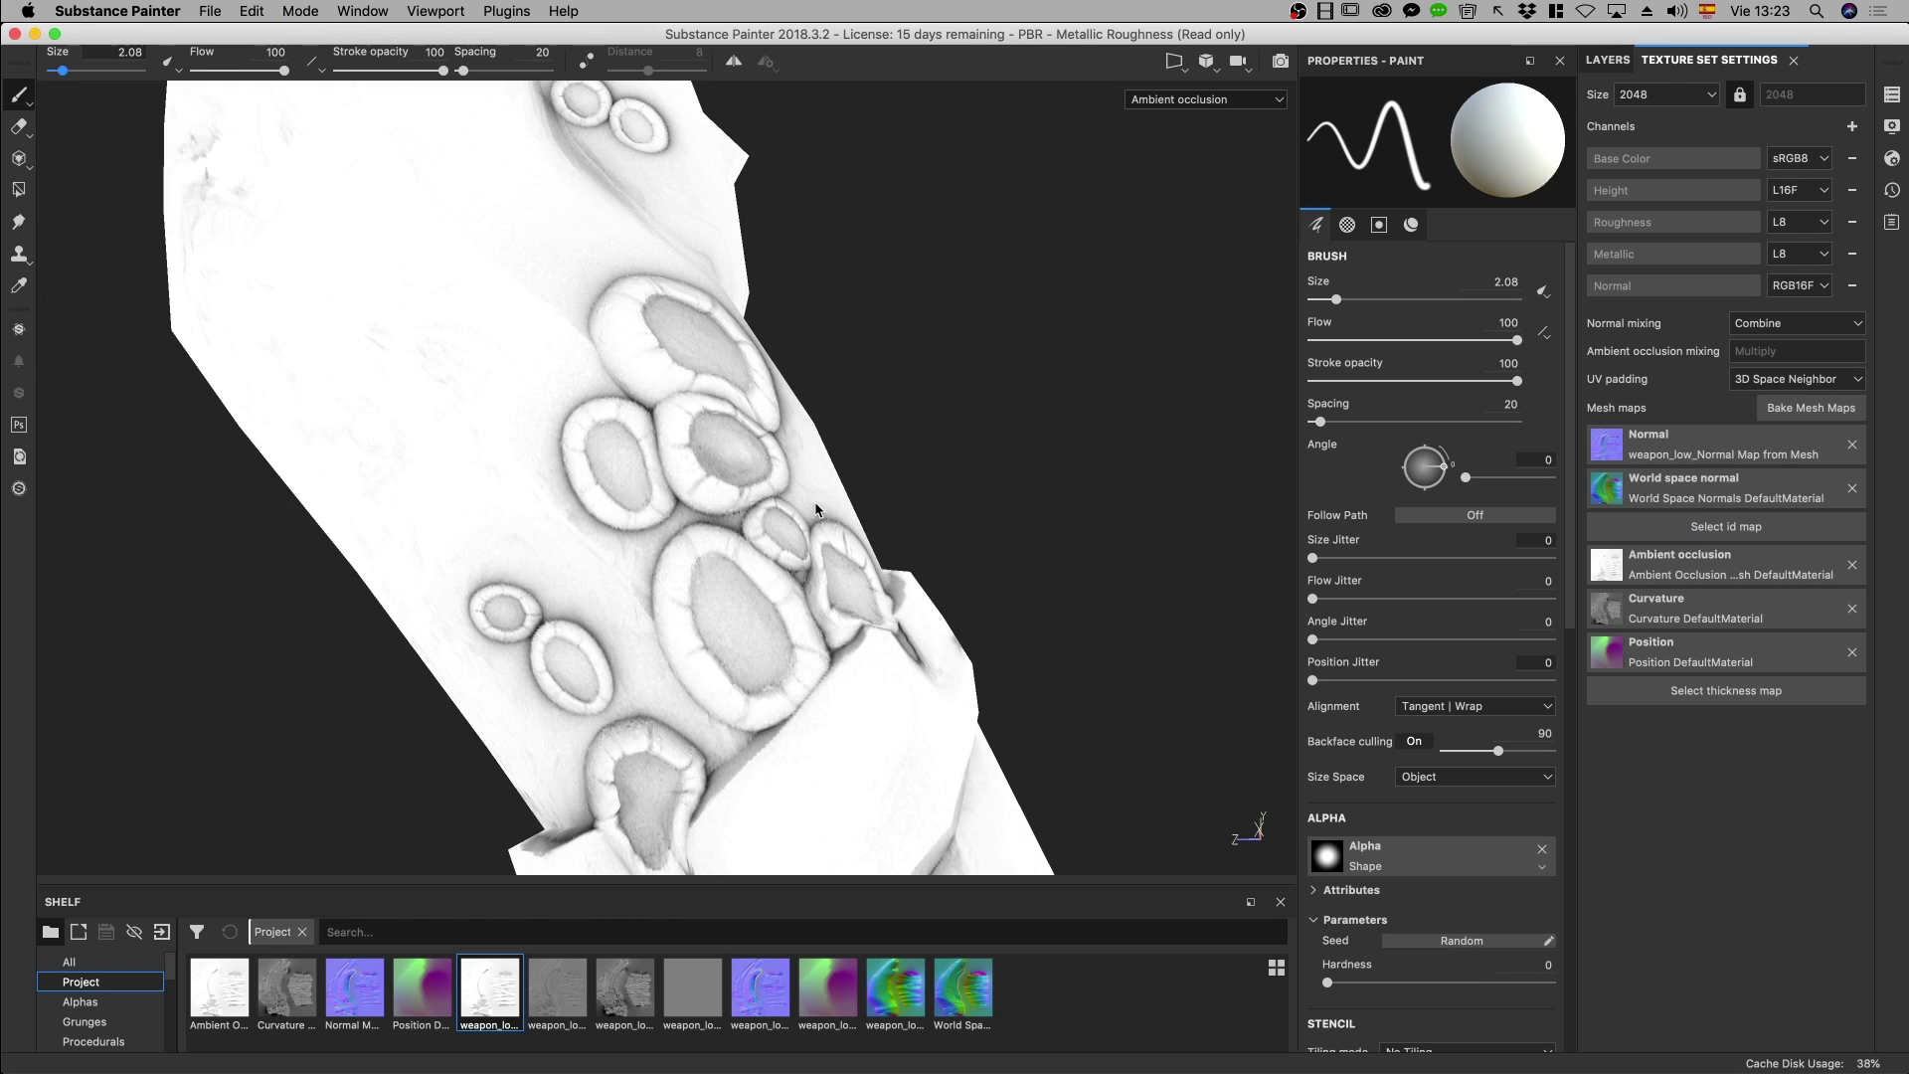
{"action": "right_click", "coordinate": [810, 511]}
{"action": "mouse_move", "coordinate": [879, 187]}
{"action": "left_mouse_down", "text": "alt"}
{"action": "mouse_move", "coordinate": [733, 518]}
{"action": "mouse_move", "coordinate": [652, 595]}
{"action": "left_mouse_up", "text": "alt"}
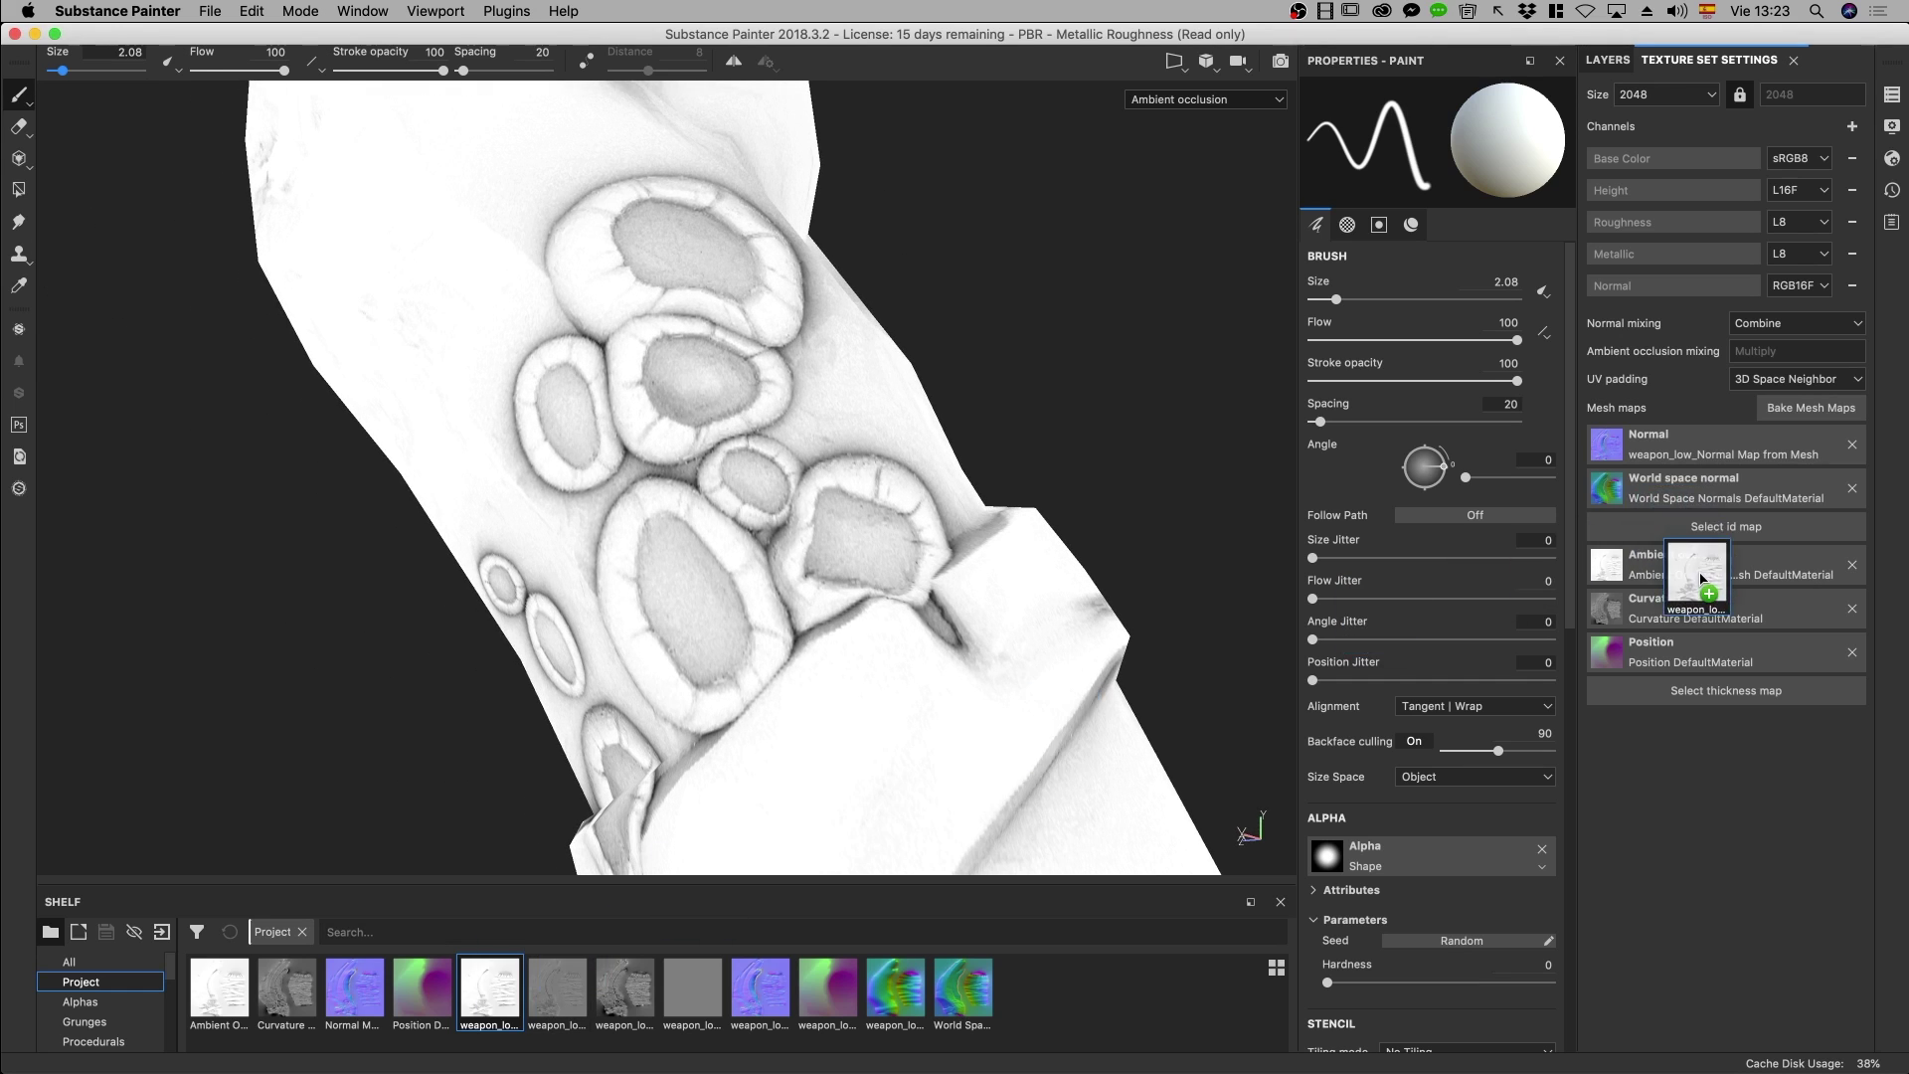
{"action": "left_click_drag", "start_coordinate": [492, 987], "coordinate": [1695, 569]}
{"action": "left_click_drag", "start_coordinate": [825, 499], "coordinate": [647, 543], "text": "alt"}
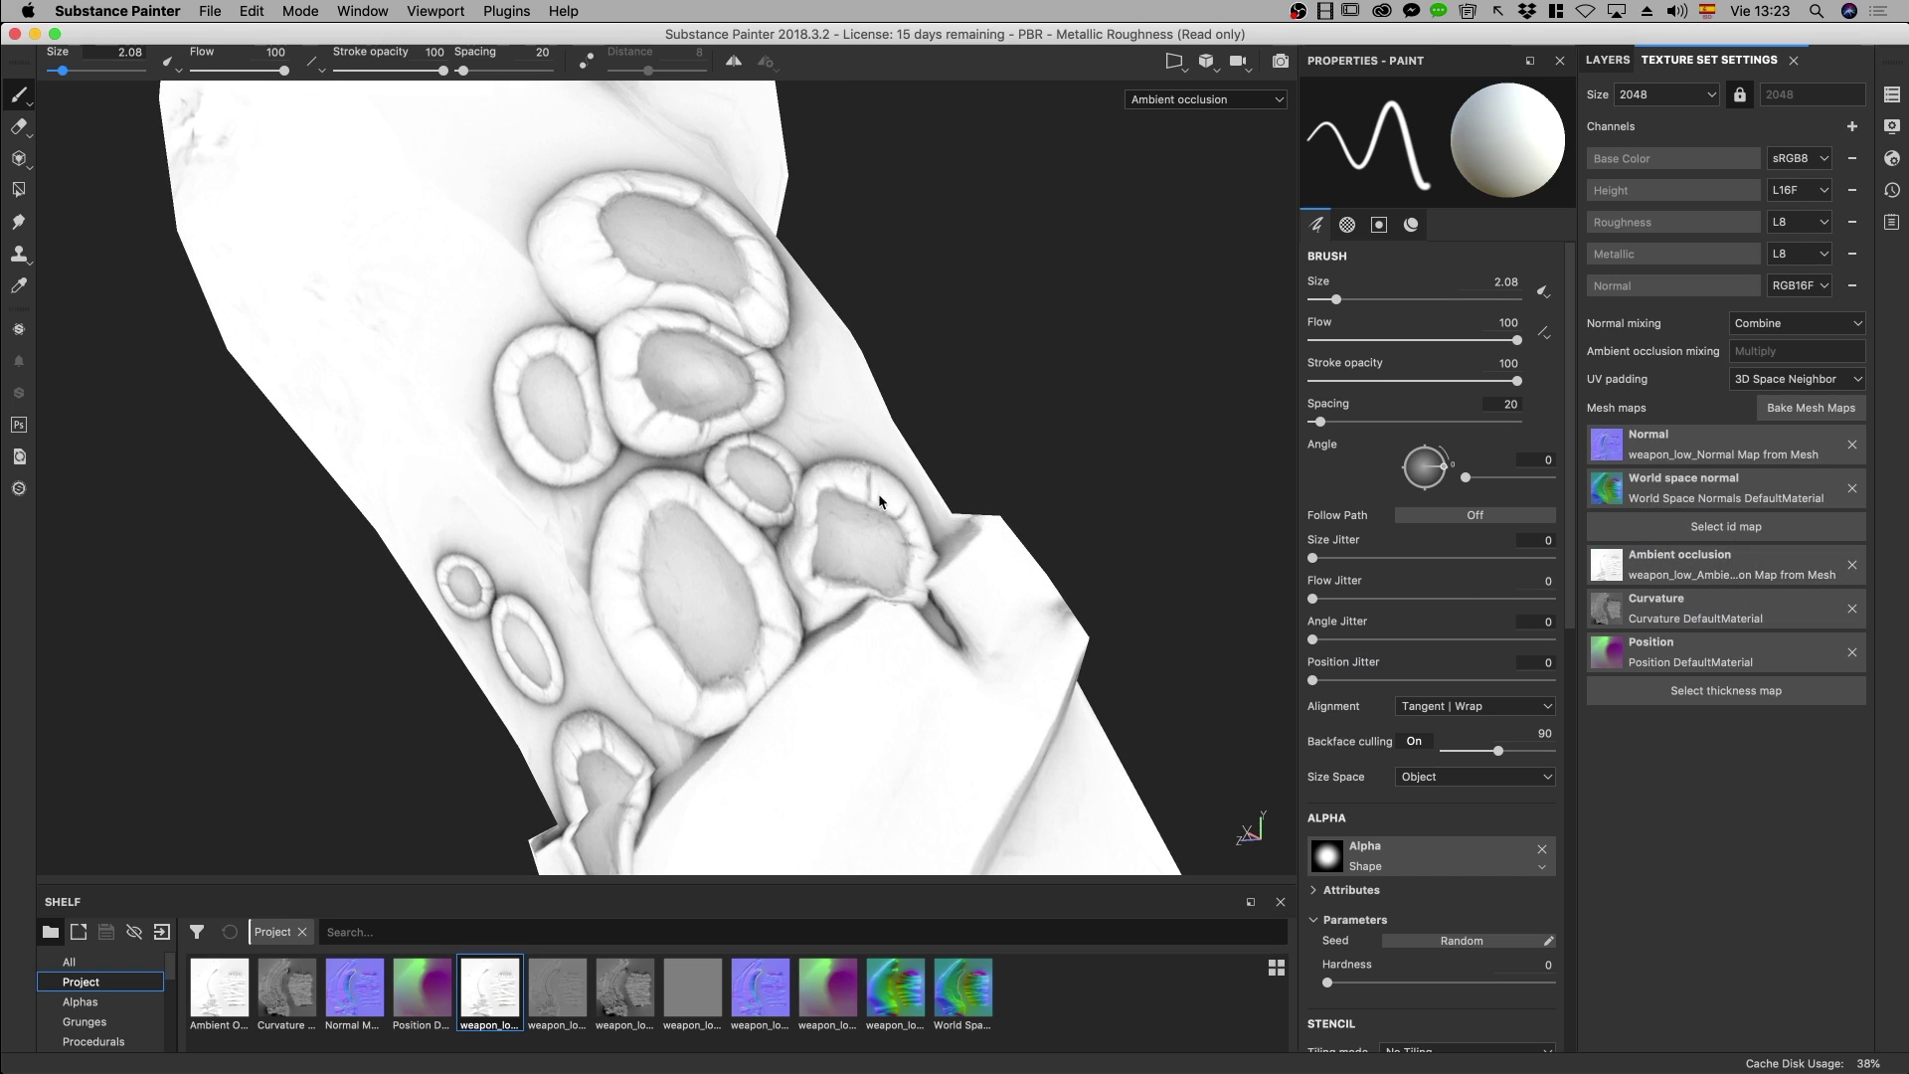
Flip between DefaultMaterial and weapon_low AO with undo/redo, ending on the weapon_low AO
{"action": "key", "text": "ctrl+z"}
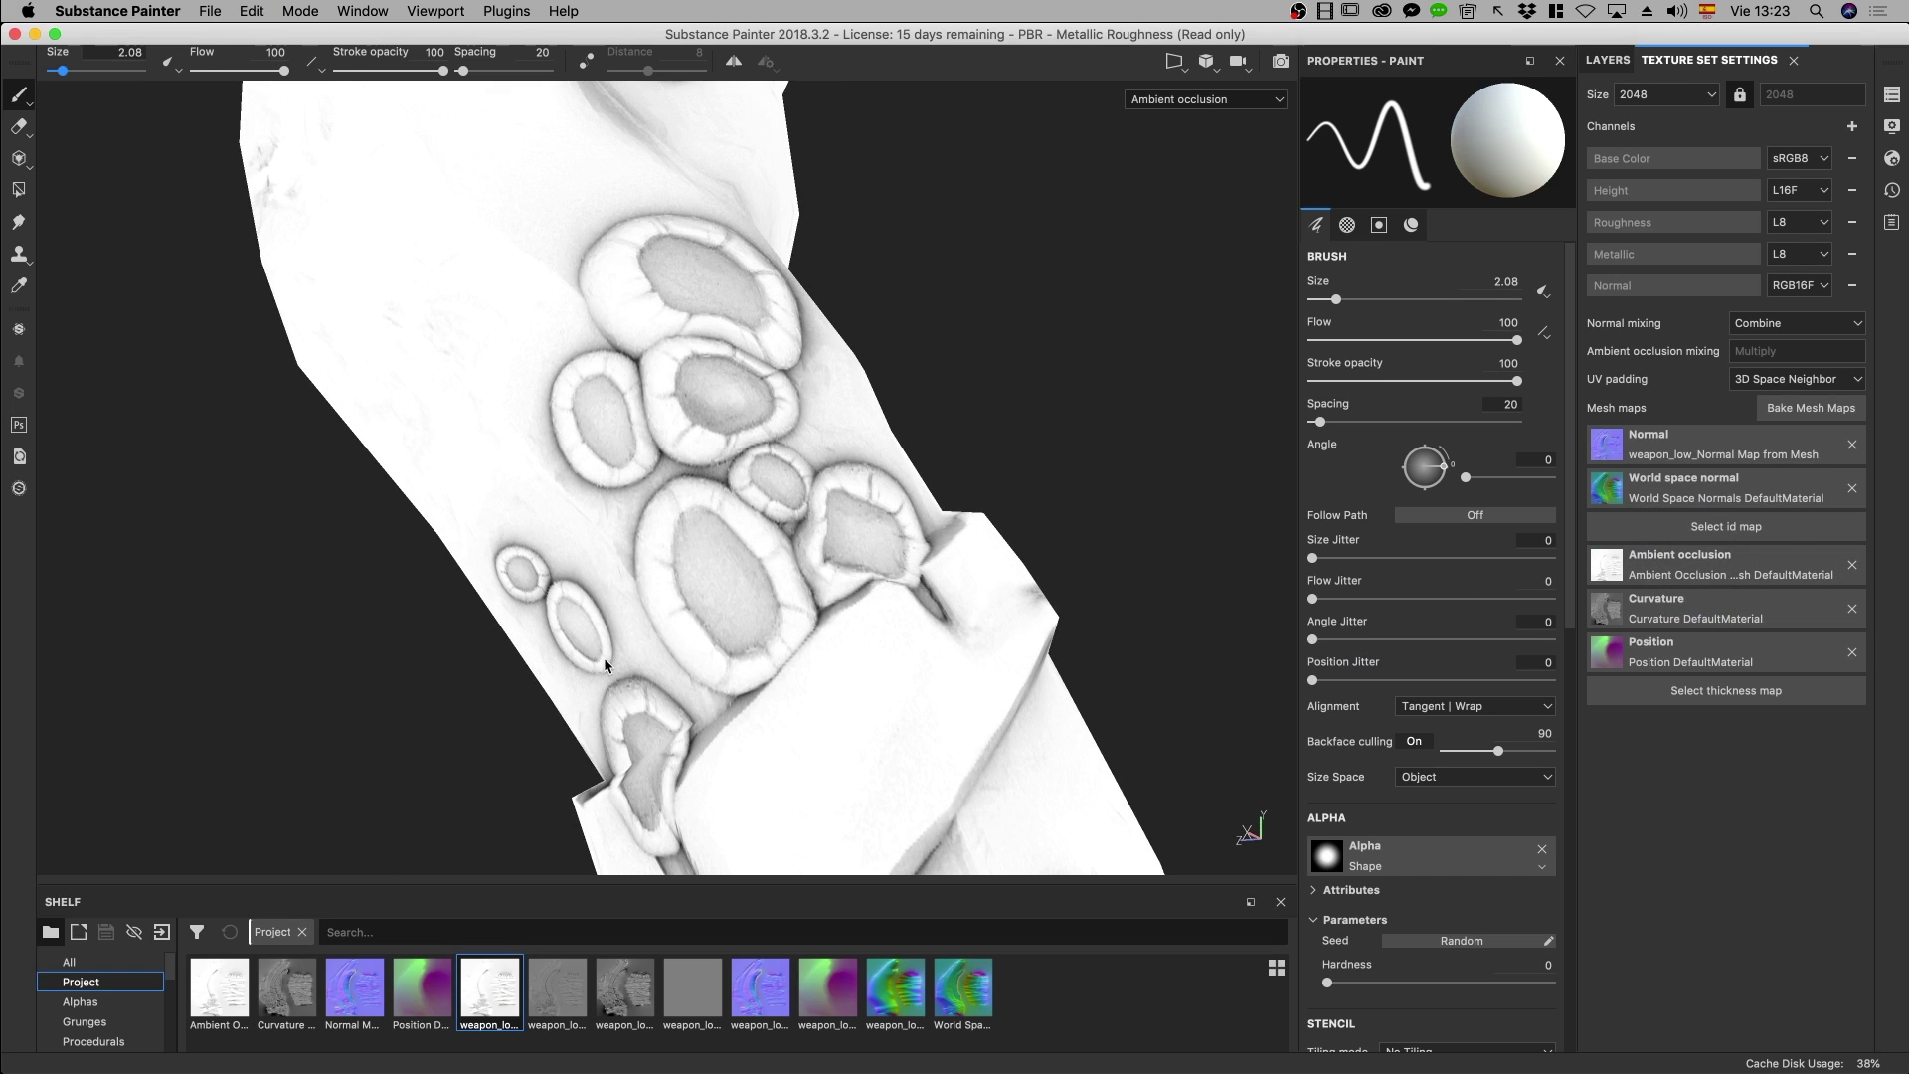
{"action": "key", "text": "ctrl"}
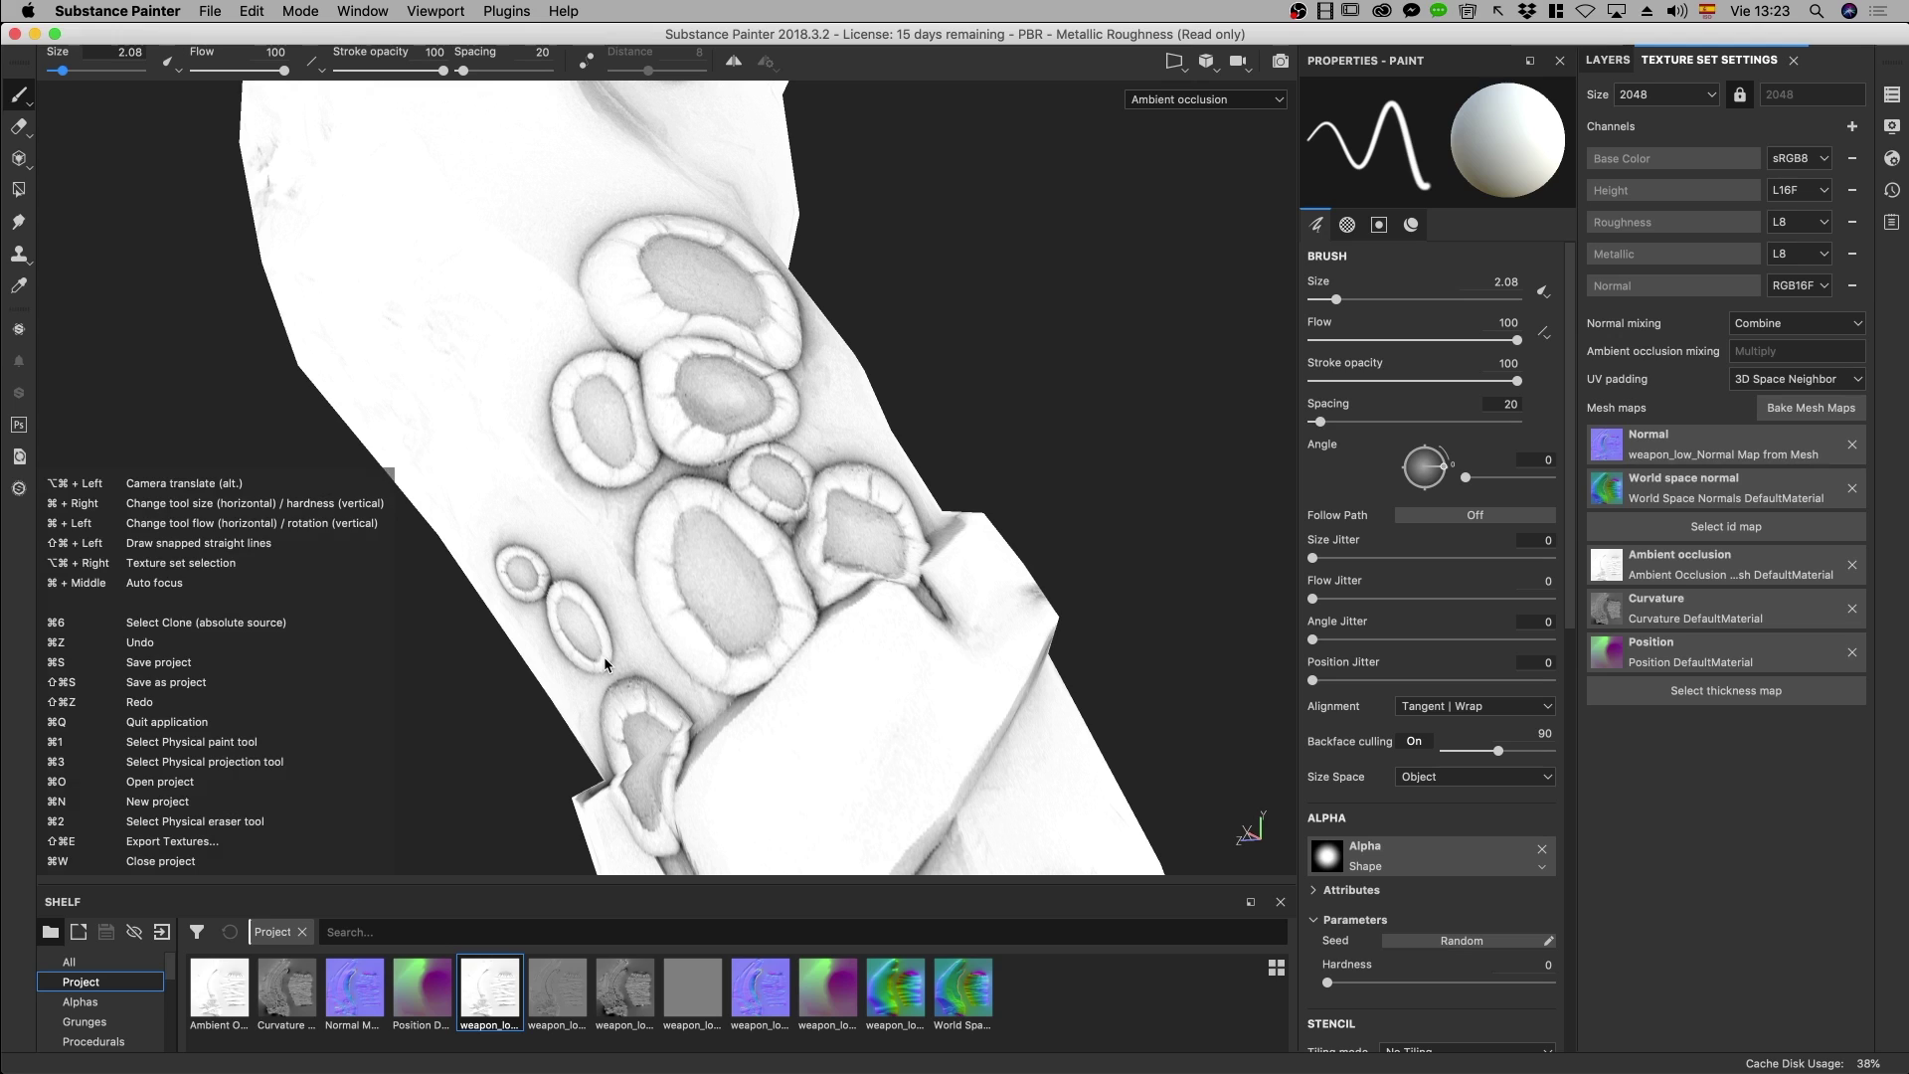
{"action": "key", "text": "shift"}
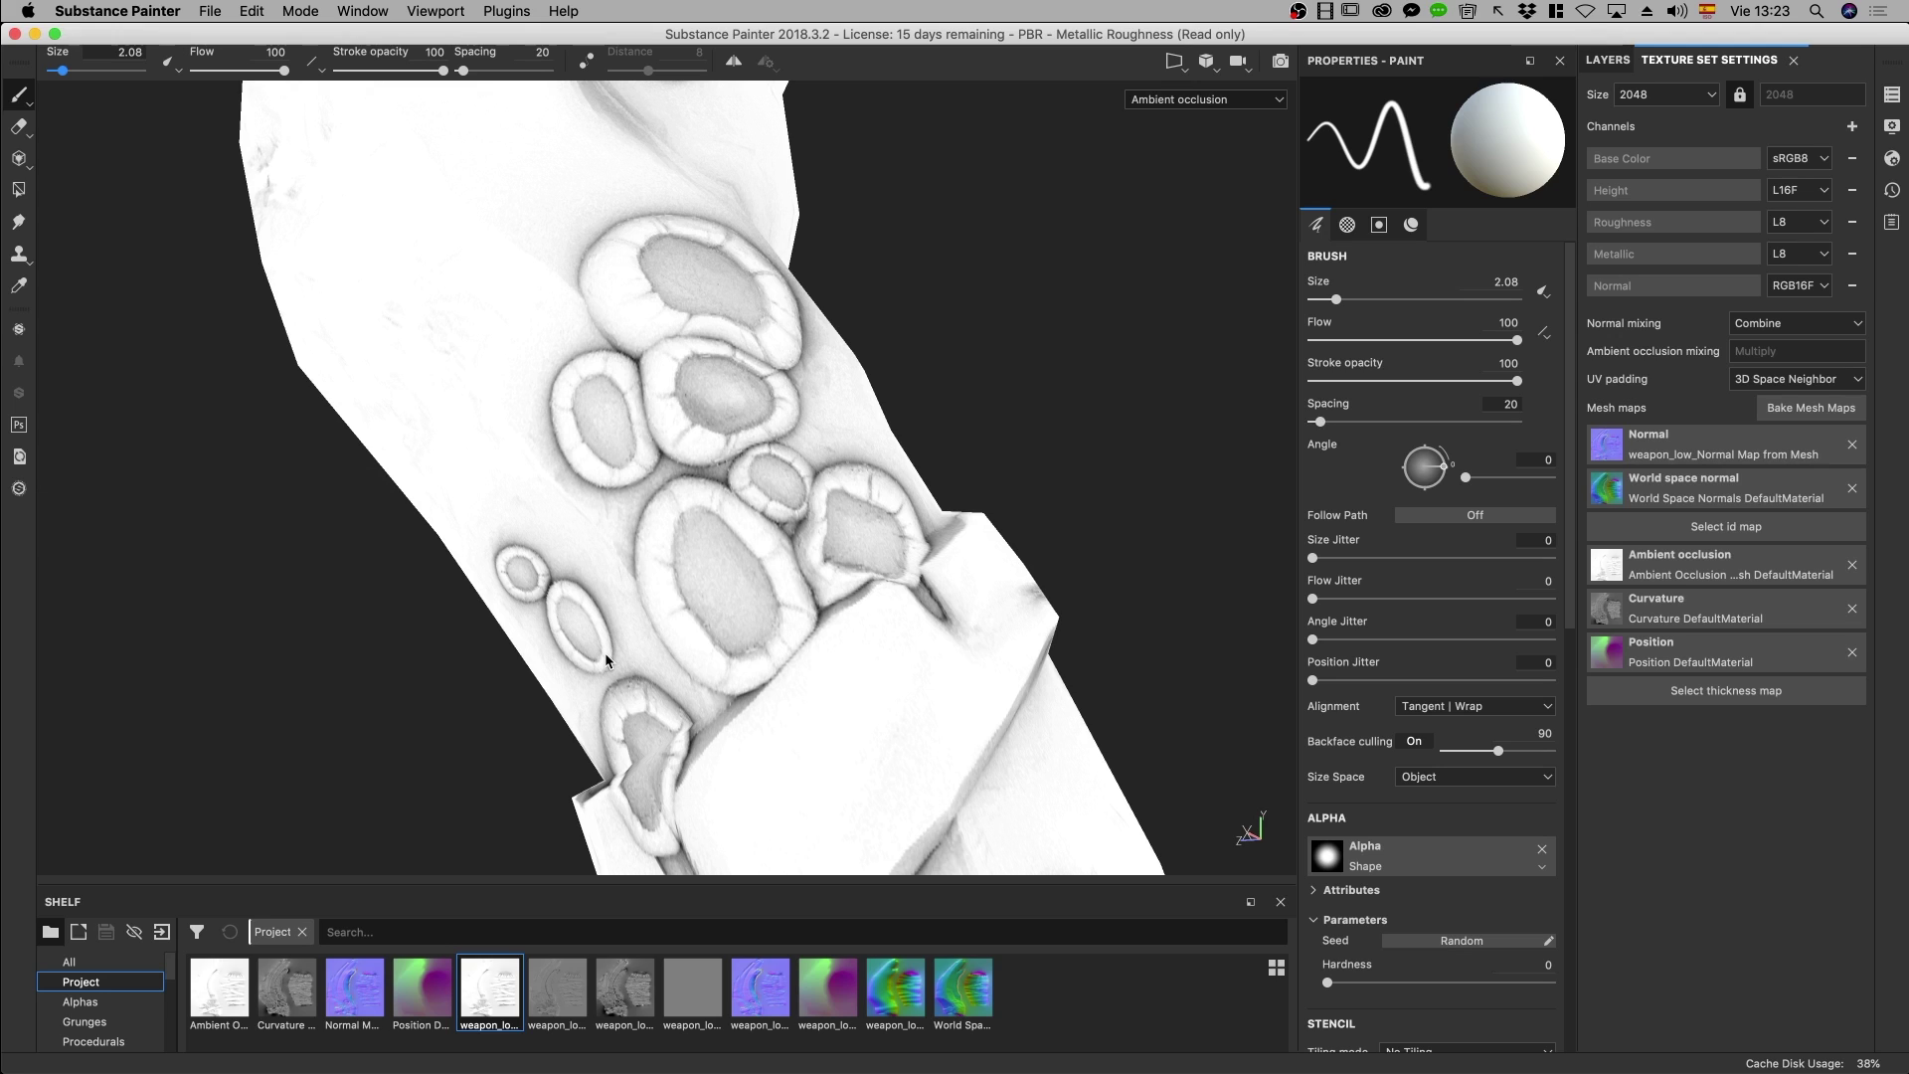
{"action": "key", "text": "ctrl+shift+z"}
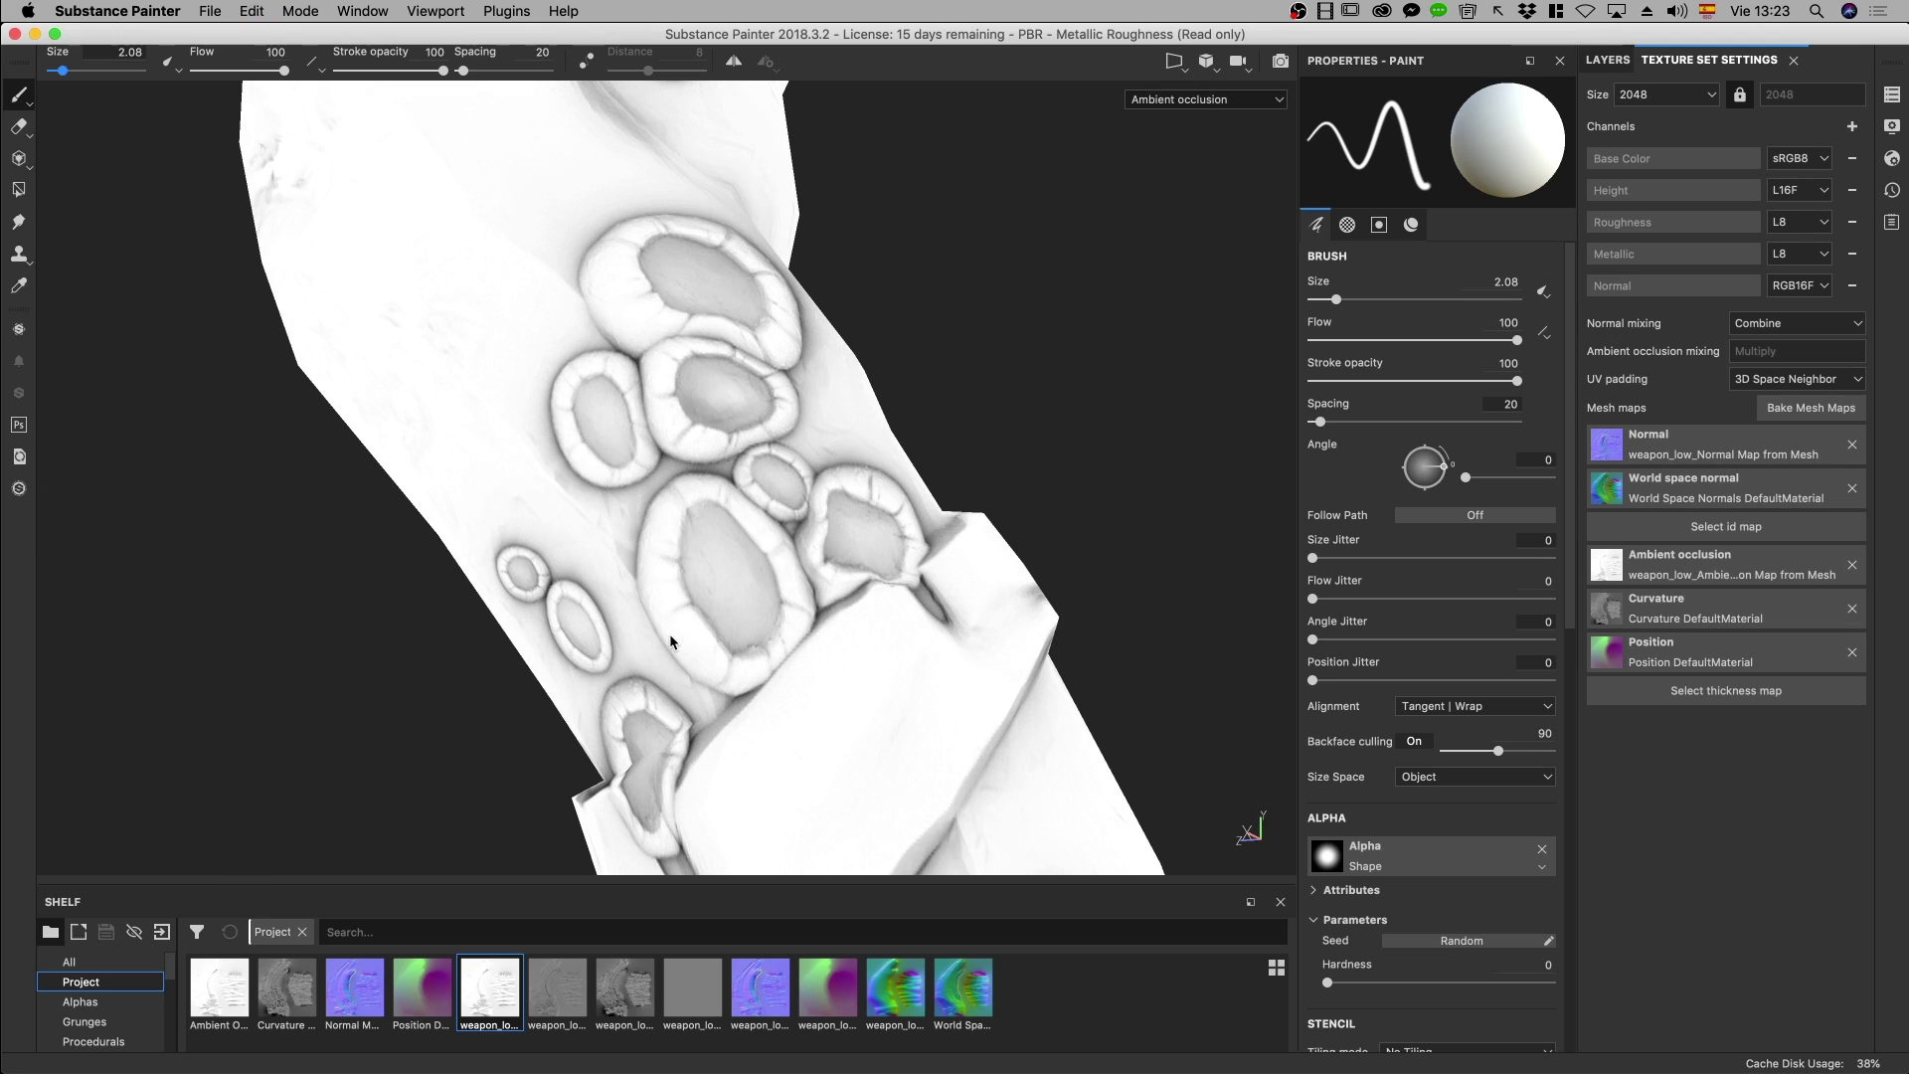
{"action": "key", "text": "ctrl+z"}
{"action": "key", "text": "ctrl+shift+z"}
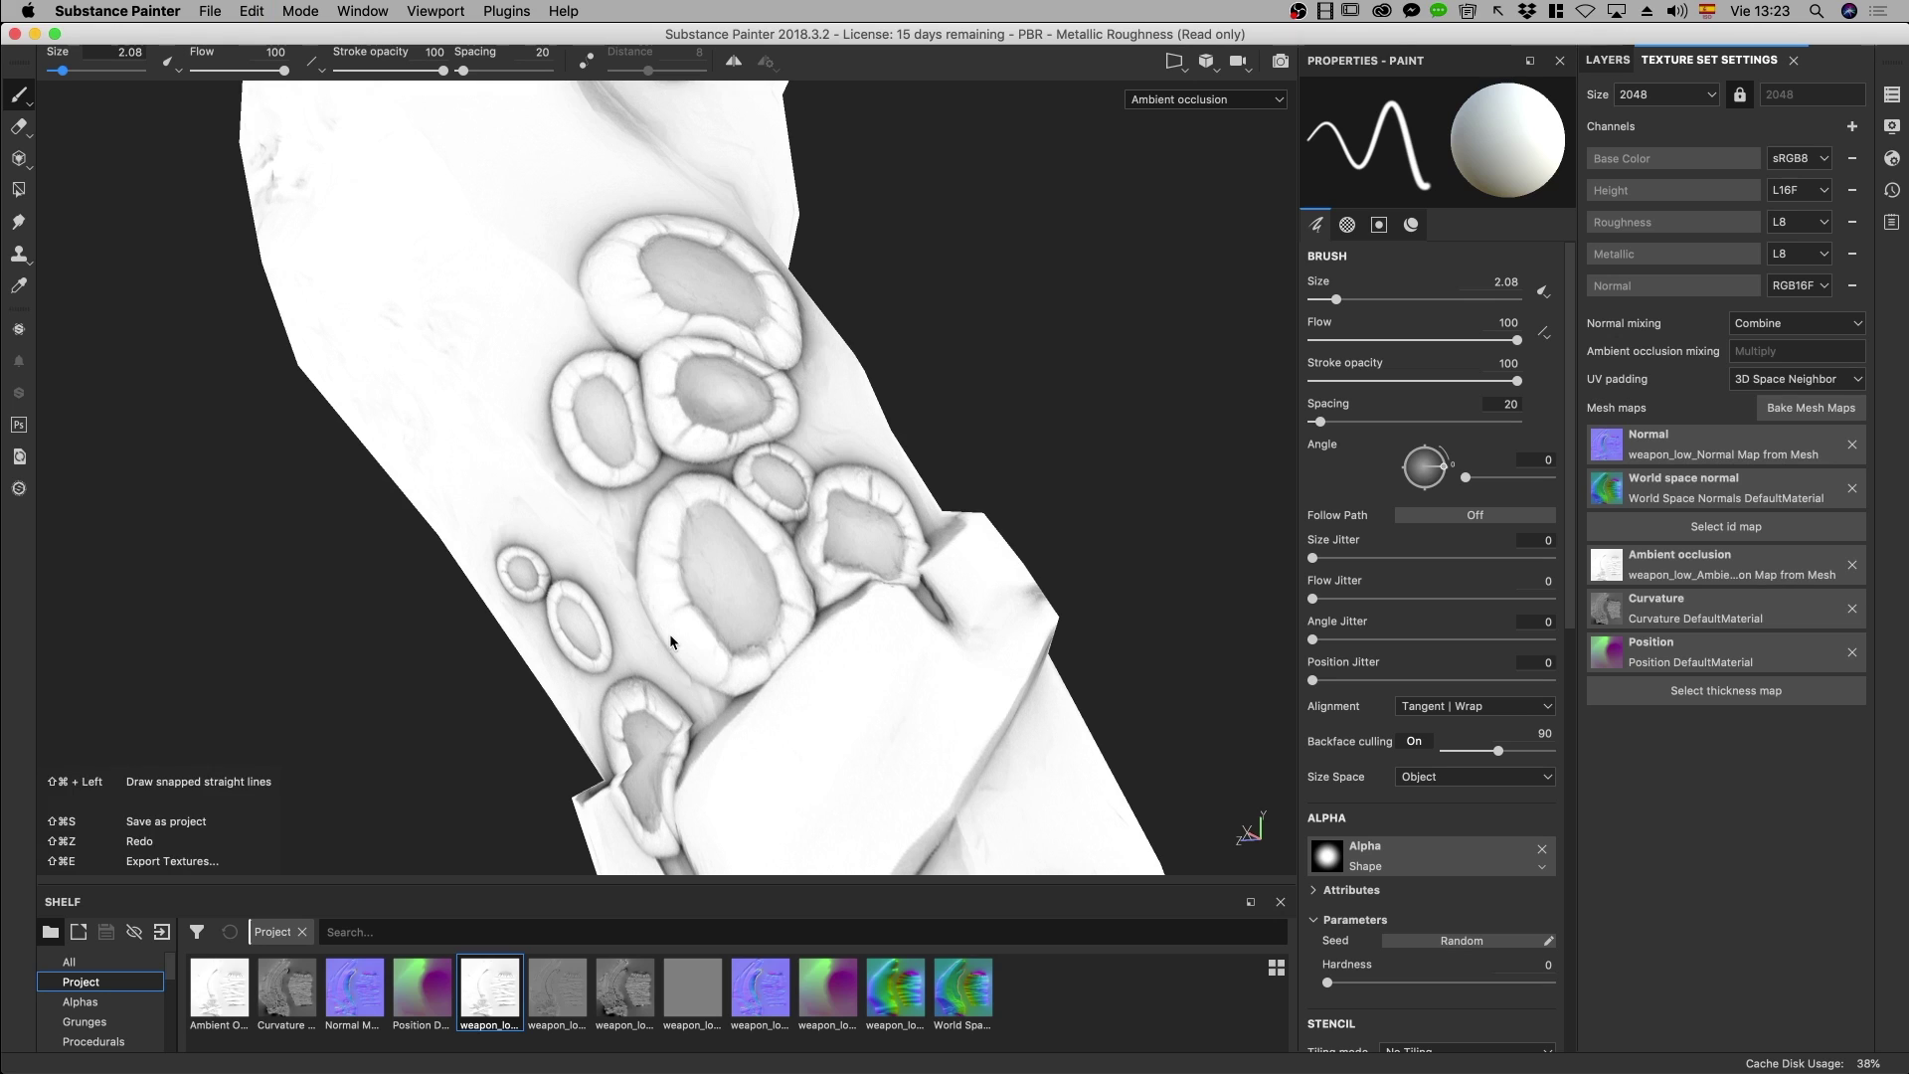
{"action": "key", "text": "ctrl+z"}
{"action": "key", "text": "ctrl+shift+z"}
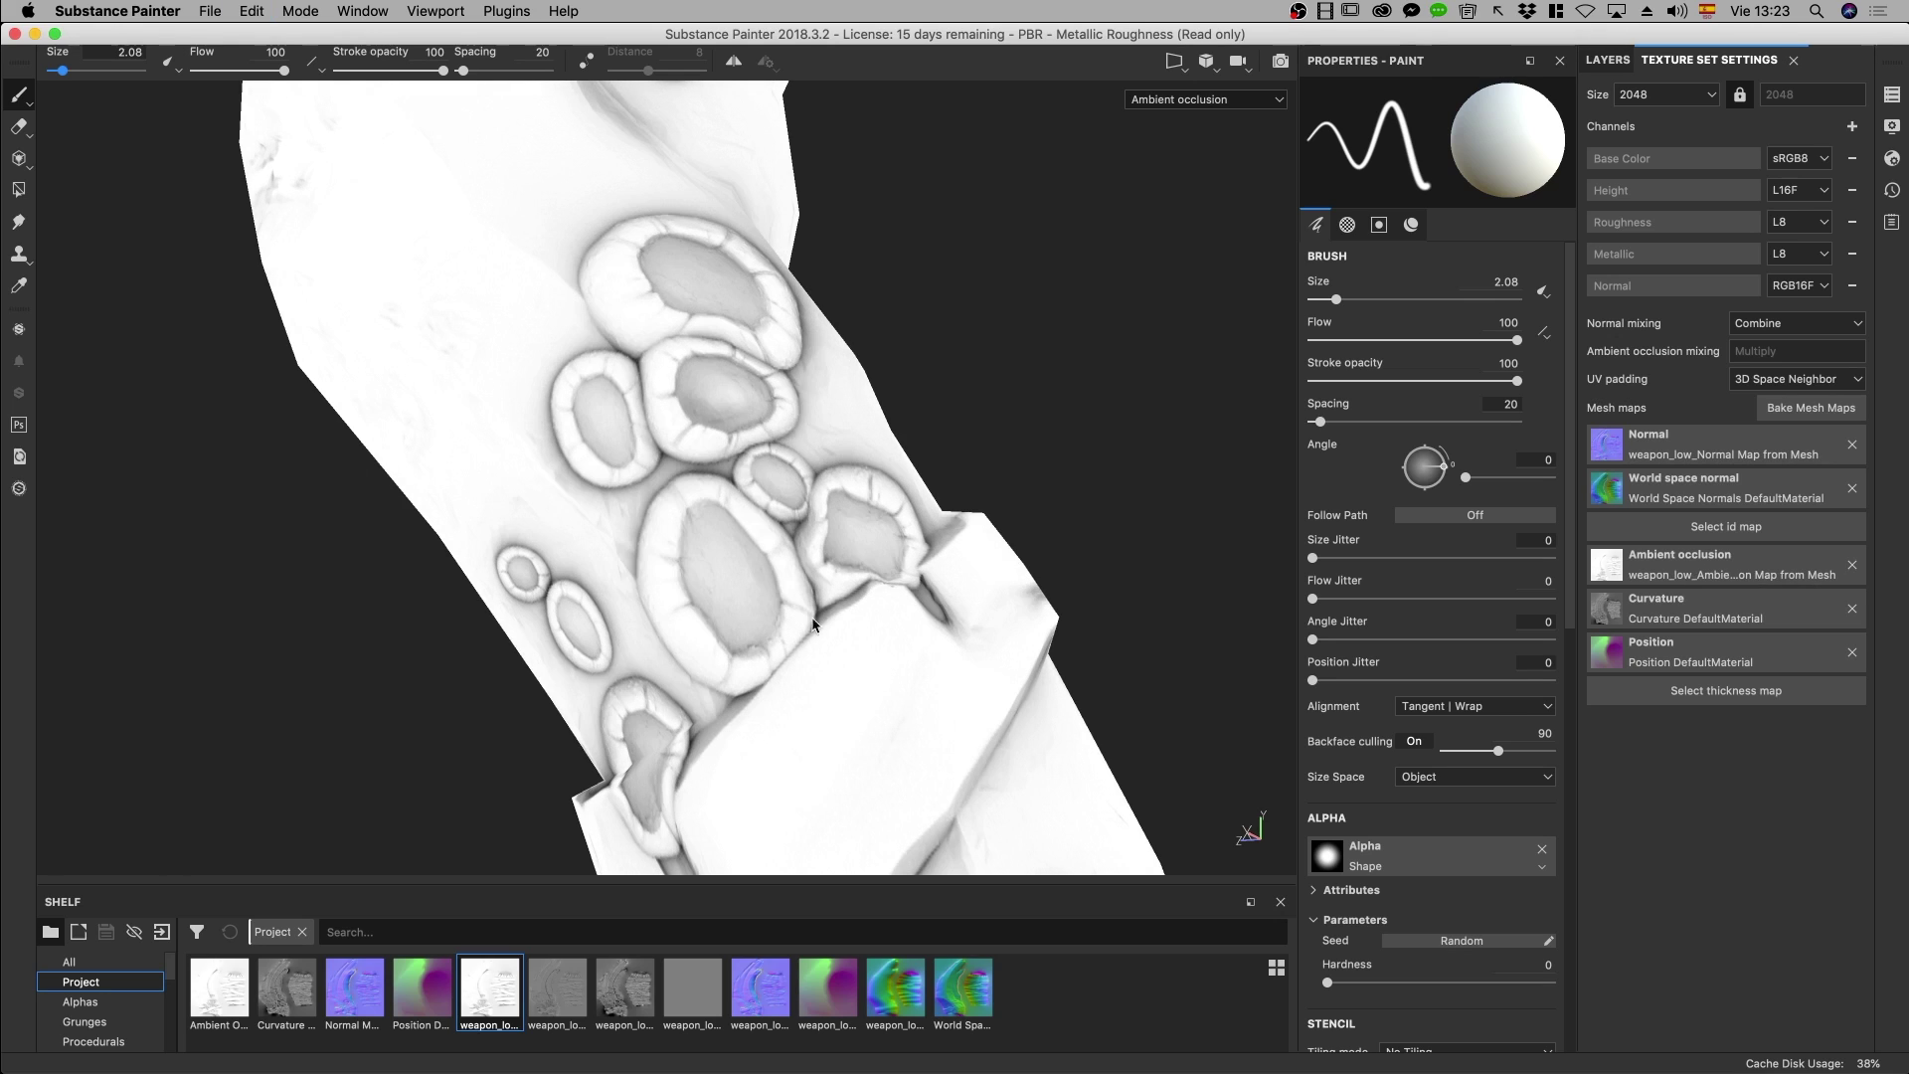
{"action": "key", "text": "ctrl+z"}
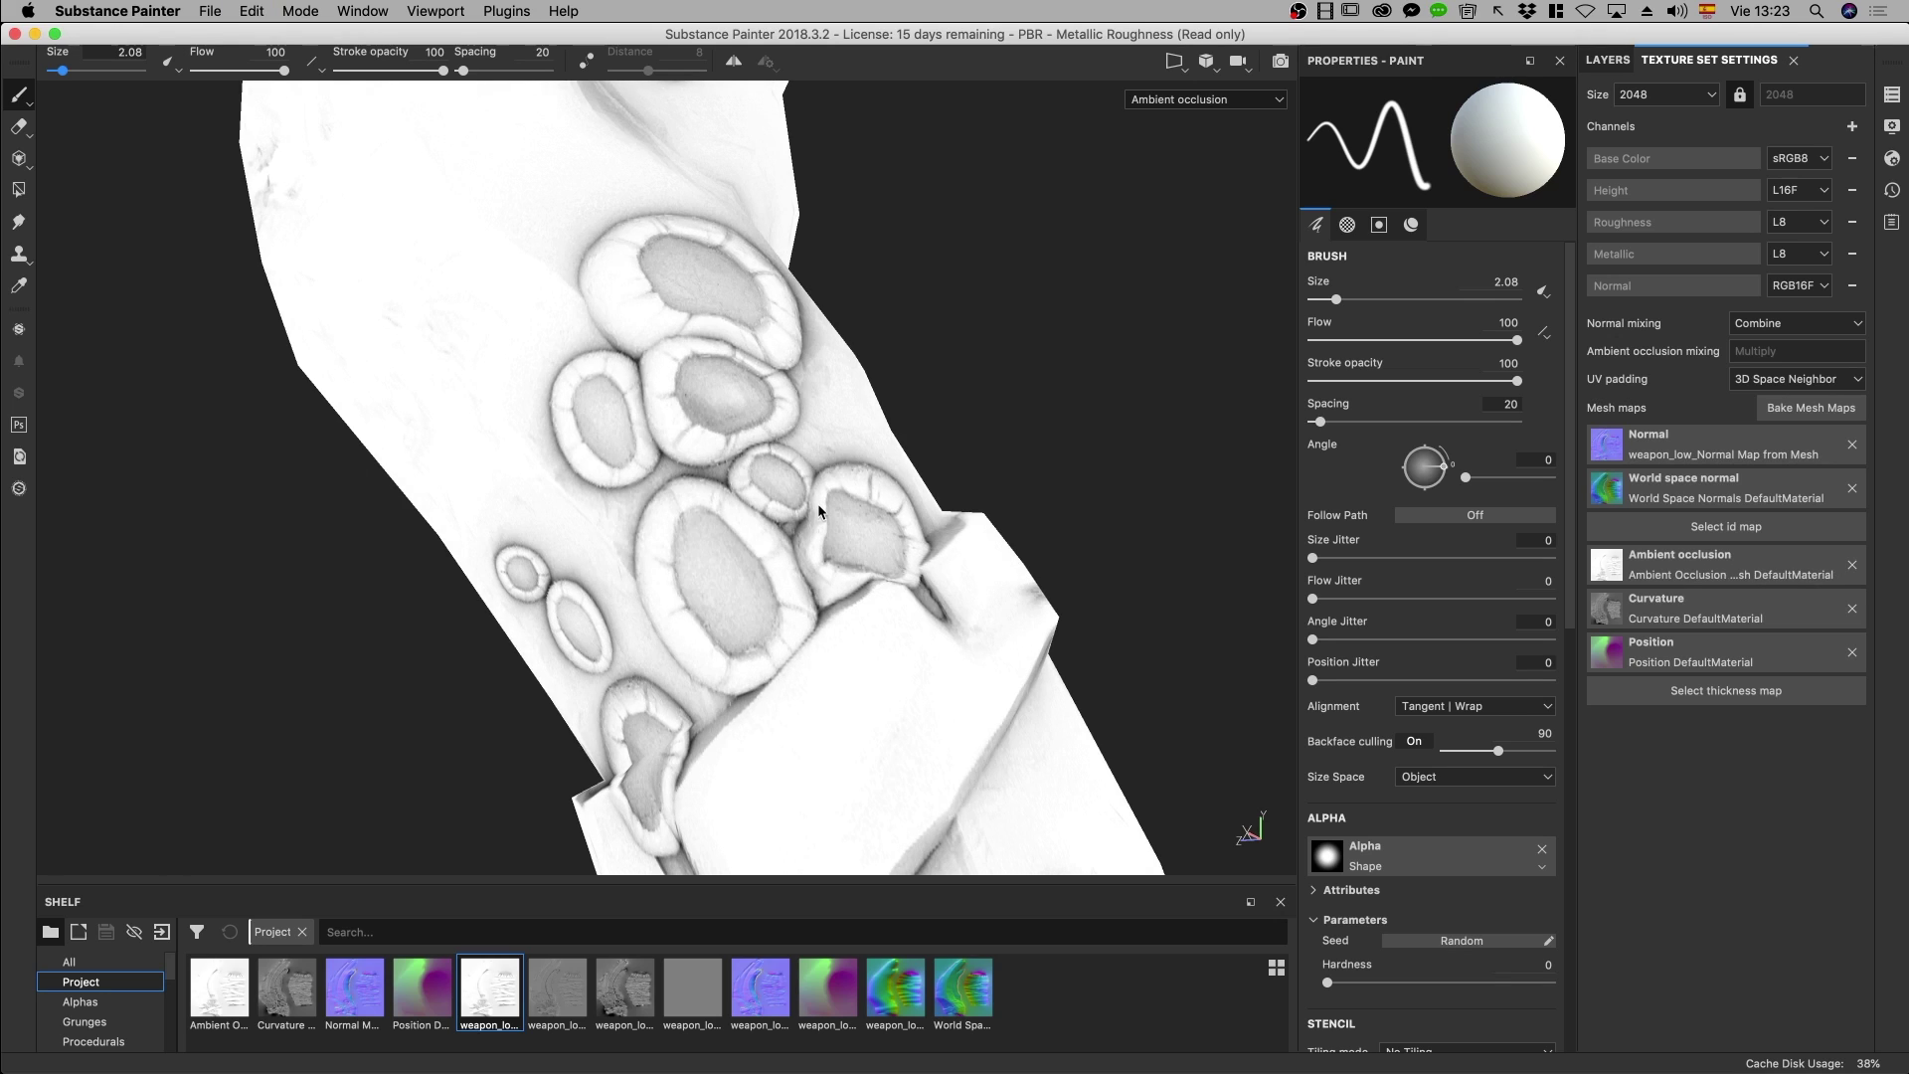
{"action": "key", "text": "ctrl+shift+z"}
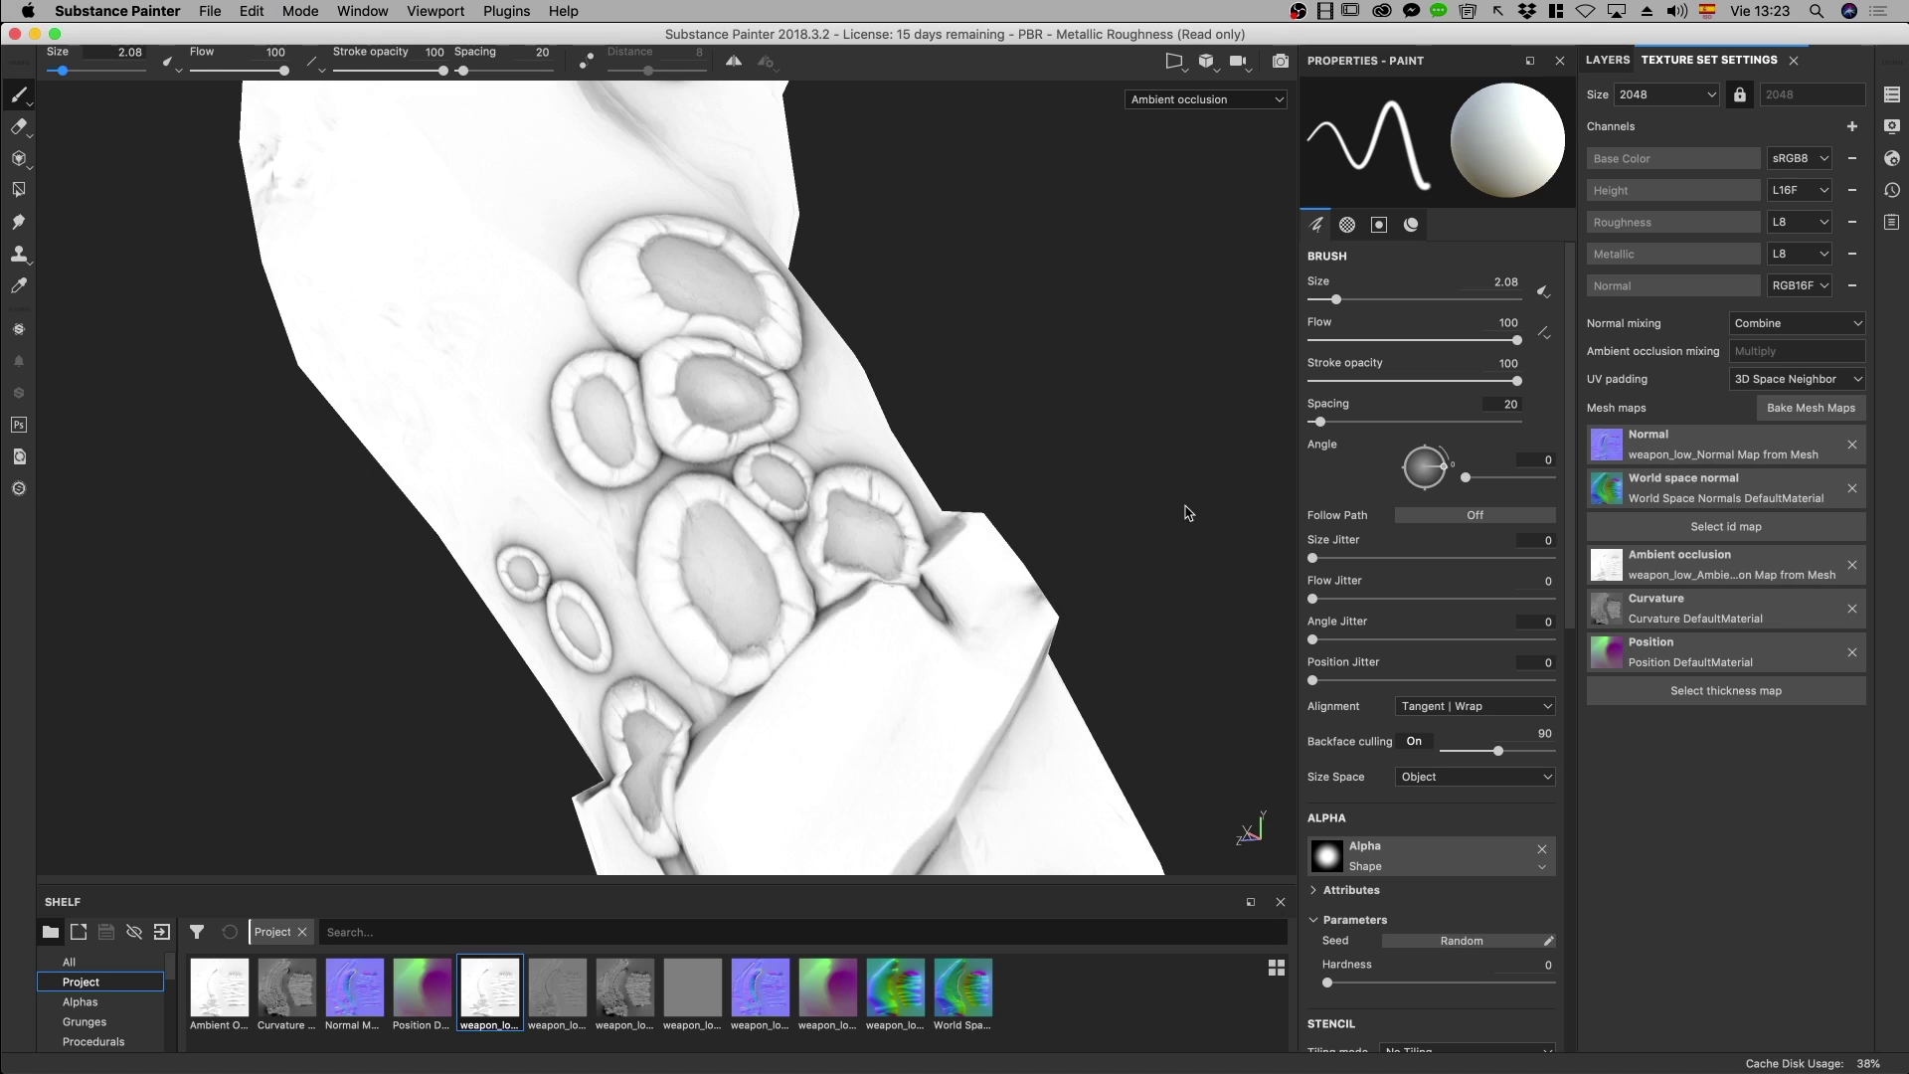
In Bake Mesh Maps, disable the normal, curvature and position bakers, leaving only Ambient occlusion
{"action": "left_click", "coordinate": [1784, 408]}
{"action": "left_click", "coordinate": [661, 297]}
{"action": "left_click", "coordinate": [661, 325]}
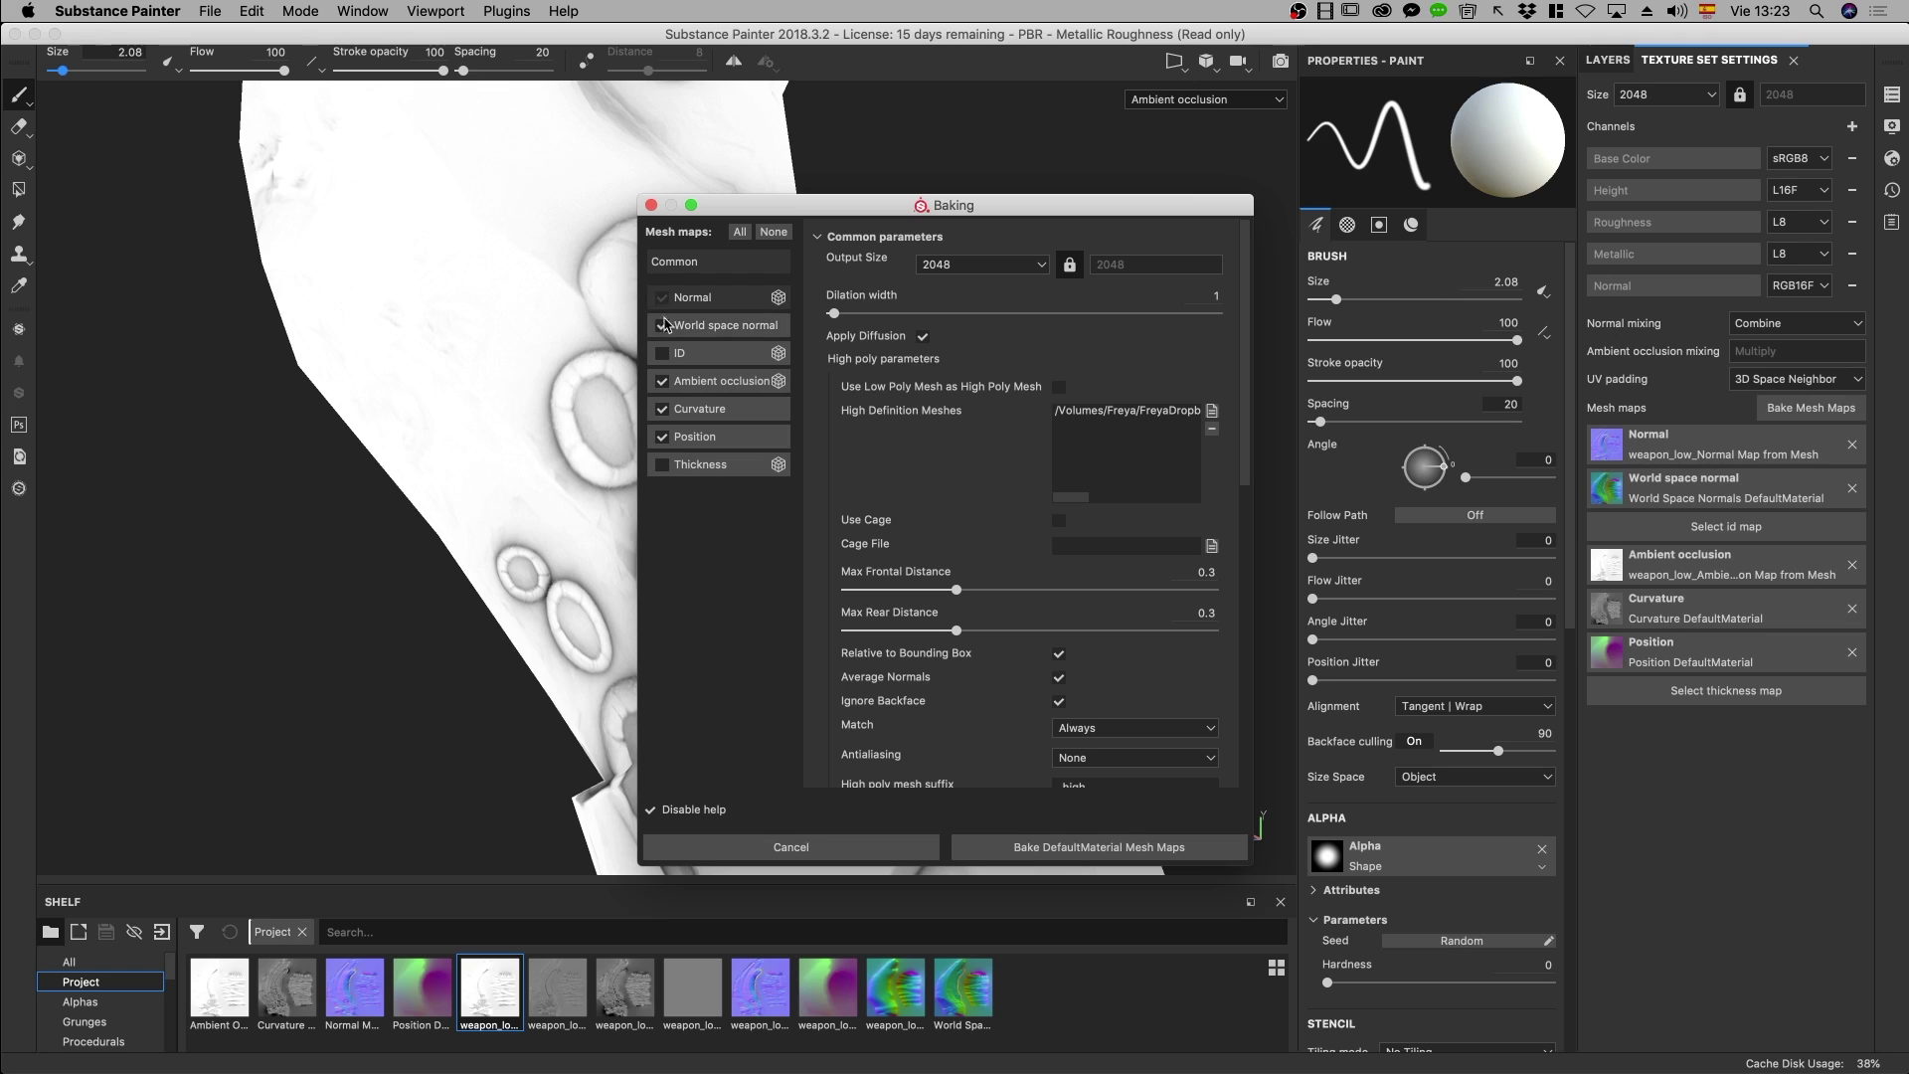
{"action": "left_click", "coordinate": [661, 408]}
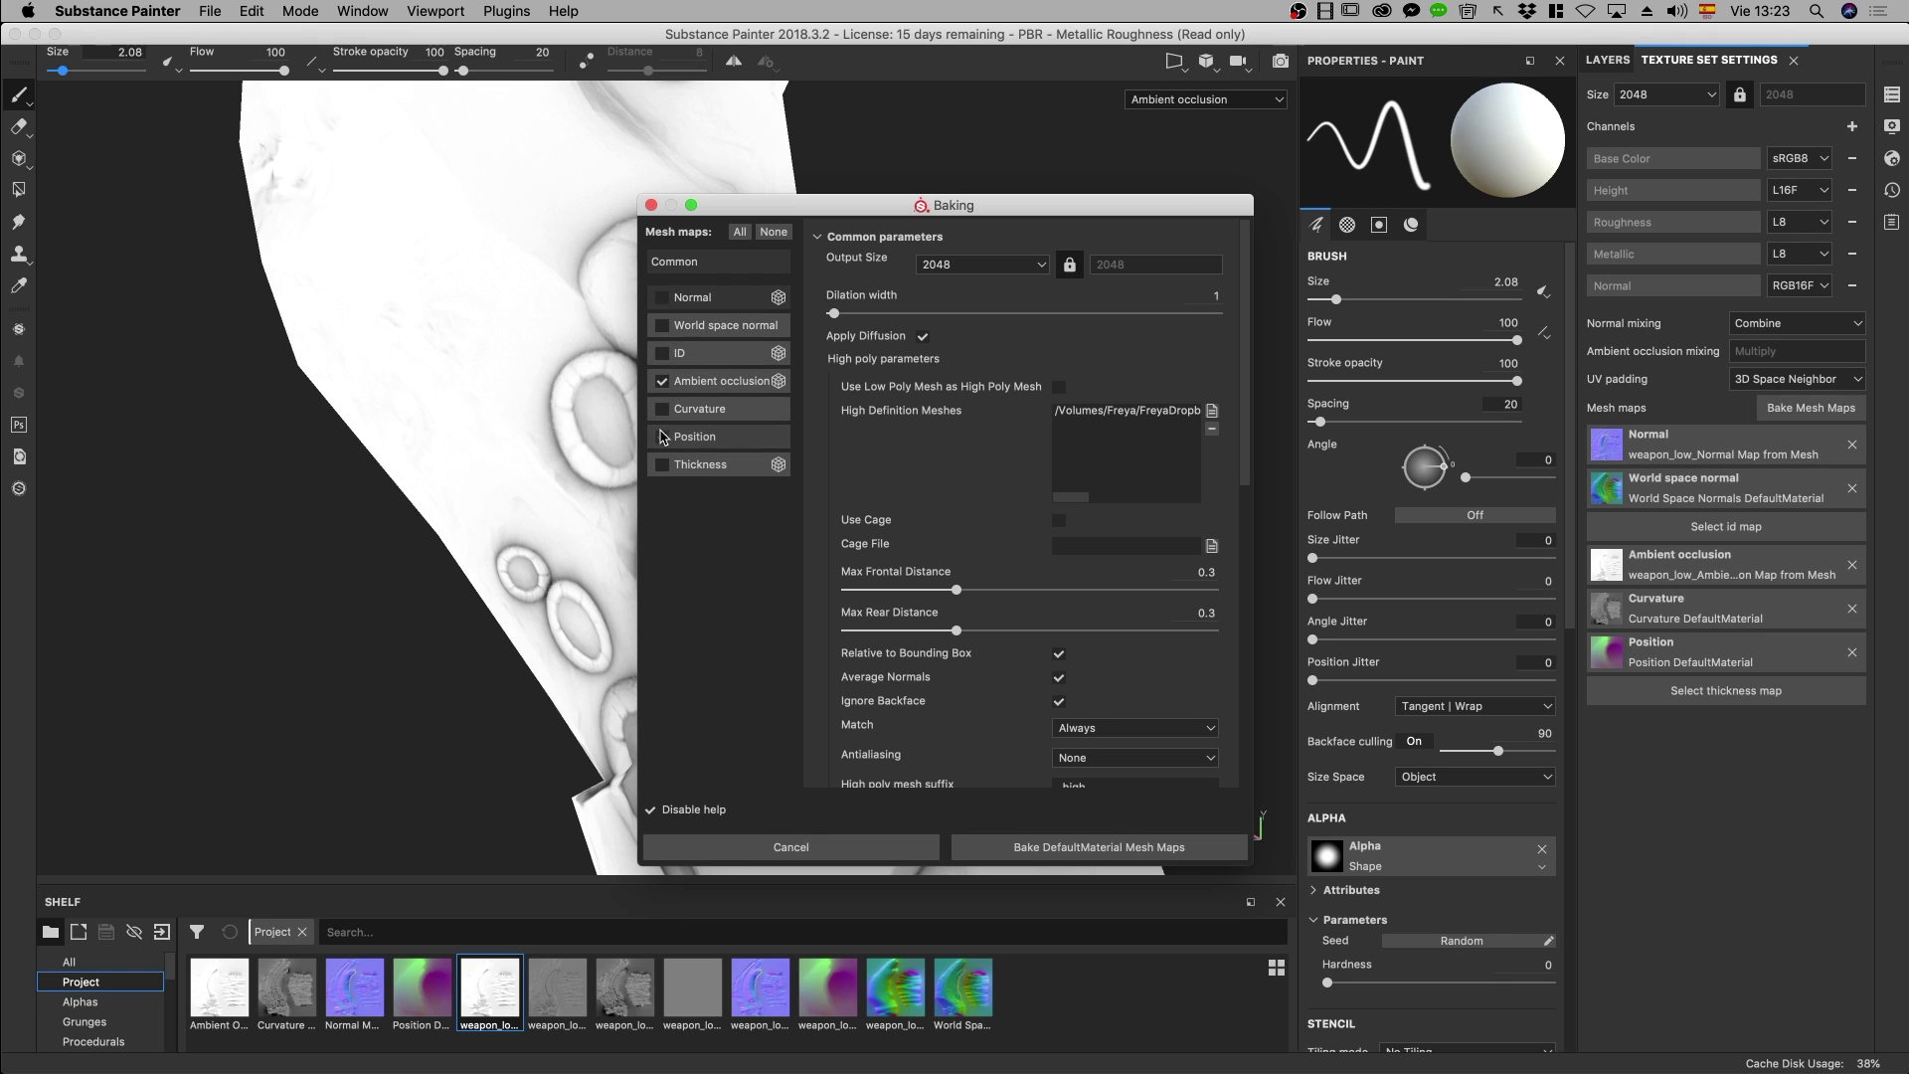
{"action": "left_click", "coordinate": [722, 381]}
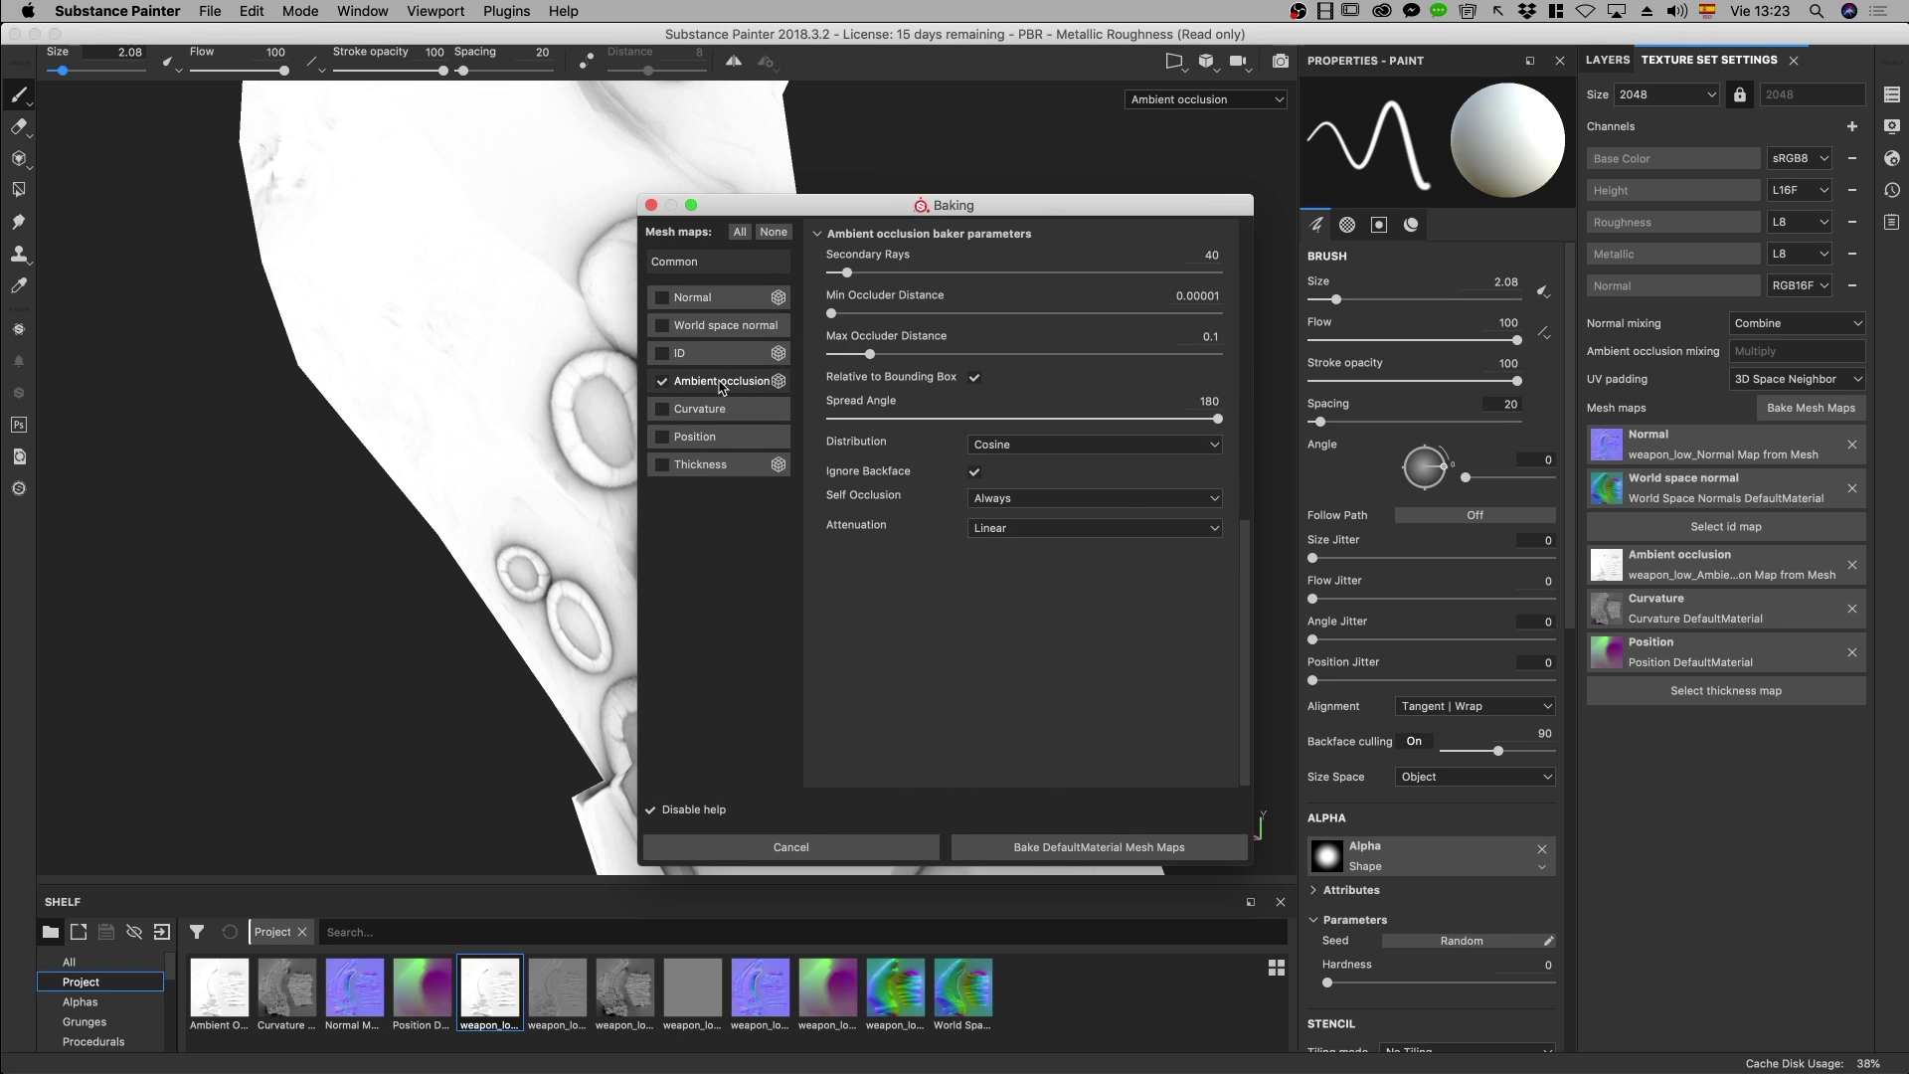
Set ambient occlusion Secondary Rays to 80 and bake the DefaultMaterial mesh maps
{"action": "scroll", "coordinate": [1087, 613], "scroll_direction": "up", "scroll_amount": 2}
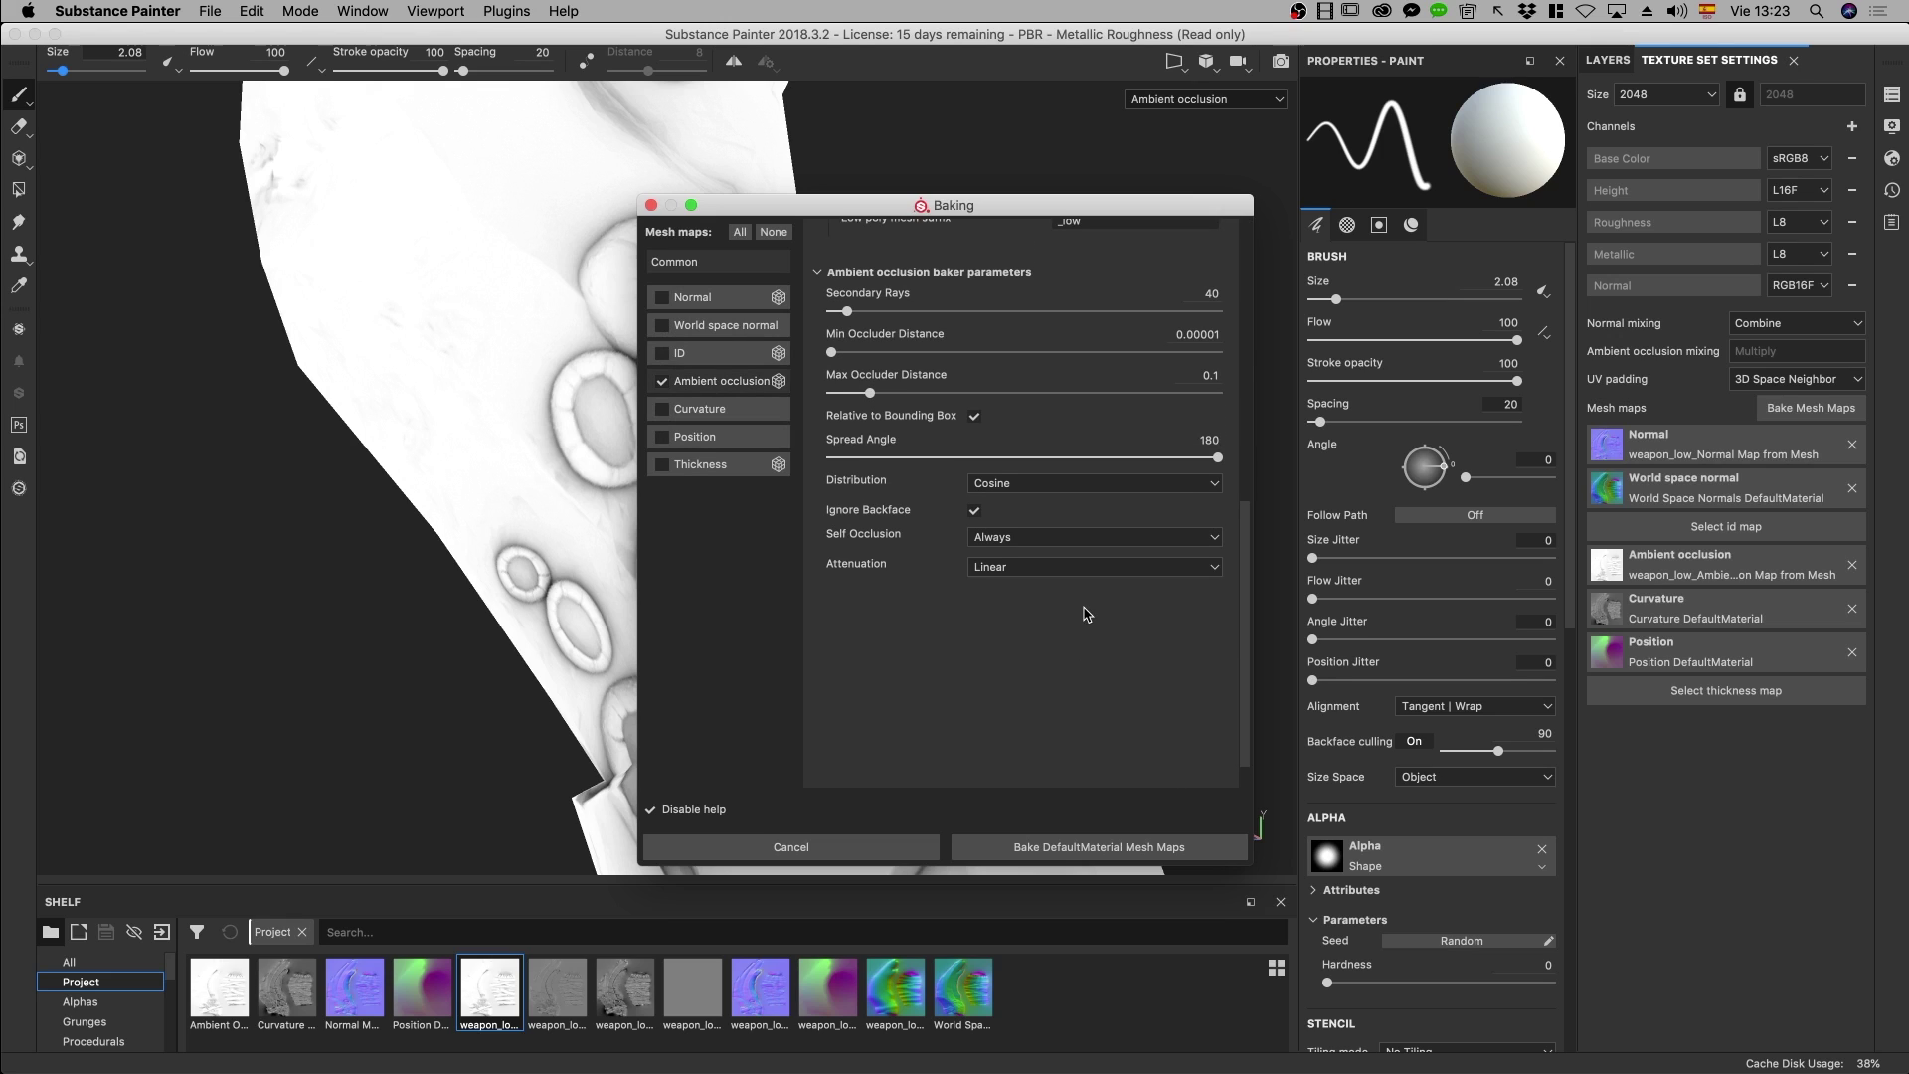
{"action": "scroll", "coordinate": [1086, 613], "scroll_direction": "up", "scroll_amount": 2}
{"action": "scroll", "coordinate": [1086, 613], "scroll_direction": "up", "scroll_amount": 1}
{"action": "scroll", "coordinate": [1086, 613], "scroll_direction": "up", "scroll_amount": 1}
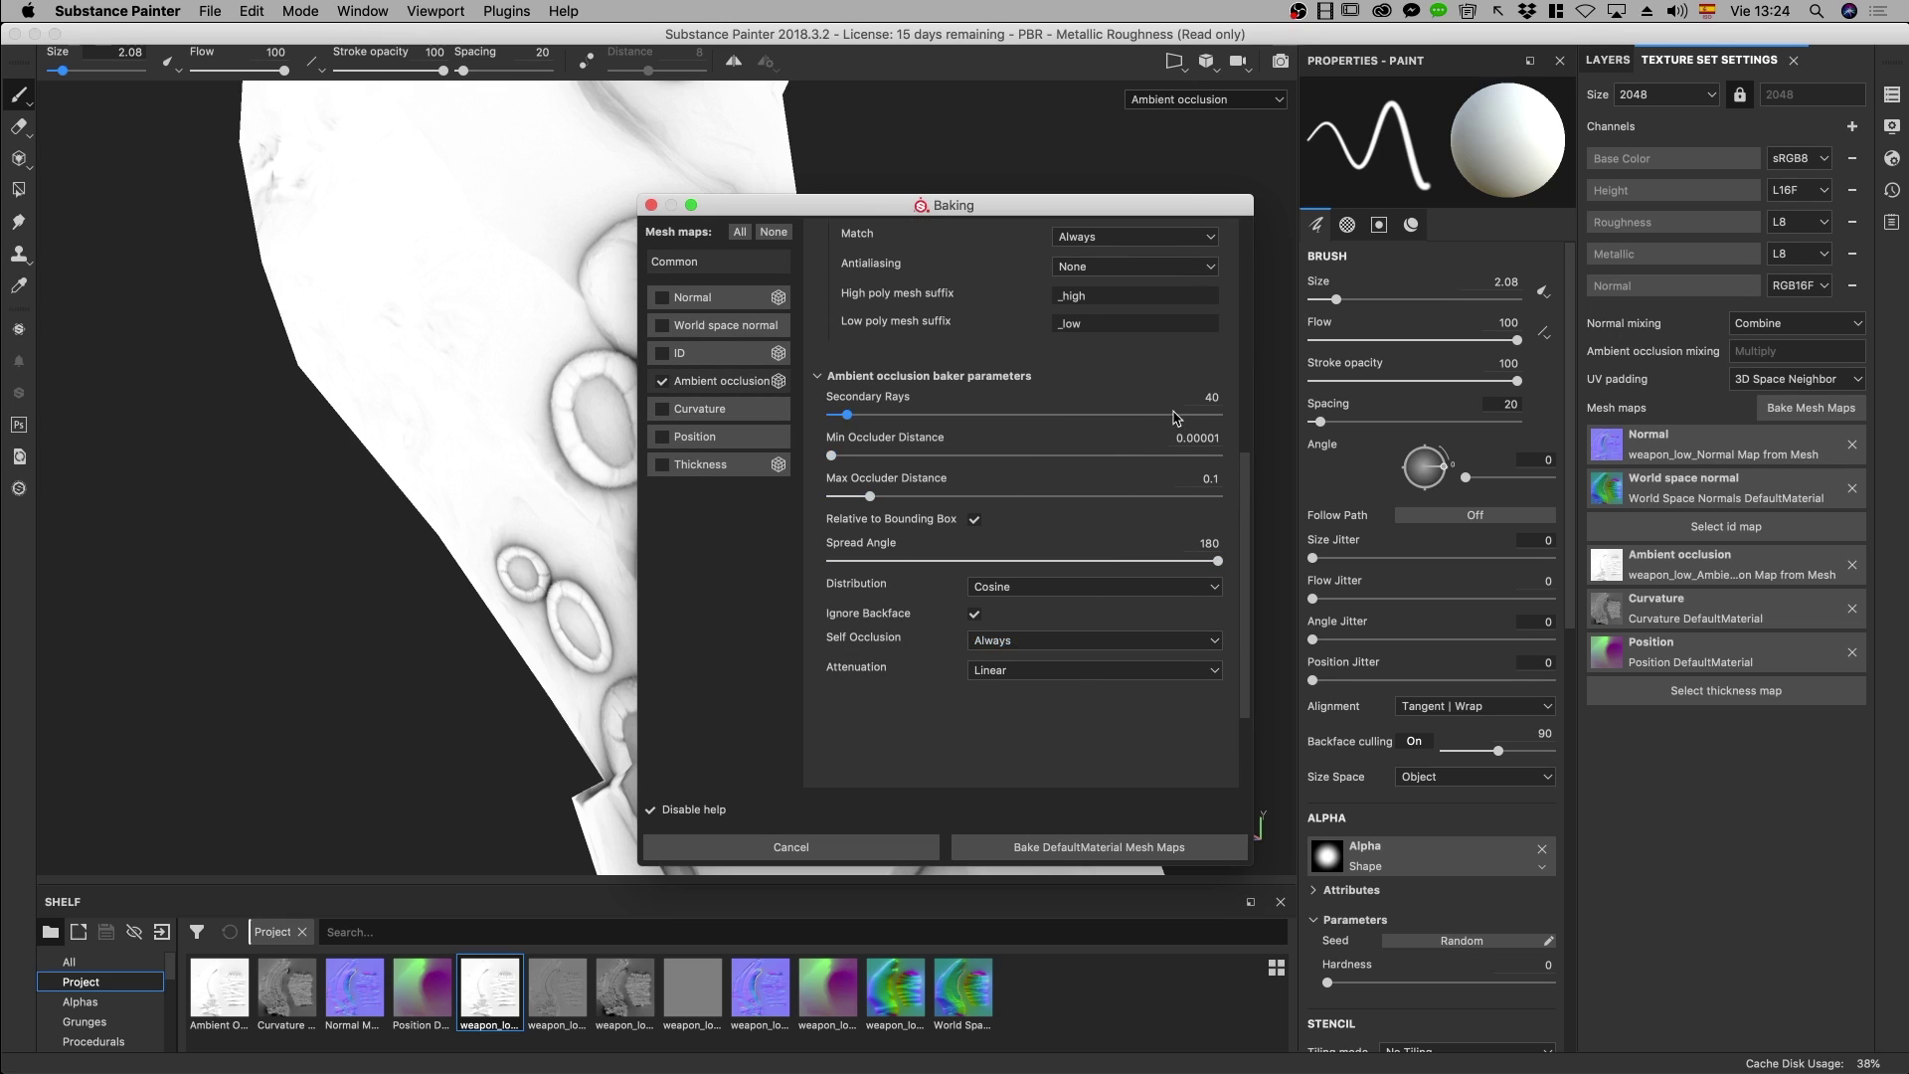
{"action": "left_click", "coordinate": [1205, 398]}
{"action": "type", "text": "80"}
{"action": "key", "text": "Return"}
{"action": "scroll", "coordinate": [1205, 398], "scroll_direction": "down", "scroll_amount": 5}
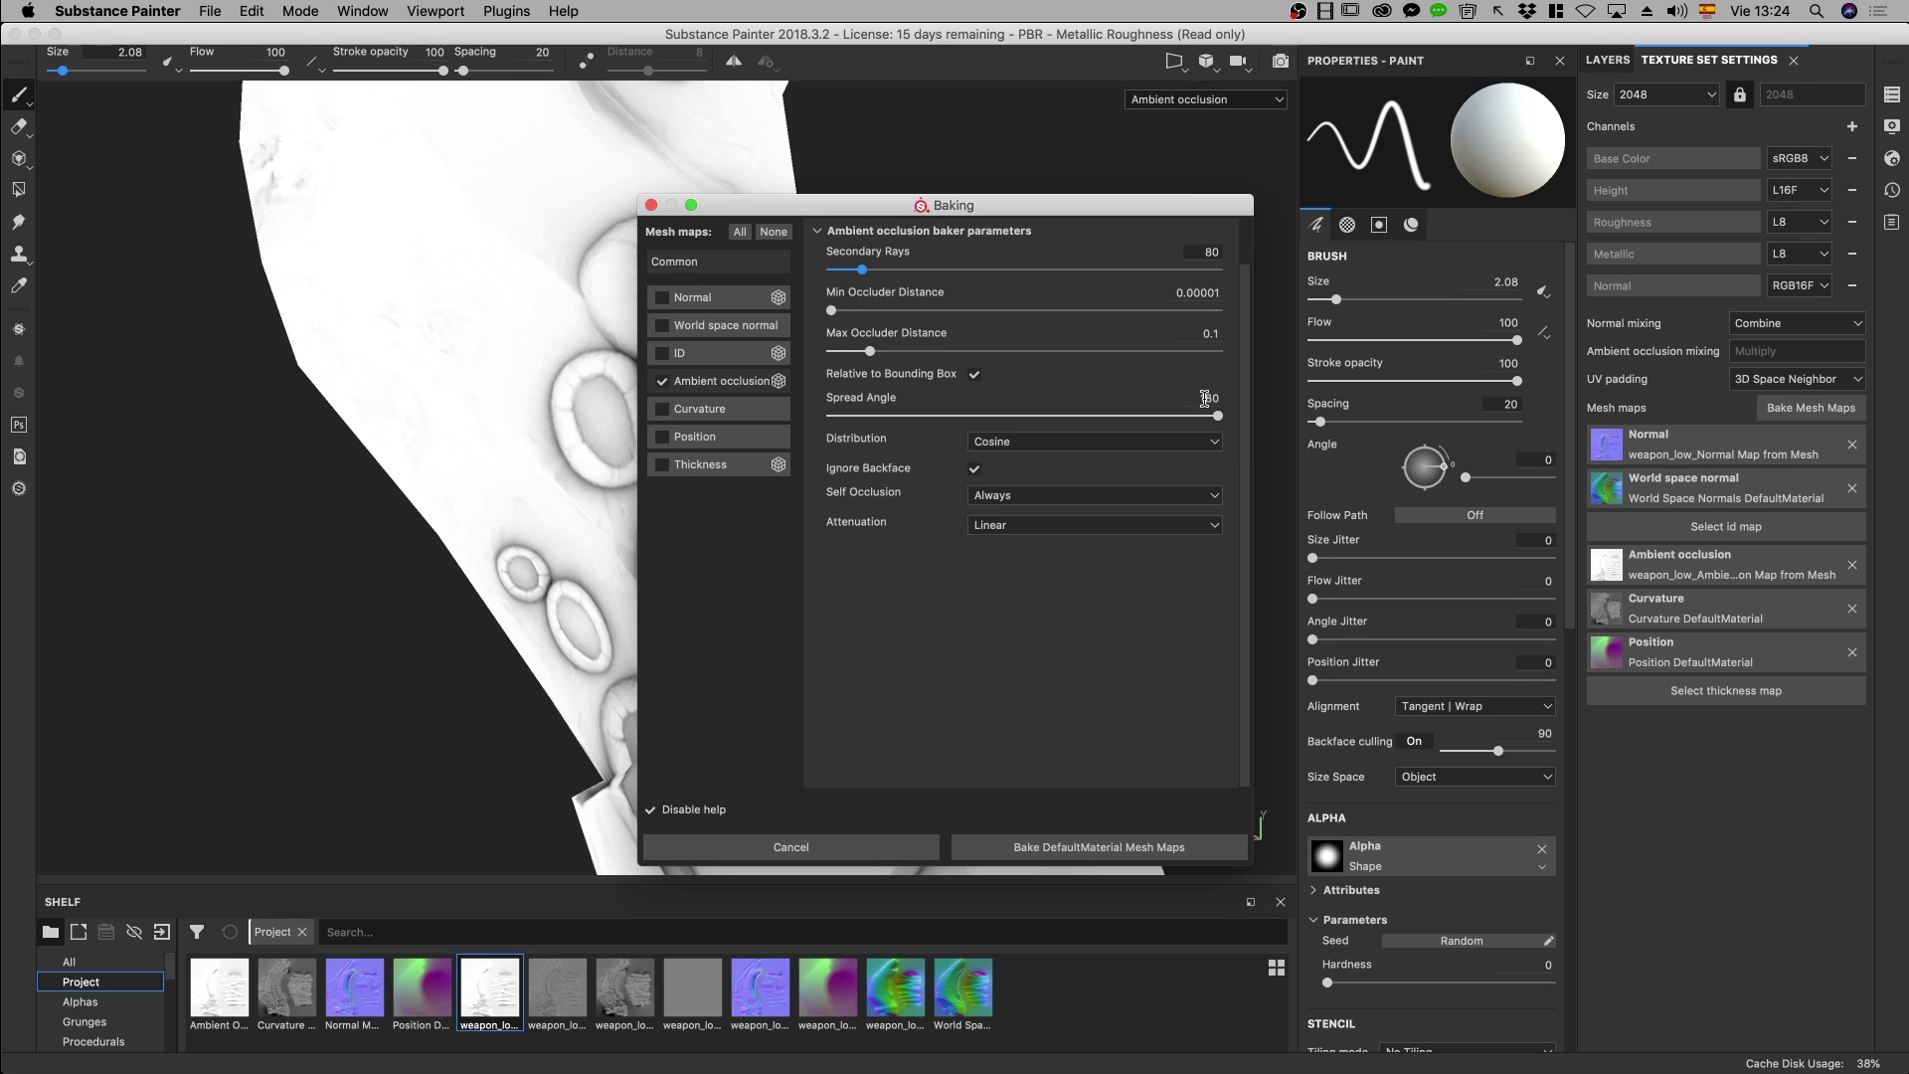
{"action": "left_click", "coordinate": [1071, 835]}
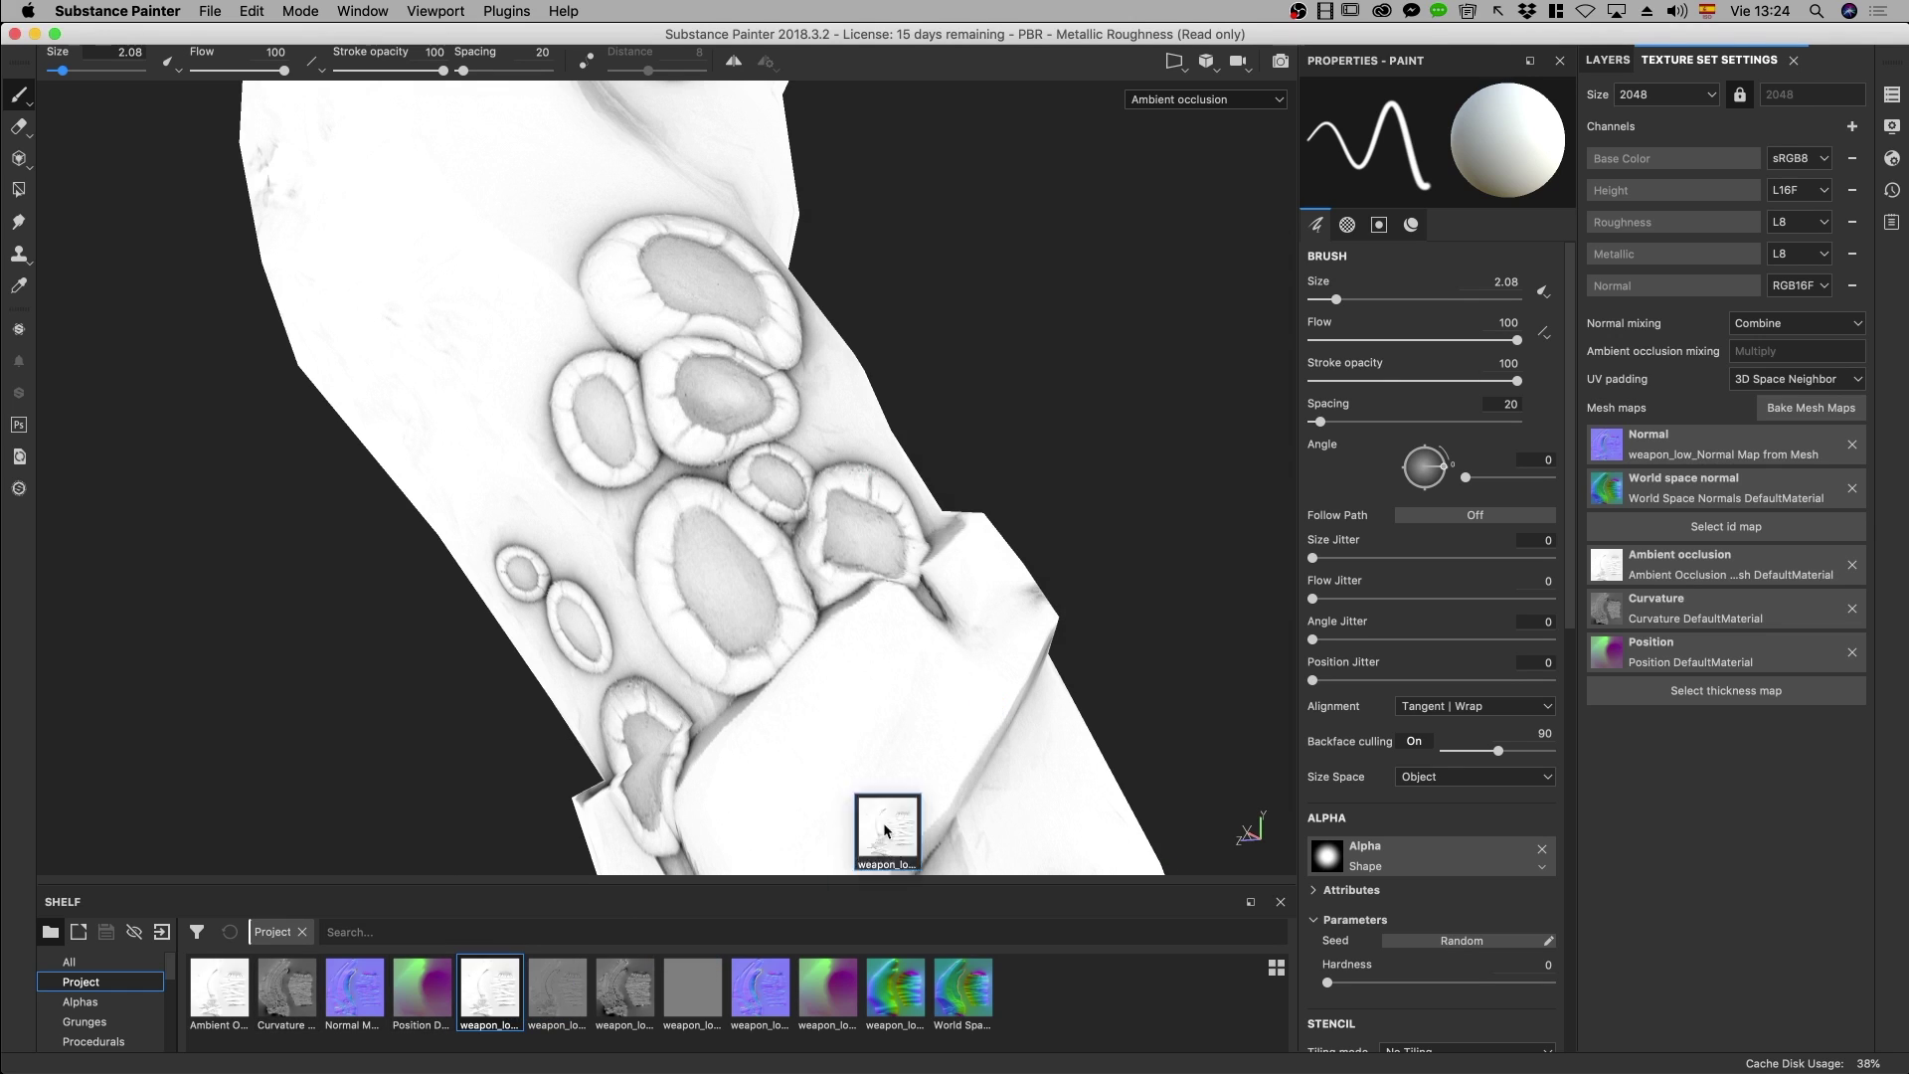
Try assigning the Designer AO map to the AO slot, then undo to restore the Painter bake
{"action": "left_click_drag", "start_coordinate": [882, 821], "coordinate": [1685, 569]}
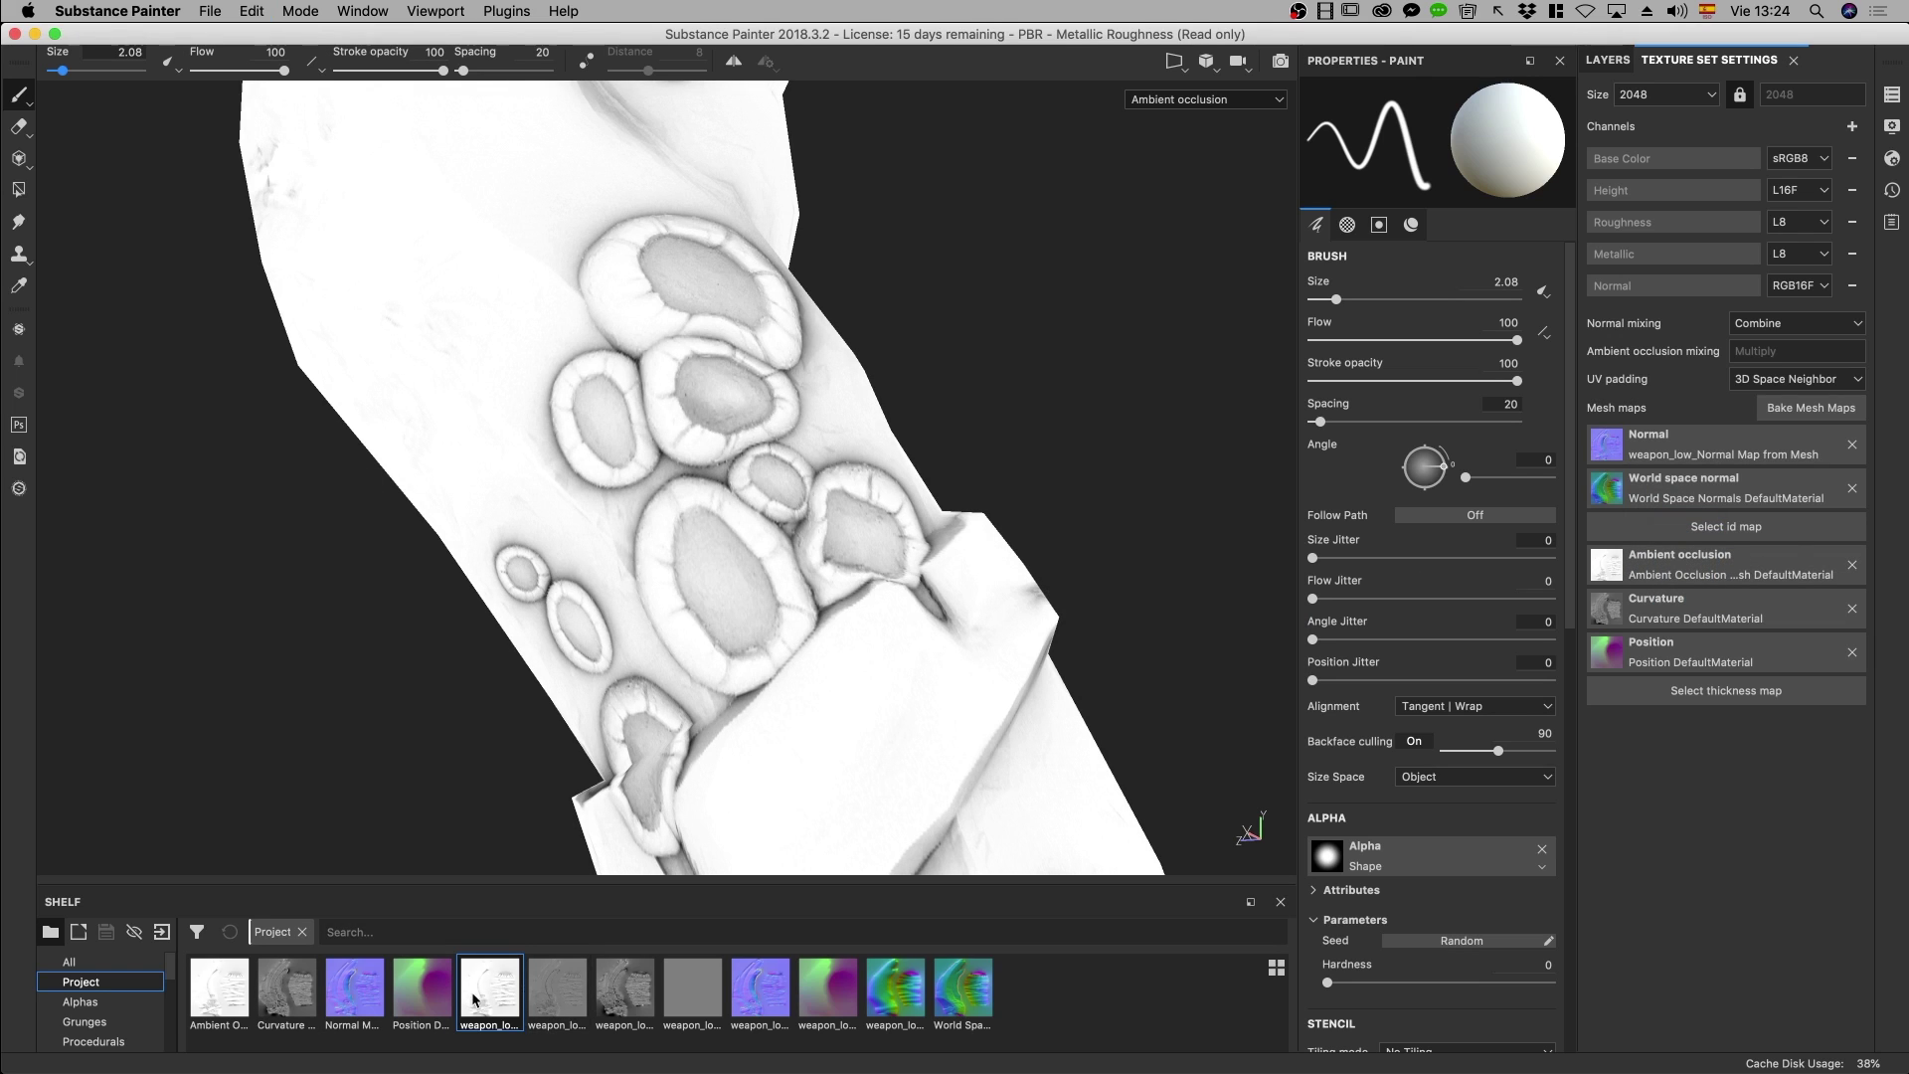
{"action": "left_click_drag", "start_coordinate": [1569, 590], "coordinate": [1590, 564]}
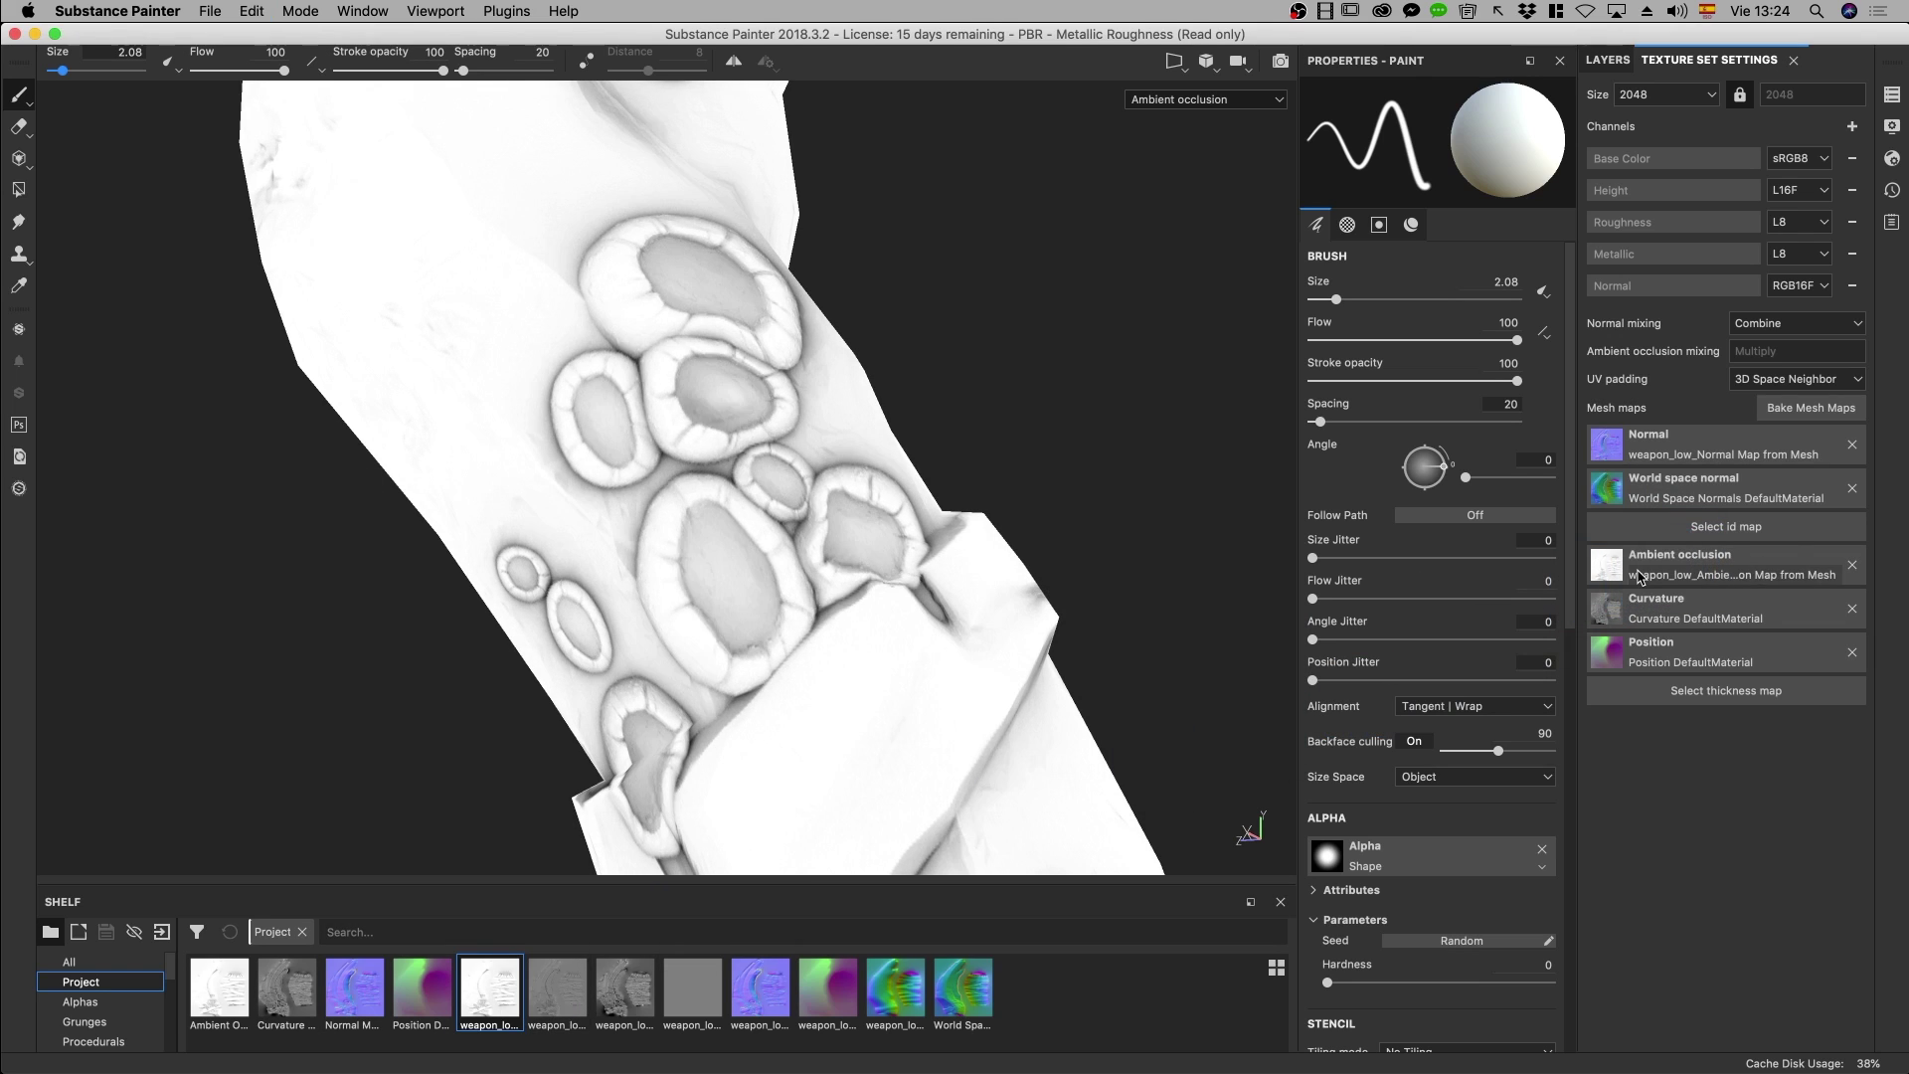
{"action": "key", "text": "ctrl+z"}
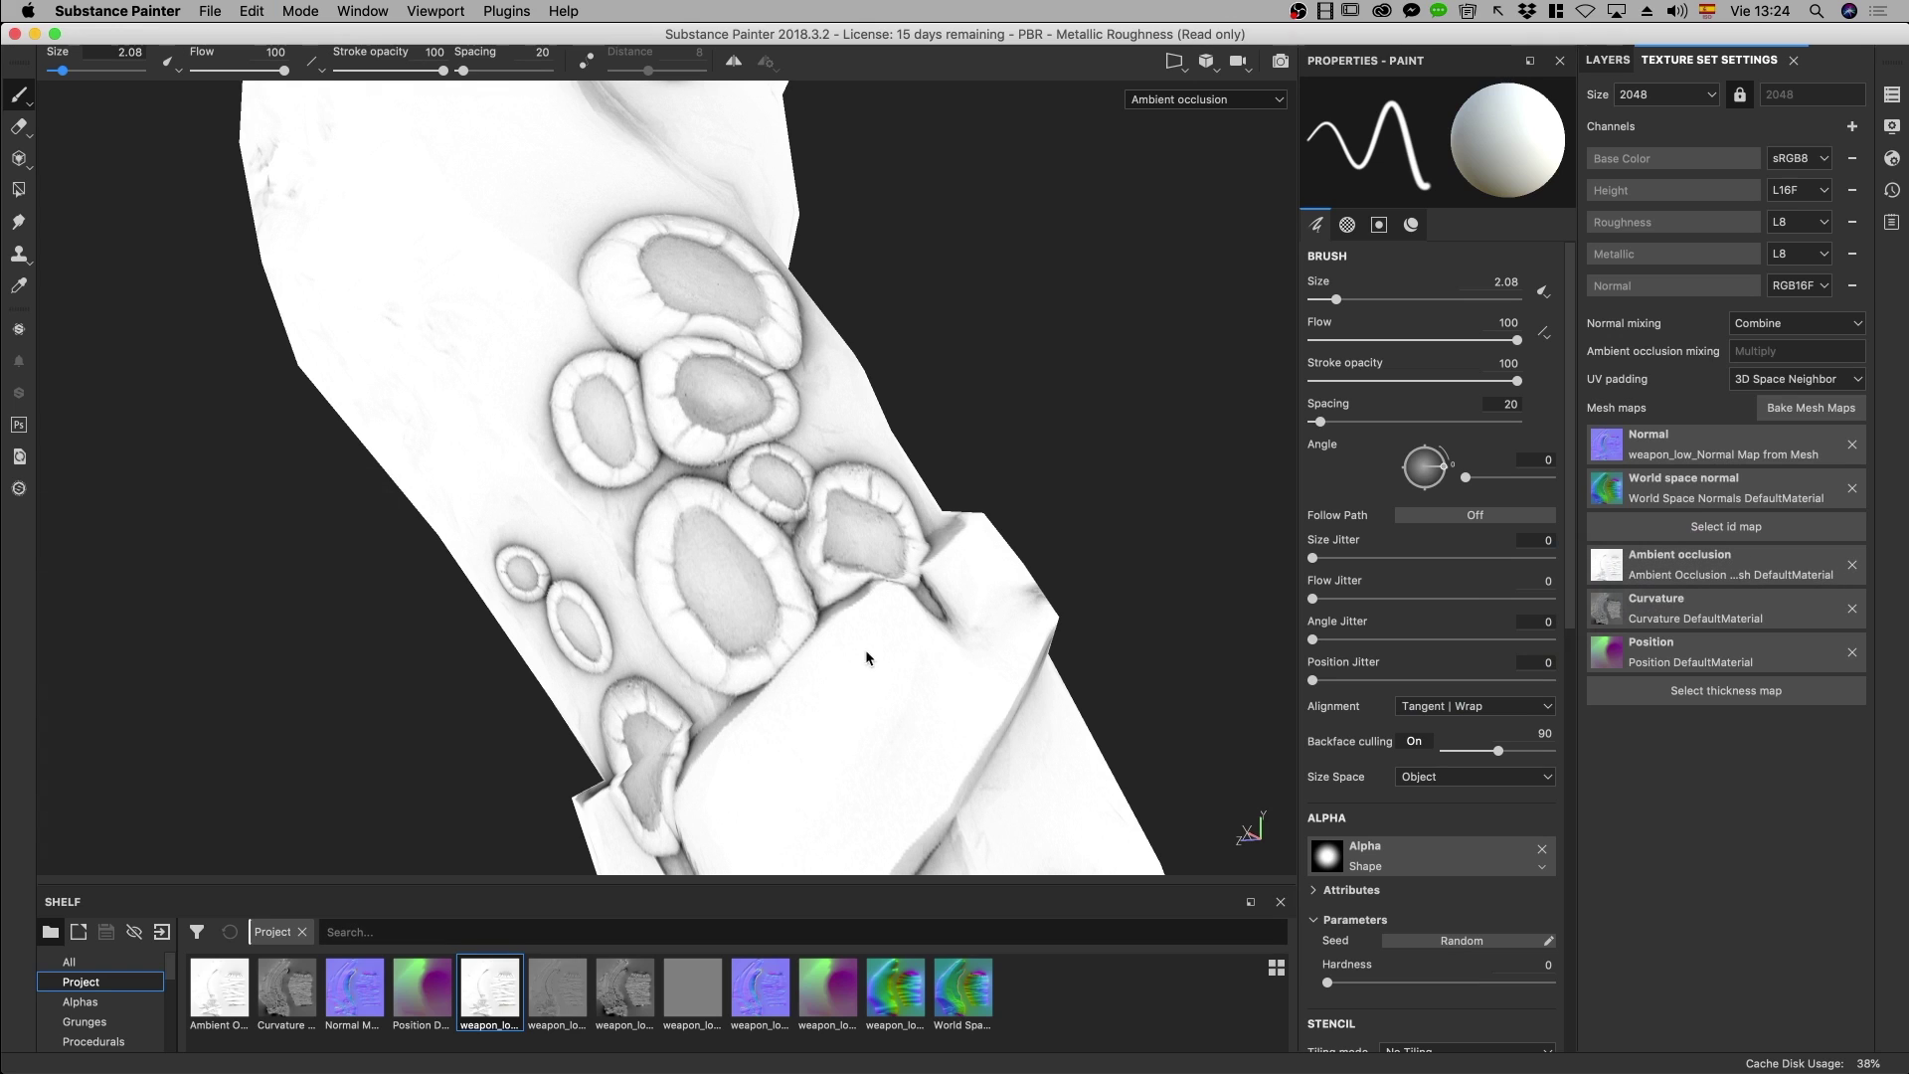
Re-bake the ambient occlusion with Secondary Rays raised to 150
{"action": "left_click", "coordinate": [1769, 404]}
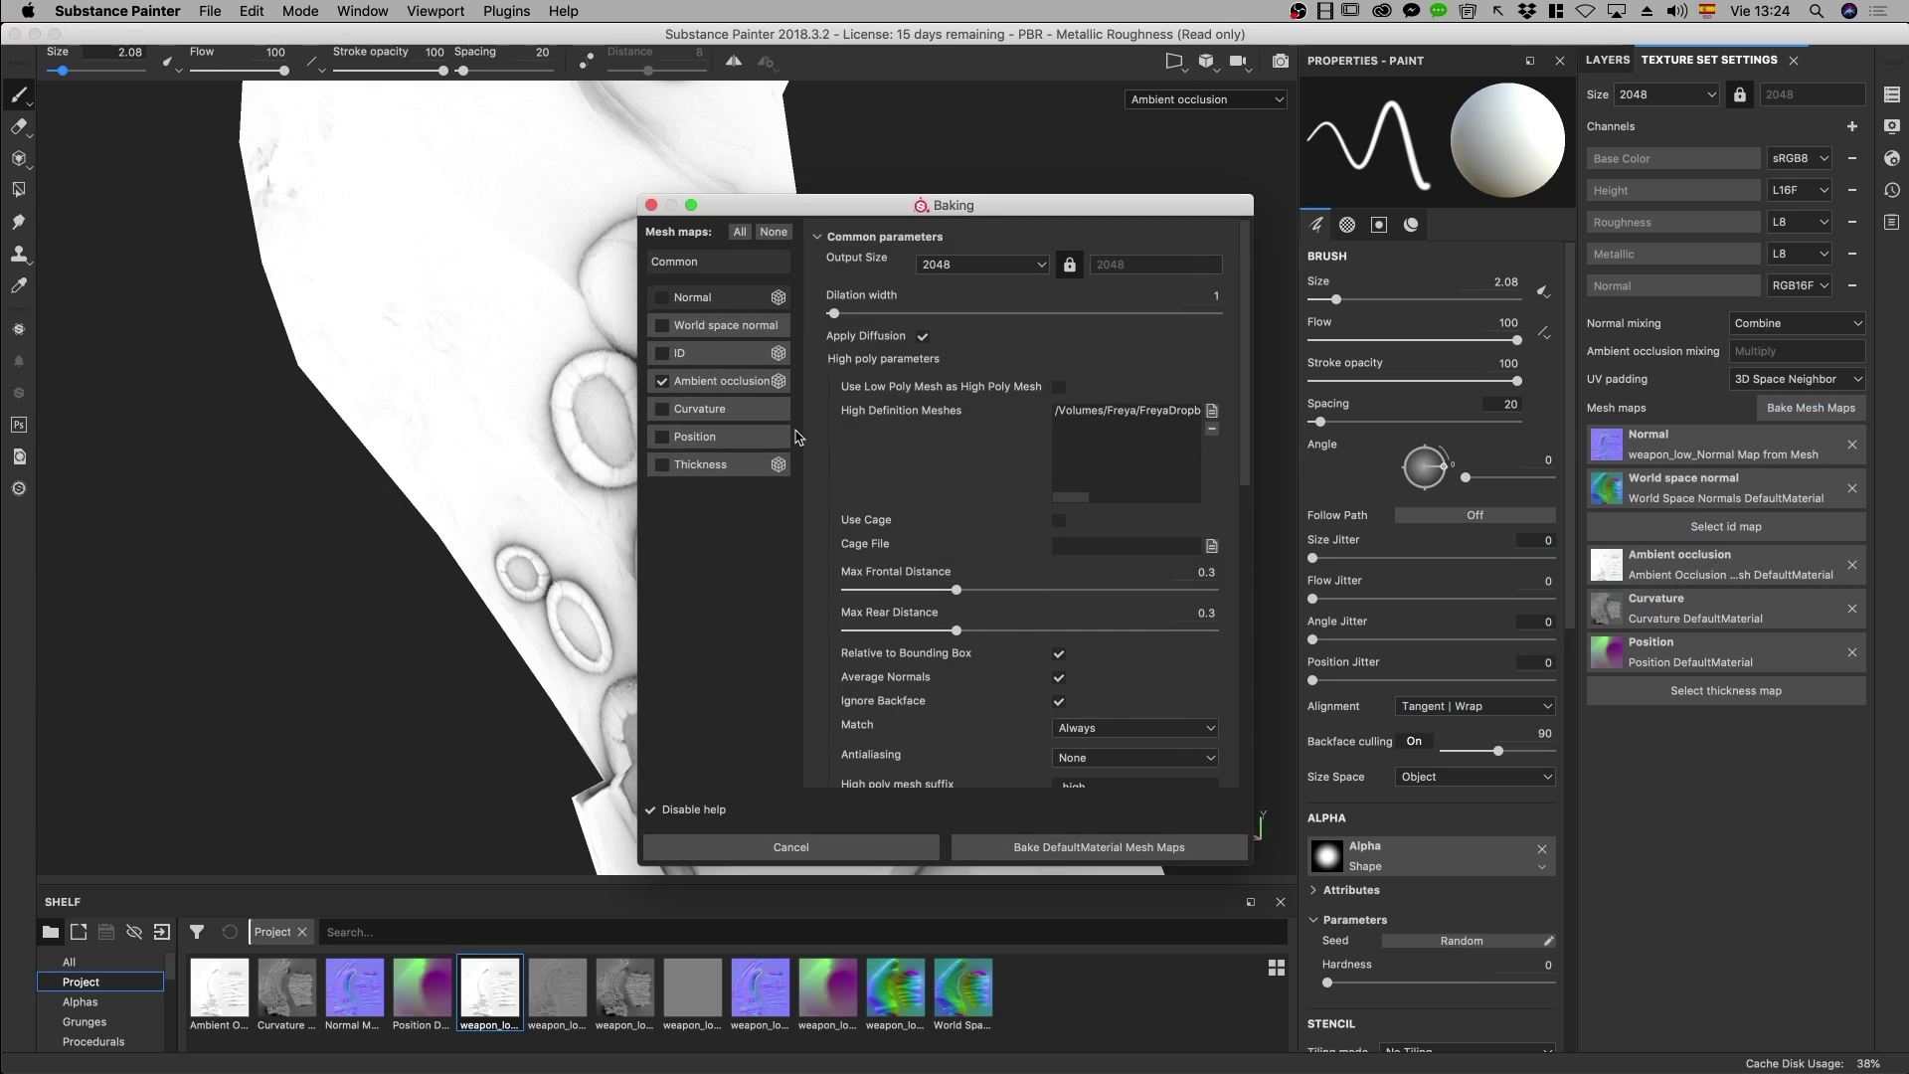
{"action": "left_click", "coordinate": [722, 391]}
{"action": "type", "text": "150"}
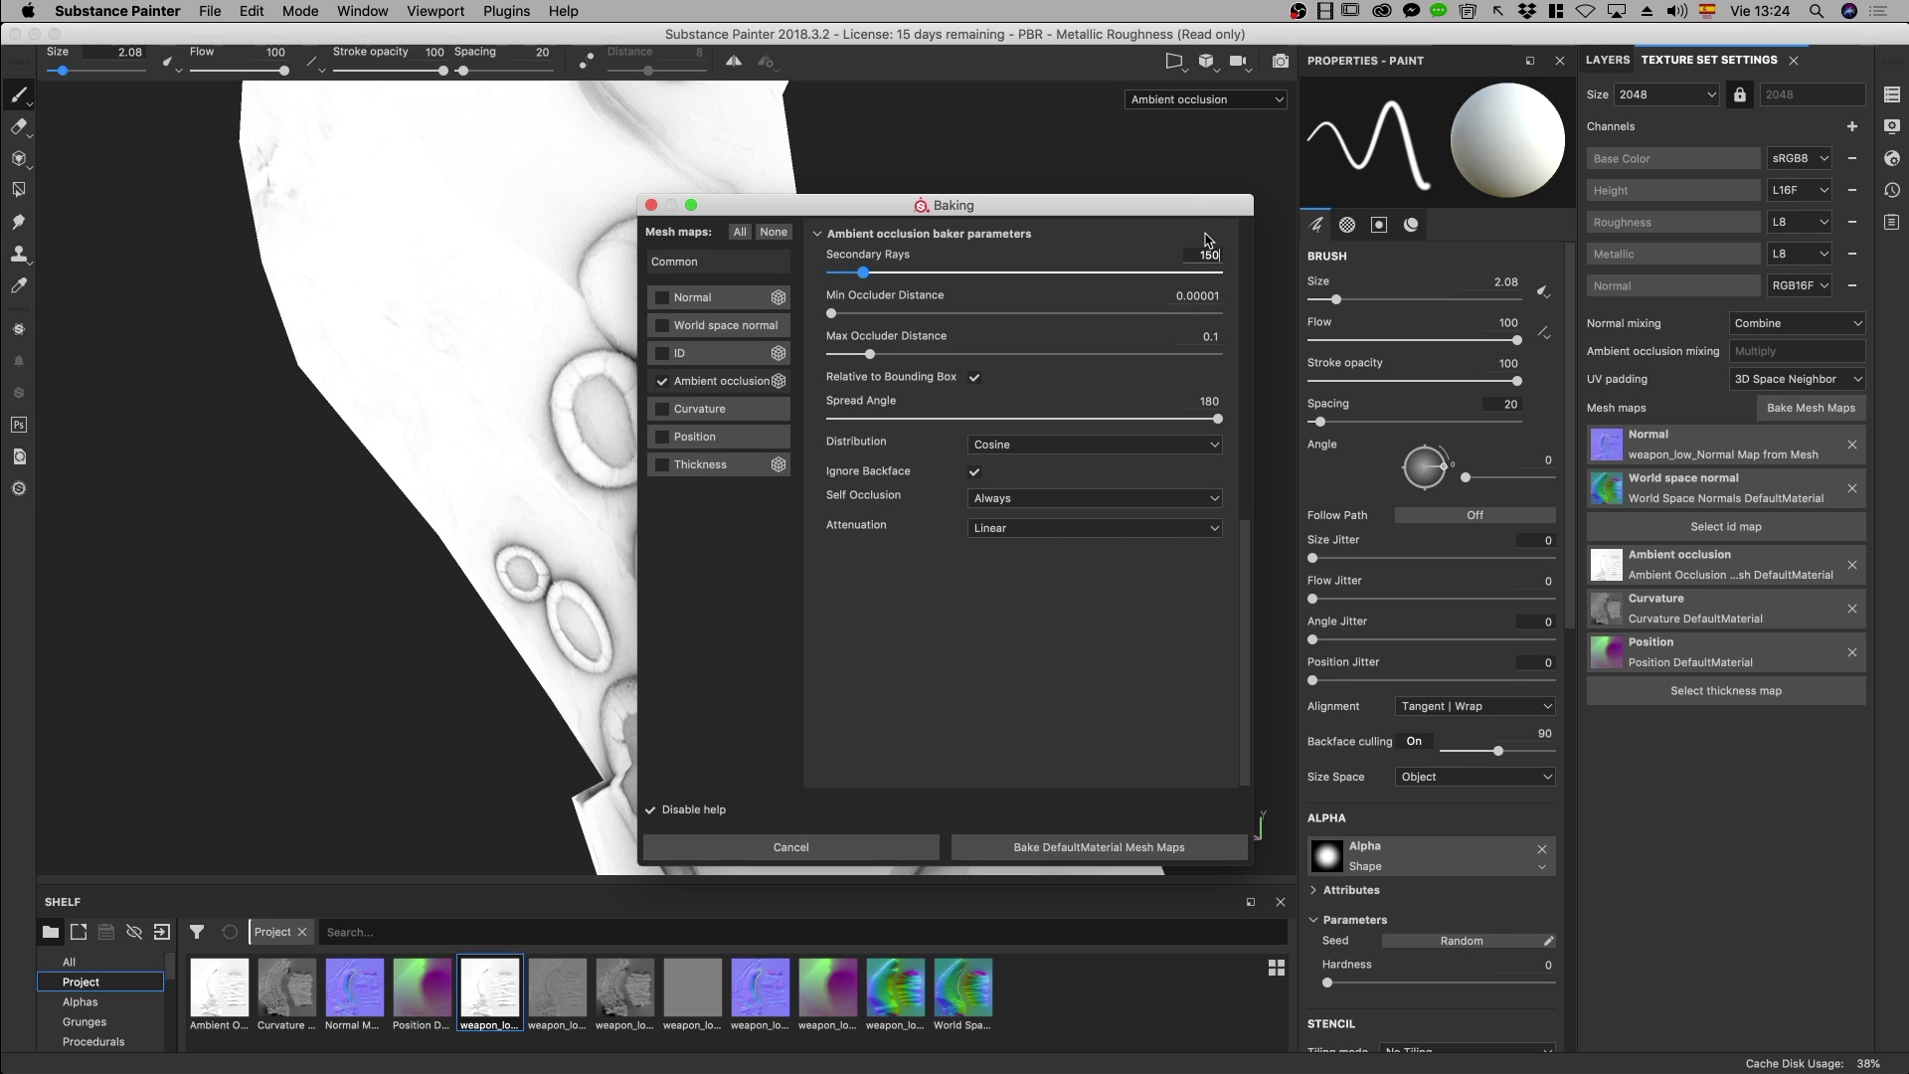
{"action": "left_click", "coordinate": [1058, 847]}
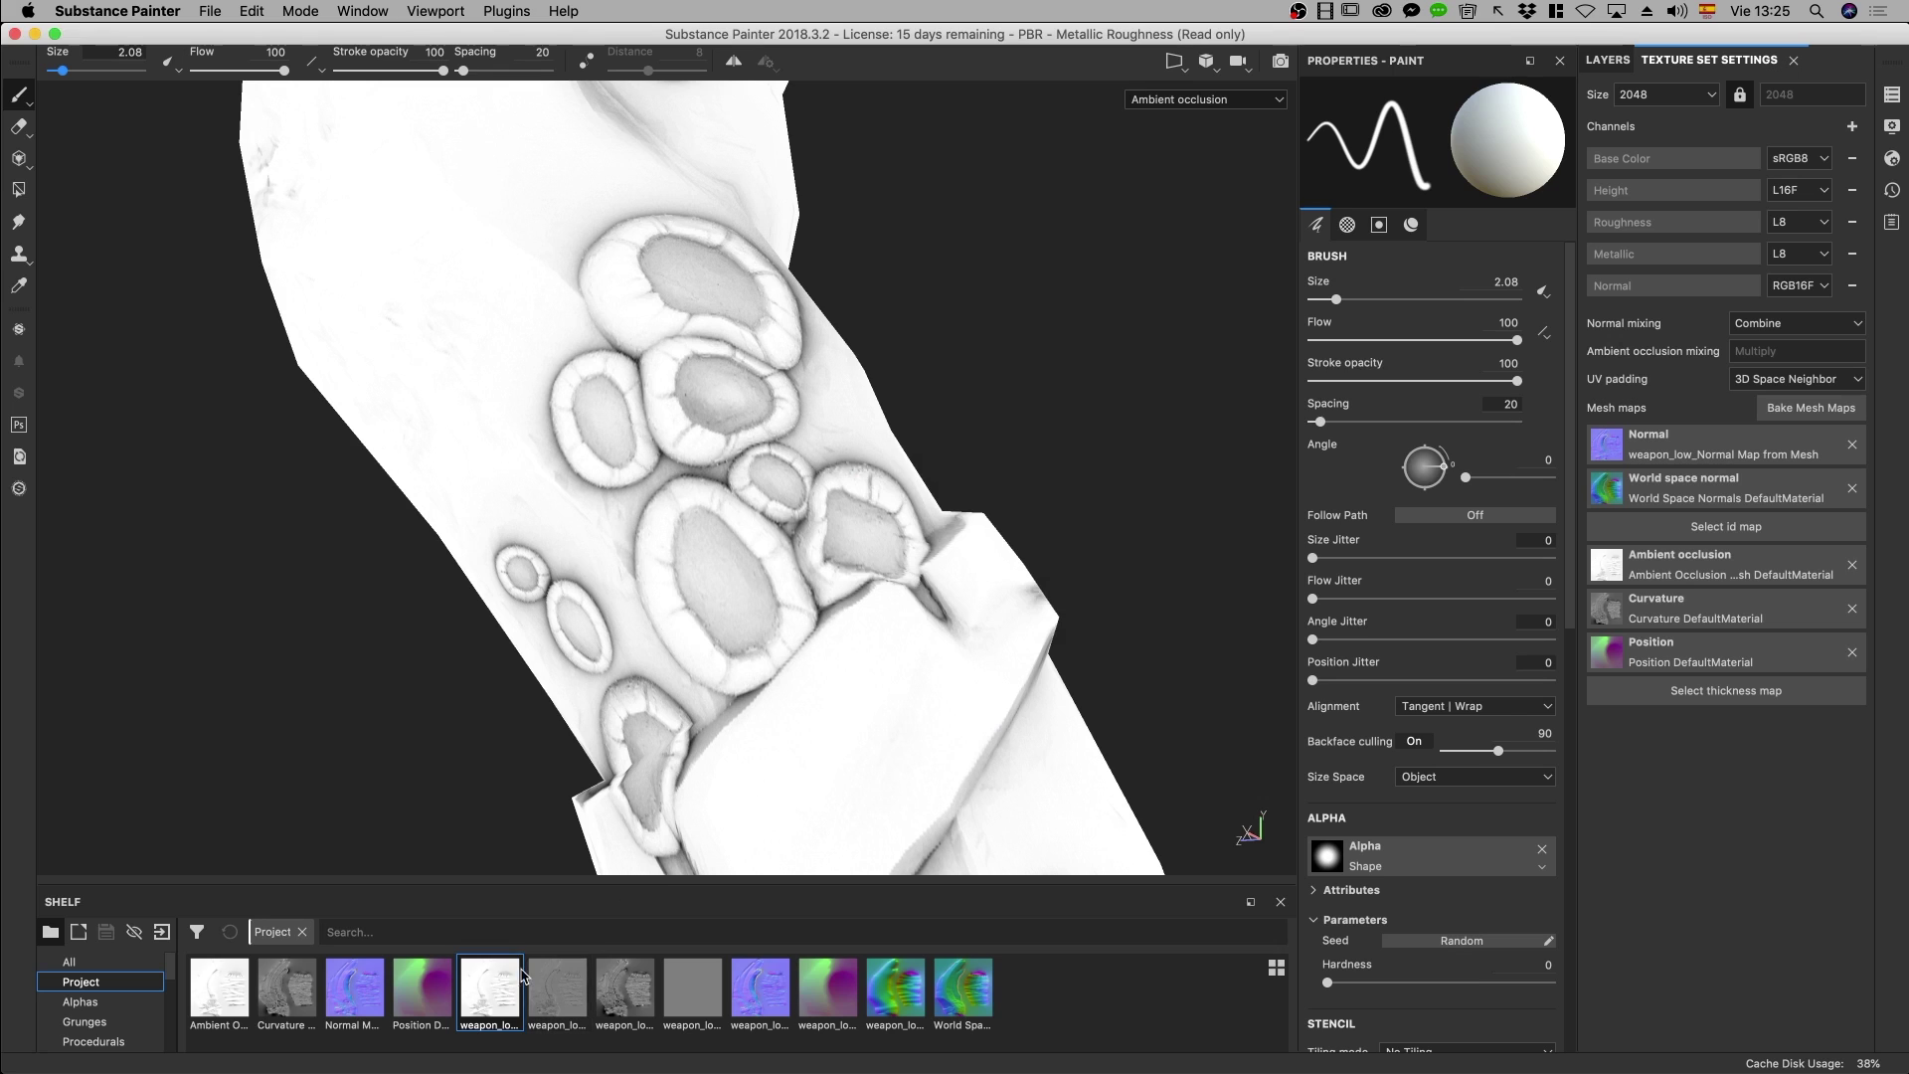
Put the weapon_low AO on the Ambient occlusion slot and compare it with the Painter bake via undo/redo
{"action": "mouse_move", "coordinate": [492, 989]}
{"action": "left_mouse_down"}
{"action": "mouse_move", "coordinate": [532, 957]}
{"action": "mouse_move", "coordinate": [1690, 567]}
{"action": "left_mouse_up"}
{"action": "key", "text": "super"}
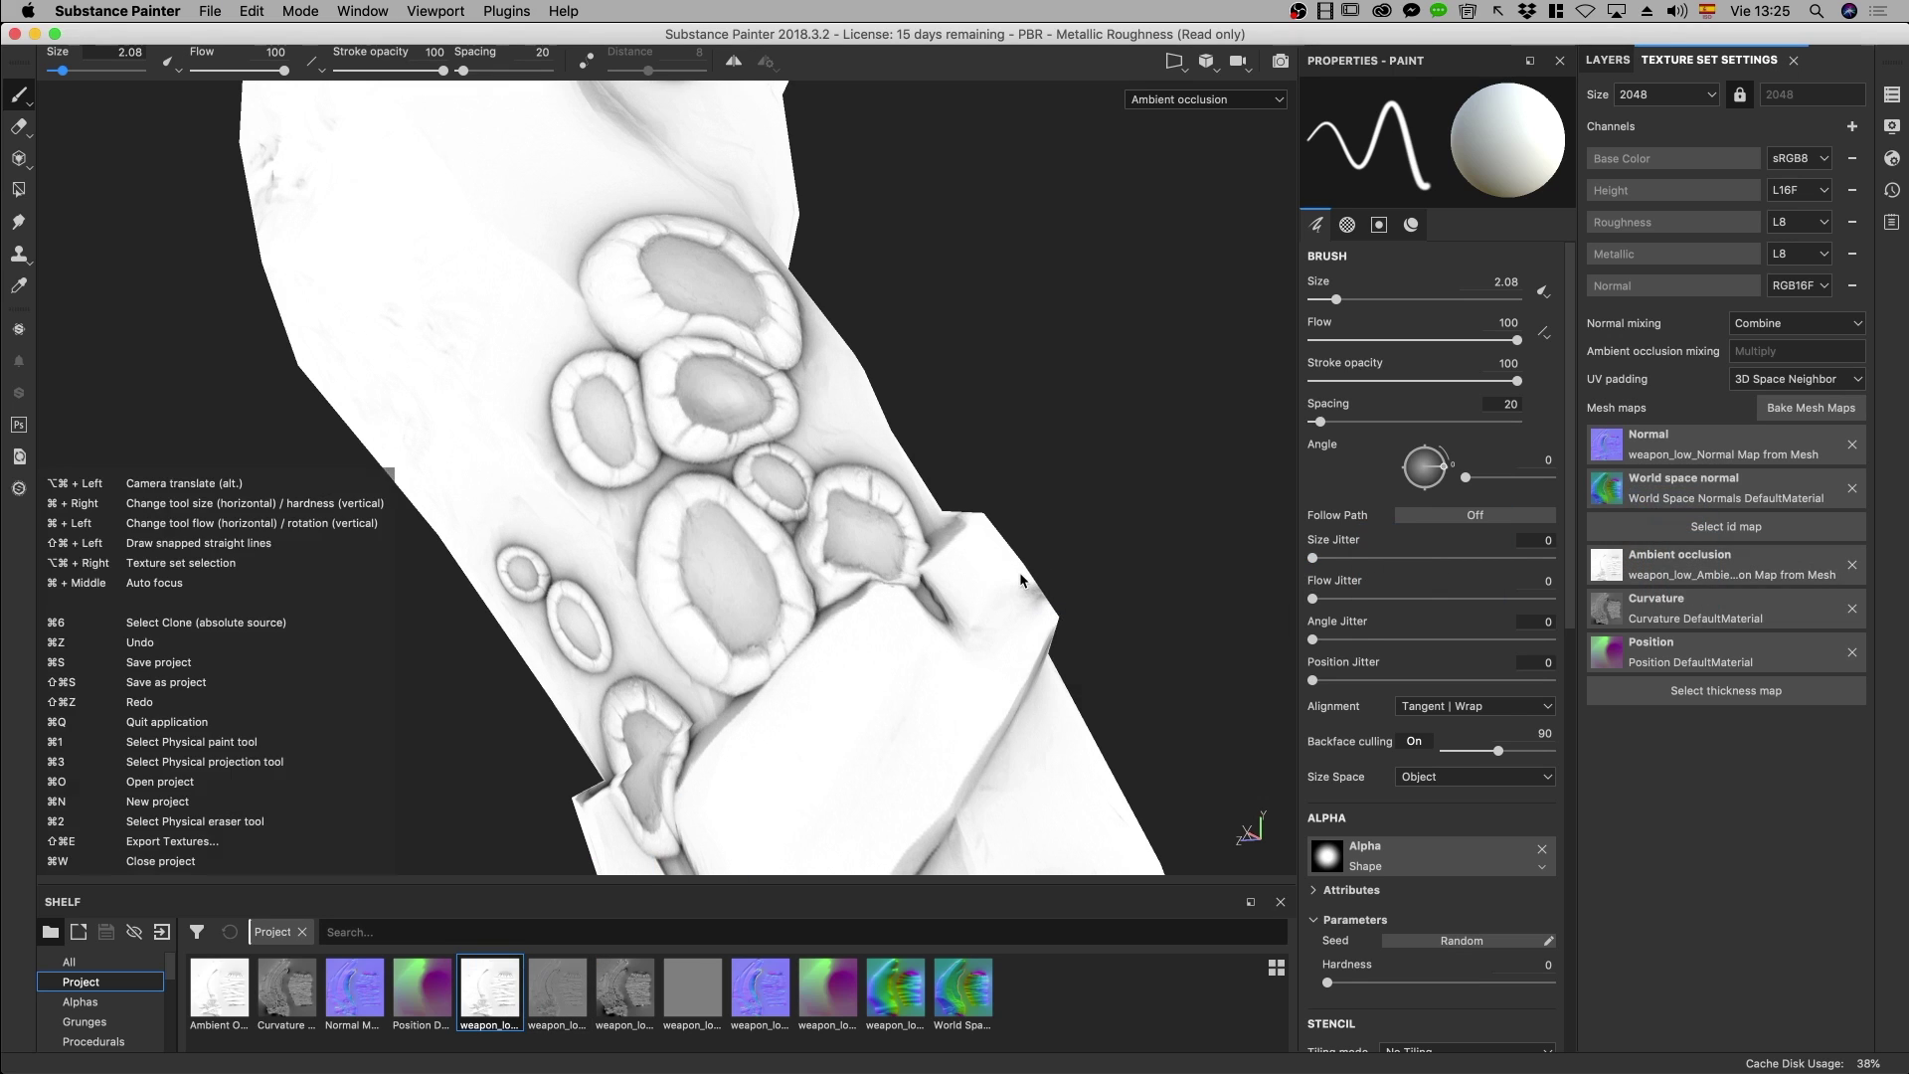
{"action": "key", "text": "super+shift+z"}
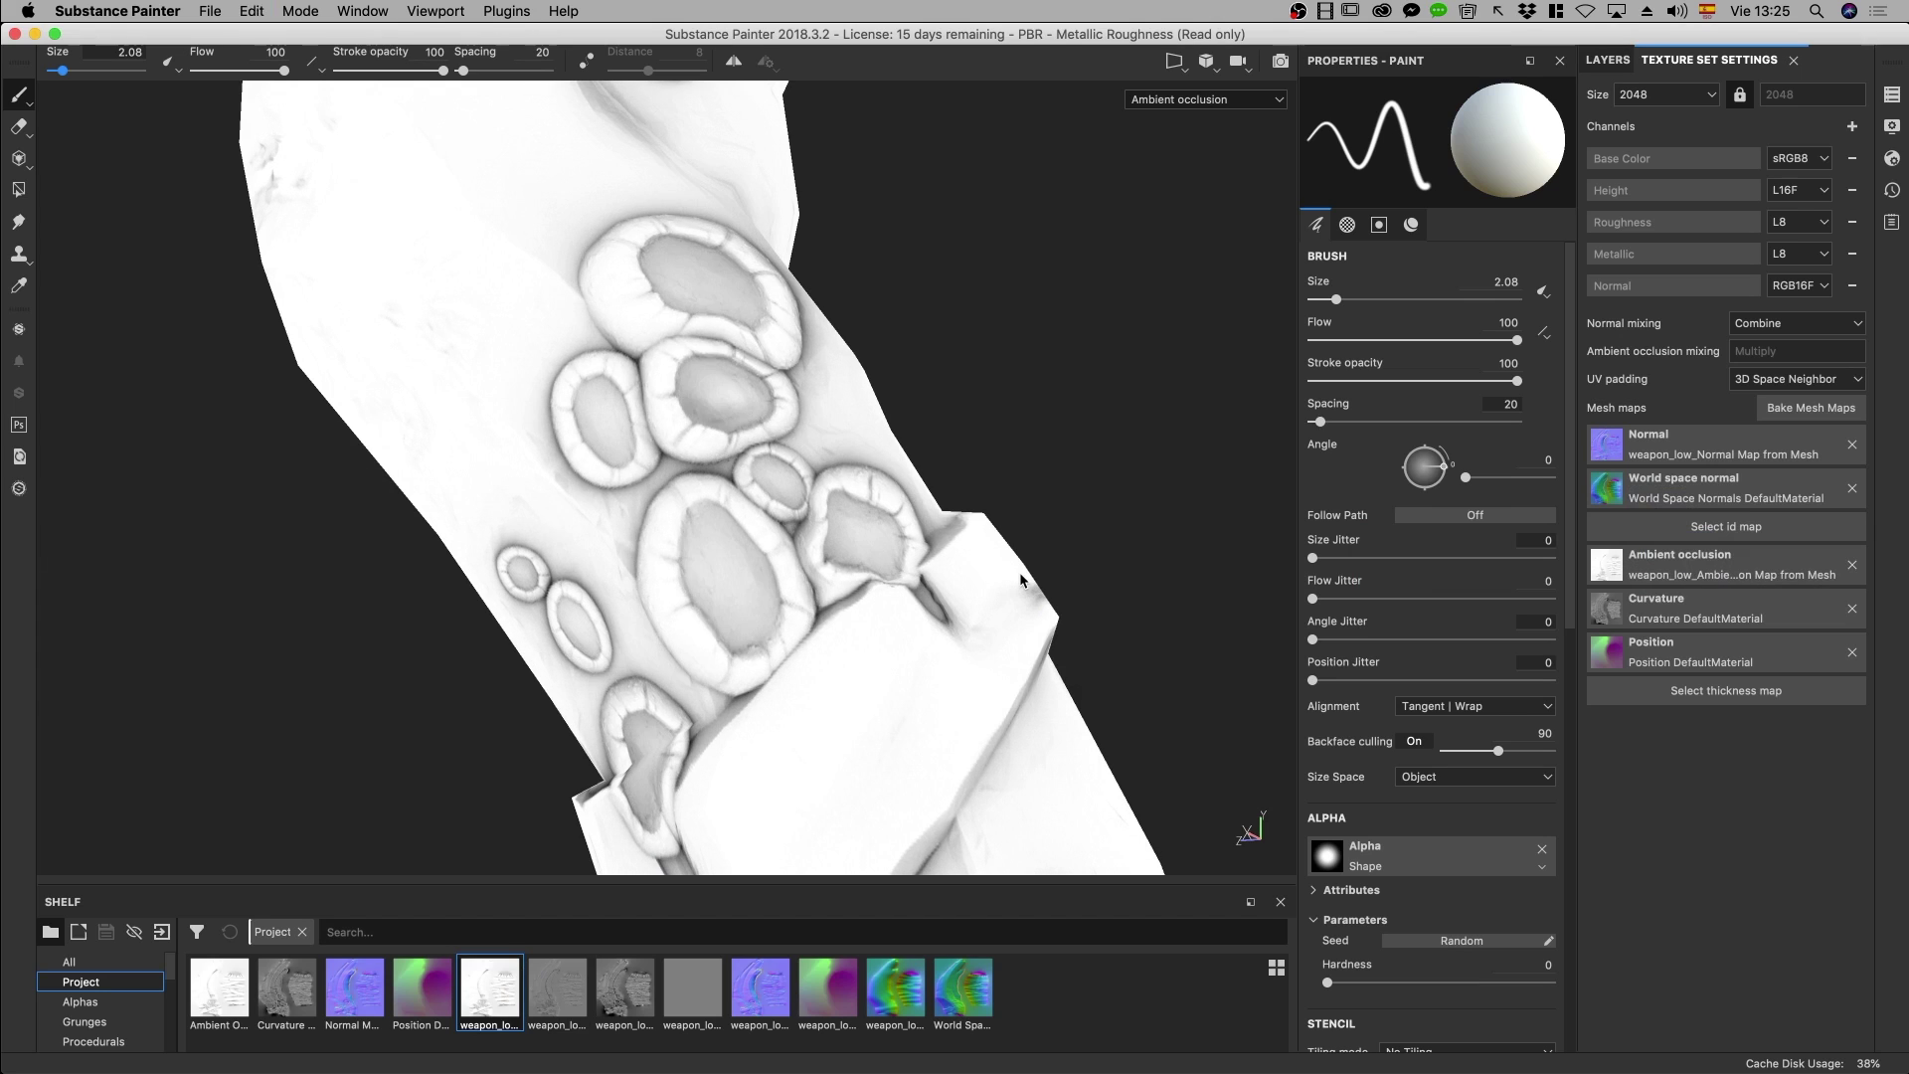
{"action": "key", "text": "super+z"}
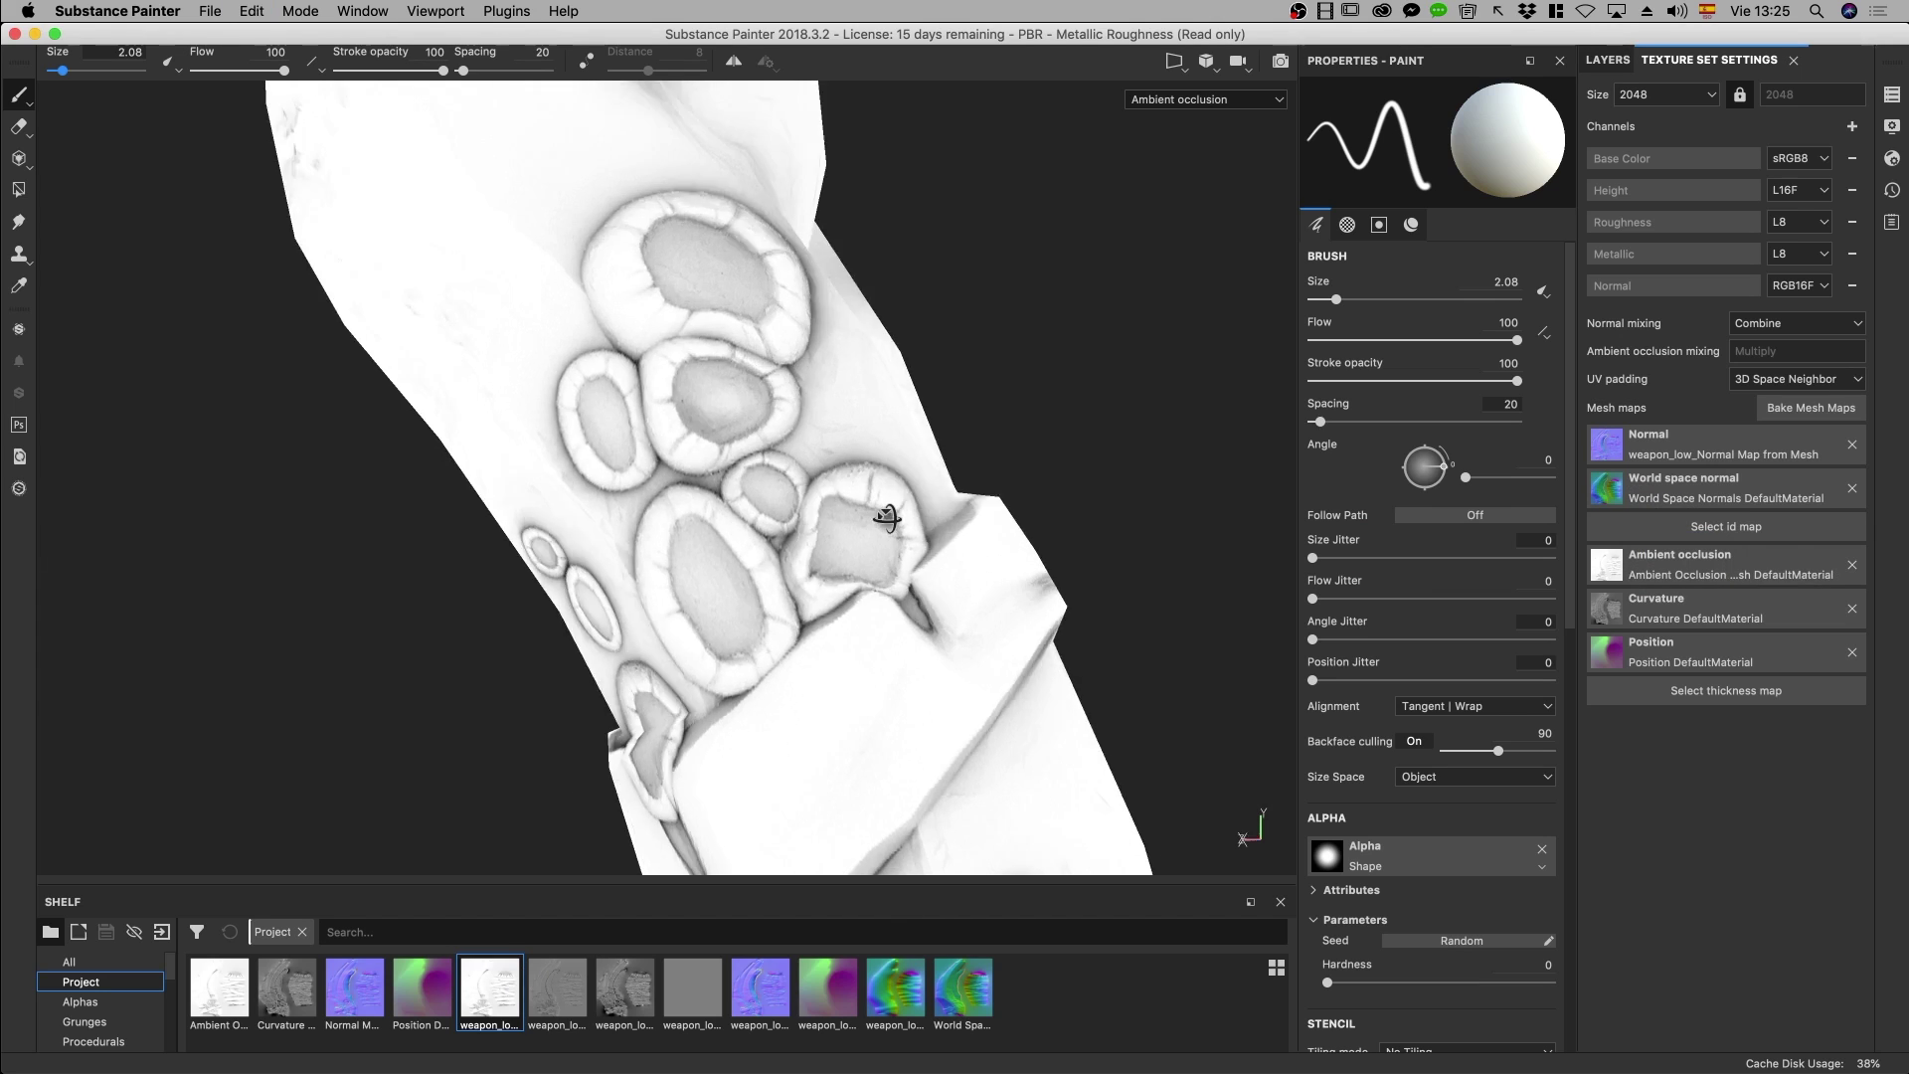
{"action": "scroll", "coordinate": [878, 594], "scroll_direction": "up", "scroll_amount": 3}
{"action": "key", "text": "super+shift+z"}
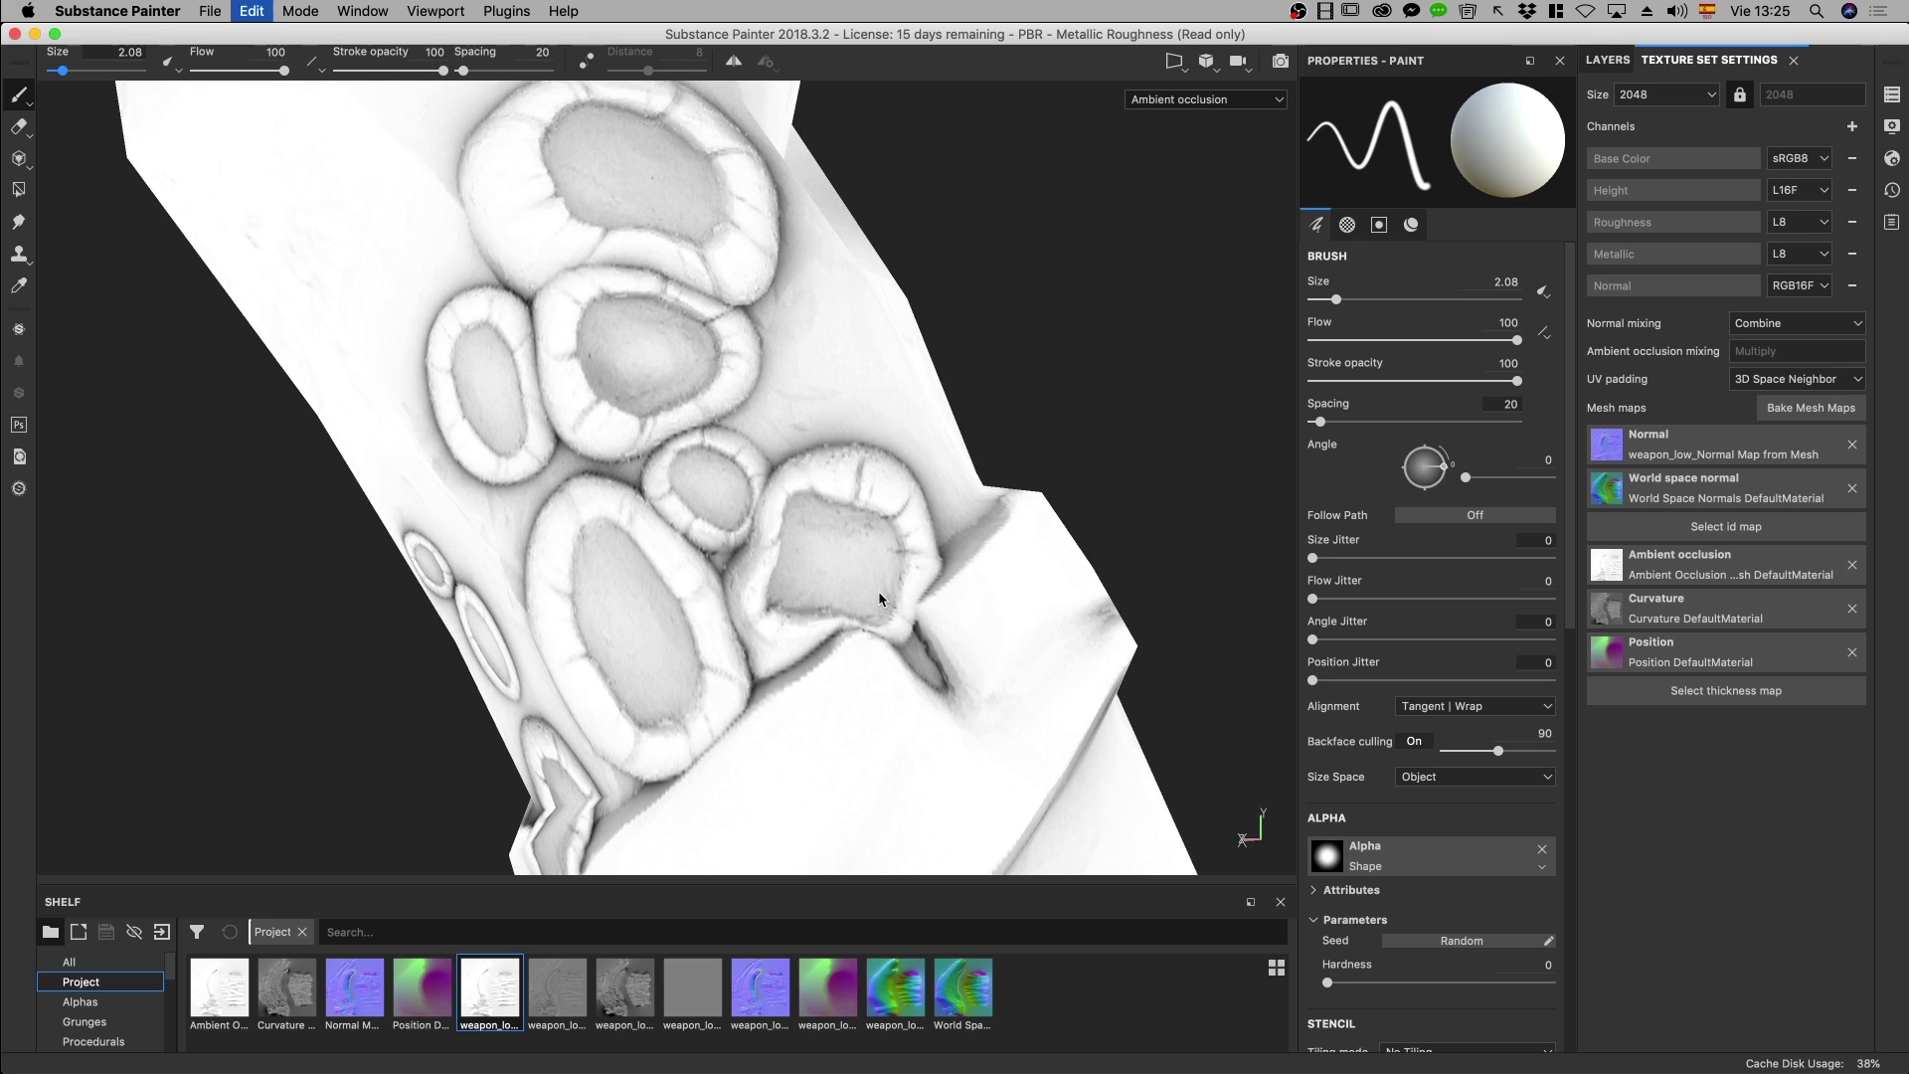
{"action": "key", "text": "super+z"}
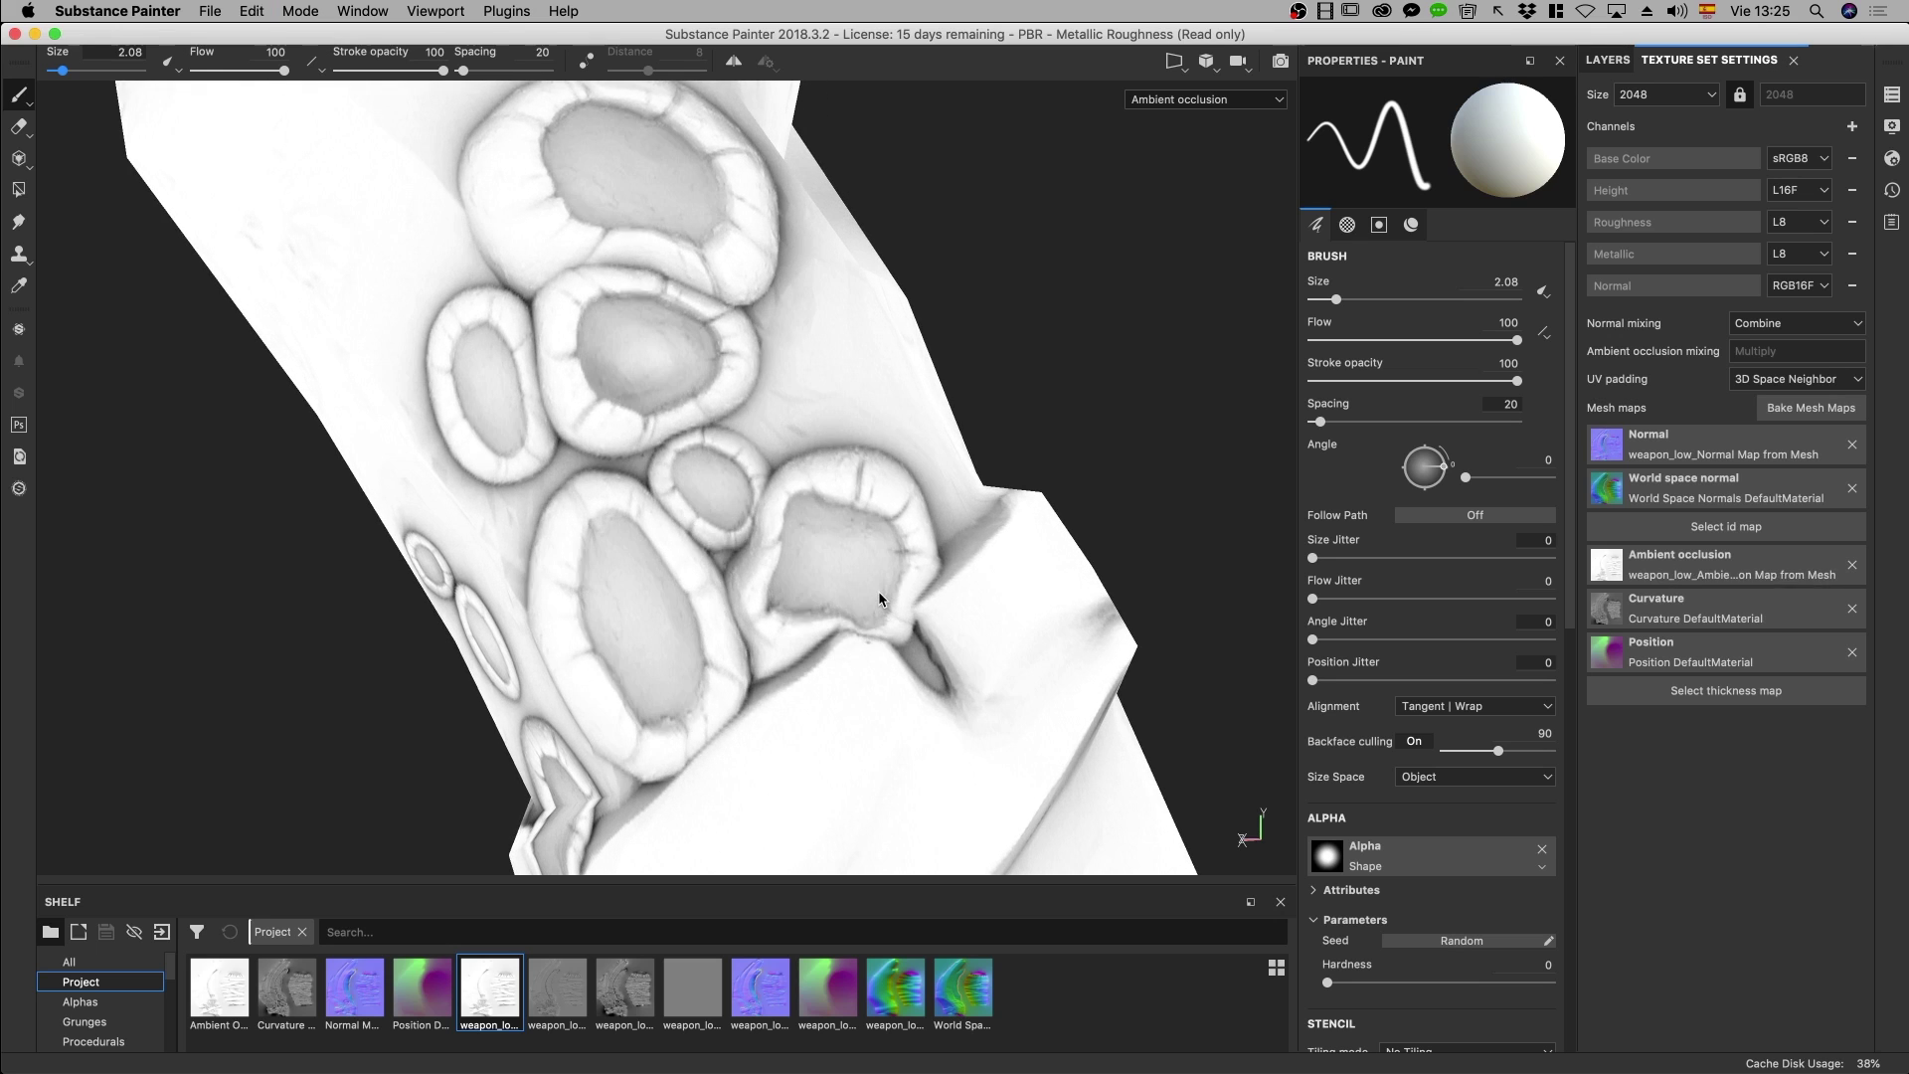
{"action": "key", "text": "super+shift+z"}
{"action": "mouse_move", "coordinate": [965, 569]}
{"action": "left_mouse_down", "text": "alt"}
{"action": "mouse_move", "coordinate": [515, 455]}
{"action": "mouse_move", "coordinate": [529, 414]}
{"action": "mouse_move", "coordinate": [874, 481]}
{"action": "mouse_move", "coordinate": [886, 555]}
{"action": "mouse_move", "coordinate": [915, 572]}
{"action": "left_mouse_up", "text": "alt"}
{"action": "mouse_move", "coordinate": [915, 572]}
{"action": "middle_mouse_down", "text": "alt"}
{"action": "mouse_move", "coordinate": [992, 498]}
{"action": "mouse_move", "coordinate": [946, 630]}
{"action": "mouse_move", "coordinate": [895, 455]}
{"action": "middle_mouse_up", "text": "alt"}
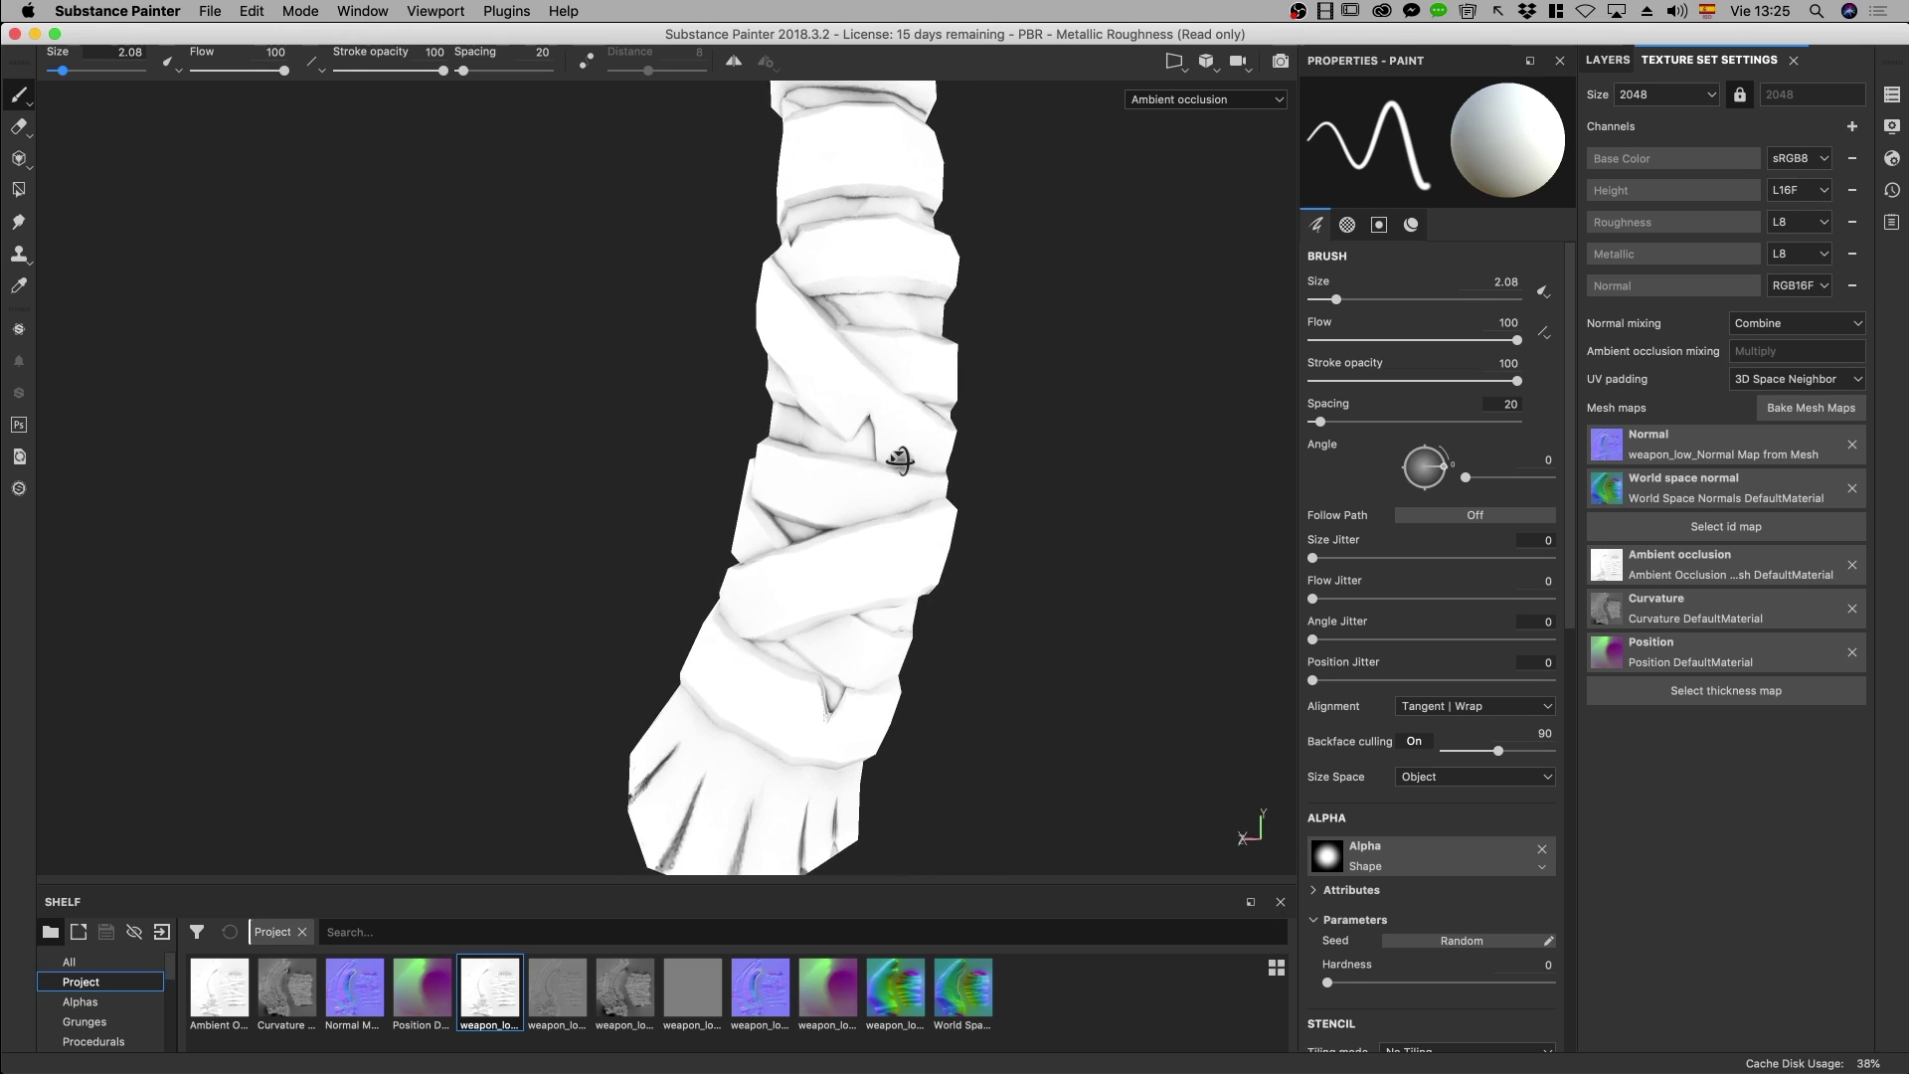
{"action": "mouse_move", "coordinate": [895, 455]}
{"action": "right_mouse_down", "text": "alt"}
{"action": "mouse_move", "coordinate": [852, 511]}
{"action": "mouse_move", "coordinate": [808, 682]}
{"action": "right_mouse_up", "text": "alt"}
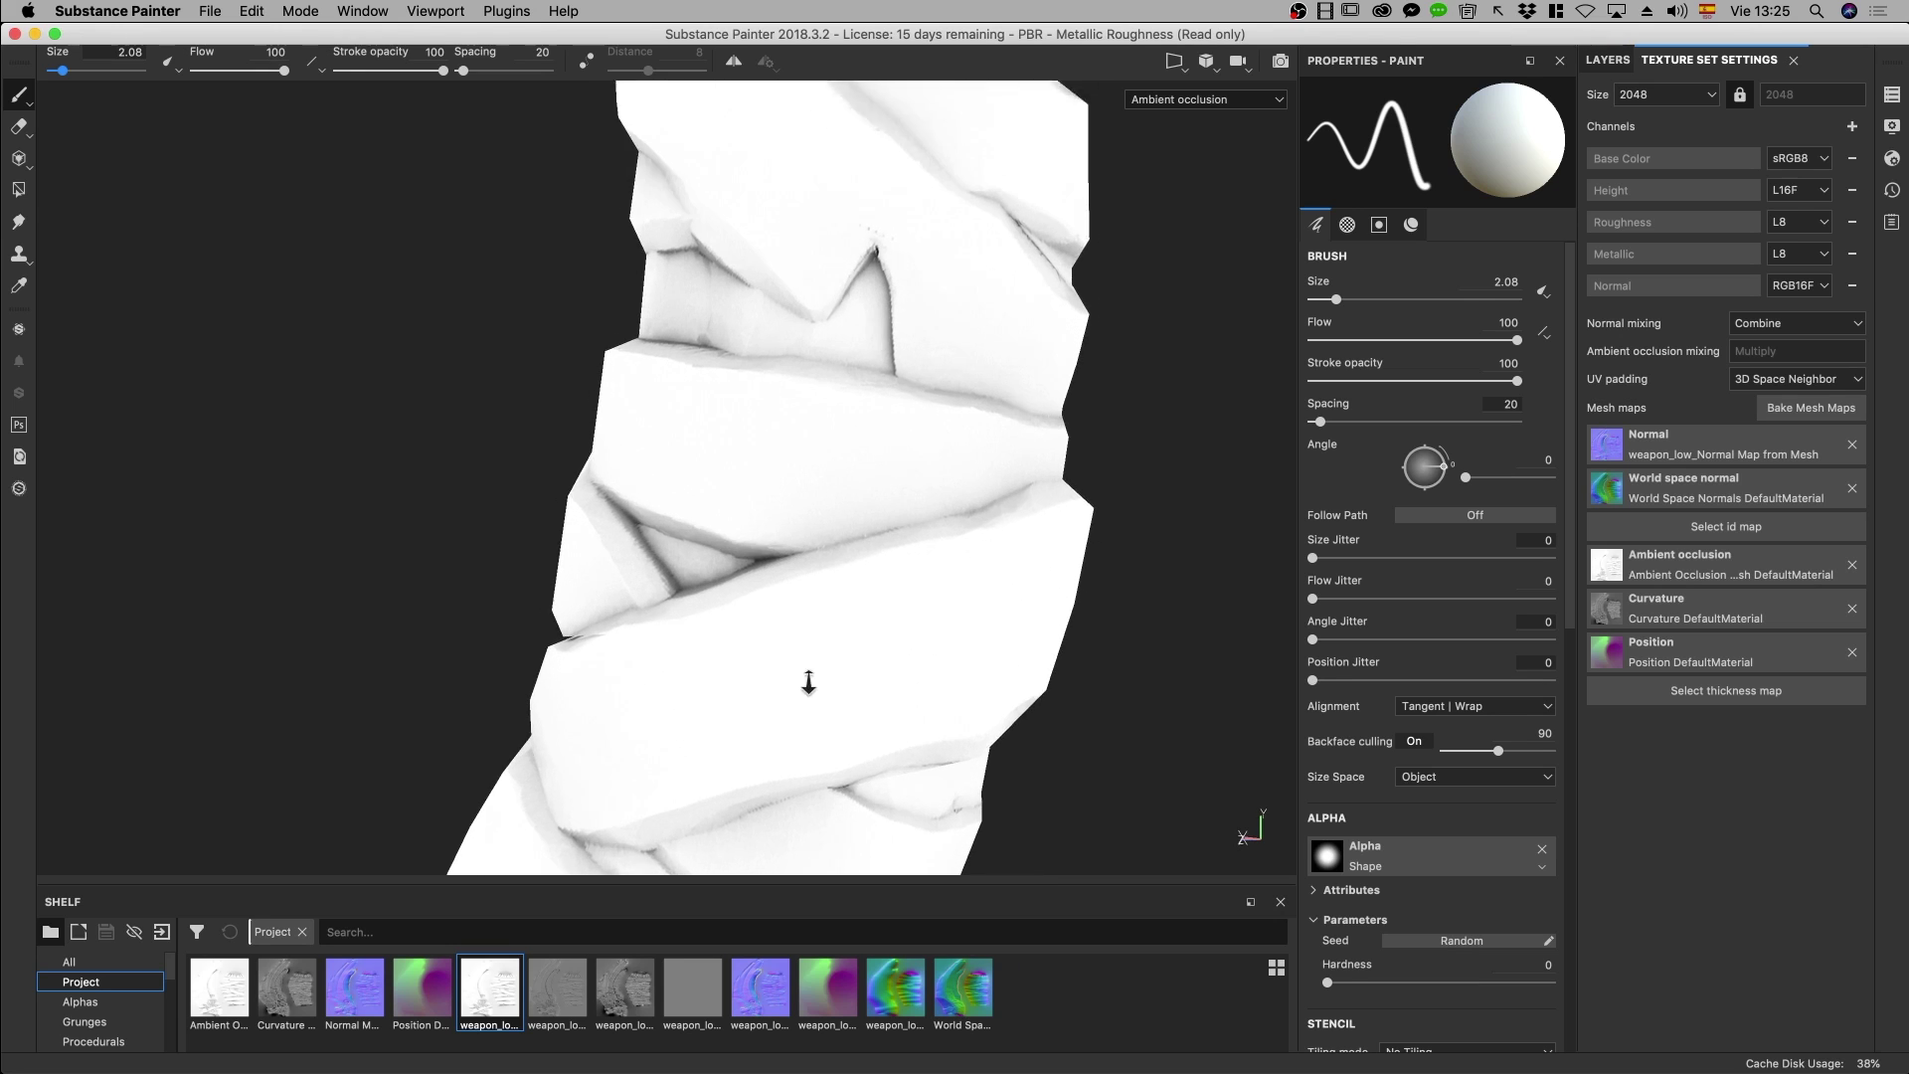
{"action": "mouse_move", "coordinate": [808, 682]}
{"action": "left_mouse_down", "text": "alt"}
{"action": "mouse_move", "coordinate": [868, 593]}
{"action": "mouse_move", "coordinate": [797, 672]}
{"action": "left_mouse_up", "text": "alt"}
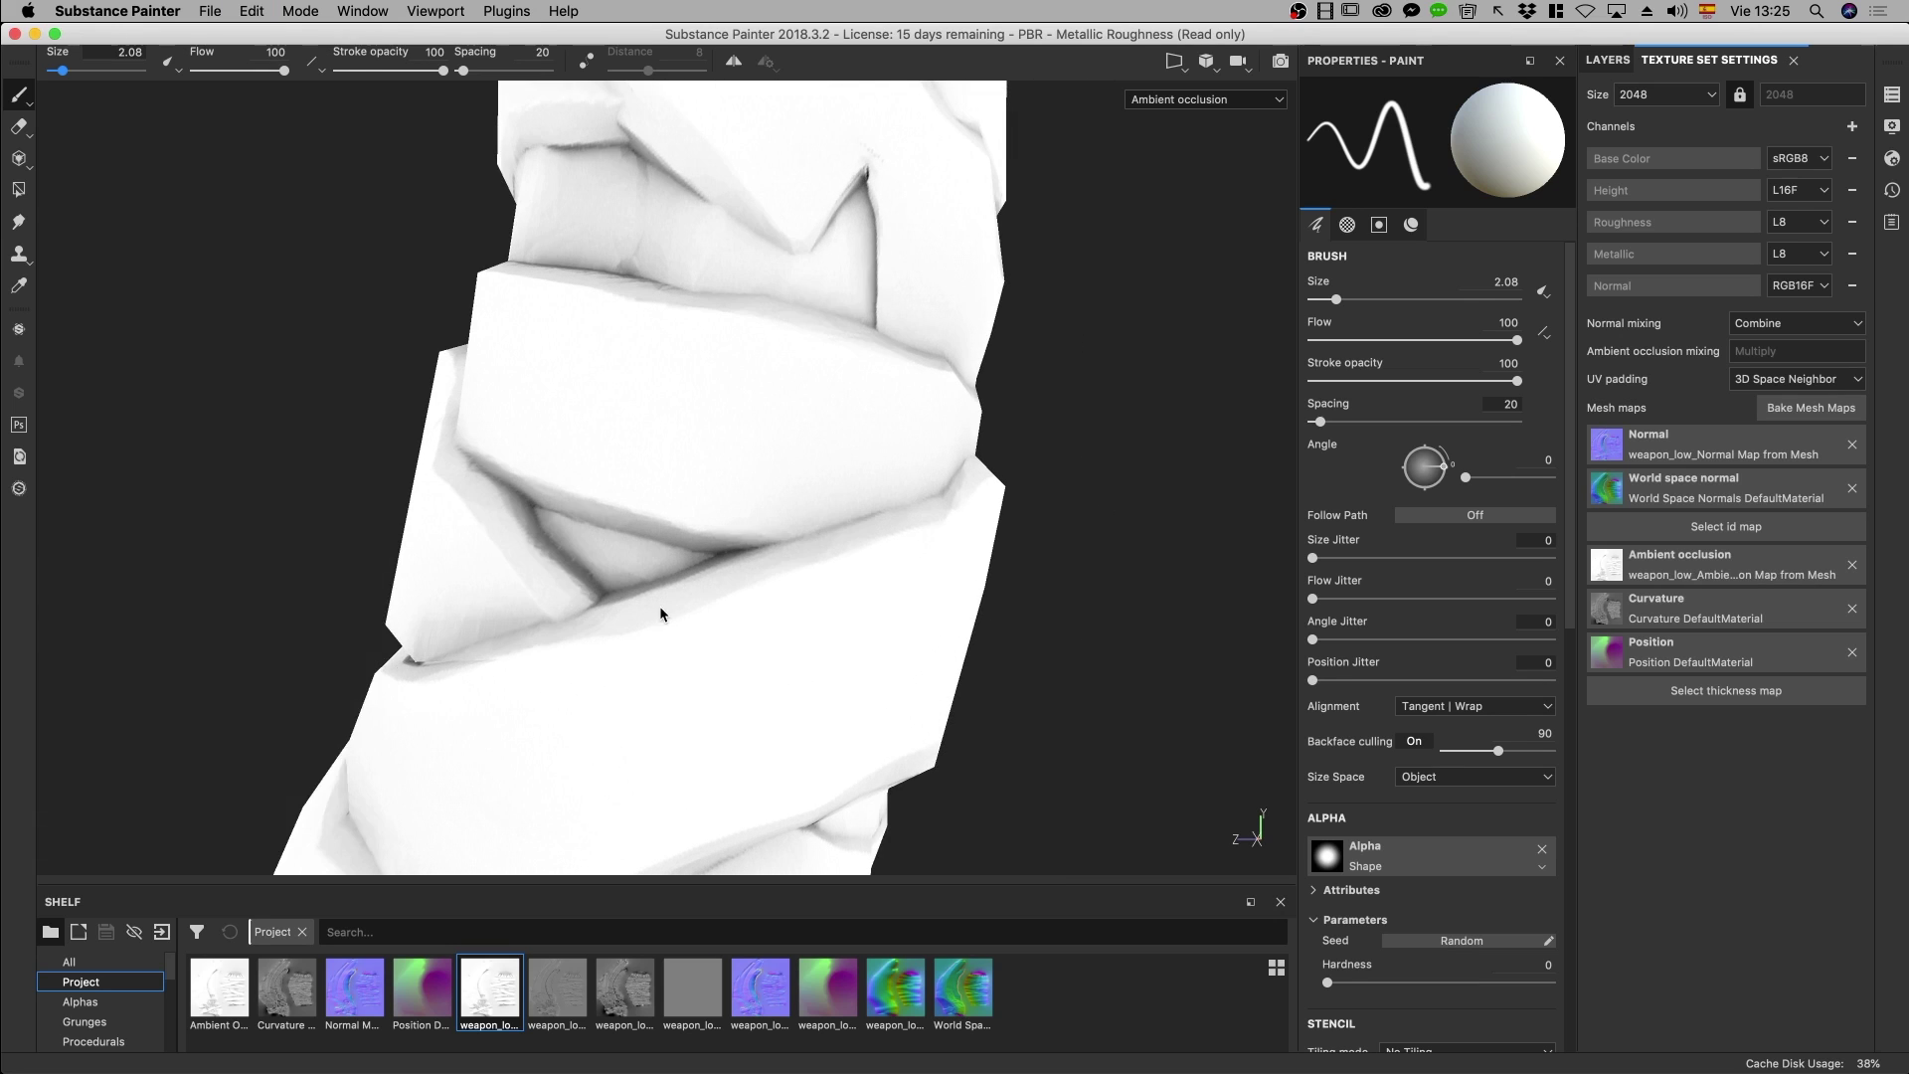
{"action": "middle_click_drag", "start_coordinate": [659, 605], "coordinate": [765, 596], "text": "alt"}
{"action": "key", "text": "ctrl+z"}
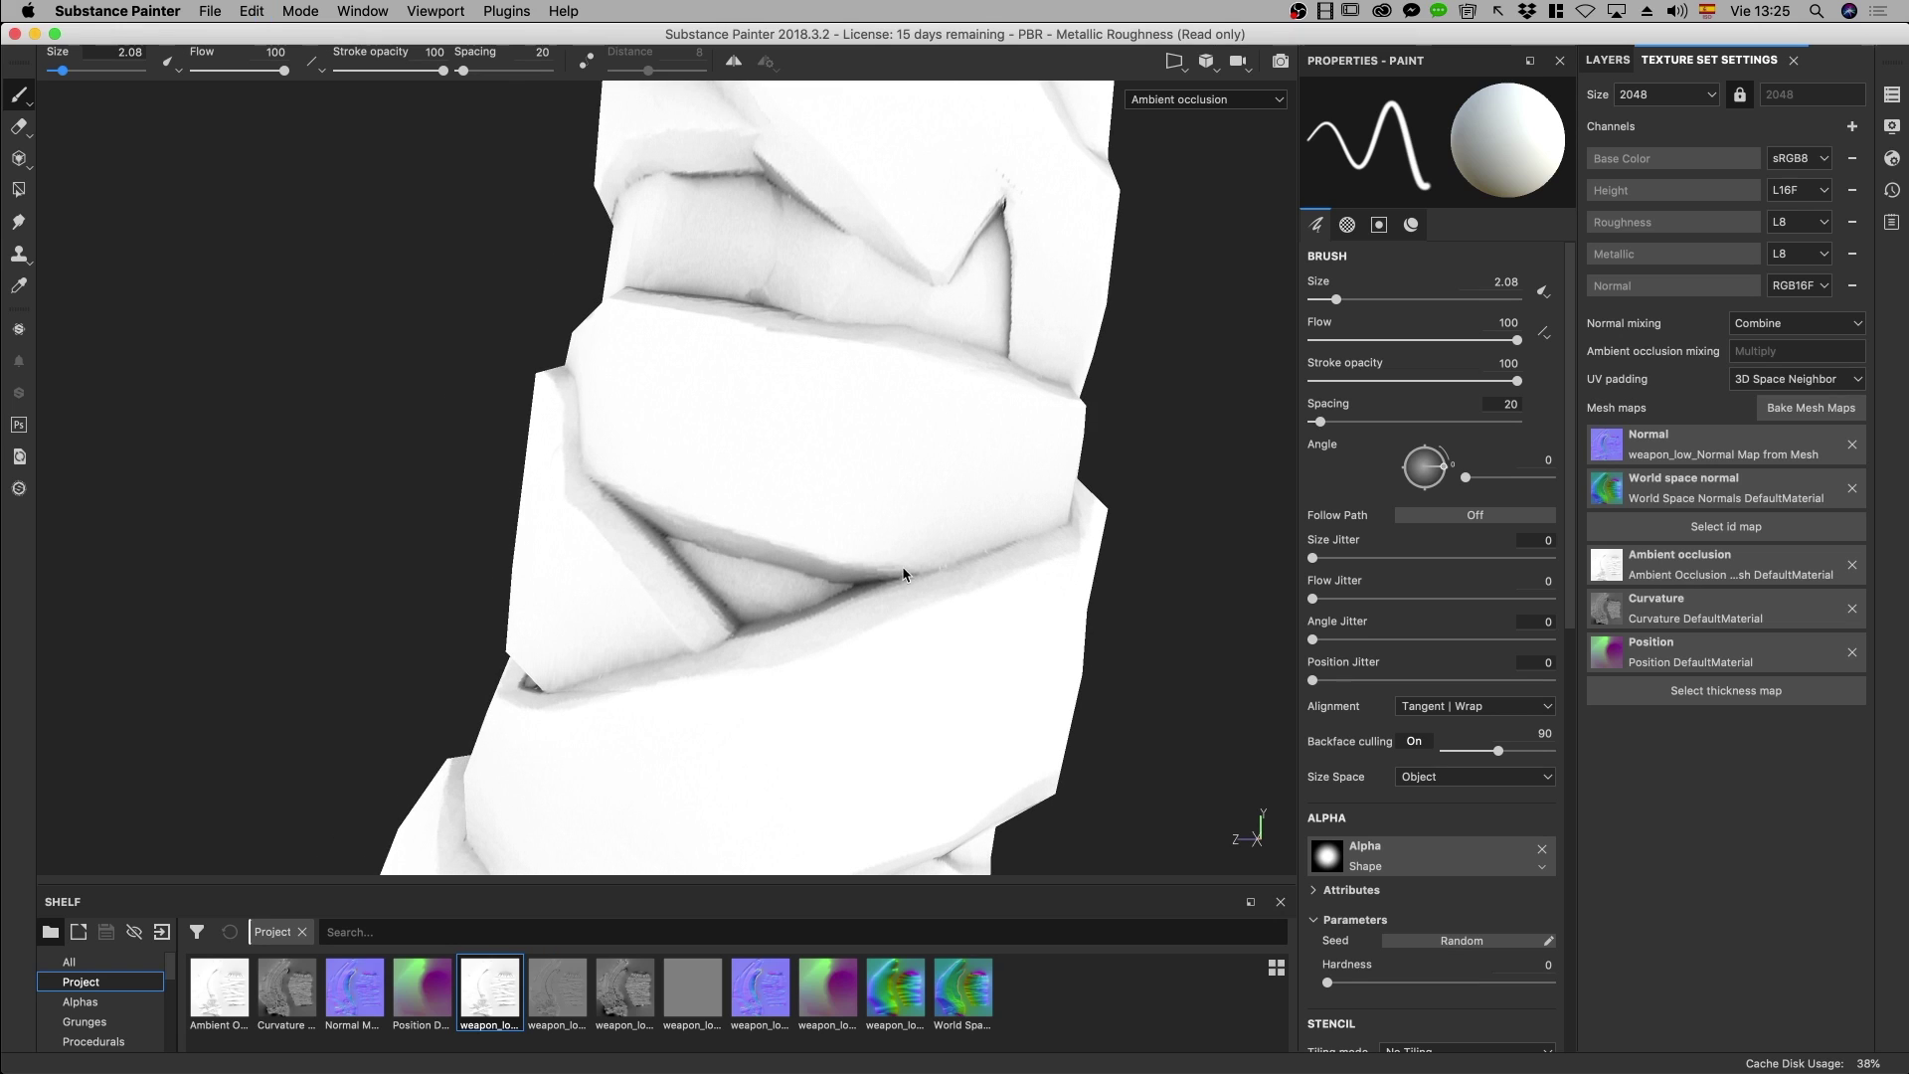
{"action": "key", "text": "ctrl+shift+z"}
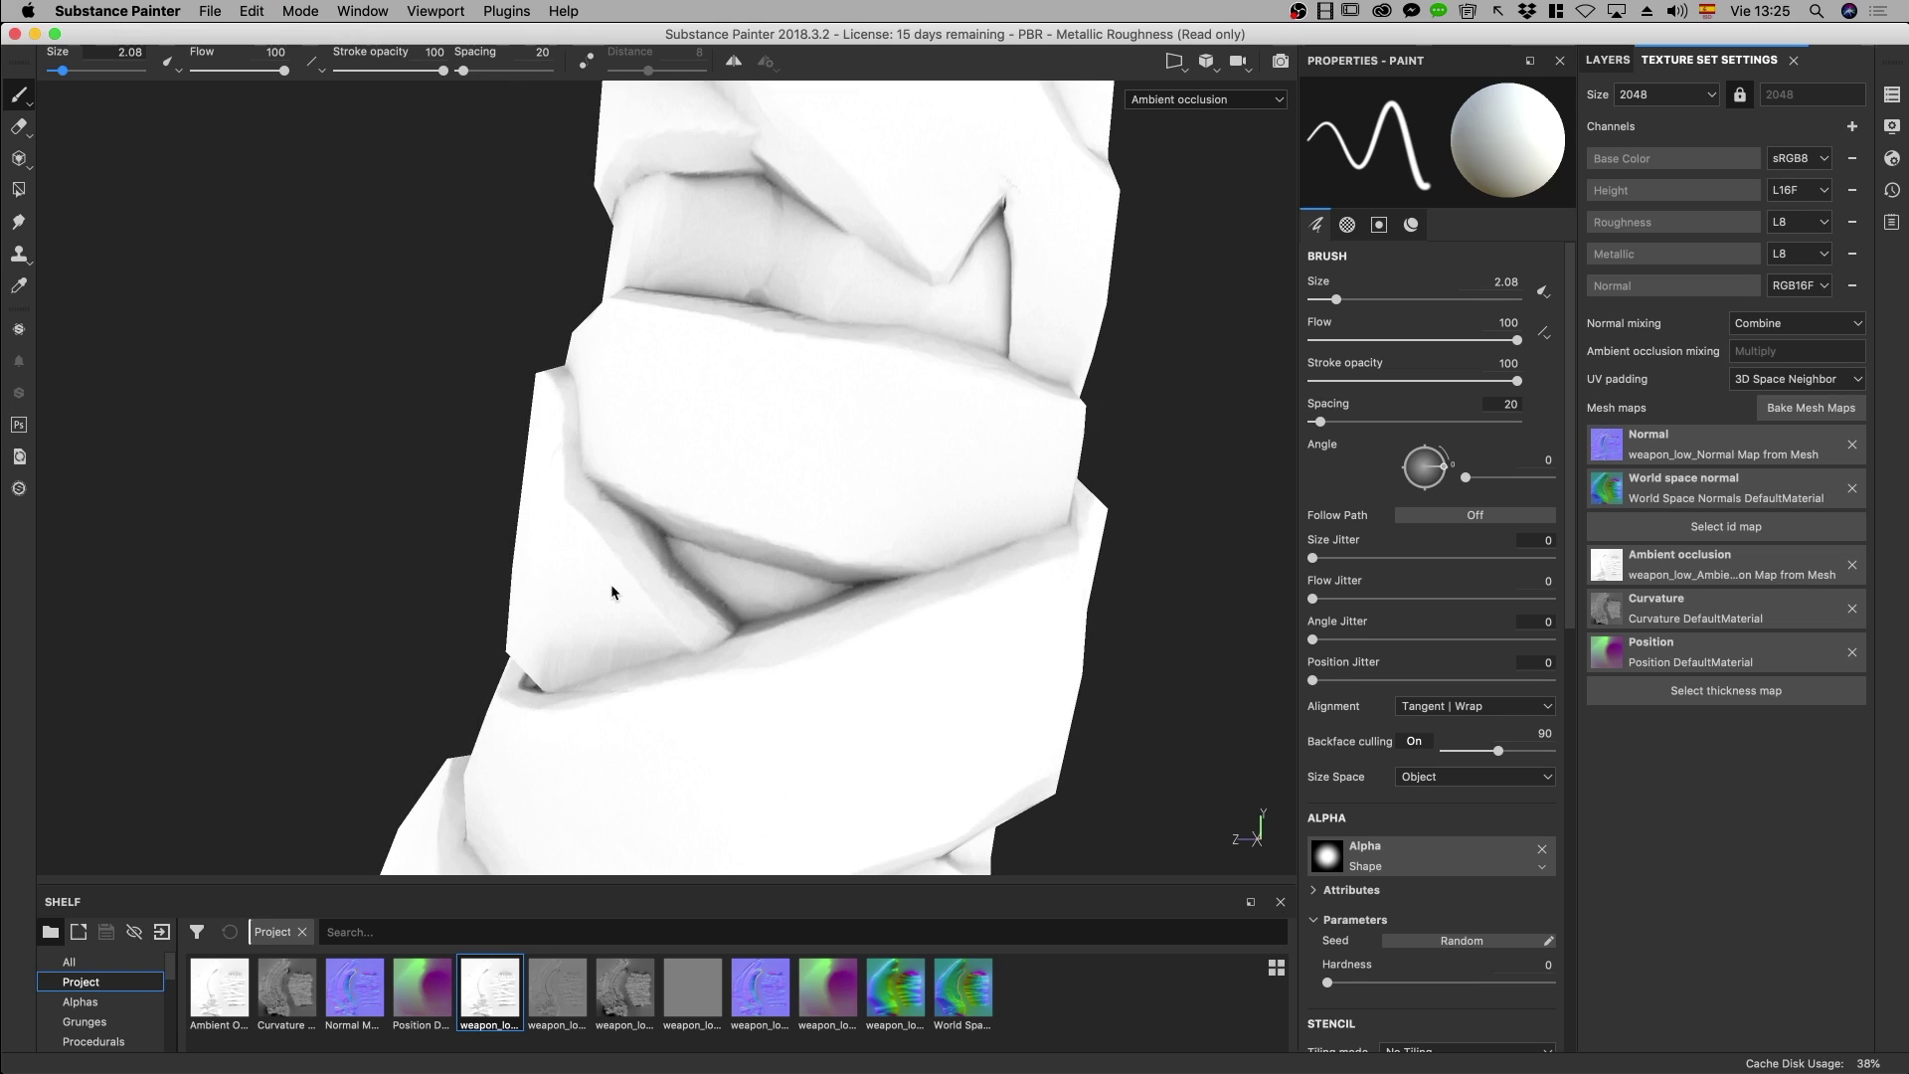
{"action": "key", "text": "ctrl+z"}
{"action": "left_click_drag", "start_coordinate": [612, 582], "coordinate": [670, 636], "text": "alt"}
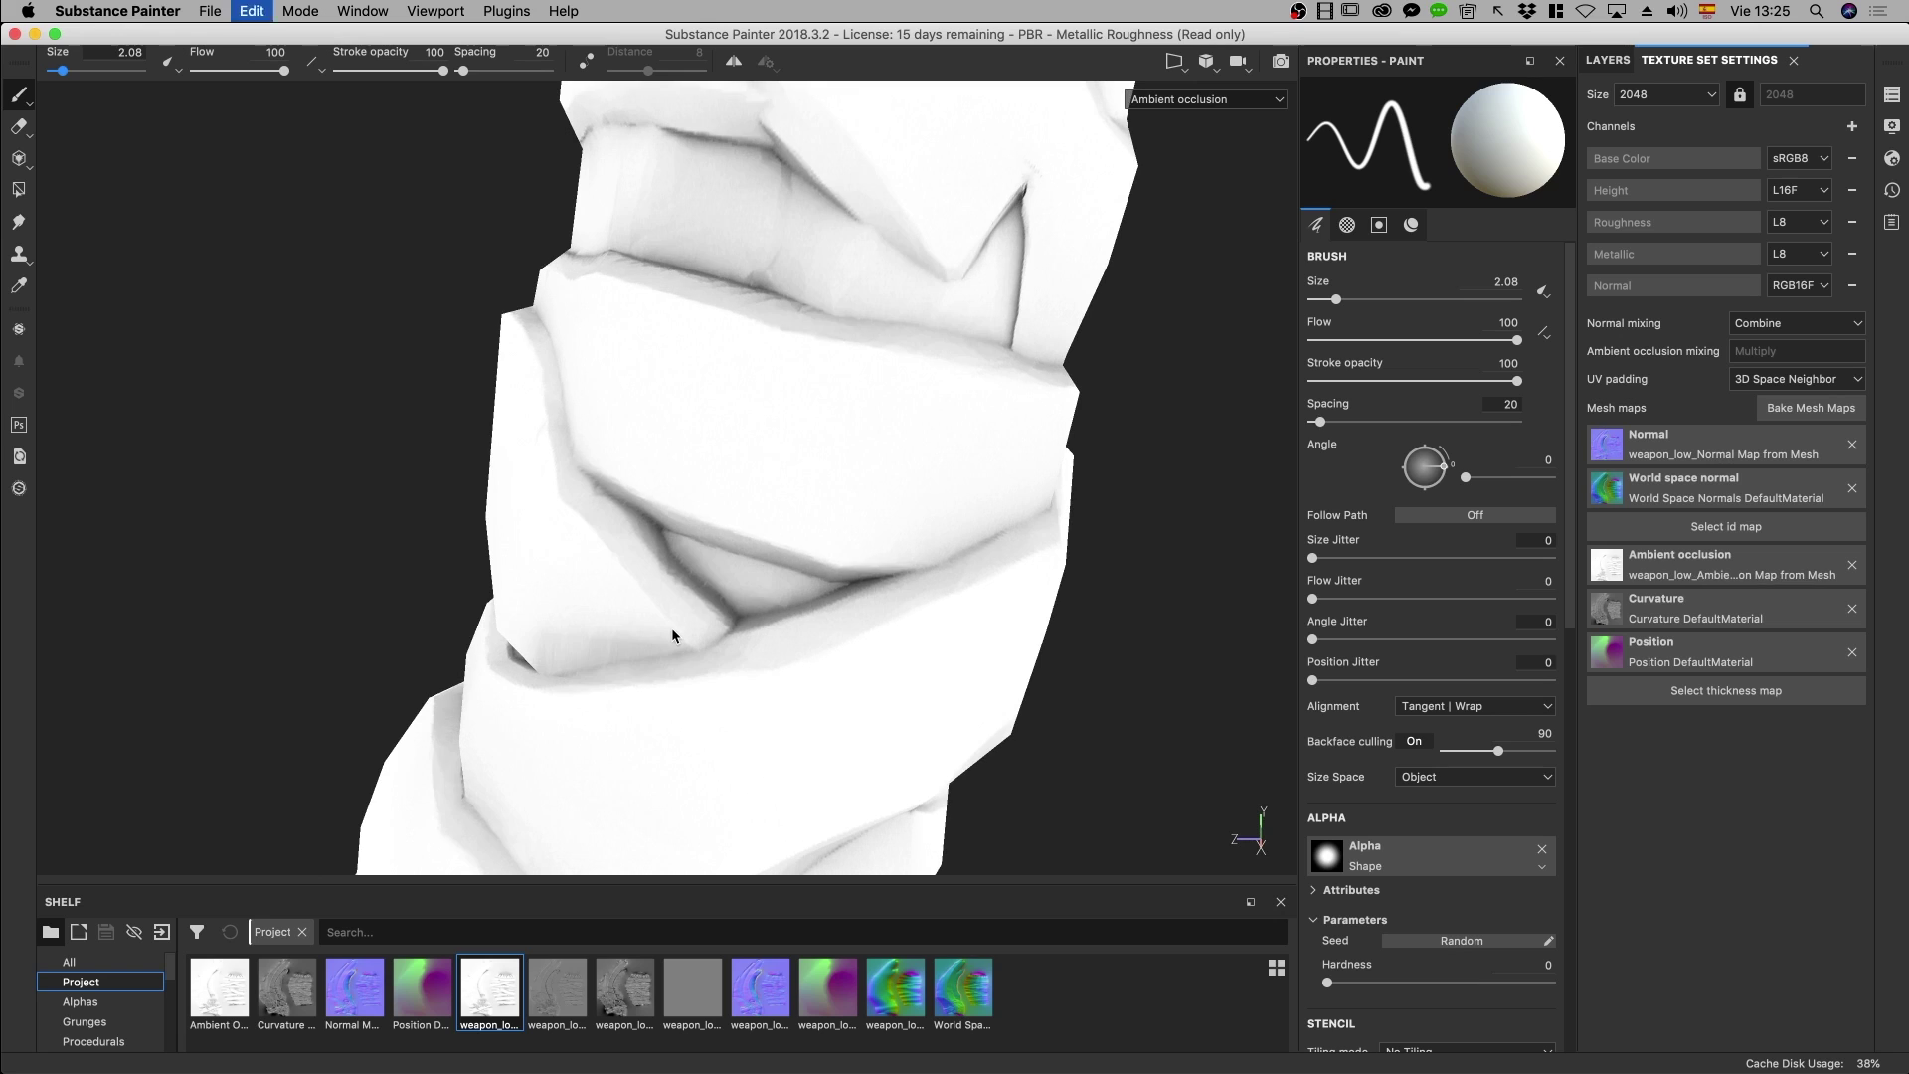
{"action": "key", "text": "ctrl+shift+z"}
{"action": "key", "text": "ctrl+z"}
{"action": "key", "text": "ctrl+shift+z"}
{"action": "key", "text": "ctrl+z"}
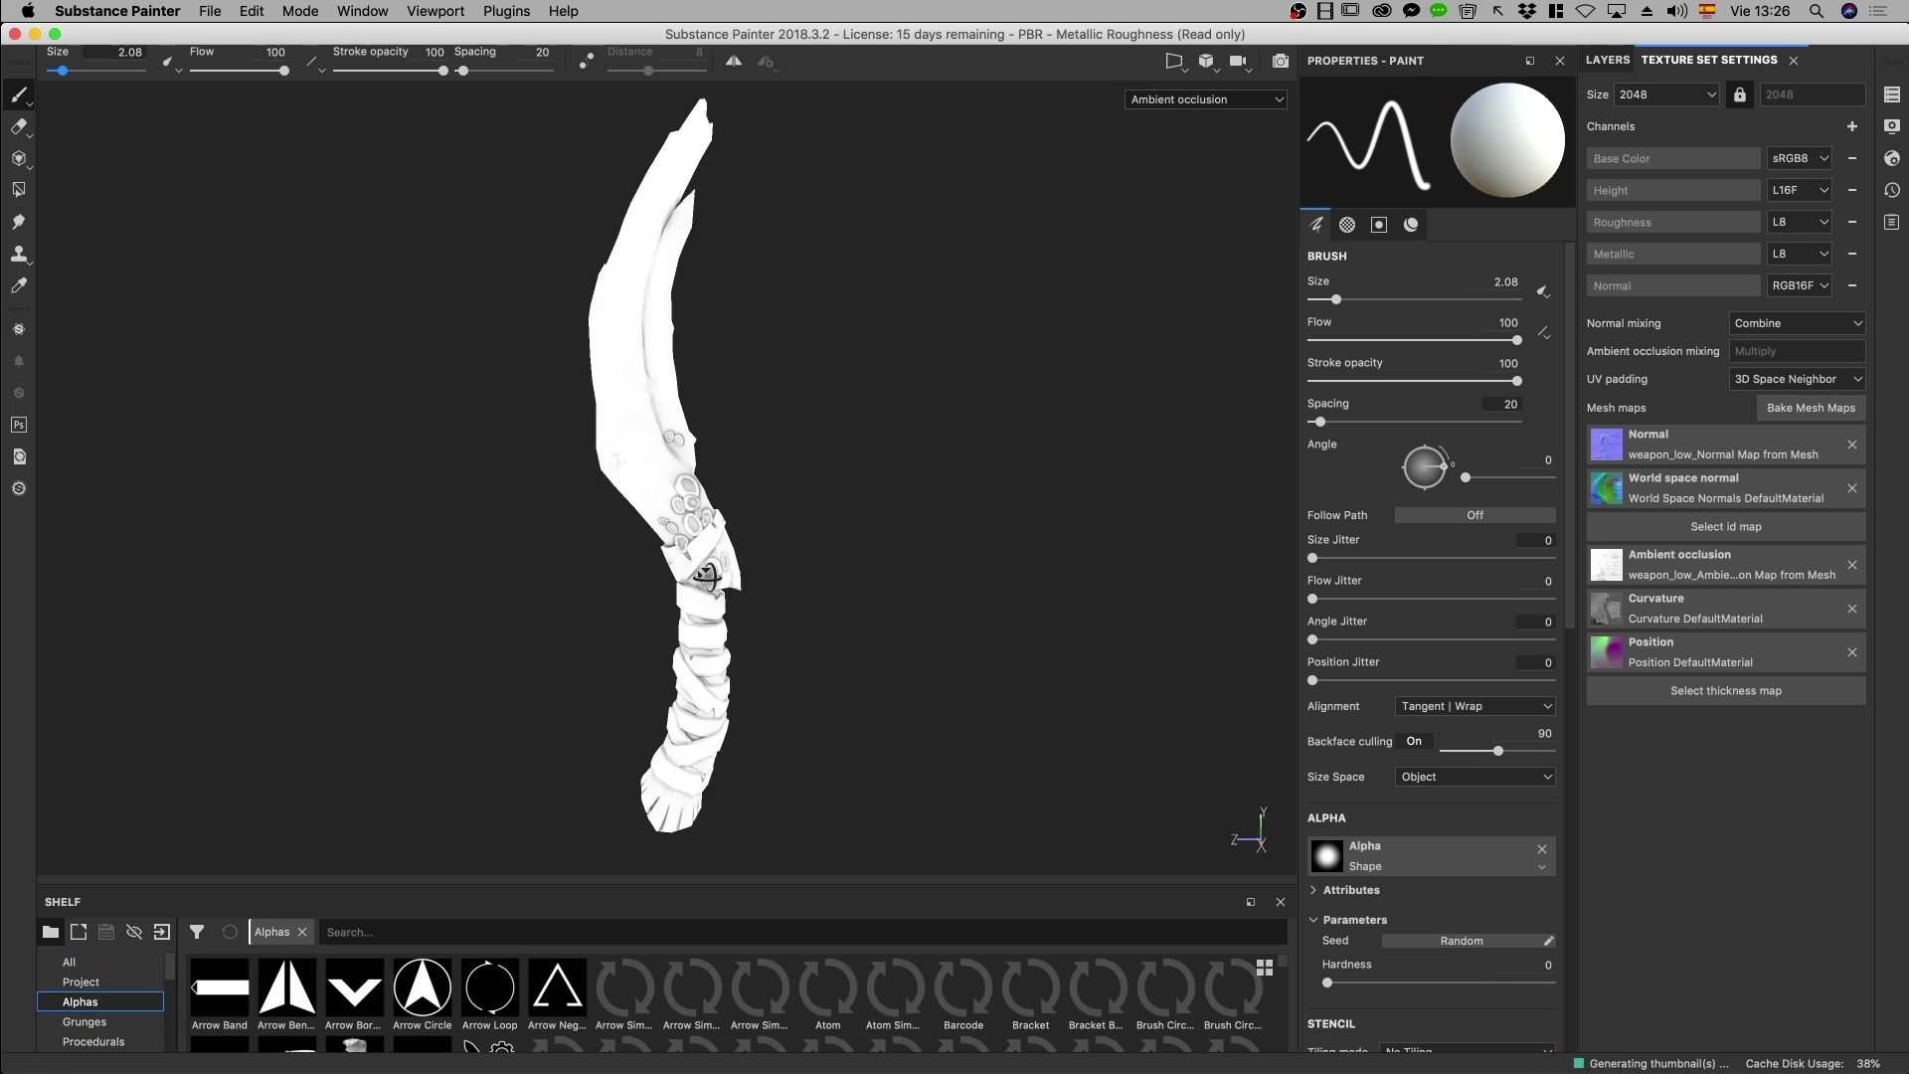
{"action": "mouse_move", "coordinate": [634, 542]}
{"action": "left_mouse_down", "text": "alt"}
{"action": "mouse_move", "coordinate": [589, 703]}
{"action": "mouse_move", "coordinate": [669, 661]}
{"action": "mouse_move", "coordinate": [888, 412]}
{"action": "mouse_move", "coordinate": [772, 307]}
{"action": "left_mouse_up", "text": "alt"}
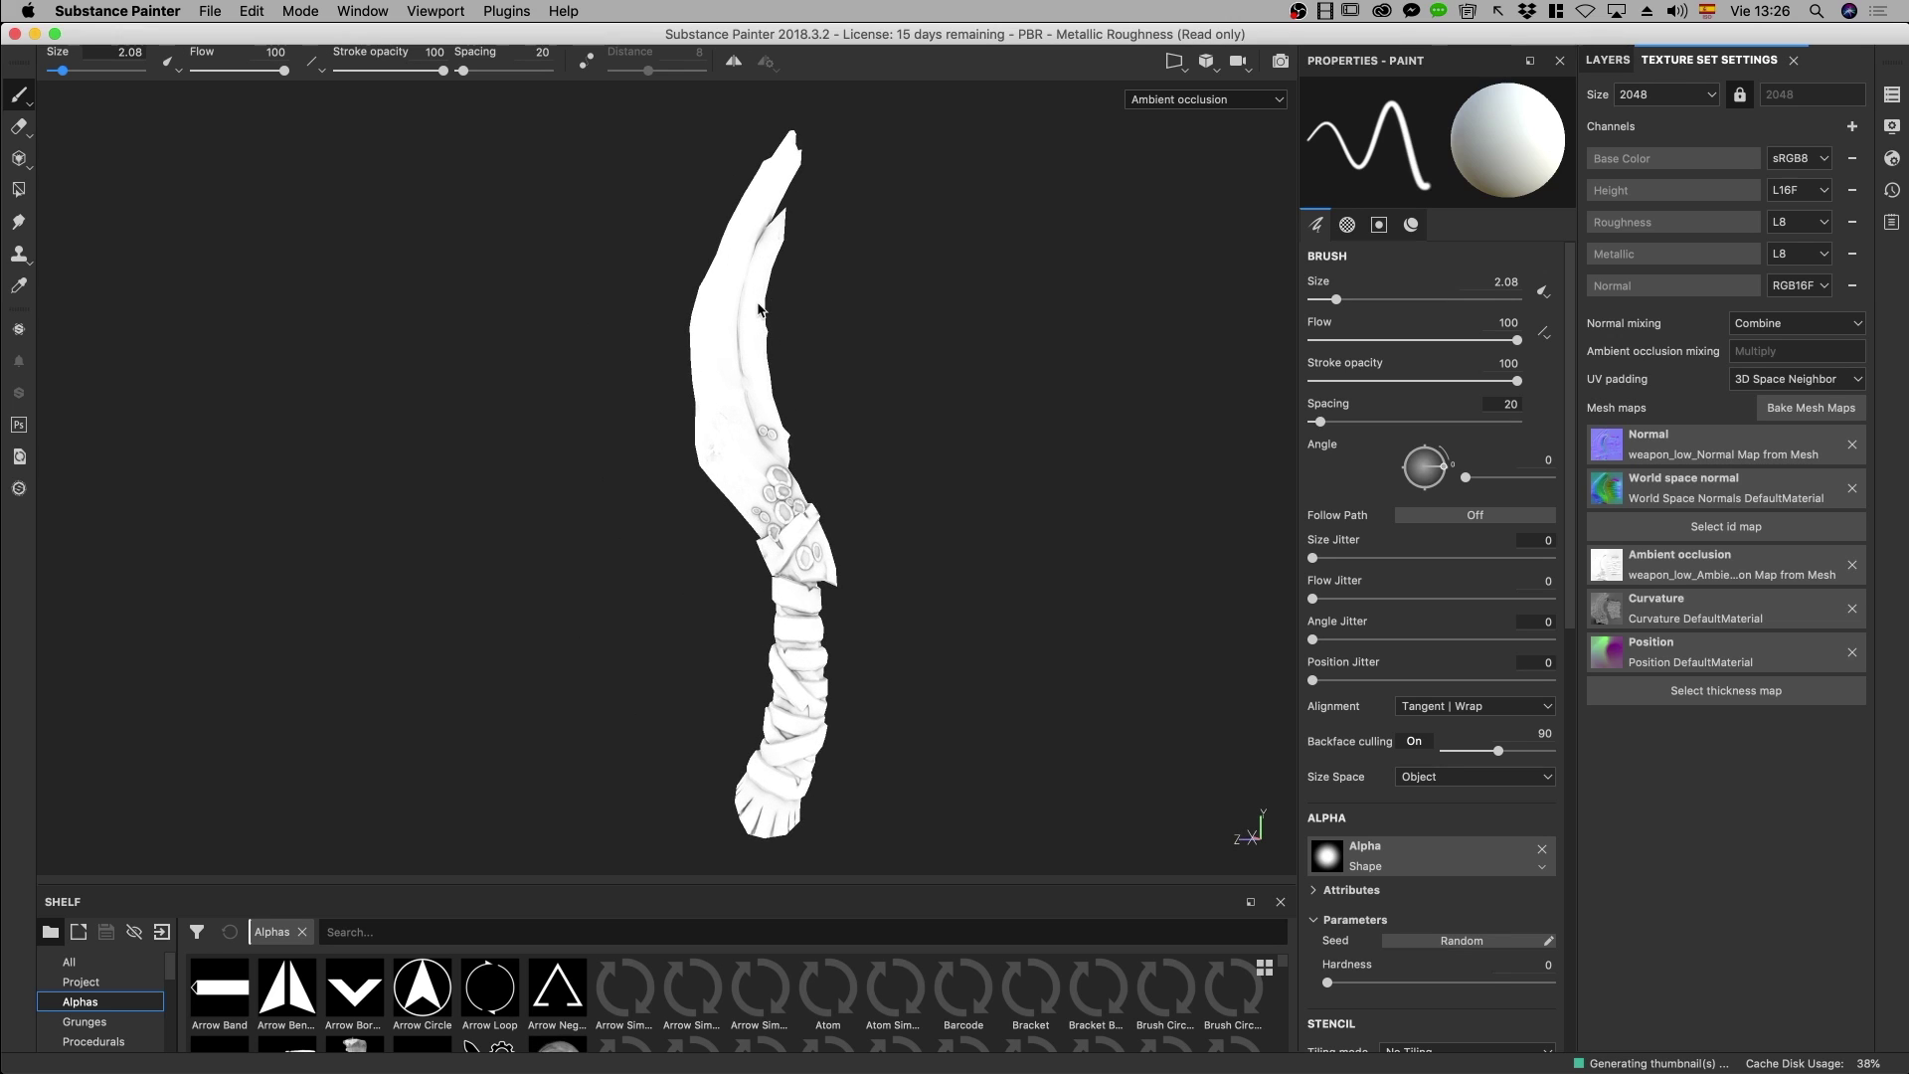